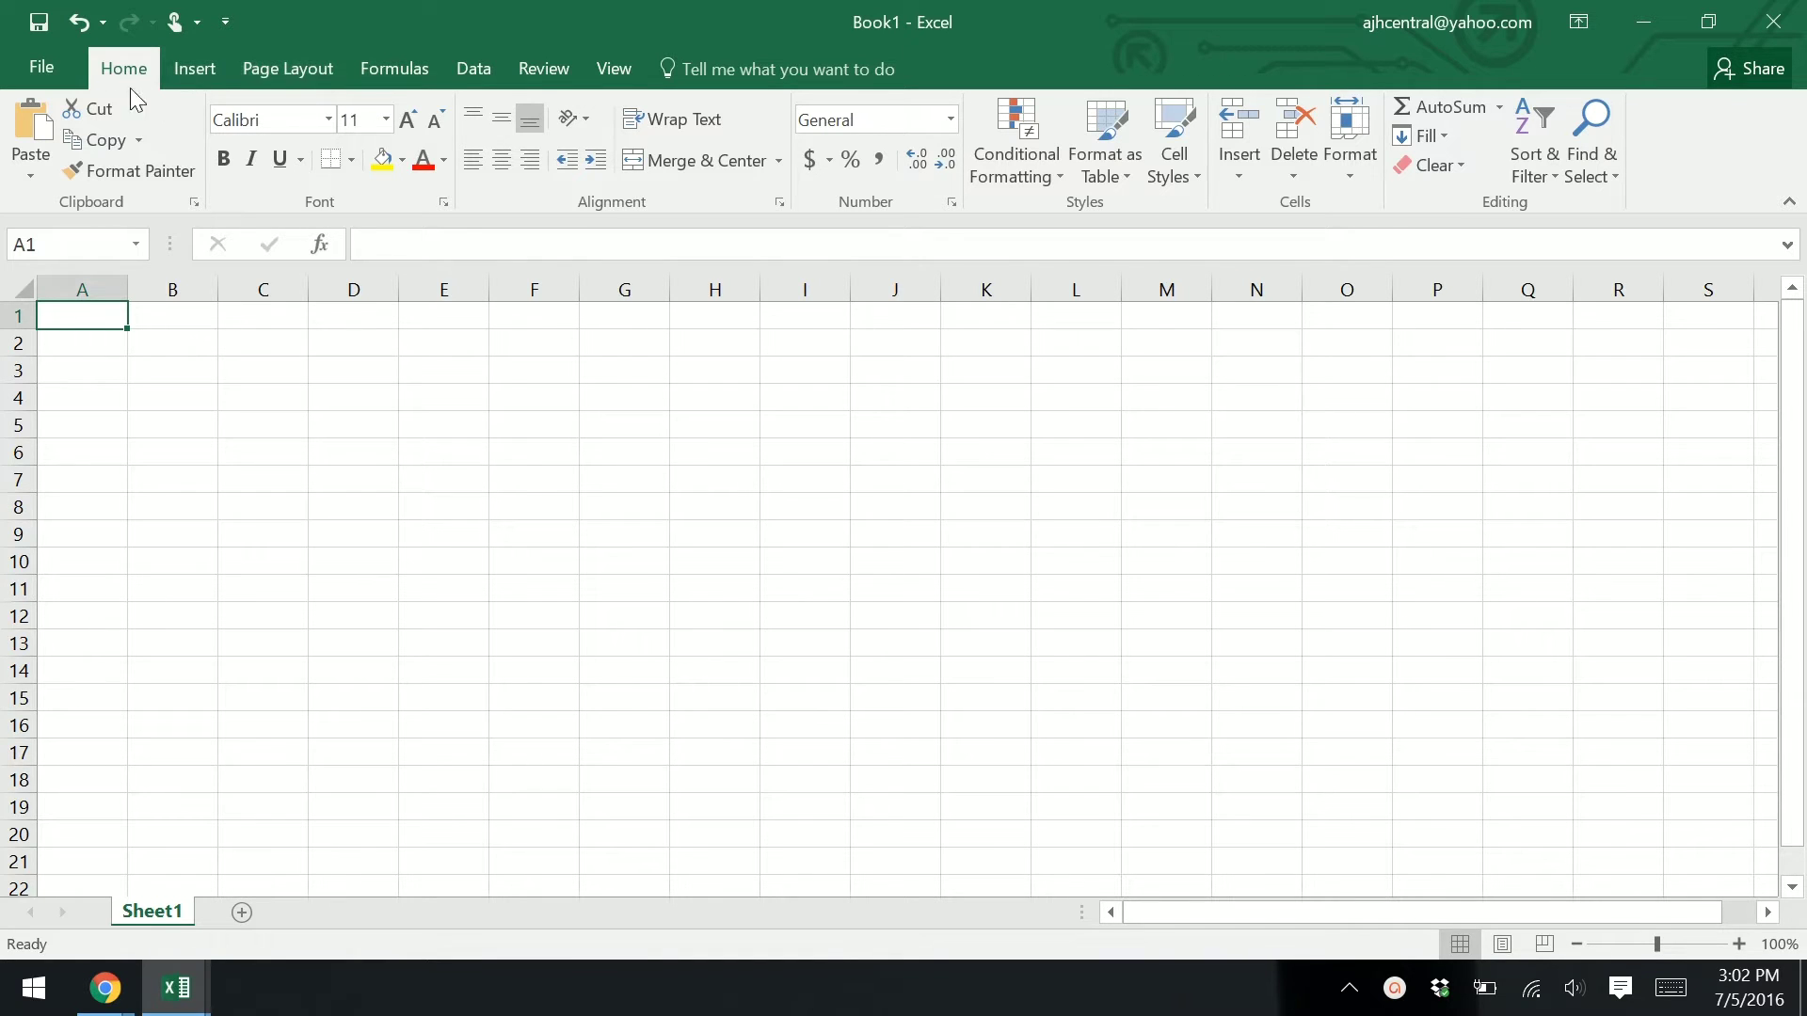
click(386, 81)
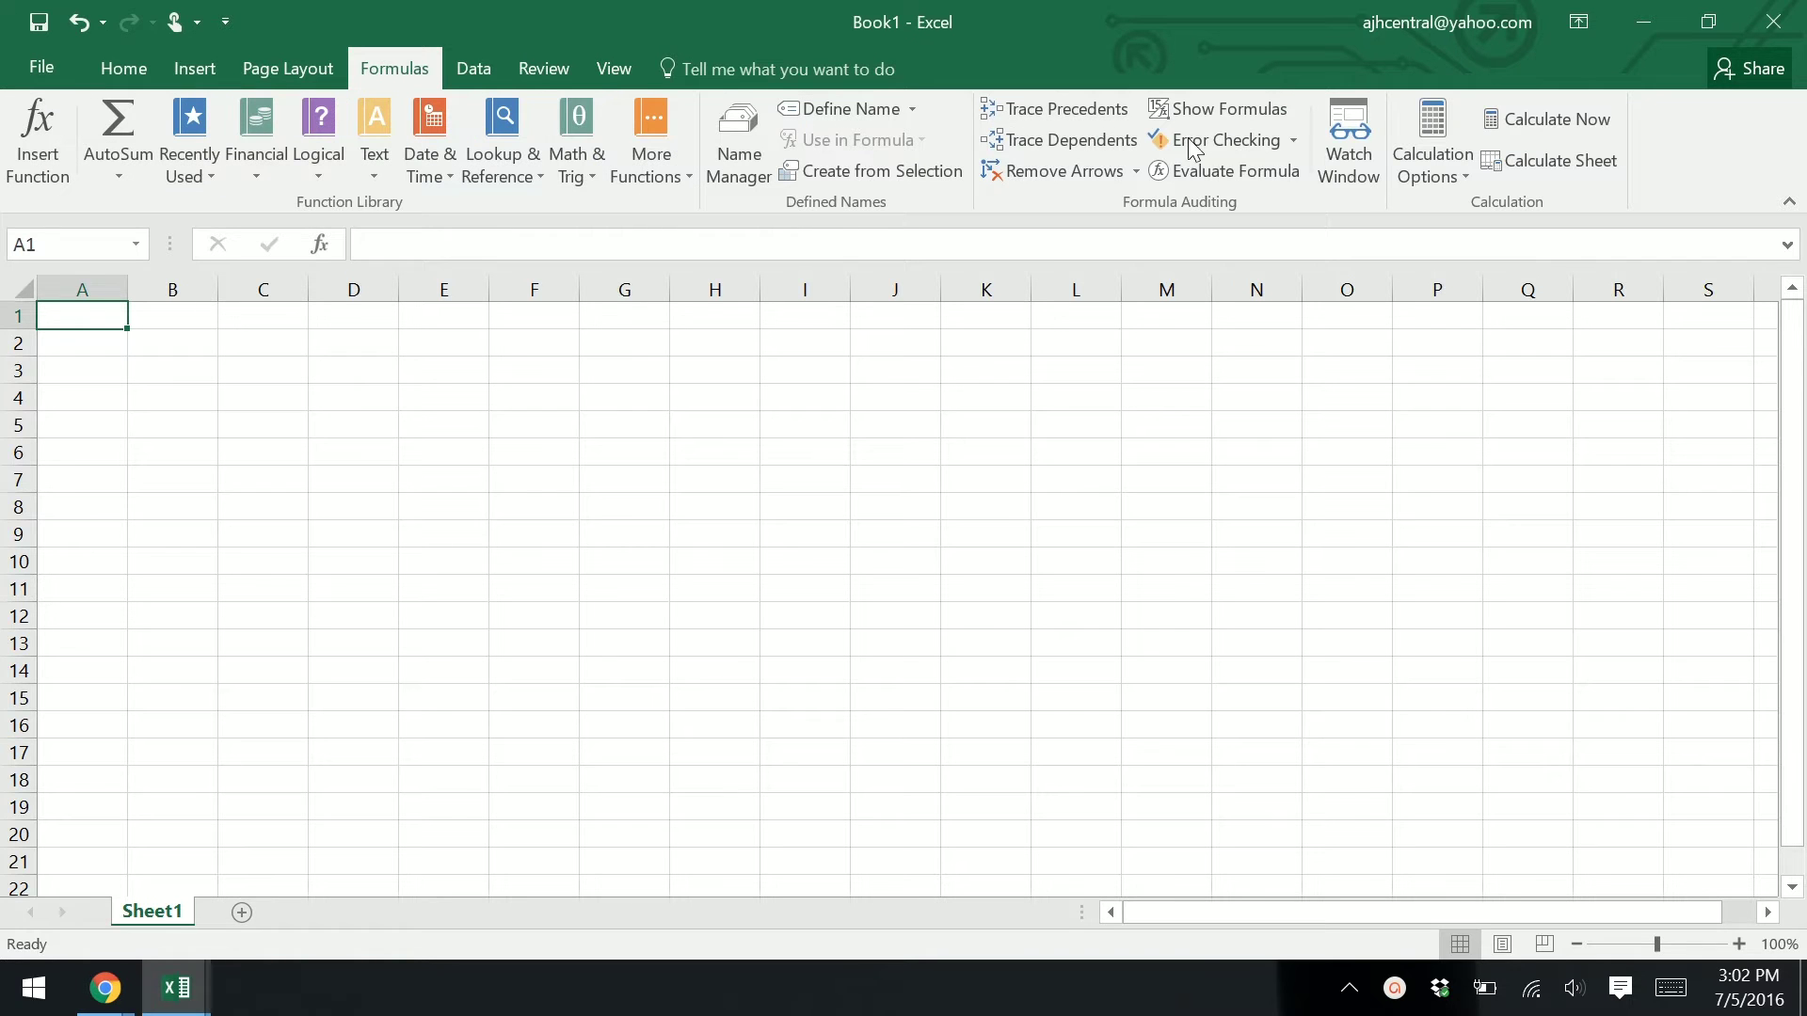
click(482, 74)
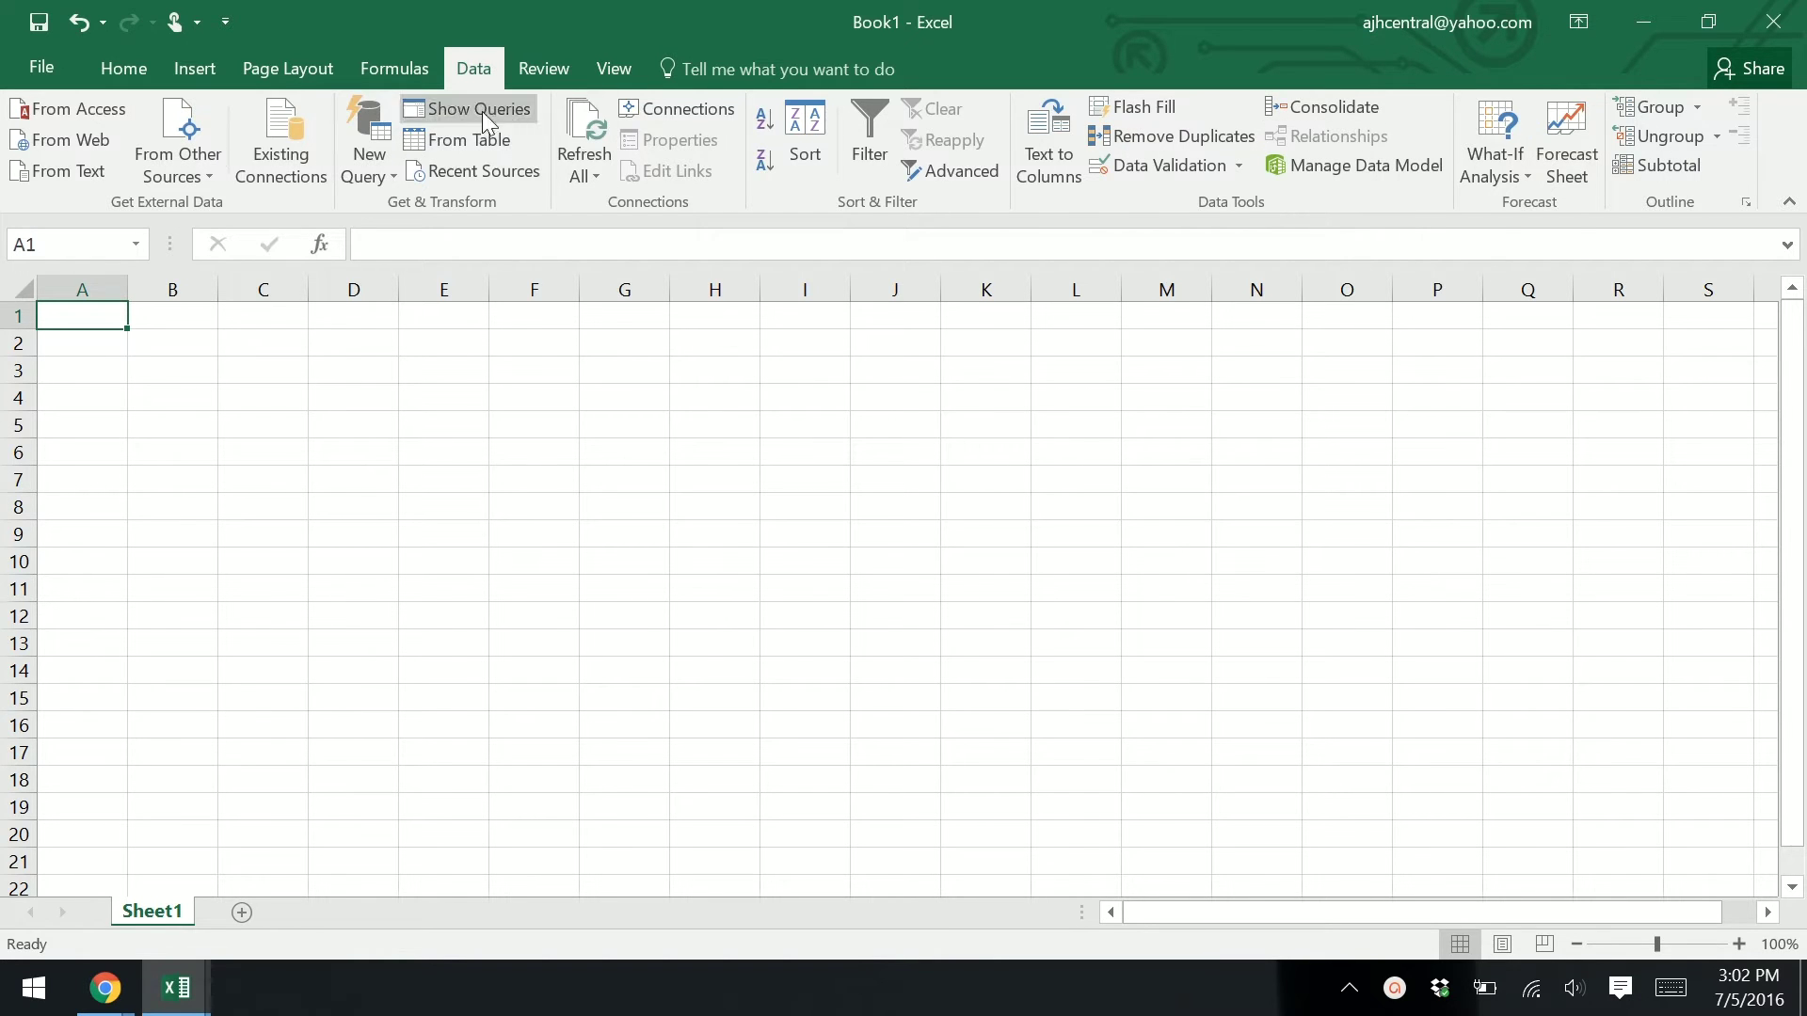
click(544, 64)
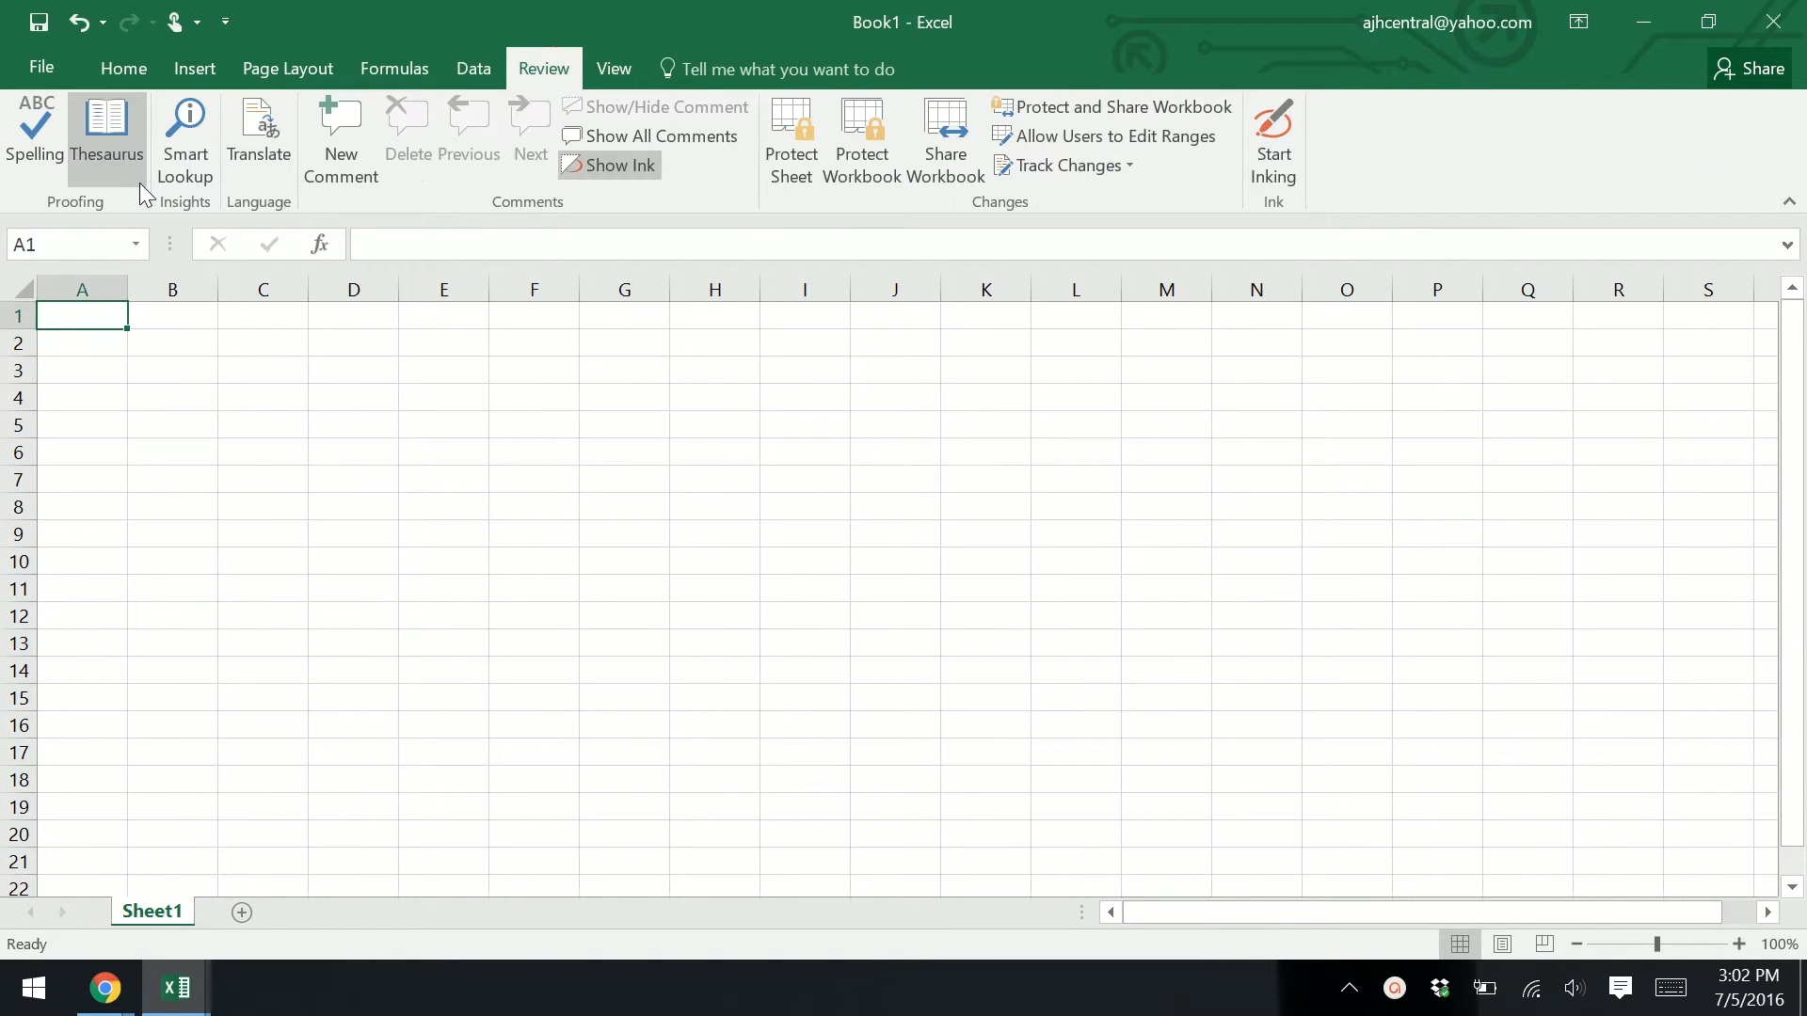
click(612, 71)
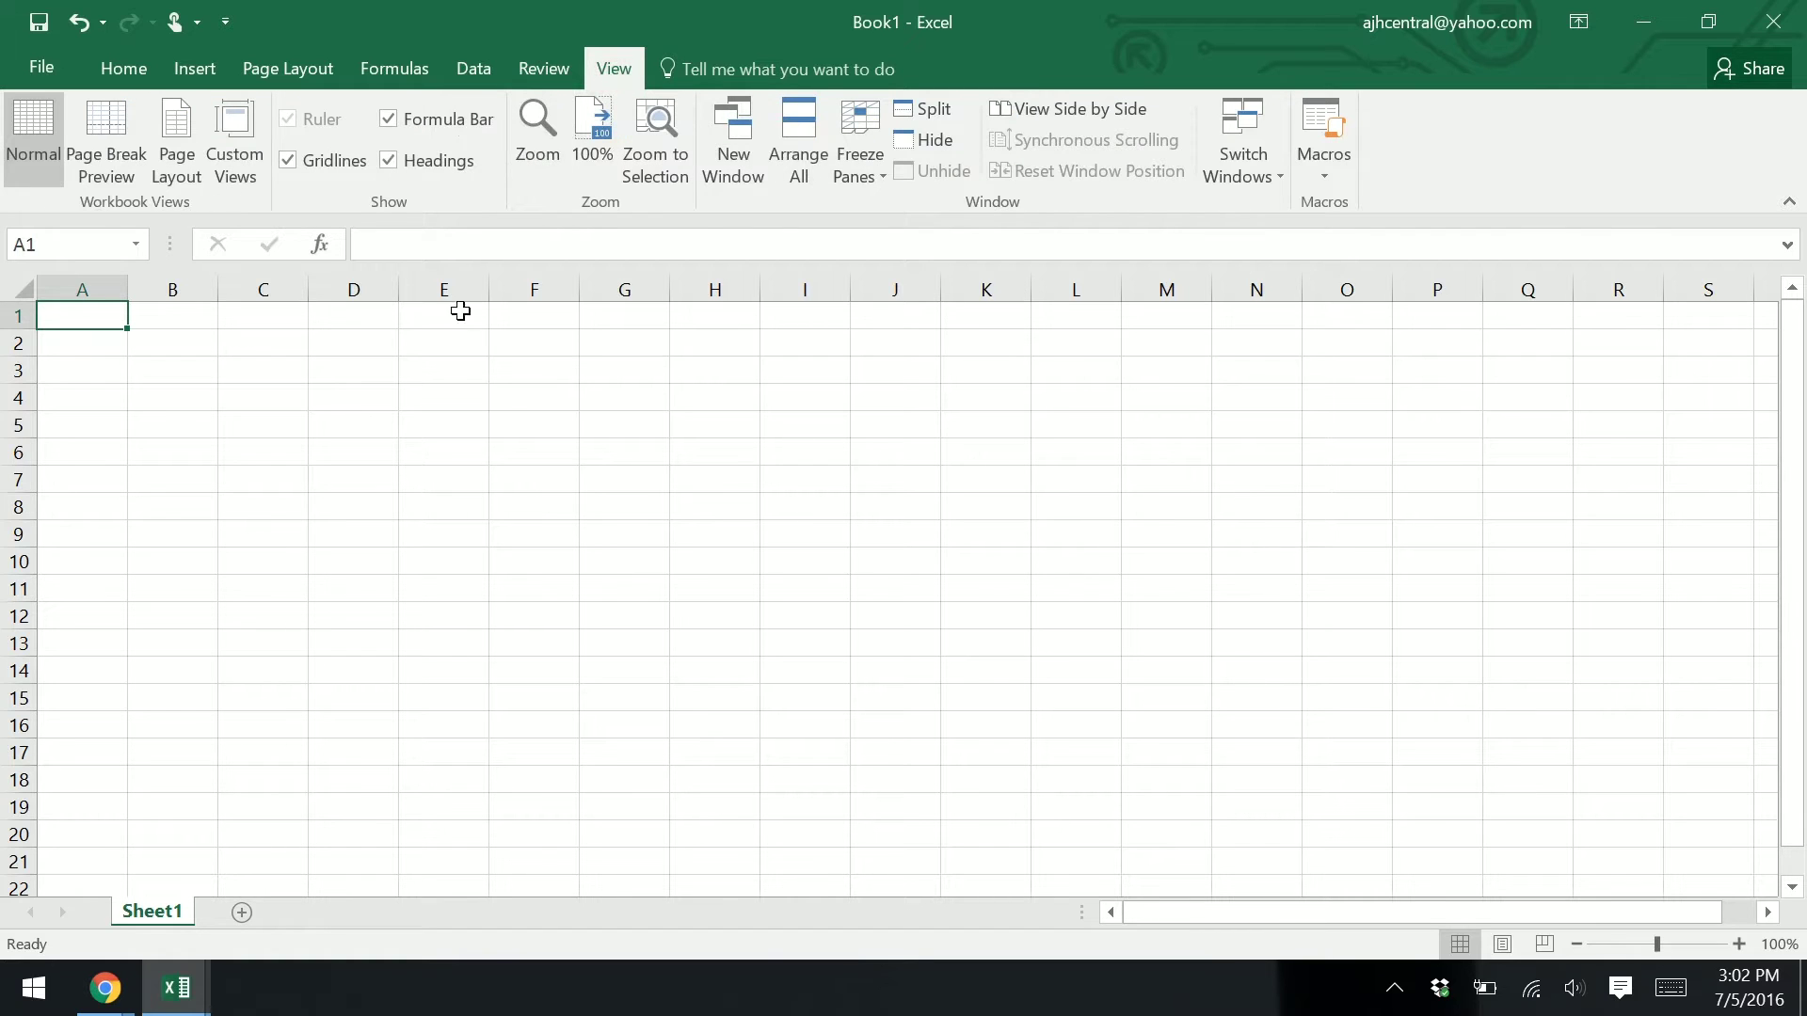
click(149, 81)
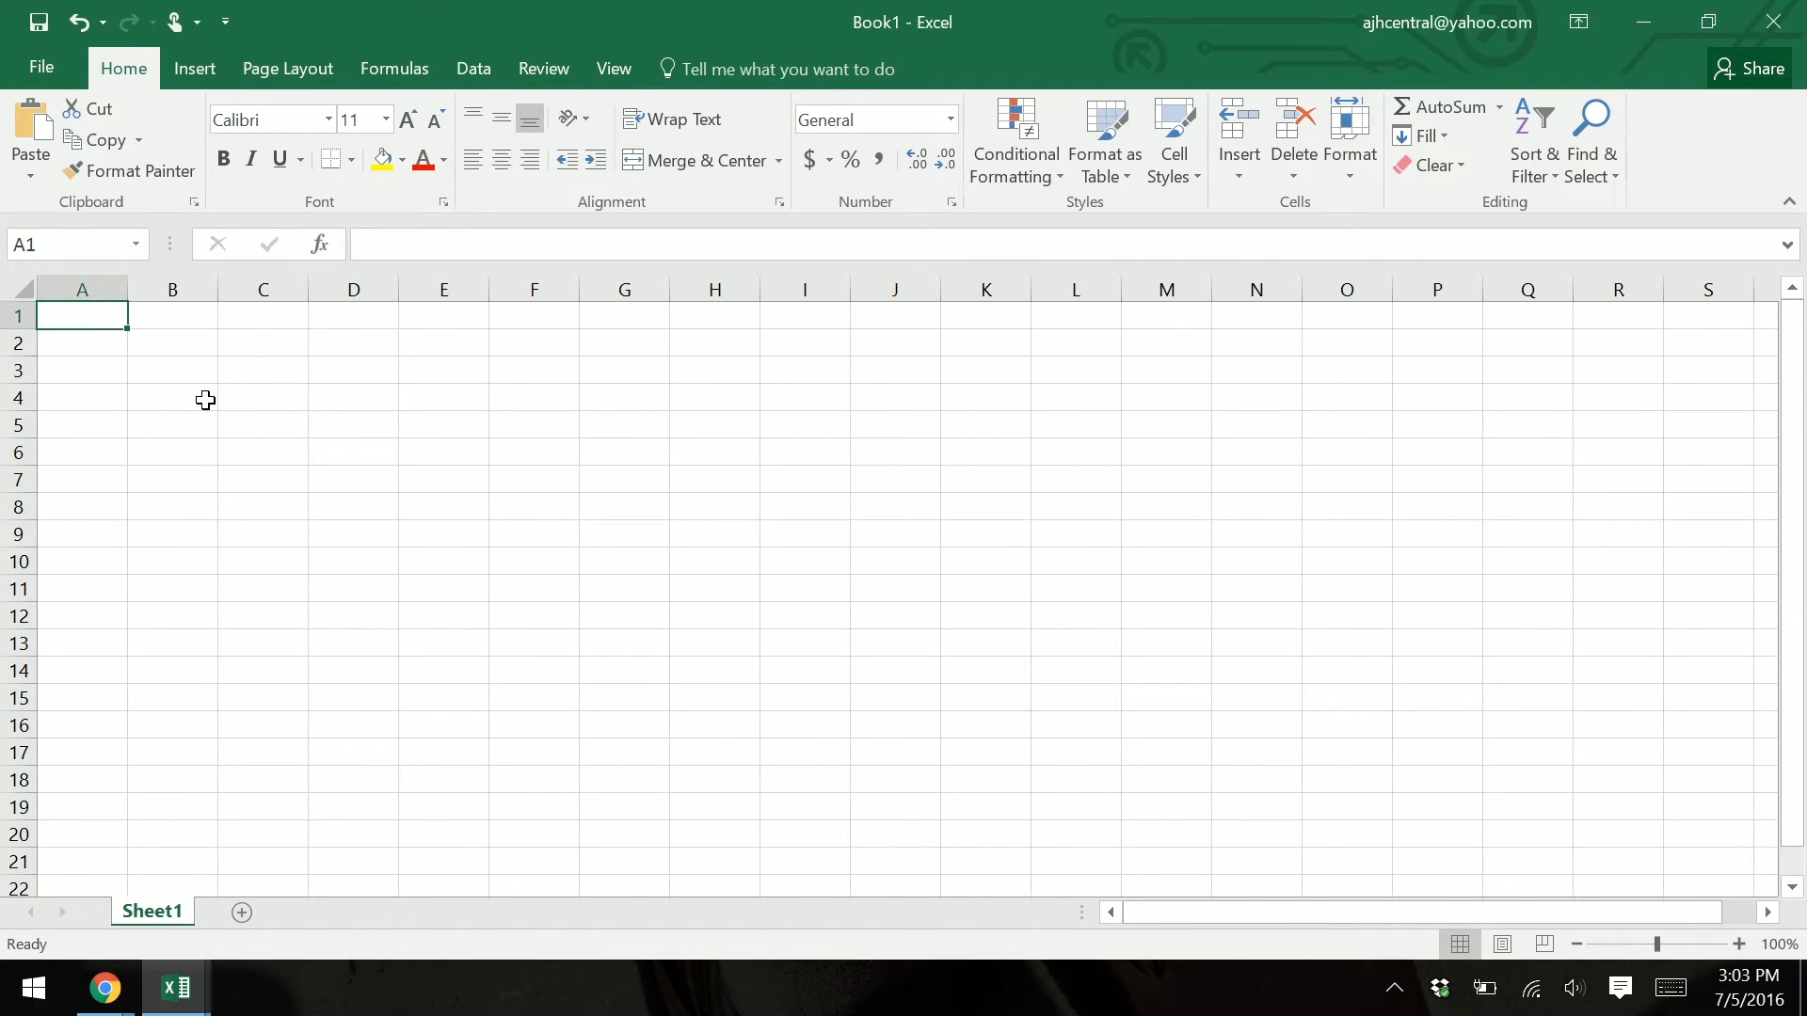
Step: Move the active cell step by step from A1 to C5 and back to A1
key(Down)
key(Right)
key(Right)
key(Right)
key(Down)
key(Down)
key(Down)
key(Left)
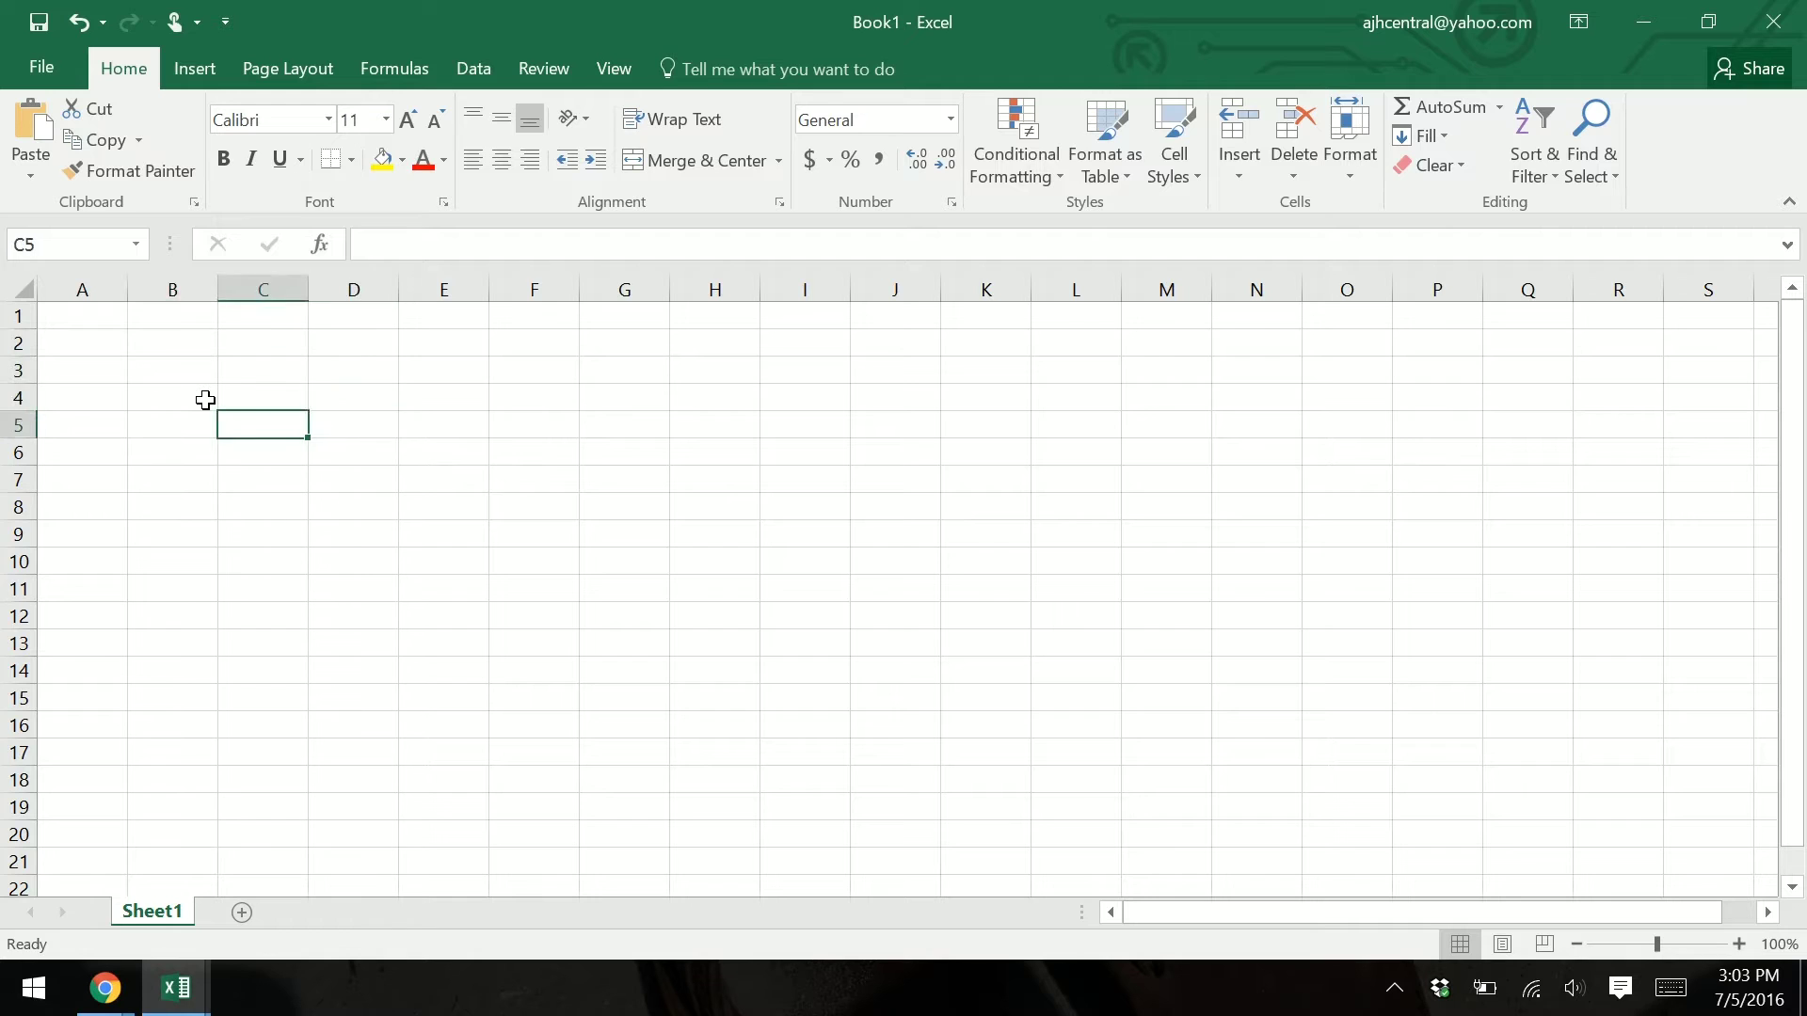
key(Left)
key(Left)
key(Up)
key(Up)
key(Up)
key(Up)
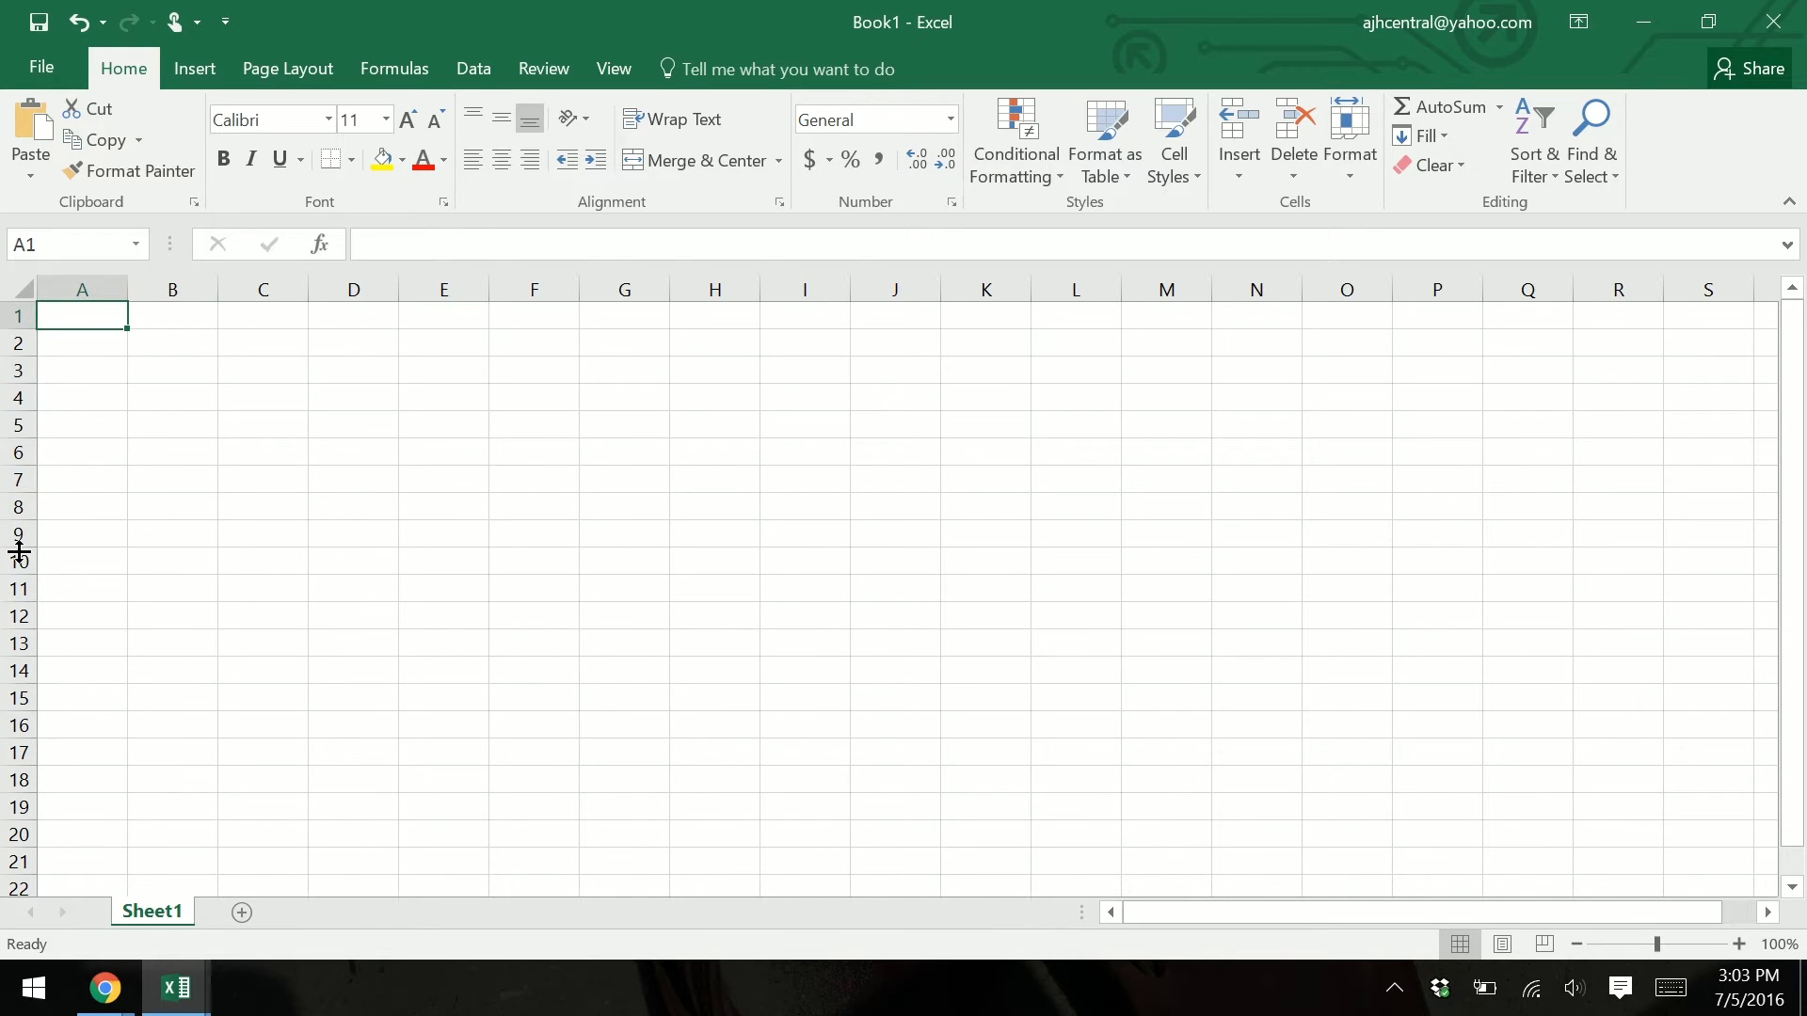
Step: Select individual cells across the sheet, including F6, D5, C15 and J11, and return to A1
click(573, 440)
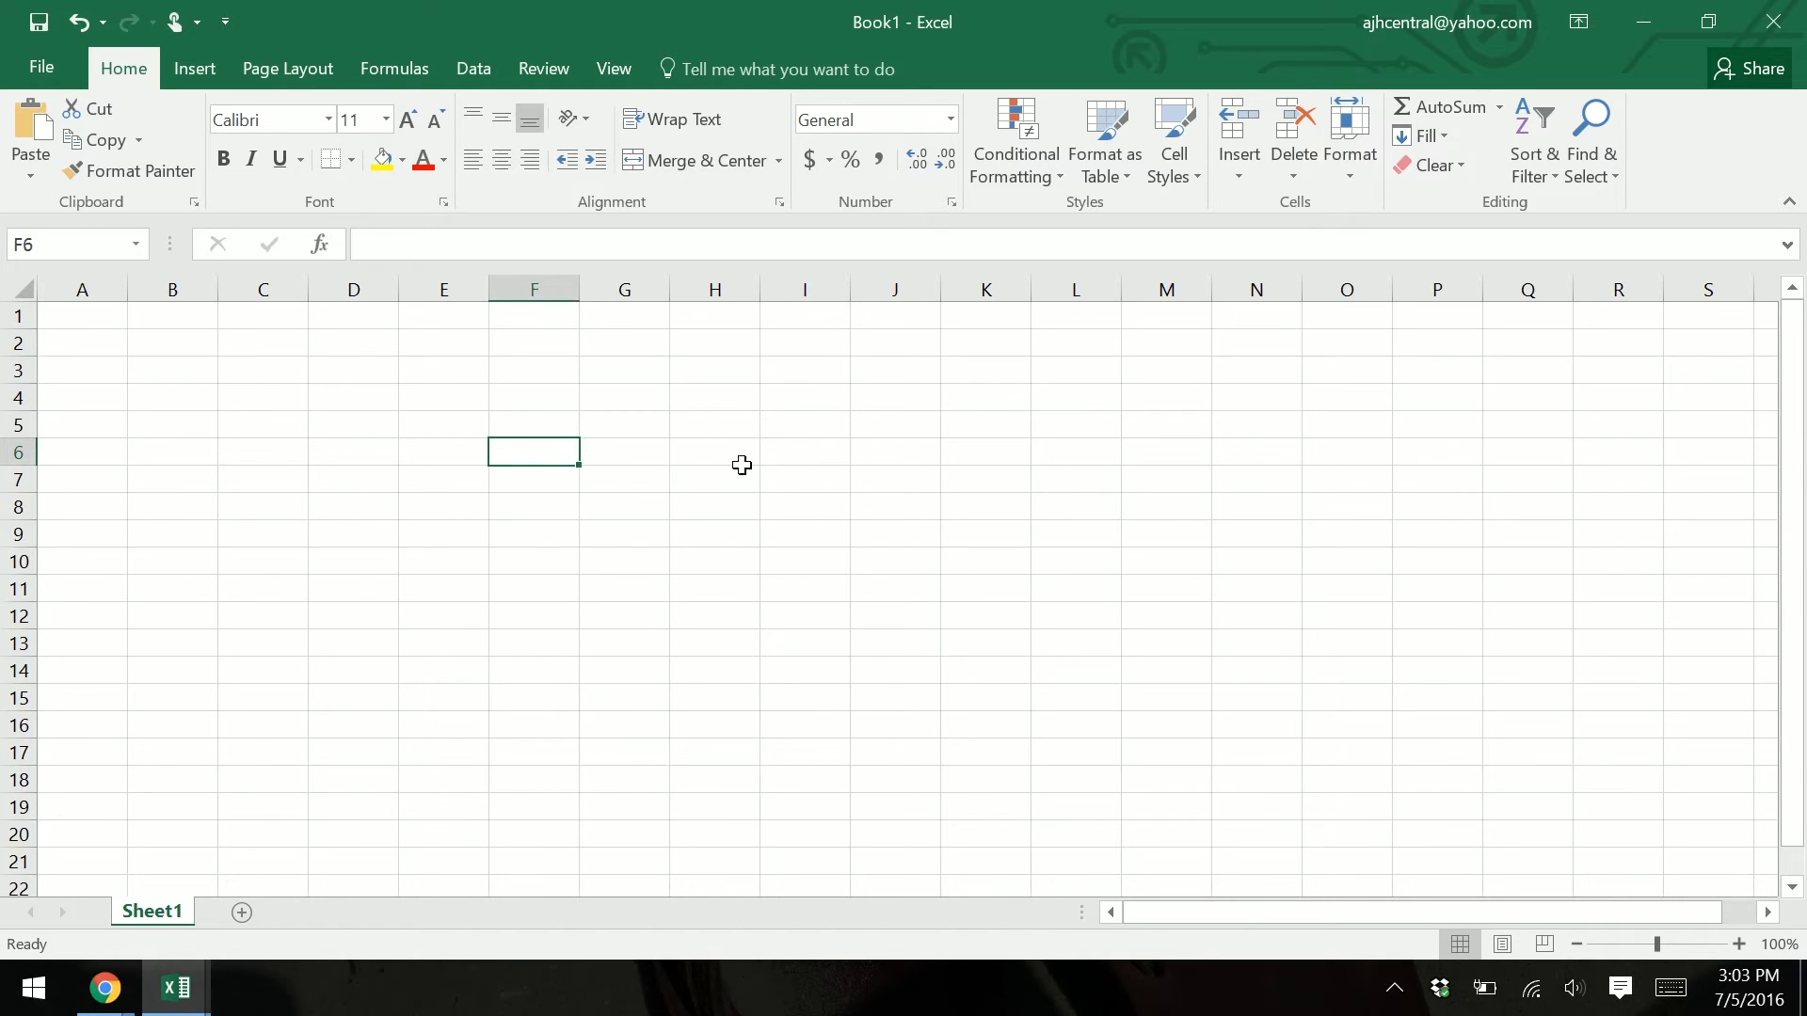
click(355, 429)
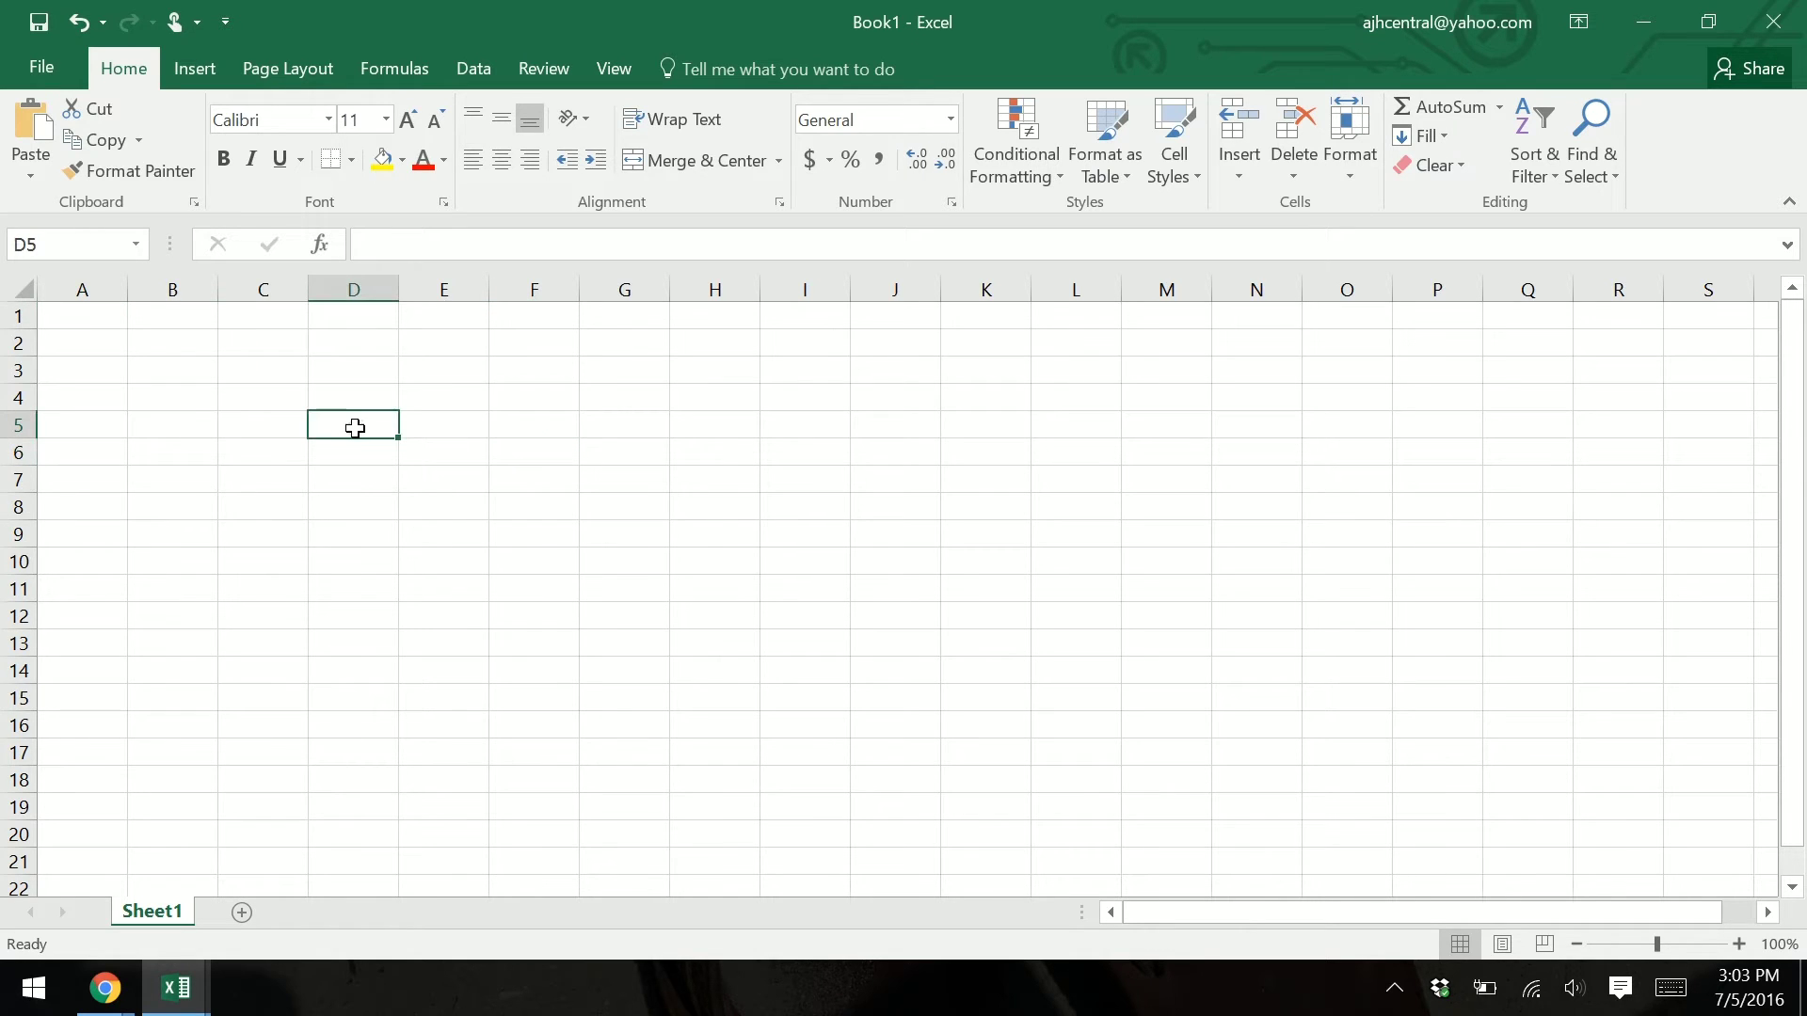
click(220, 693)
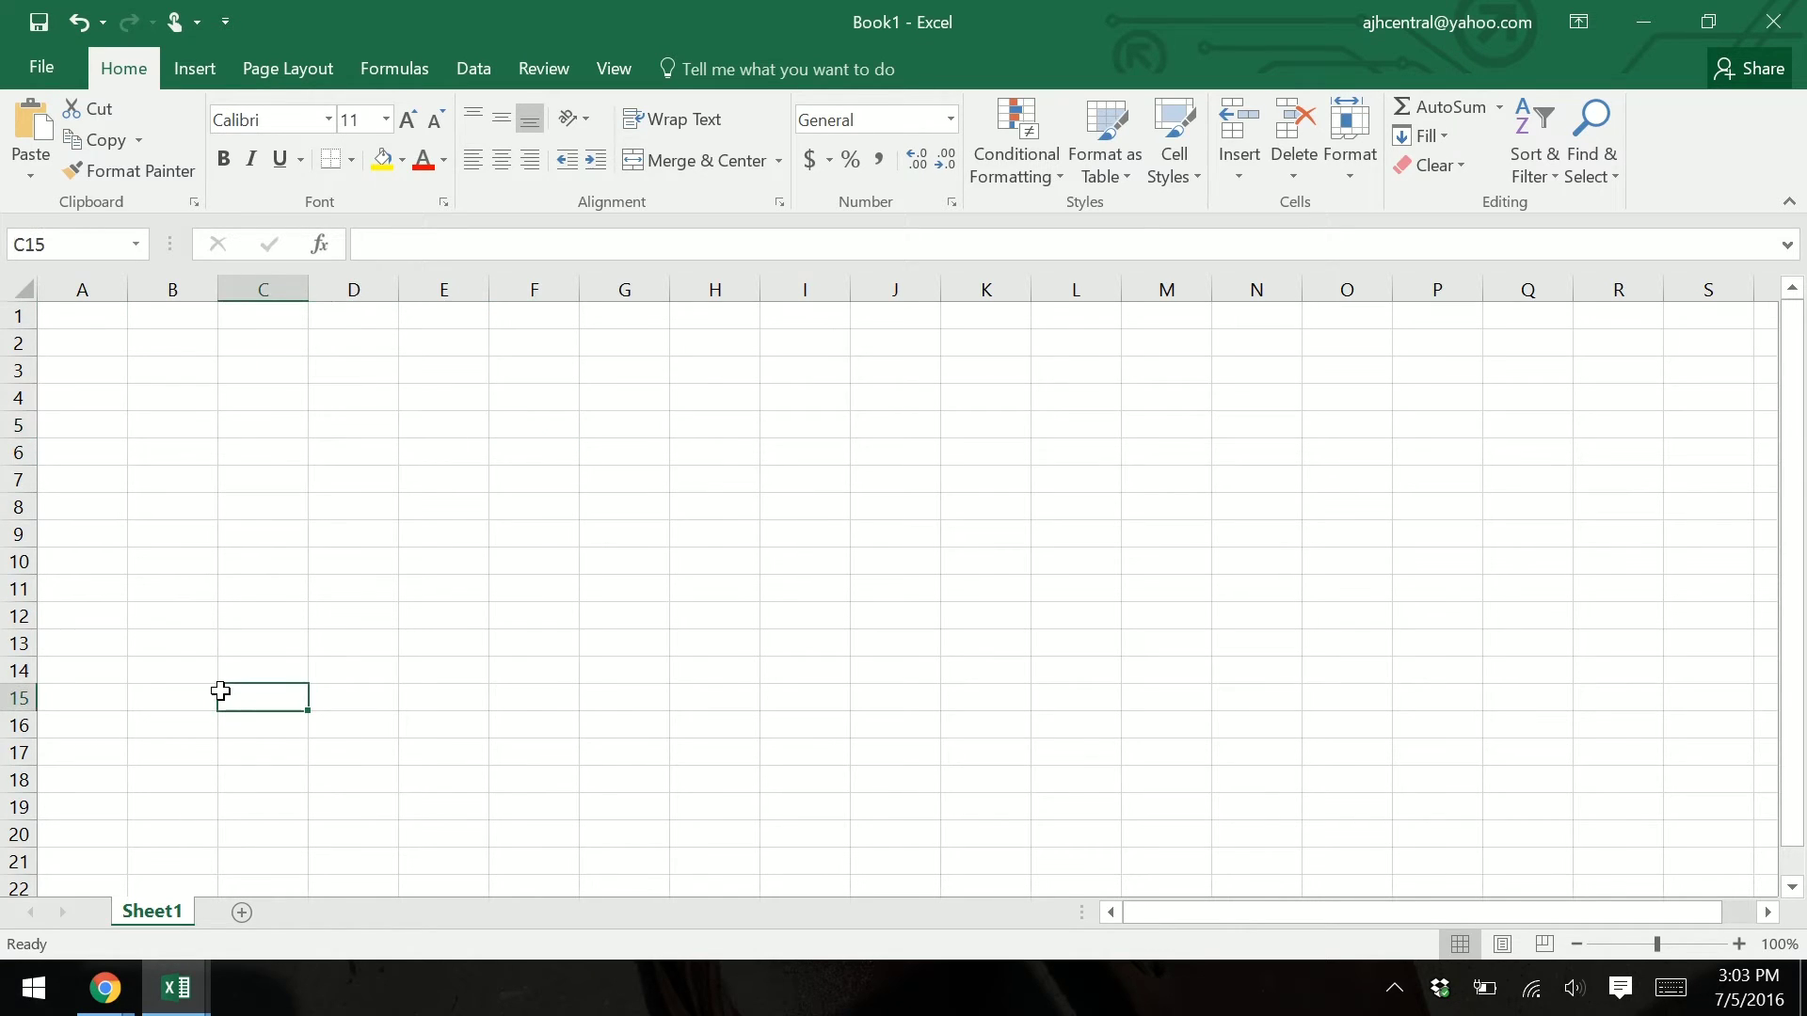
click(906, 577)
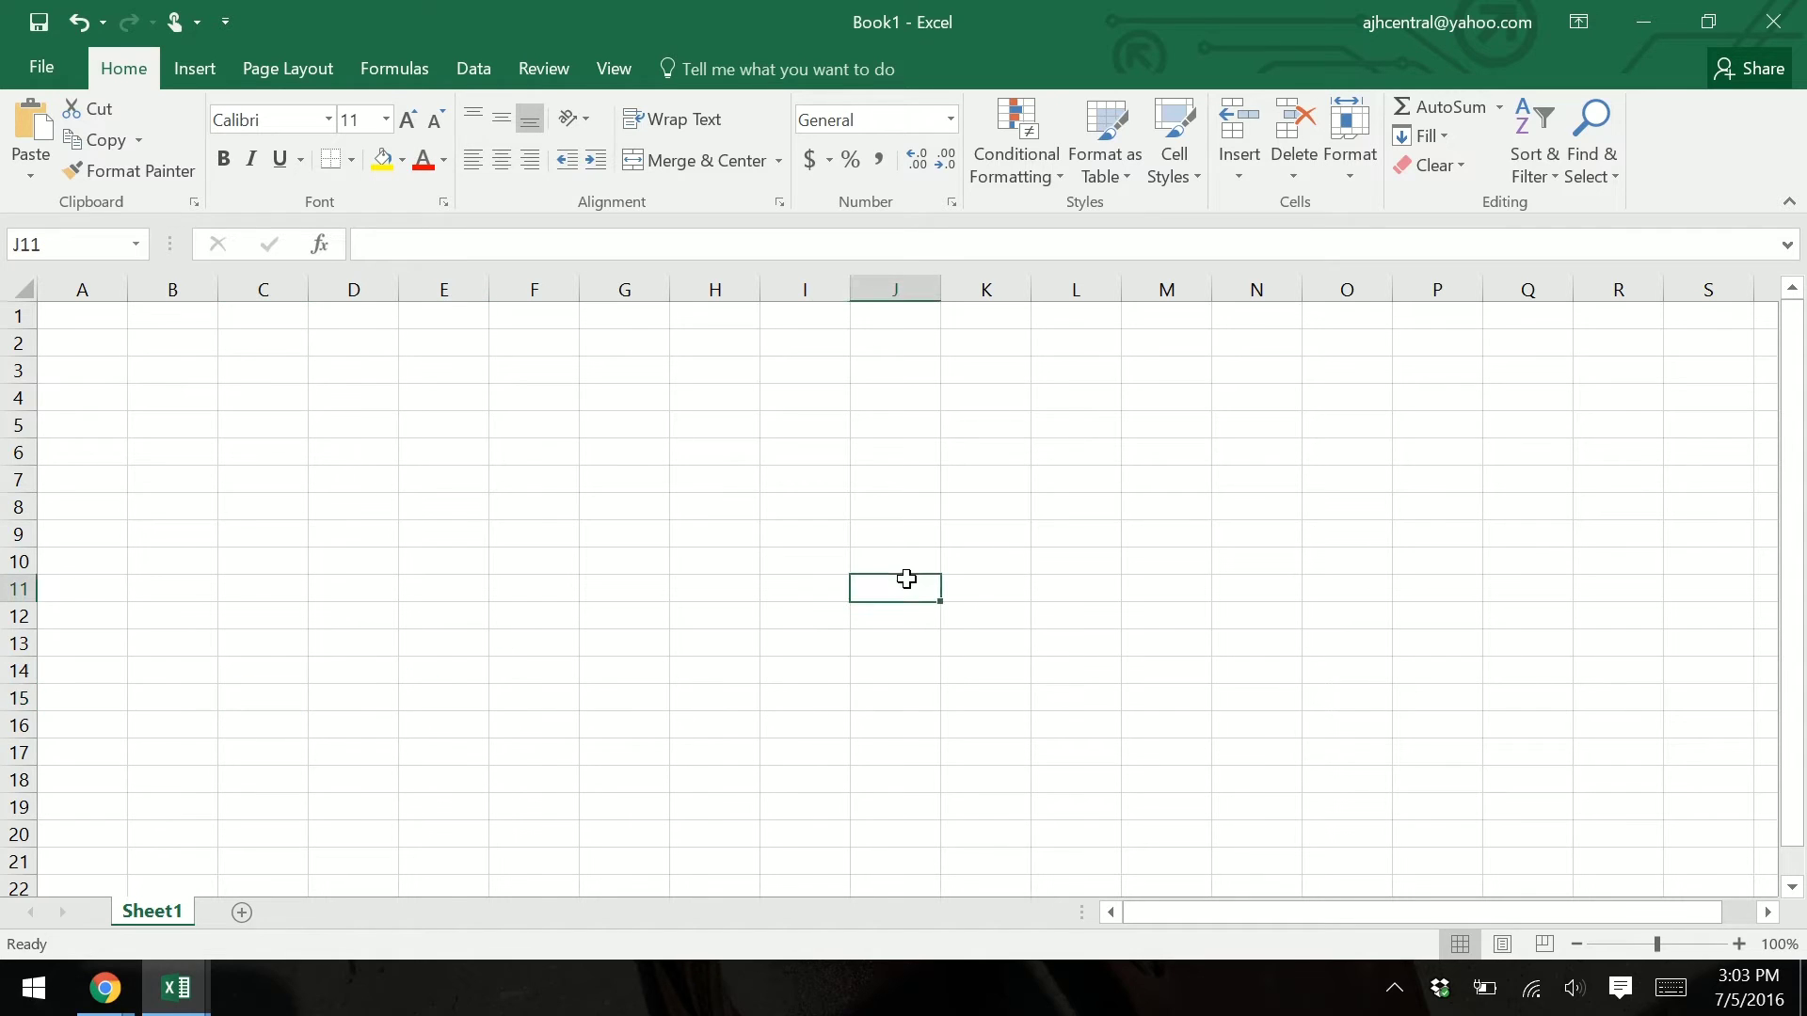
click(508, 469)
click(72, 312)
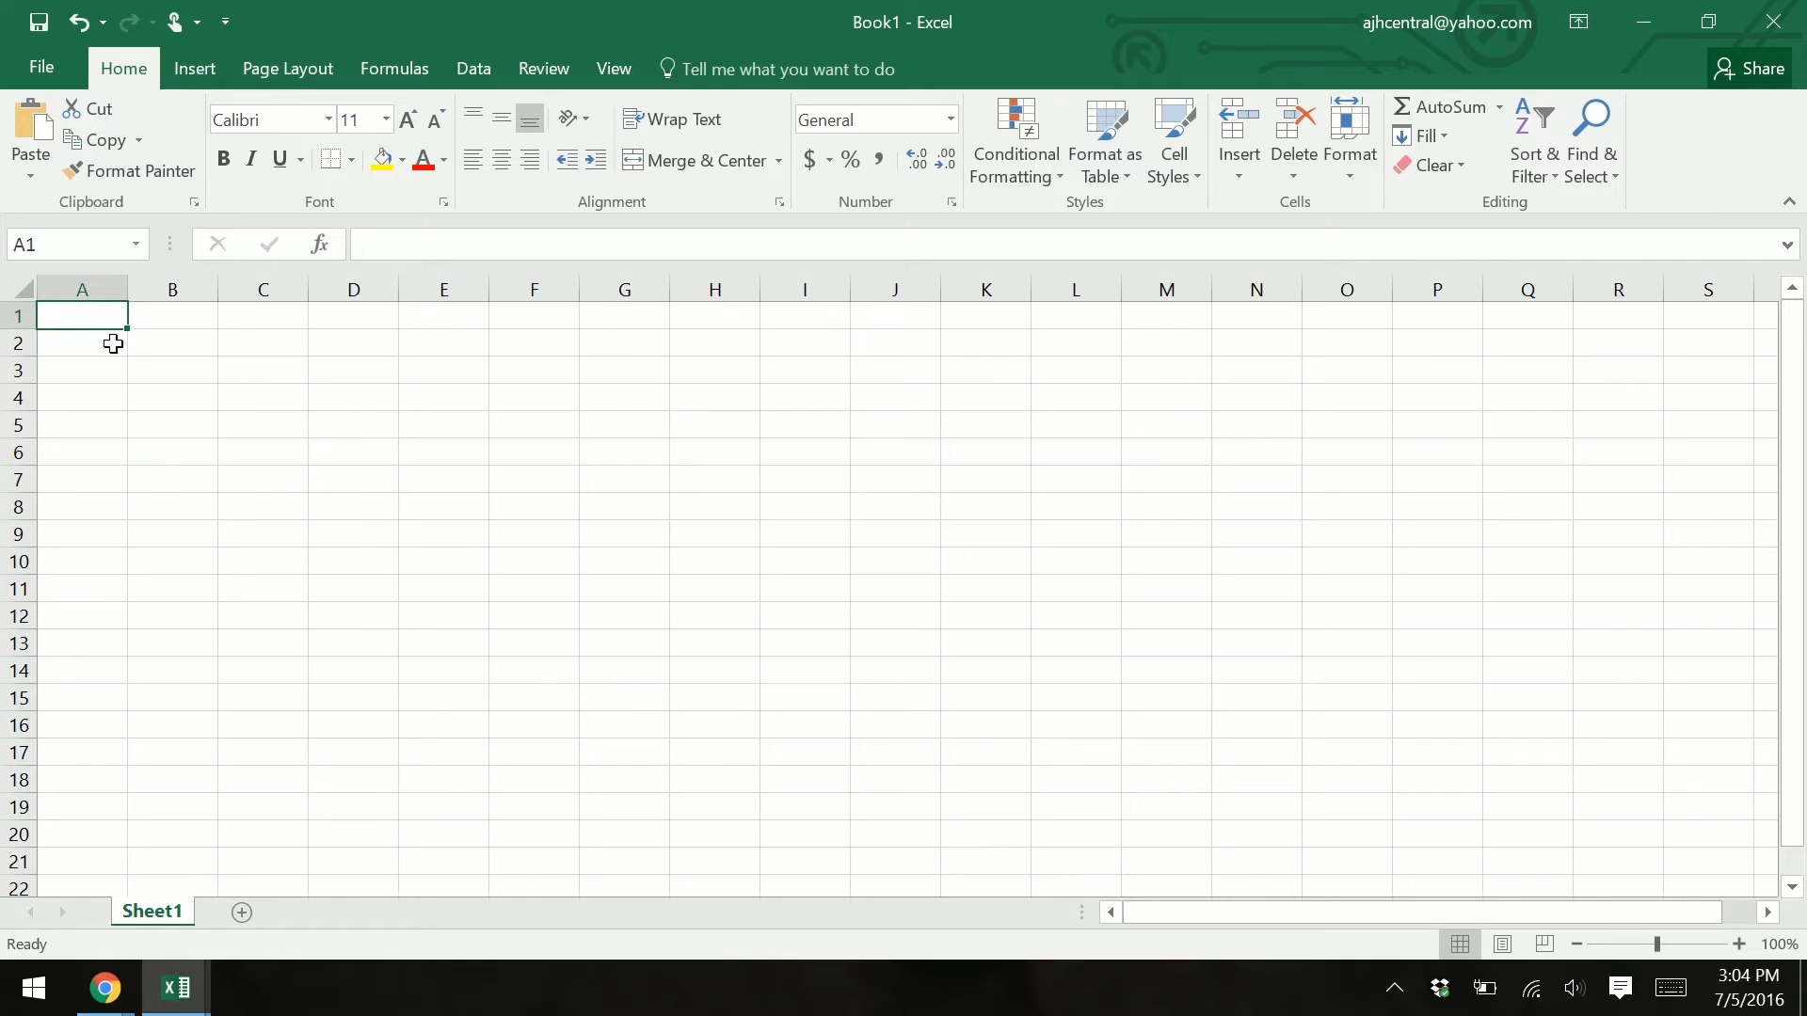
click(43, 245)
click(201, 367)
click(84, 304)
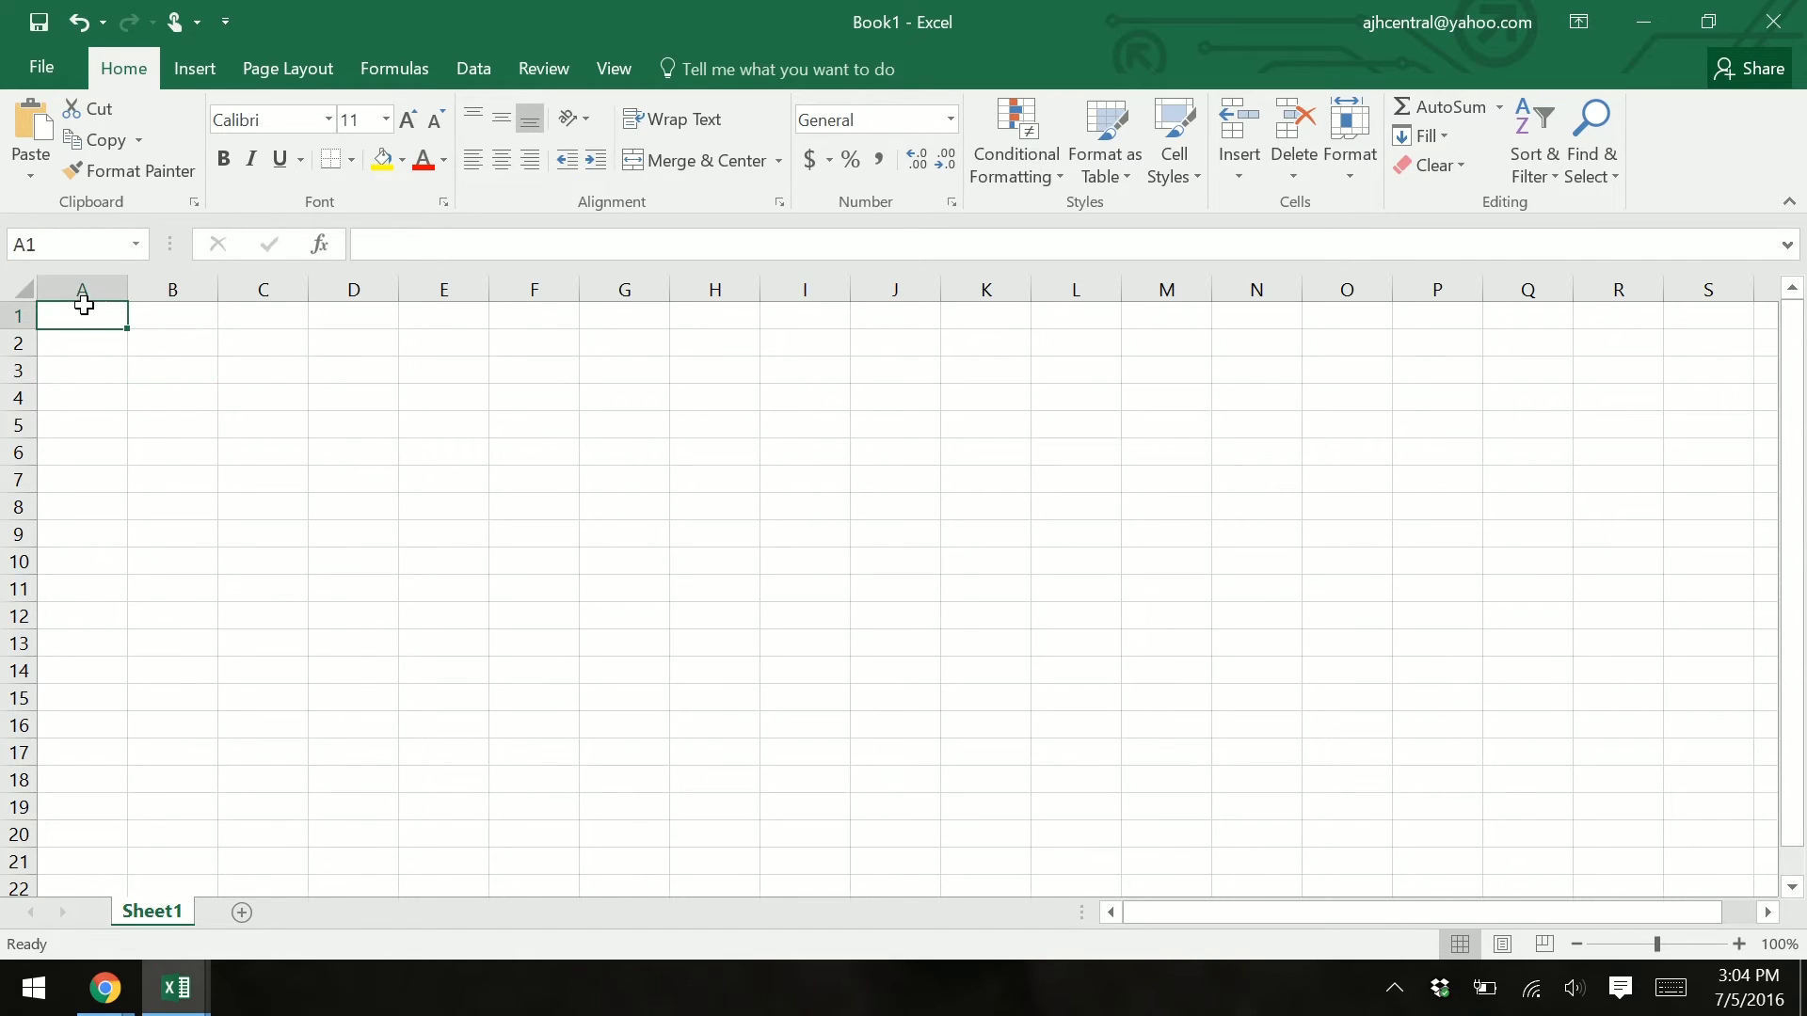
Step: Open the empty cell A1 for editing, leave it blank, and alternate the selection between B2 and A1
click(408, 241)
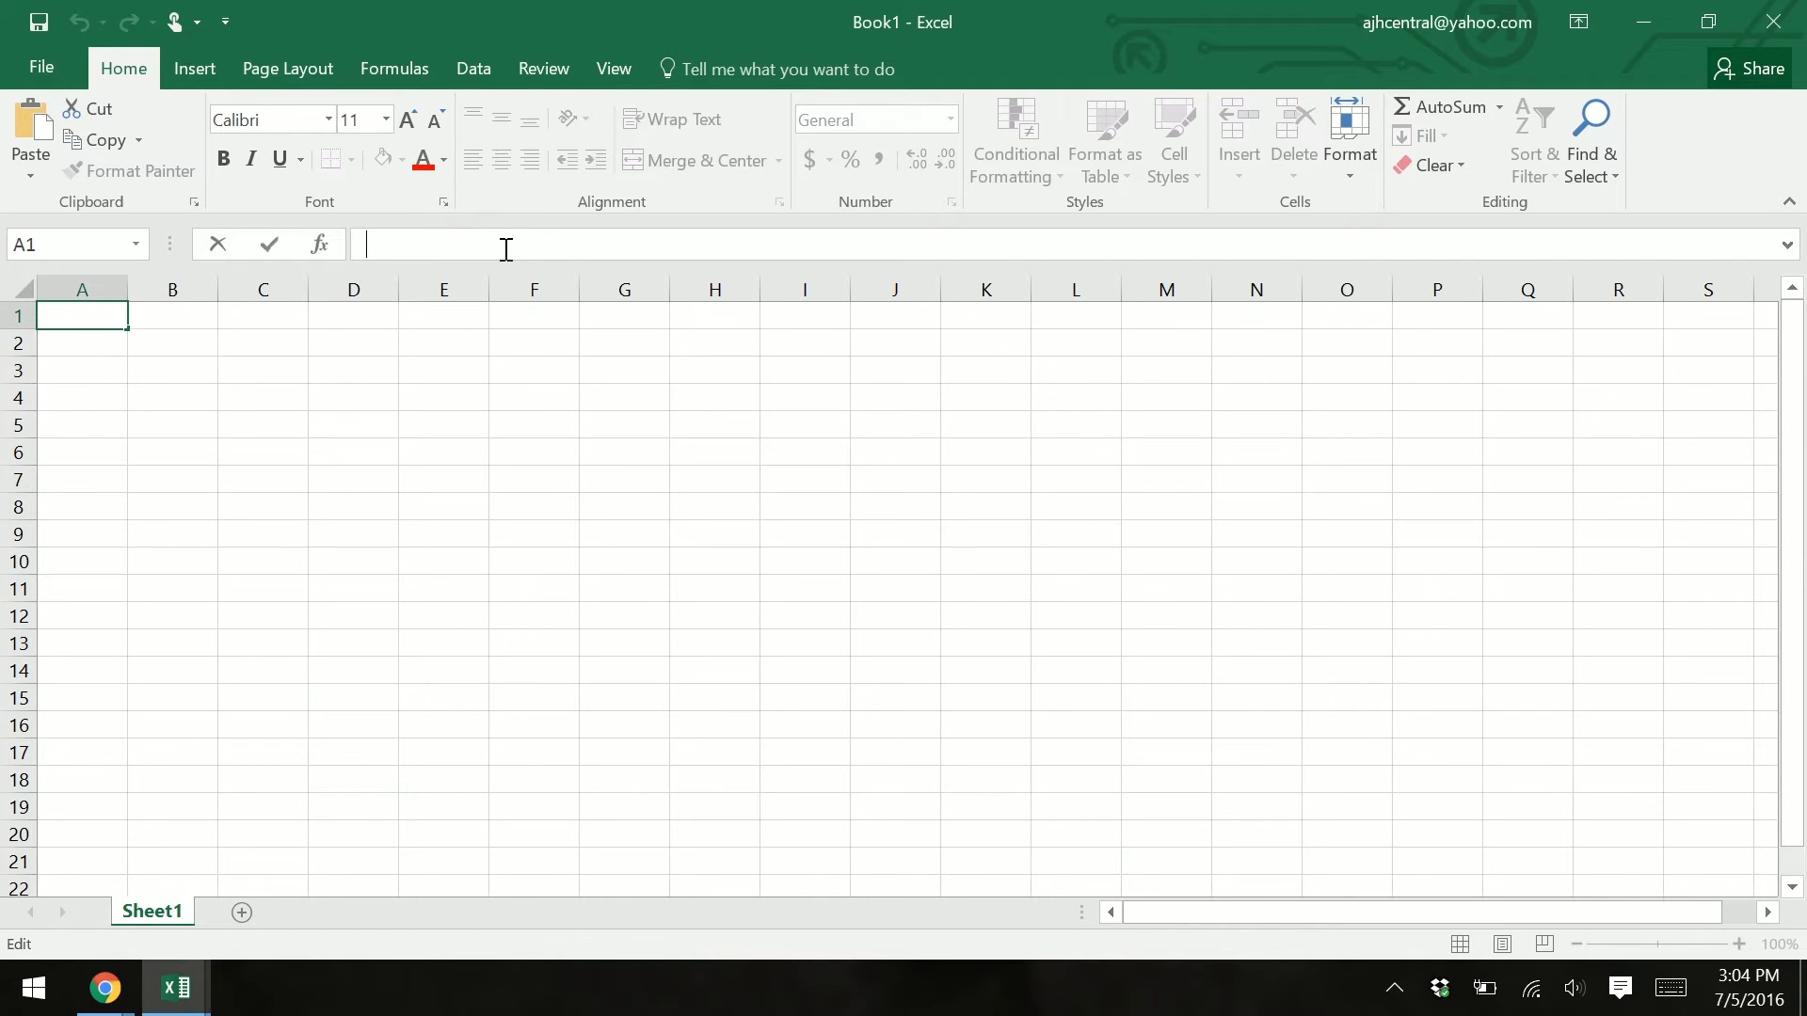
click(56, 322)
key(Return)
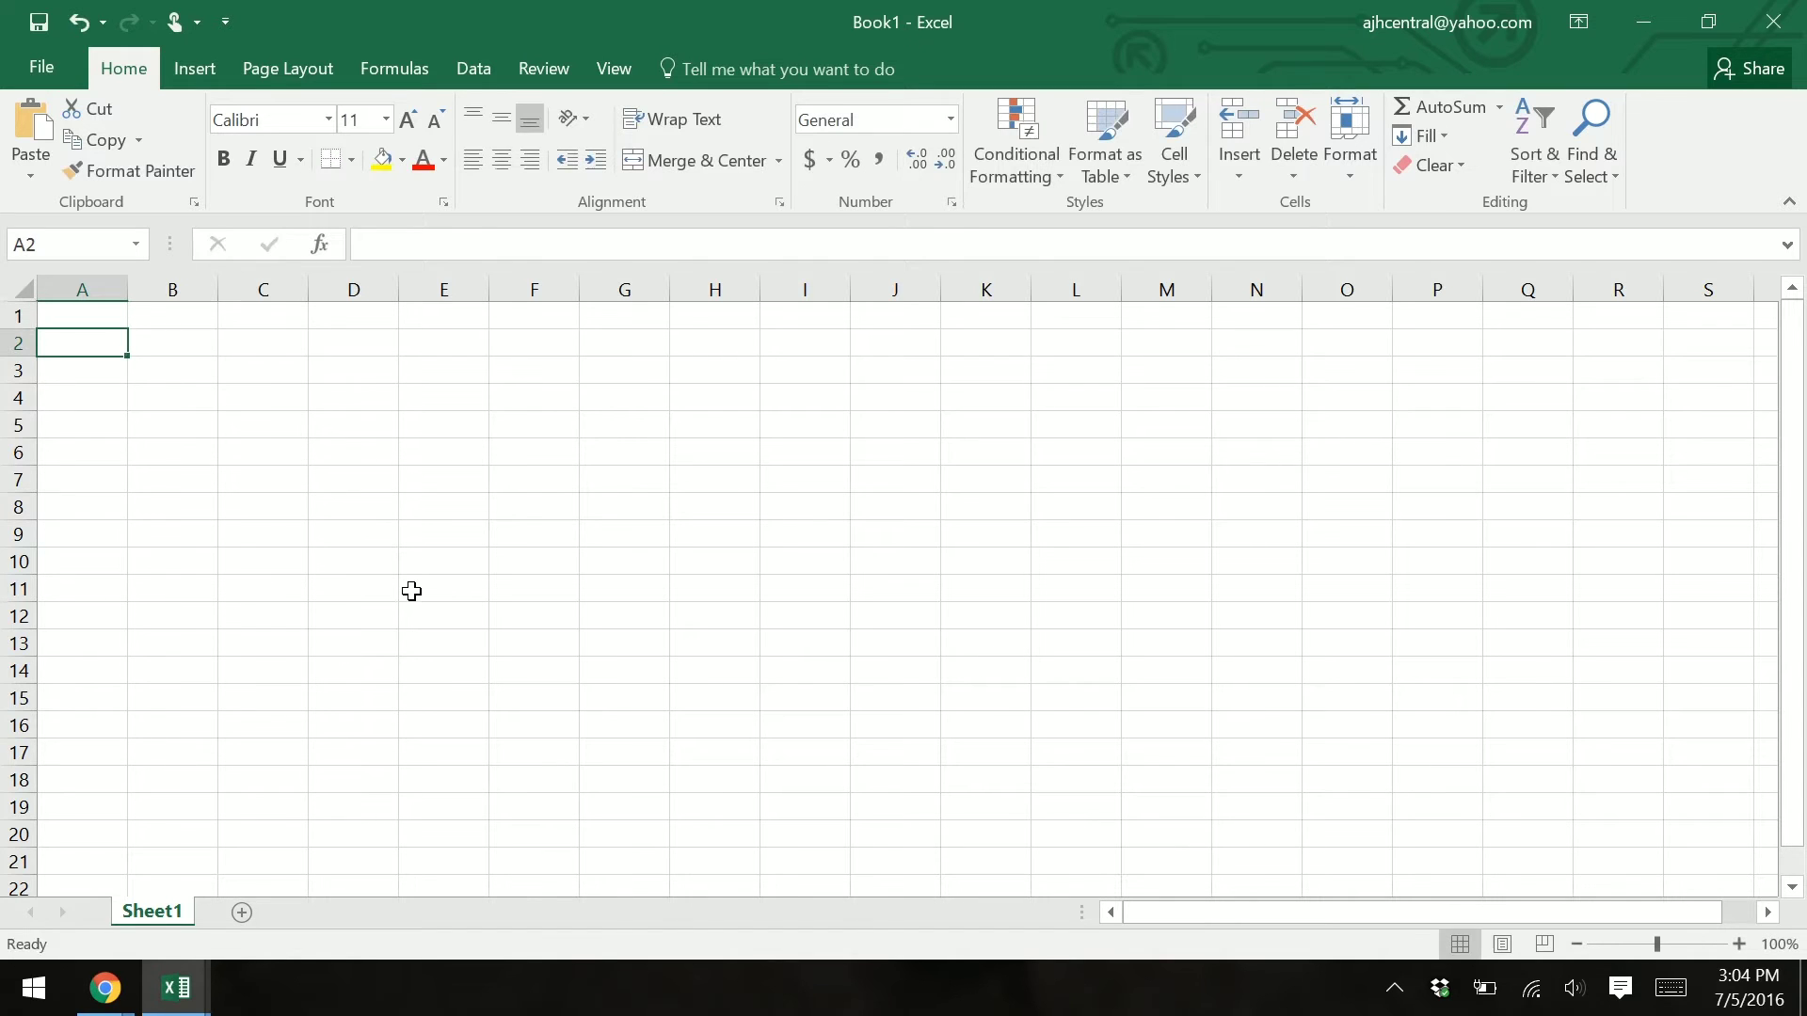
key(Right)
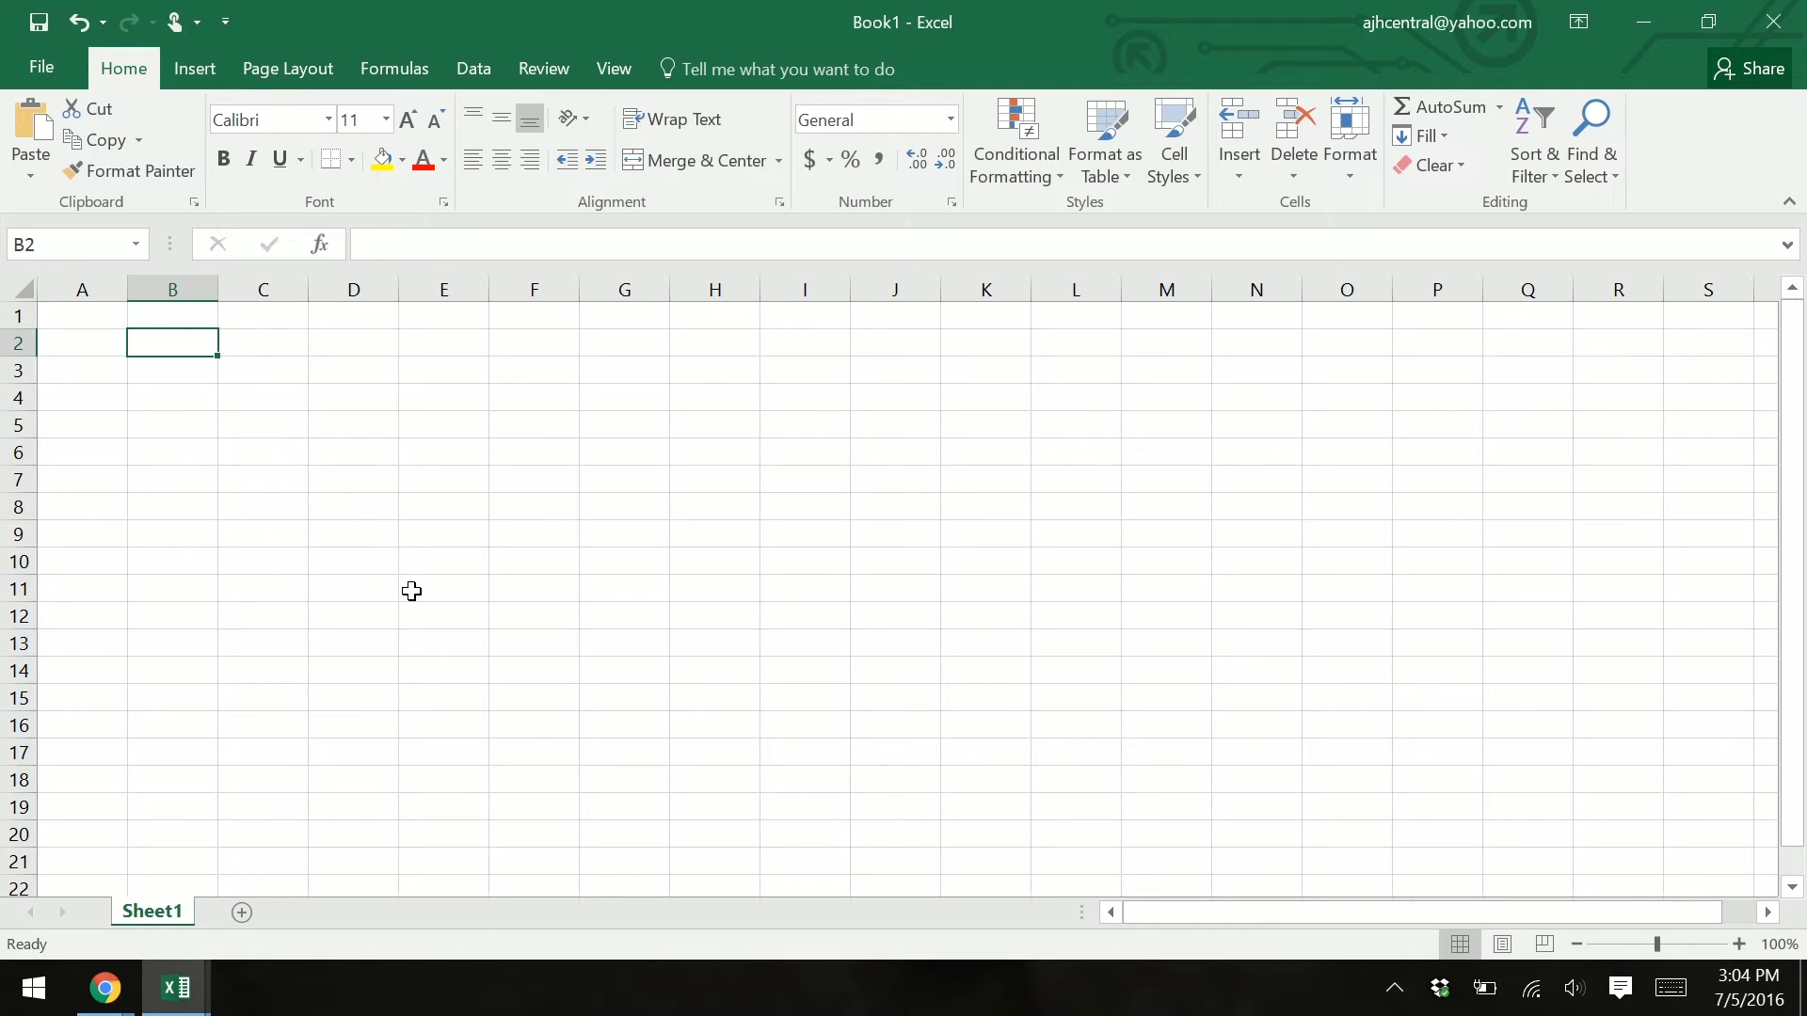
click(96, 320)
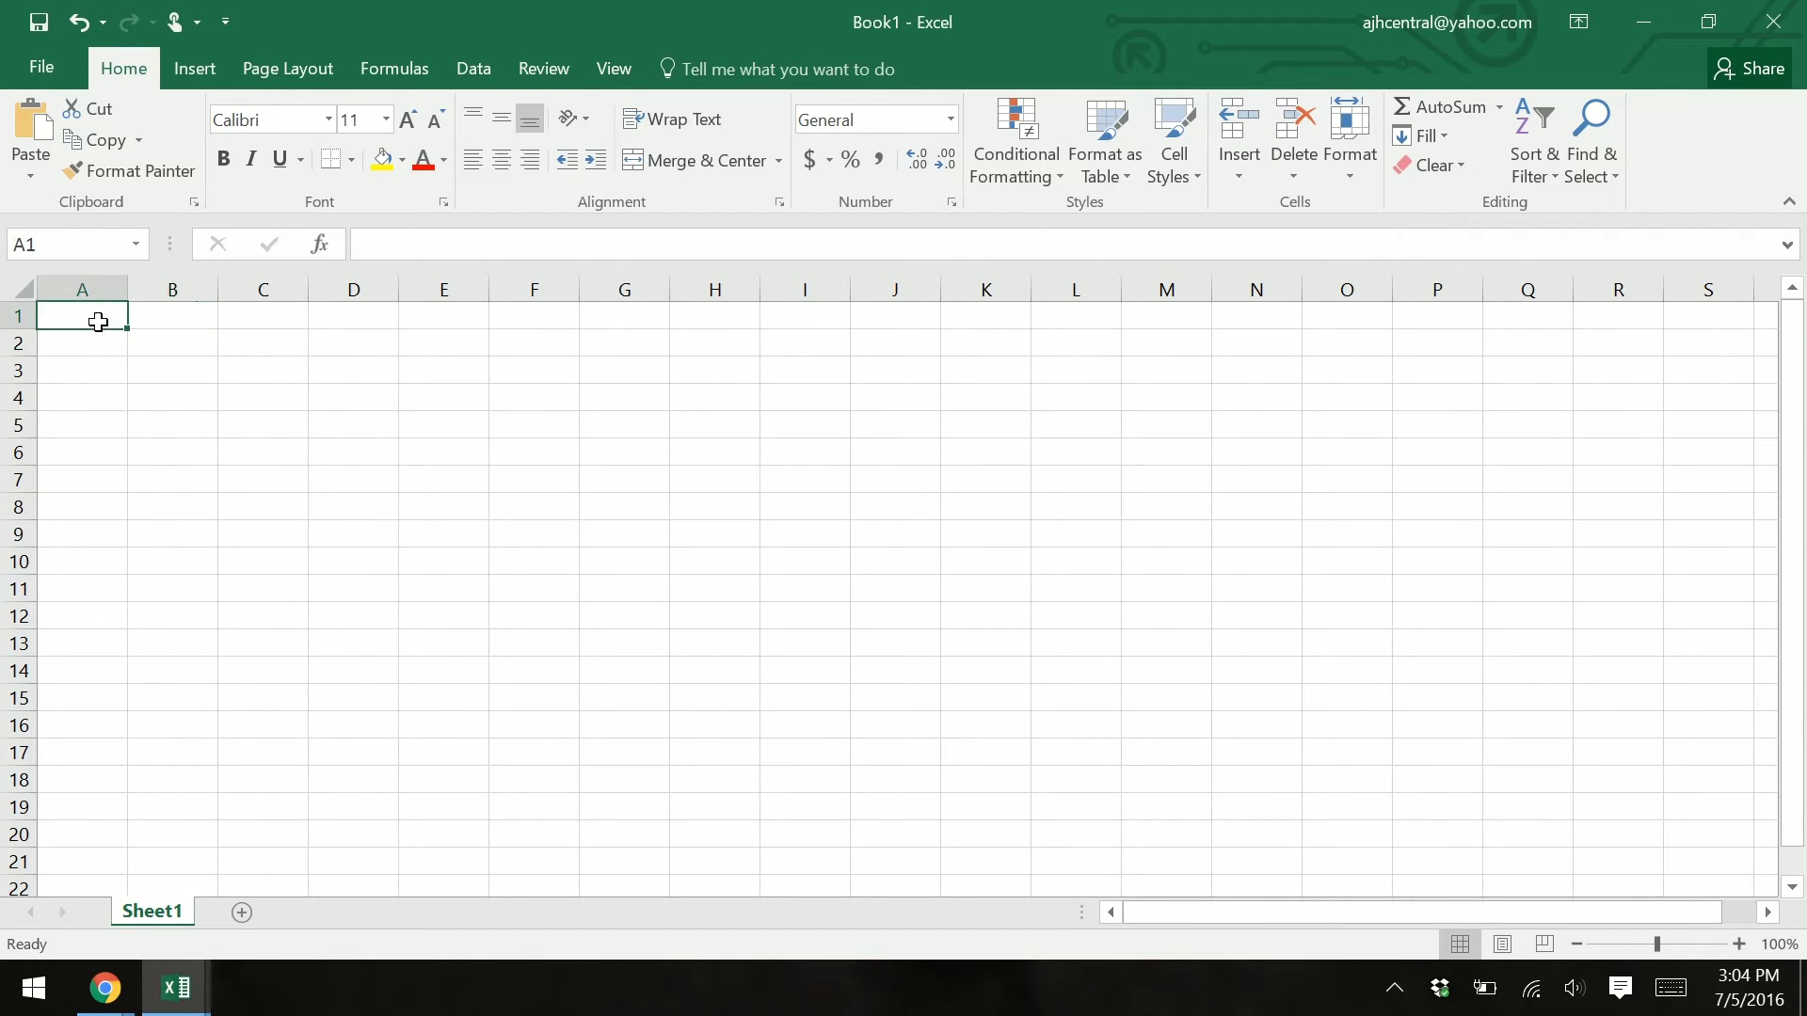
click(162, 349)
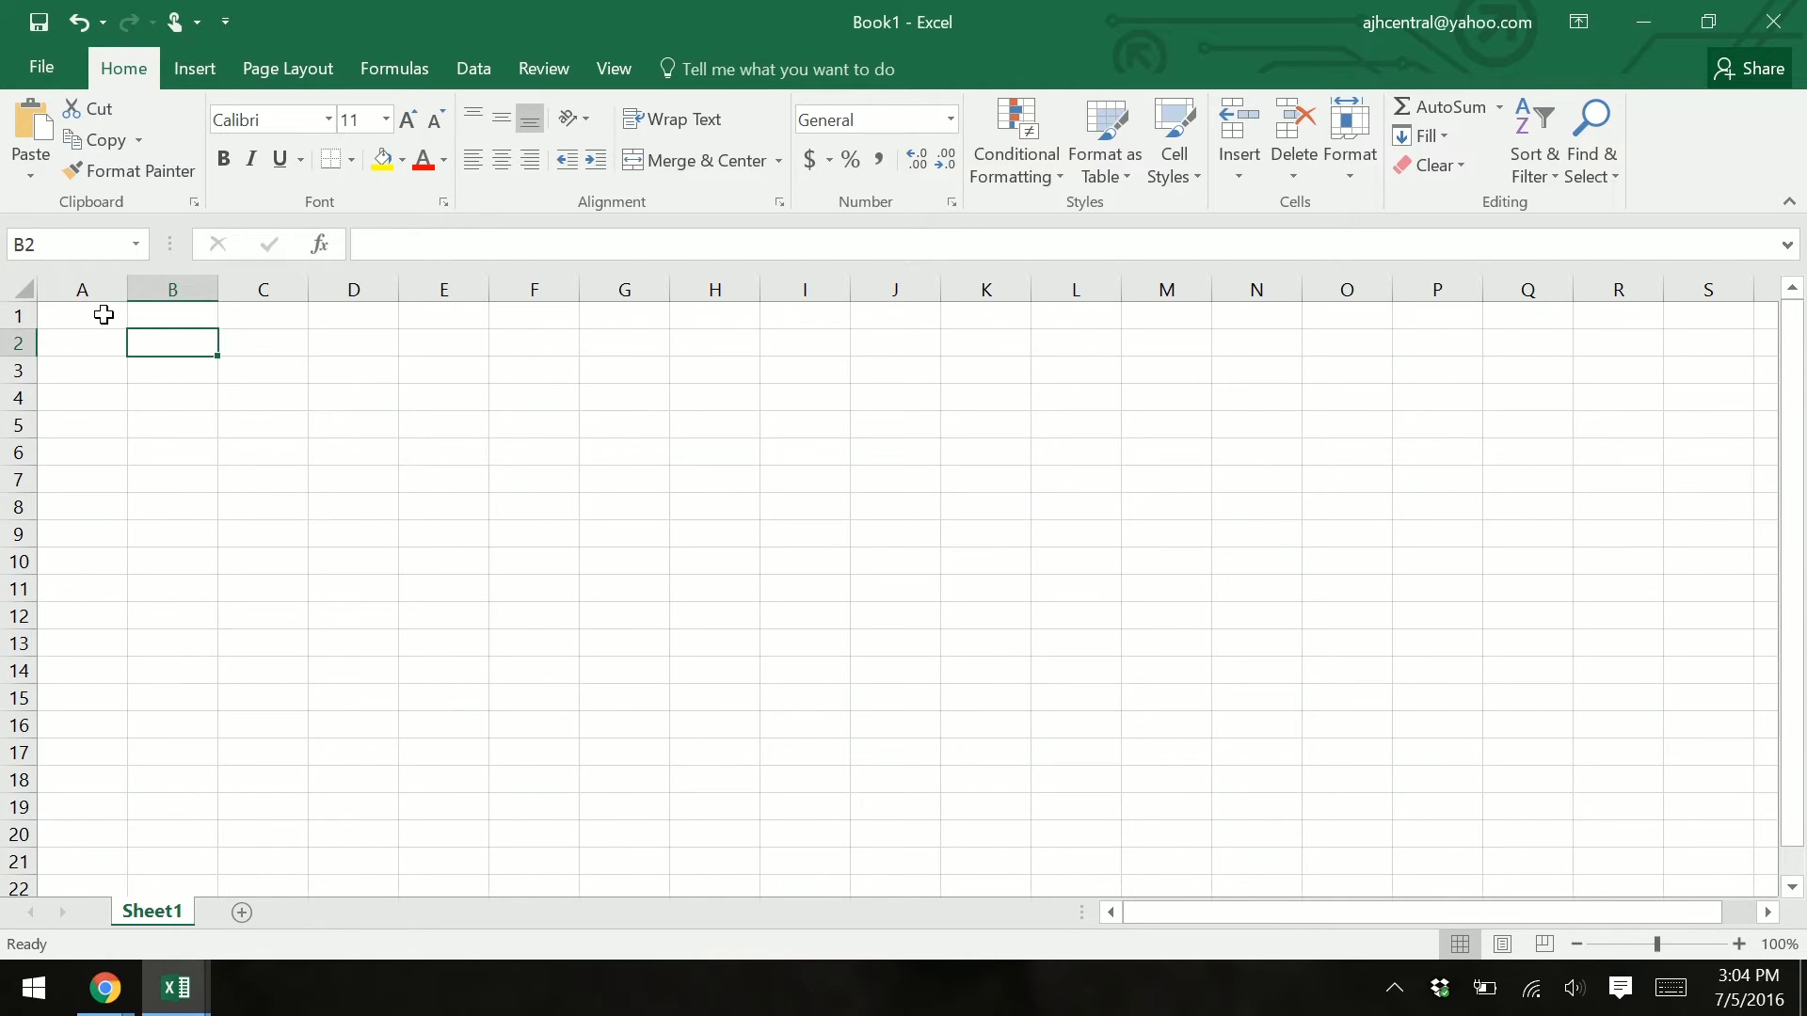
click(101, 314)
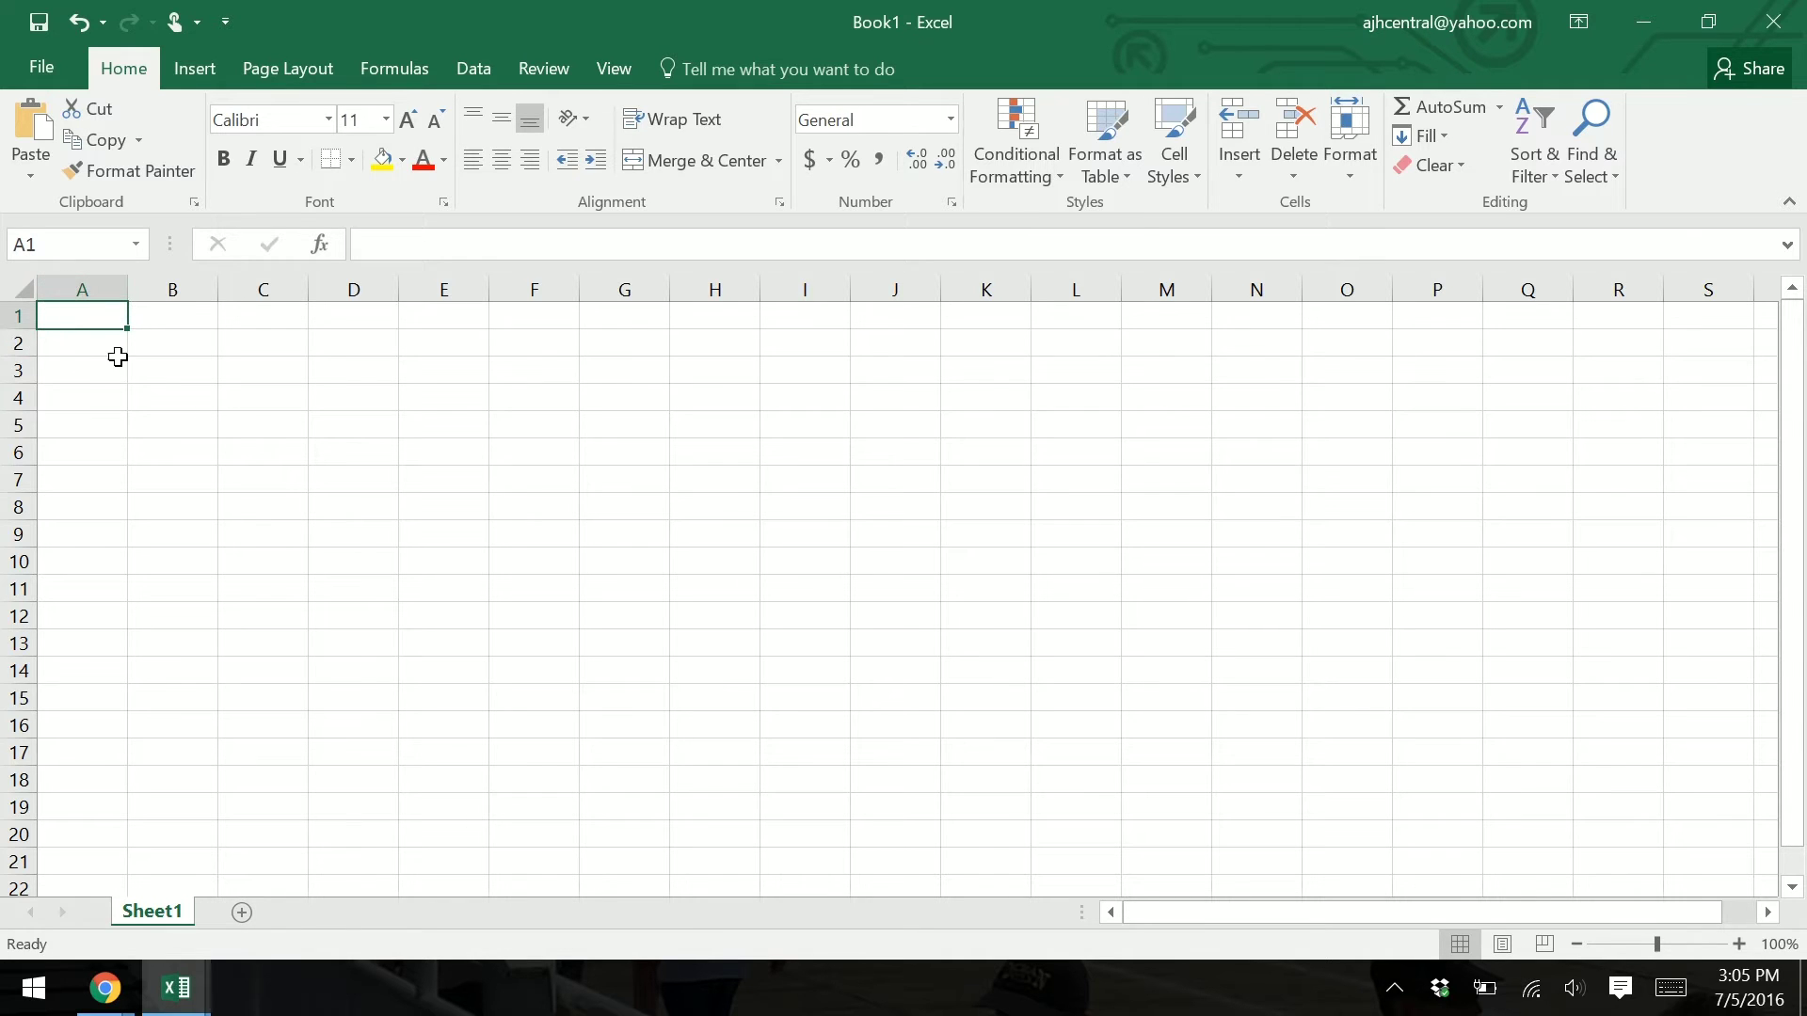
Step: Select the cell range A1:F5, clear that selection, and return to cell A1
mouse_move(70, 318)
mouse_down()
mouse_move(234, 323)
mouse_move(518, 431)
mouse_up()
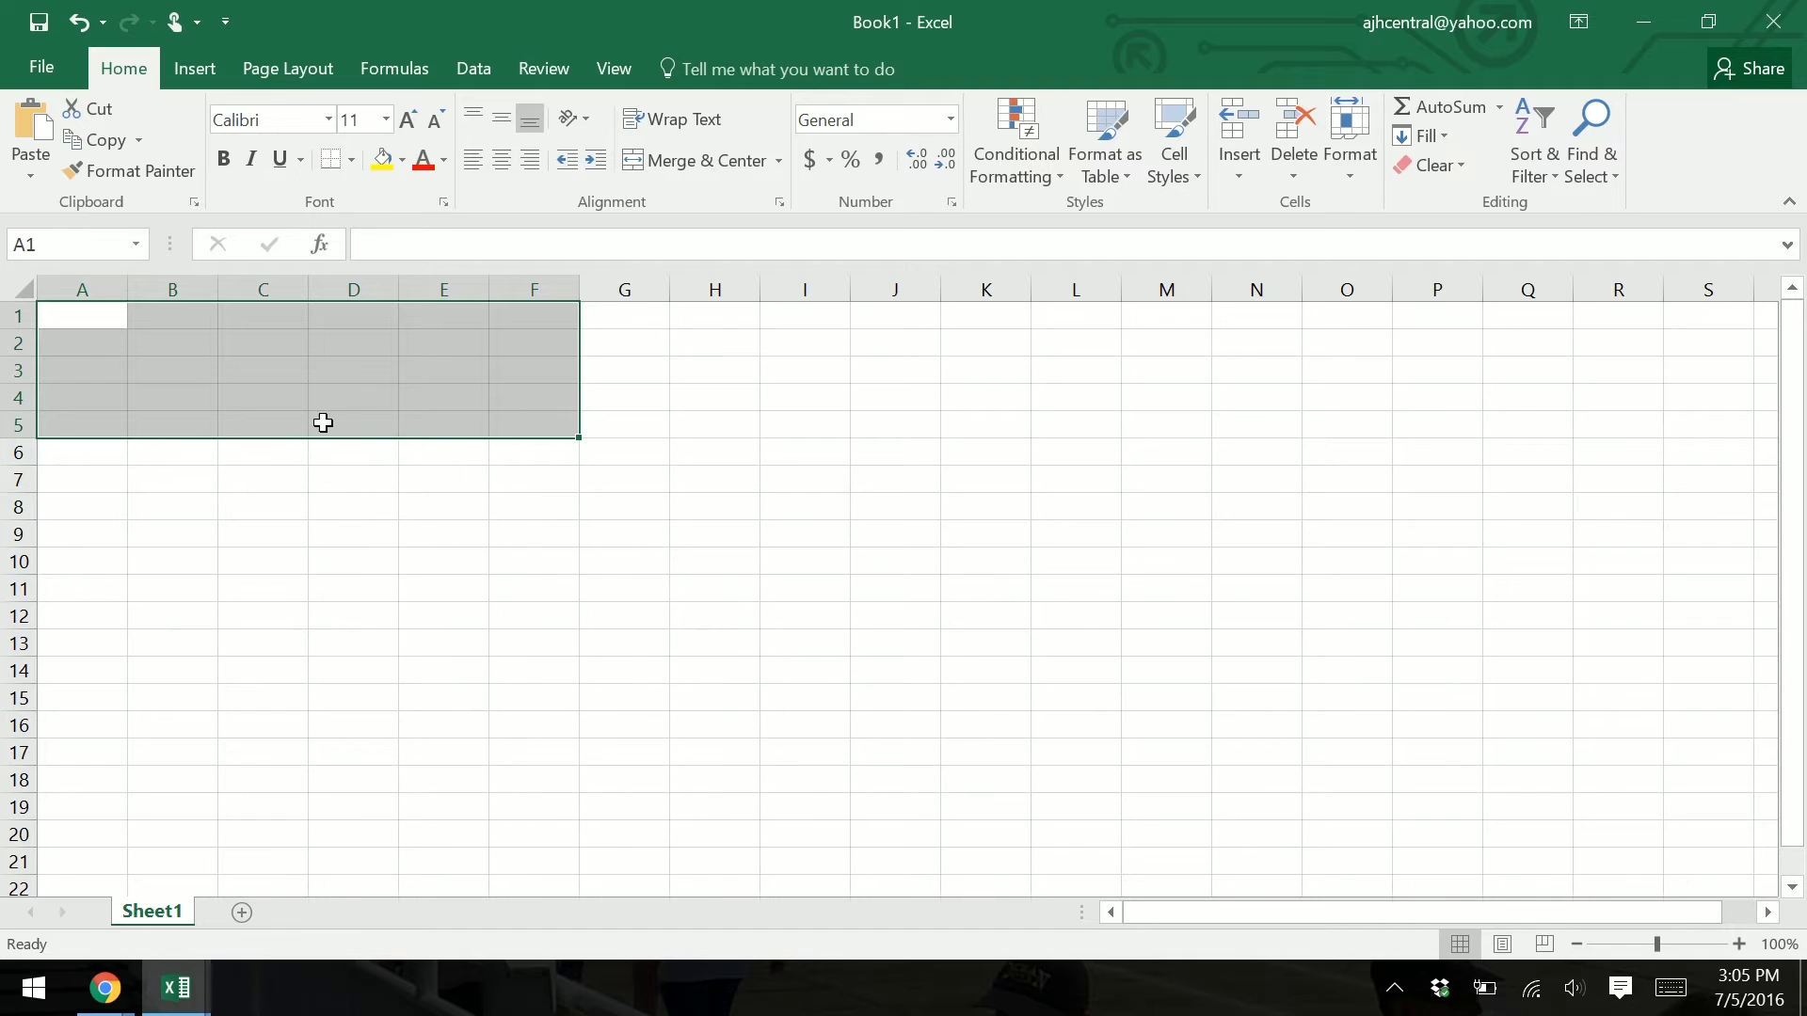
click(158, 407)
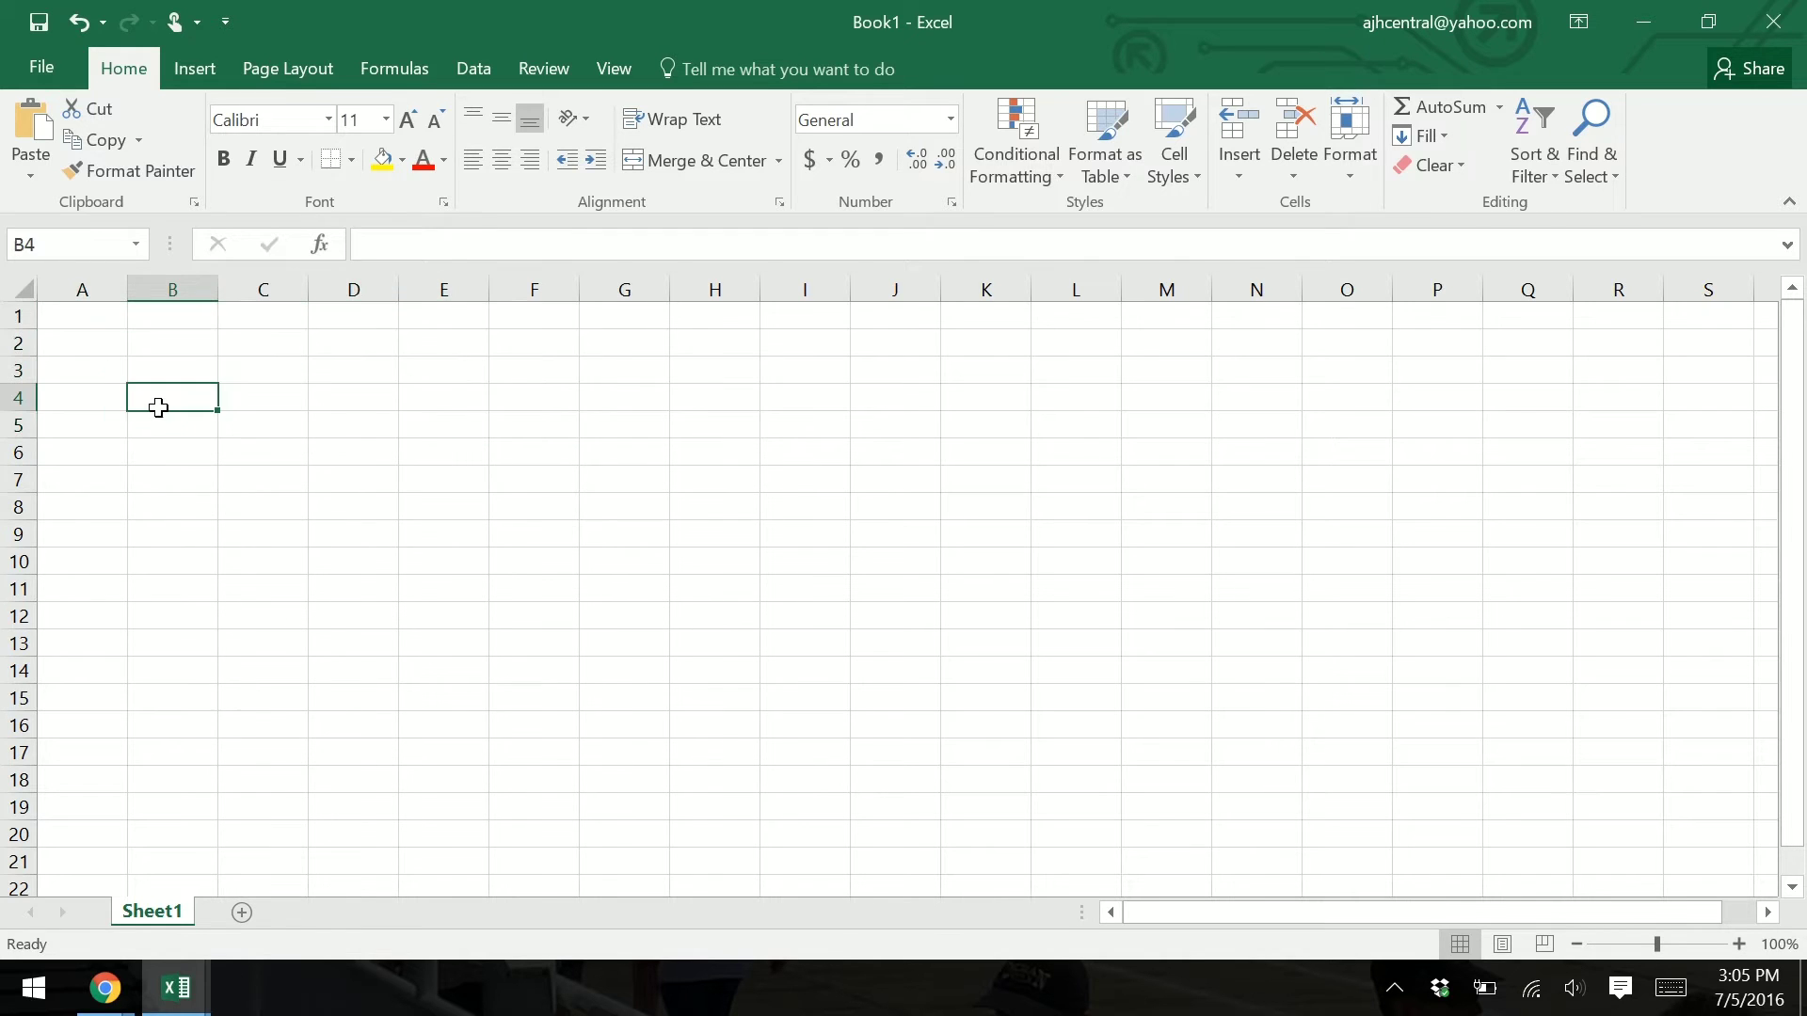
click(94, 324)
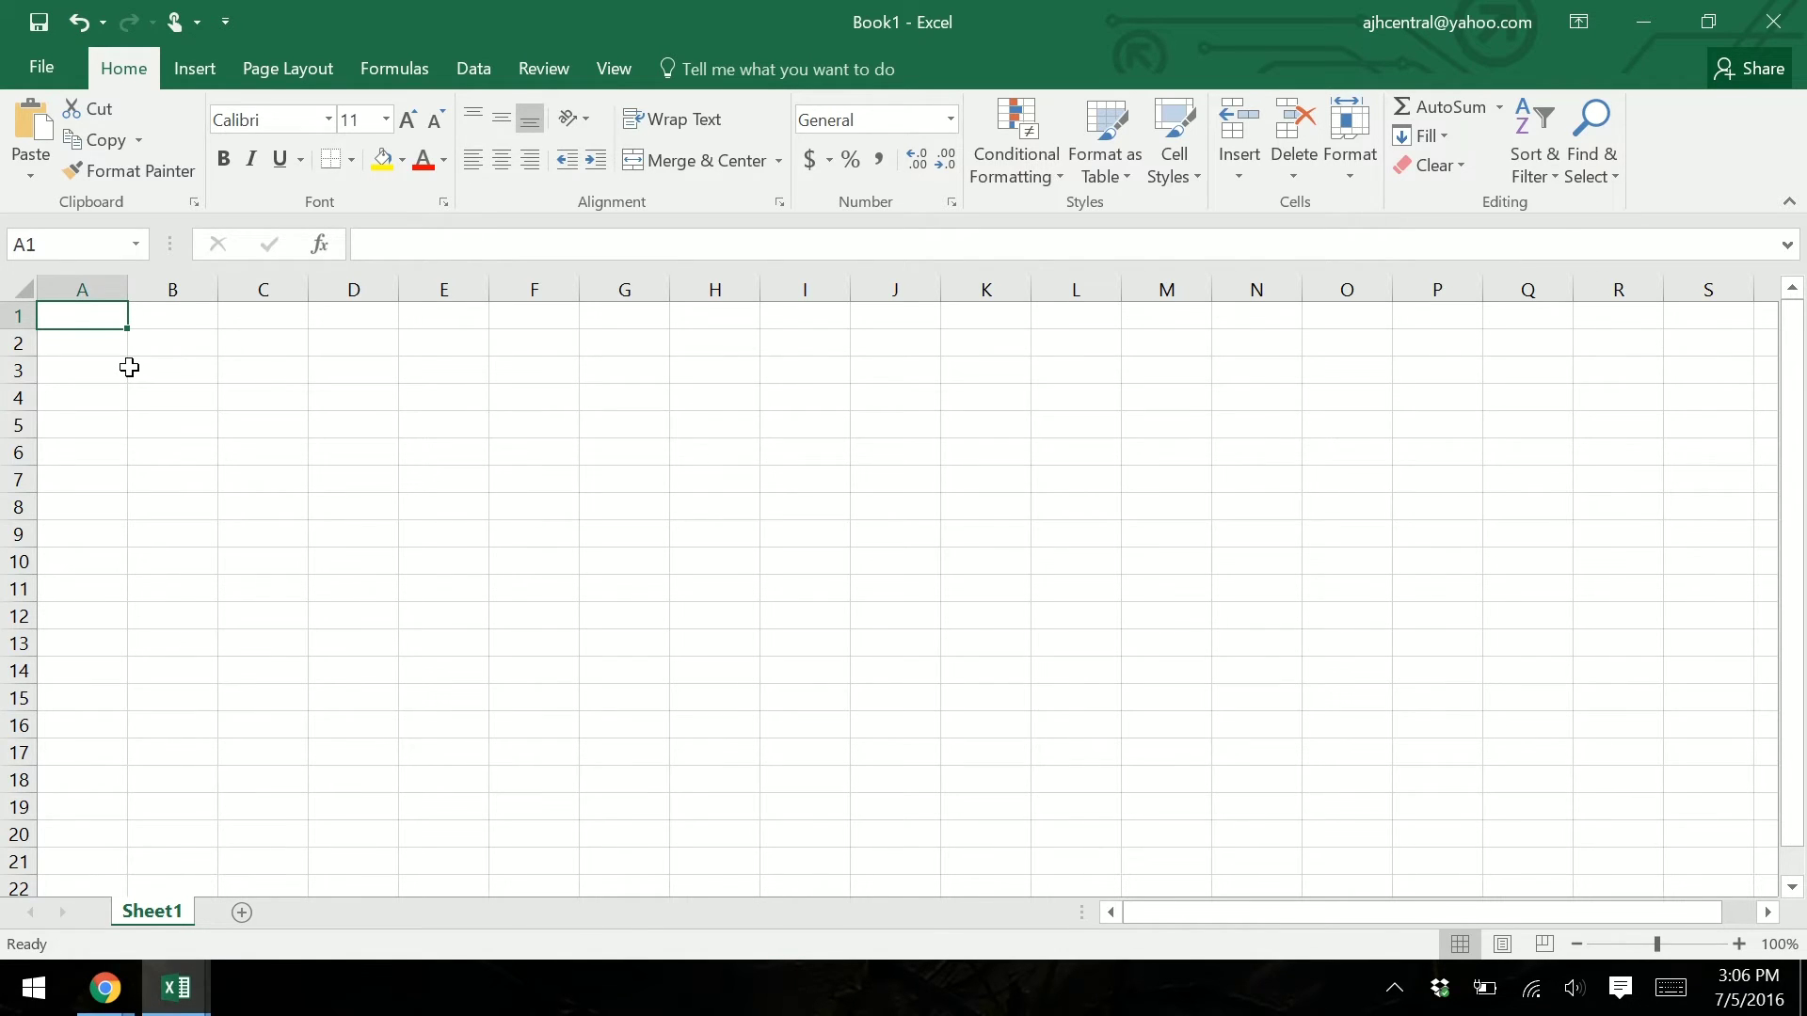
Step: Merge and center cells A1:I1 and enter the title "Hocker Snack Foods Inc. - Production" in the merged cell
drag(73, 315, 784, 325)
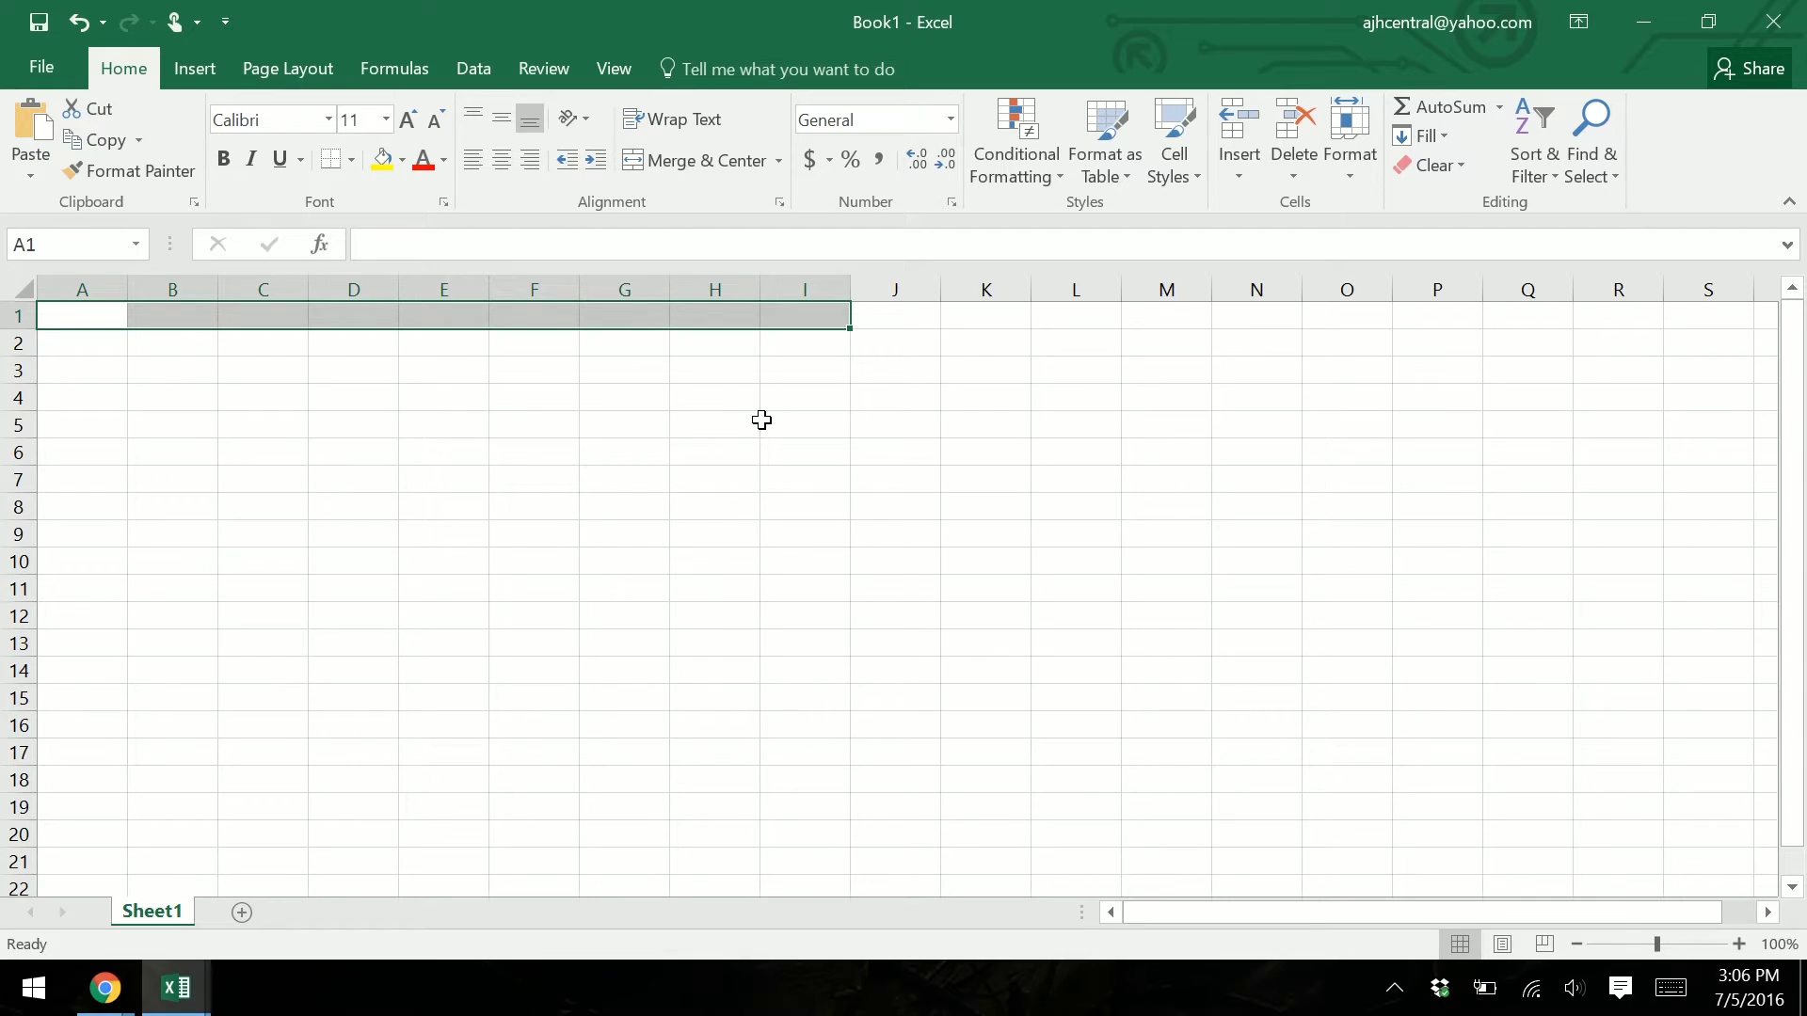
click(691, 156)
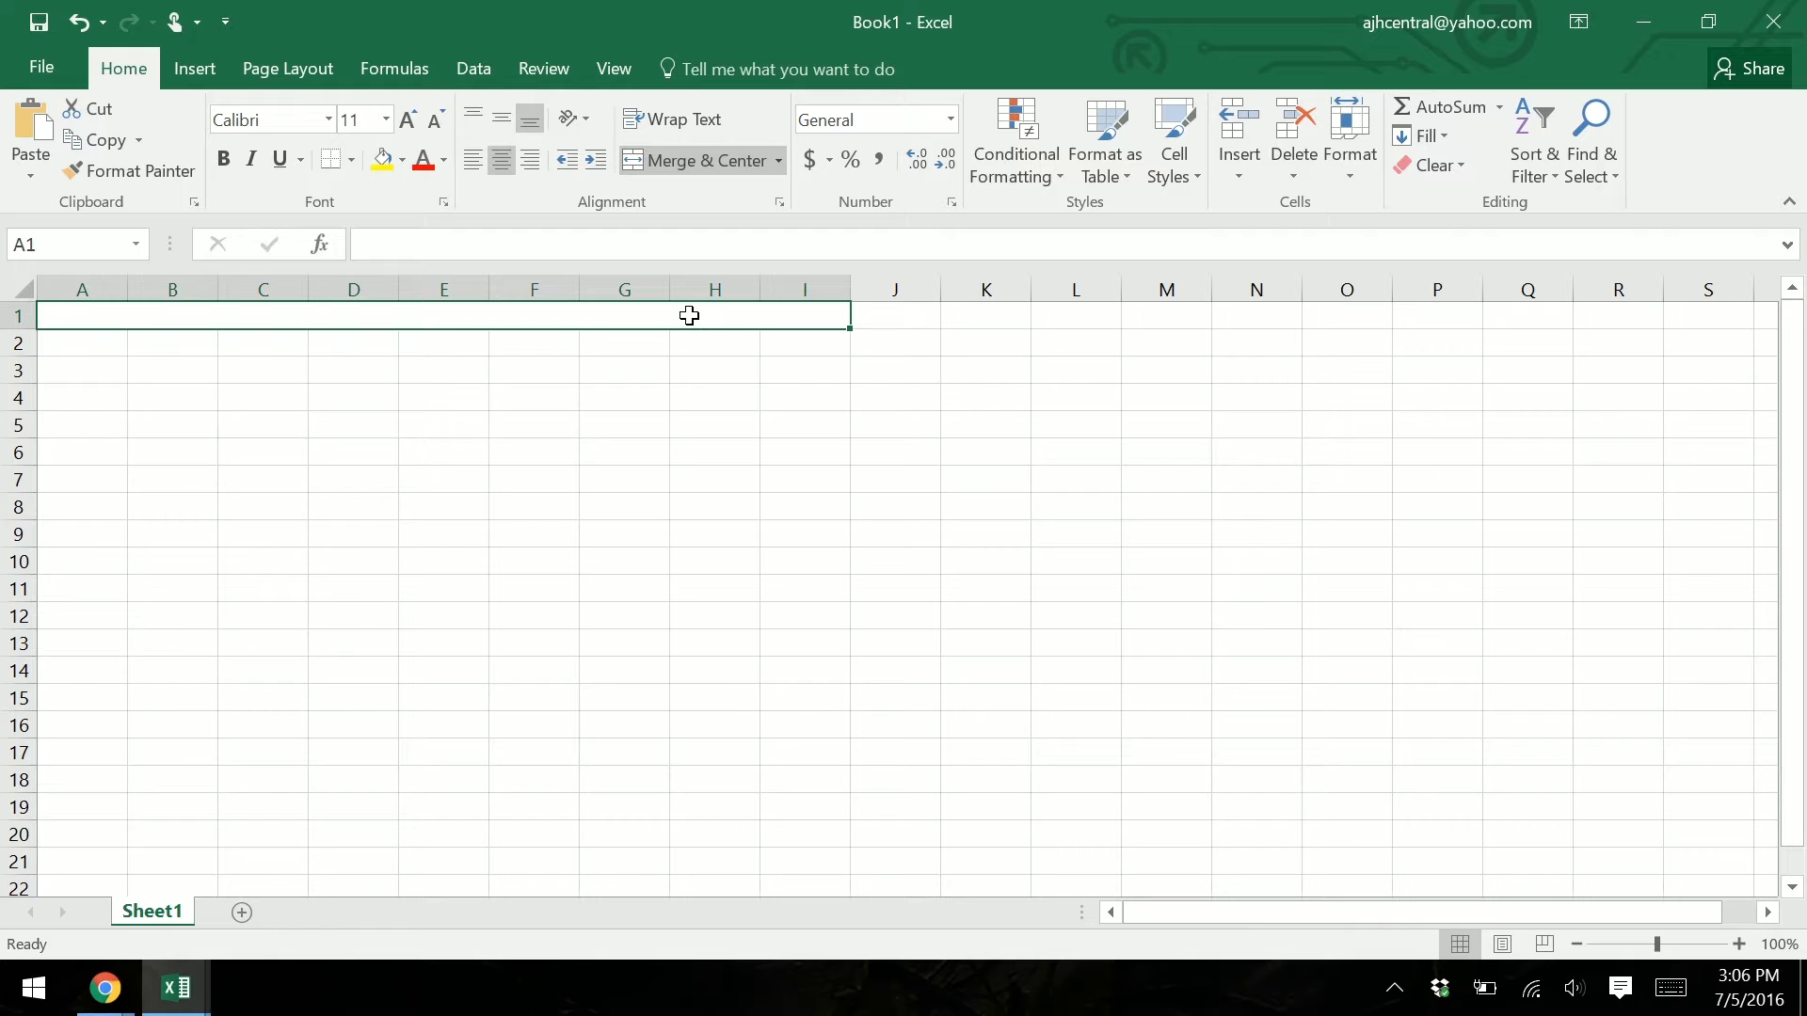
text(Hocker Snack Foods Inc. - Production)
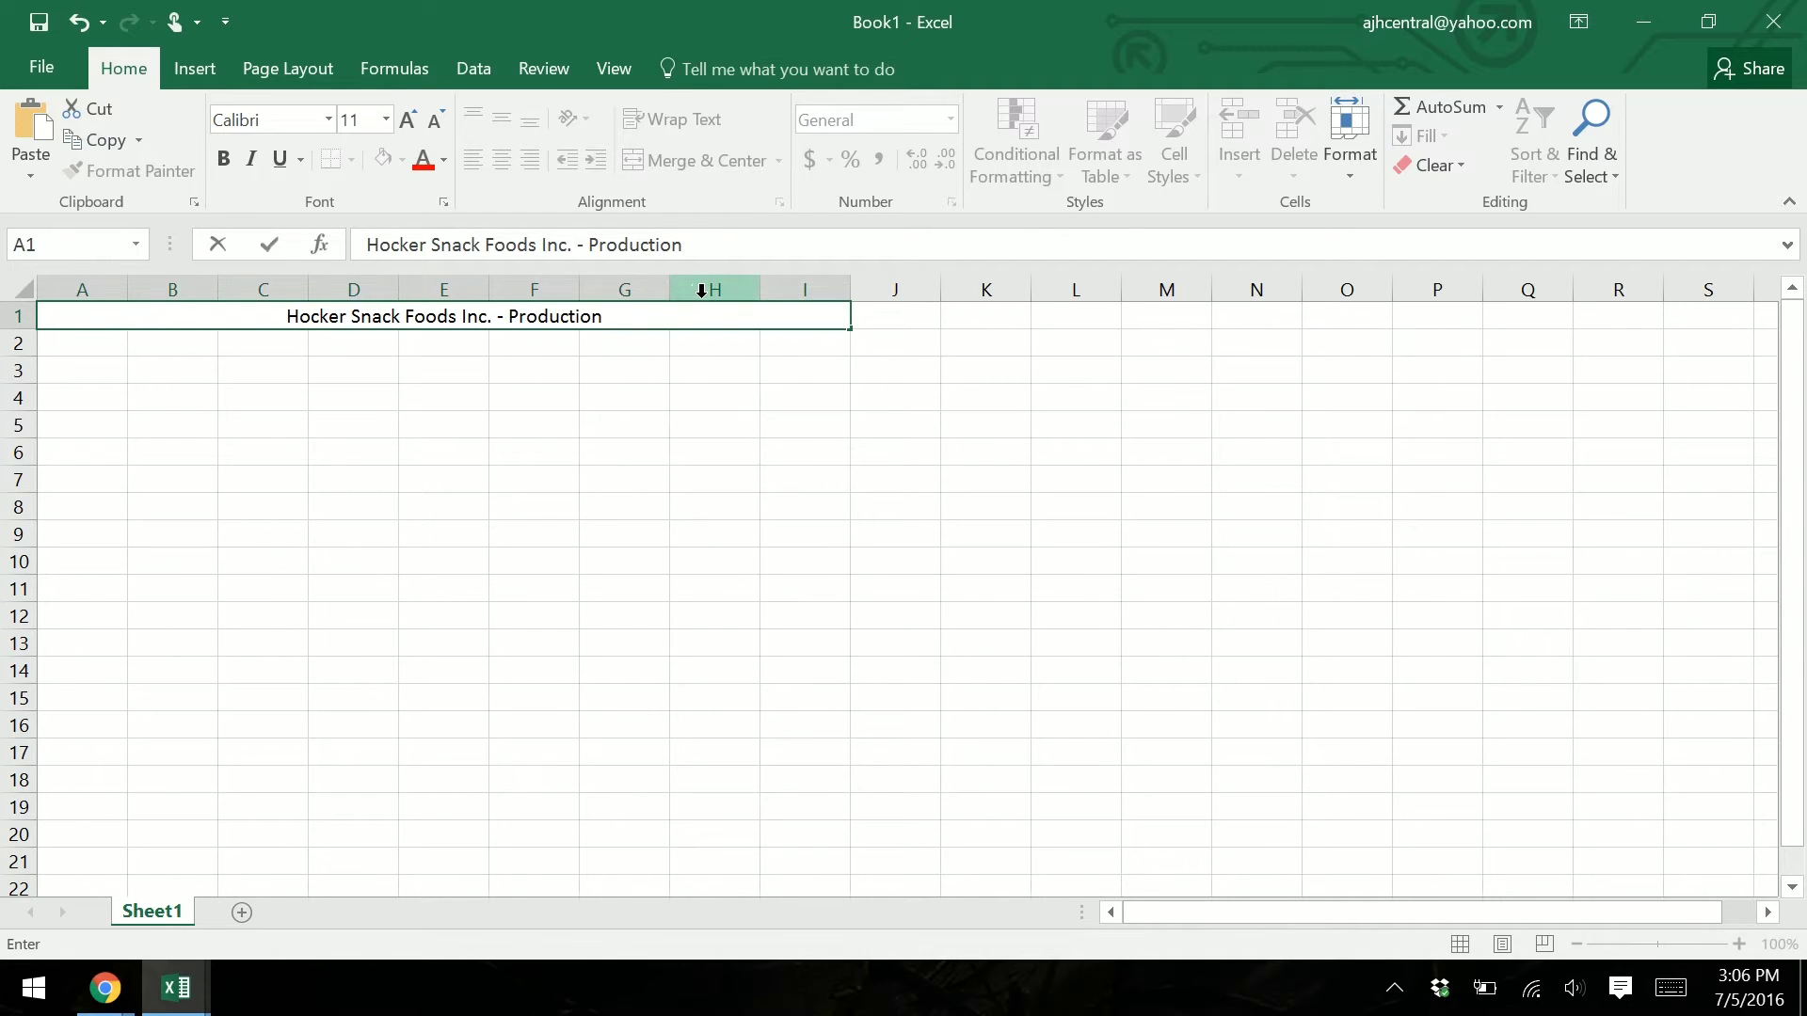
key(Escape)
key(Down)
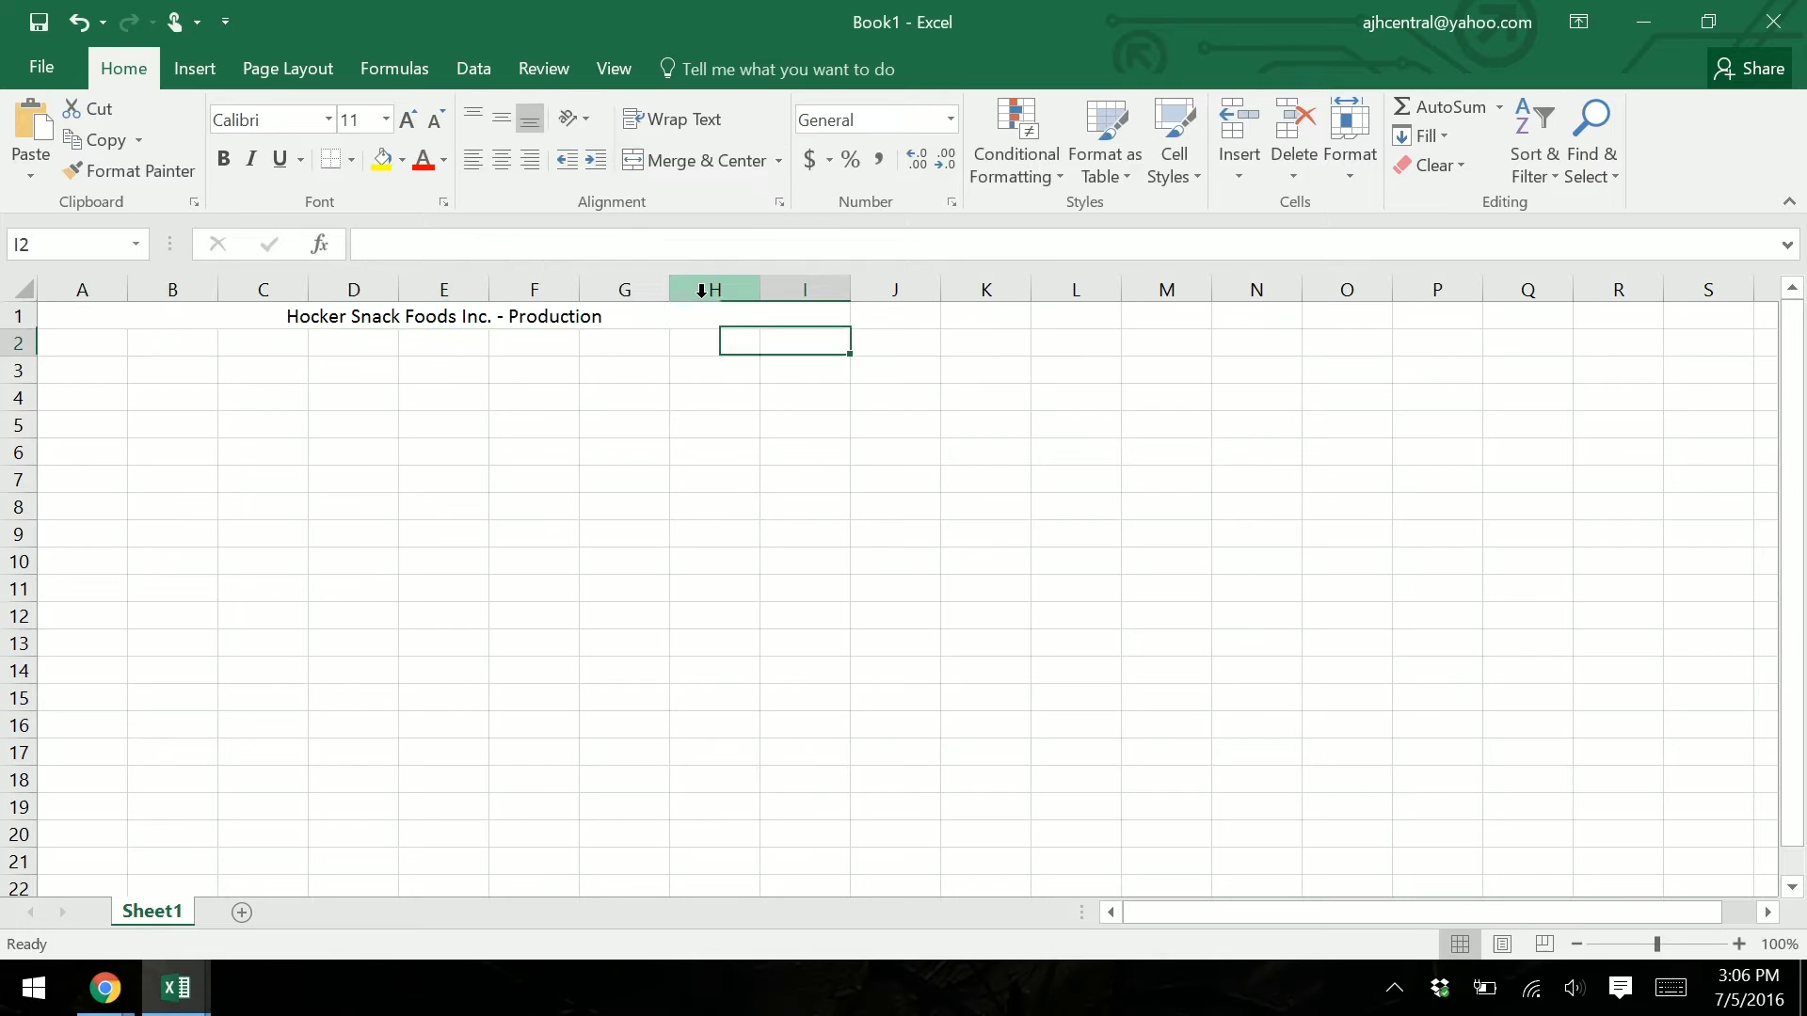
key(Up)
key(Down)
key(Up)
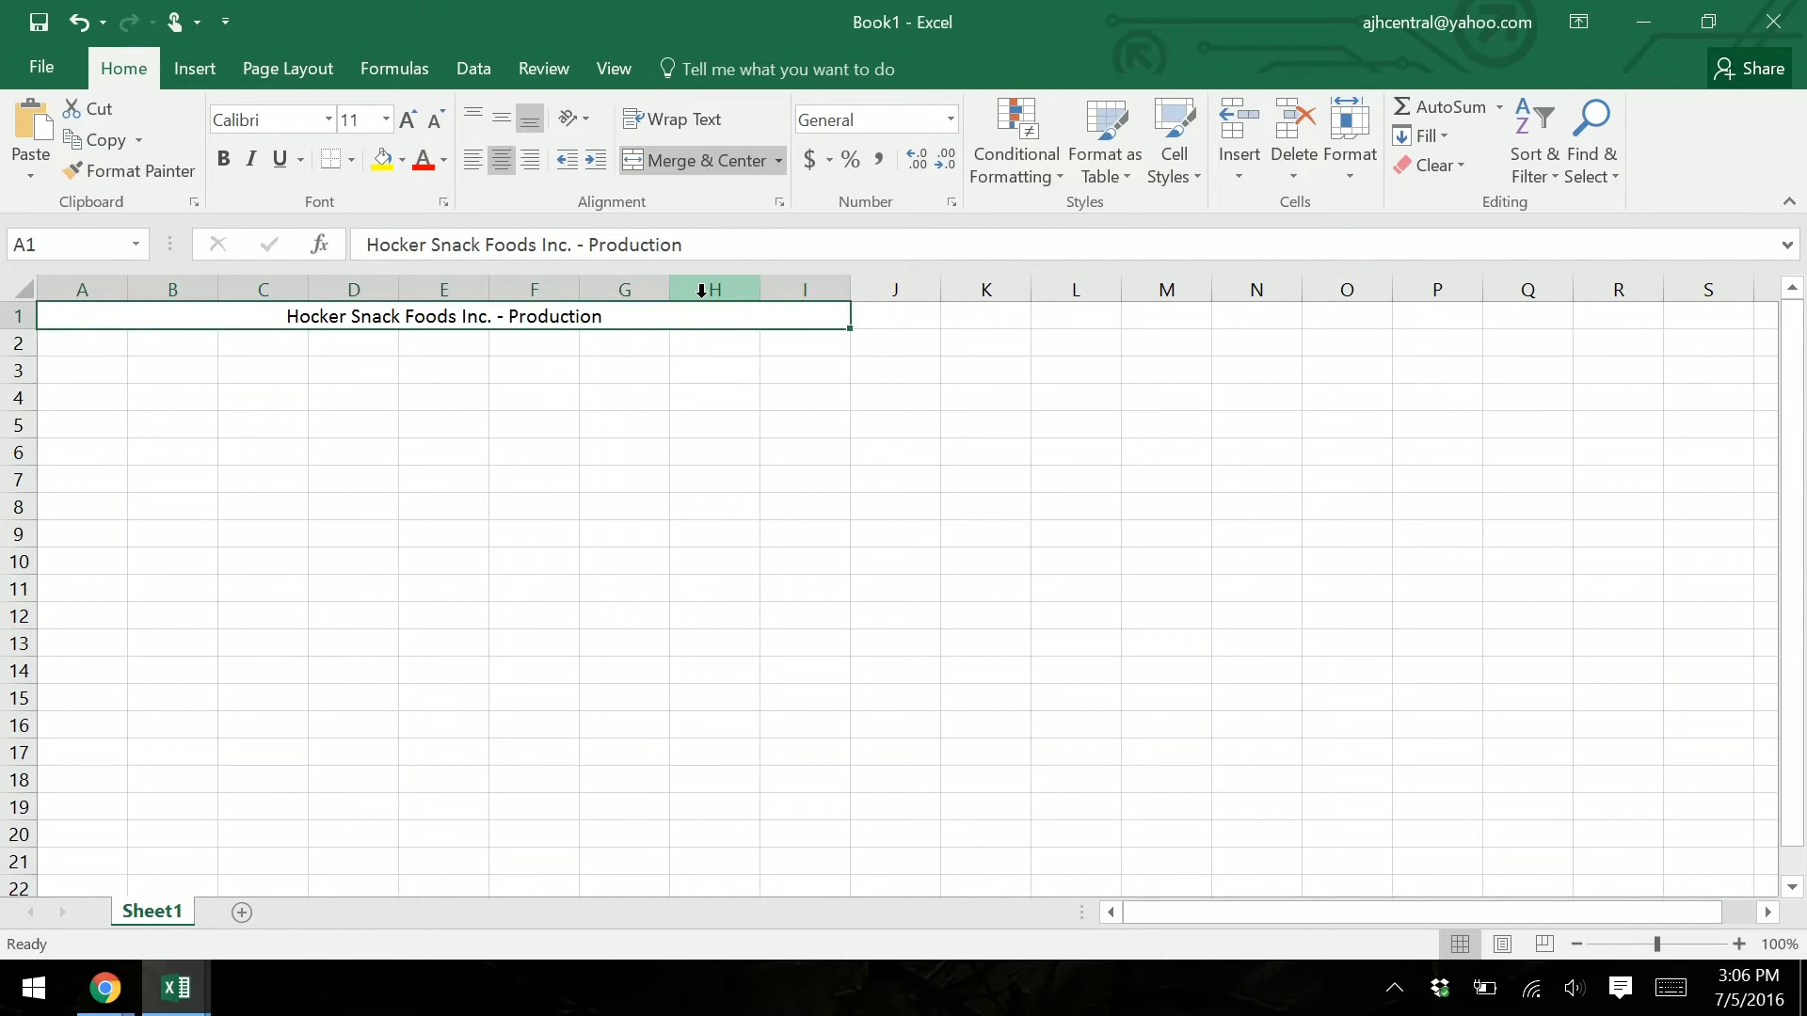
Step: Open the title in A1 for editing, move the text cursor back through it, and leave the cell
click(590, 247)
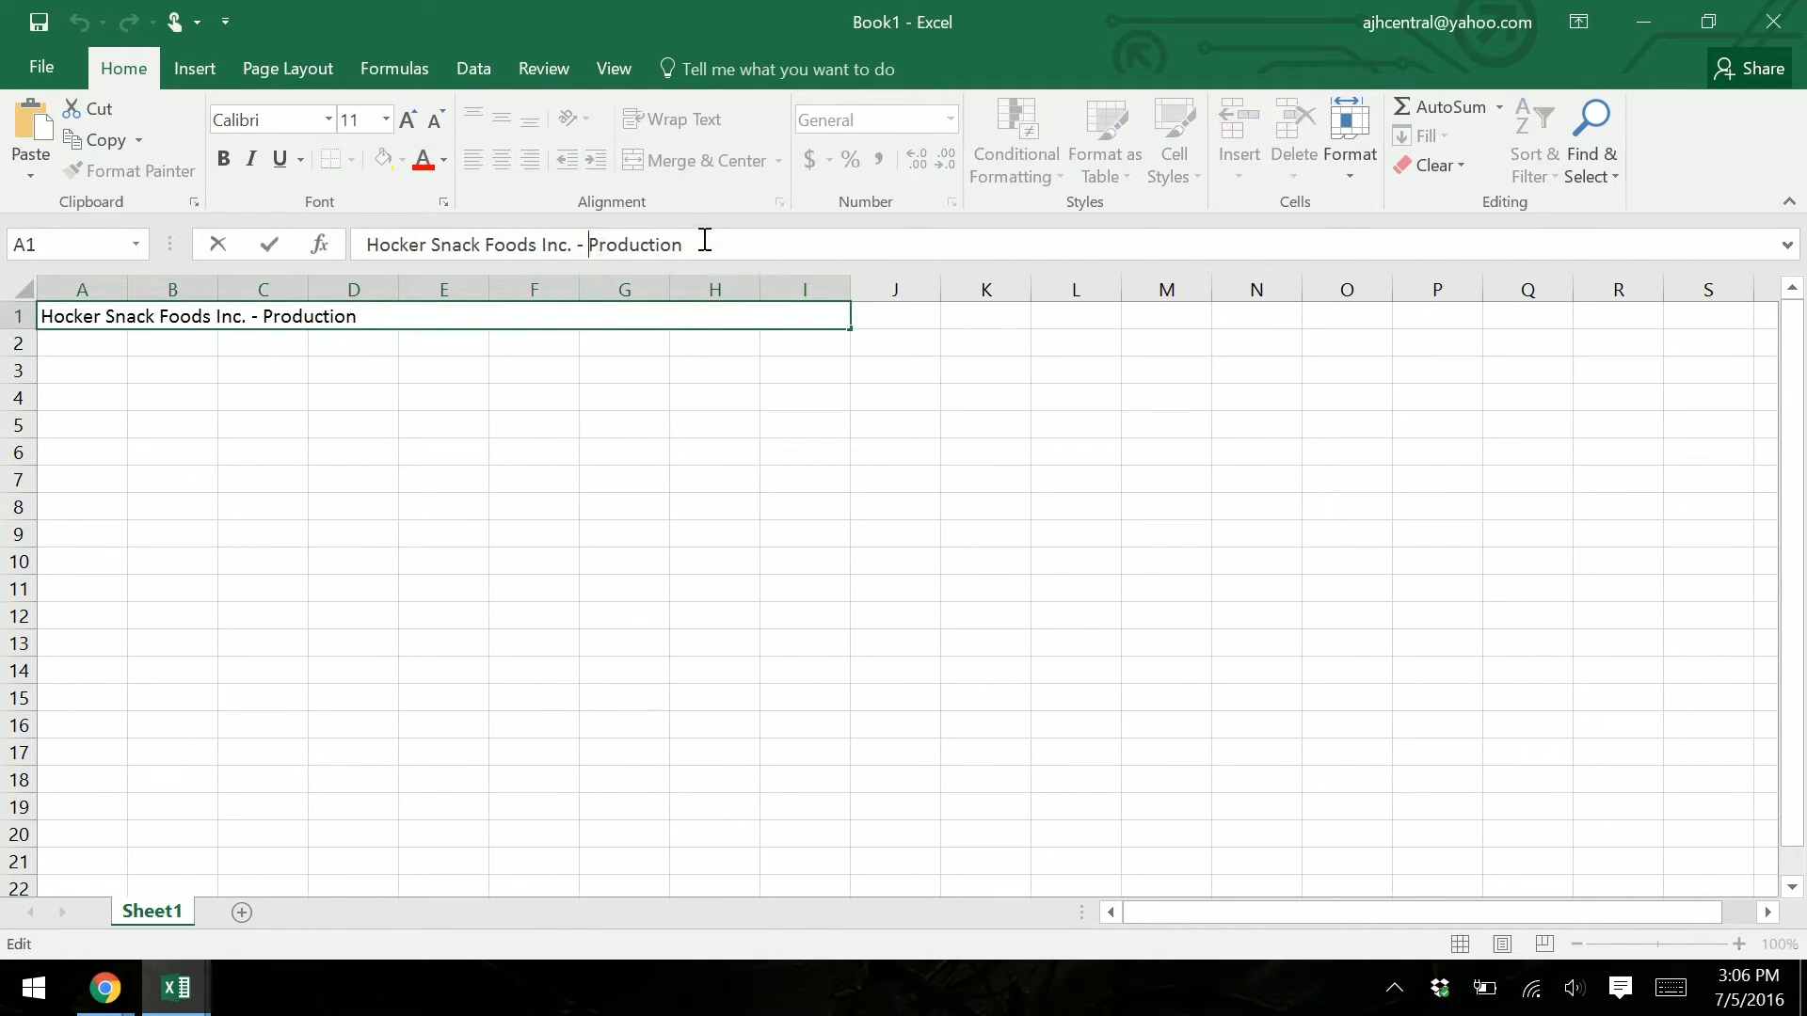
key(Left)
key(Left)
key(Left)
key(Left)
key(Left)
key(Left)
key(Left)
key(Left)
click(460, 339)
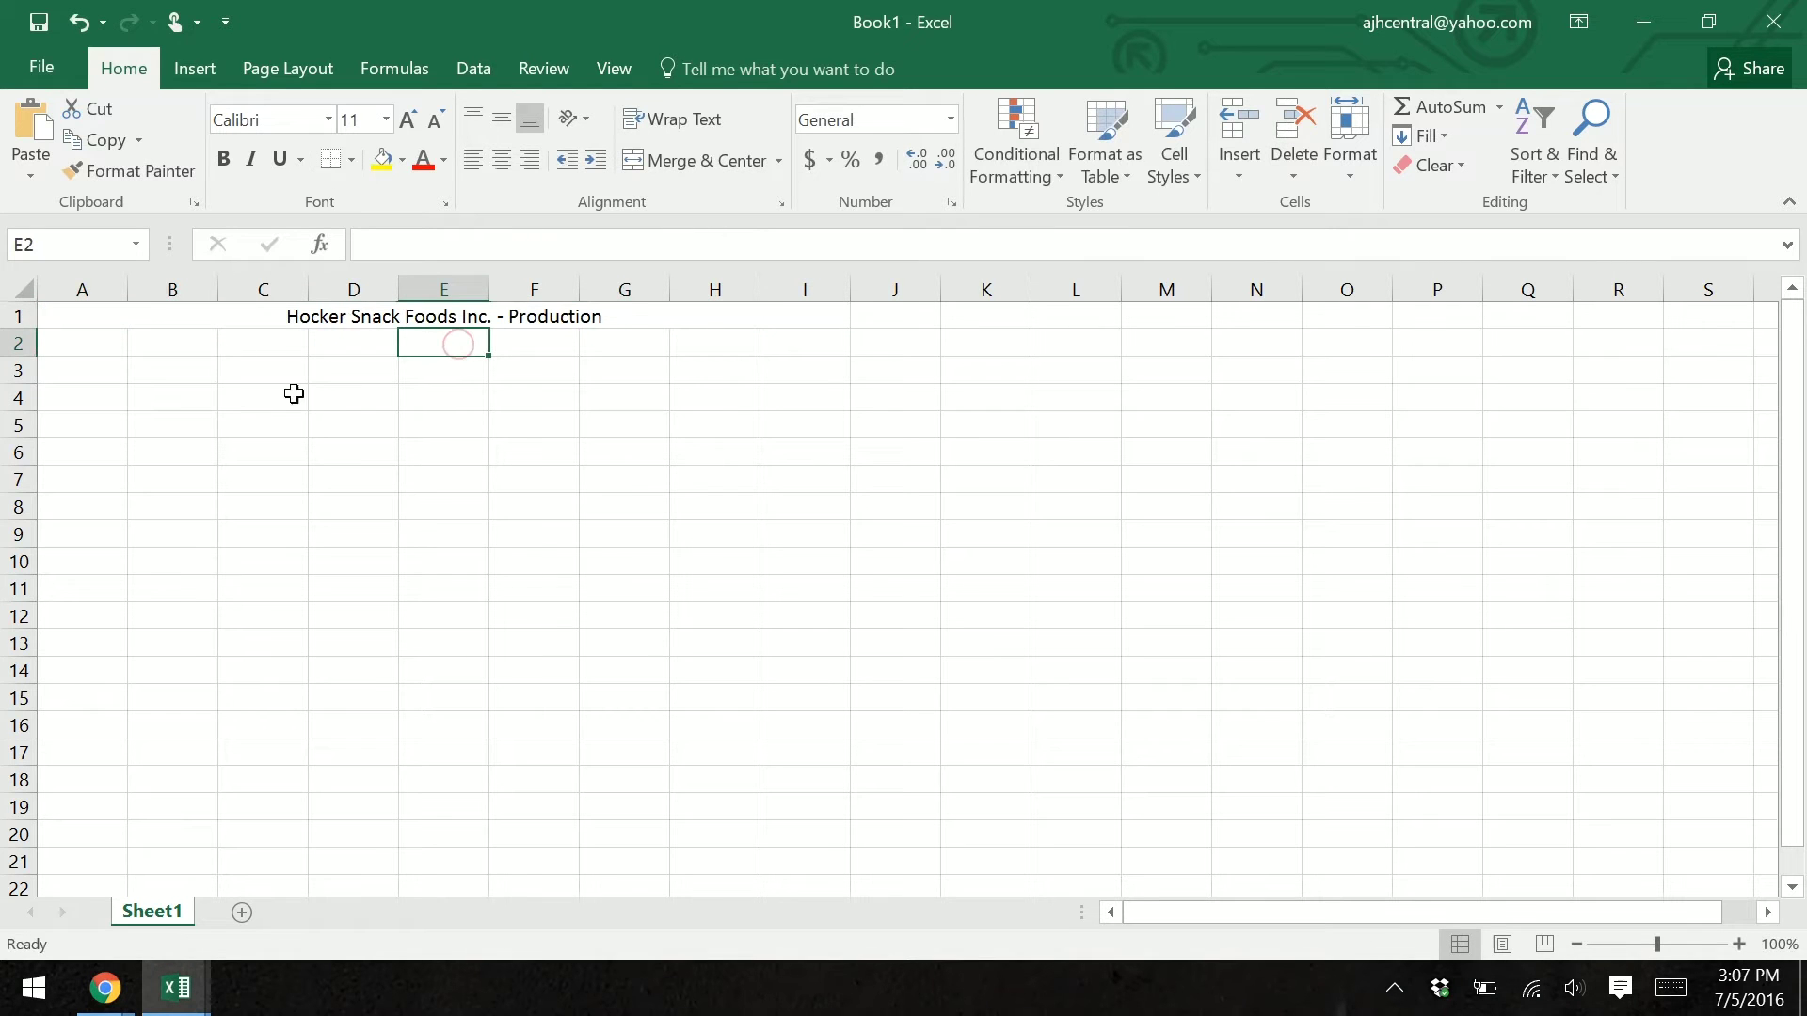
Step: Apply the Title cell style to the merged title cell A1
click(276, 321)
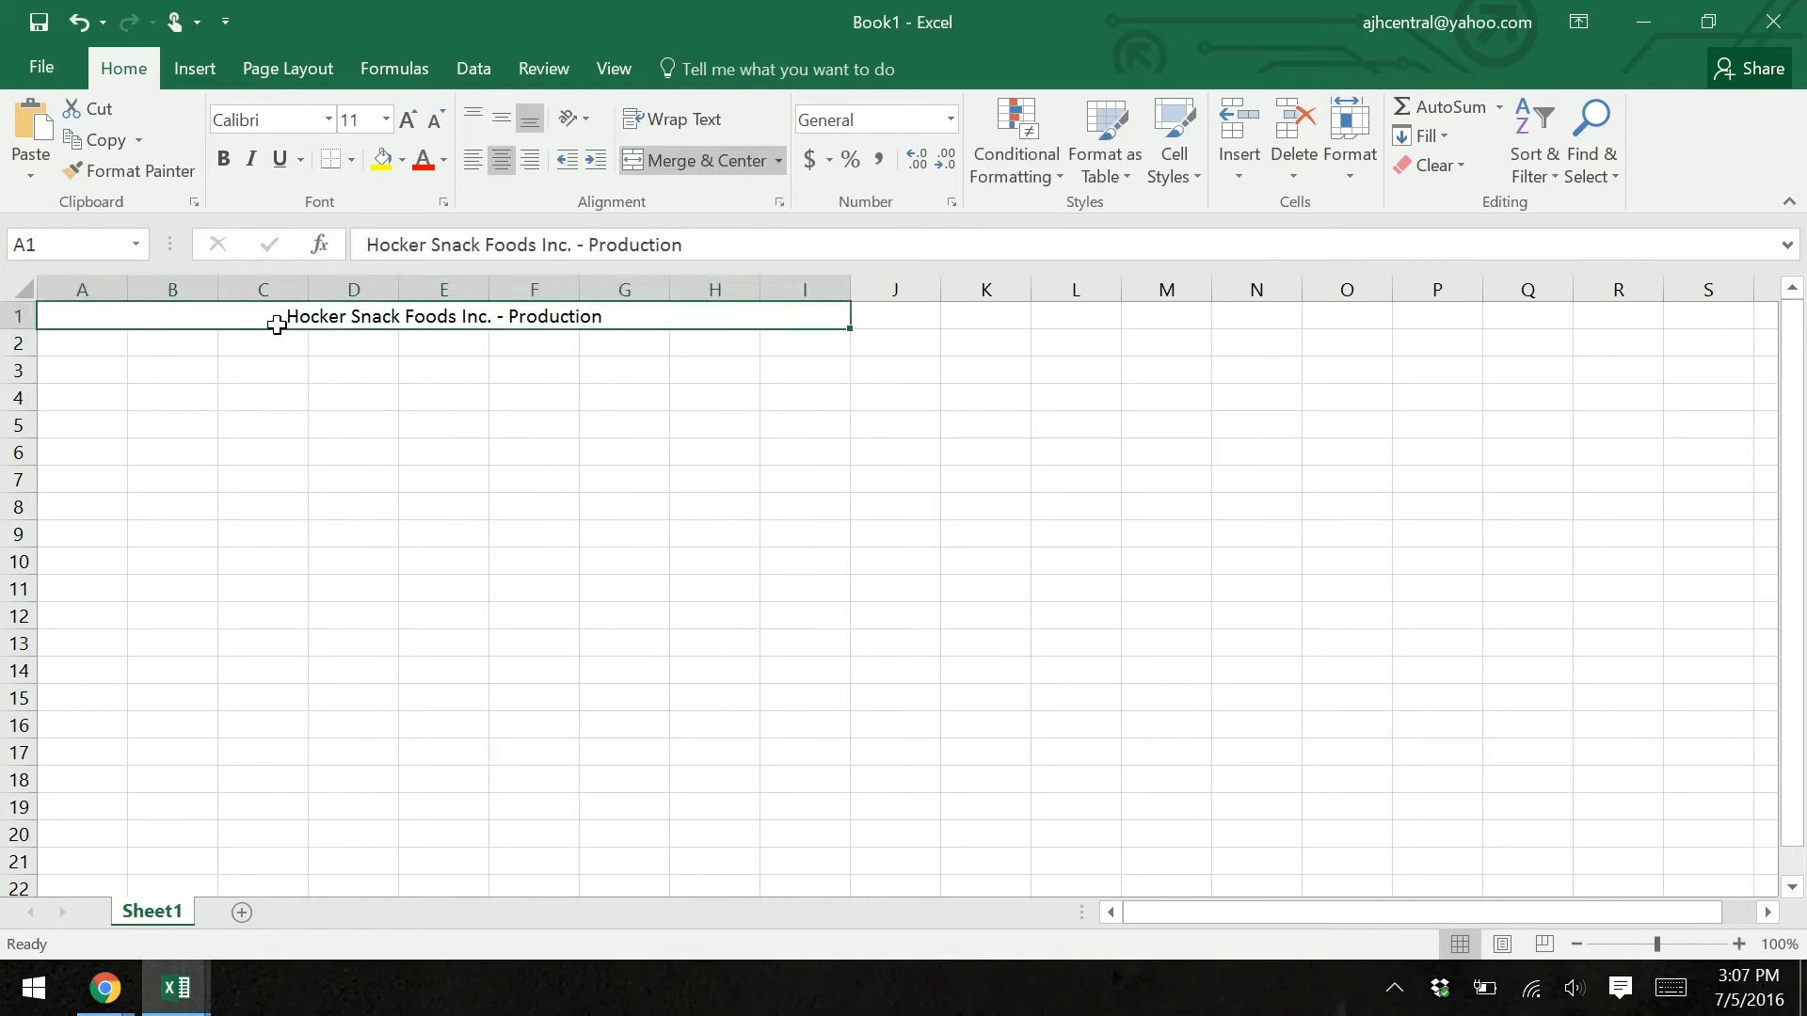
click(1184, 164)
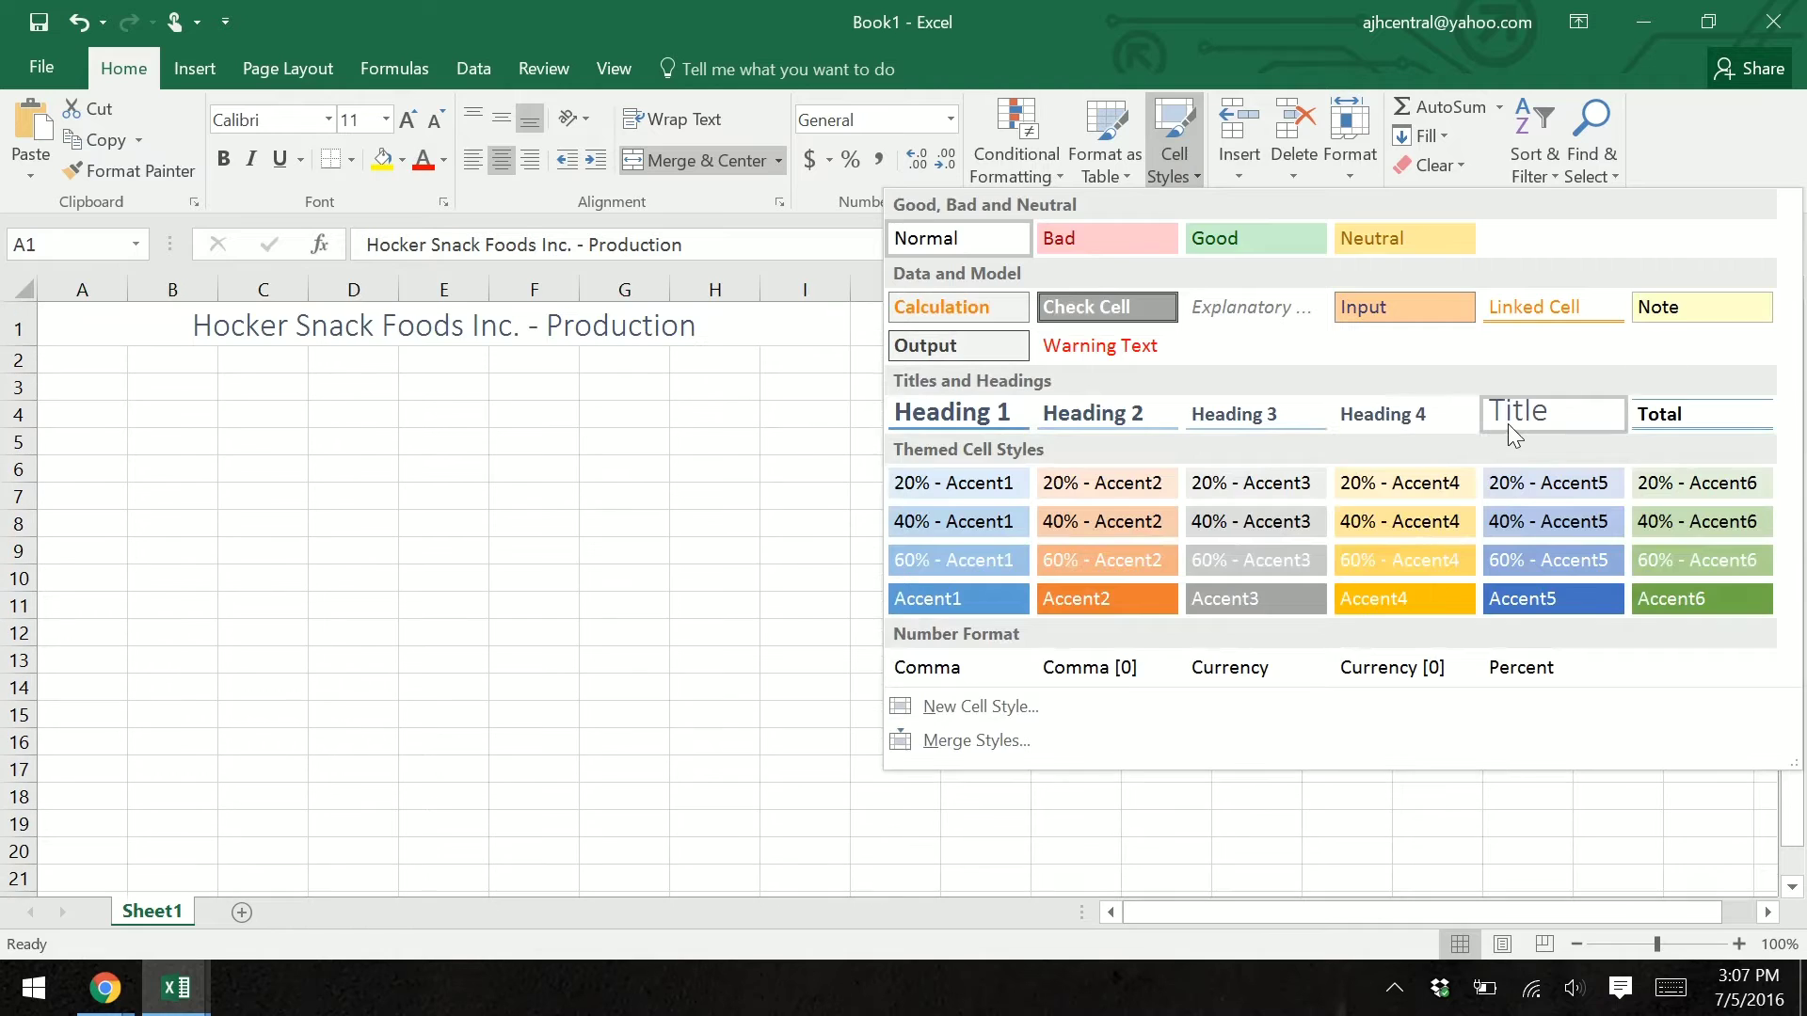
click(1508, 422)
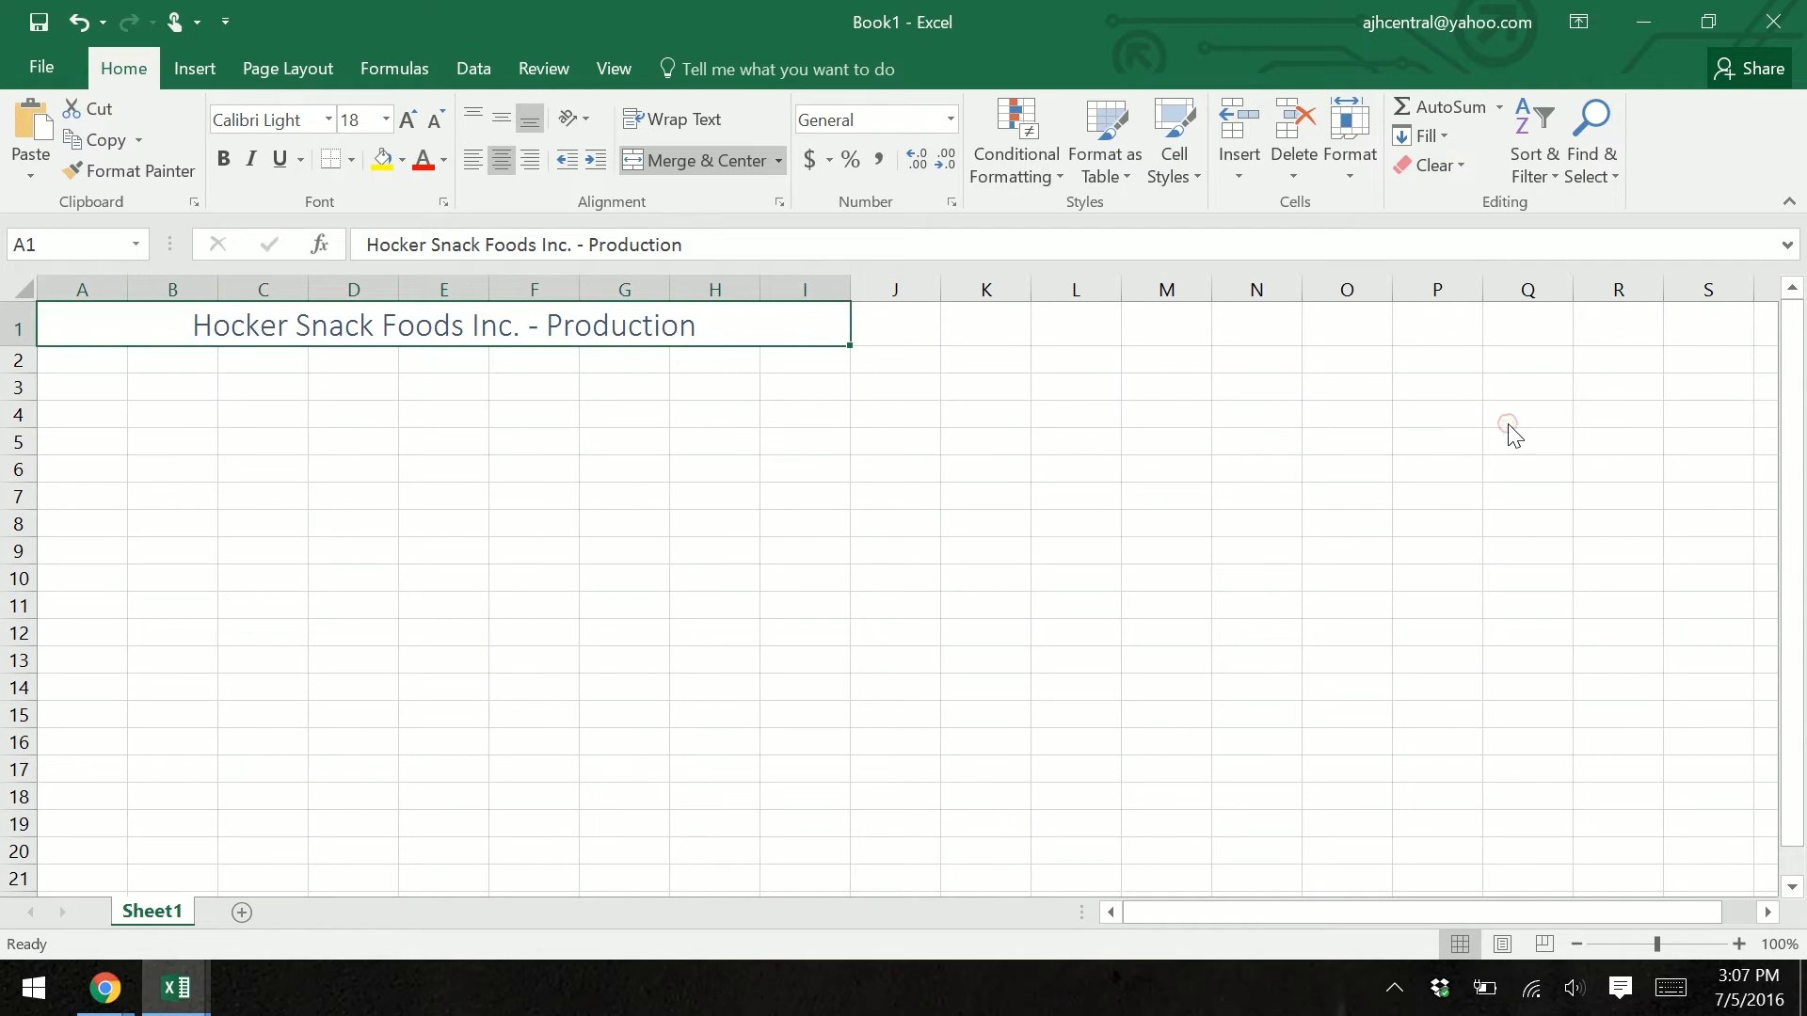
Step: Fill A4:A11 with the product names, from "Hocker’s Pretzels" in A4 through "Cider House Wine Cracker (NEW)" in A11
click(76, 384)
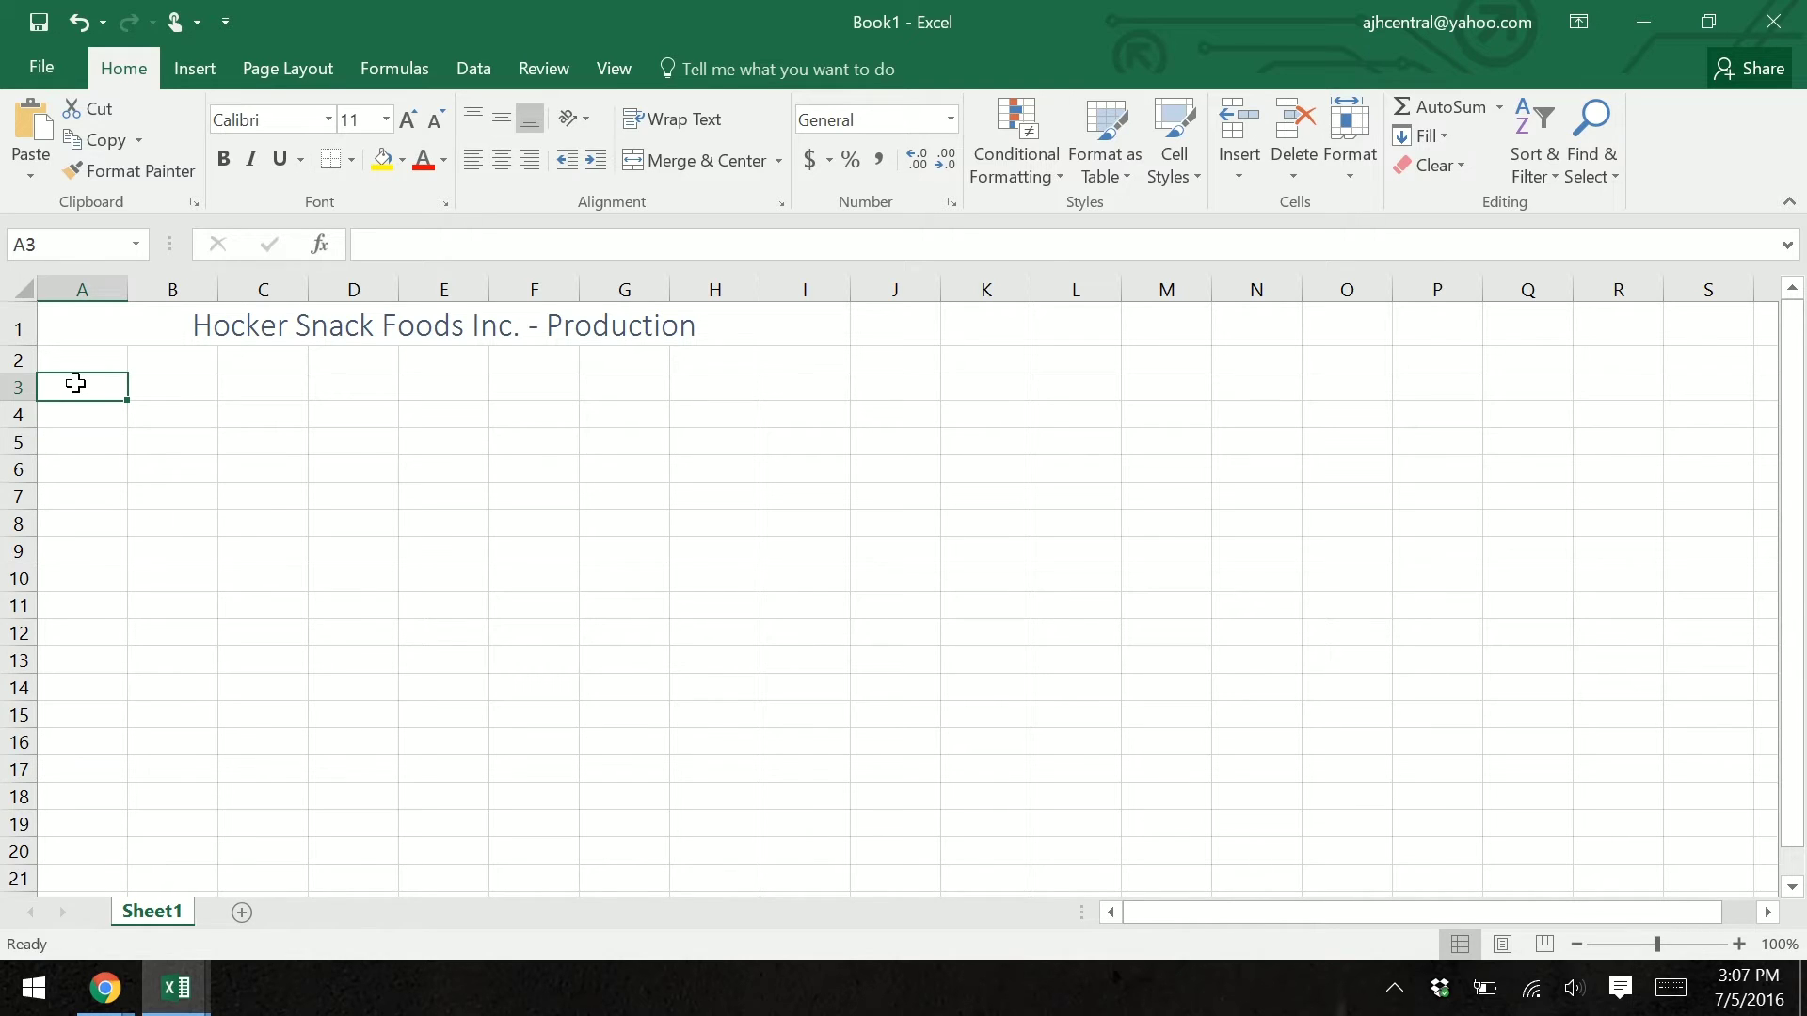
key(Down)
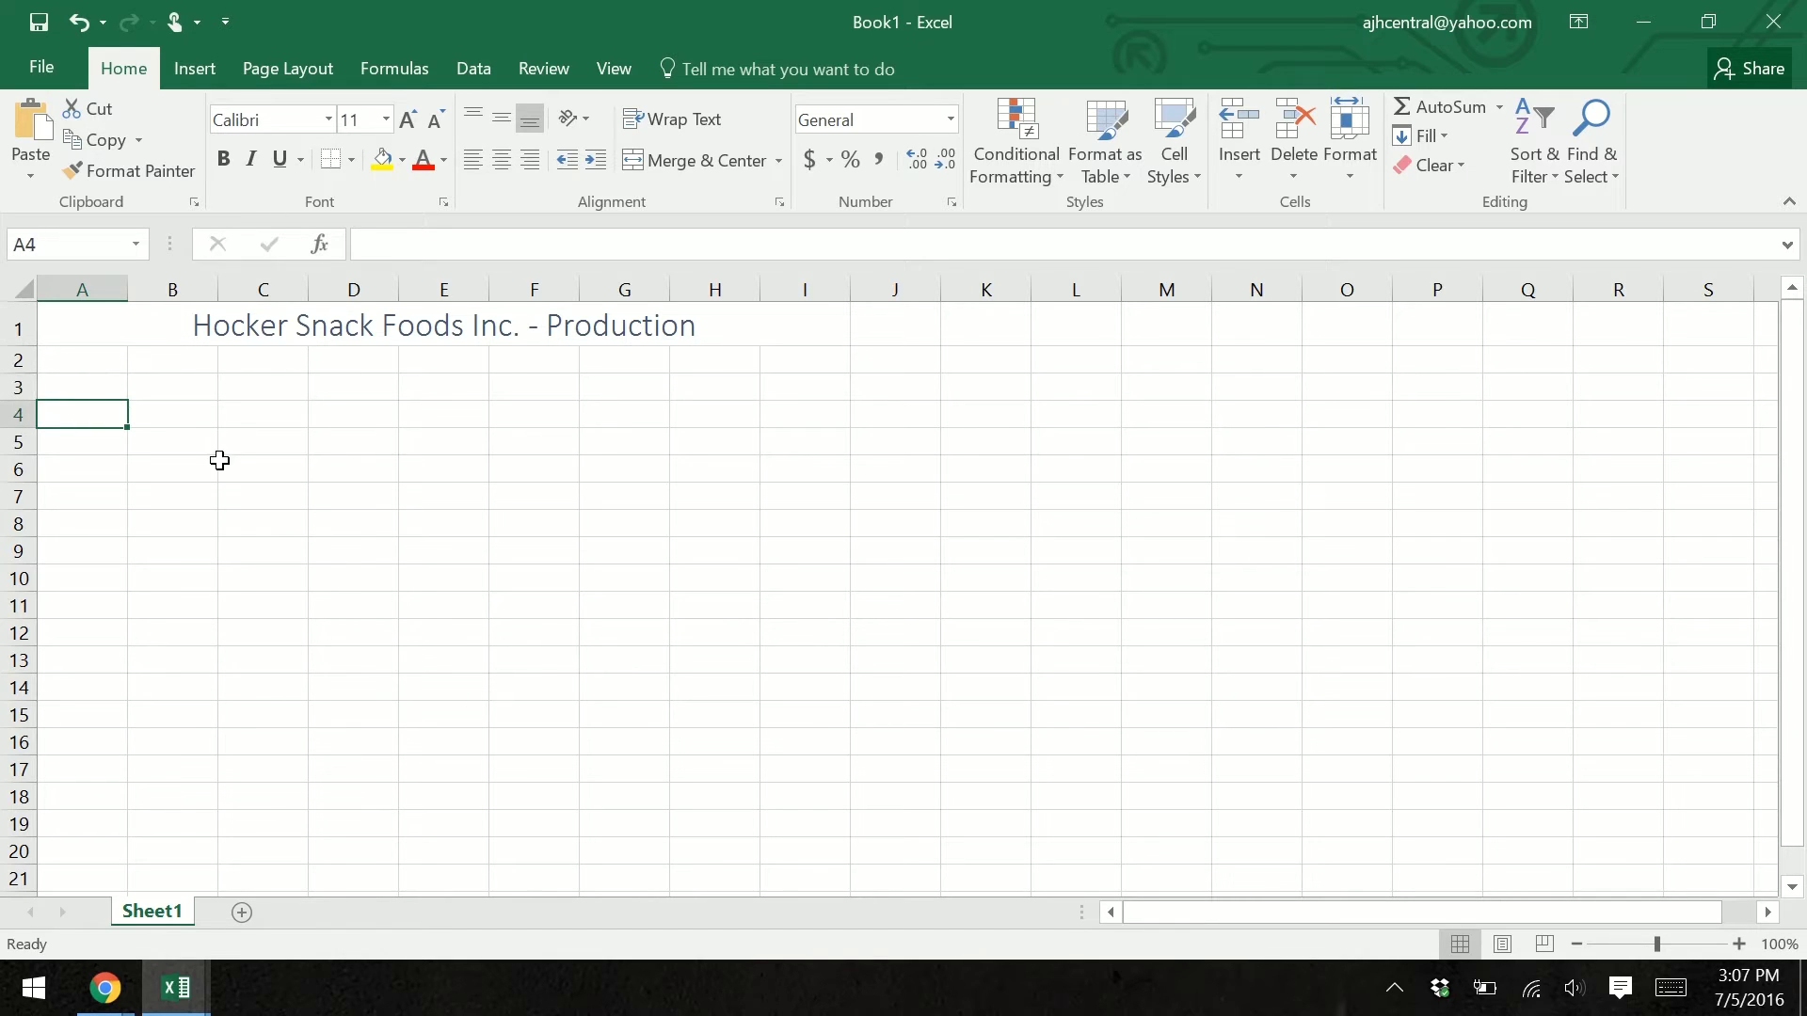
click(167, 425)
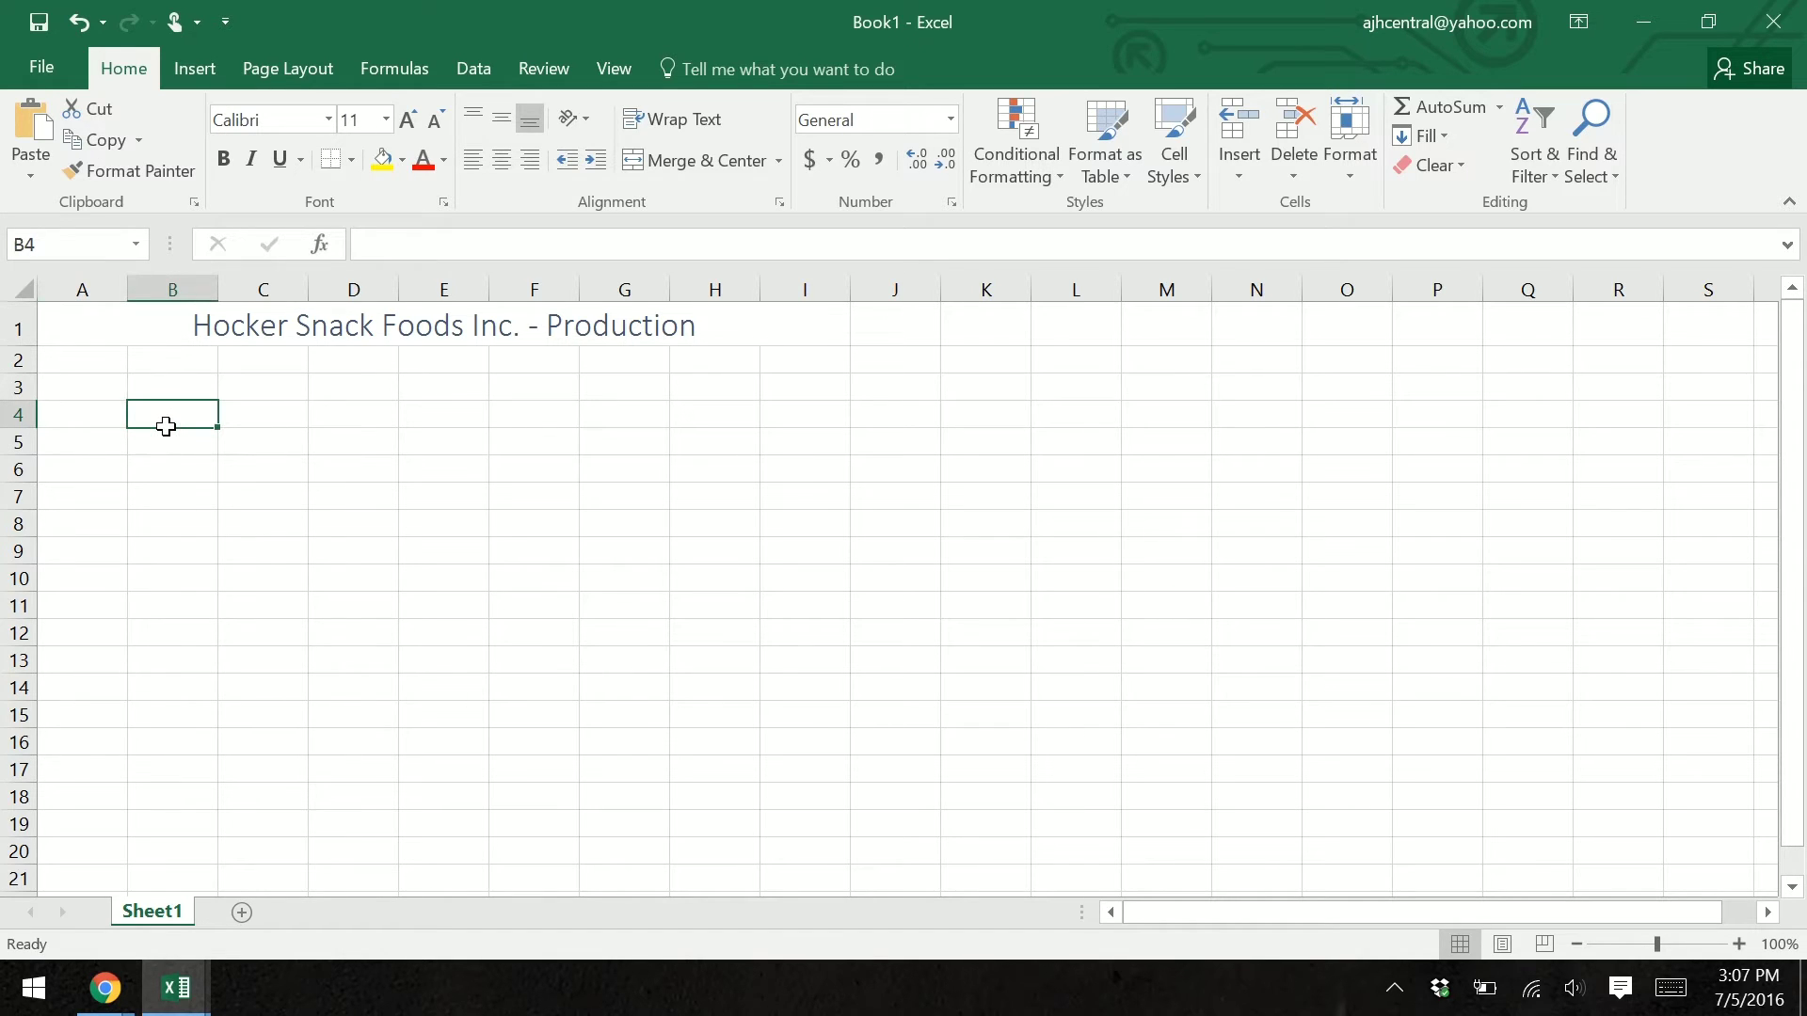
key(Left)
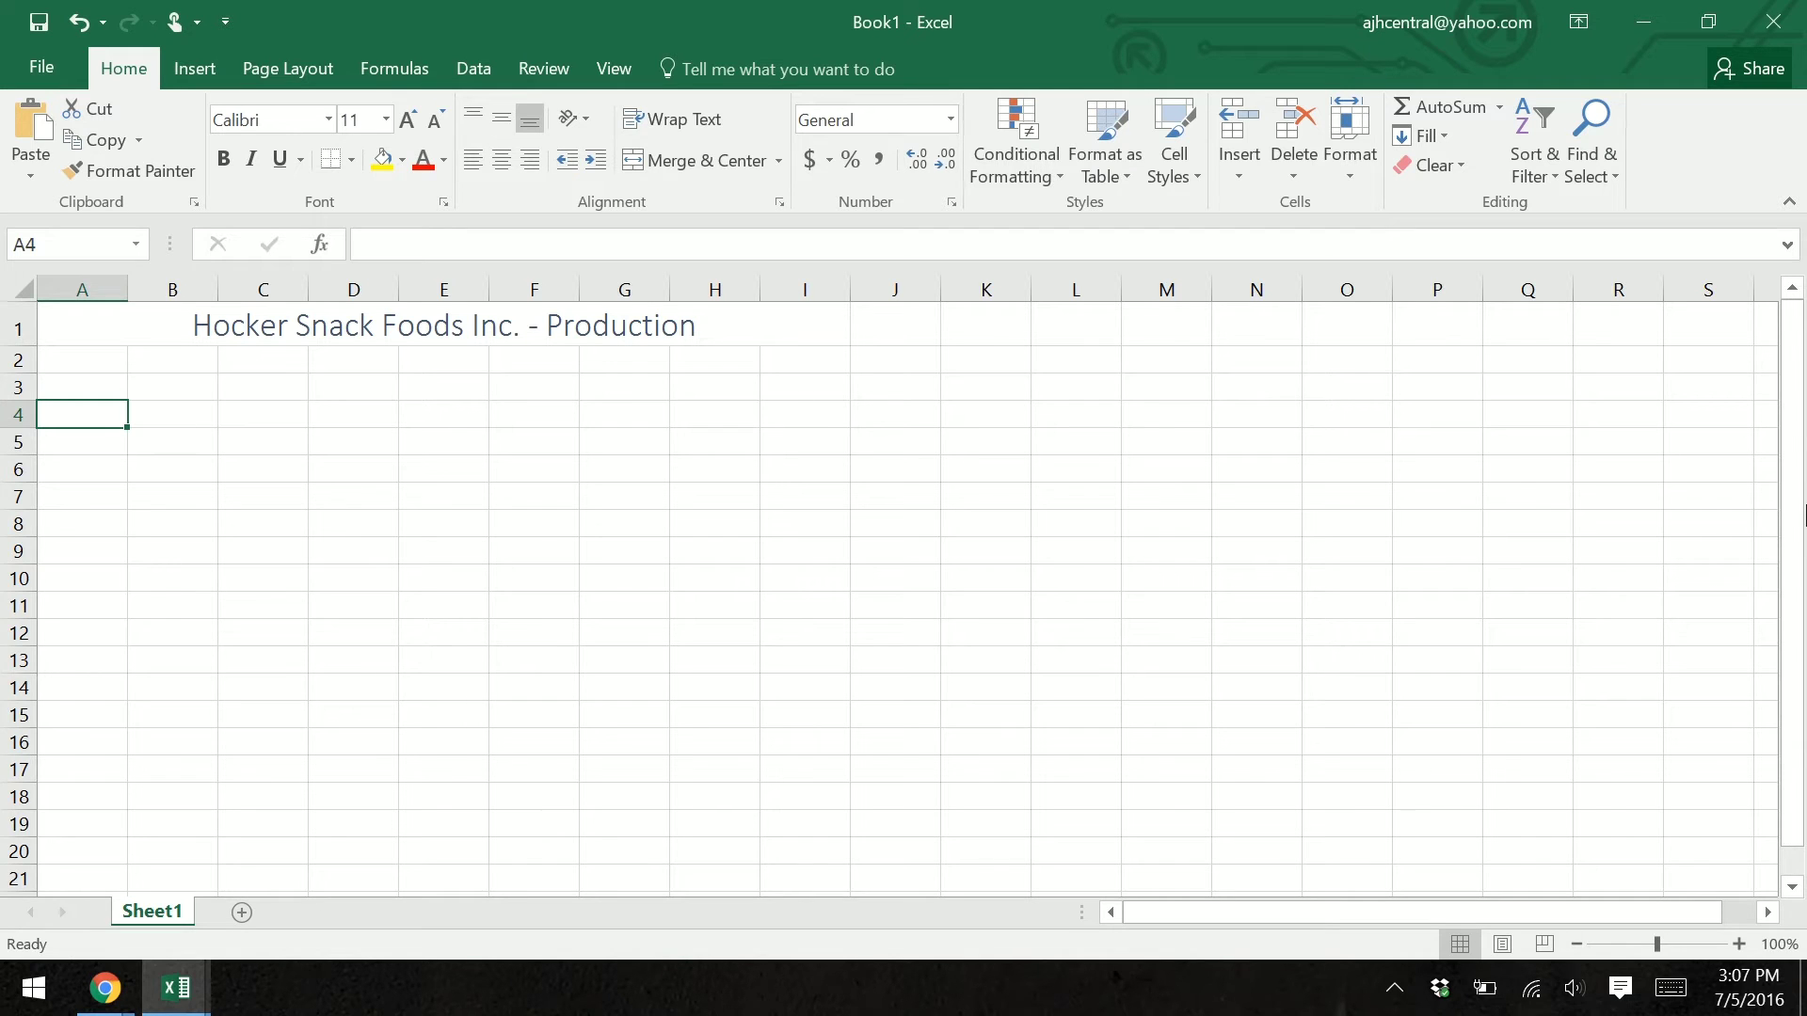
text(Hocker’s Pretzels Hocker’s Potato Chips Hocker’s BBQ Chips Hocker’s Sour Cream Cider House Graham Crackers Atom Bomb Chips Hocker’s Cheesy Blasts (NEW) Cider House Wine Cracker (NEW))
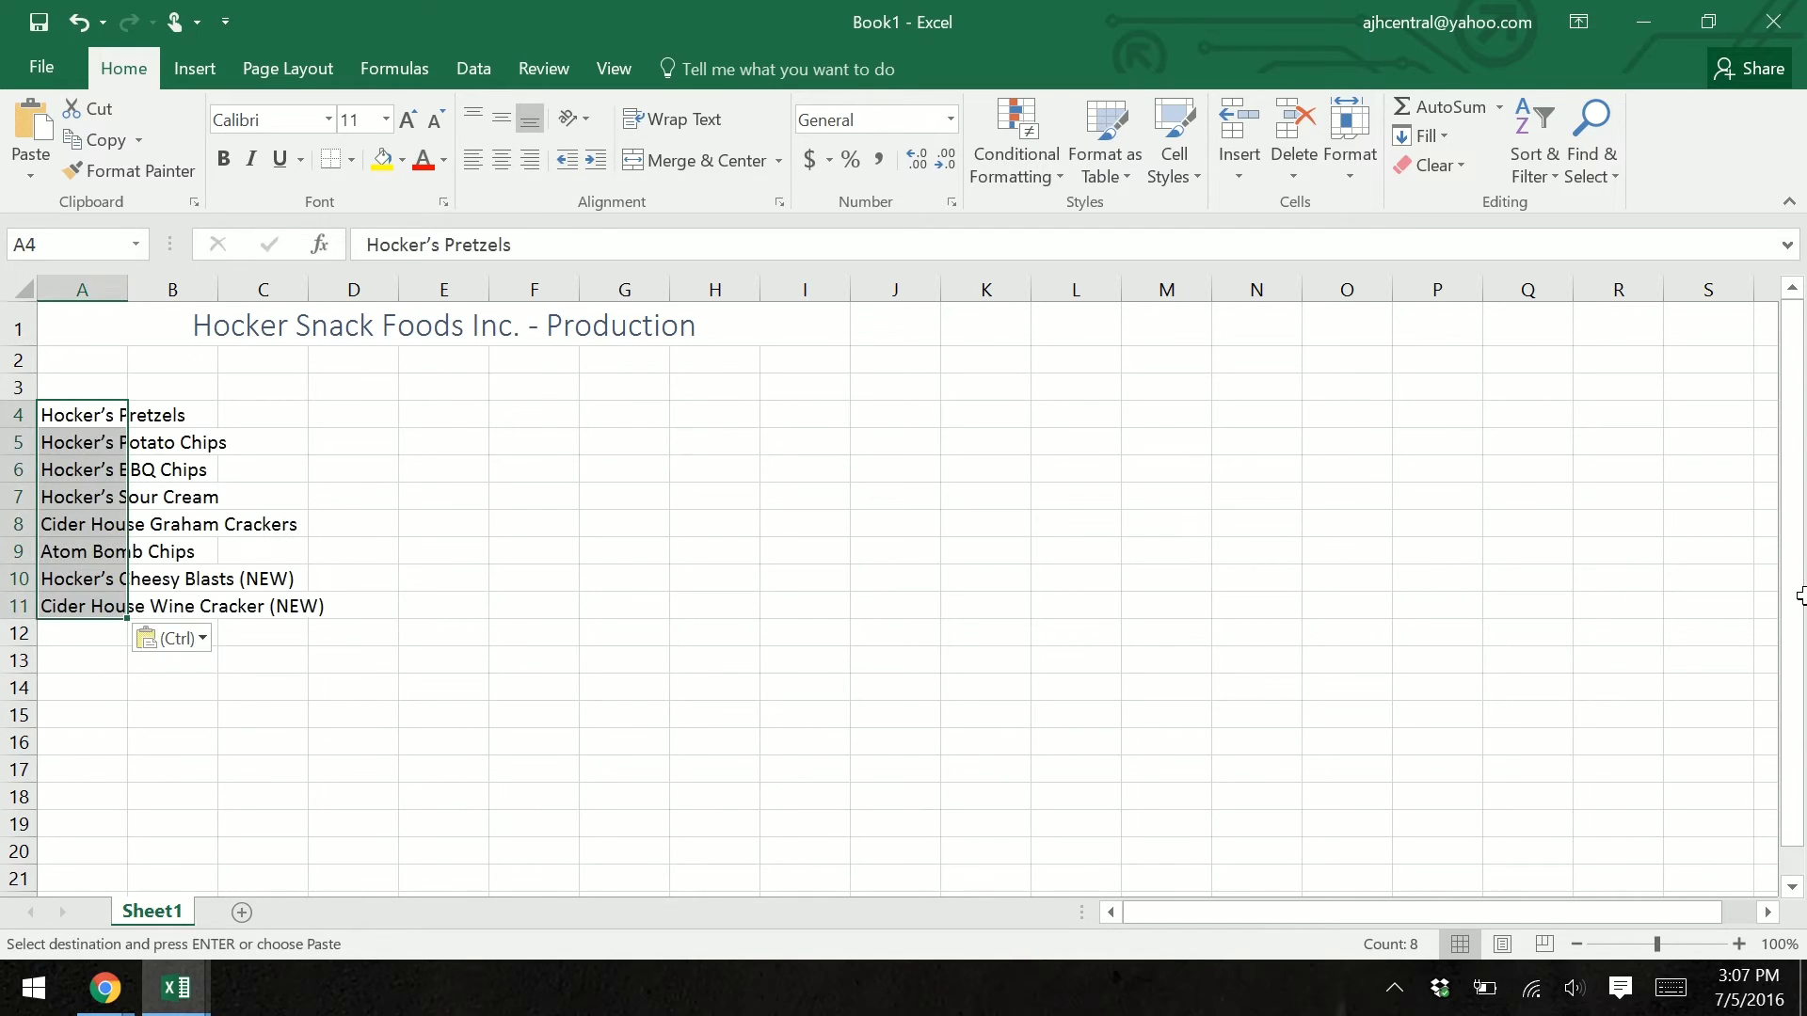
click(492, 568)
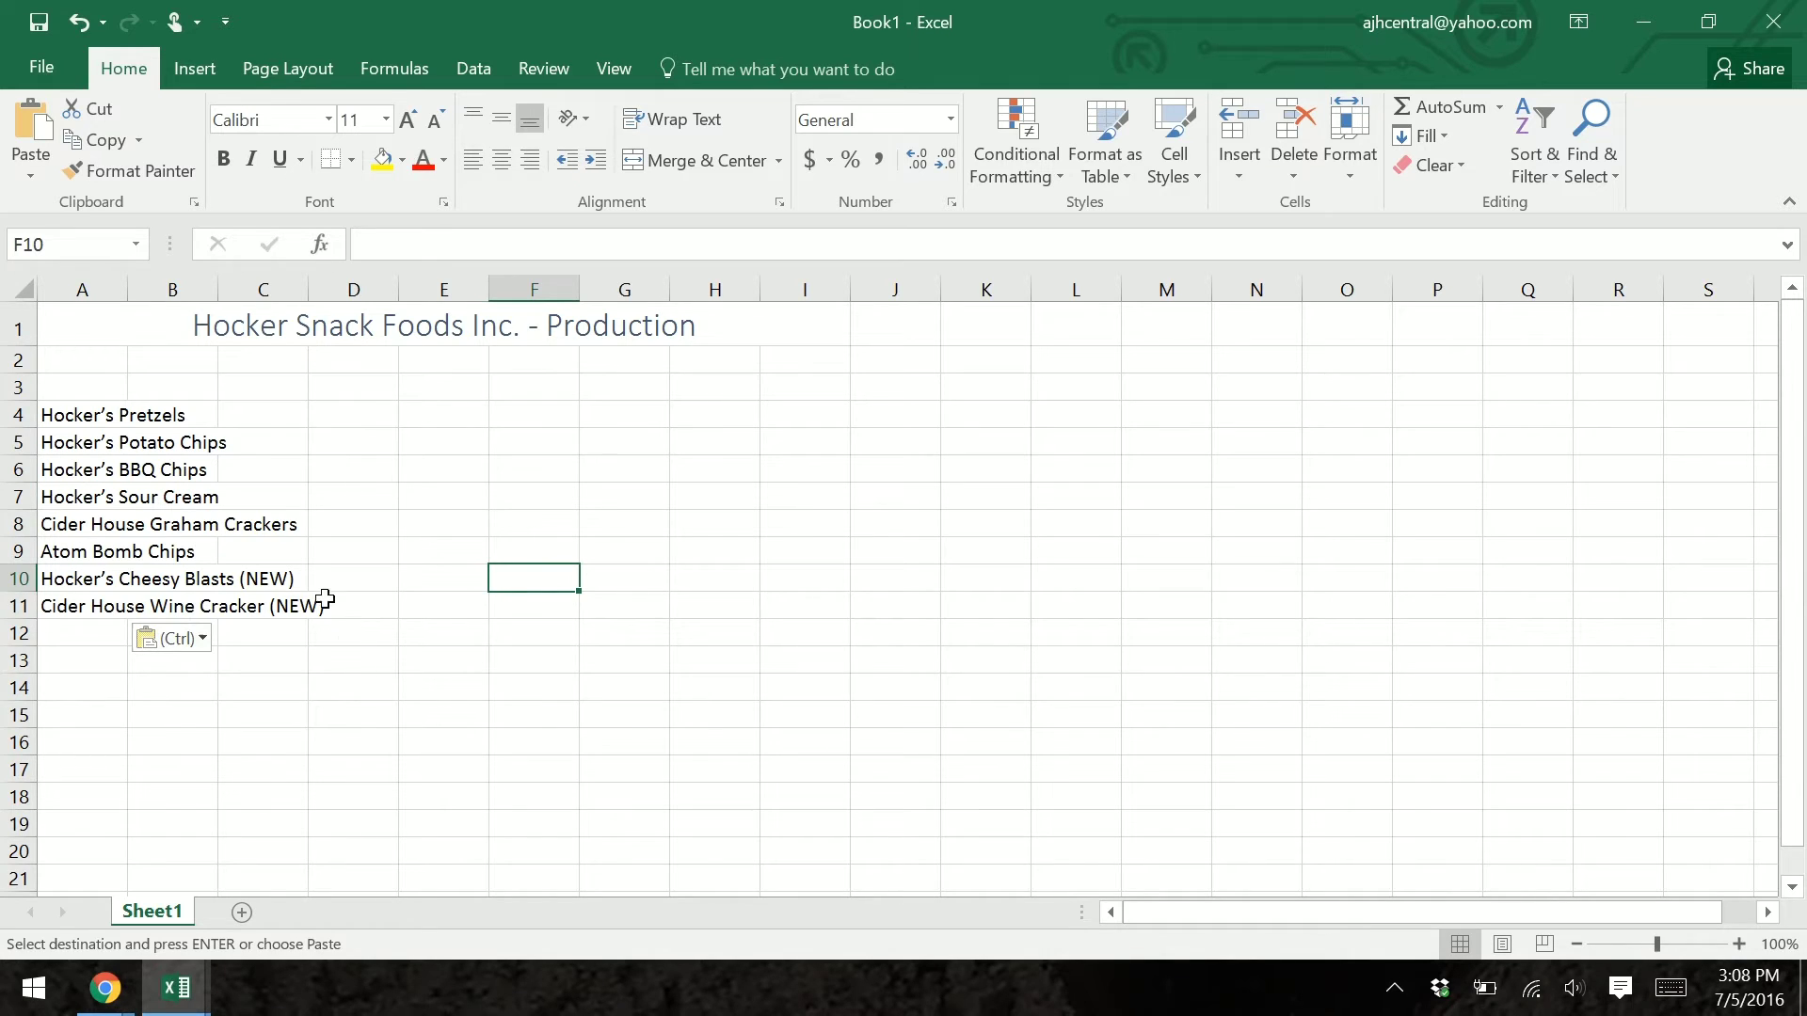
Step: Enter 56 in cell B4 as a test, leave the cell, and clear that entry again
click(207, 416)
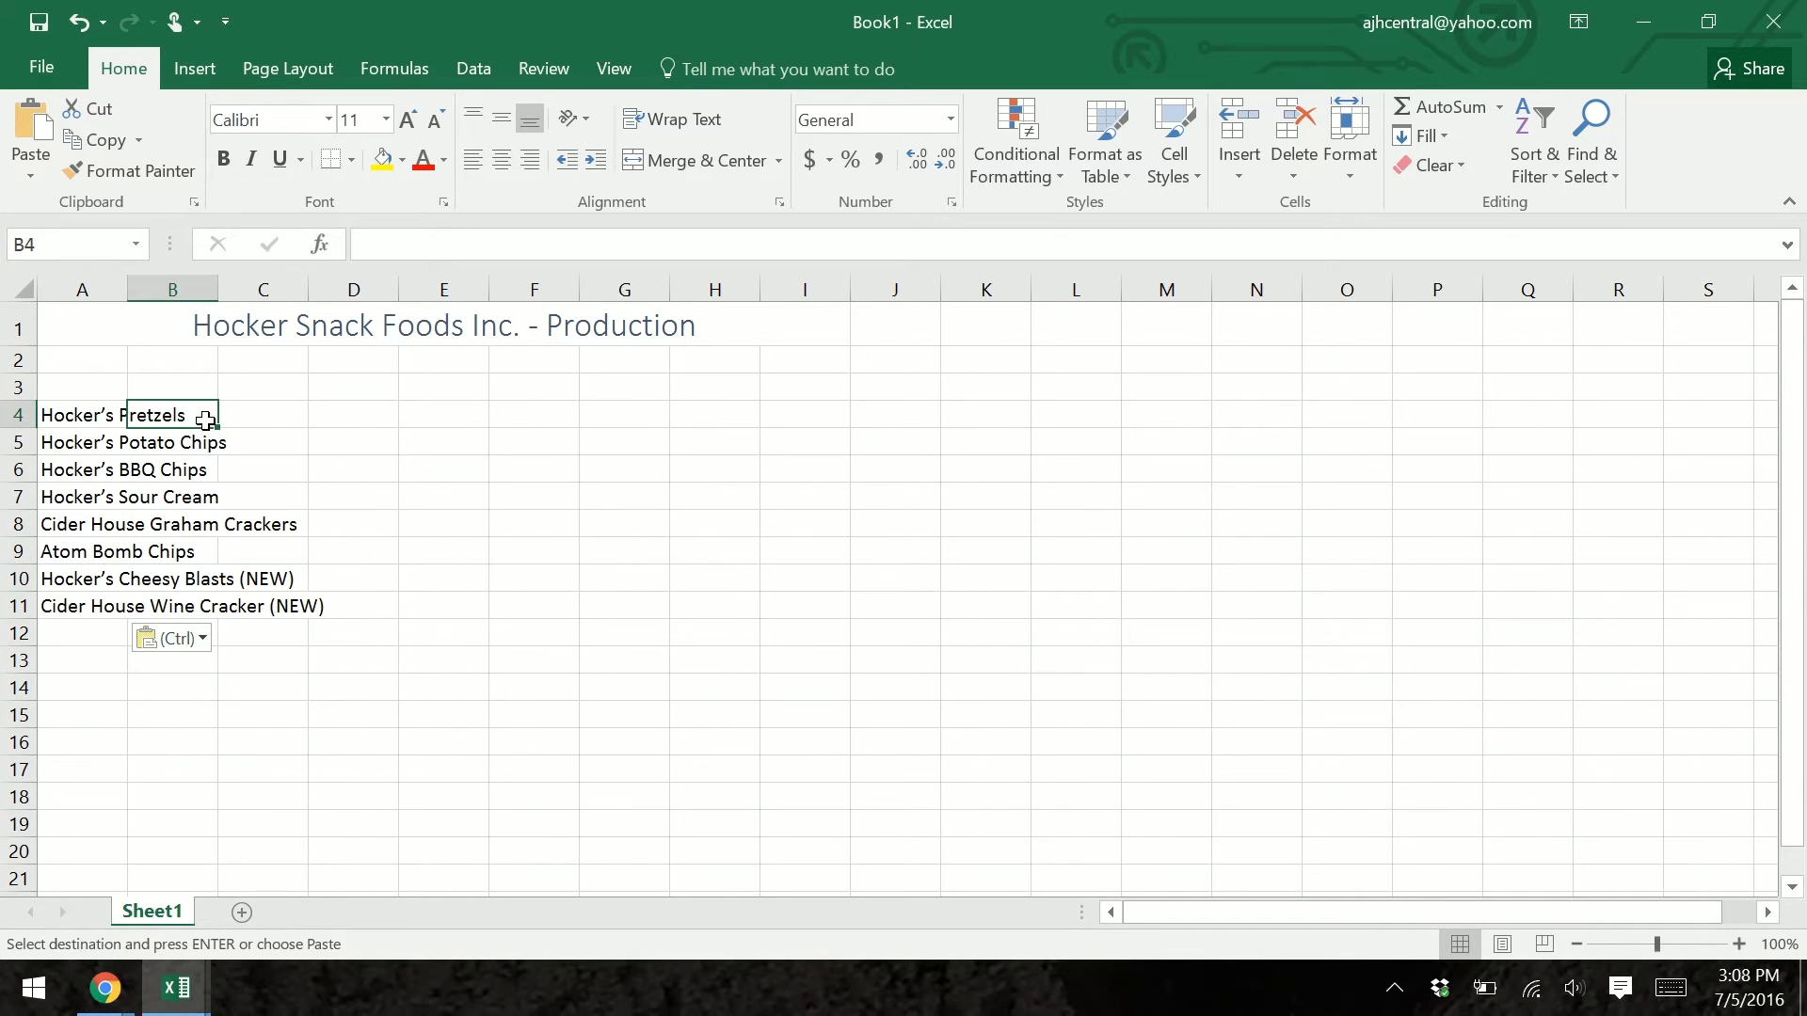
key(Escape)
text(56)
click(542, 464)
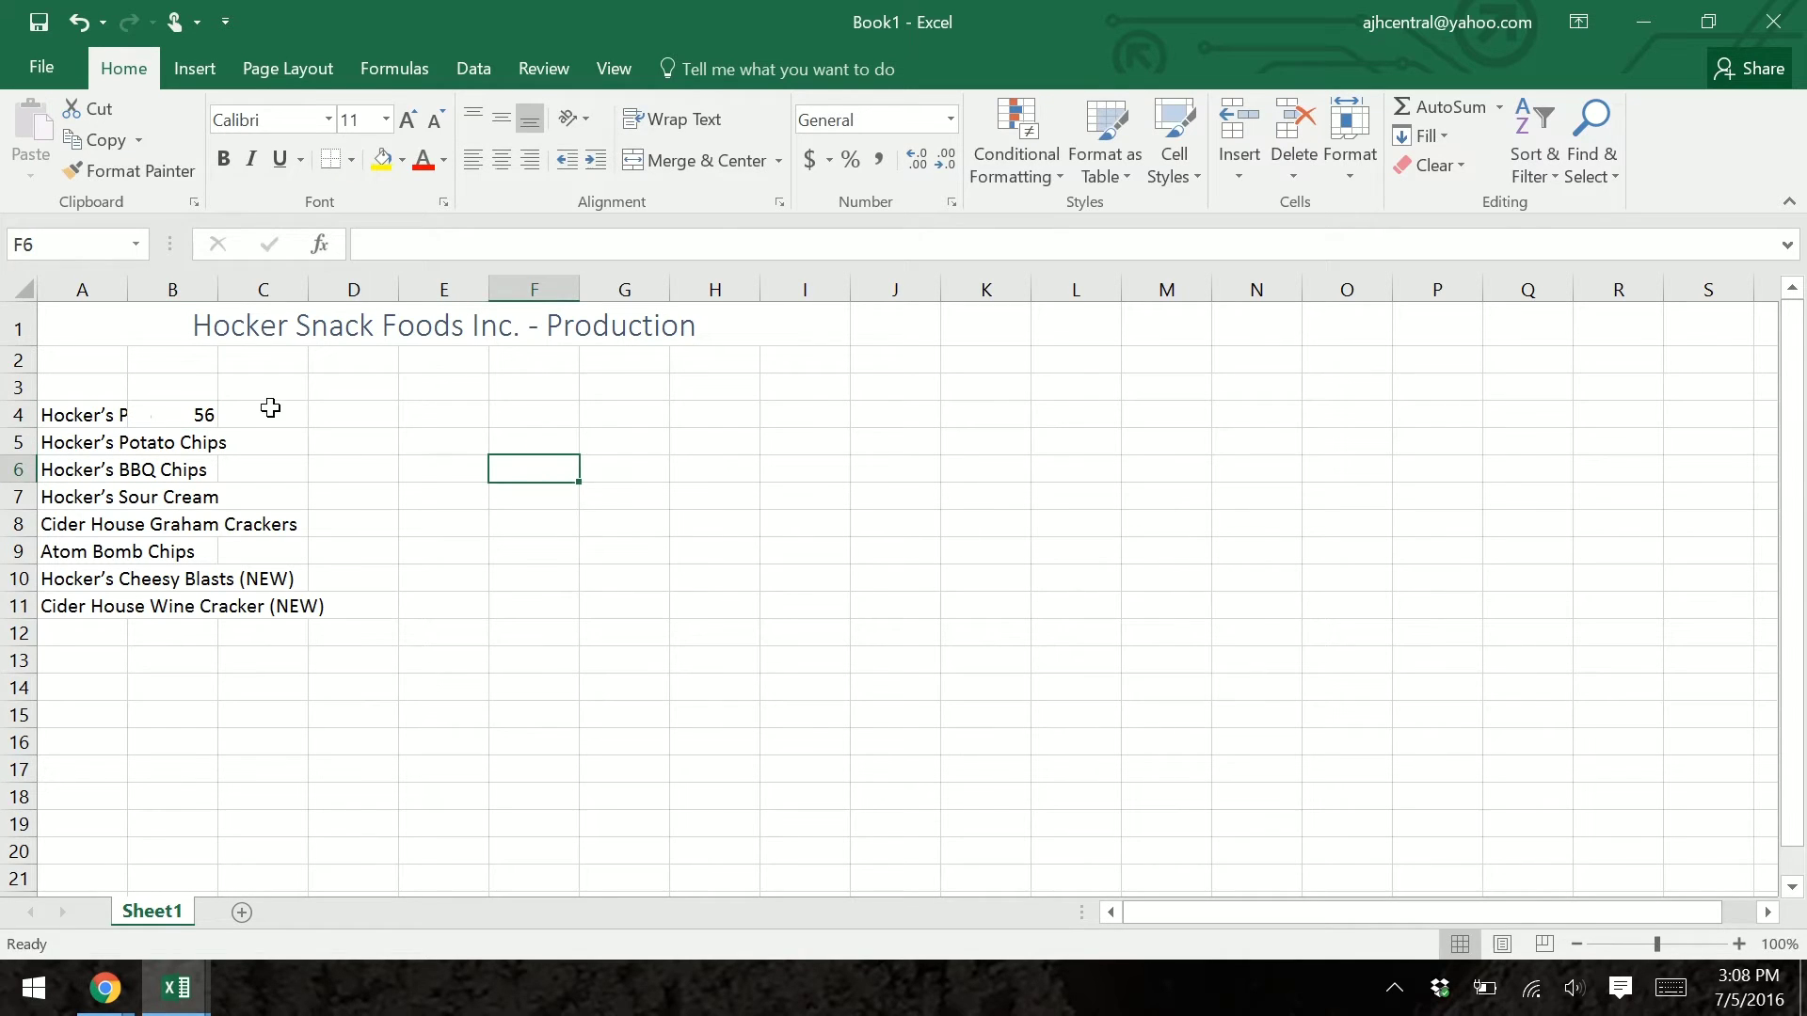
click(190, 417)
key(Delete)
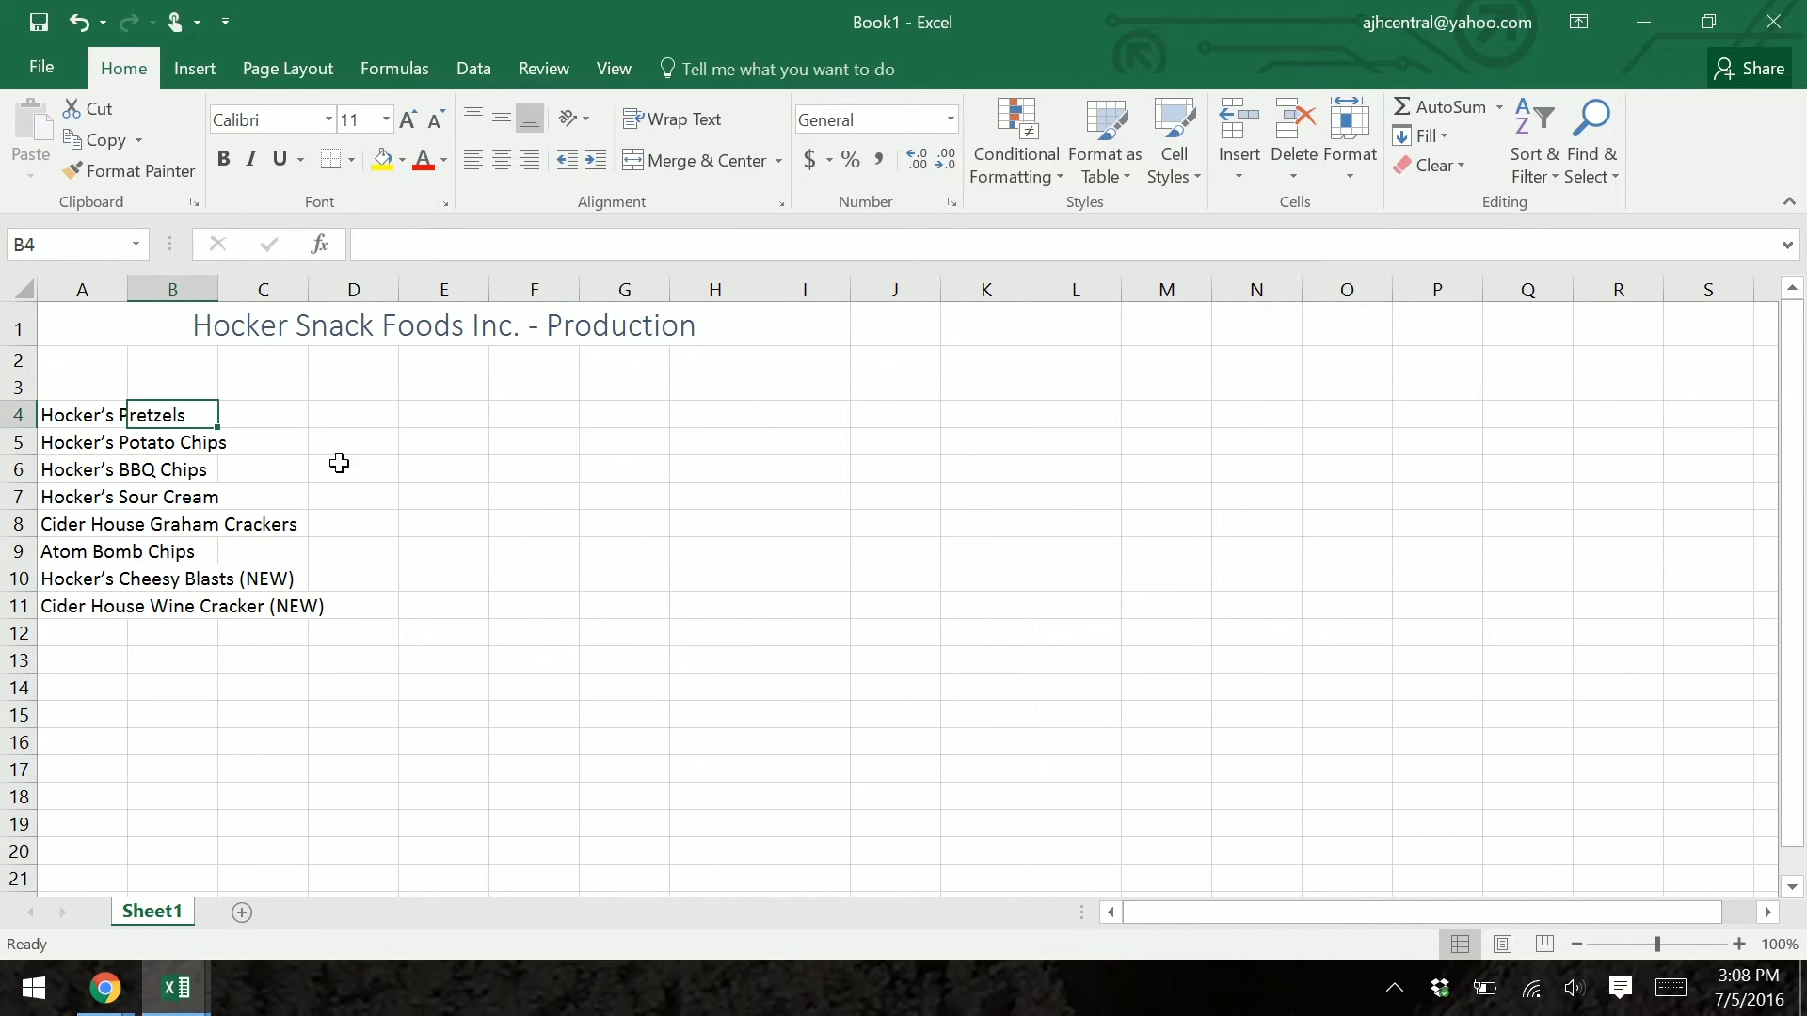
Step: Autofit column A to the product names and fill B3:I3 with the months May through December
click(424, 448)
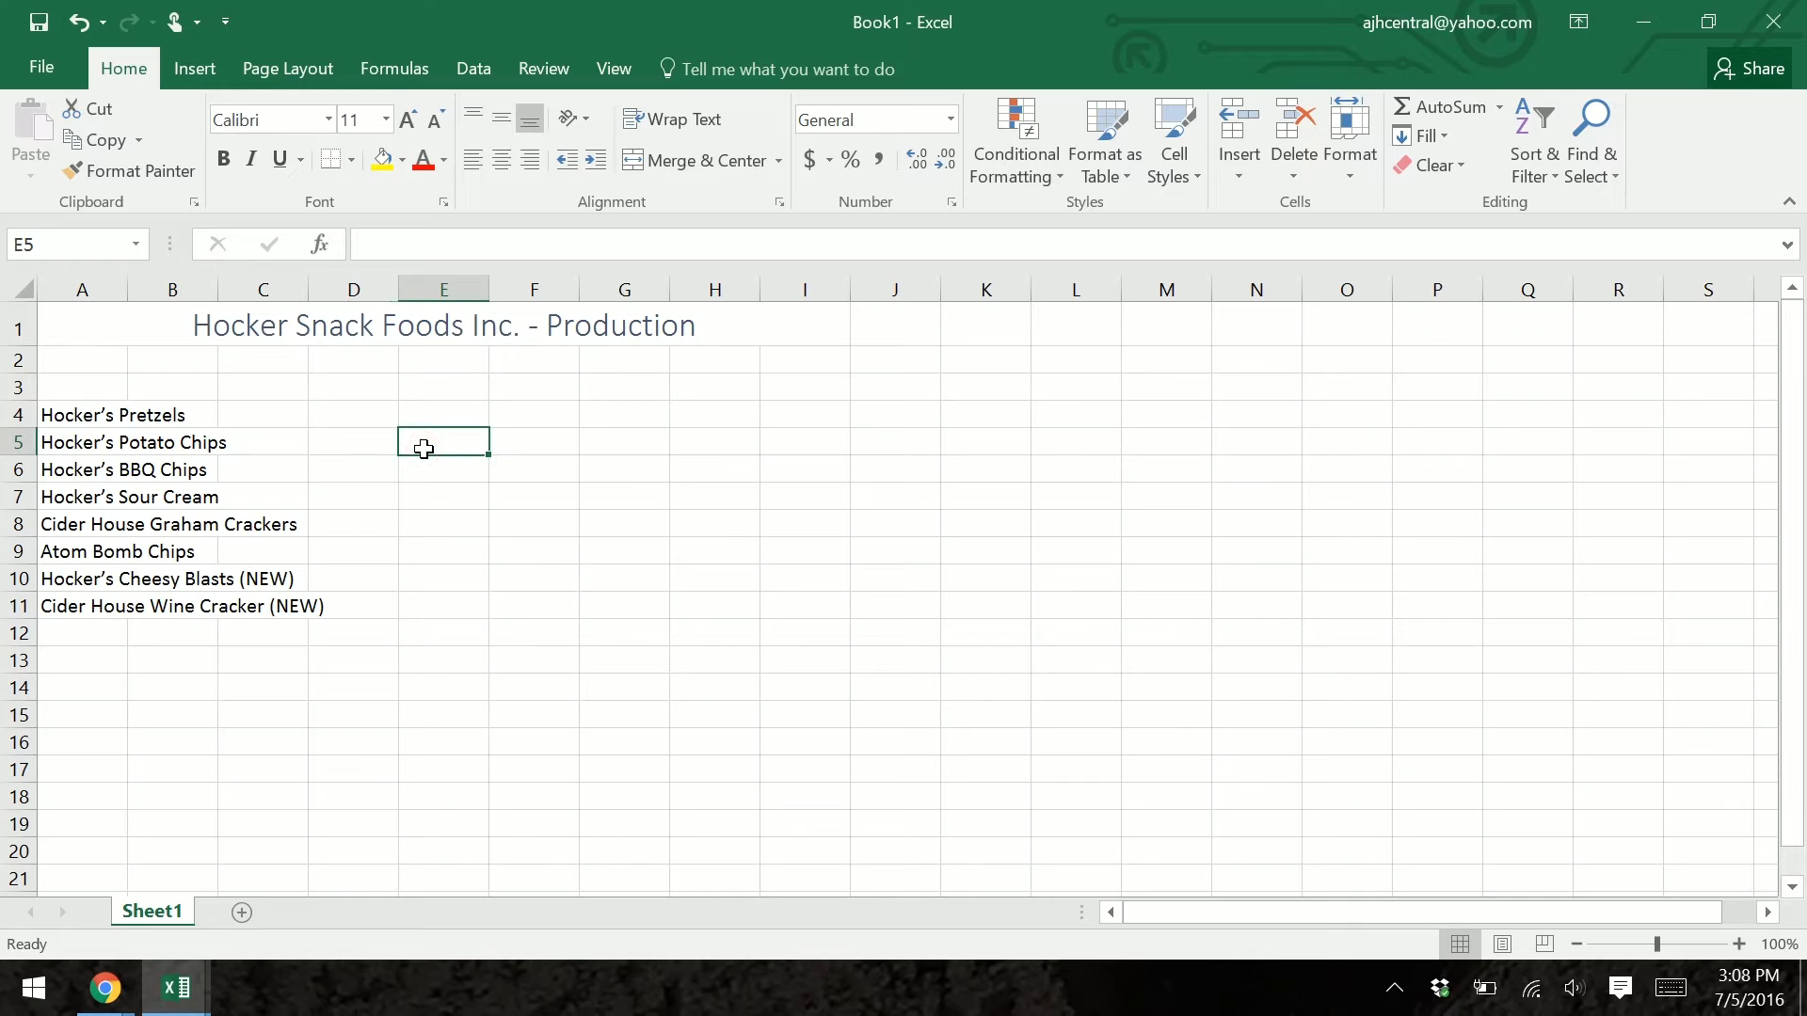
double_click(126, 291)
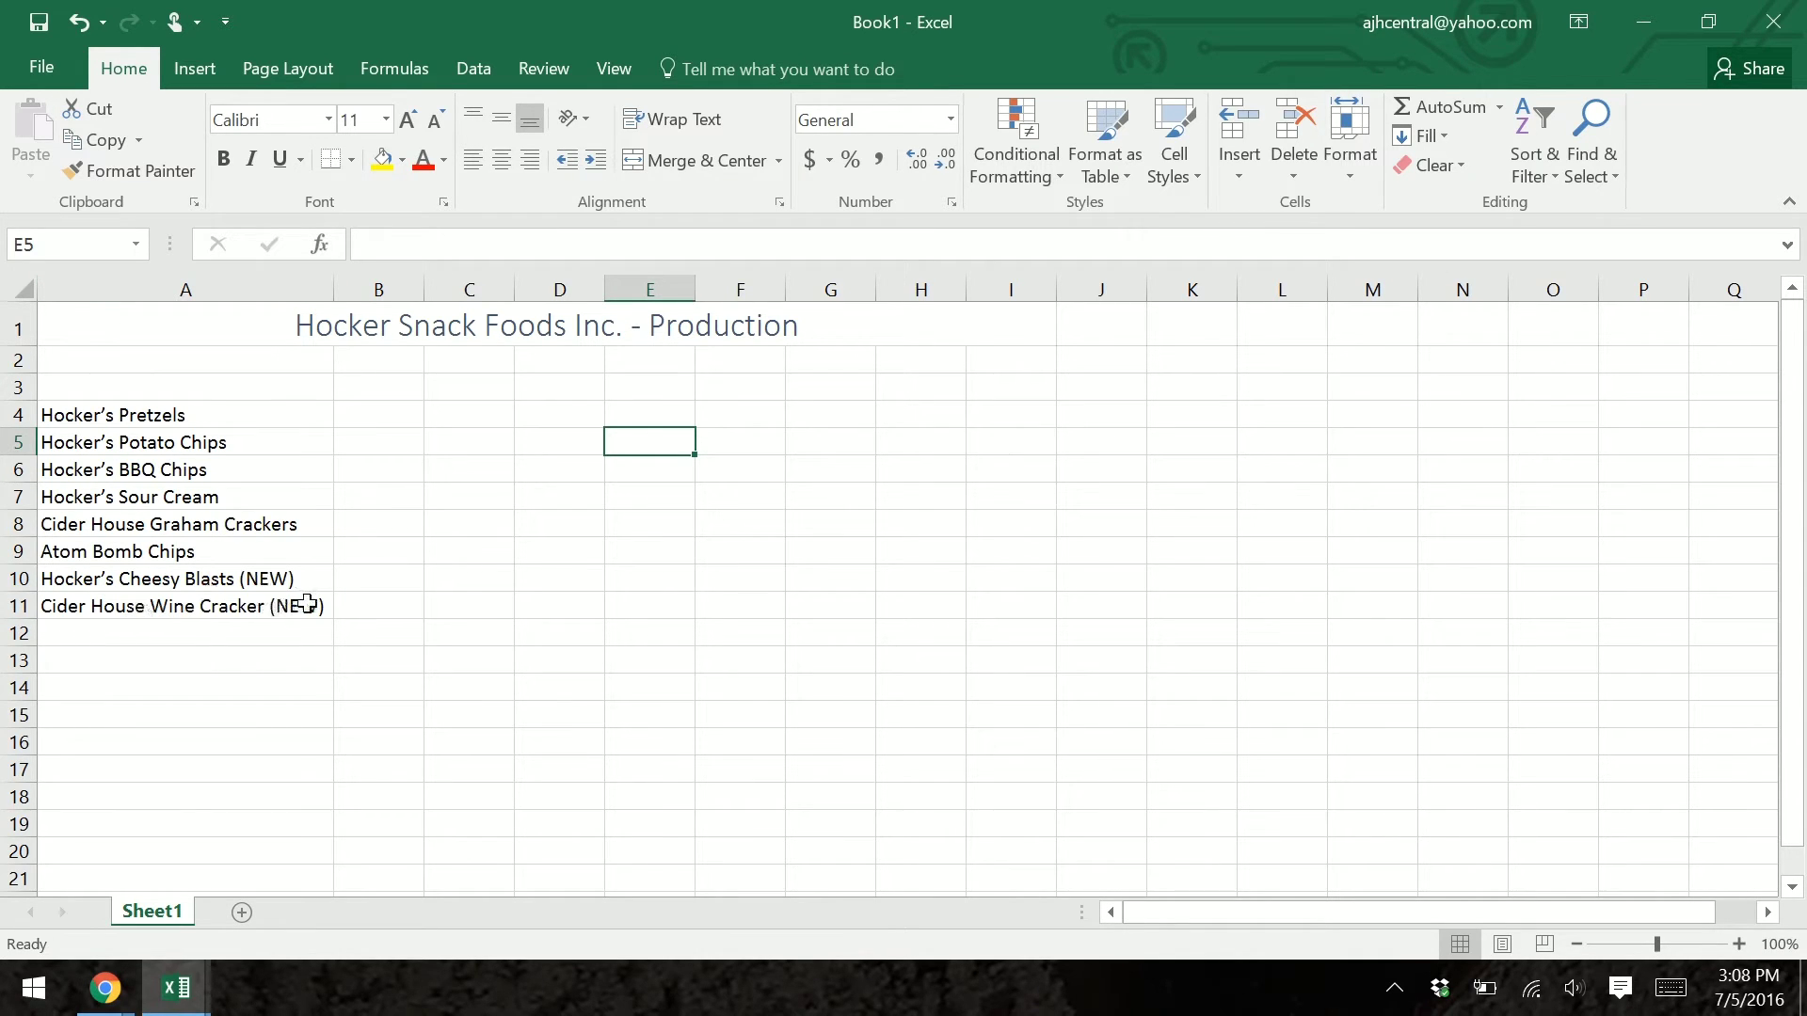
click(354, 412)
click(362, 387)
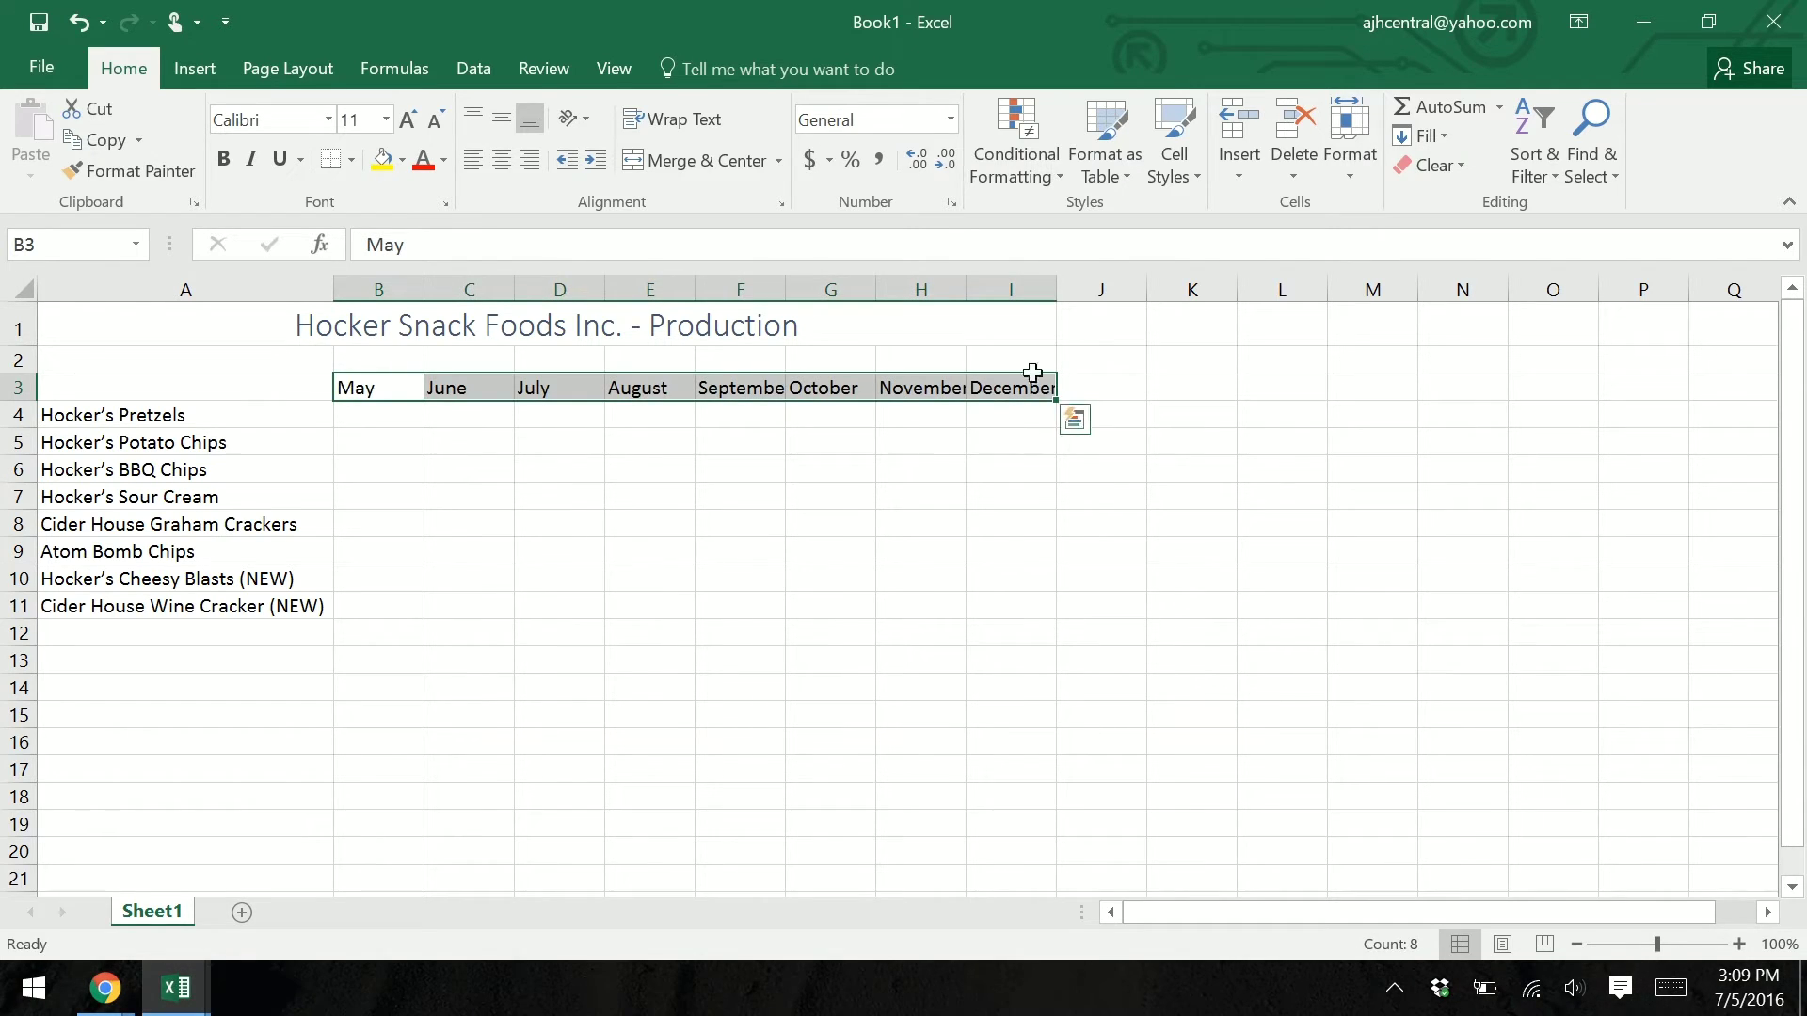
Step: Autofit columns I, H and F to their month headings December, November and September
double_click(1056, 296)
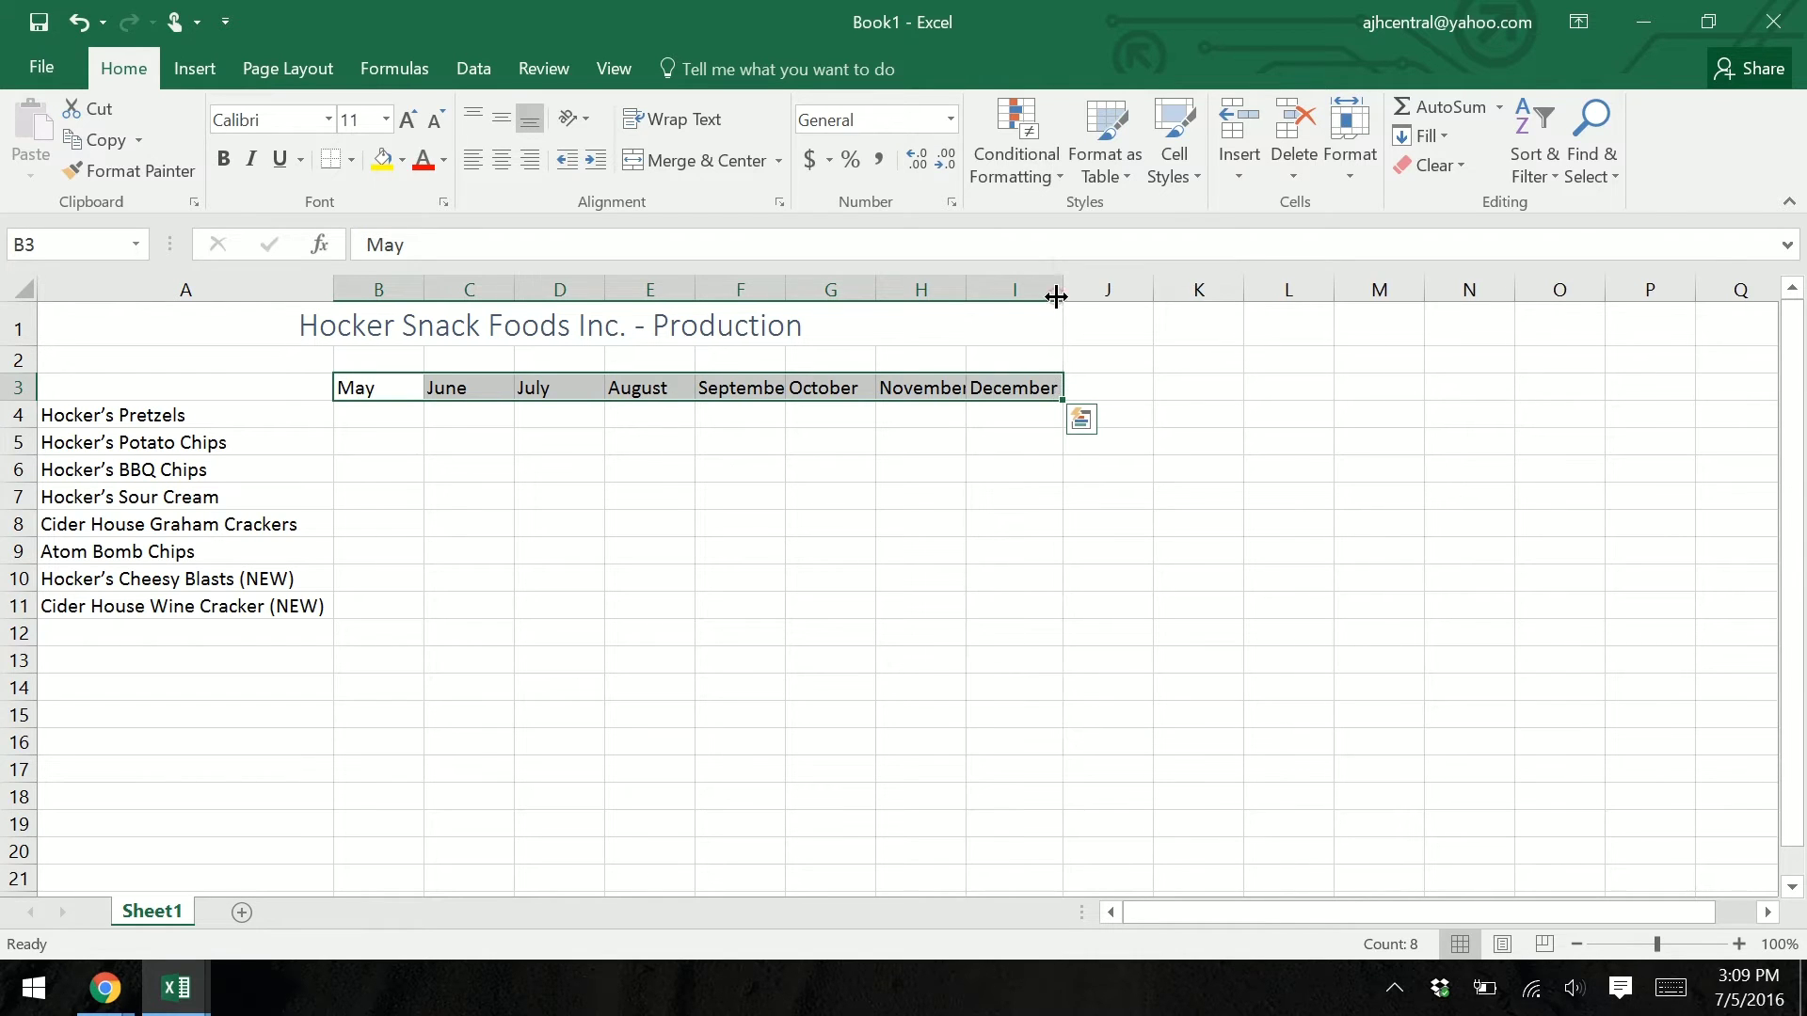
double_click(966, 292)
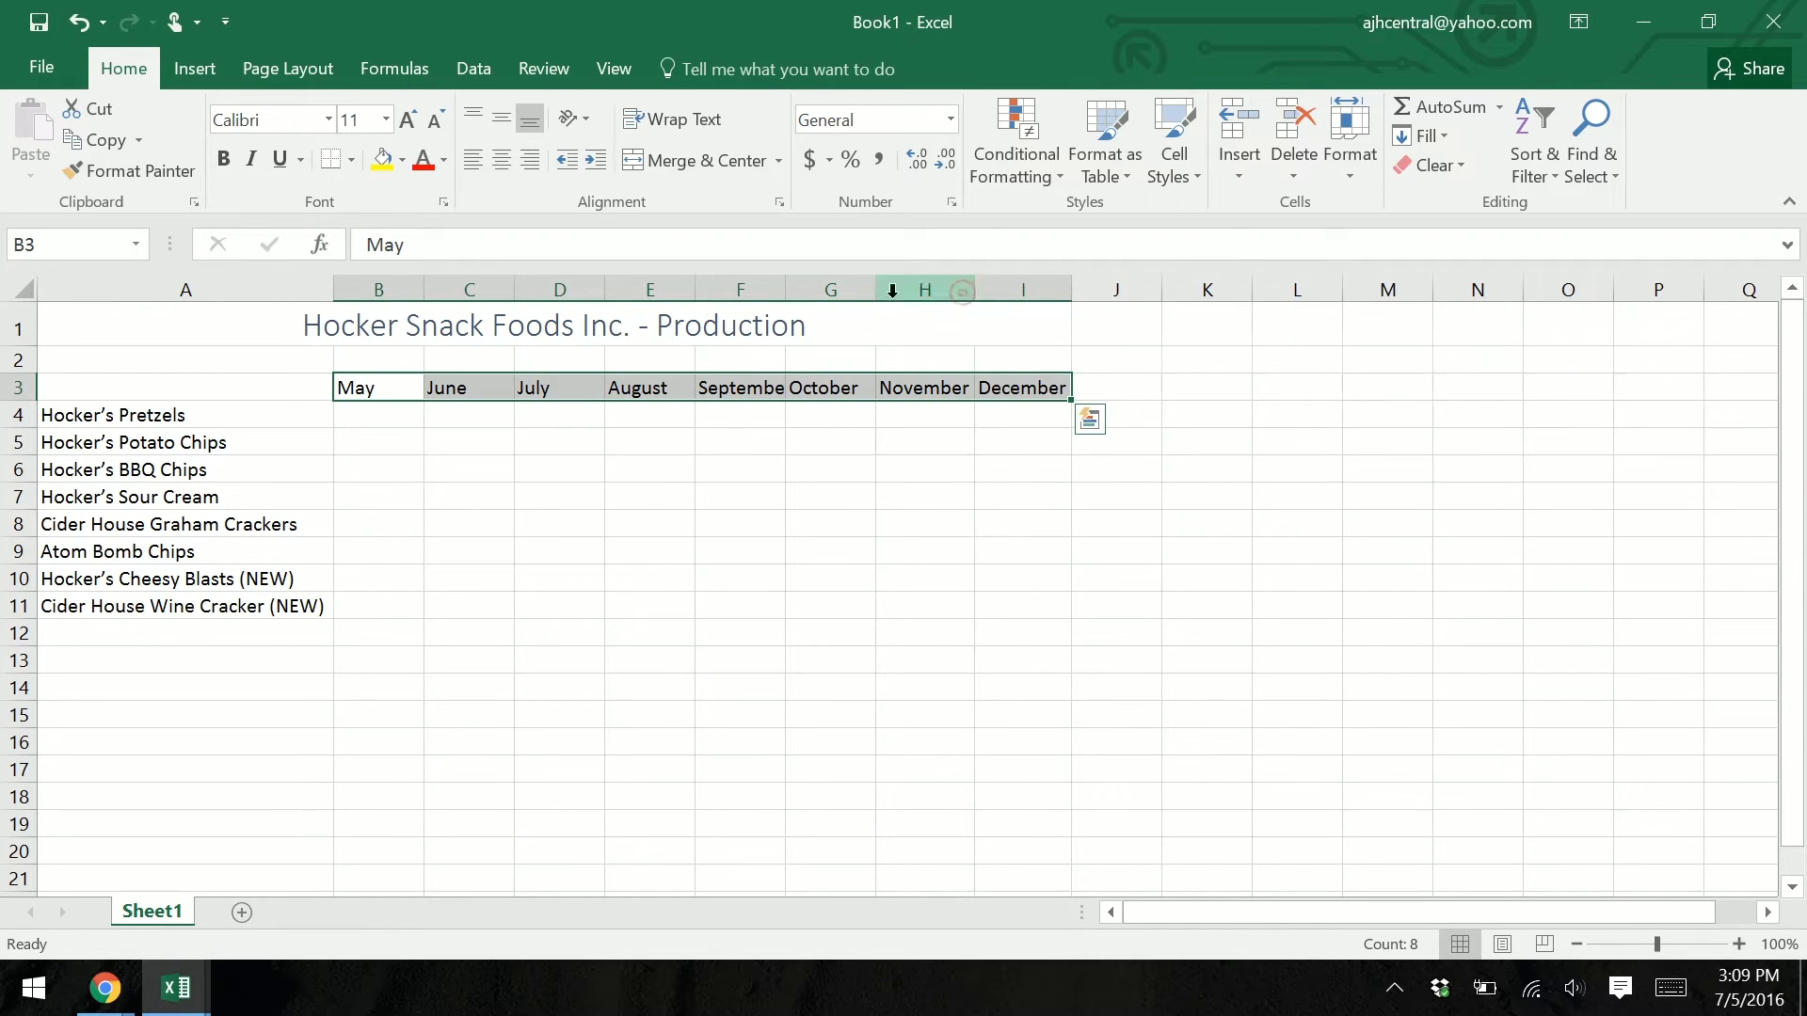
double_click(786, 290)
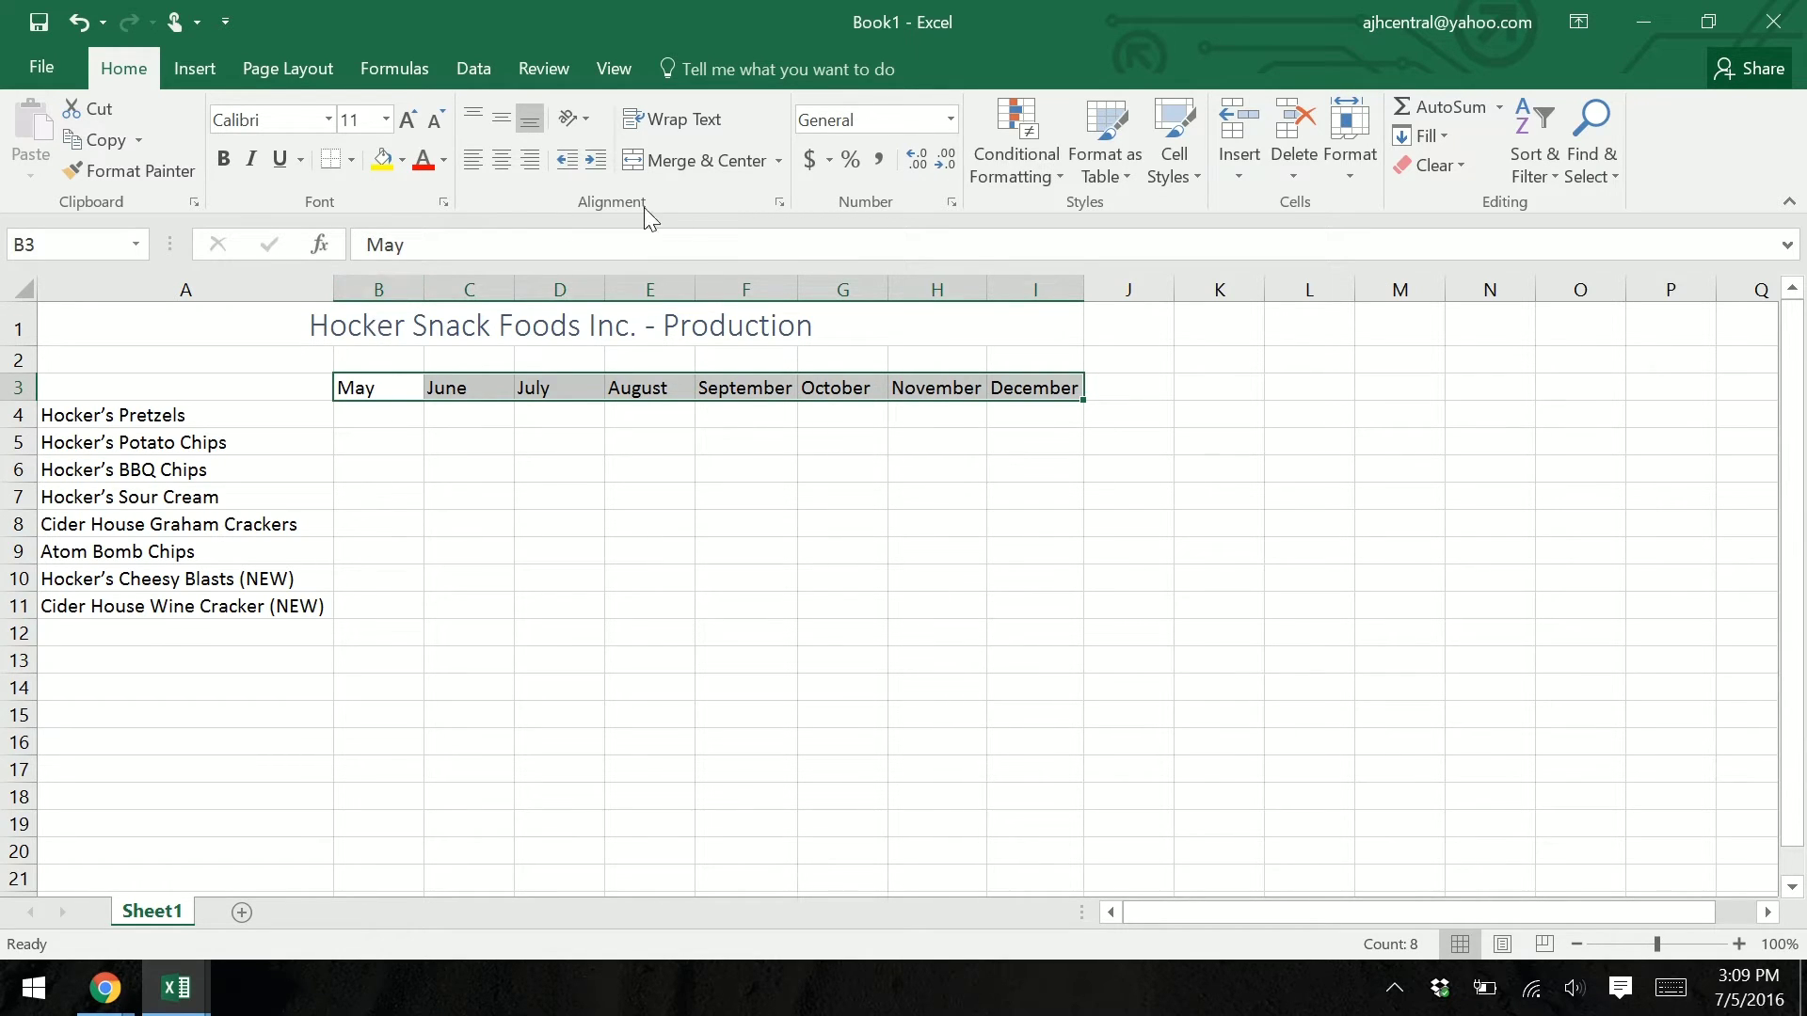
Step: Center the month headings in B3:I3, autofit column G to October, and deselect the headings
click(502, 169)
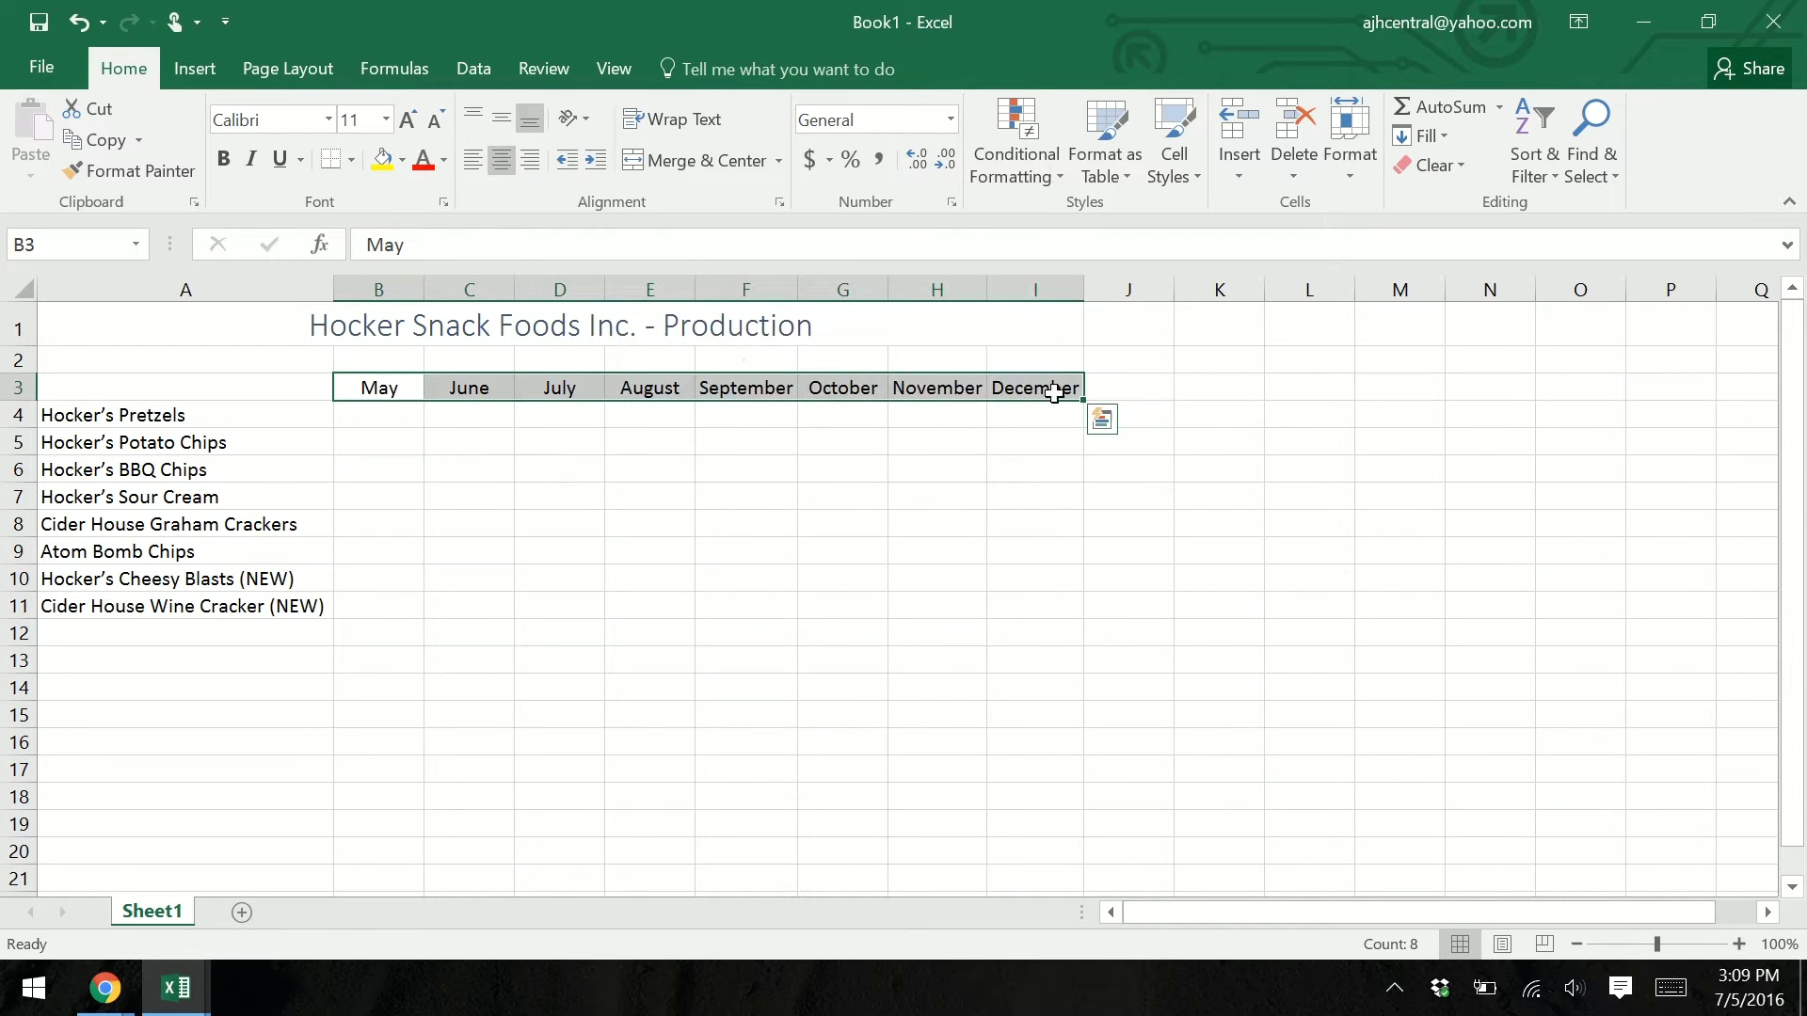
drag(985, 290, 894, 293)
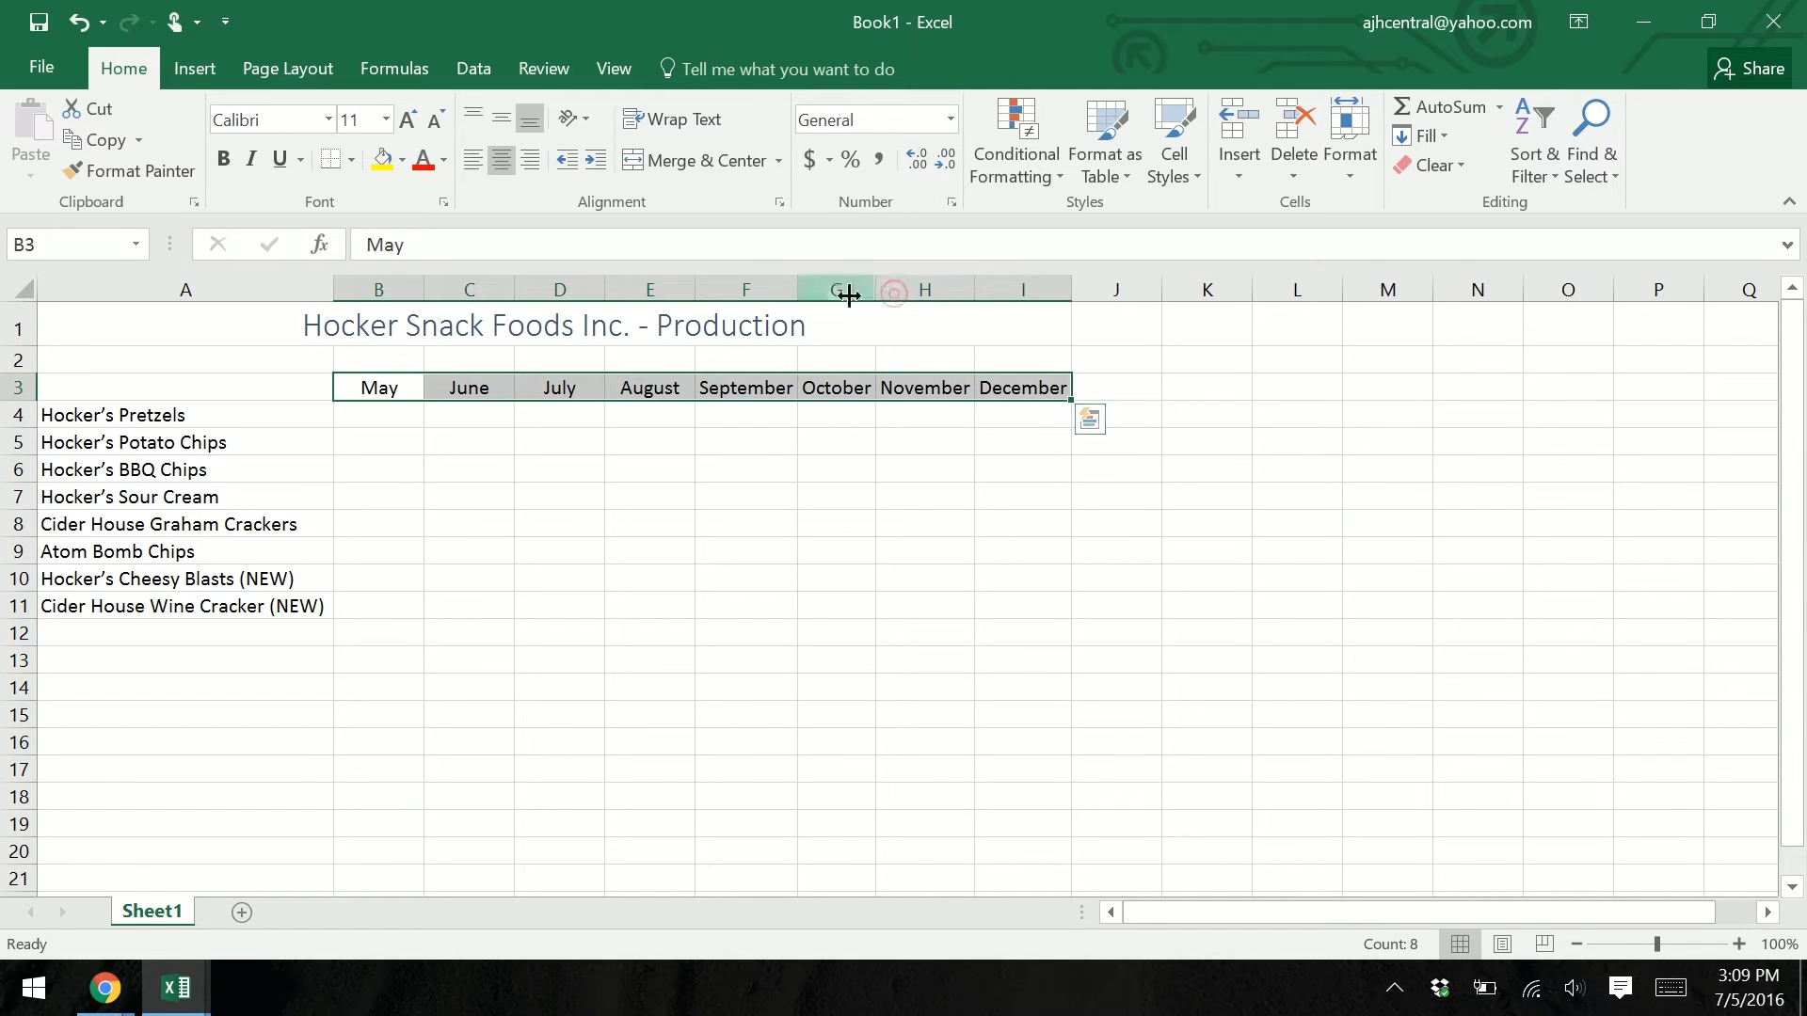
click(928, 639)
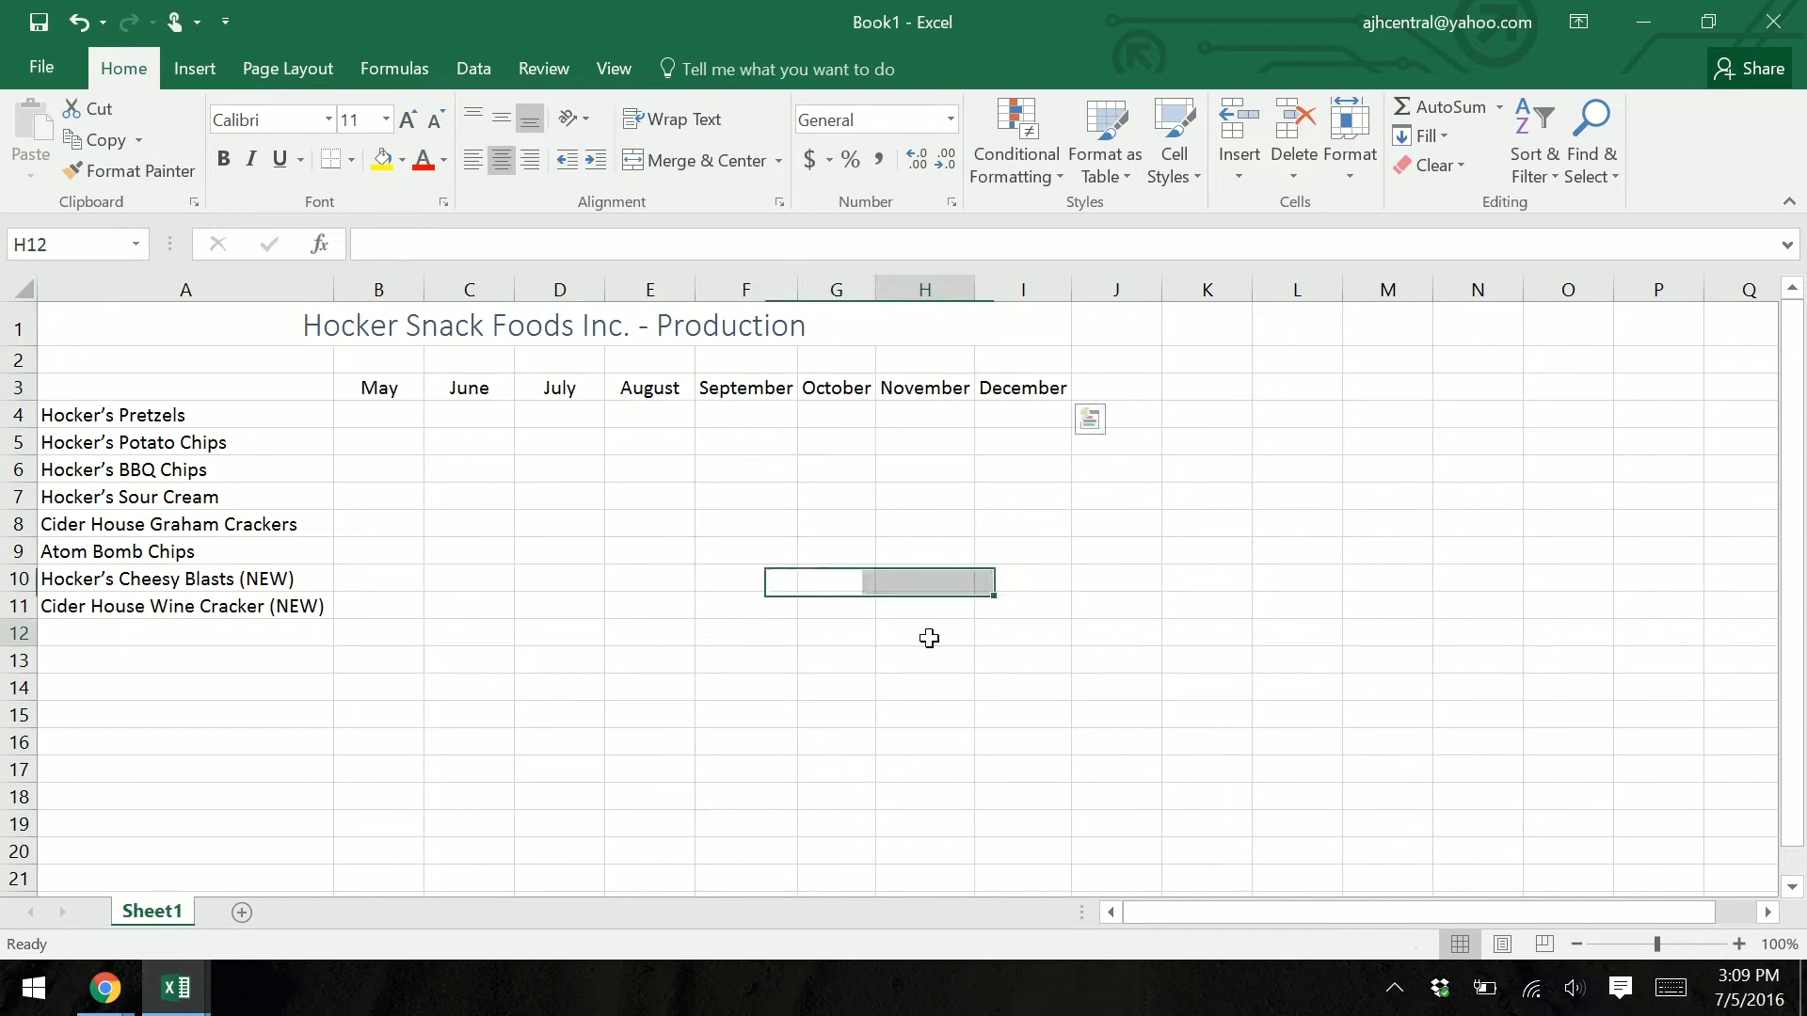
click(929, 638)
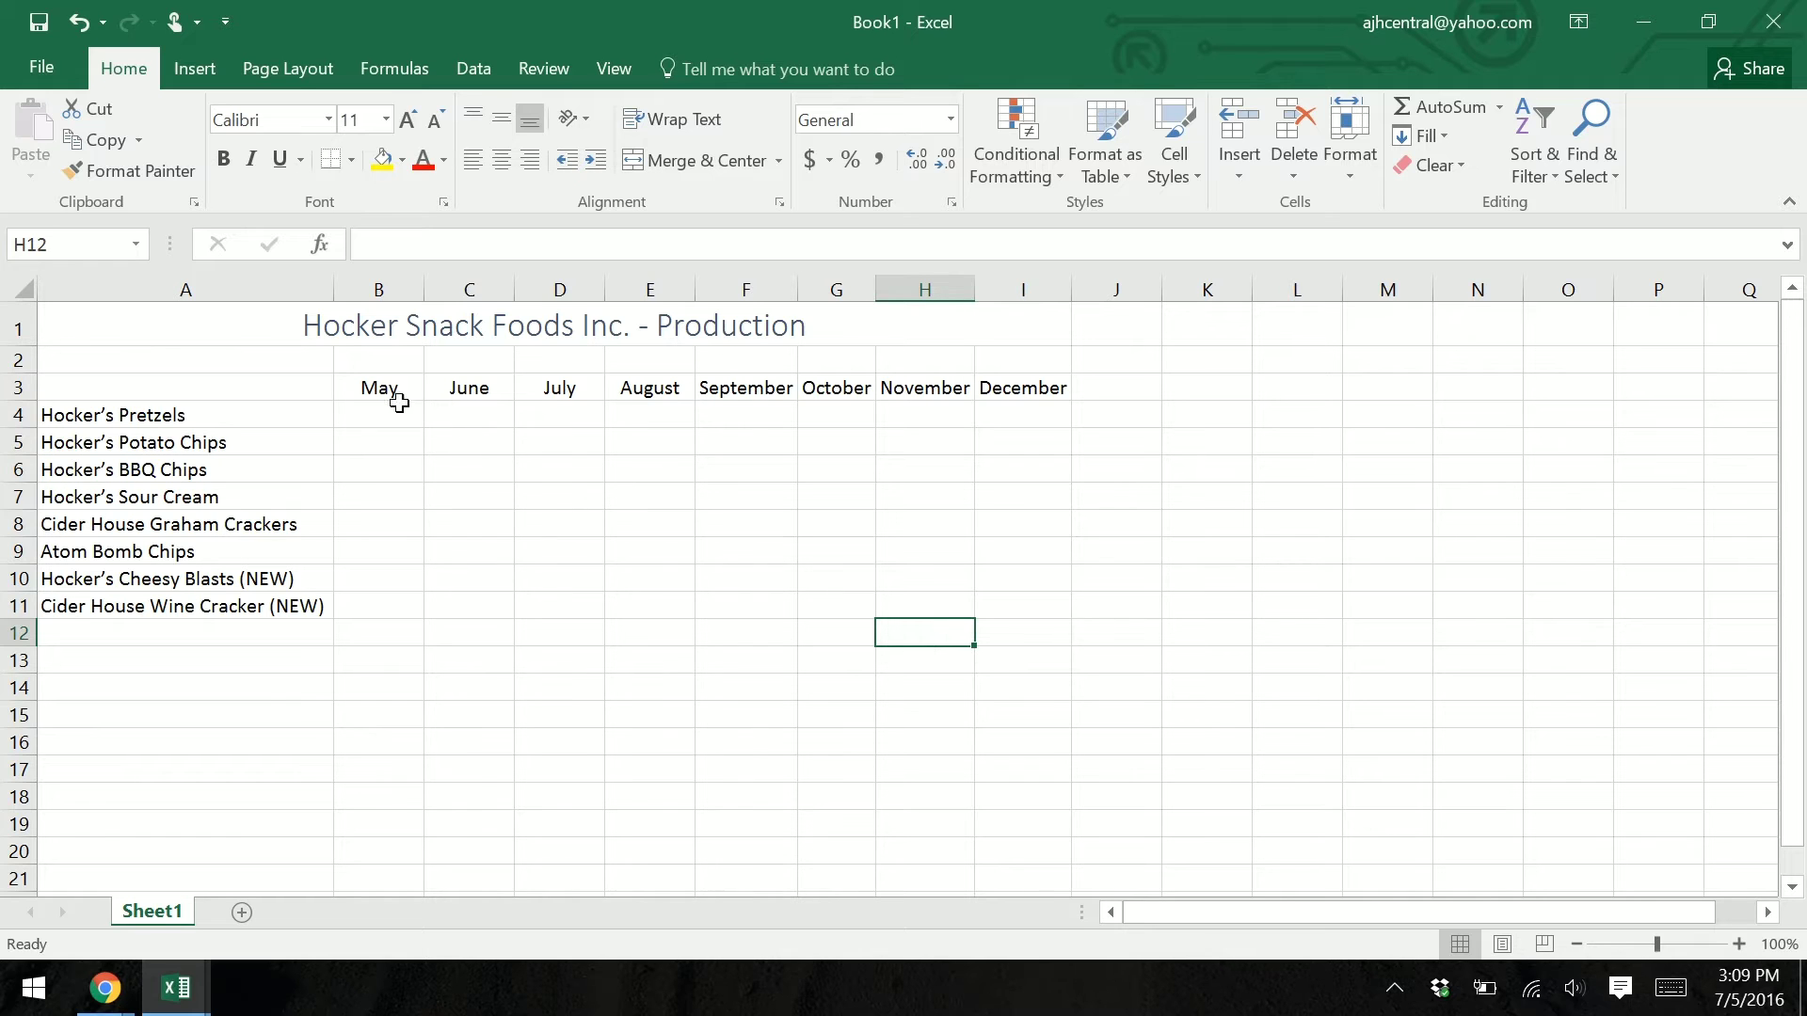
Step: Apply the Heading 1 cell style to the month headings in B3:I3 and return to cell B4
click(387, 389)
drag(387, 389, 1000, 394)
click(1190, 185)
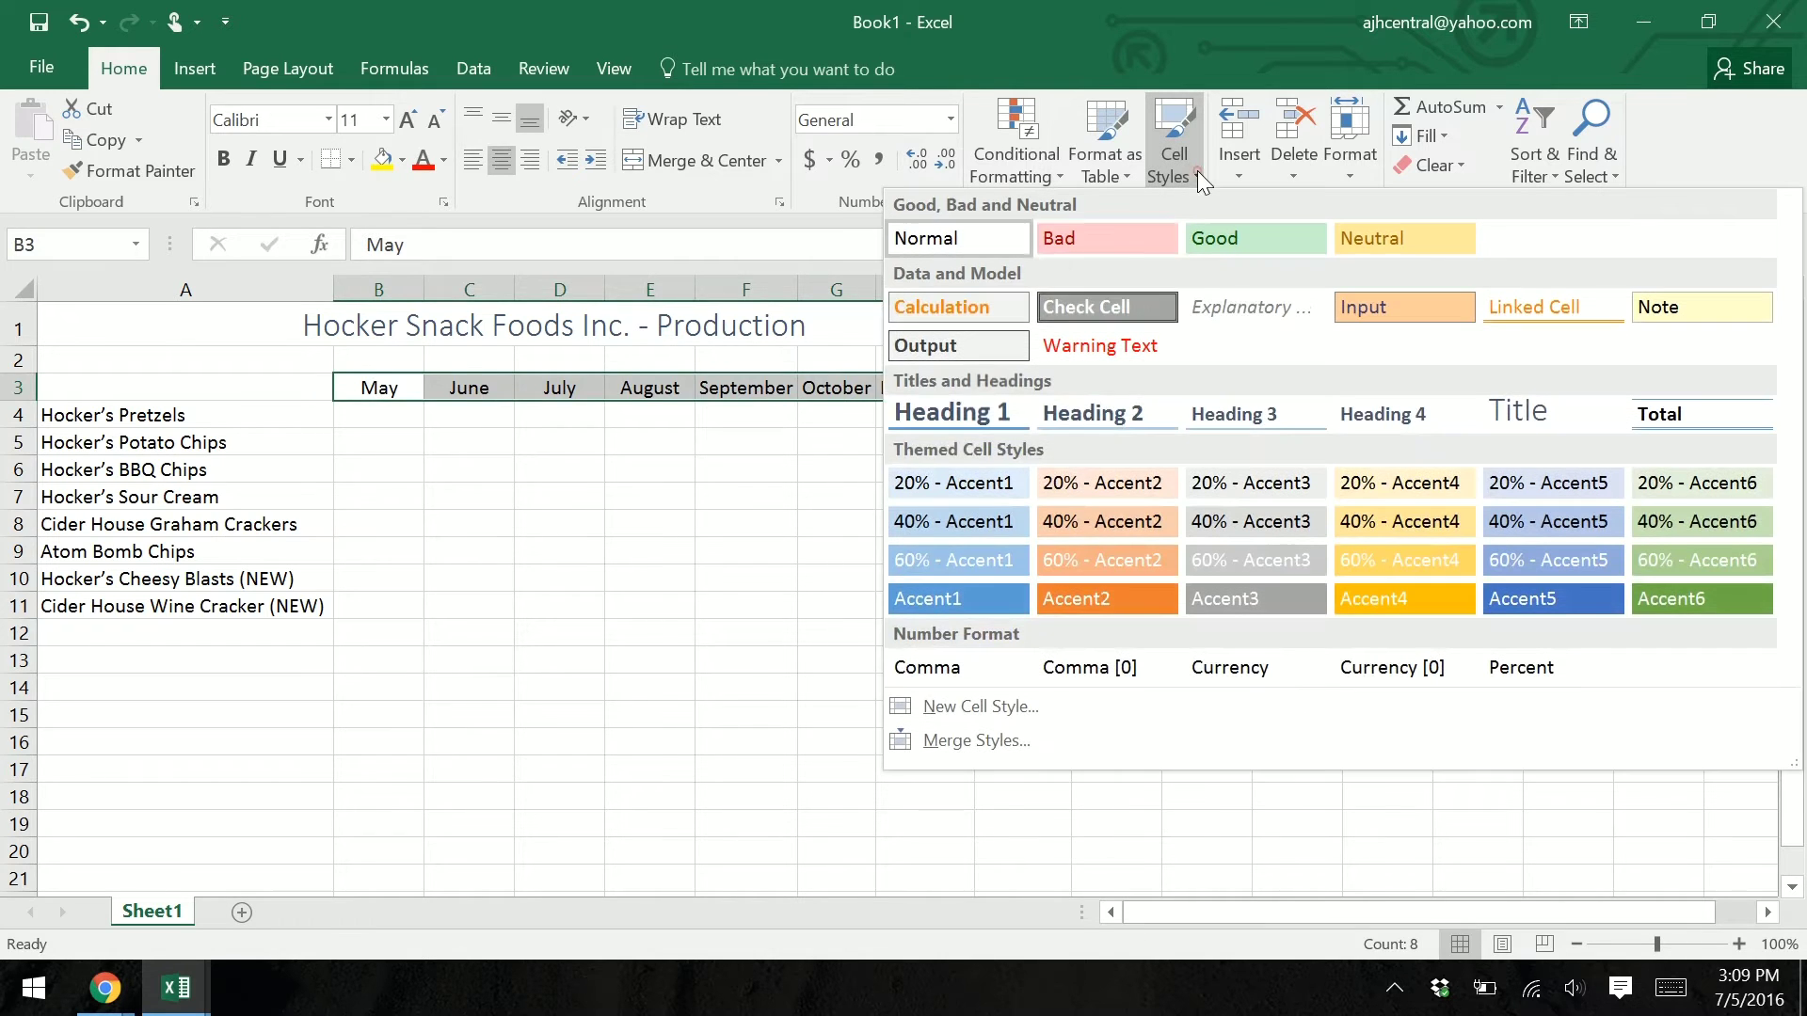
click(1011, 416)
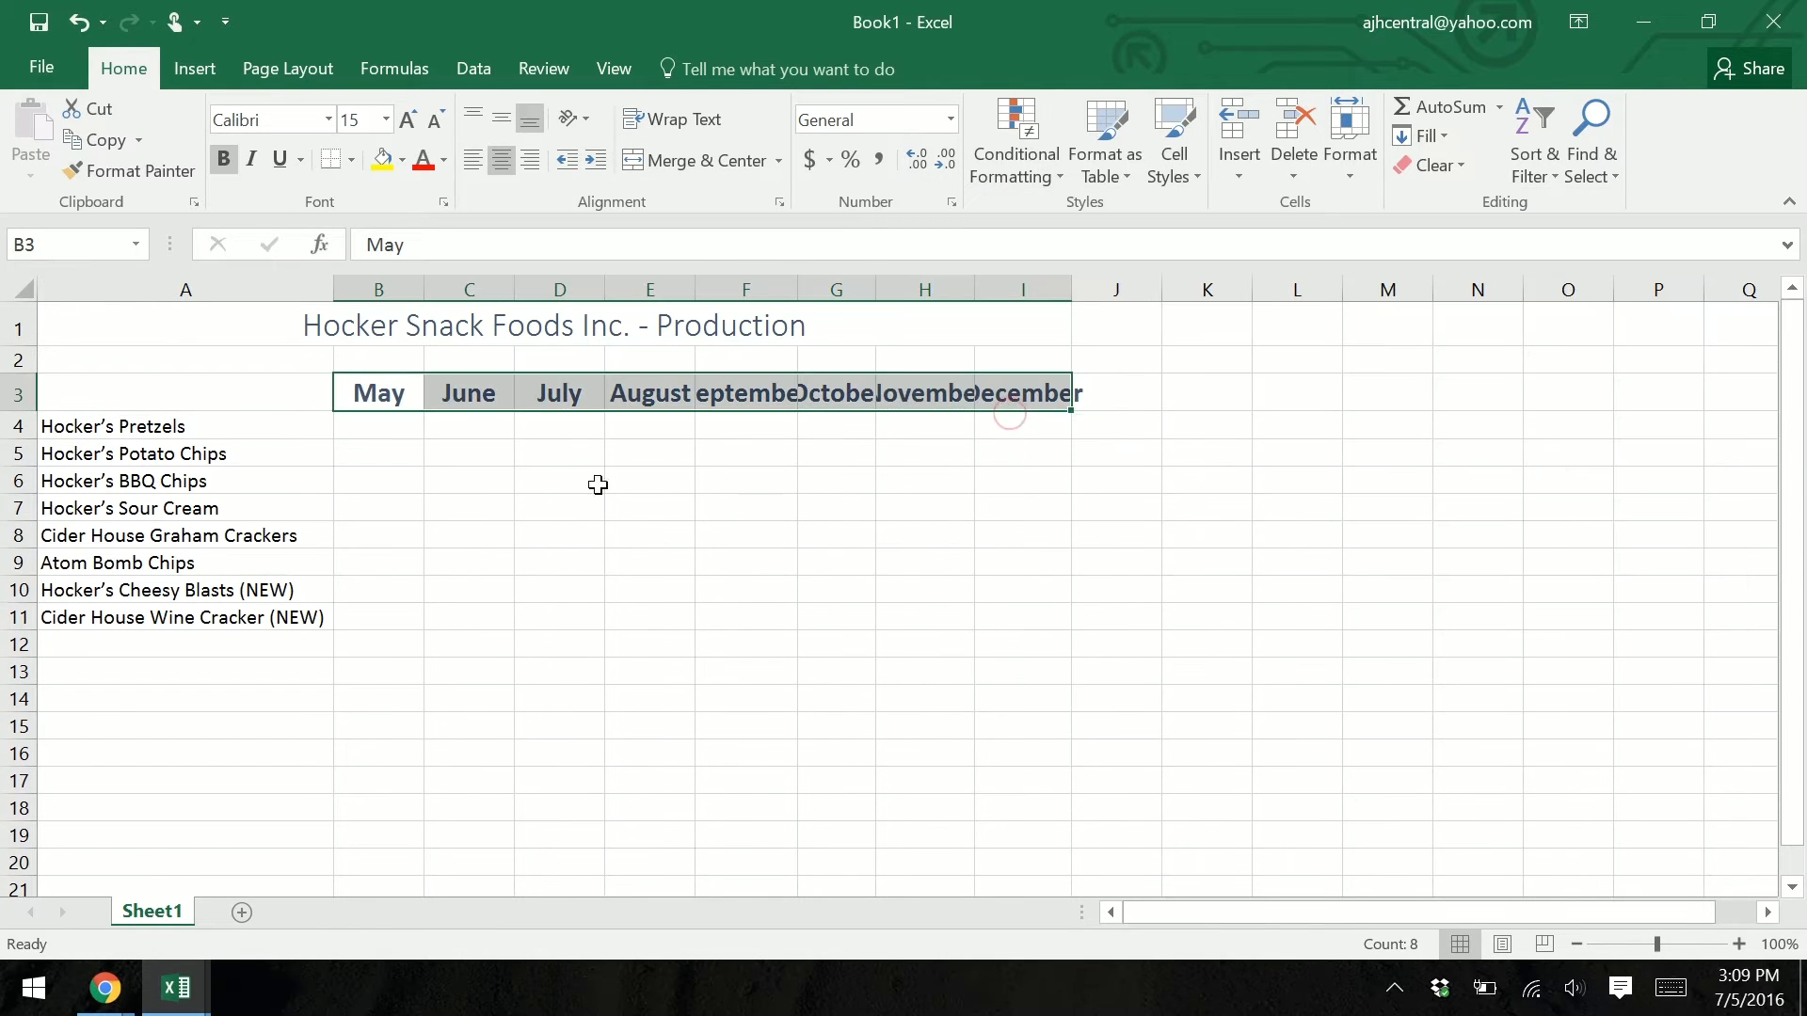
click(393, 425)
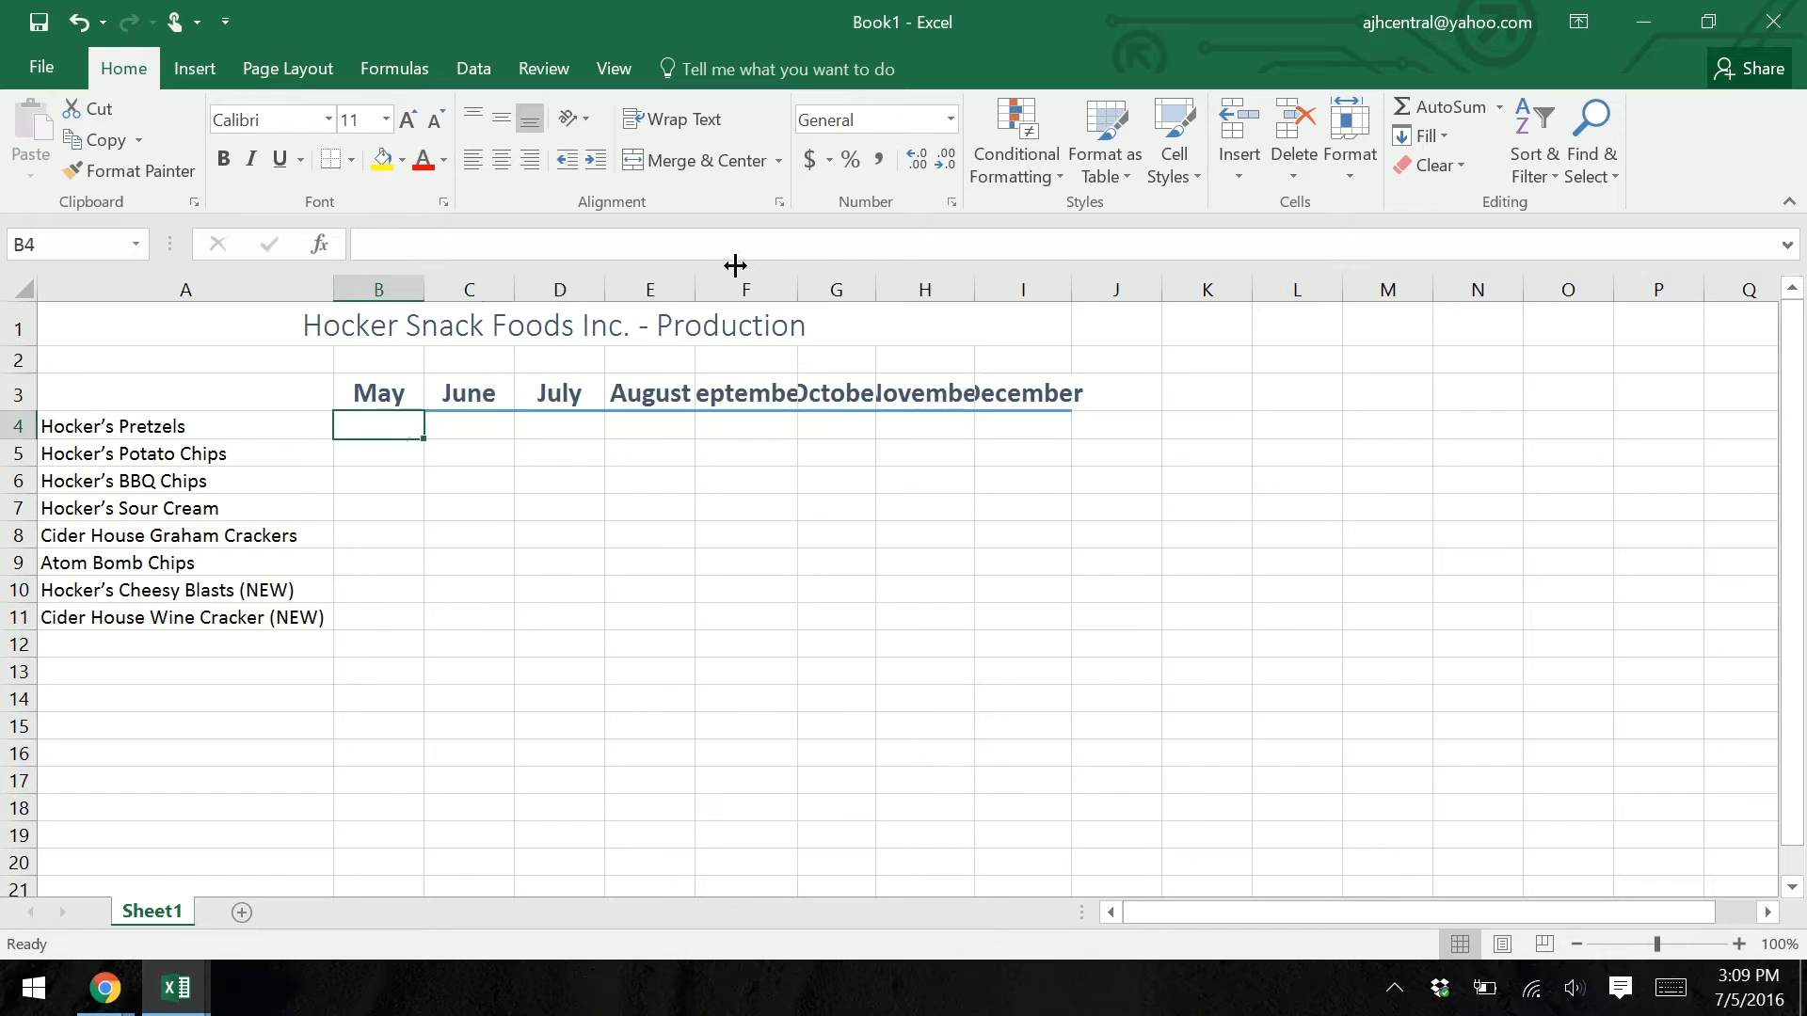
Step: Autofit columns E through I to the enlarged month headings from August to December
double_click(696, 286)
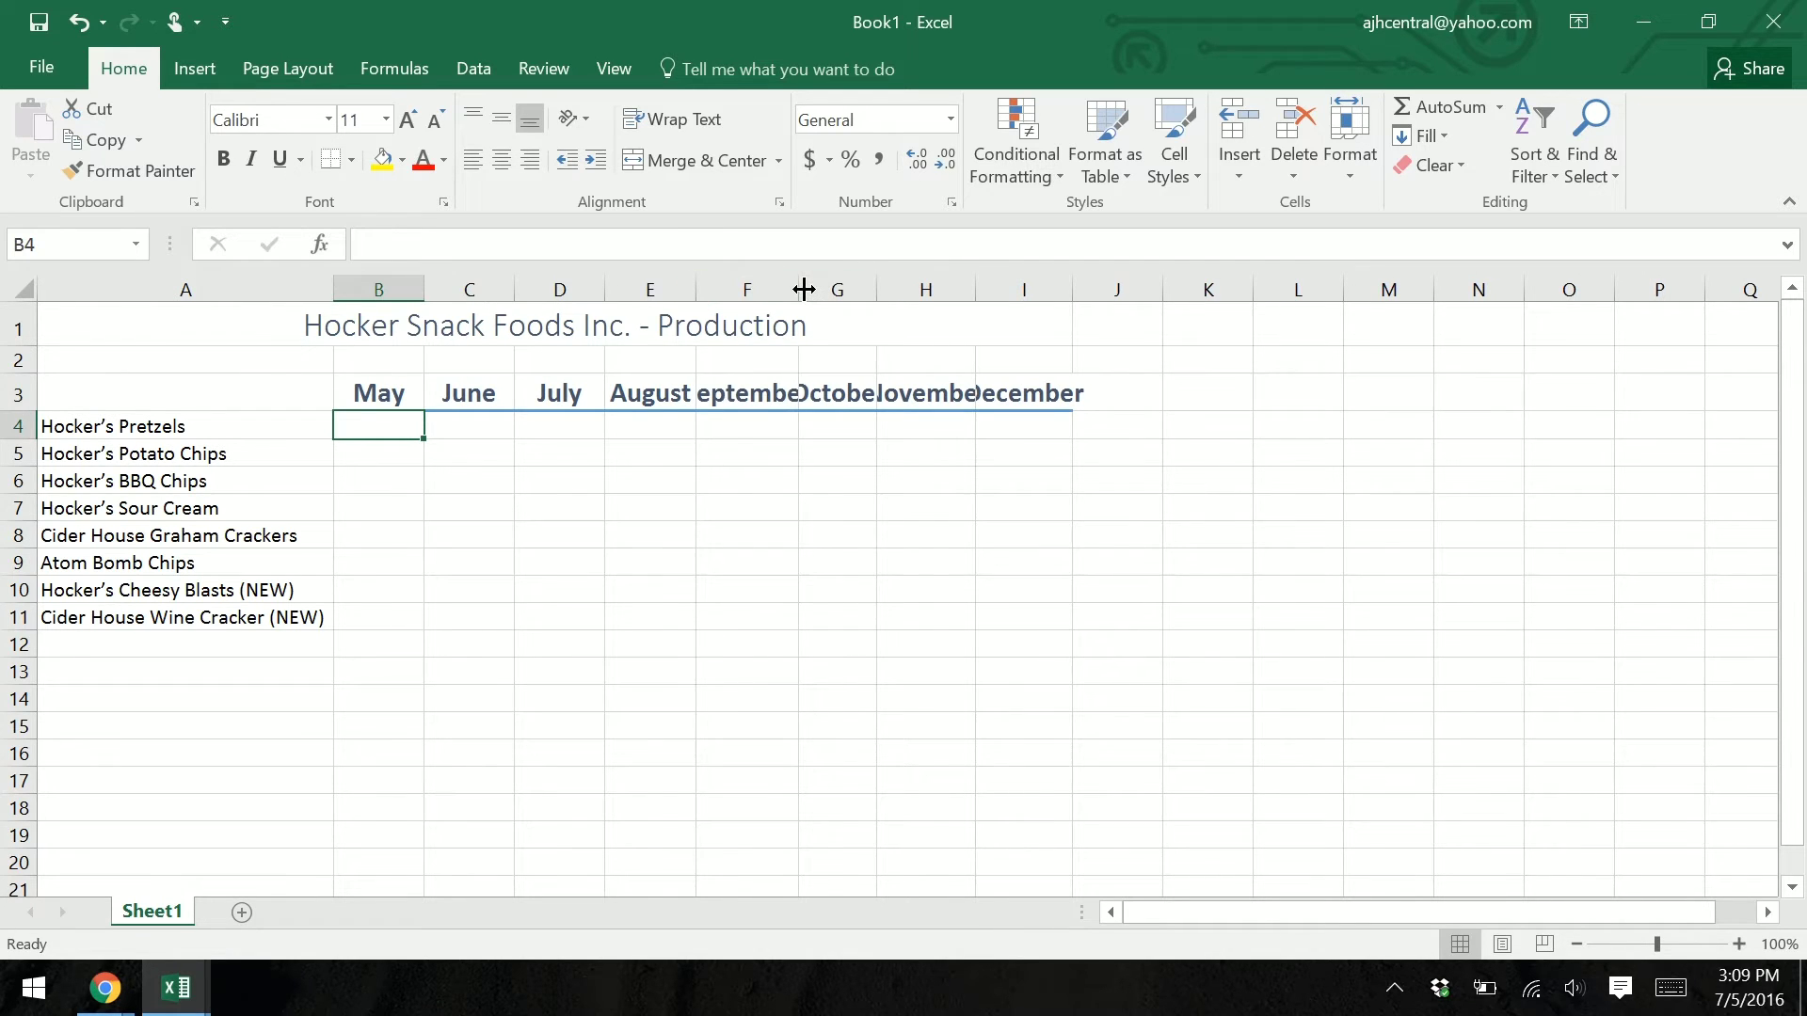
double_click(799, 288)
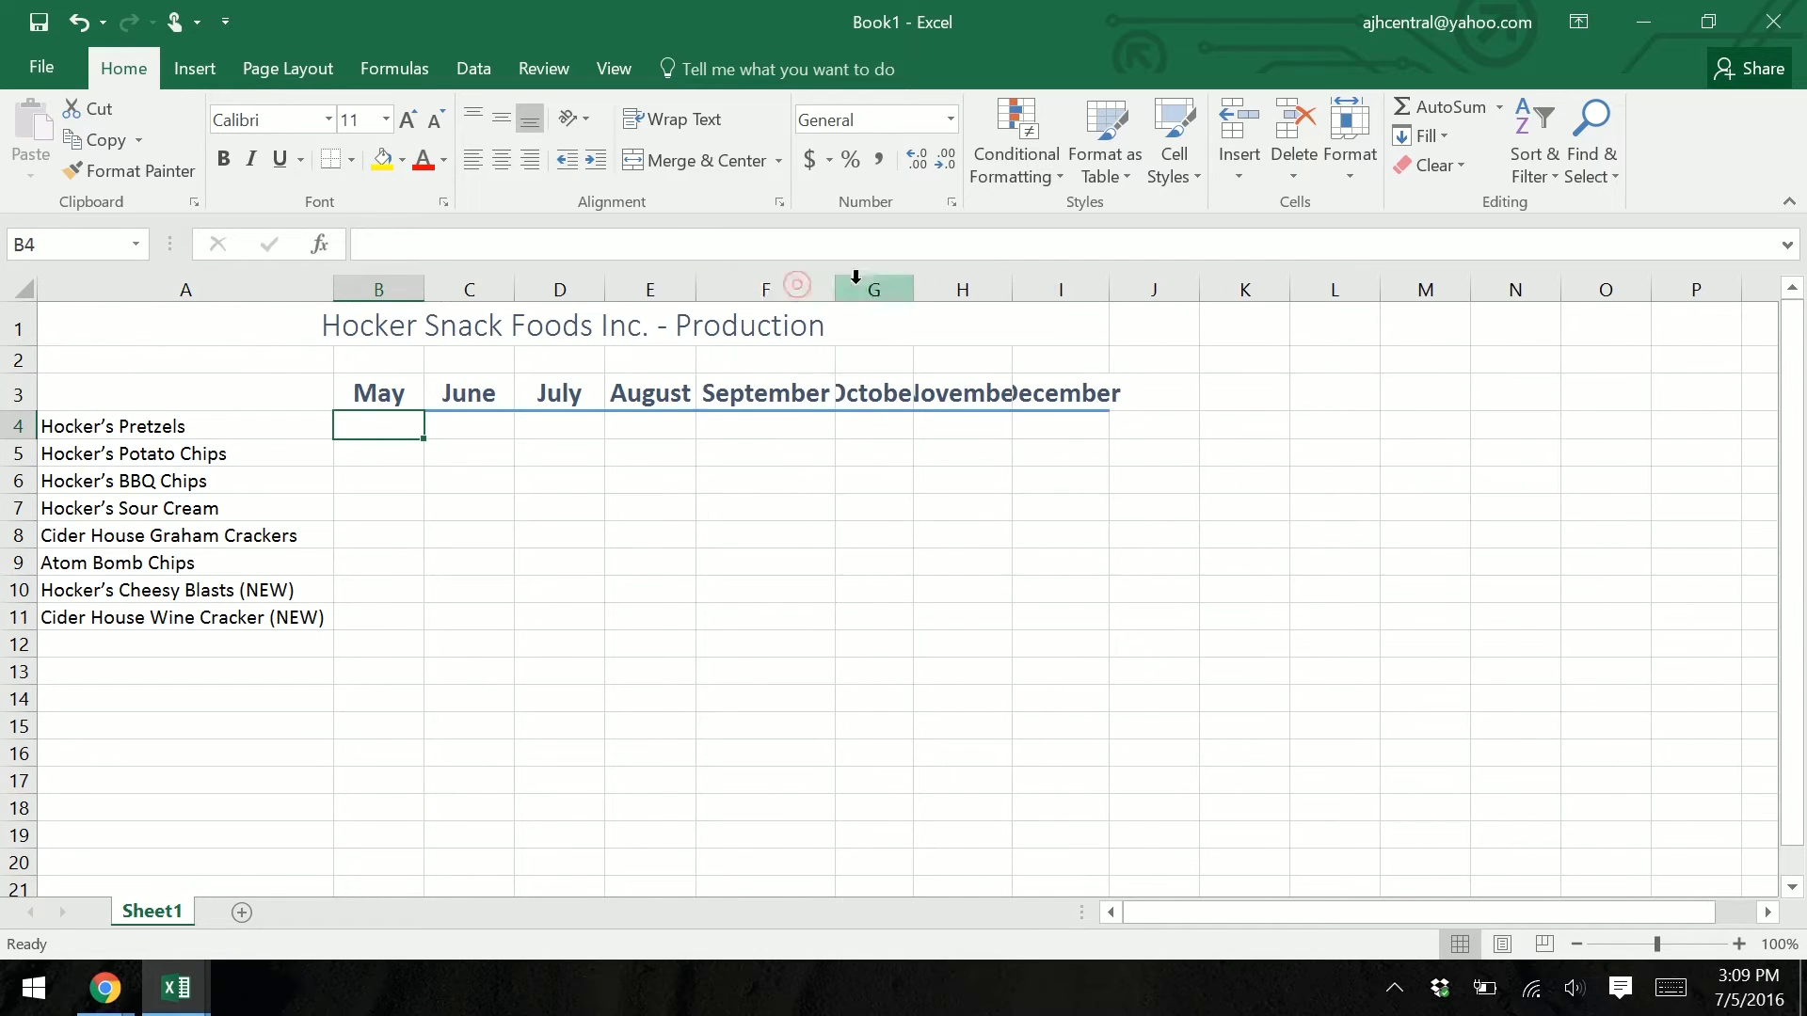
double_click(903, 291)
double_click(1042, 288)
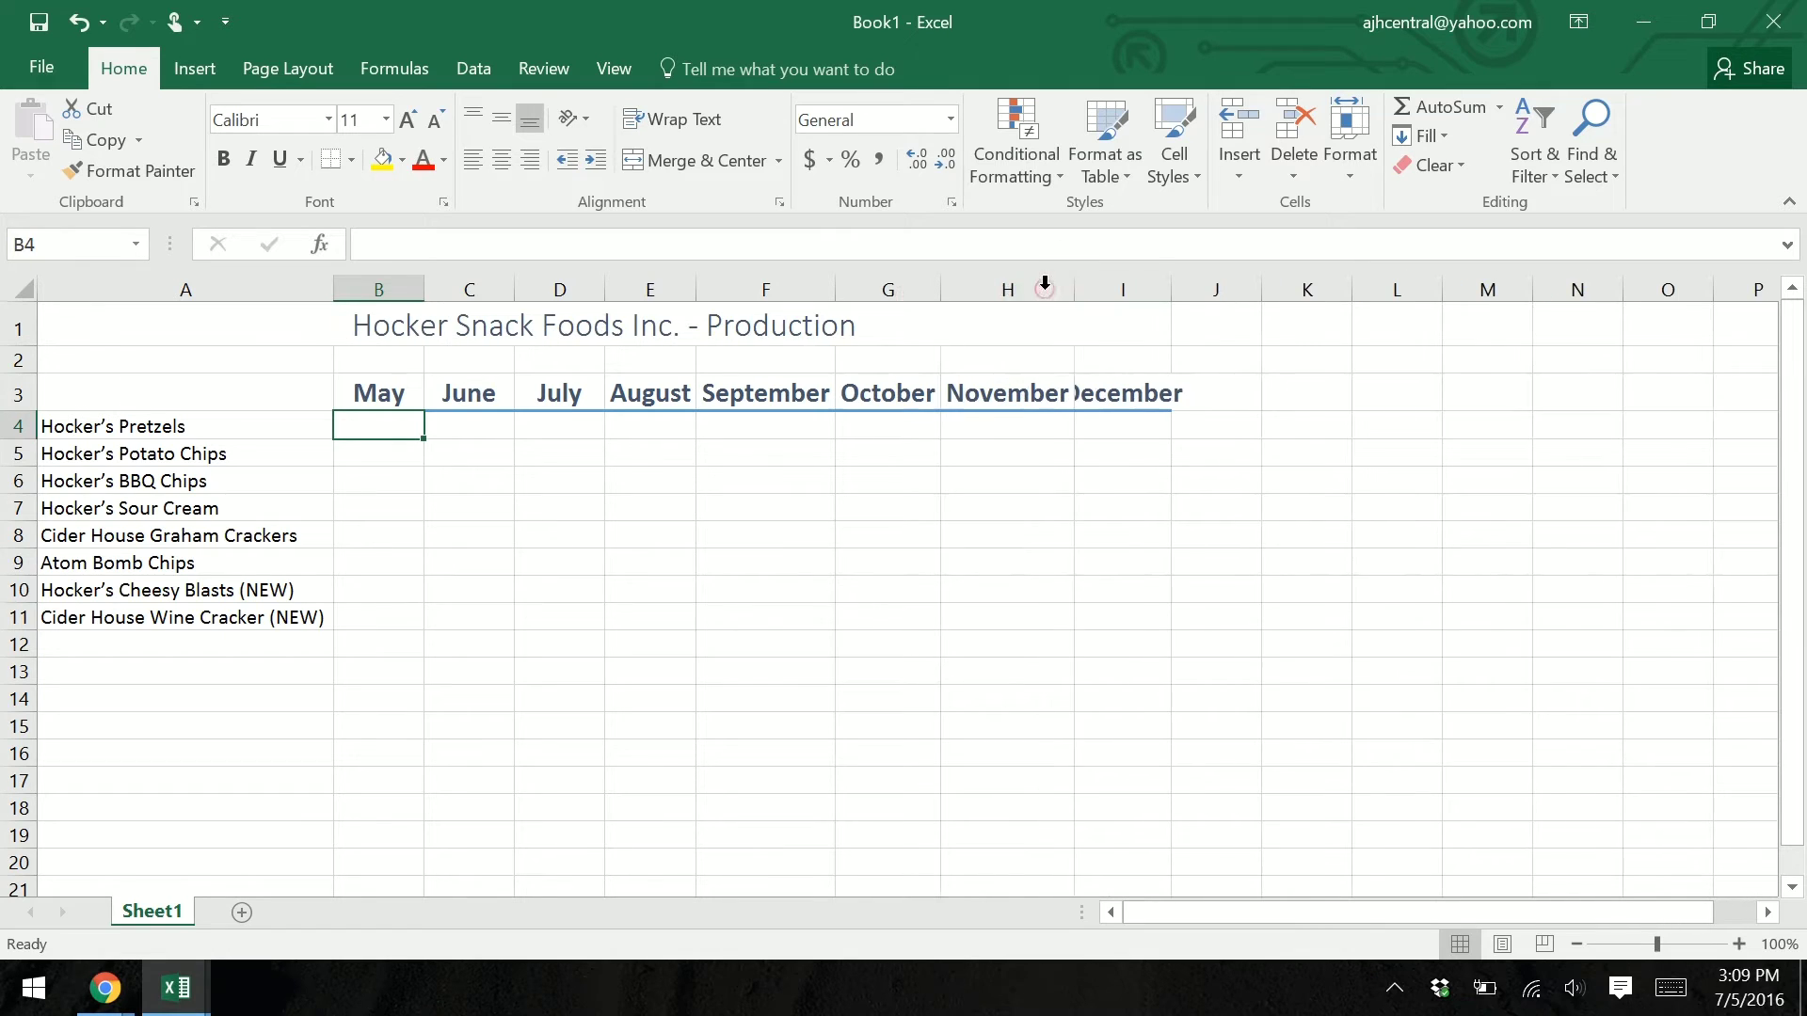
double_click(1171, 288)
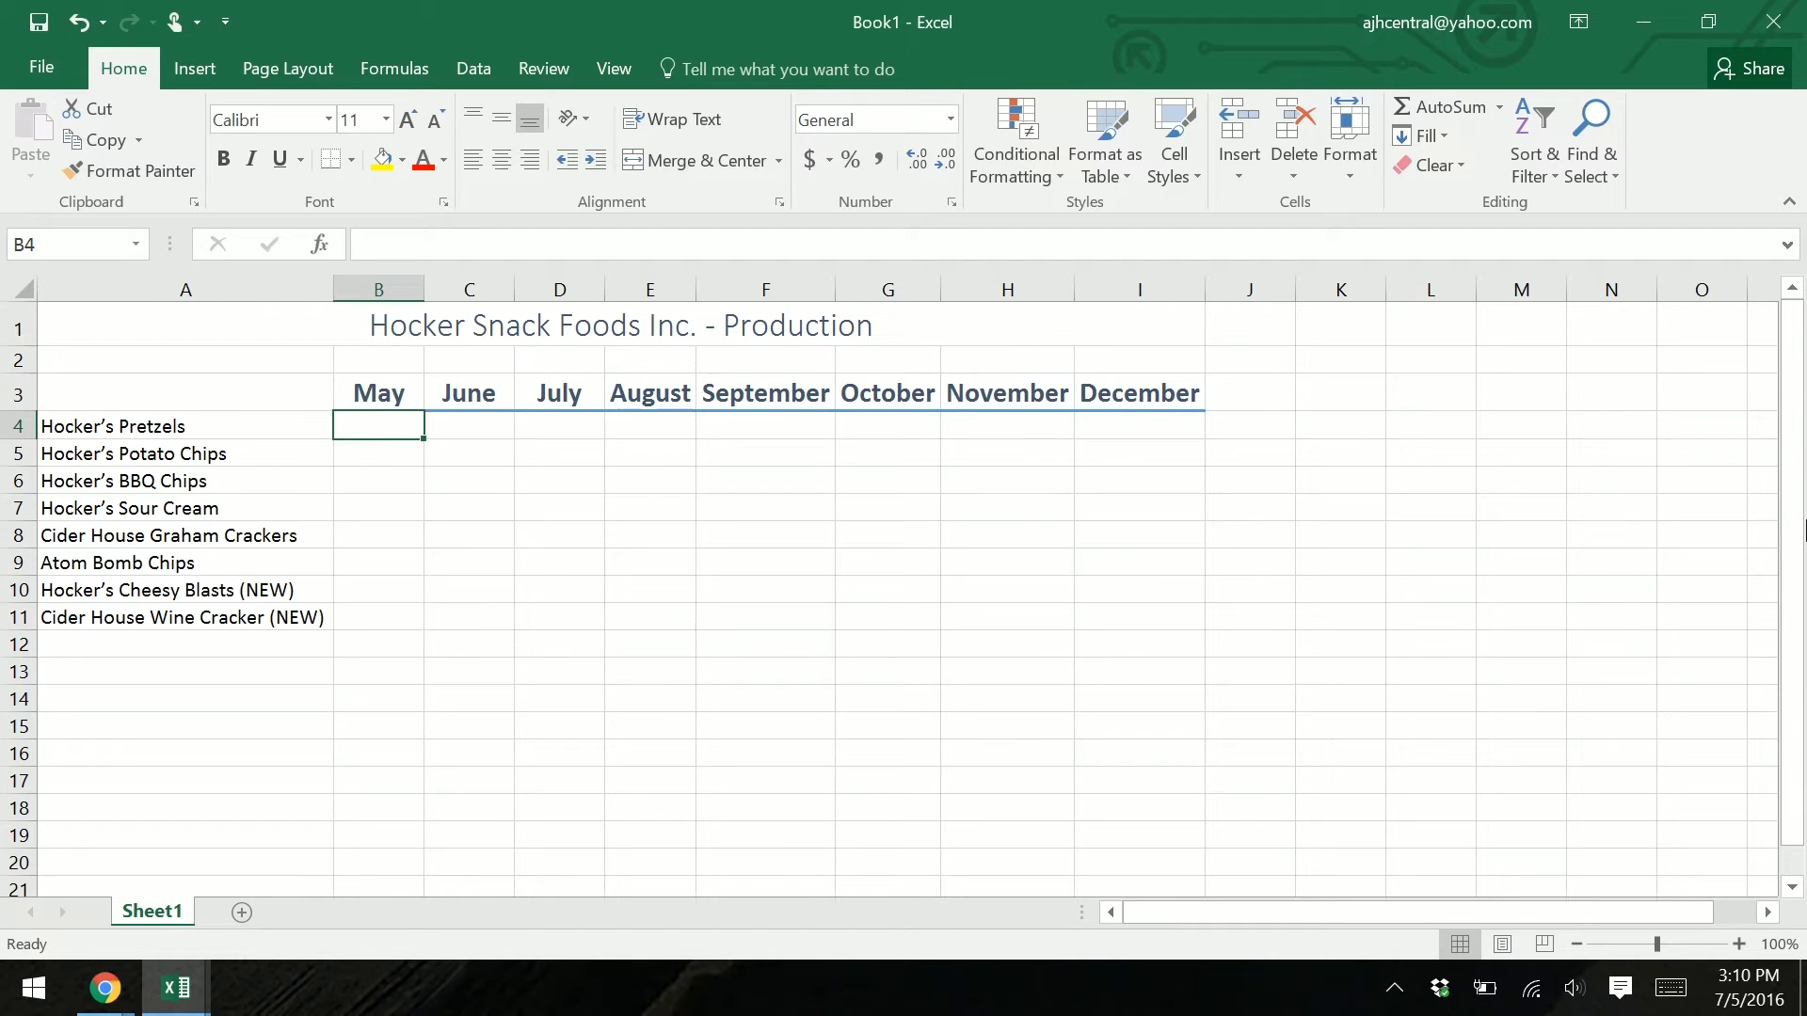
Step: Fill B4:I11 with the monthly production figures, starting with 40,674 in B4 and ending with 56,878 in I11, and center them
text(40,674	45,098	50,568	55,304	61,567	70,204	81,976	91,113 40,876	44,432	42,663	52,113	61,256	70,671	79,213	90,000 24,874	26,658	33,227	50,335	61,567	70,204	81,976	91,113 25,143	27,734	45,554	53,632	61,567	70,204	81,976	91,113 10,563	14,114	26,832	41,864	42,874	43,897	45,112	46,200 17,987	19,232	22,114	26,861	30,132	35,455	40,324	46,999 22,985	24,521	28,467	26,321	24,678	35,521	36,412	41,227 22,435	24,634	28,624	36,553	40,780	44,675	50,212	56,878)
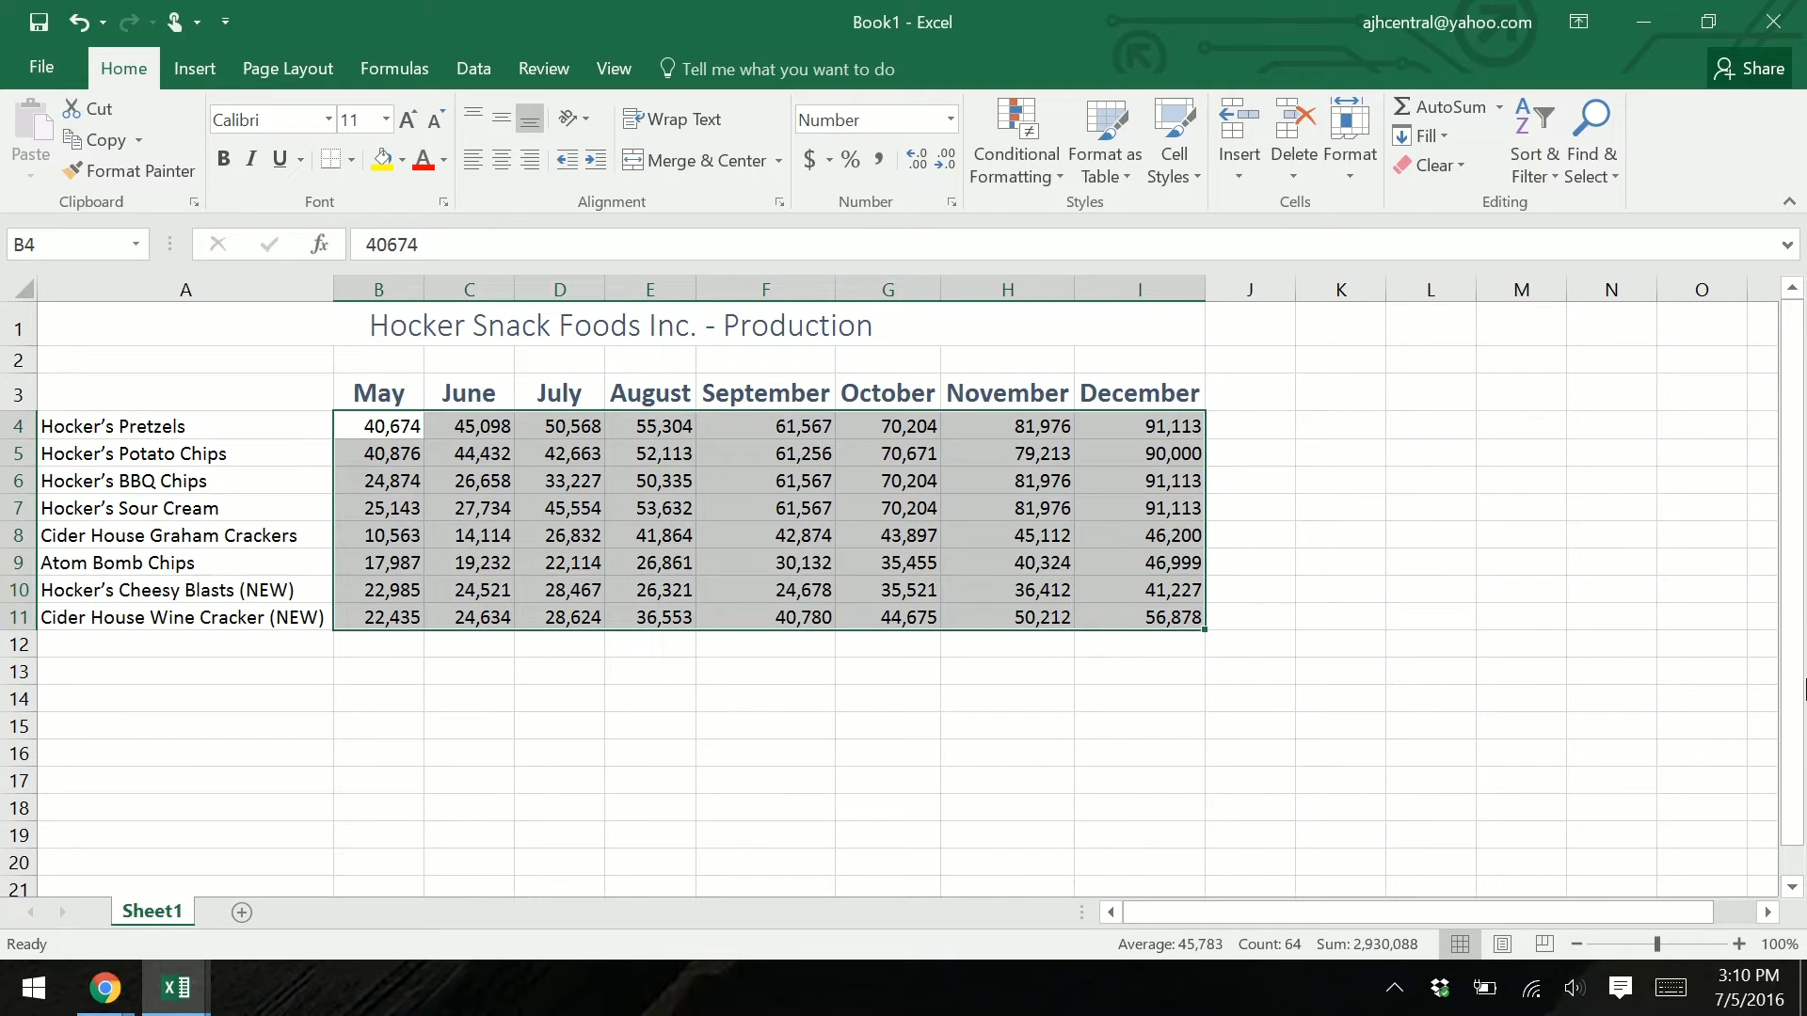
click(498, 165)
click(1488, 508)
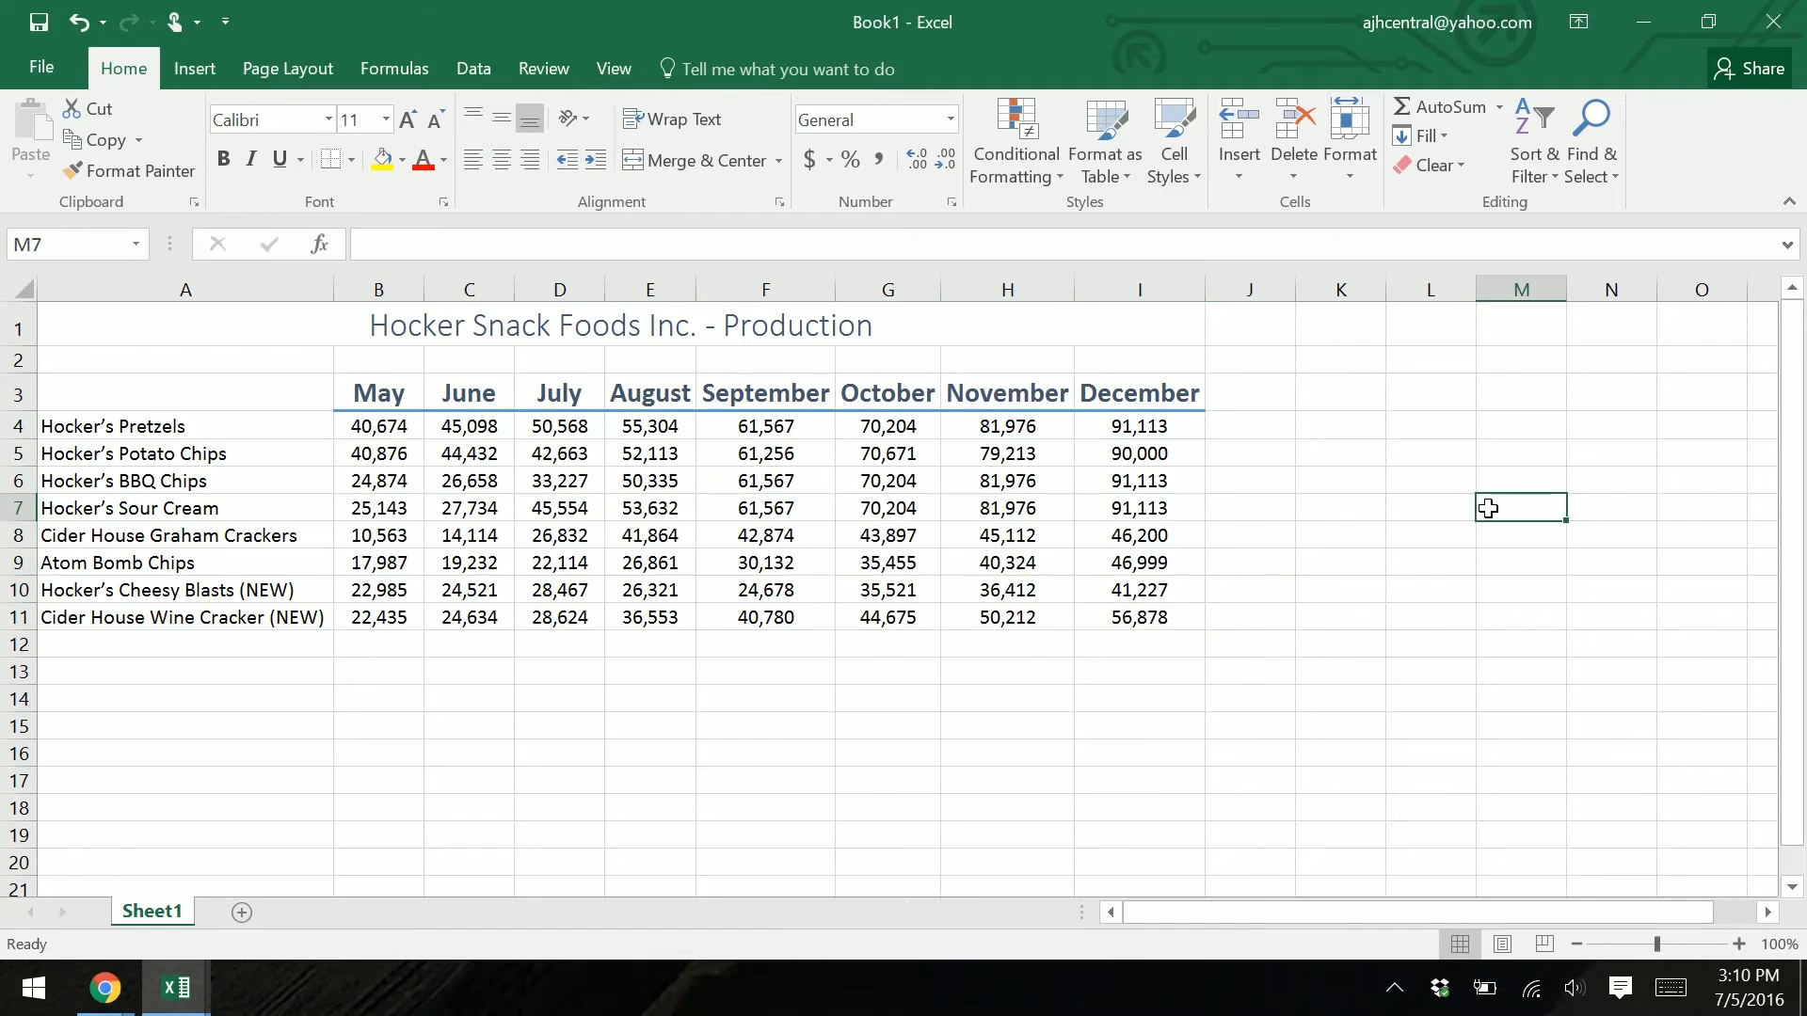
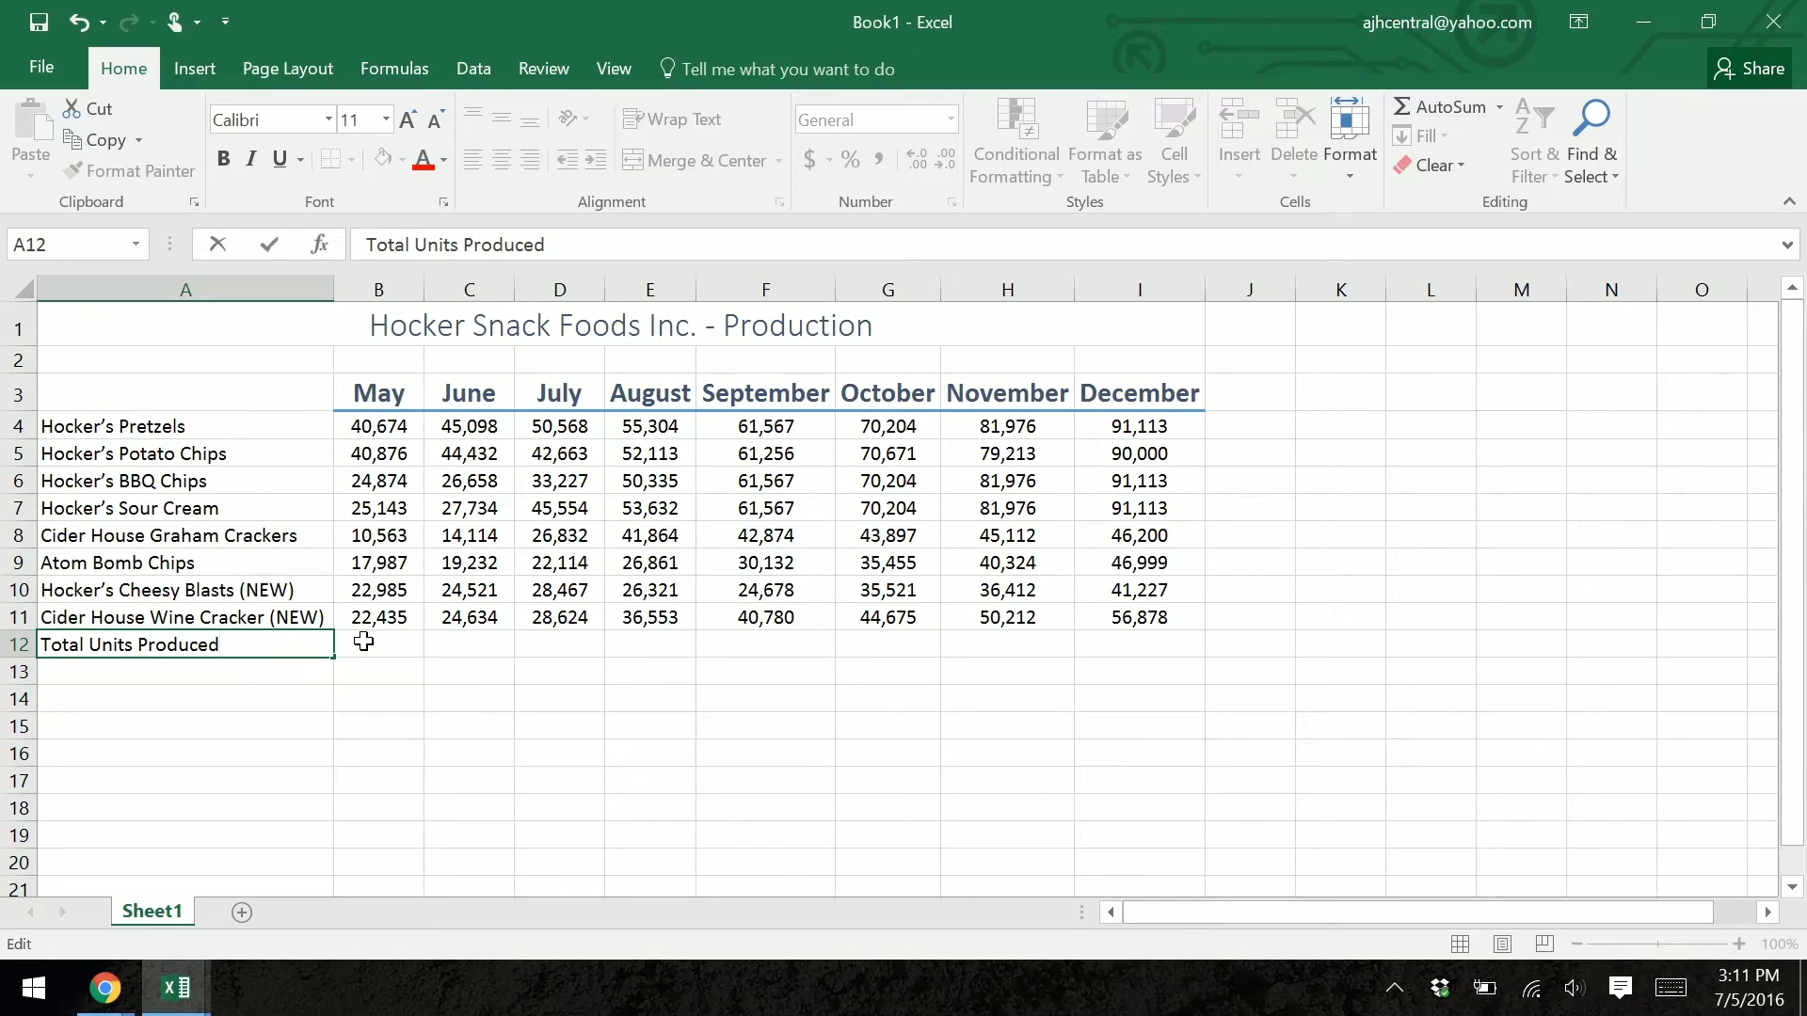
Step: Enter the label "Total Units Produced" in A12 and apply the Total cell style to A12:I12
click(301, 645)
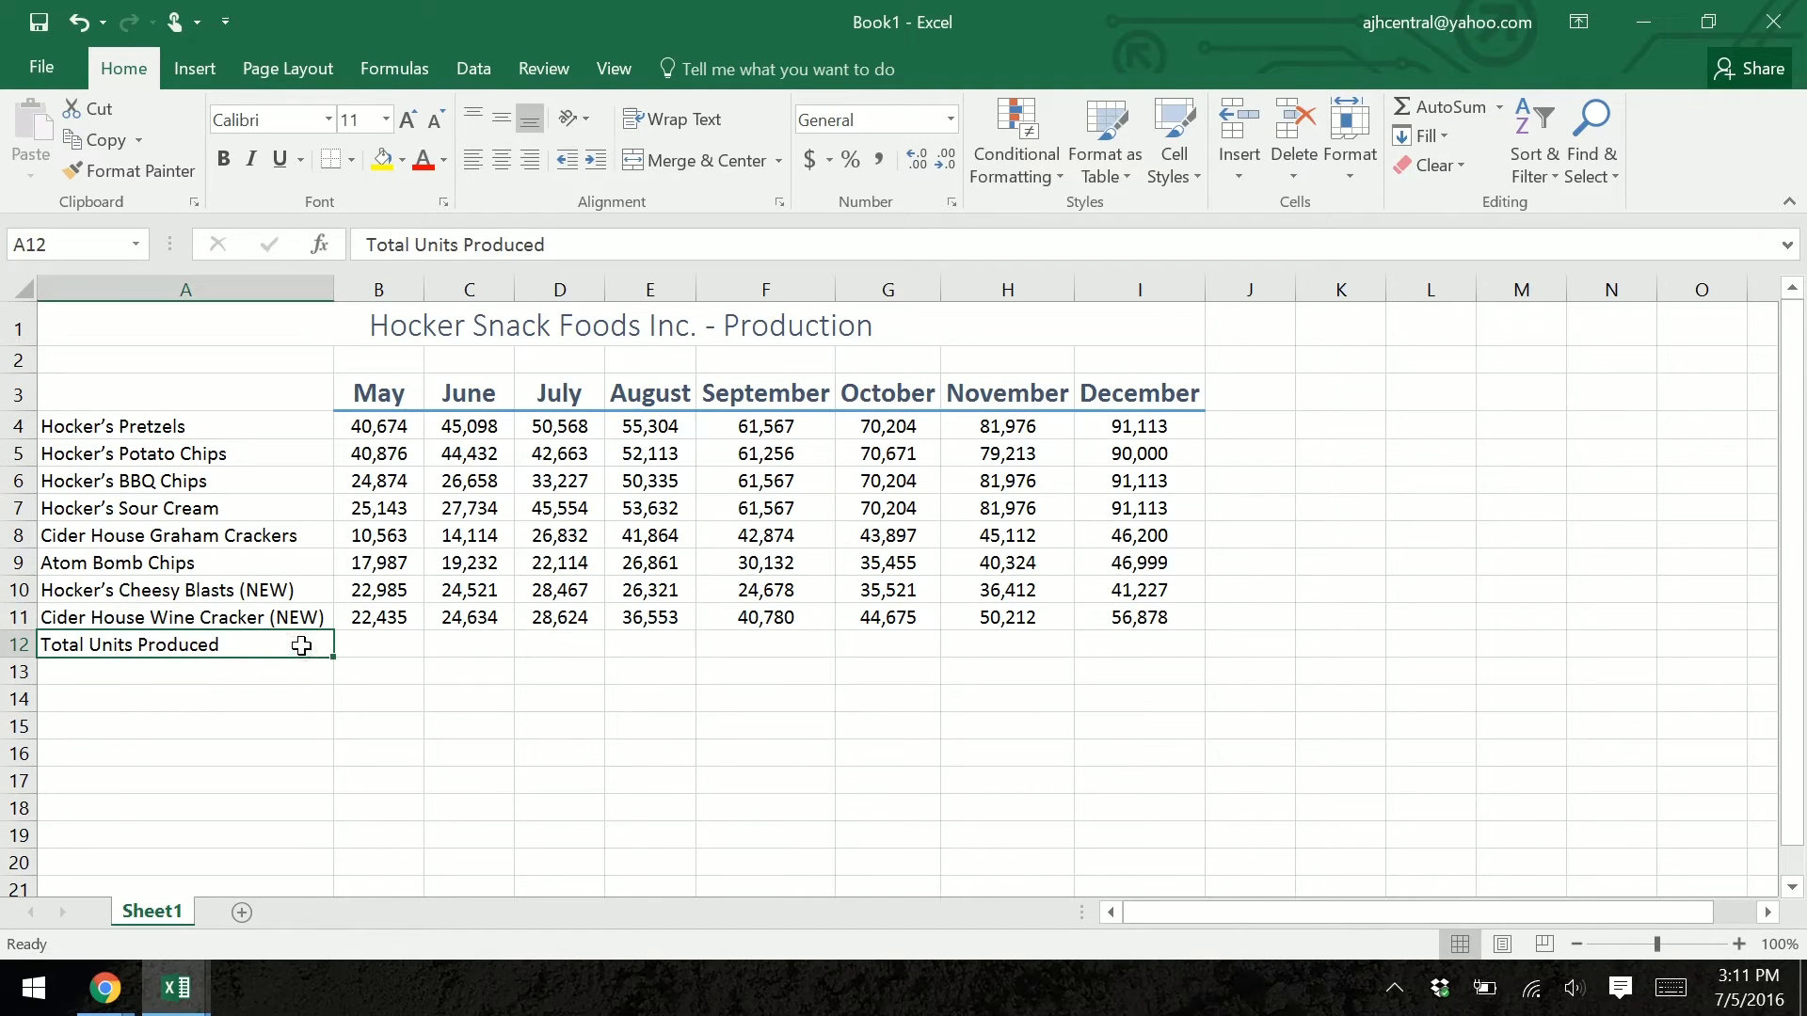
drag(301, 646, 1104, 653)
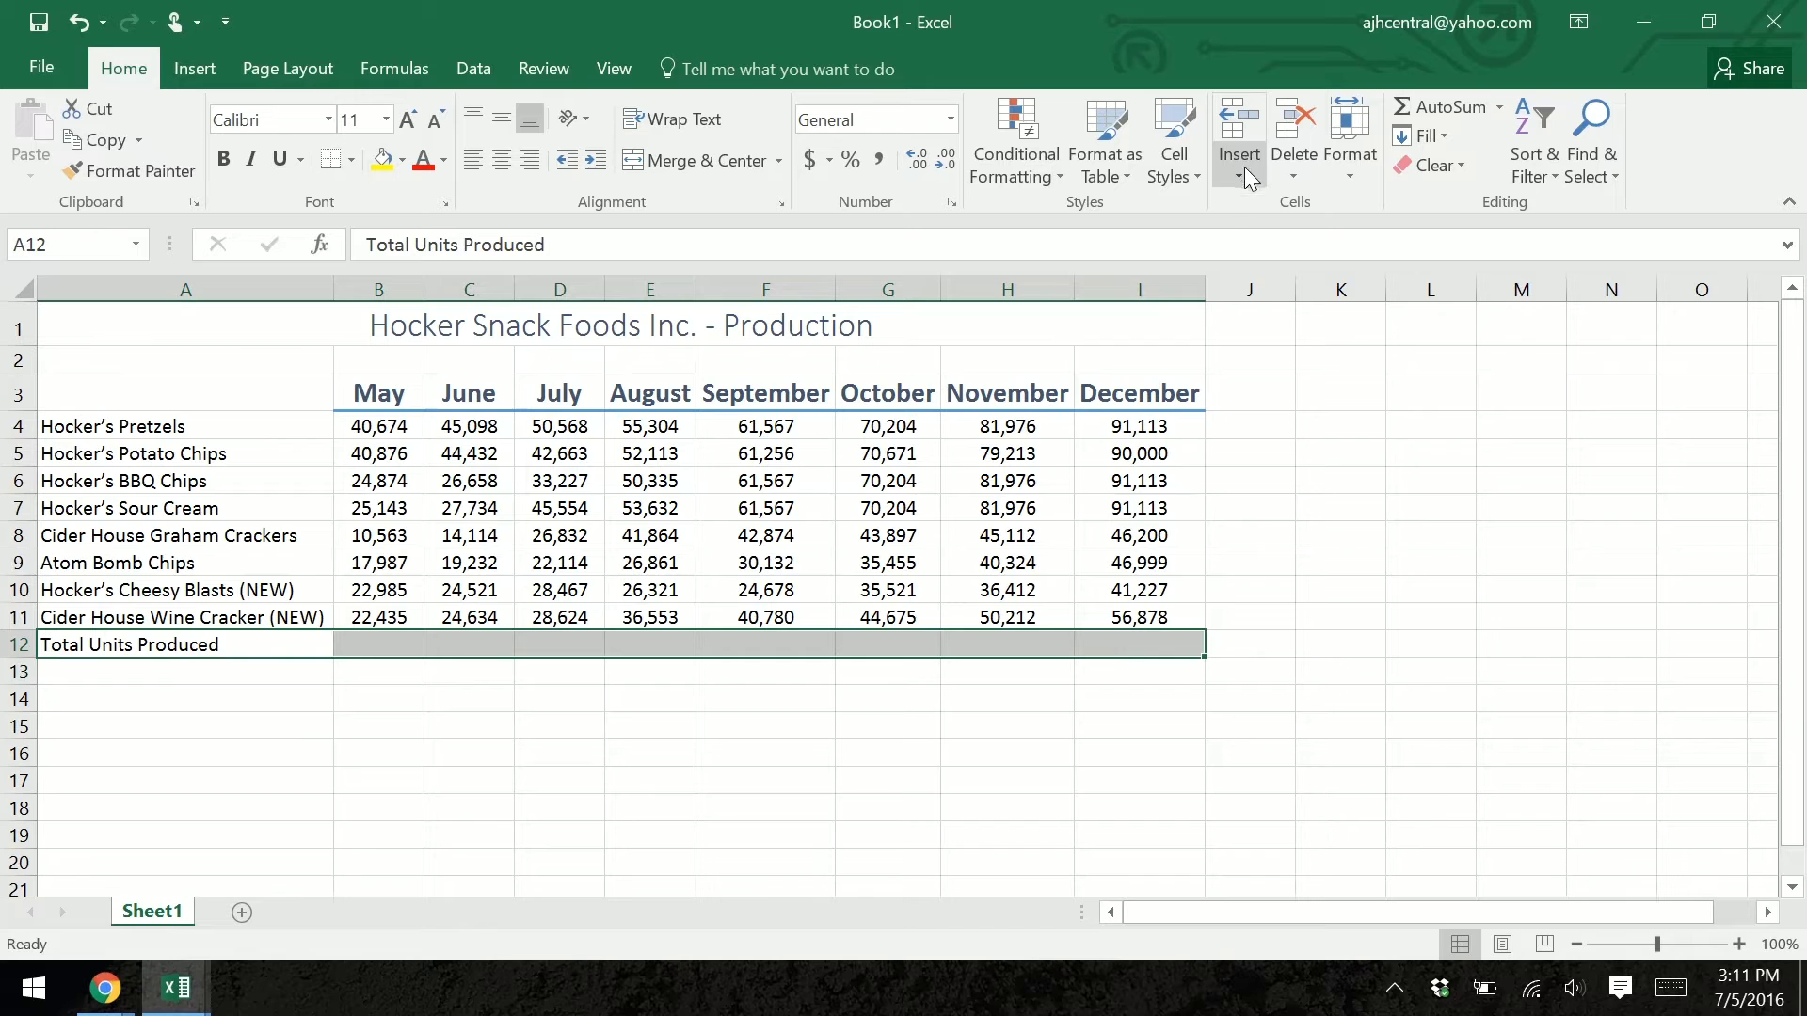
click(1181, 174)
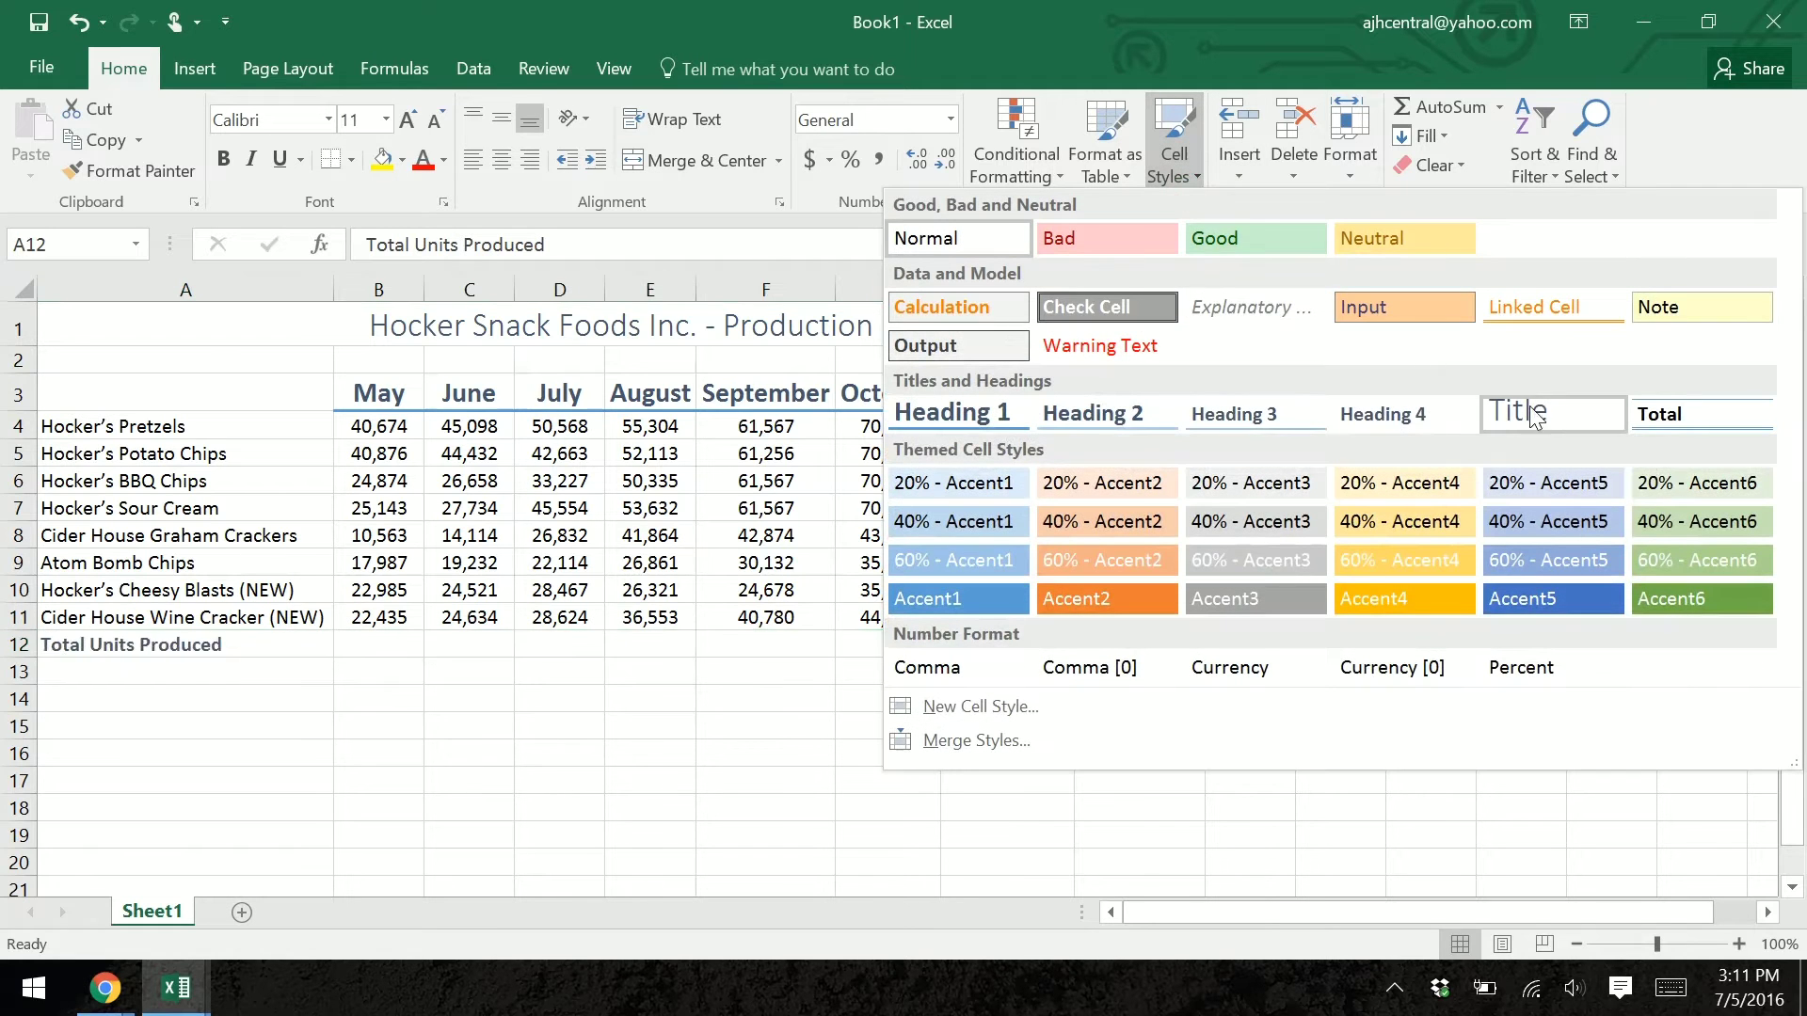
click(1643, 414)
click(1082, 720)
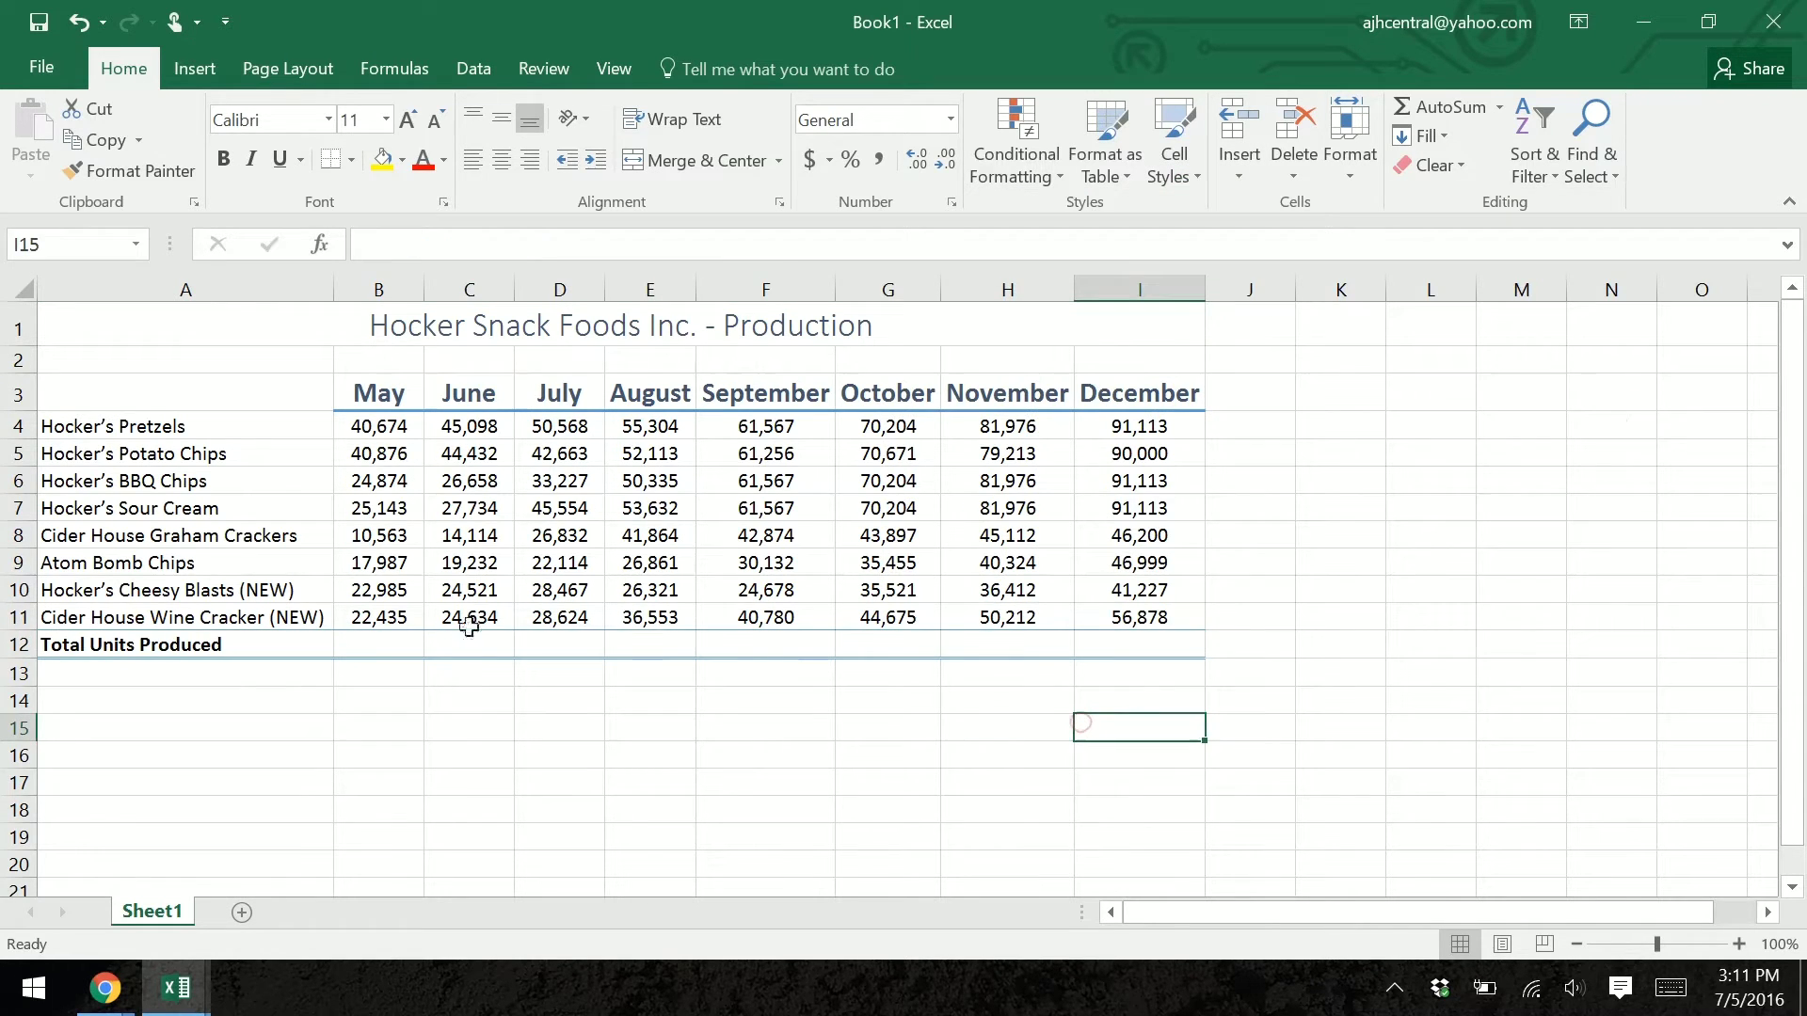
Step: Enter the formula =(B4+B5+B6+B7+B8+B9+B10+B11) in B12 to add up the May production figures
click(360, 649)
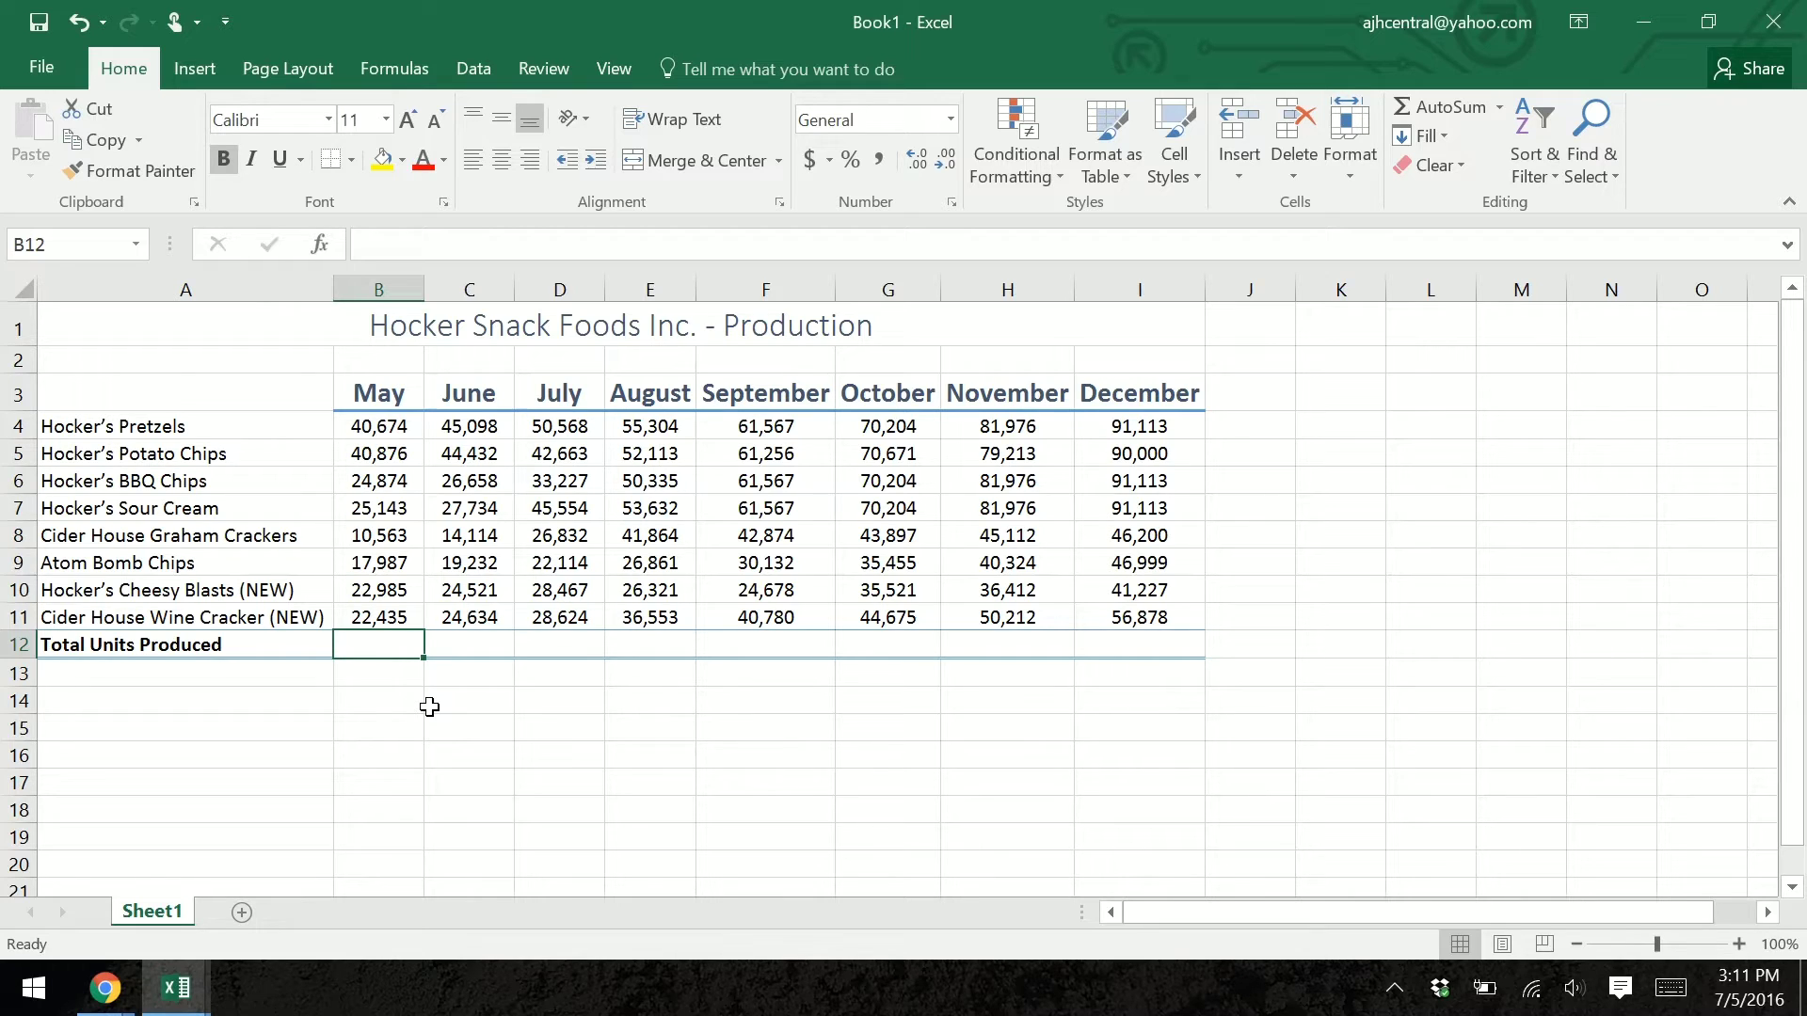
text(=)
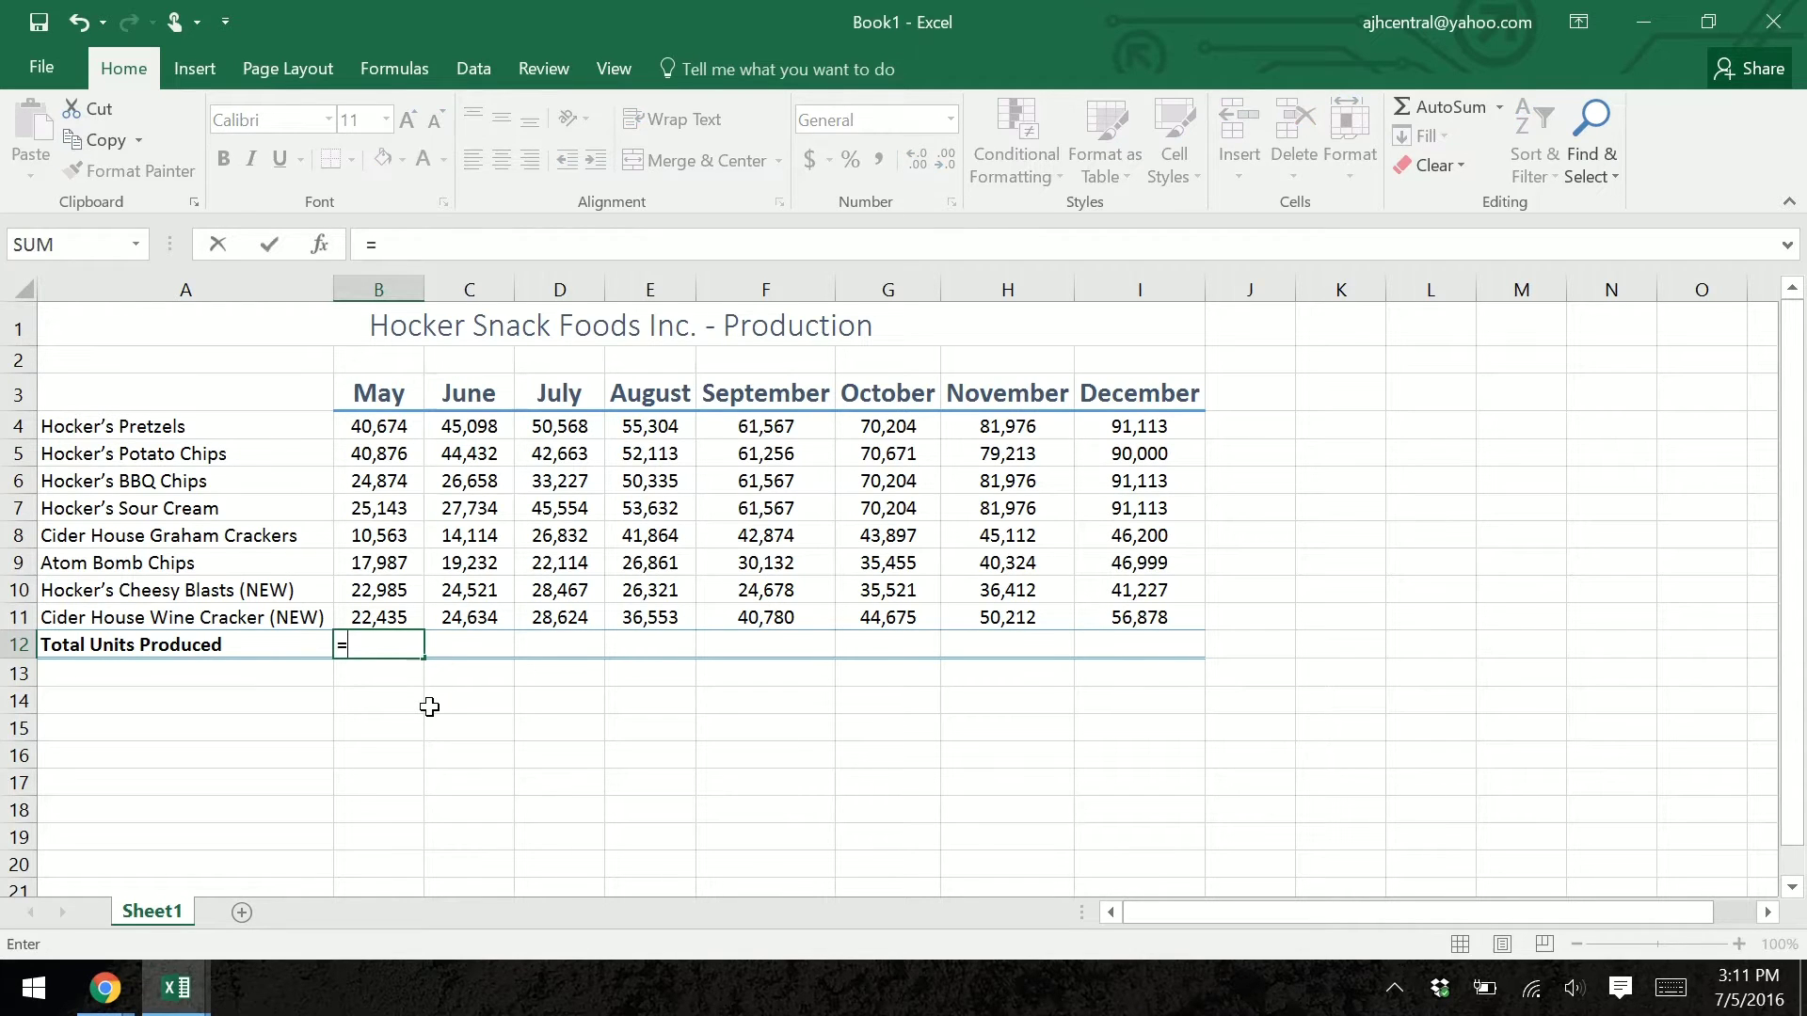
text(()
click(392, 434)
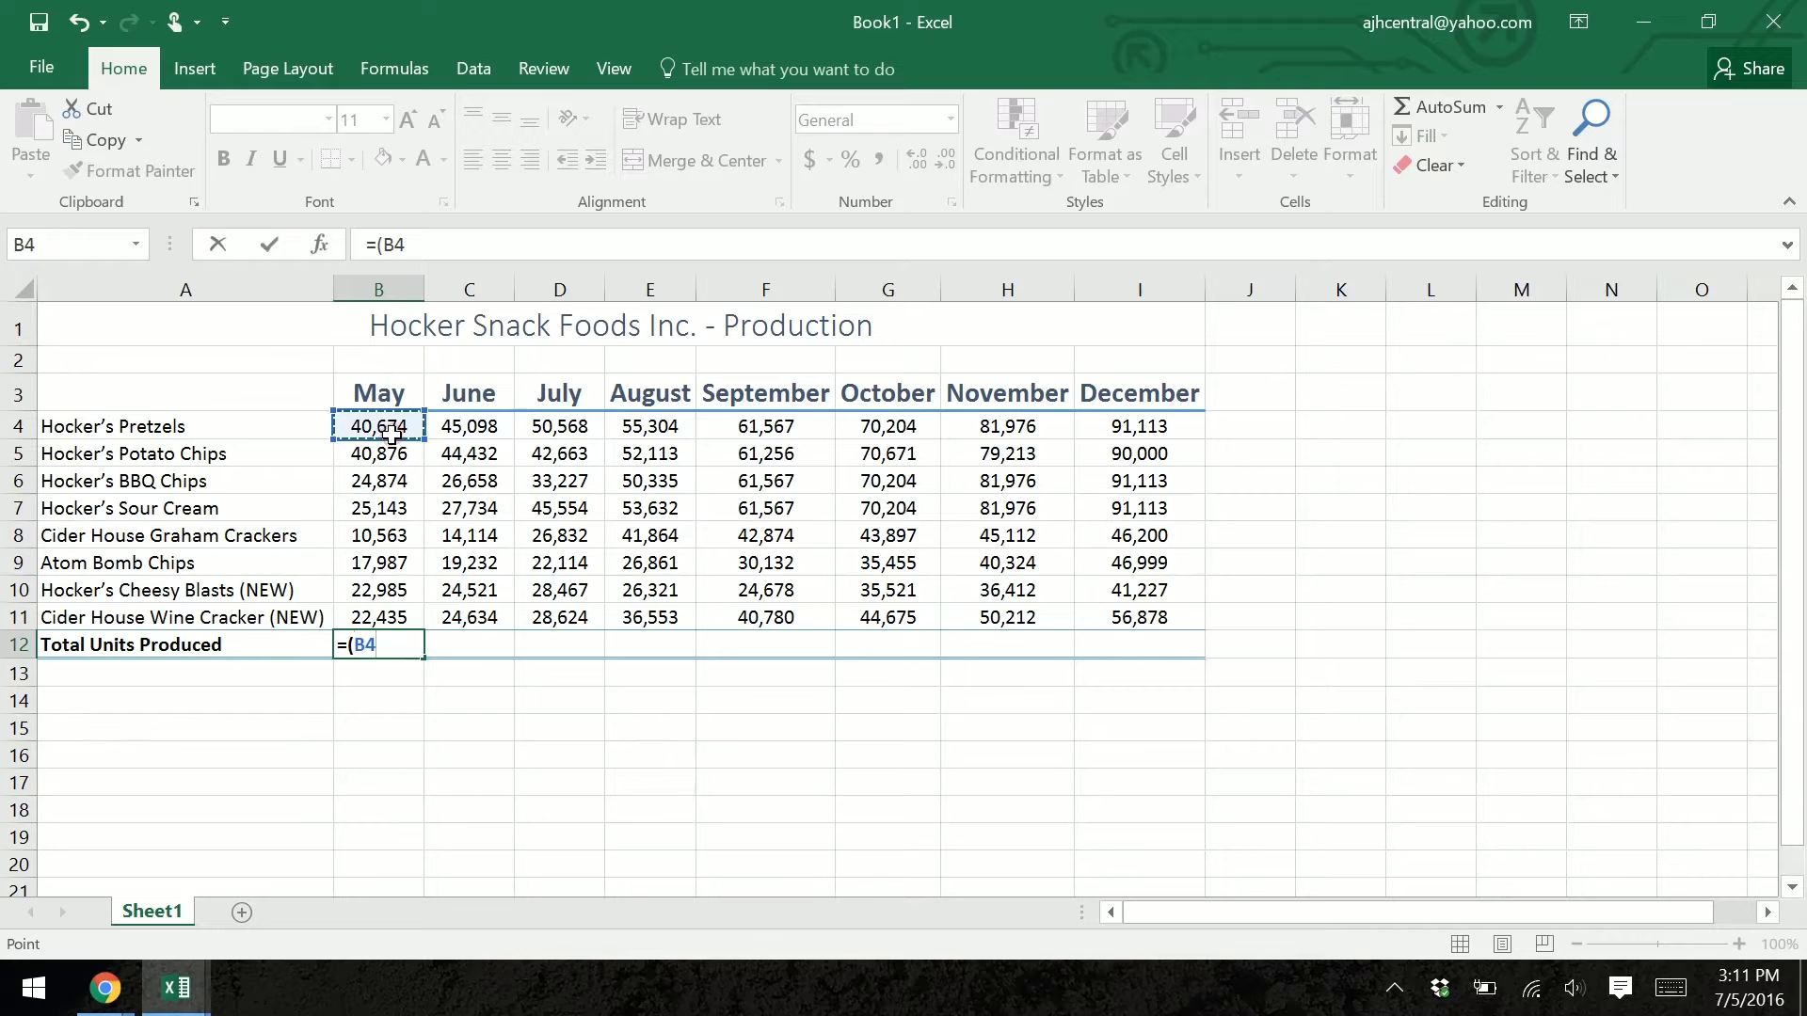
text(+)
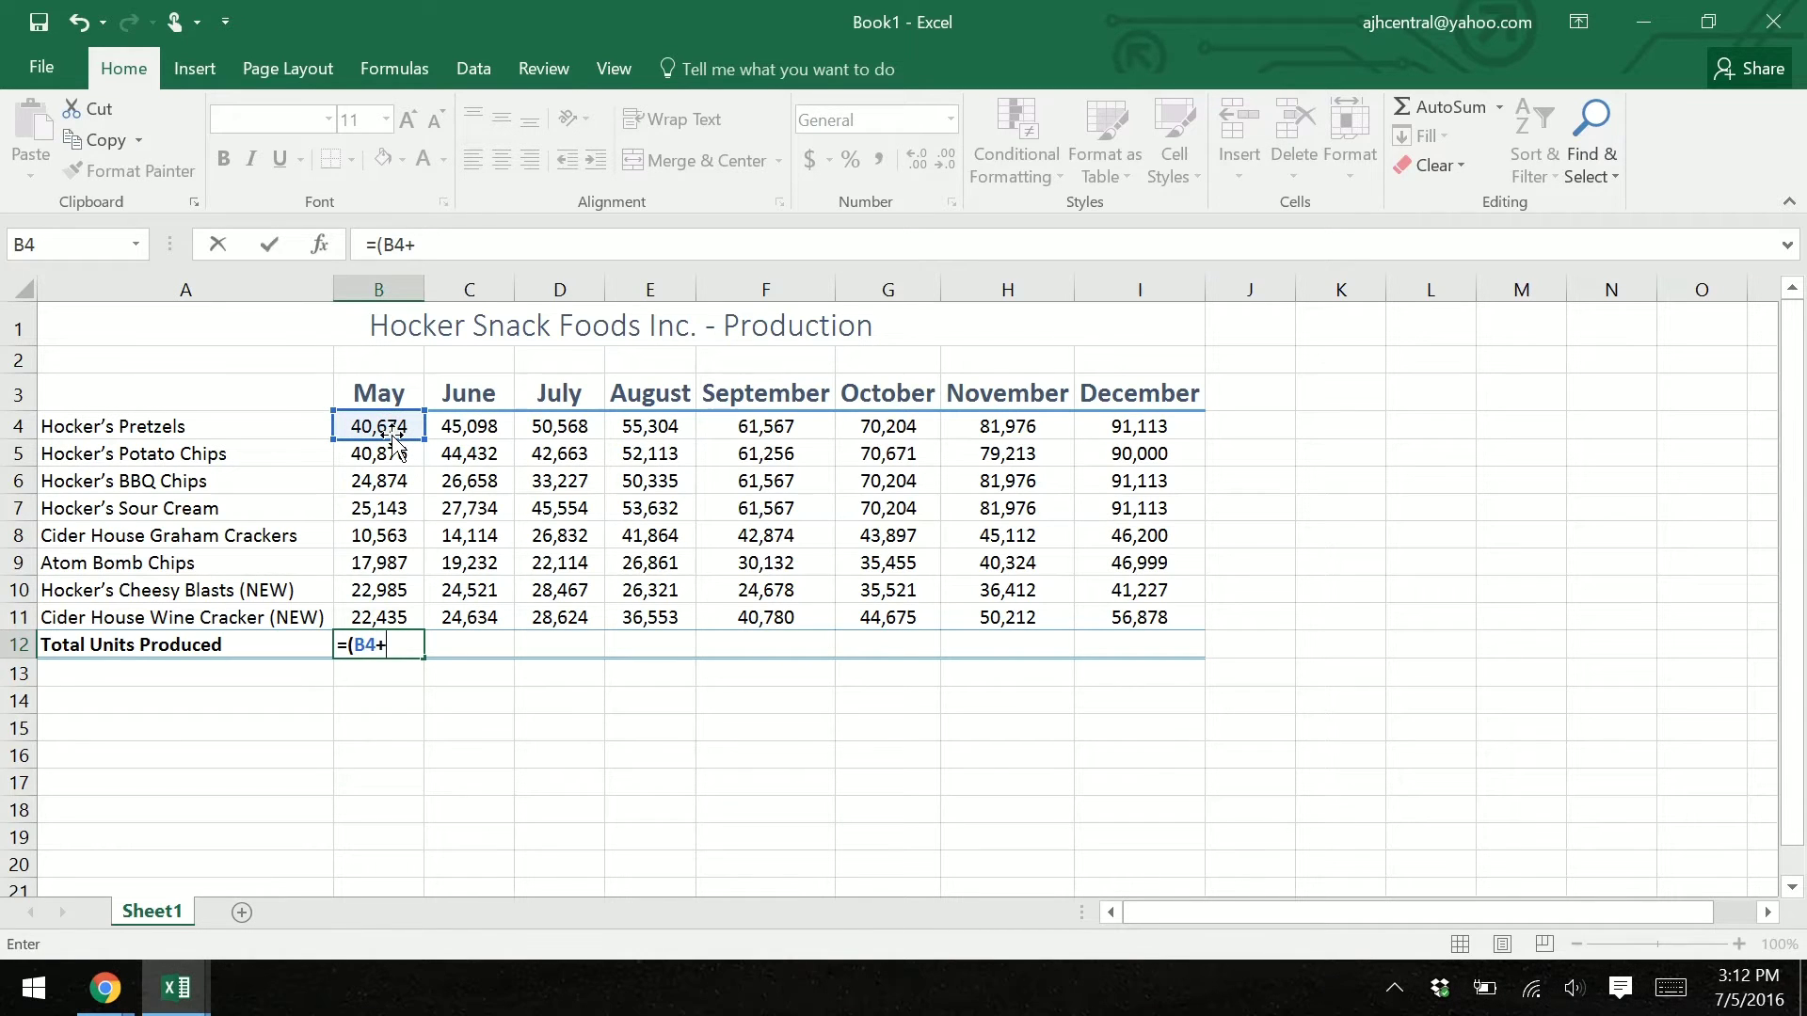
click(386, 455)
text(+)
mouse_move(389, 480)
mouse_down()
mouse_move(390, 504)
mouse_move(394, 482)
mouse_up()
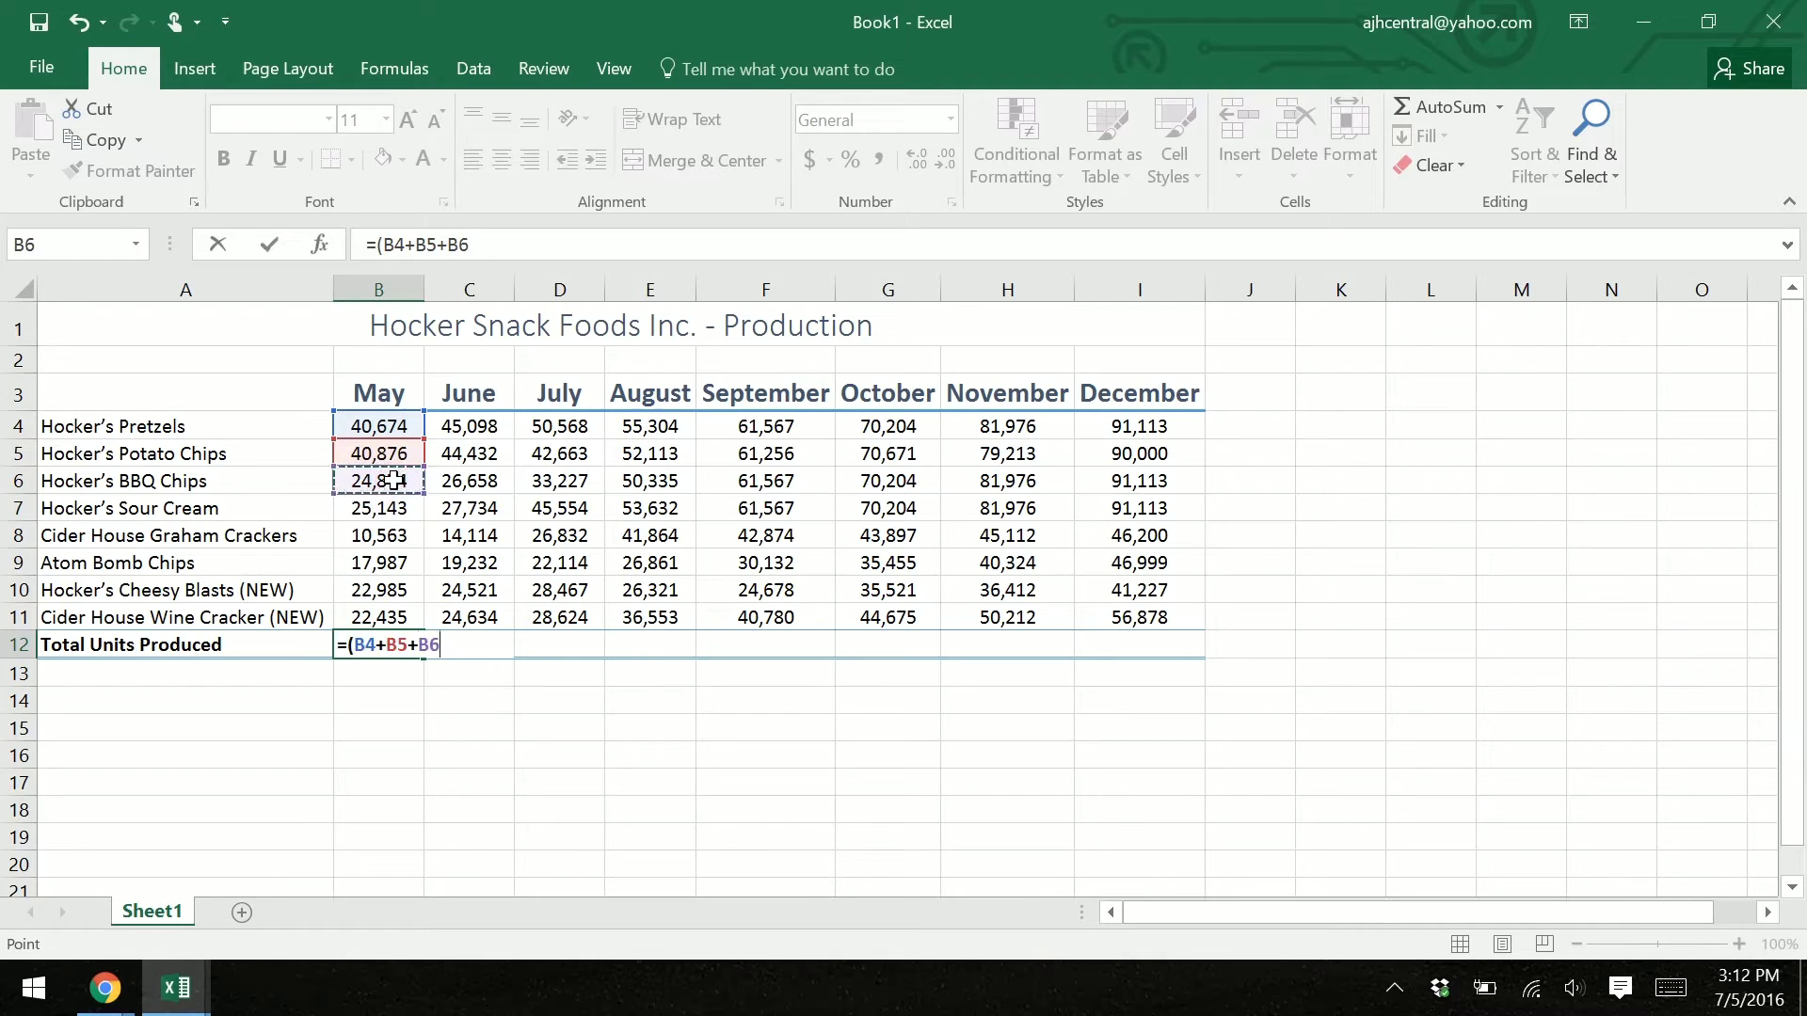
text(+)
click(402, 511)
text(+)
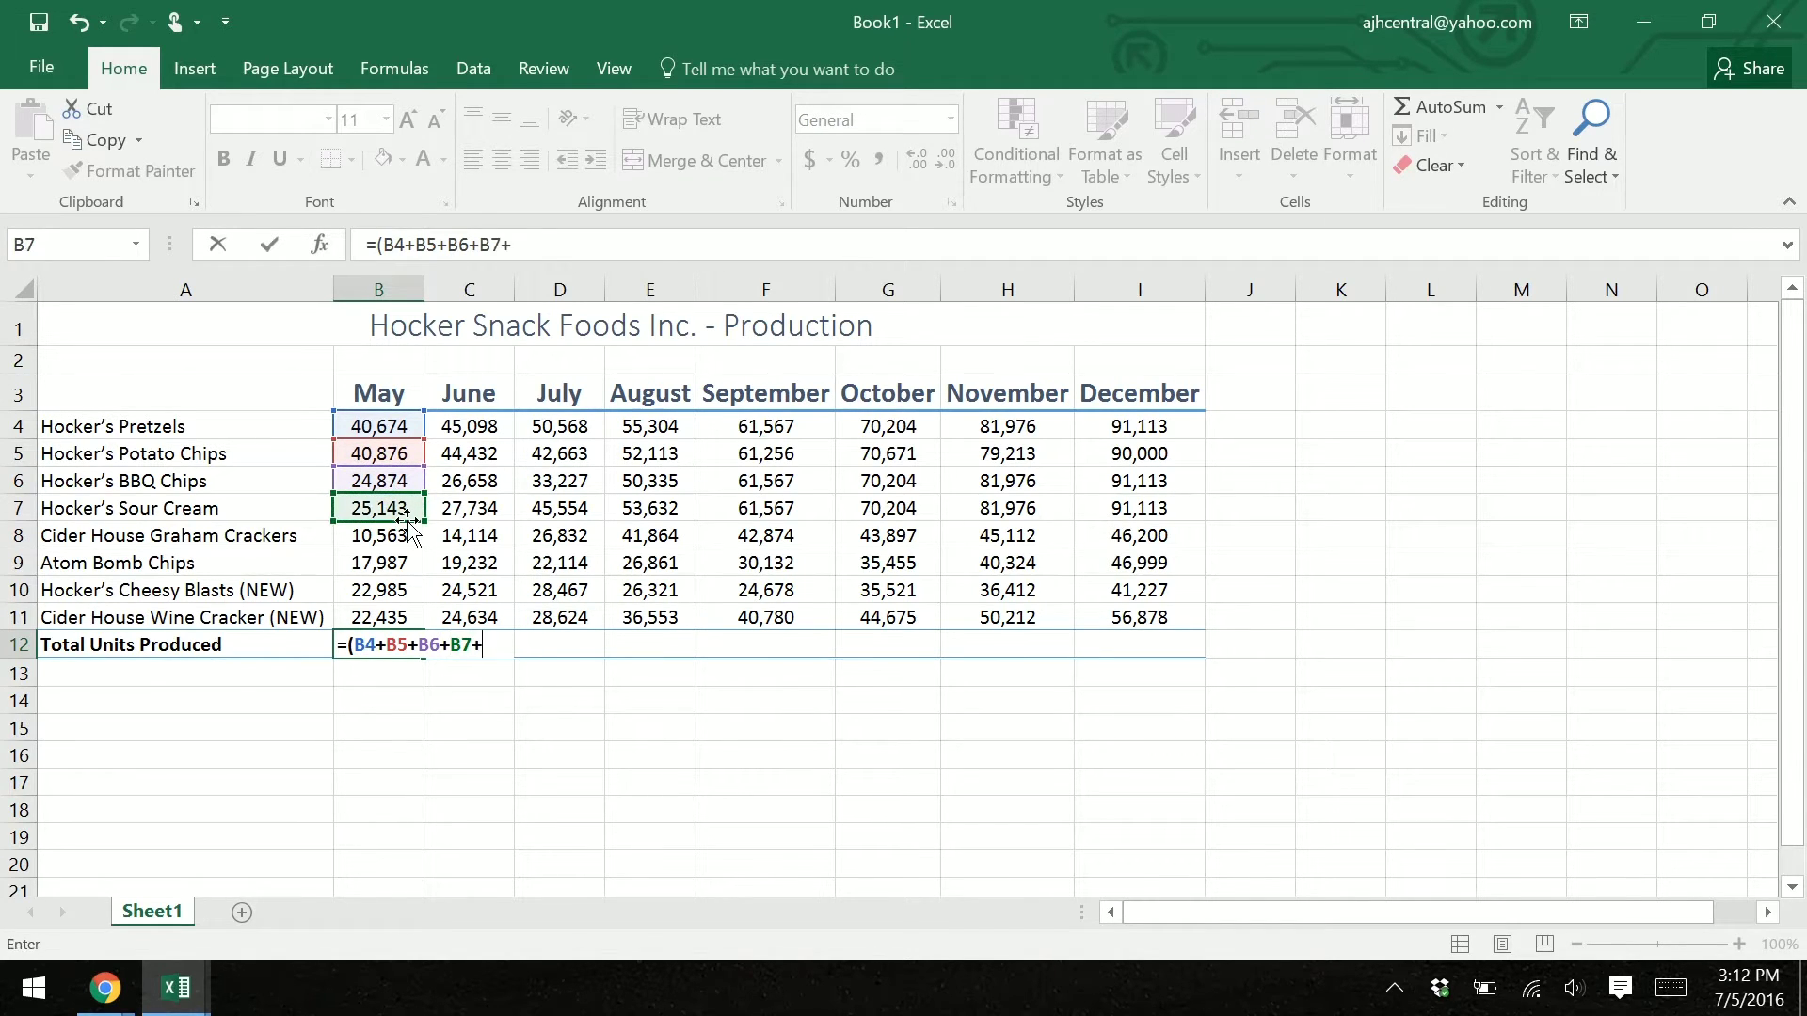
click(390, 537)
text(+)
click(376, 561)
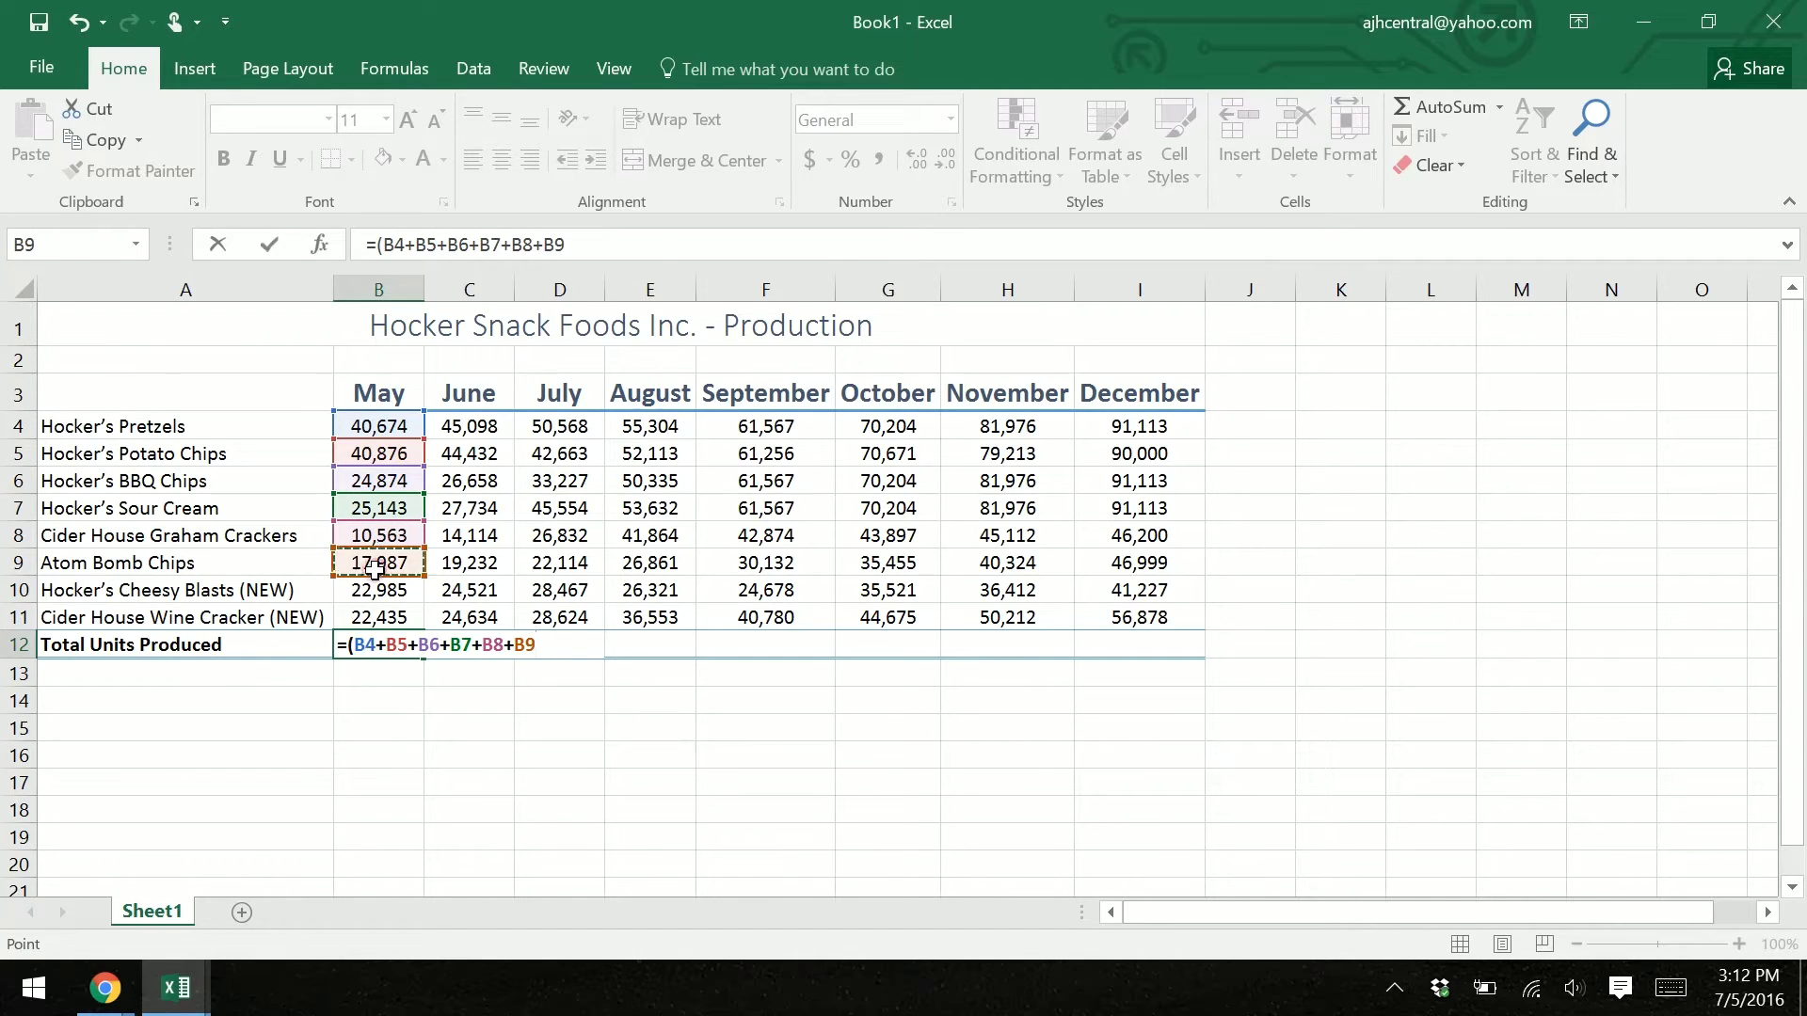
text(+)
click(392, 591)
text(+)
click(391, 618)
text(+)
key(BackSpace)
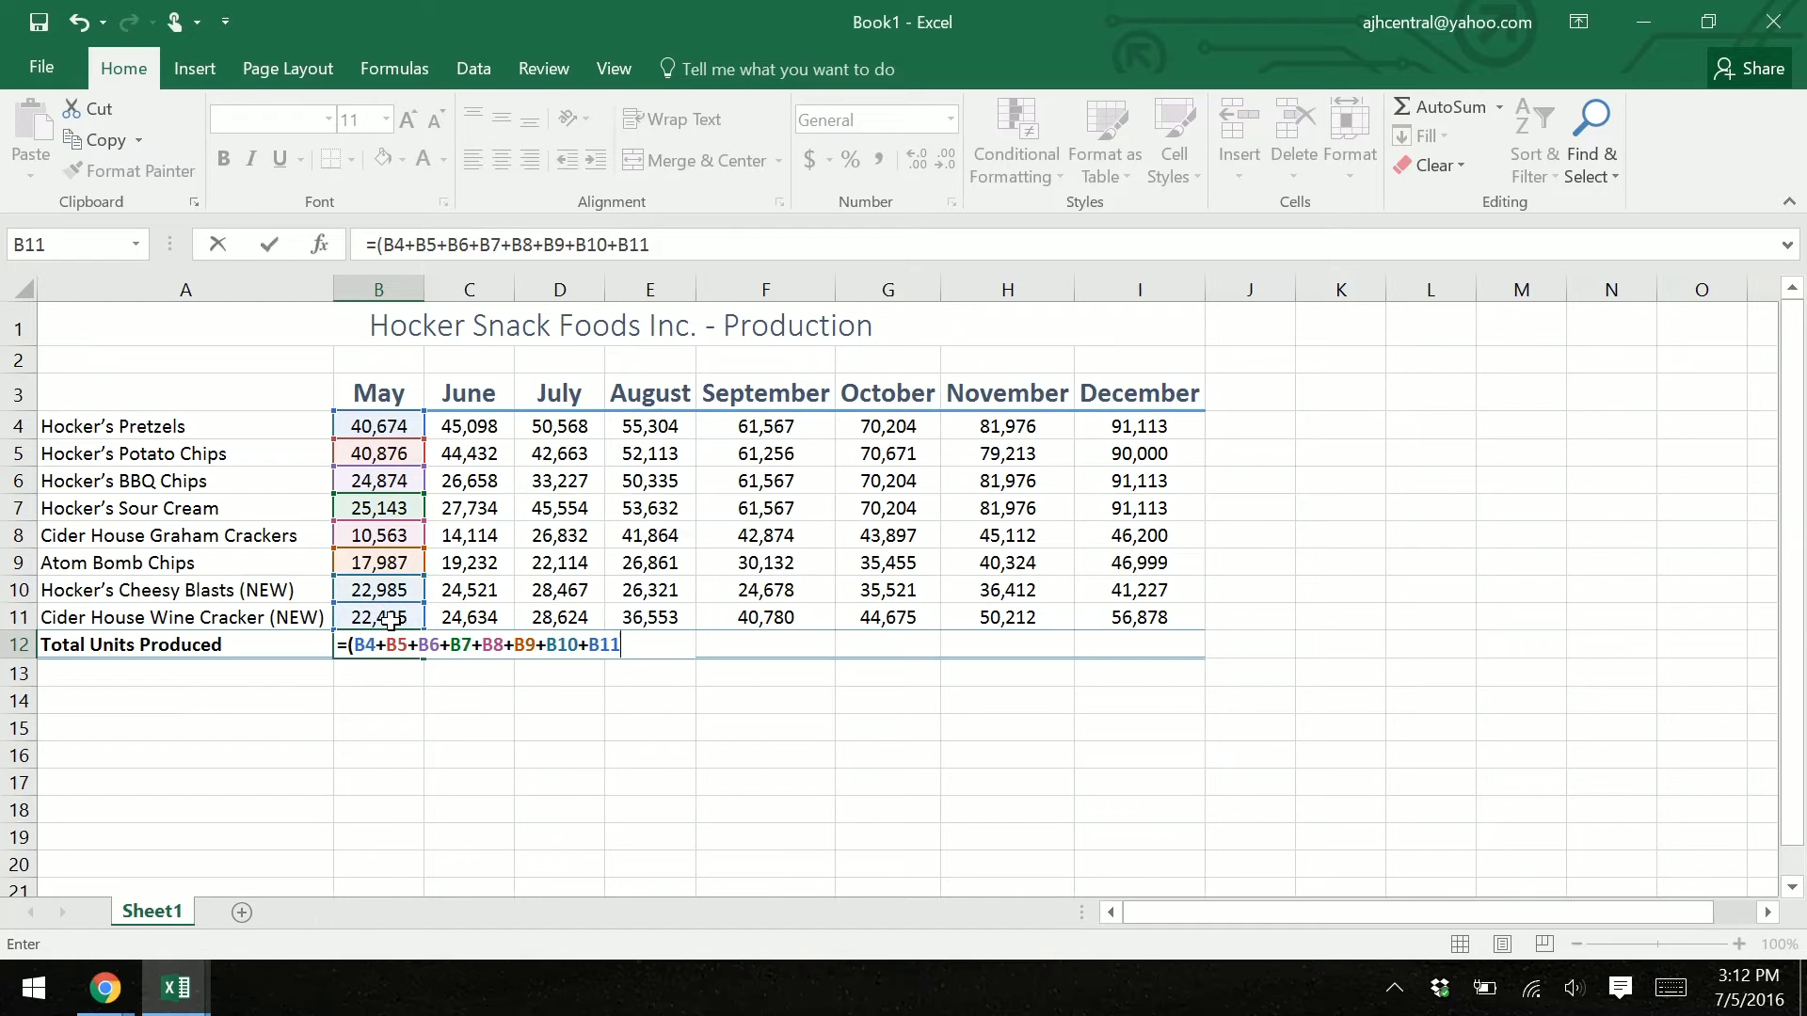
text())
key(Return)
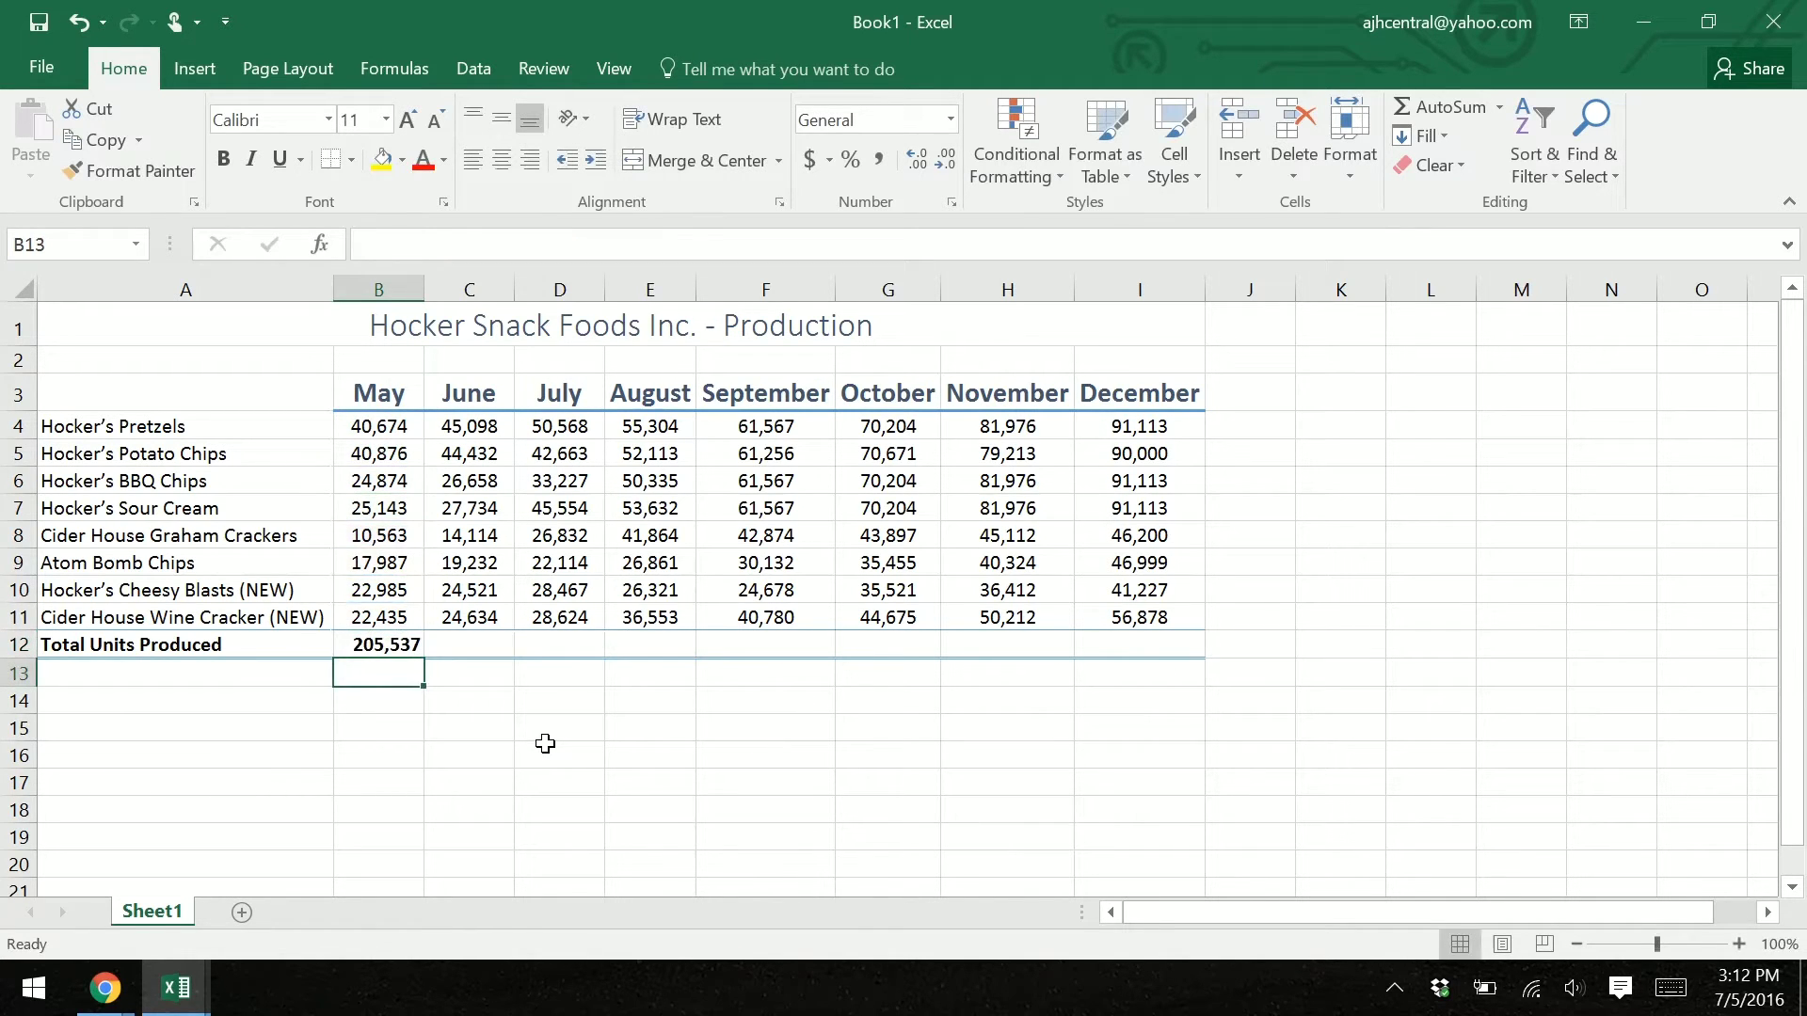
Step: Copy the B12 total formula across to I12 and center the totals in B12:I12
click(395, 645)
click(482, 650)
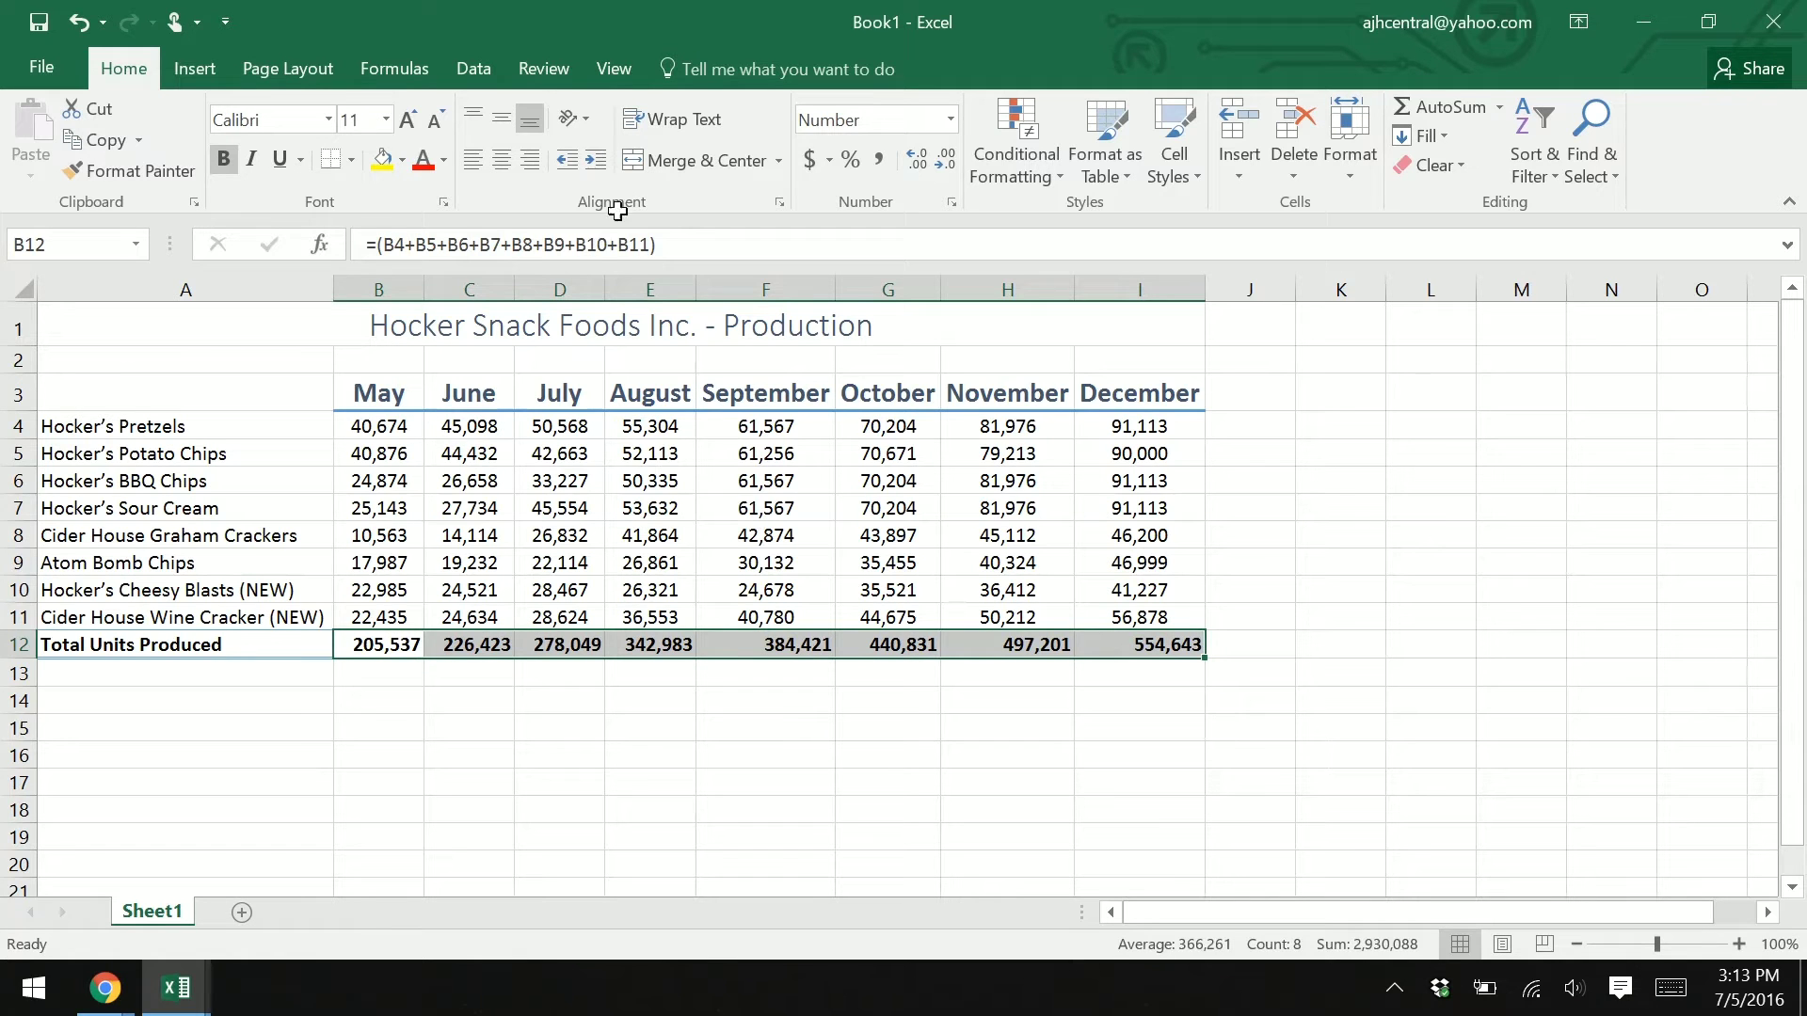
click(503, 160)
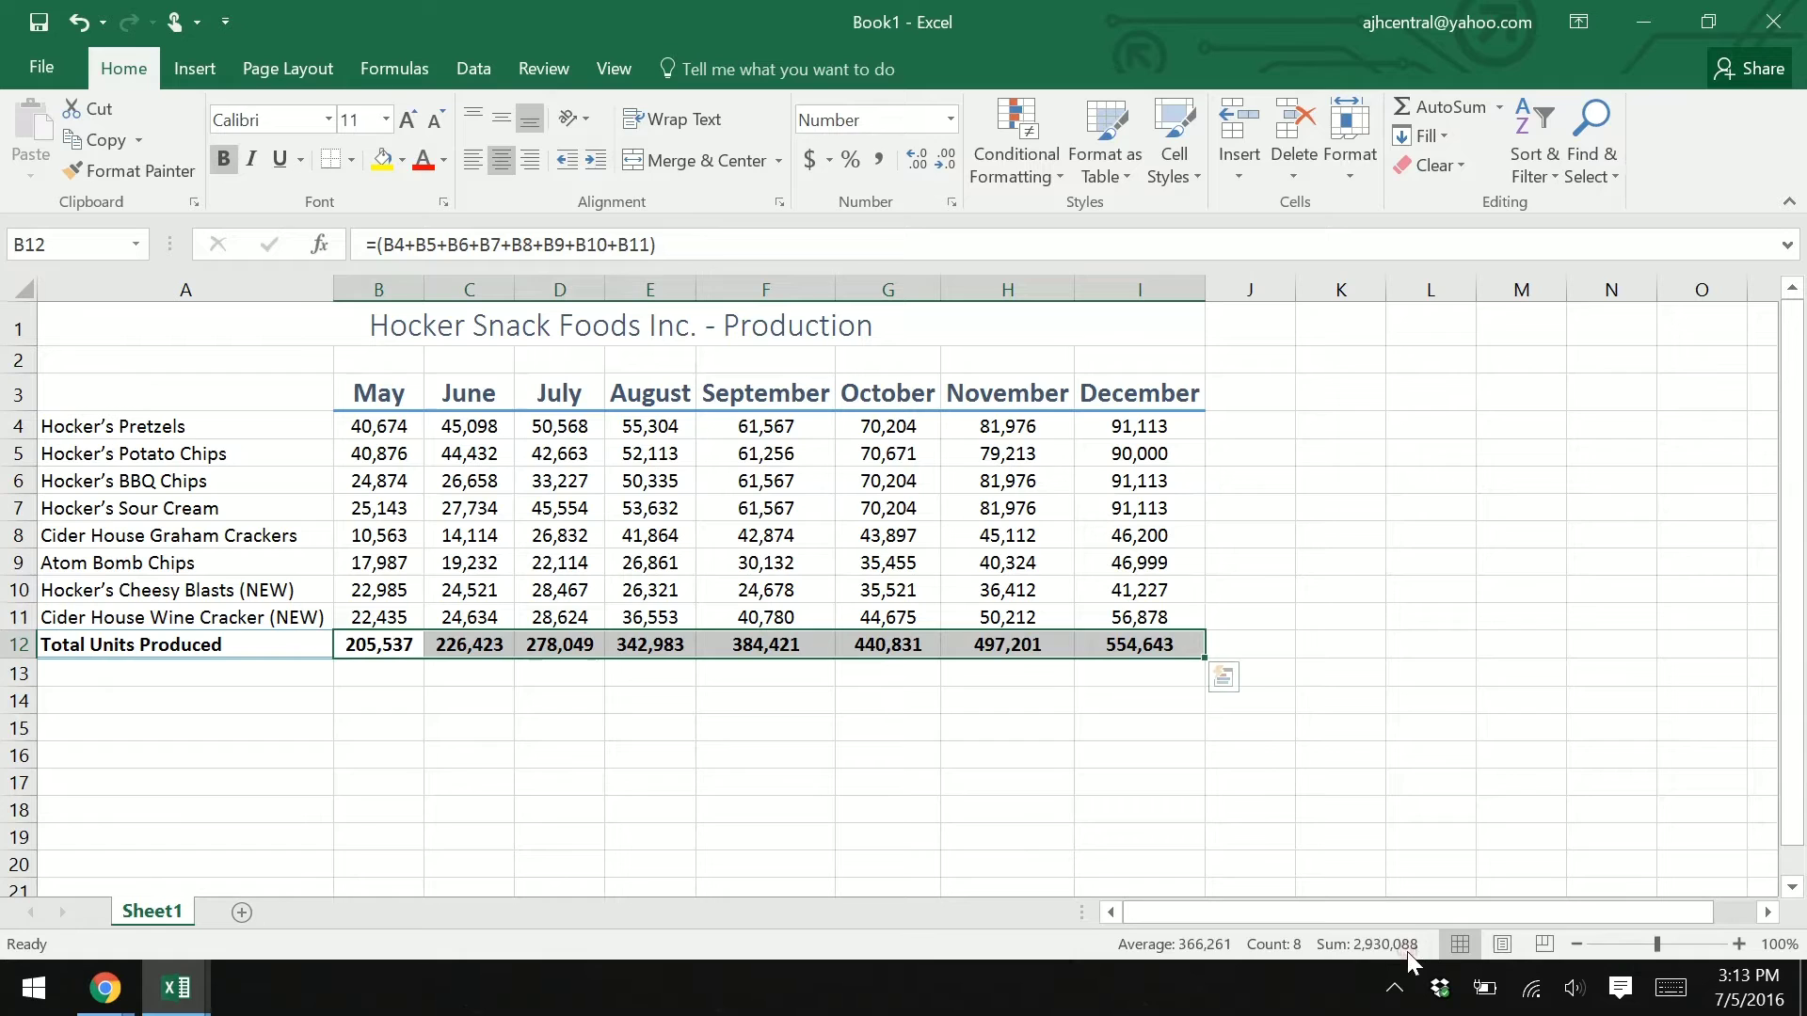
click(1083, 807)
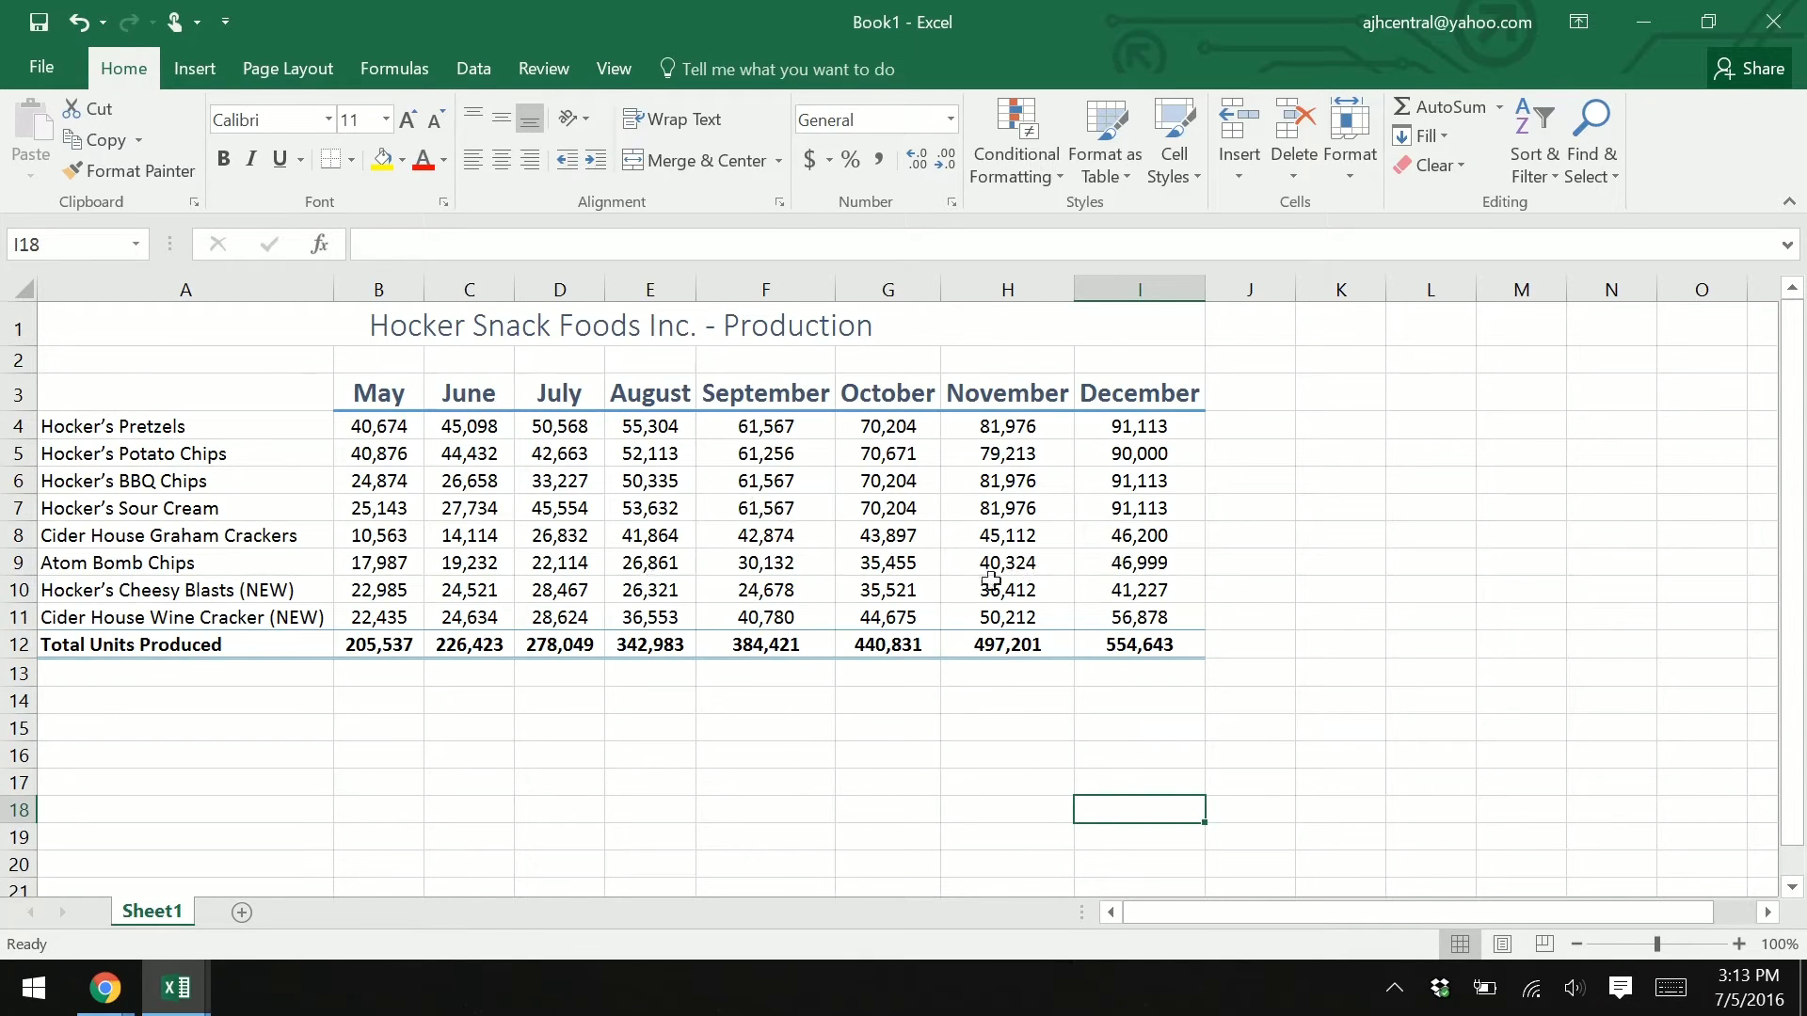
Step: Add the column heading "Total" in J3 beside the December heading
click(1239, 437)
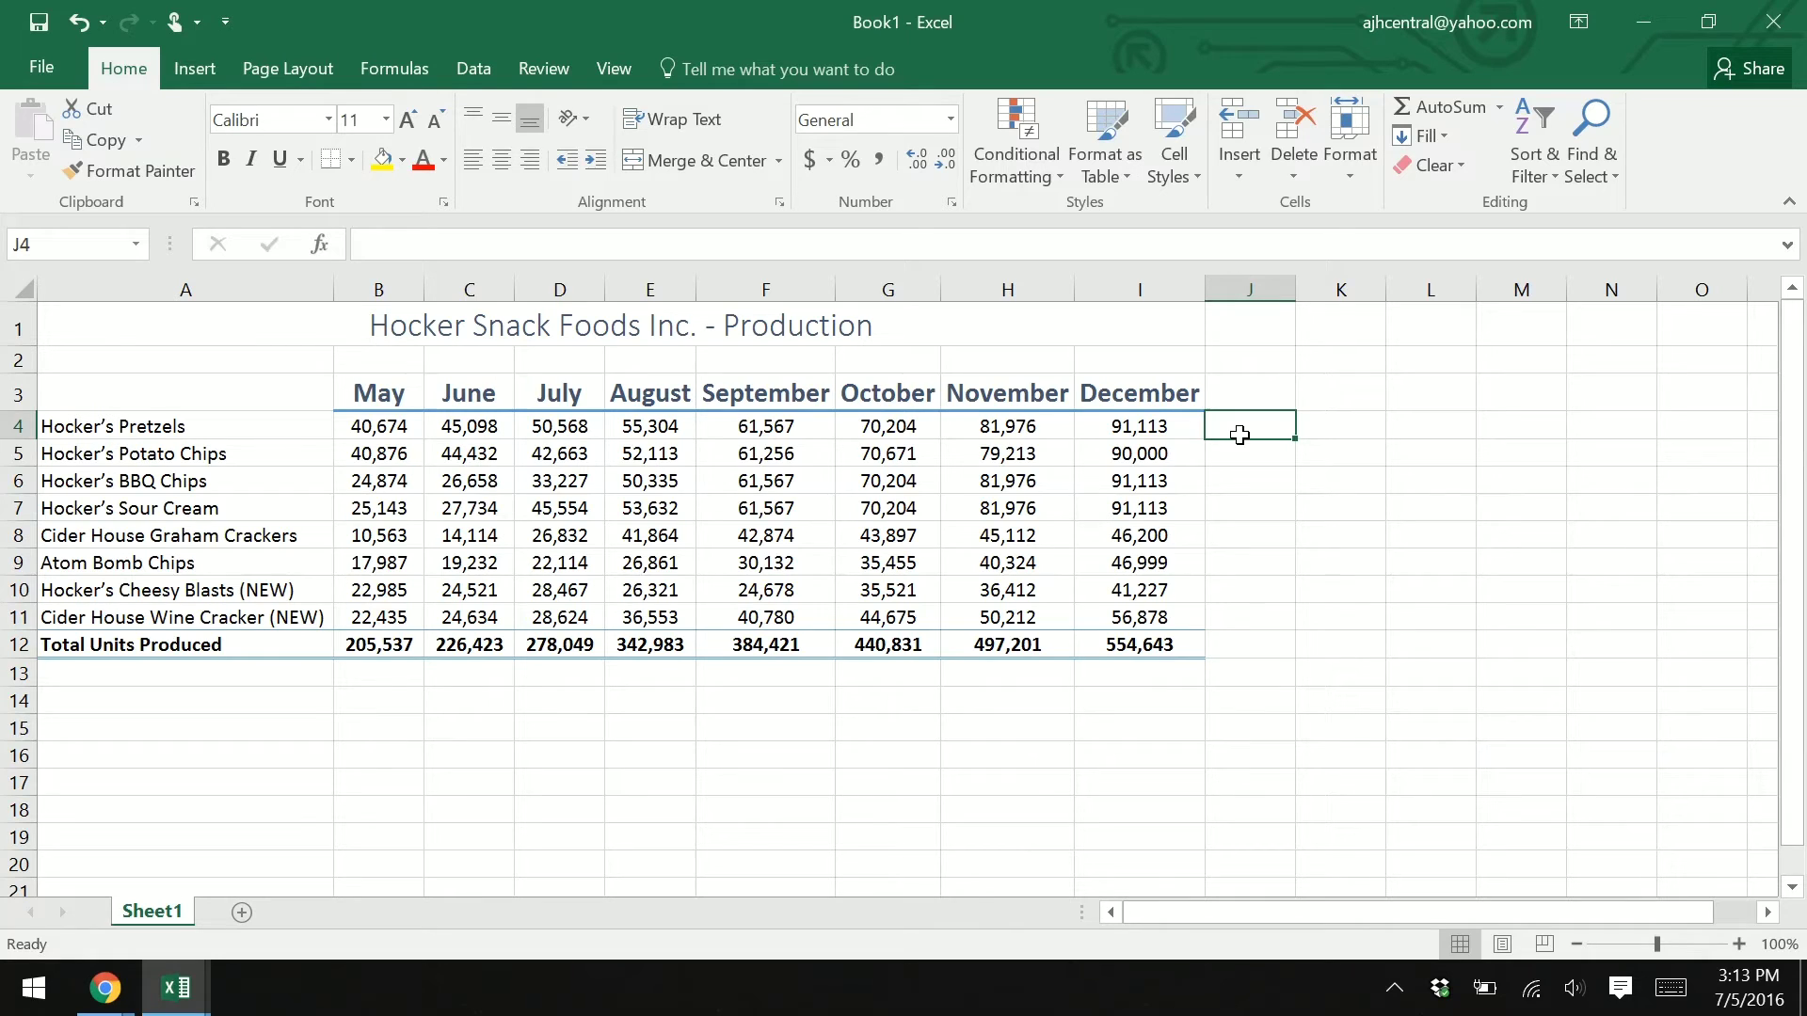
click(1242, 396)
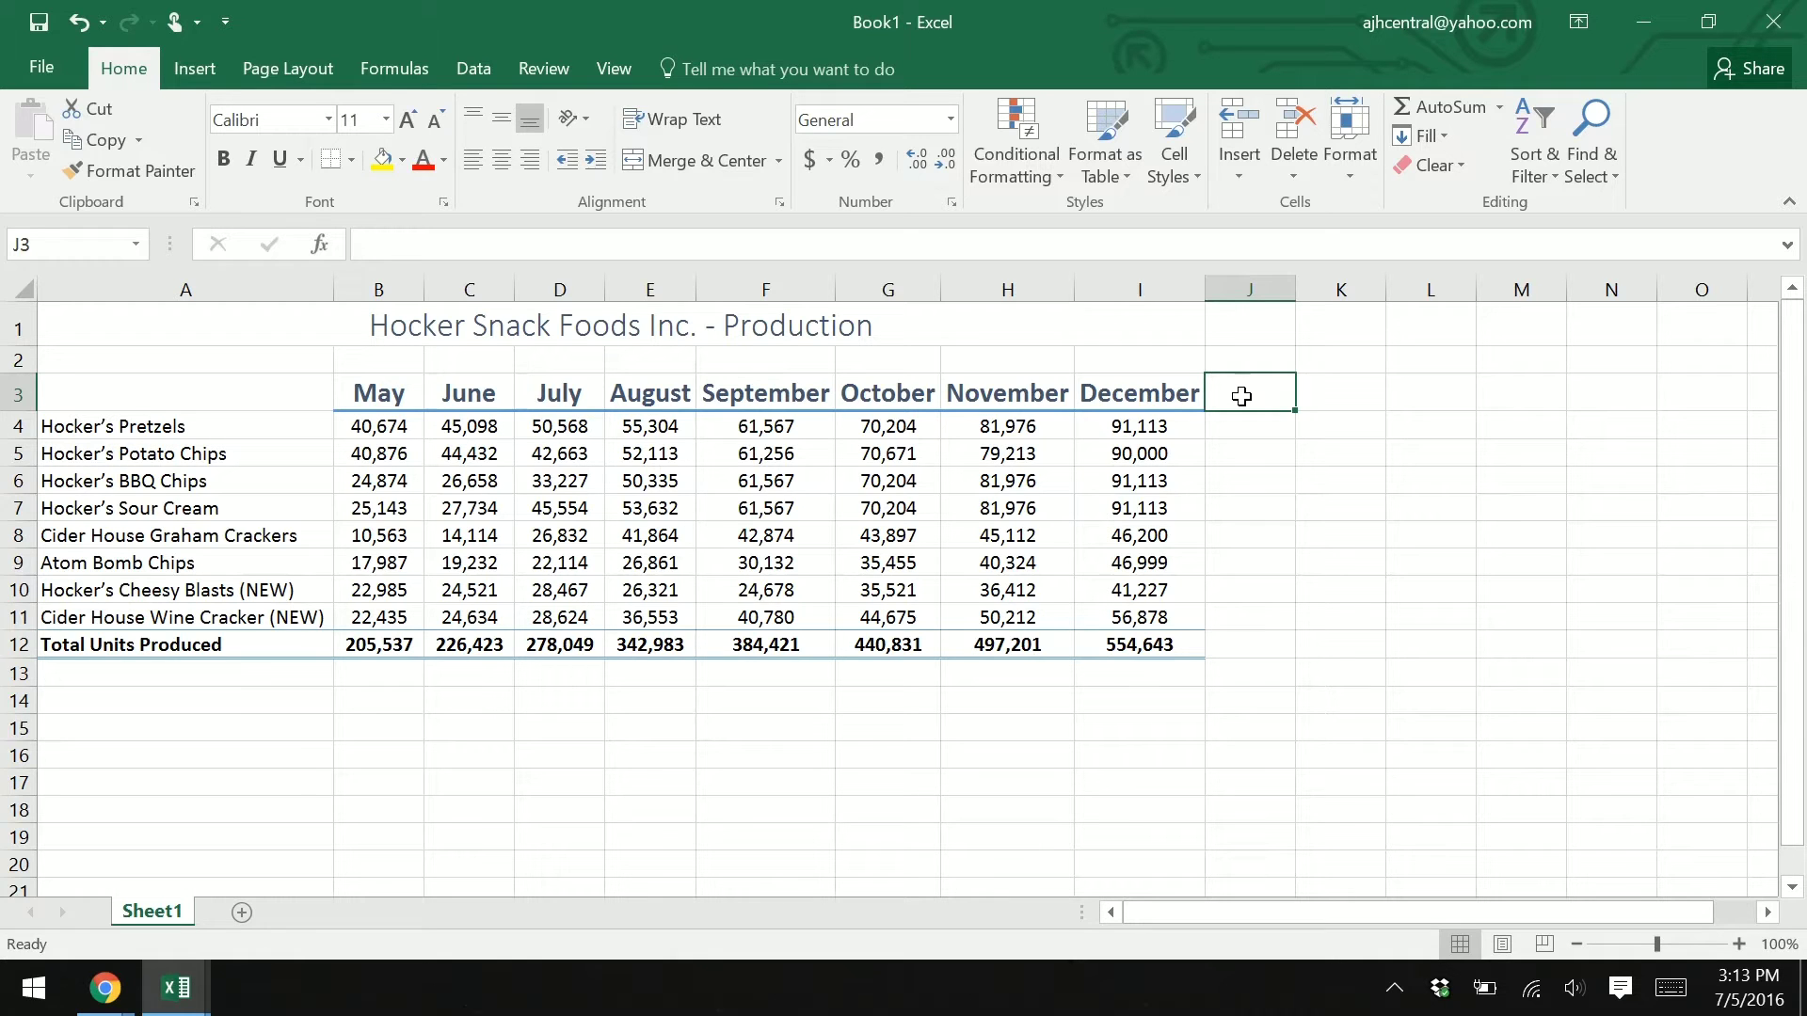
text(Total)
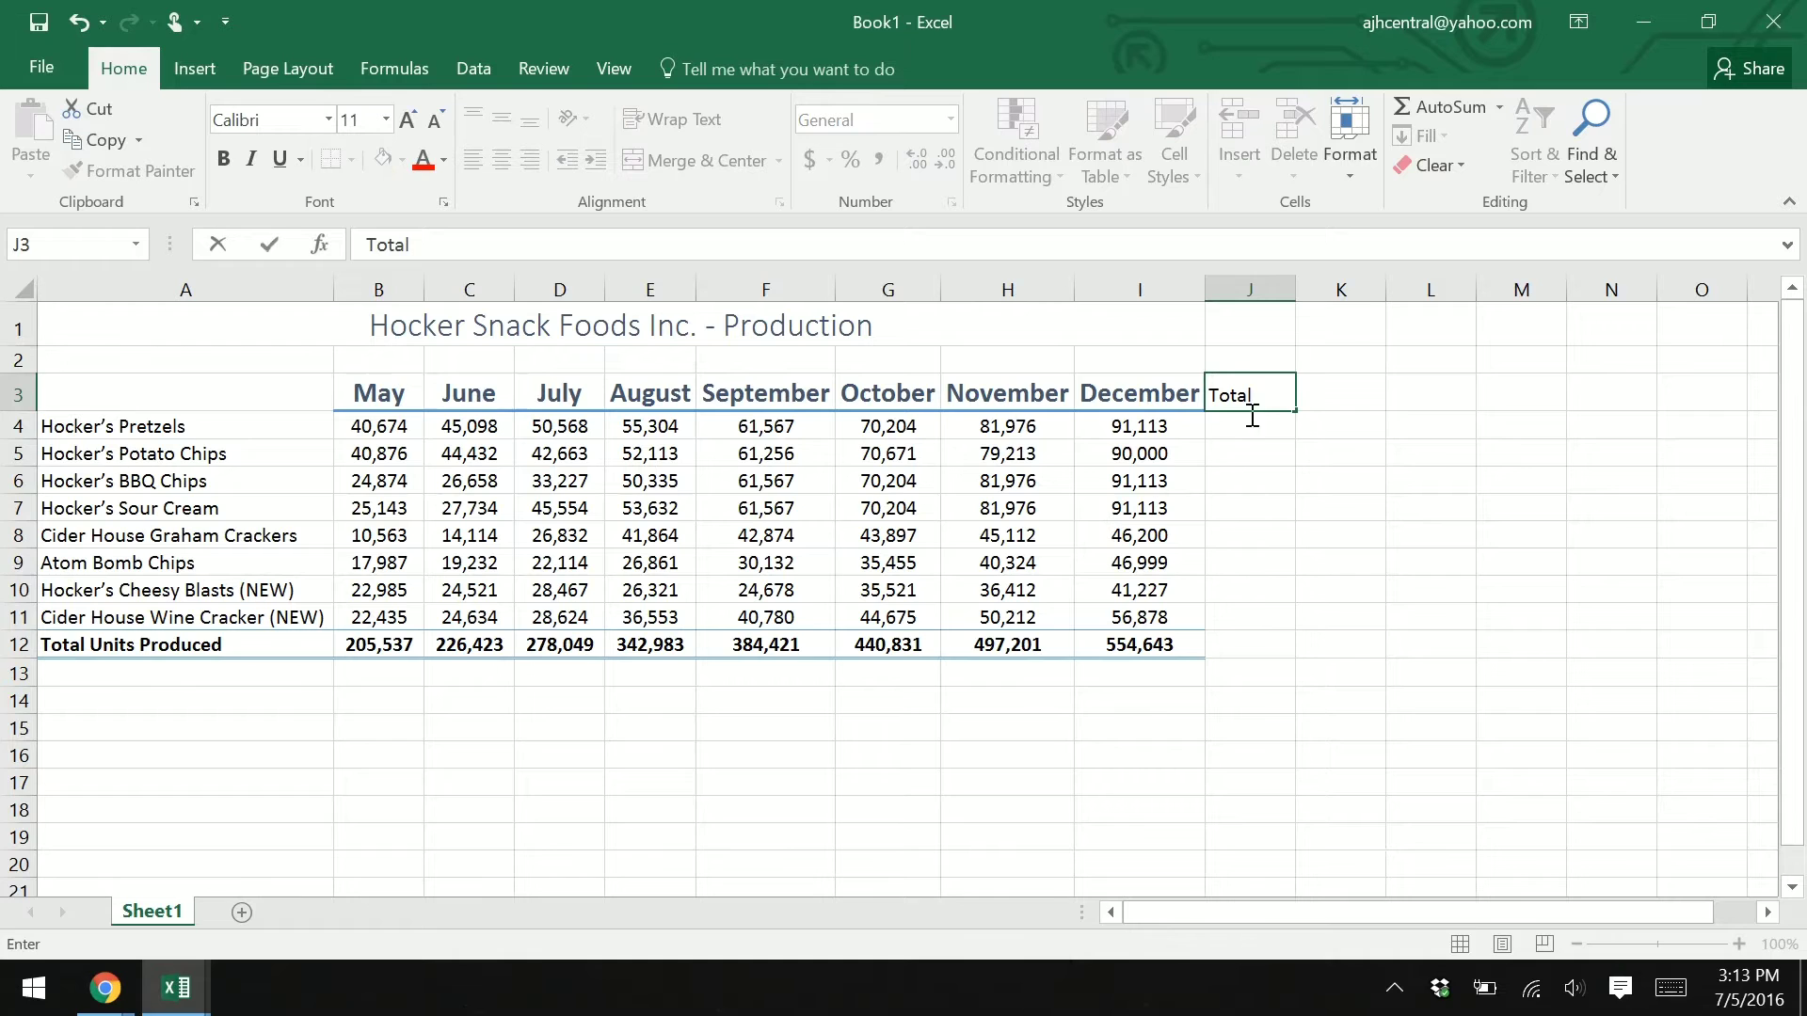
click(1257, 423)
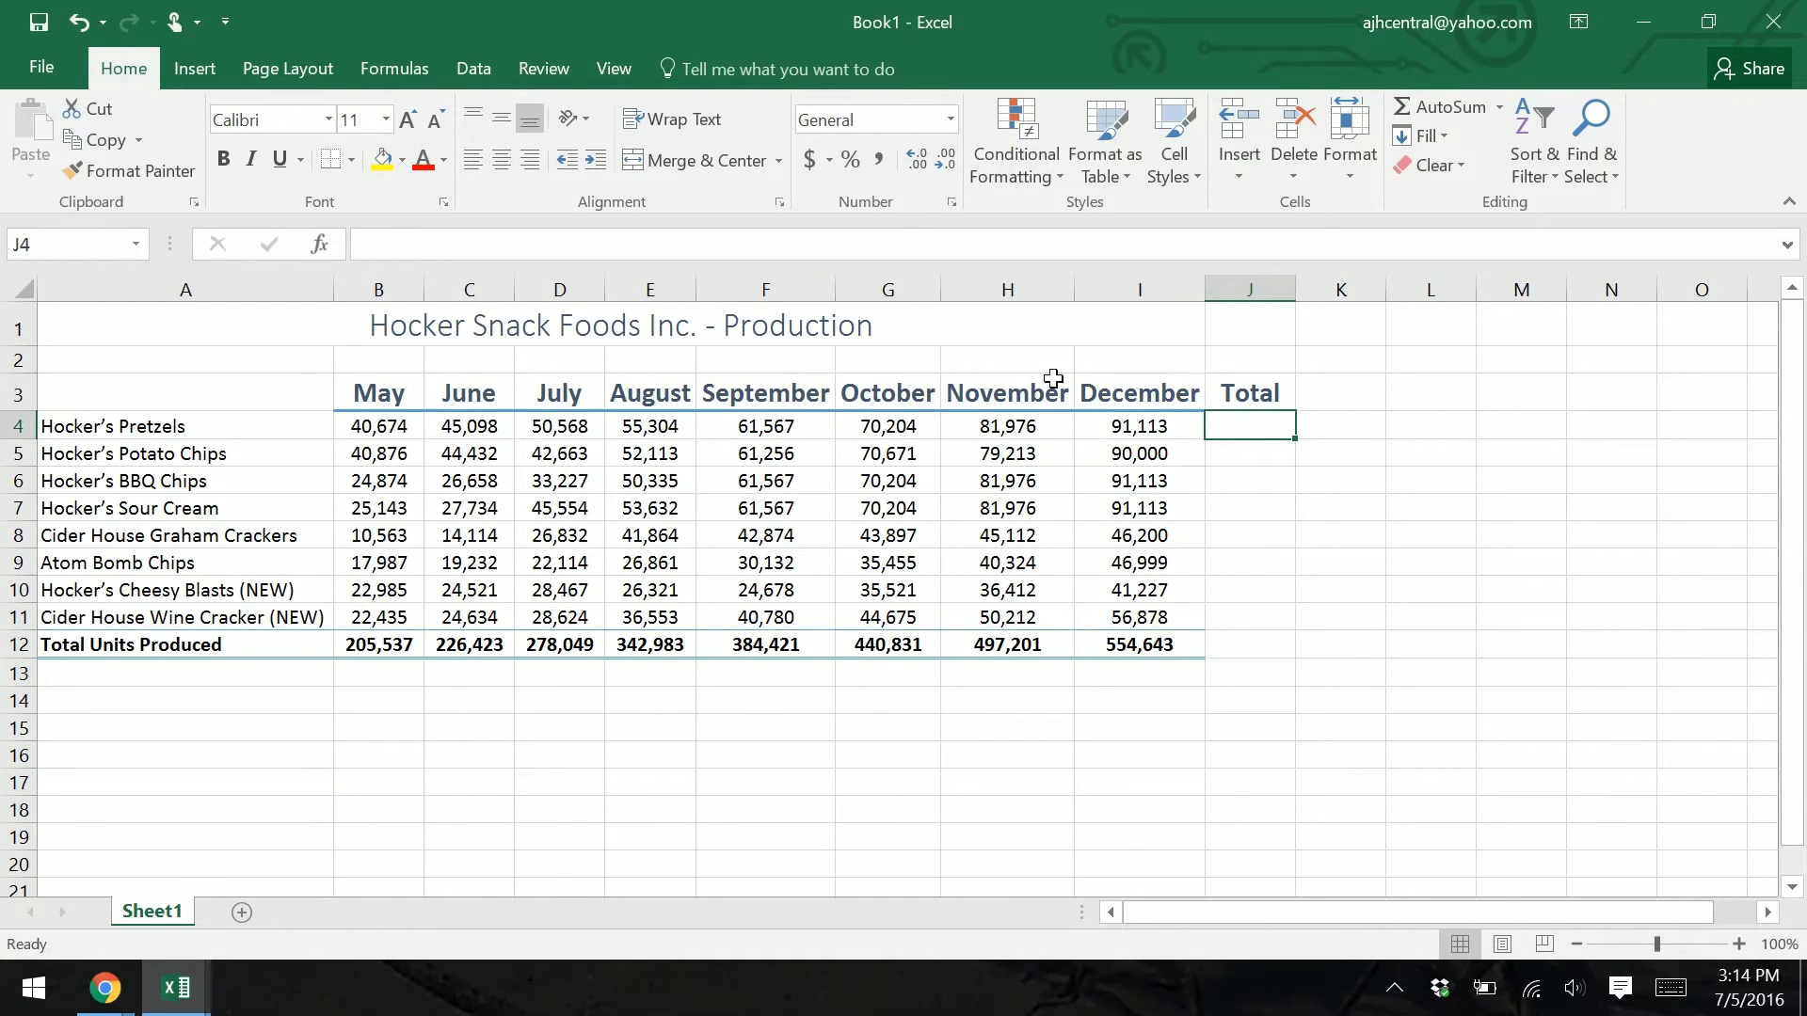
click(1262, 453)
click(1255, 393)
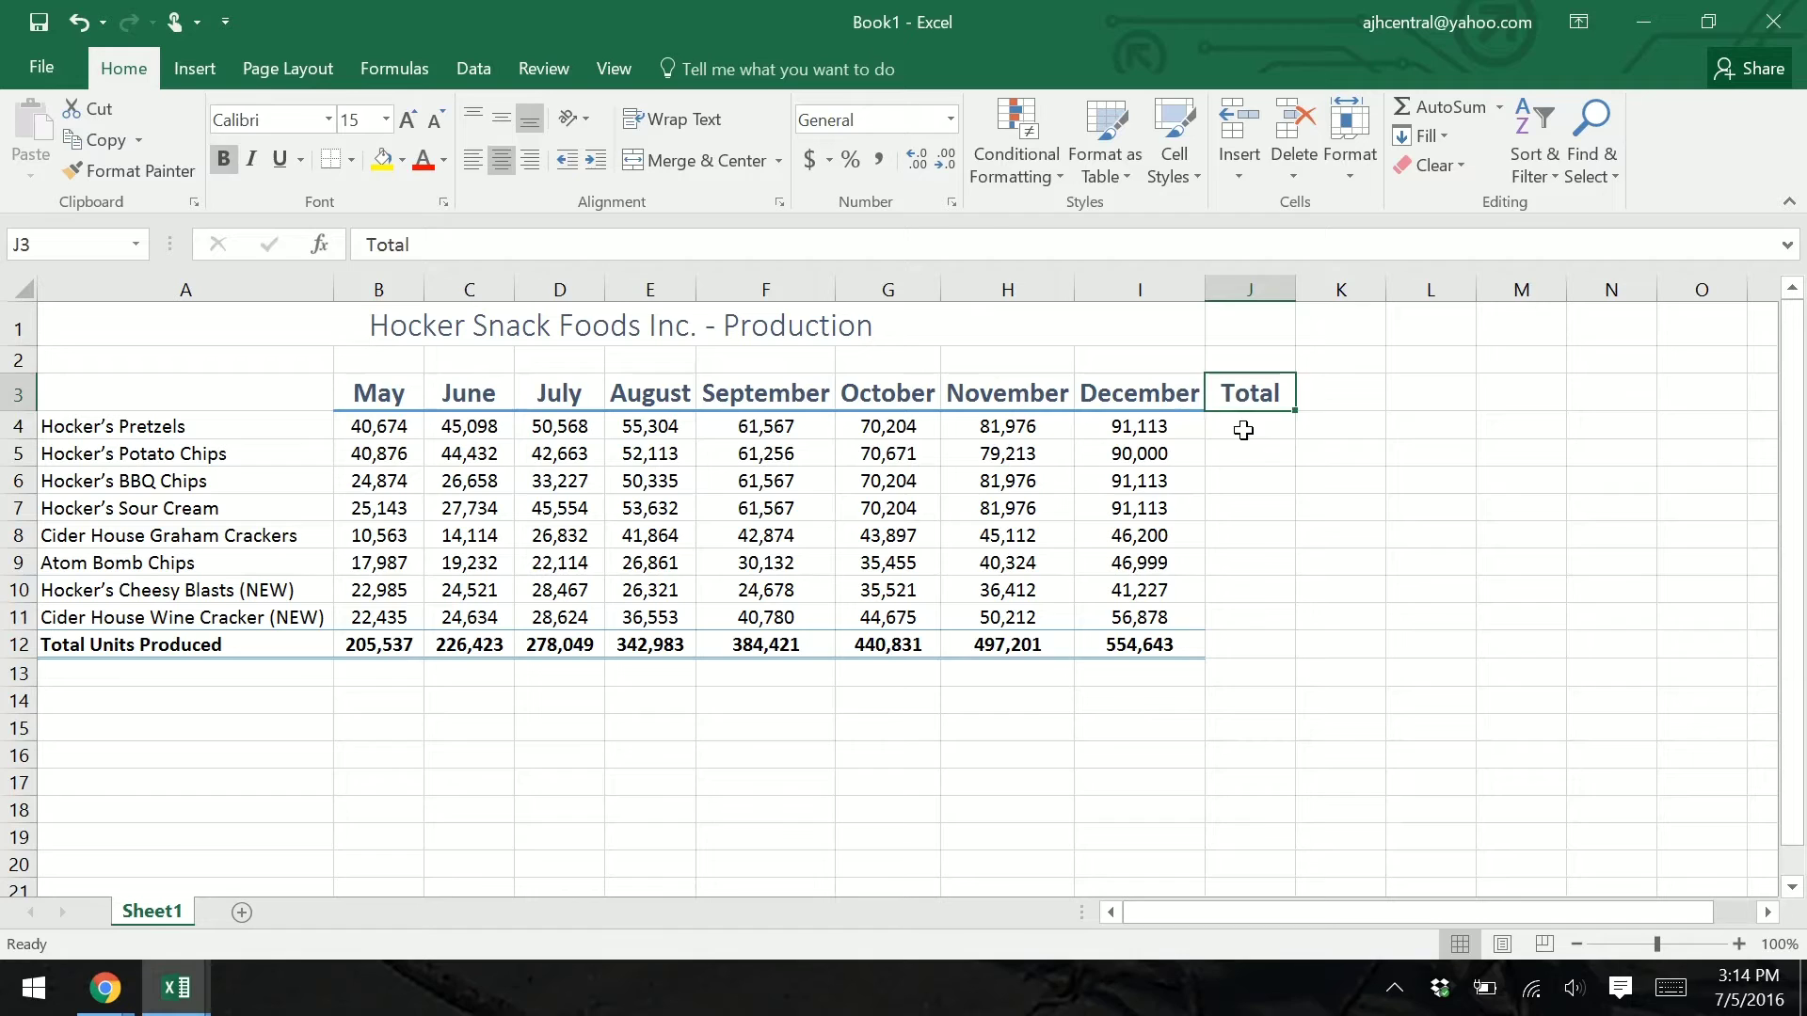
click(1244, 424)
click(1244, 474)
click(1260, 394)
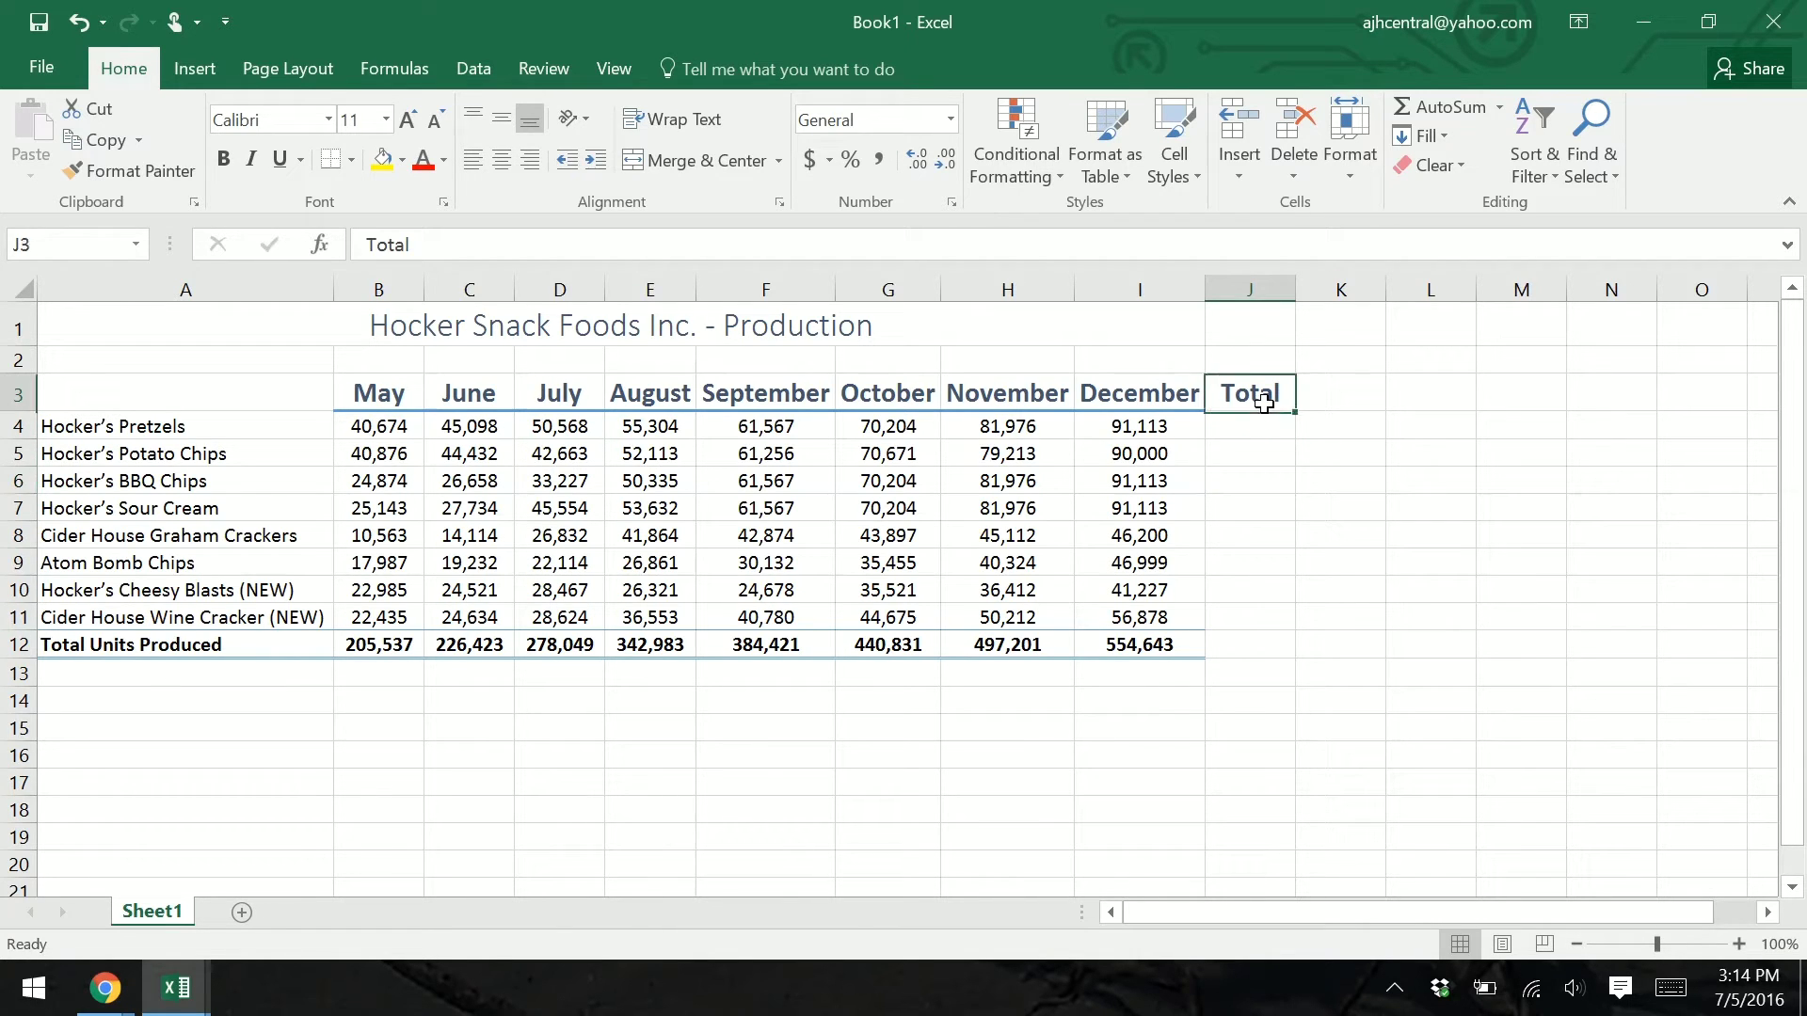
Step: Enter =SUM(B4:I4) in J4 to total Hocker's Pretzels, and fill the formula down through J12
click(1255, 425)
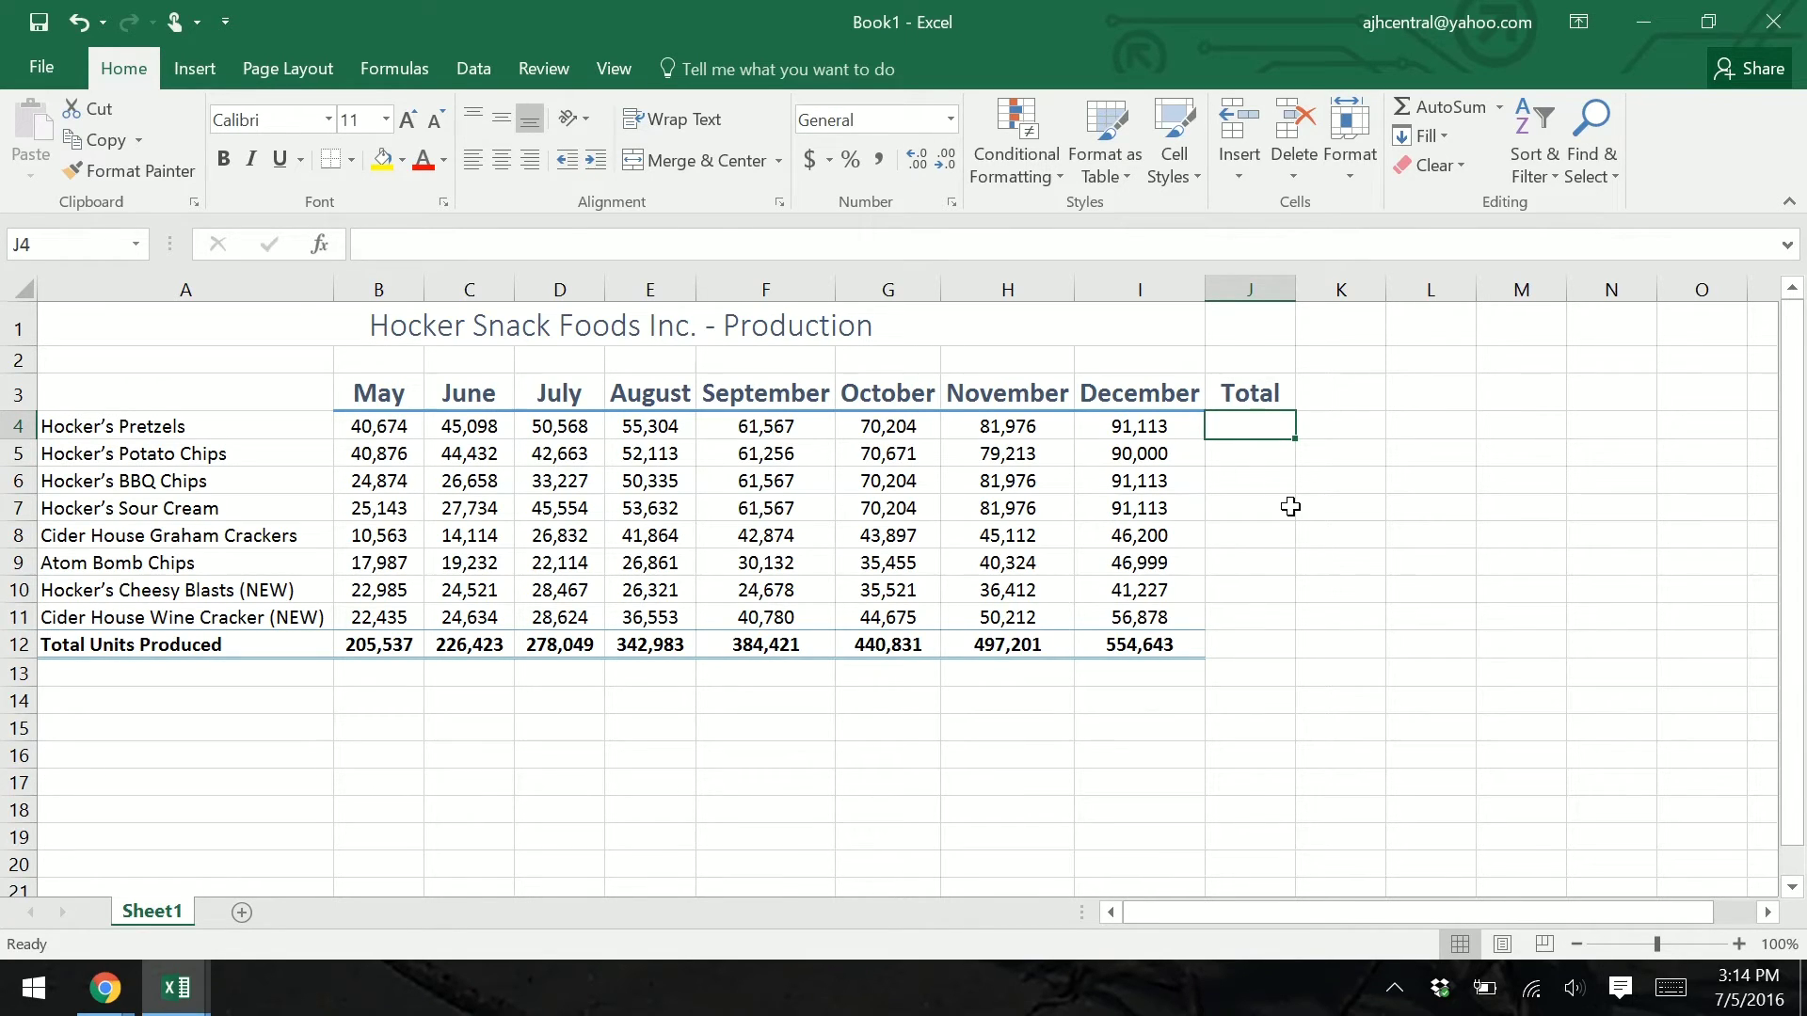
text(=)
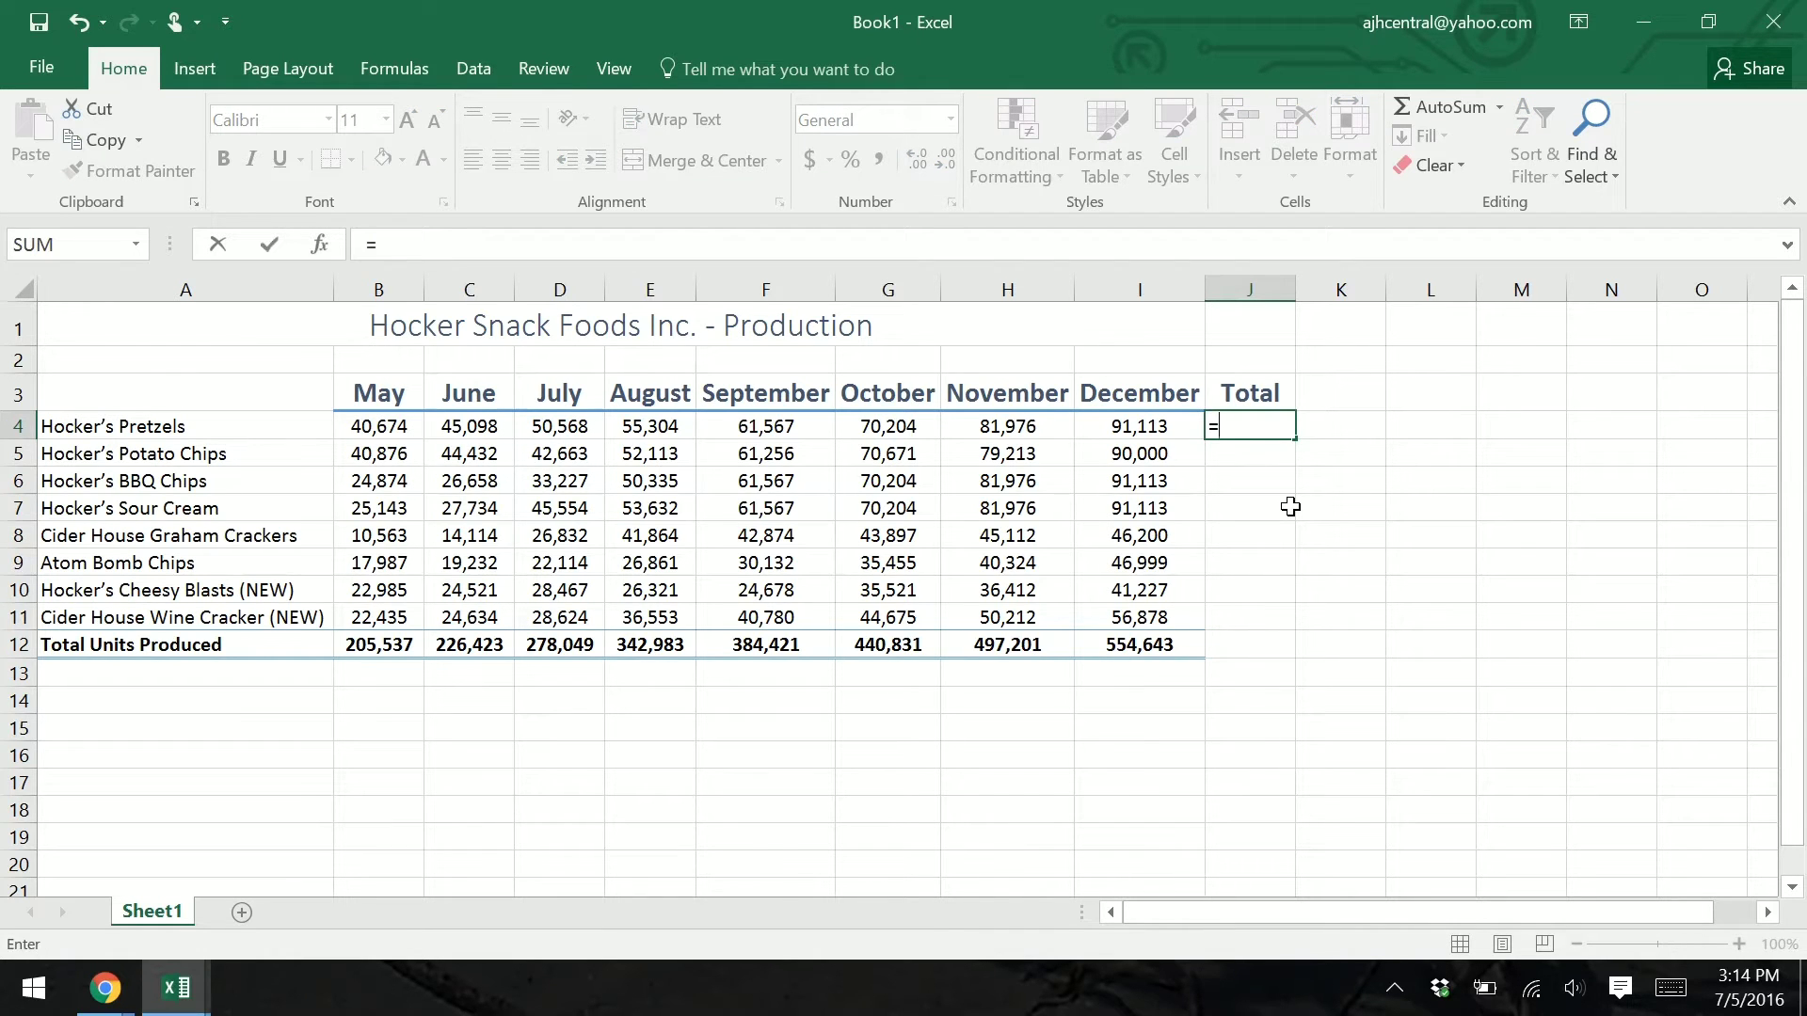
text(Sum)
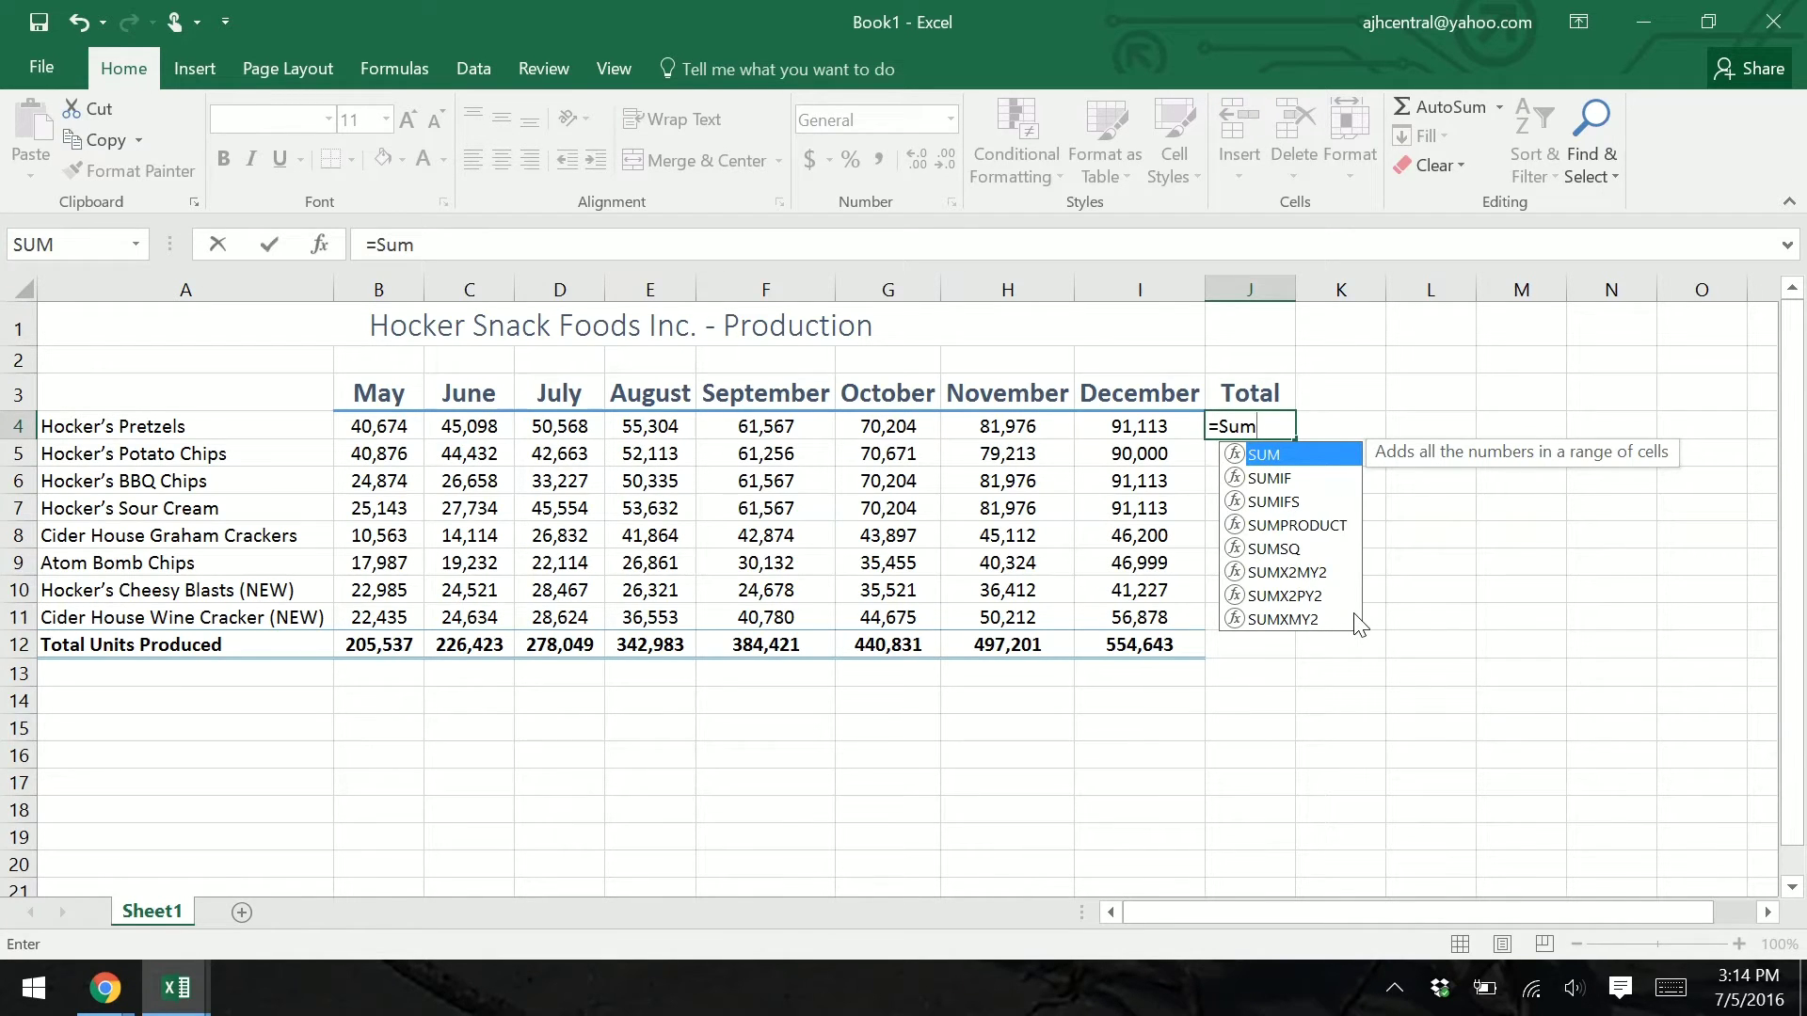
text(()
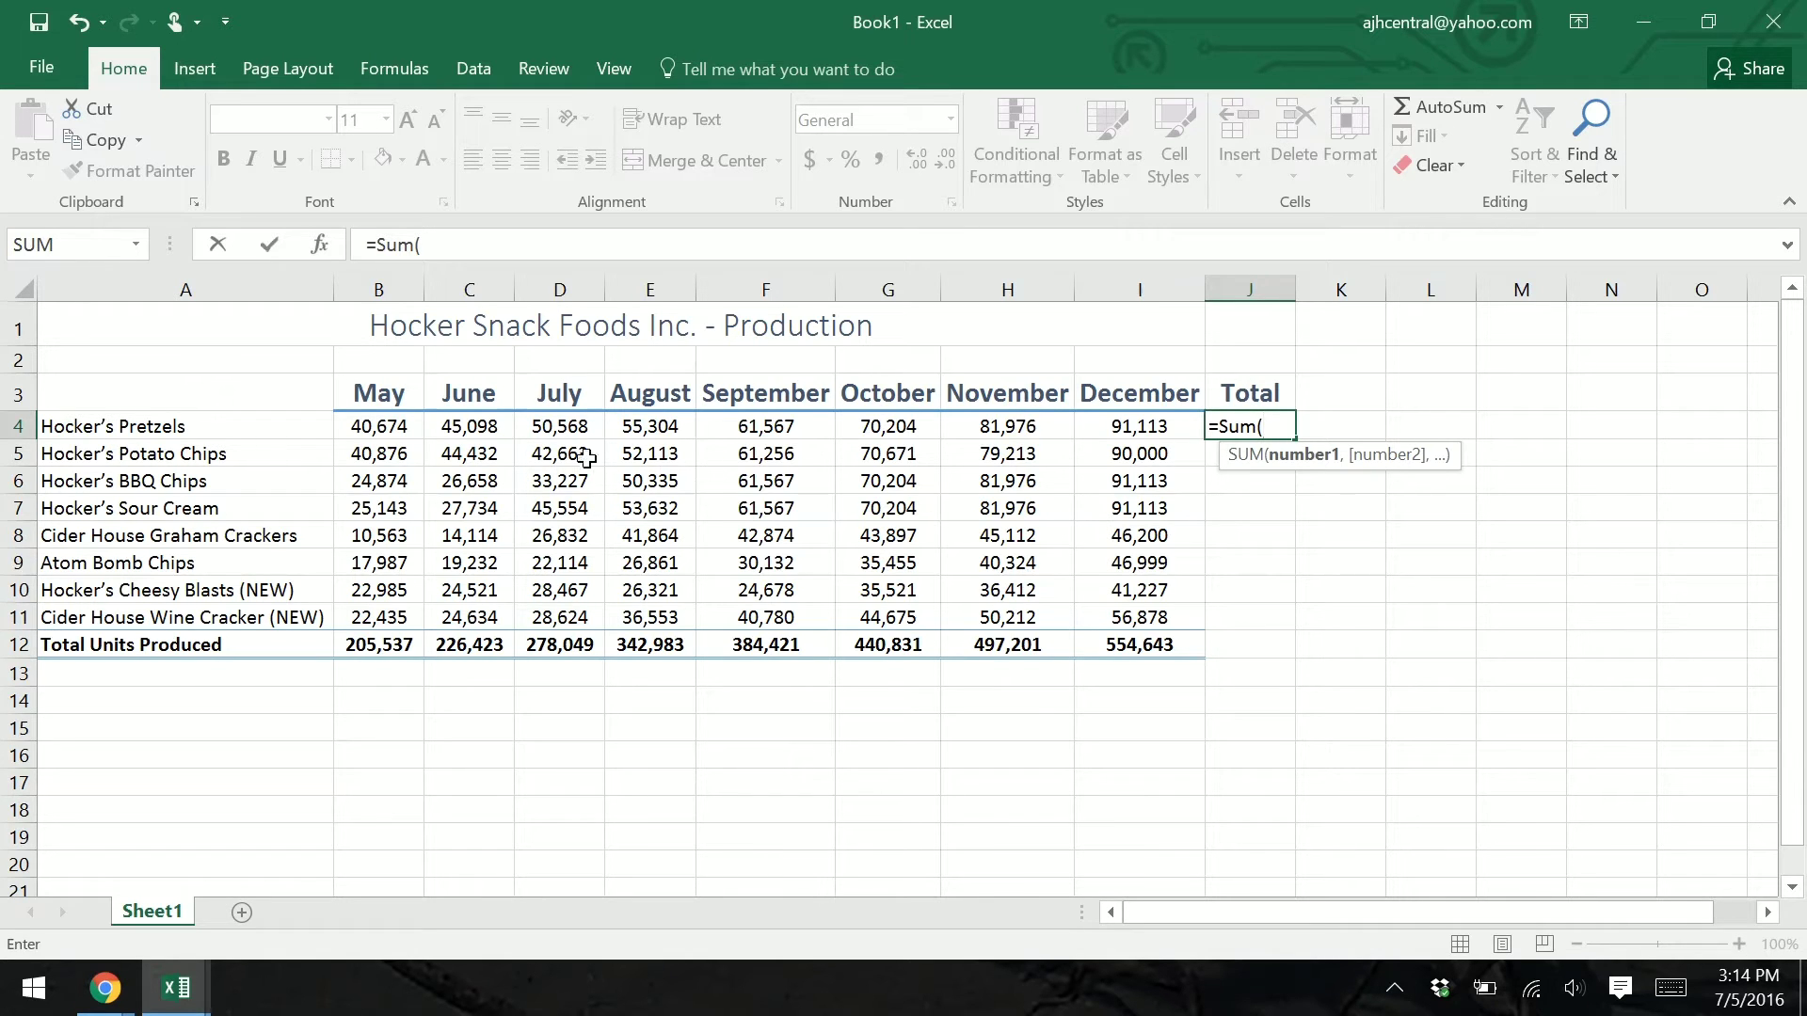
drag(390, 427, 1123, 428)
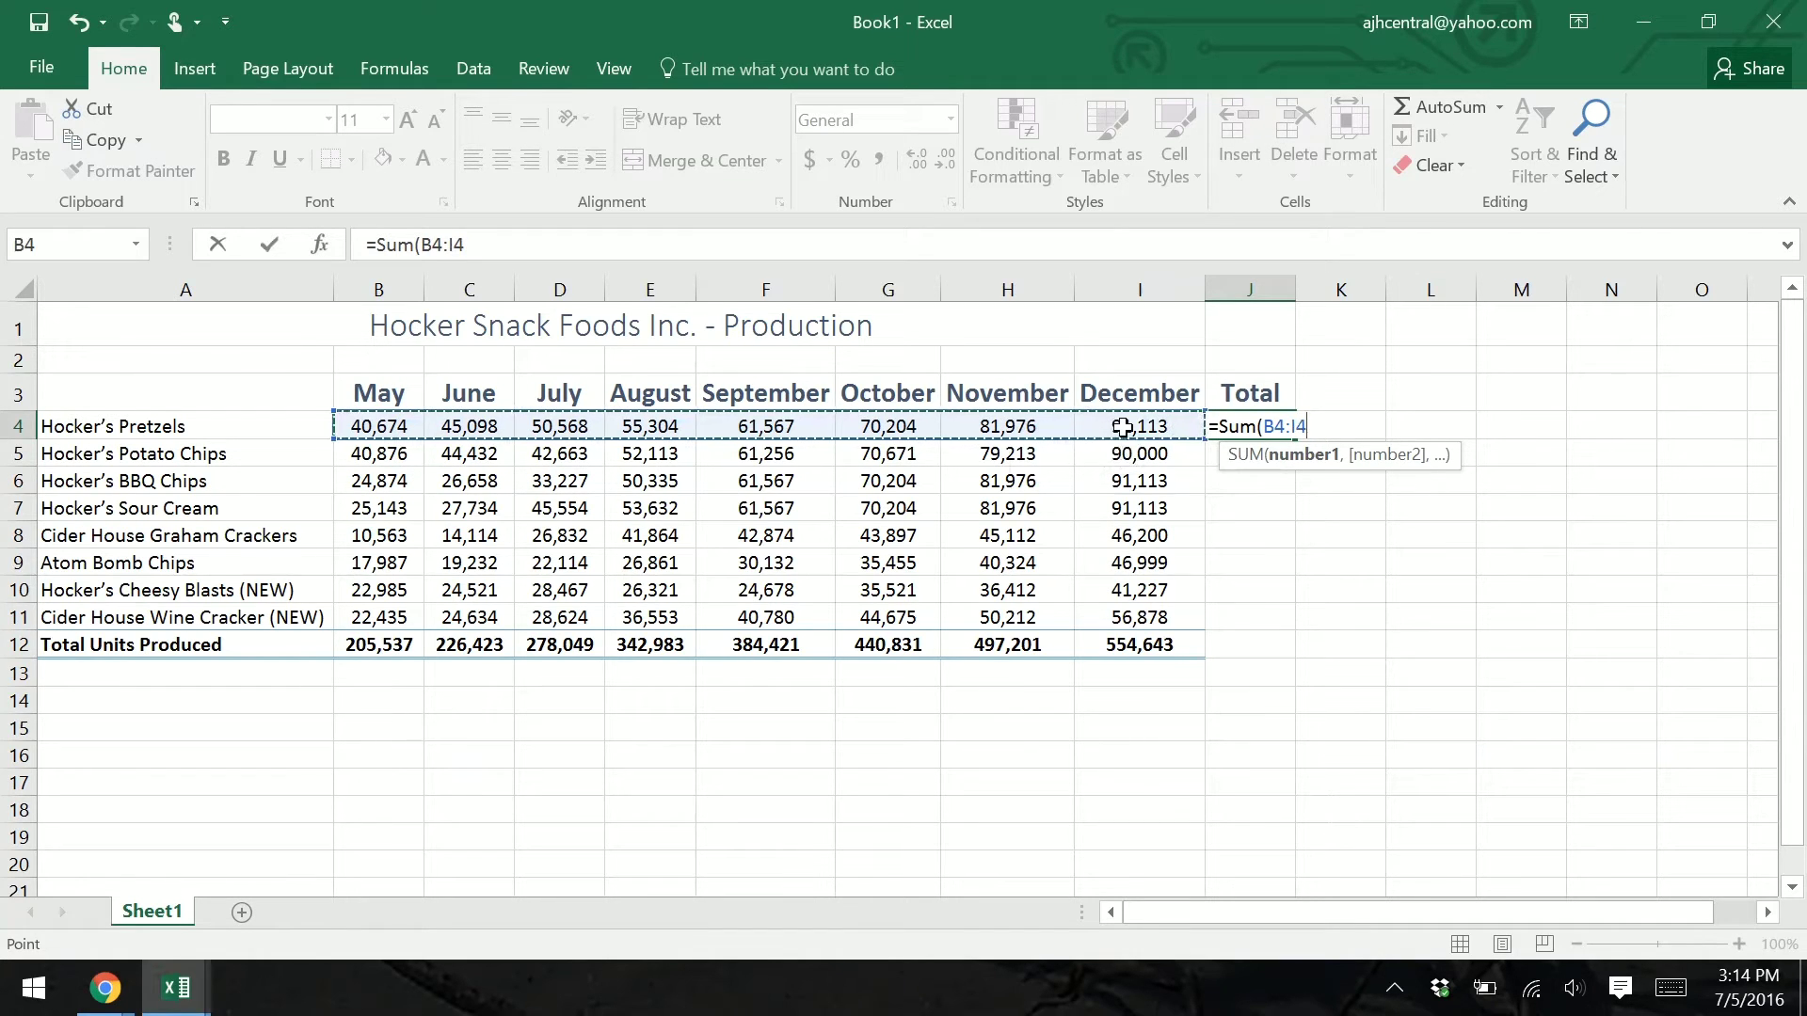
text())
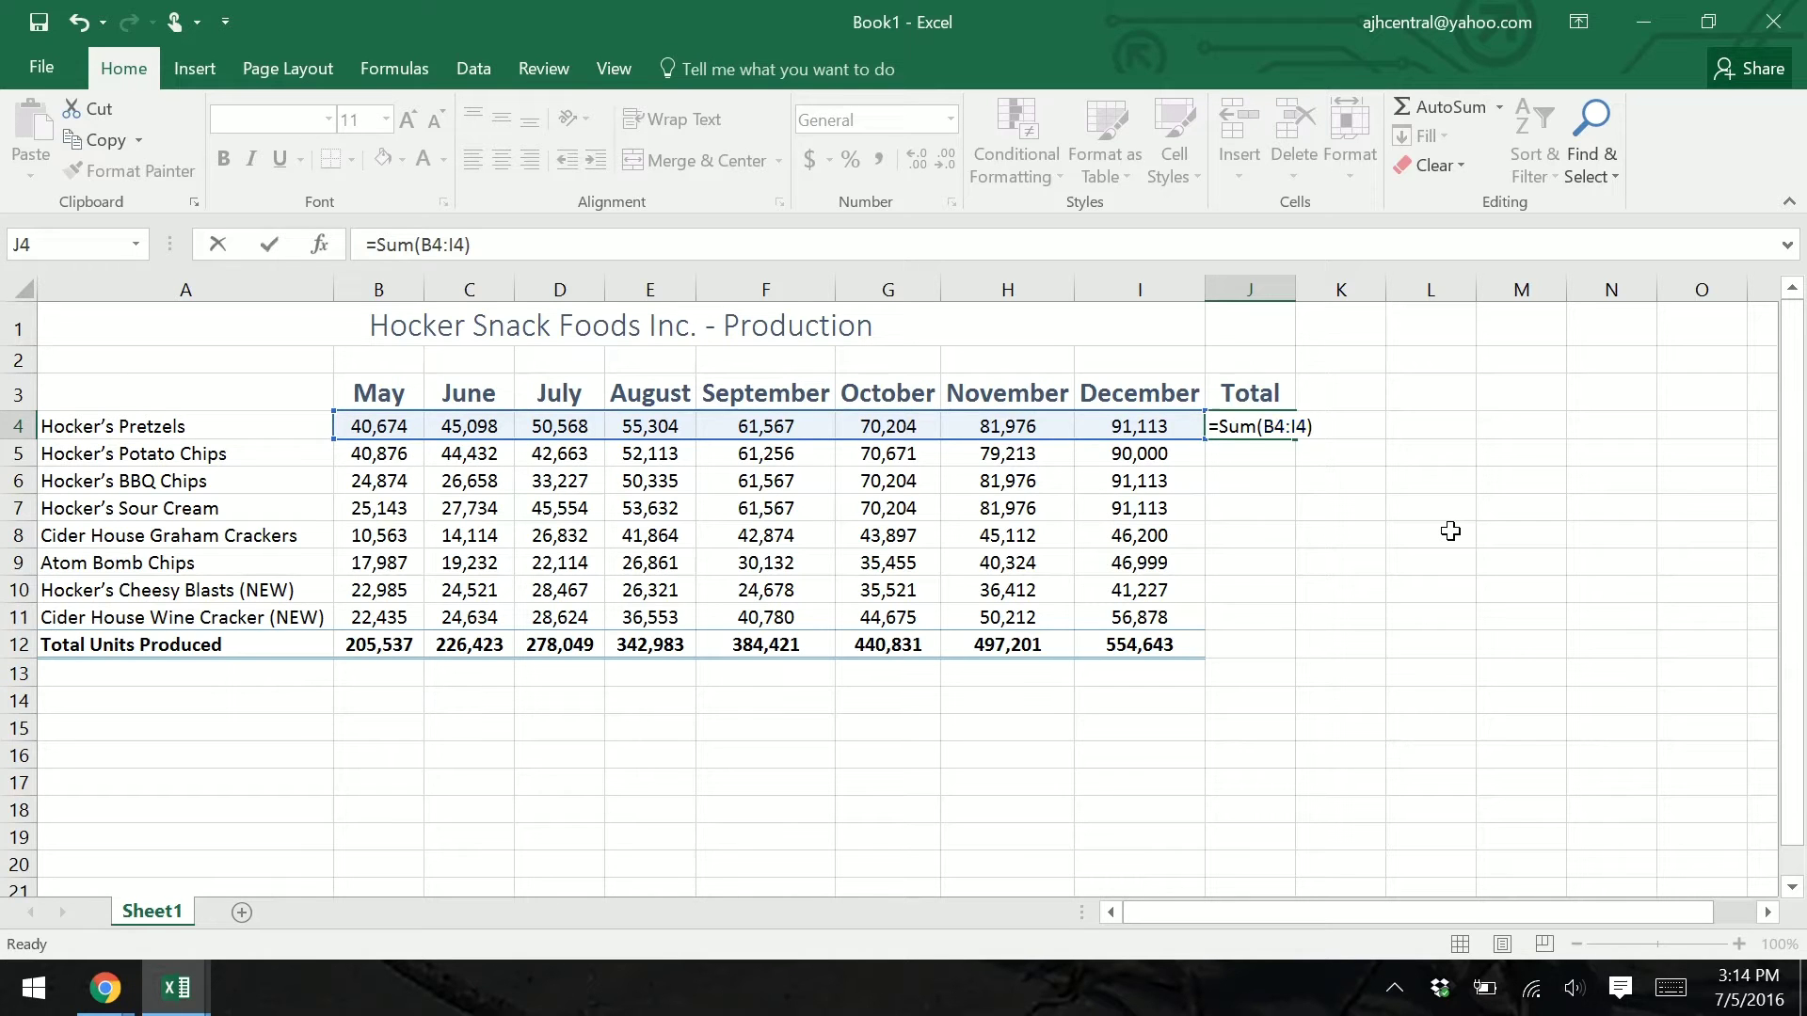
key(Return)
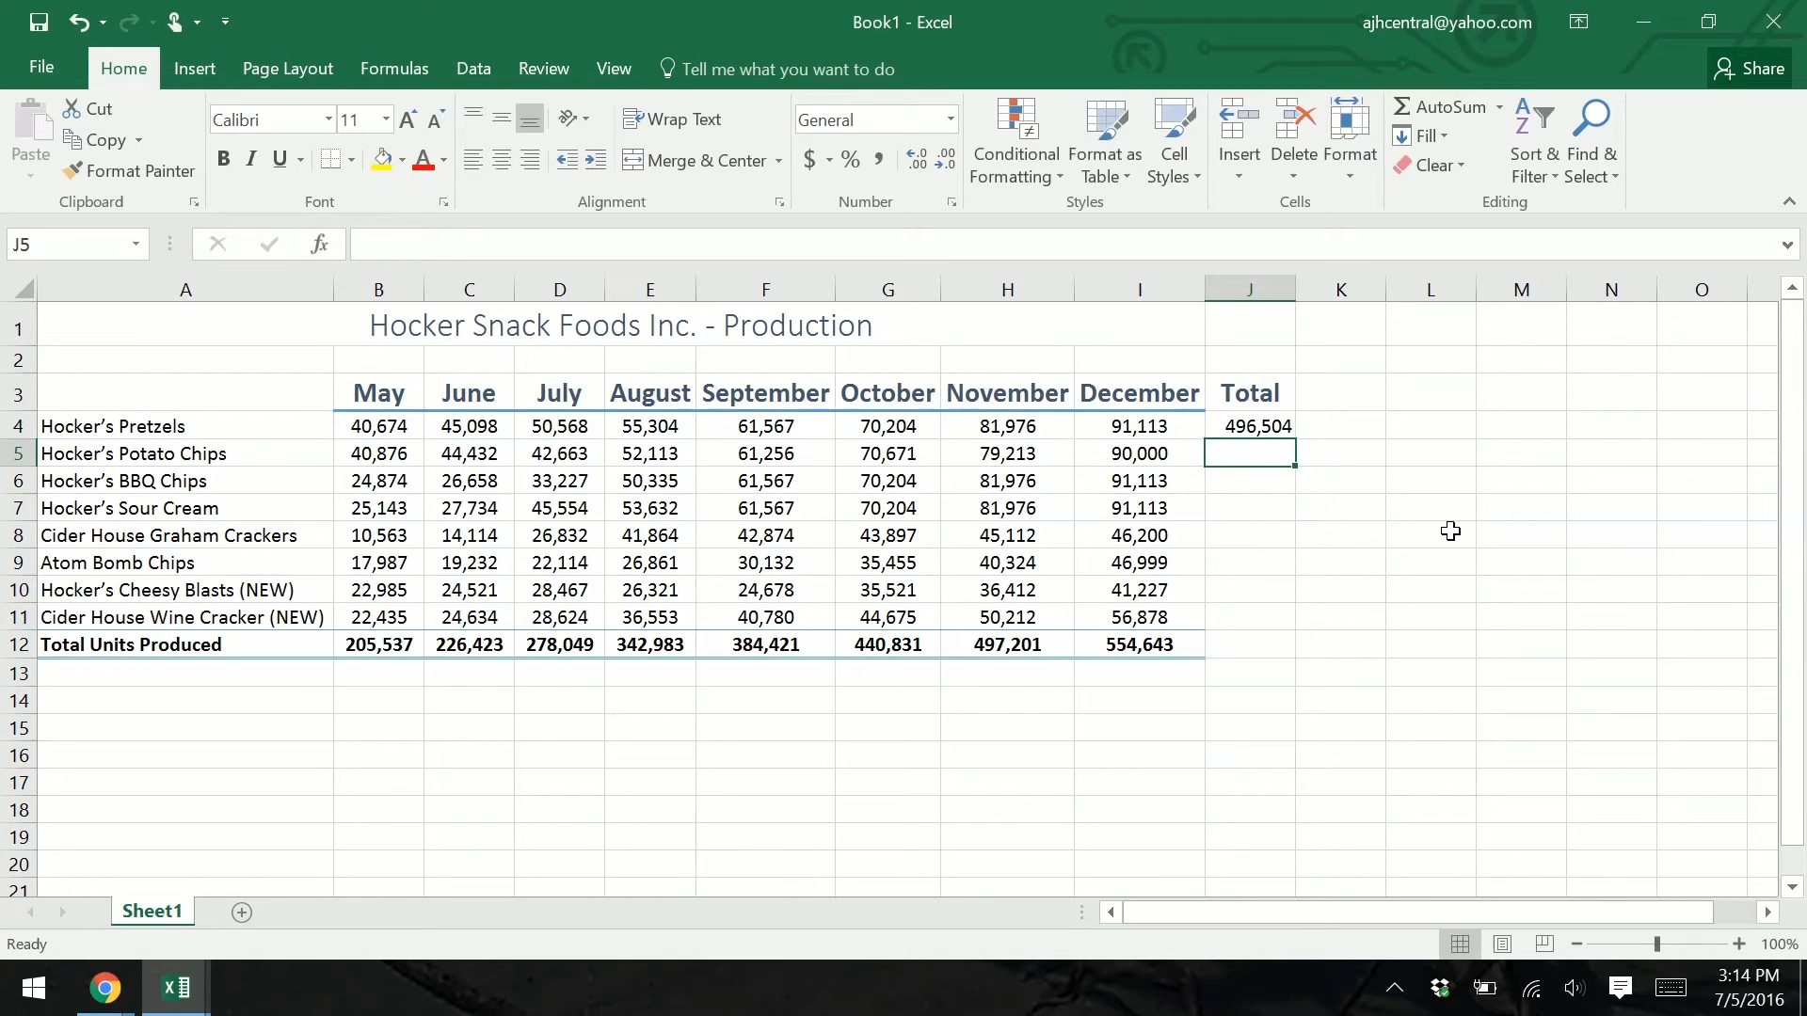
click(1280, 425)
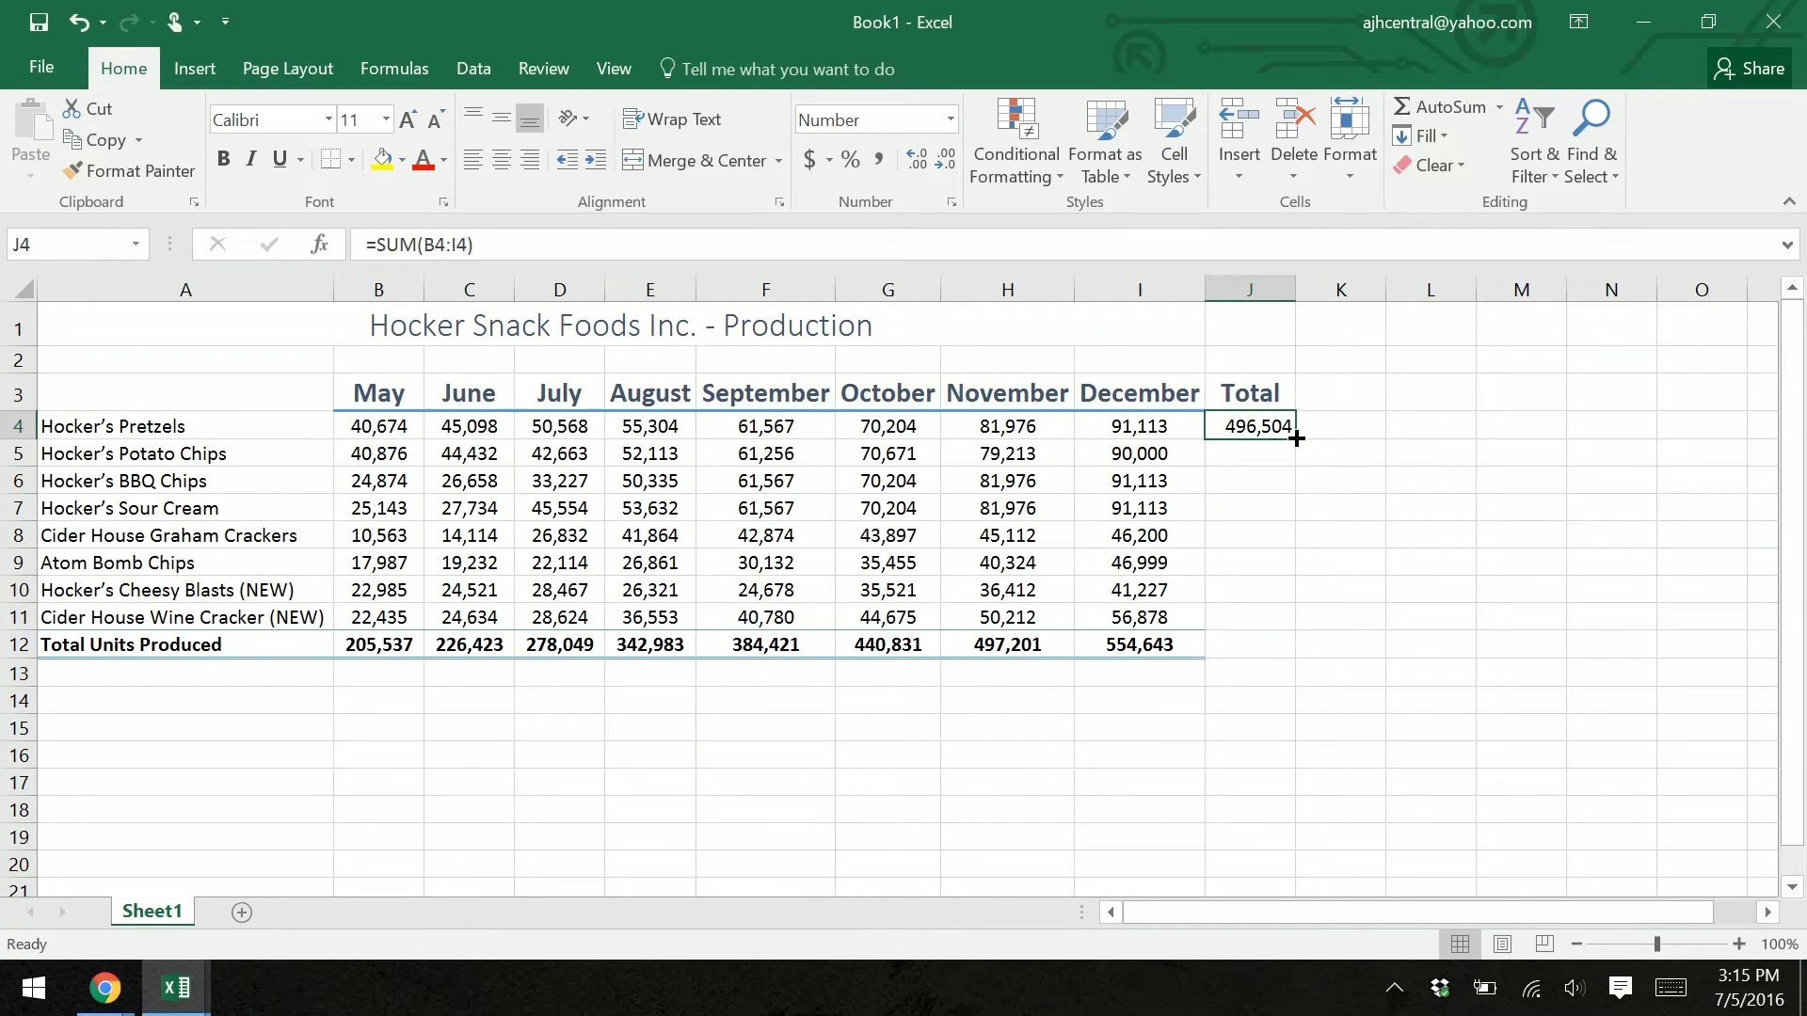
drag(1296, 439, 1258, 653)
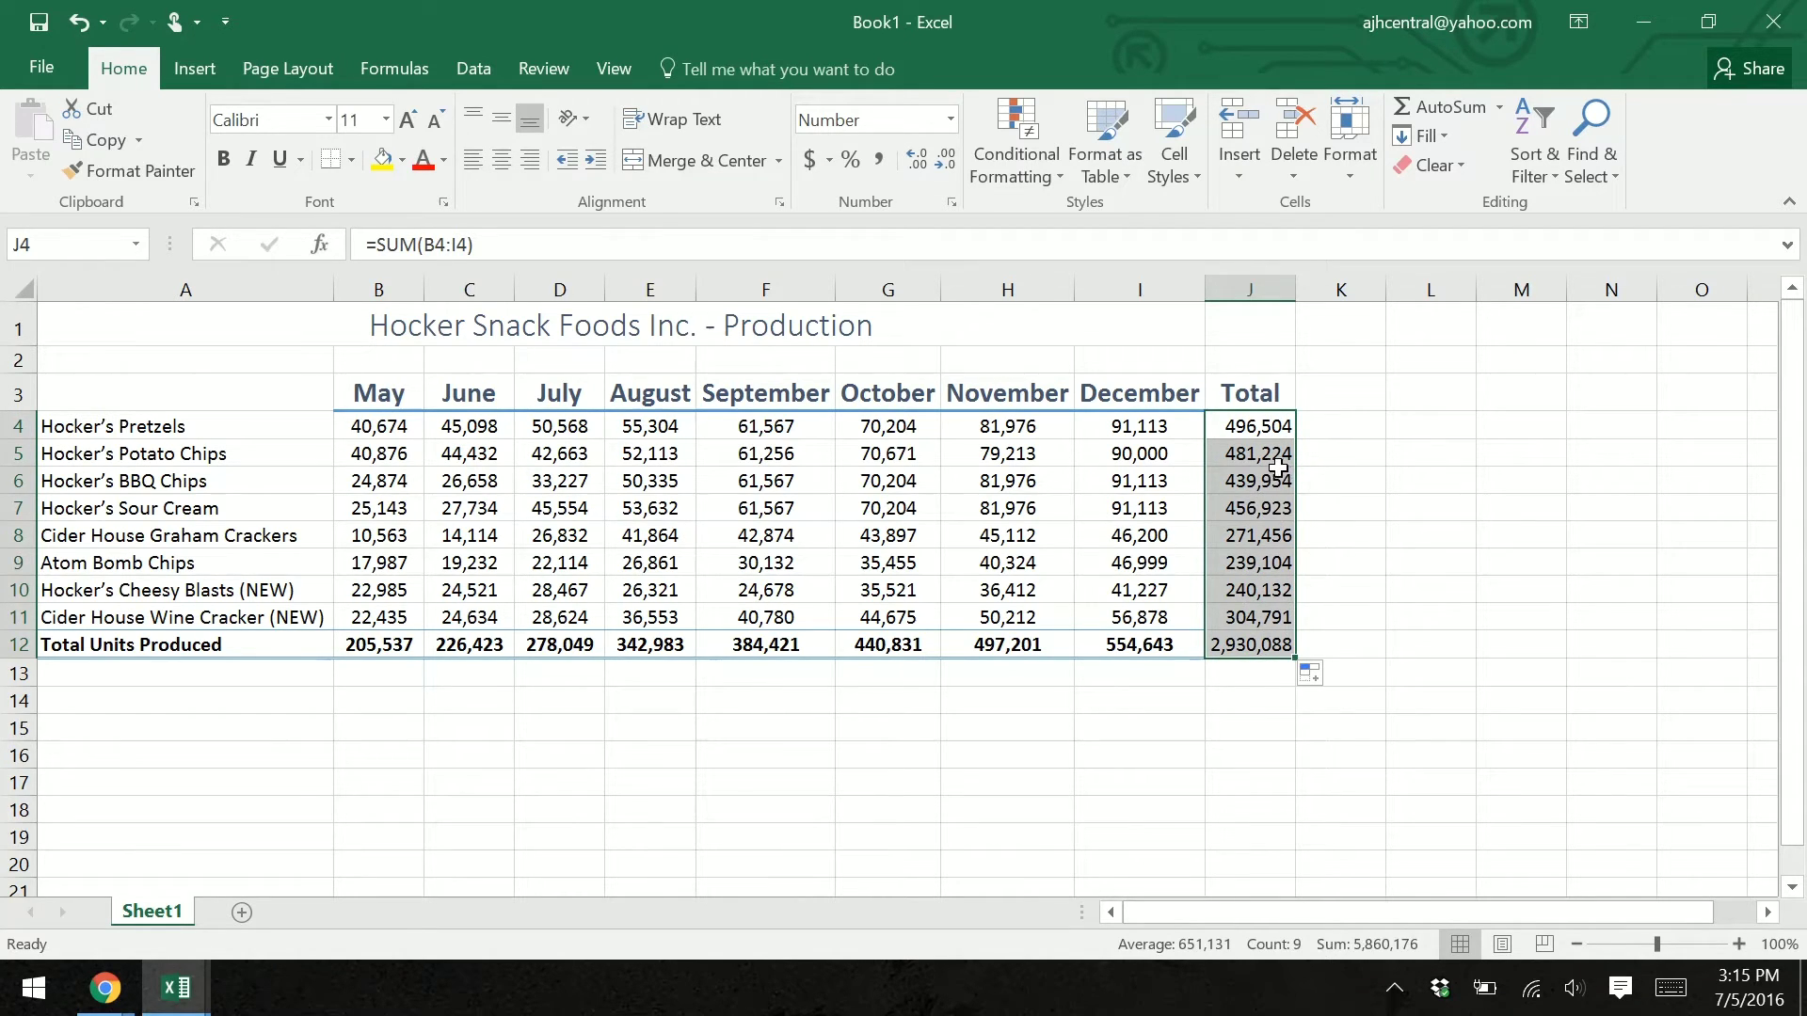
Step: Examine the copied SUM formulas in the Total column from J5 down to J12
click(1274, 462)
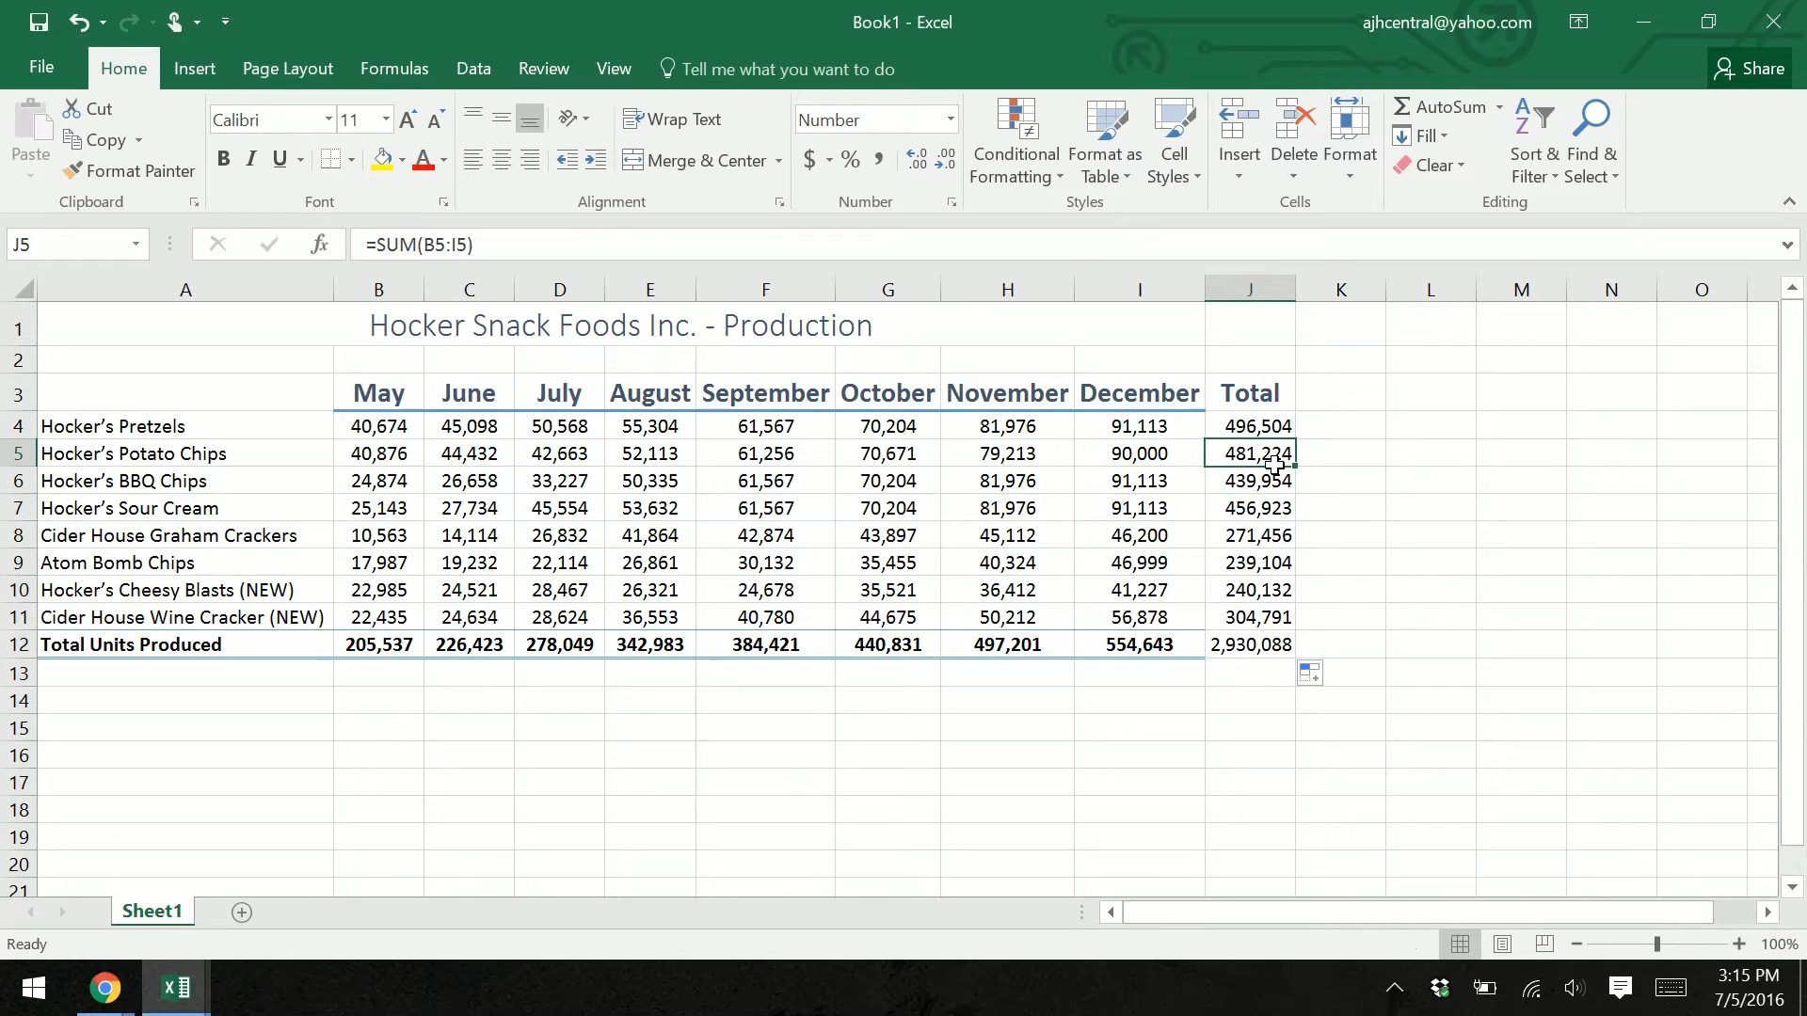
click(1278, 478)
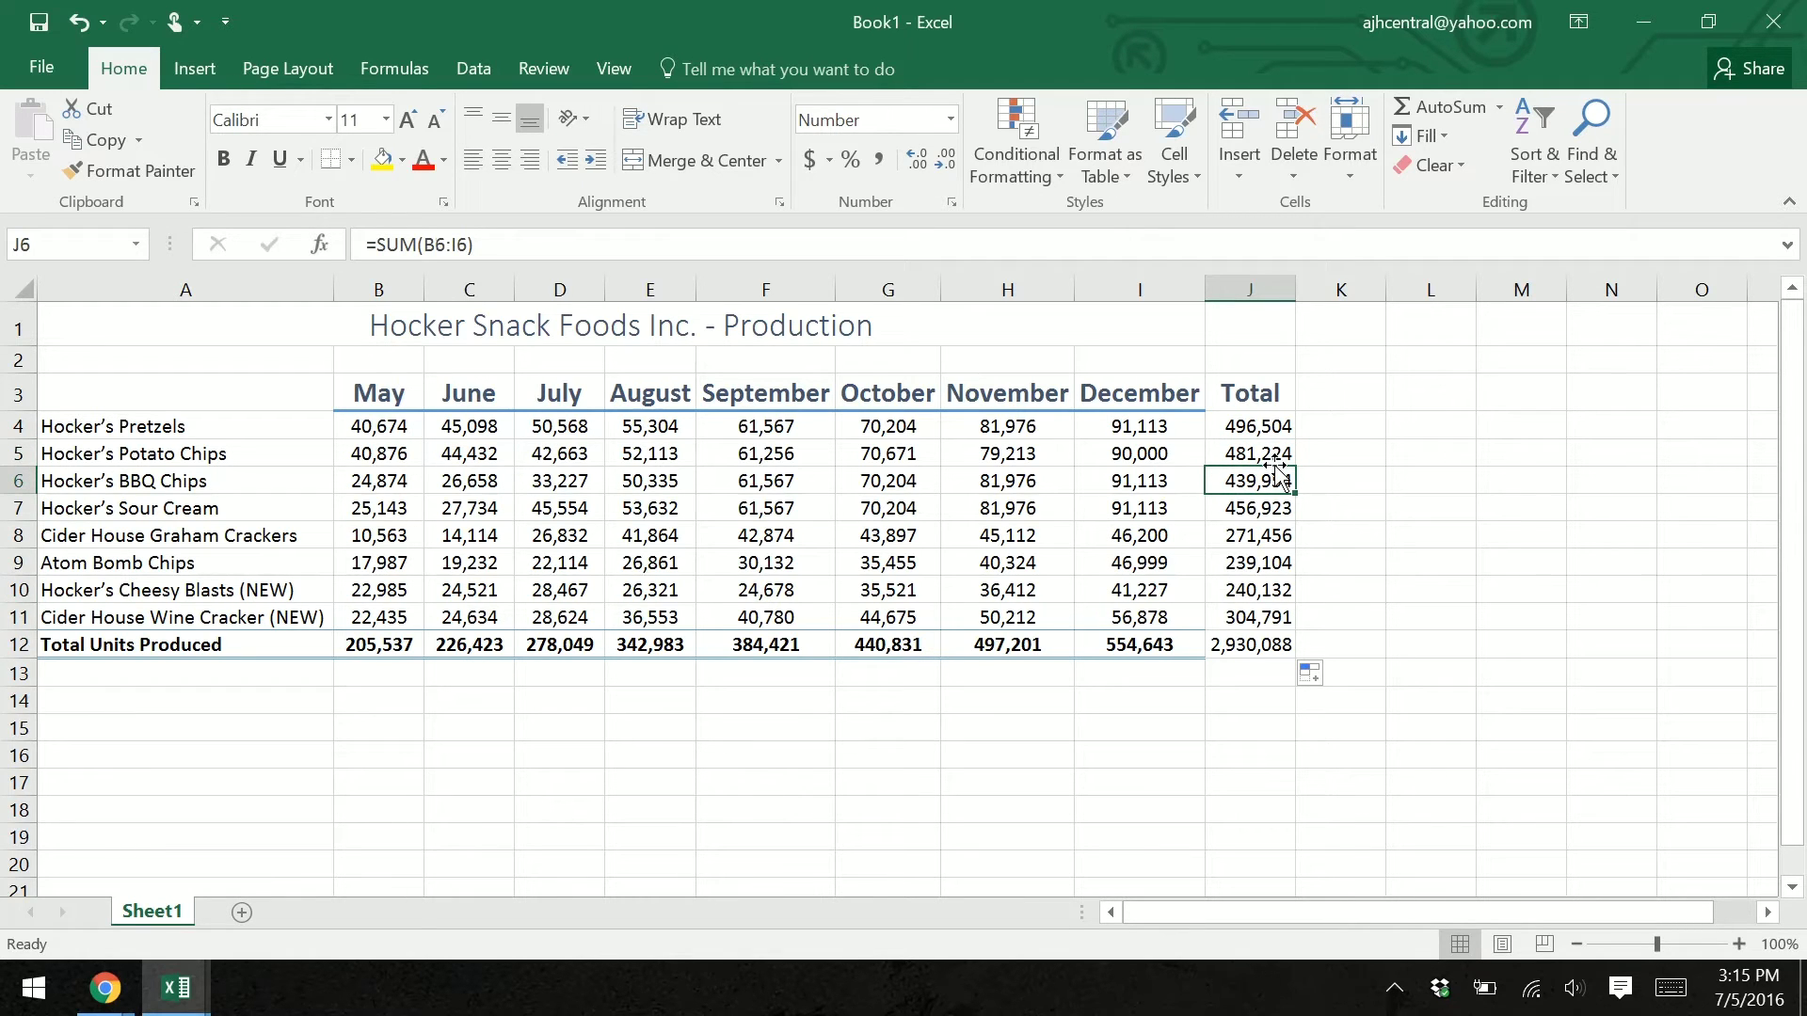
key(Down)
key(Down)
key(Down)
key(Down)
key(Down)
key(Down)
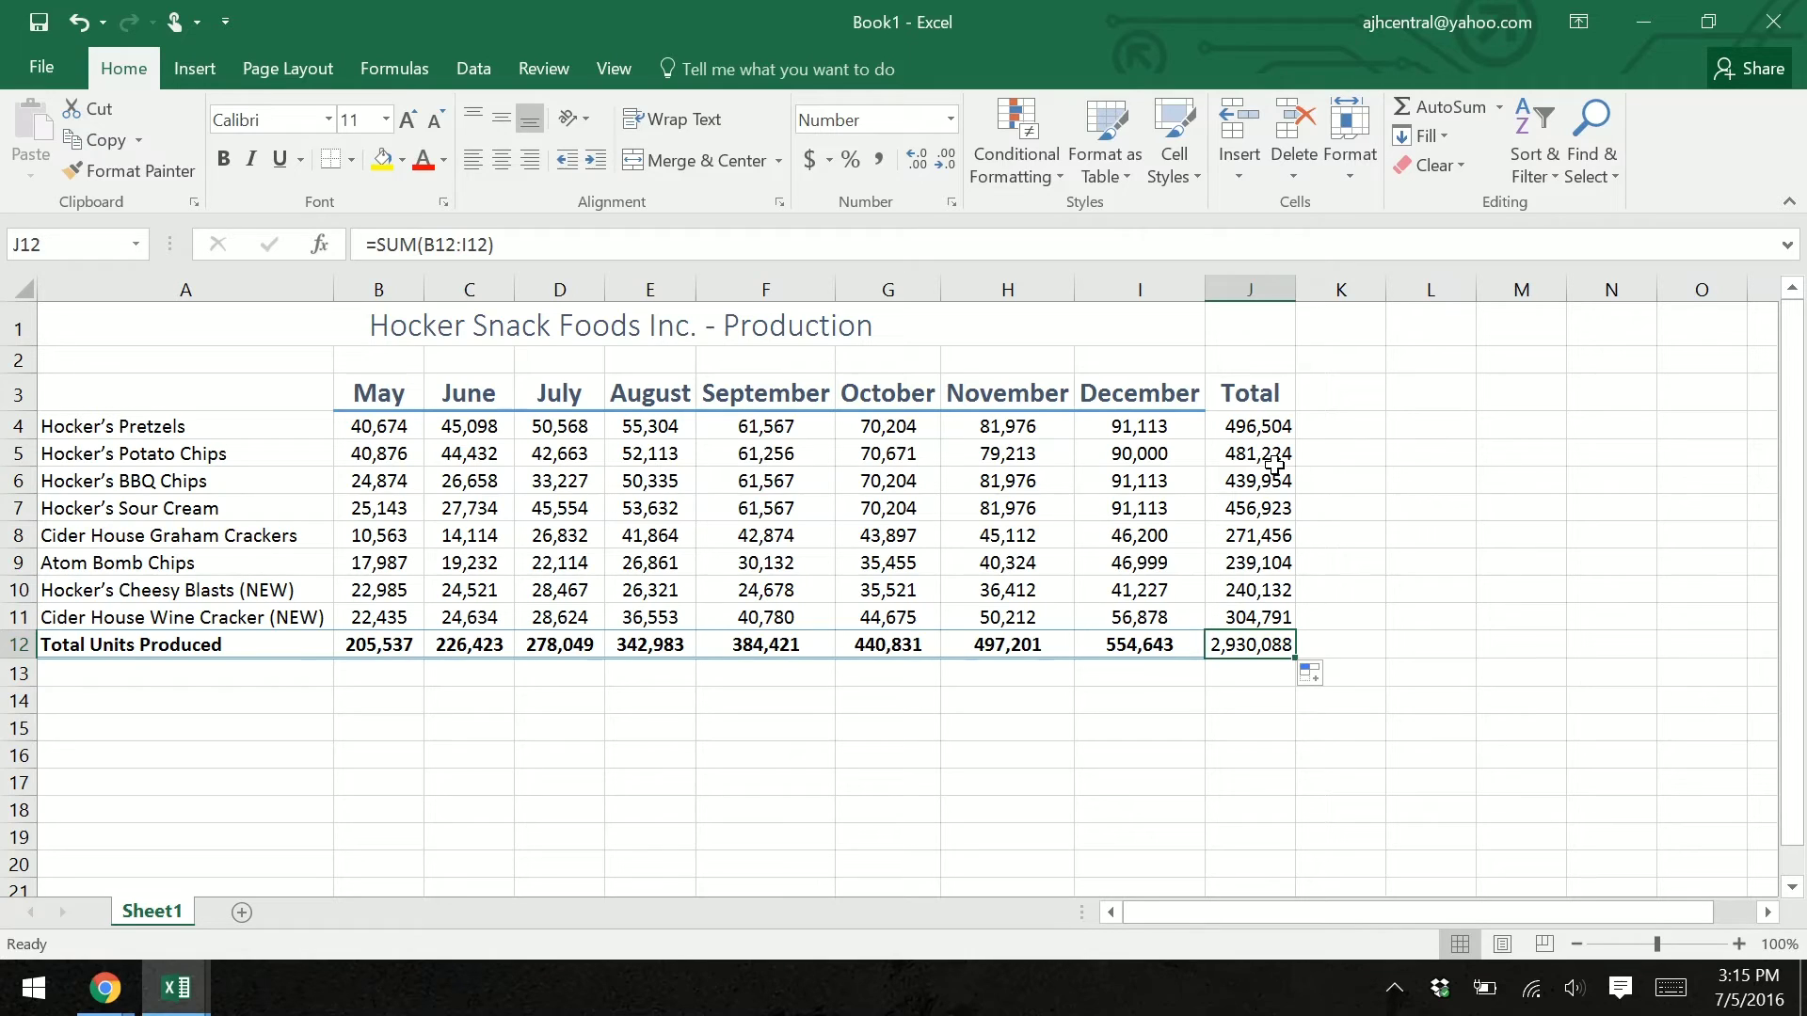
Step: Add the column heading "Average" in K3 and autofit column K to it
click(1345, 386)
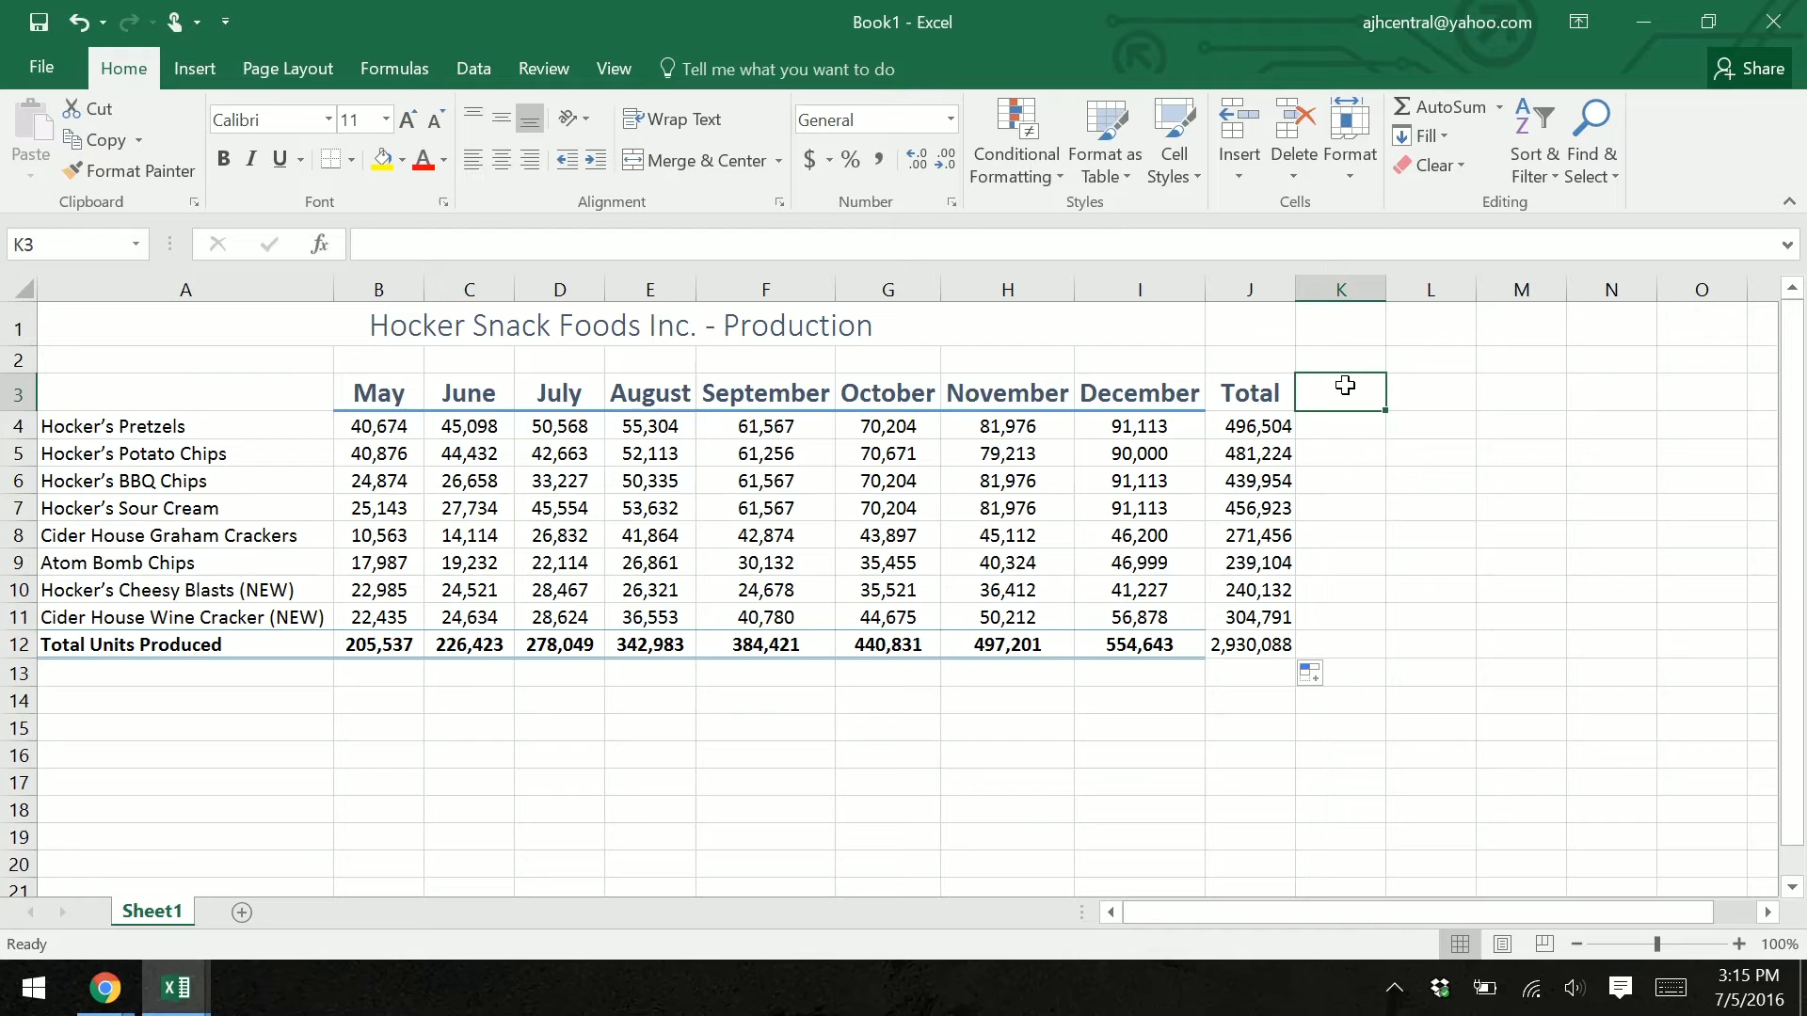
text(Average)
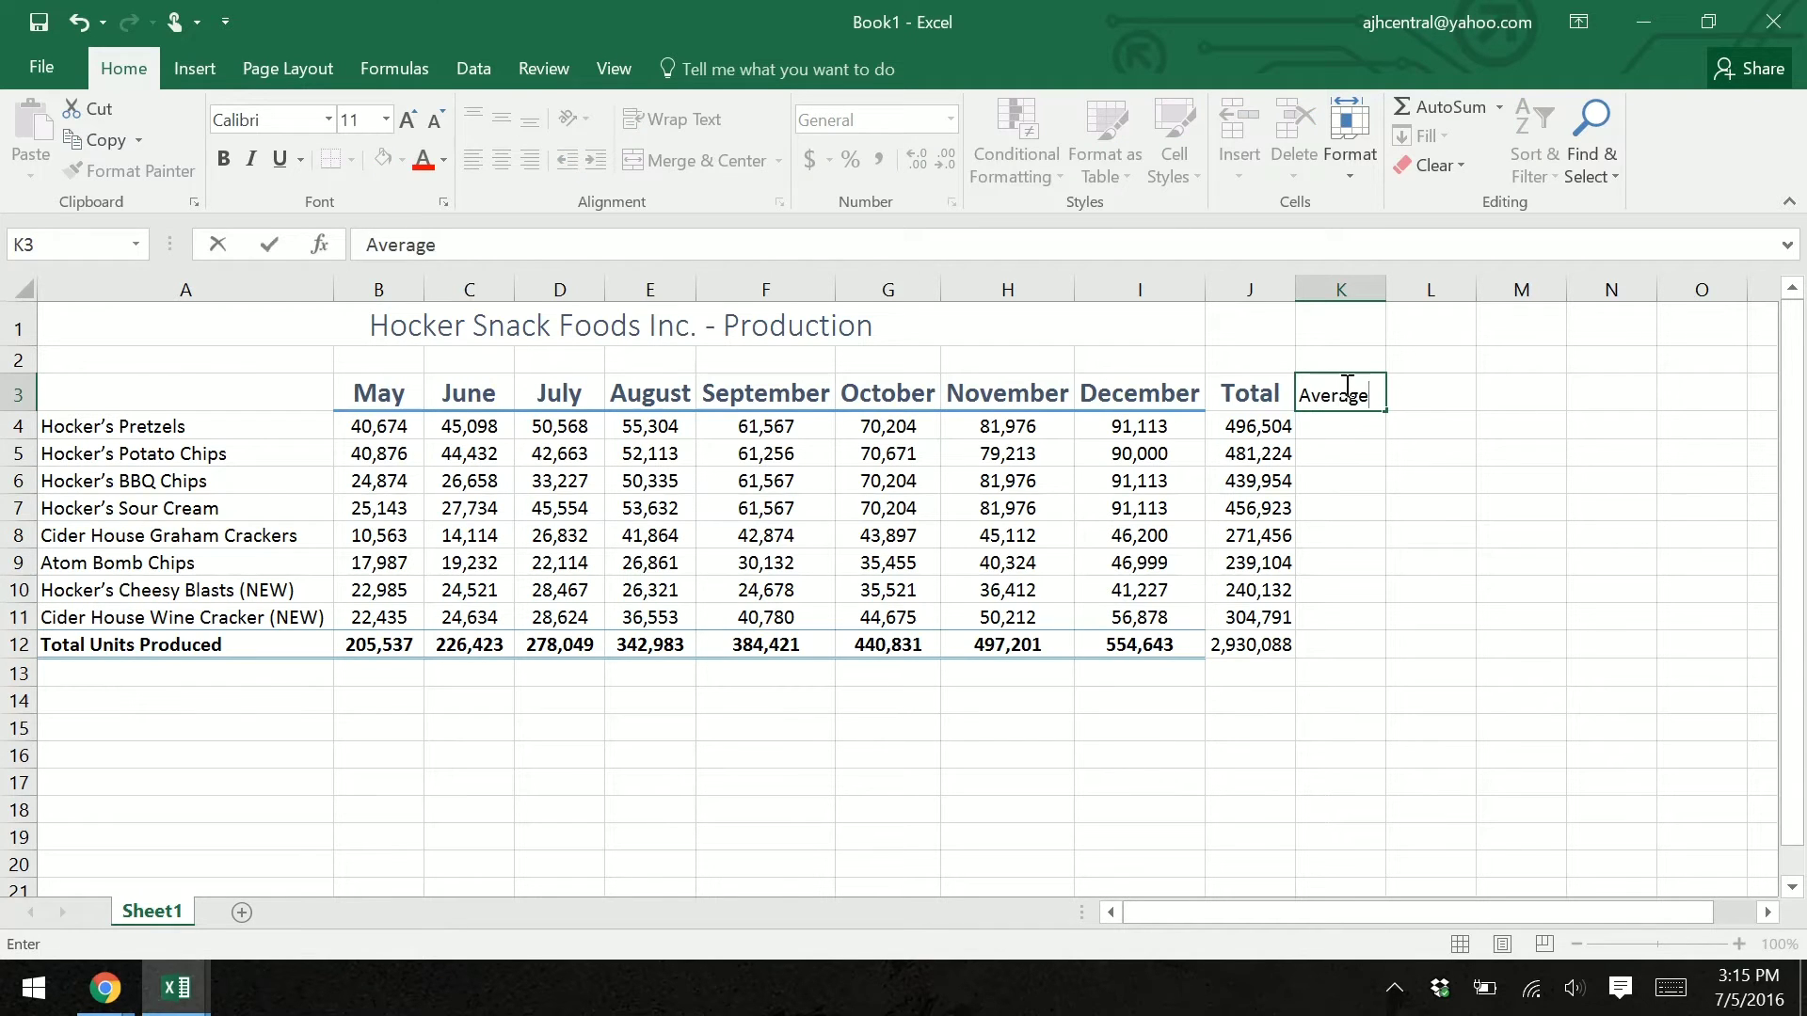
key(Return)
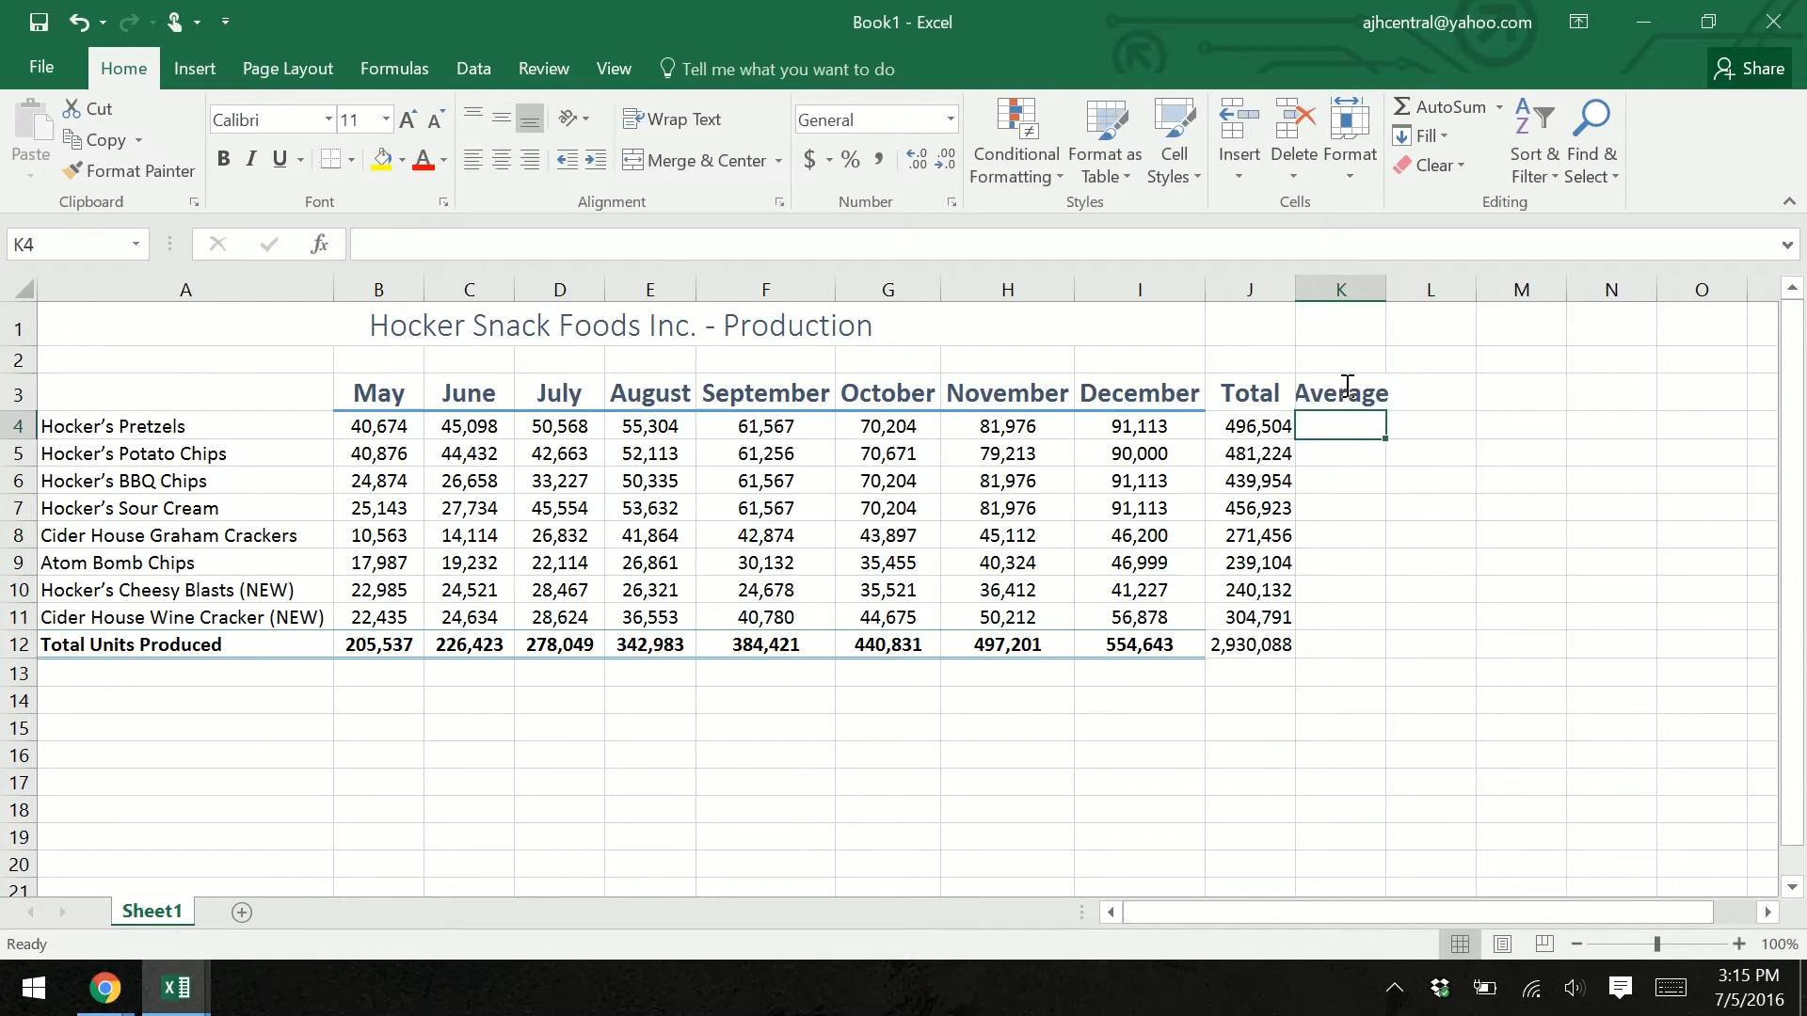
double_click(1387, 290)
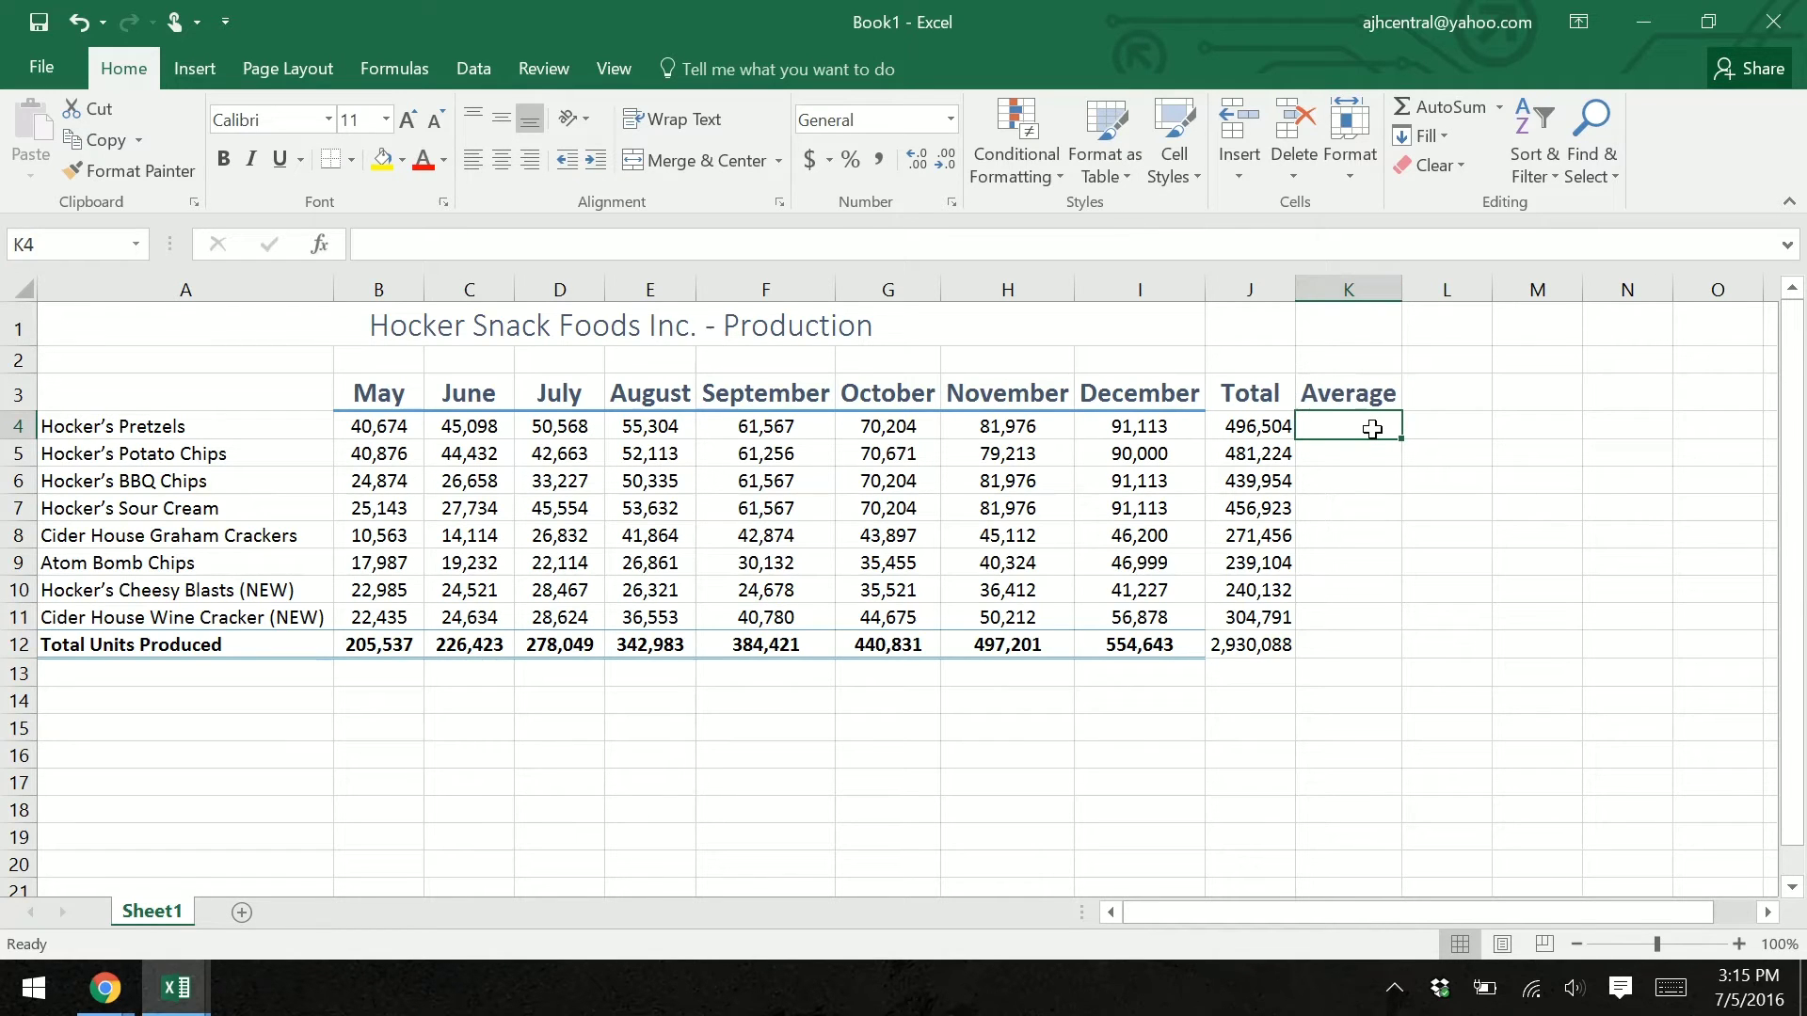
Step: Enter =AVERAGE(B4:I4) in K4 for Hocker's Pretzels and fill the formula down through K11
text(=)
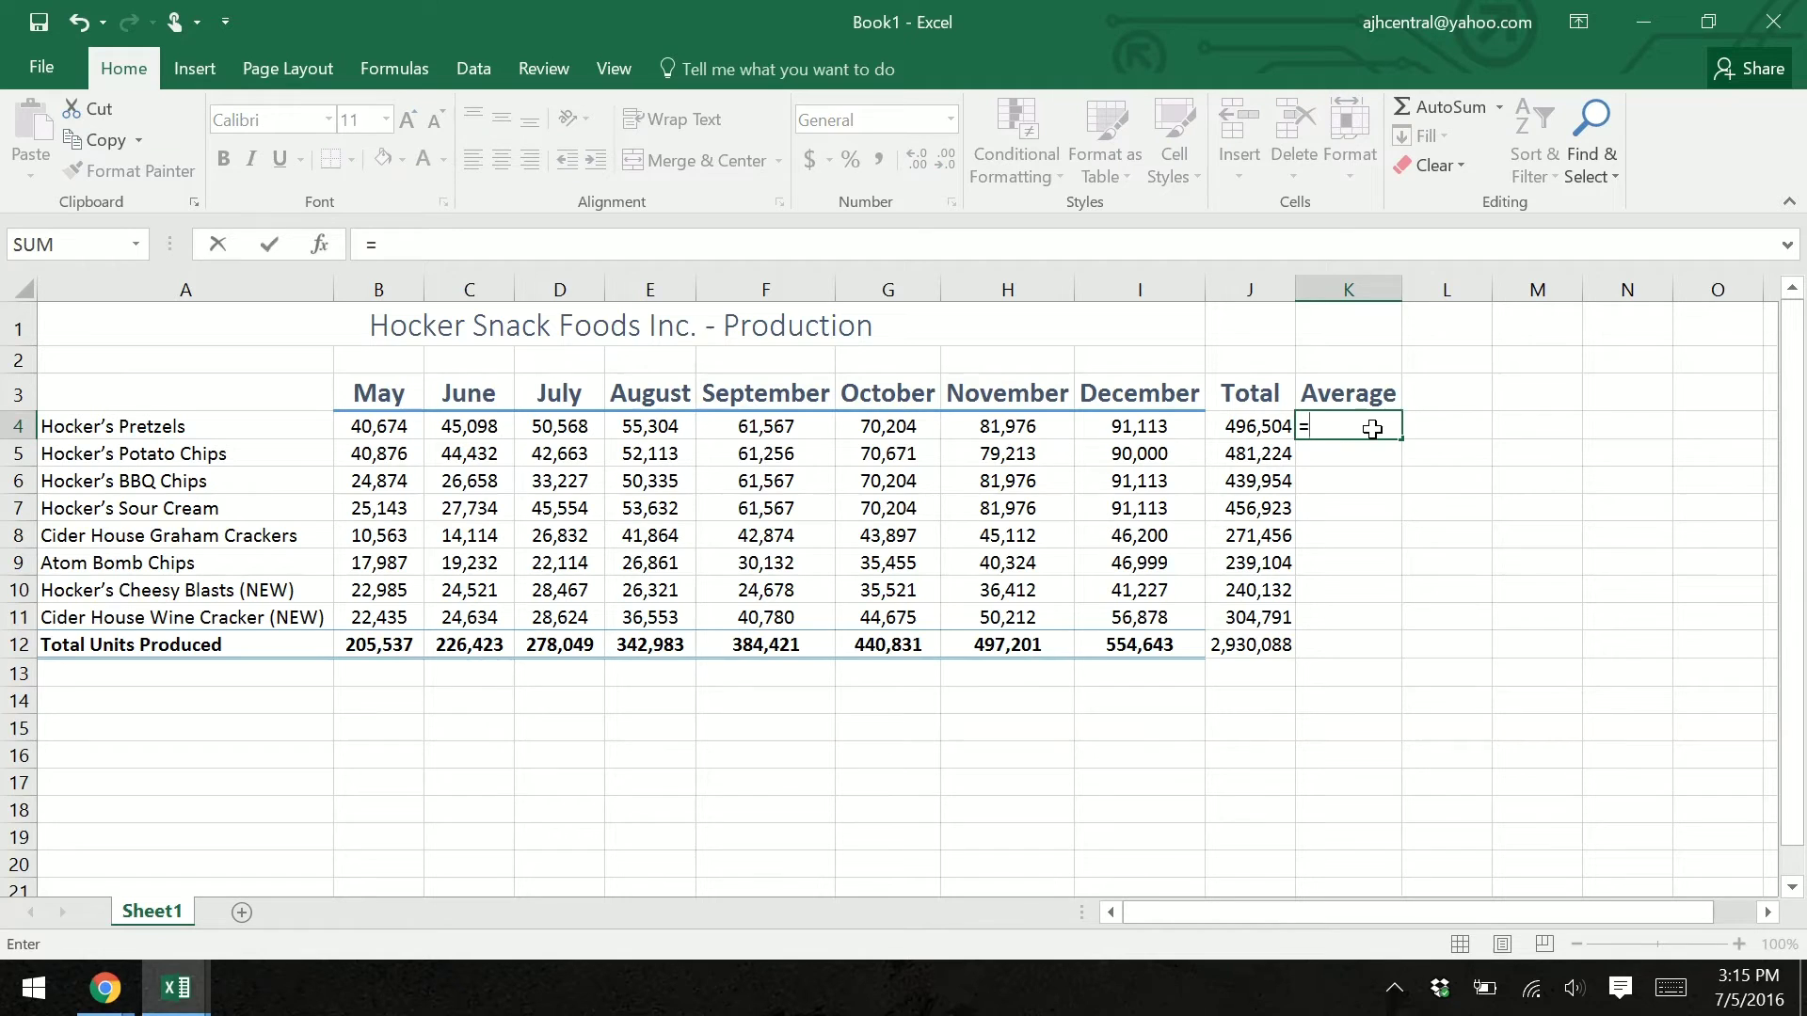
text(Average)
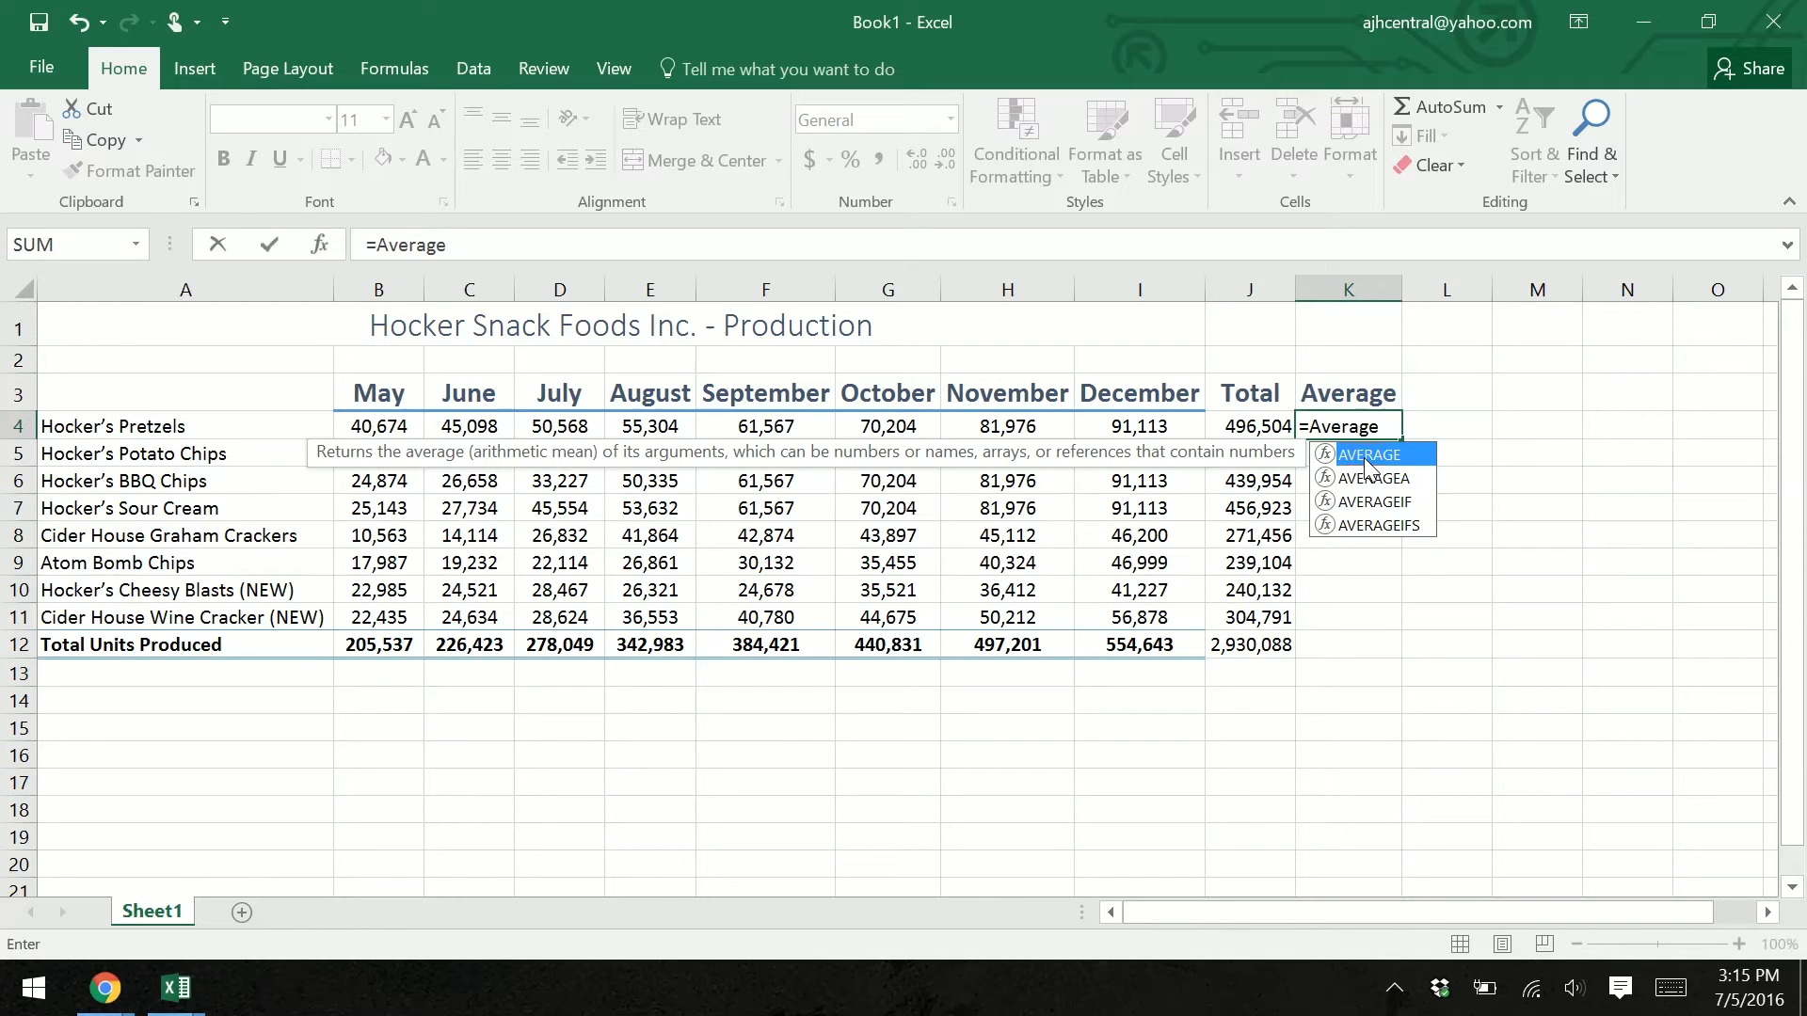
text(()
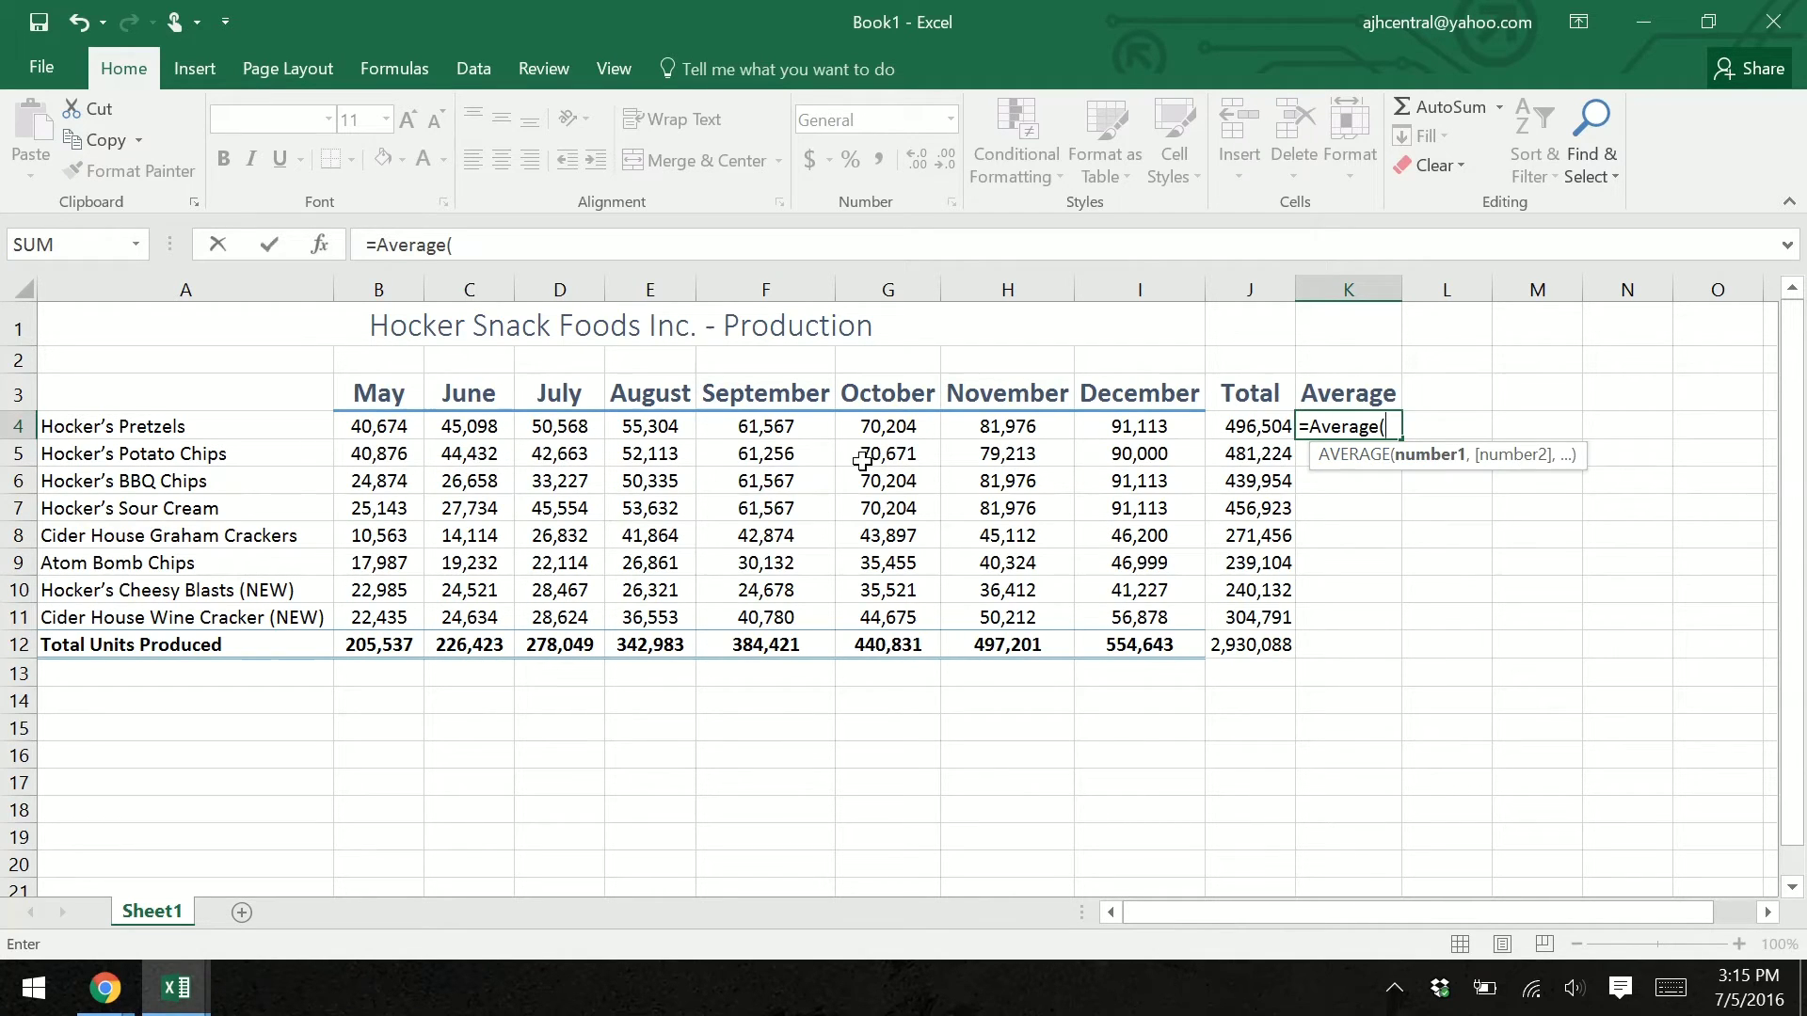
drag(410, 429, 1126, 432)
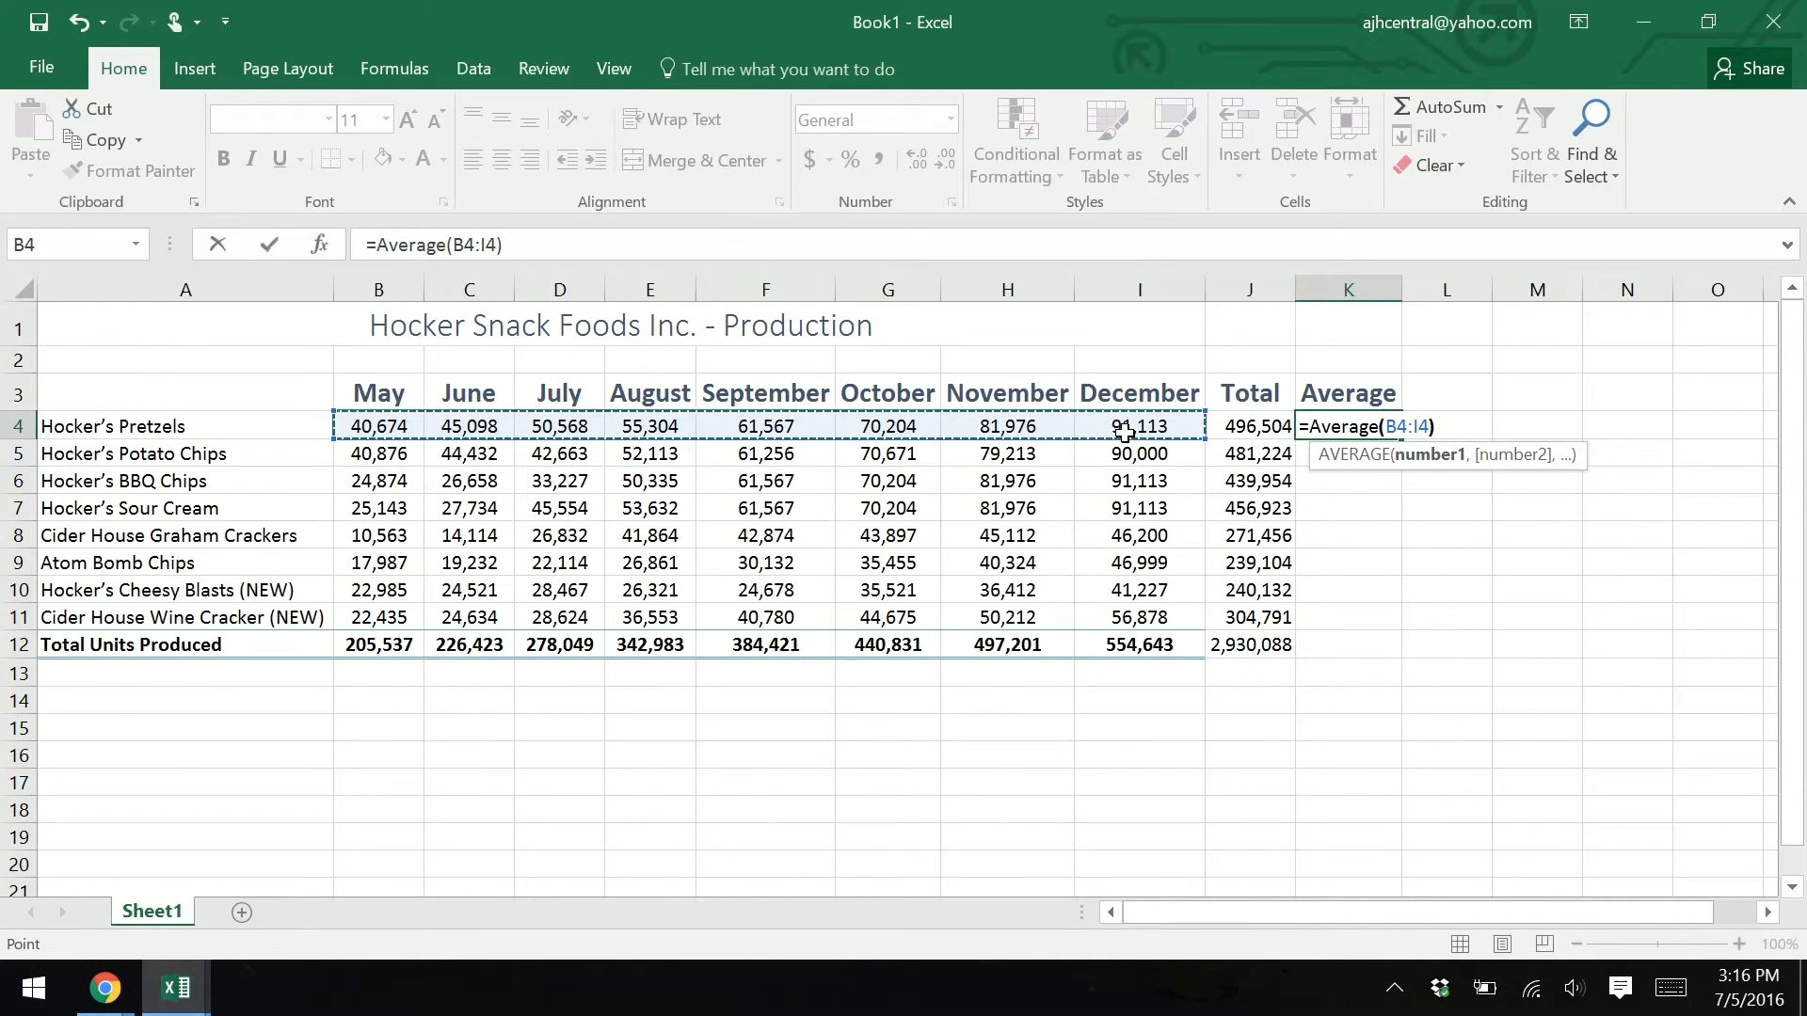
text())
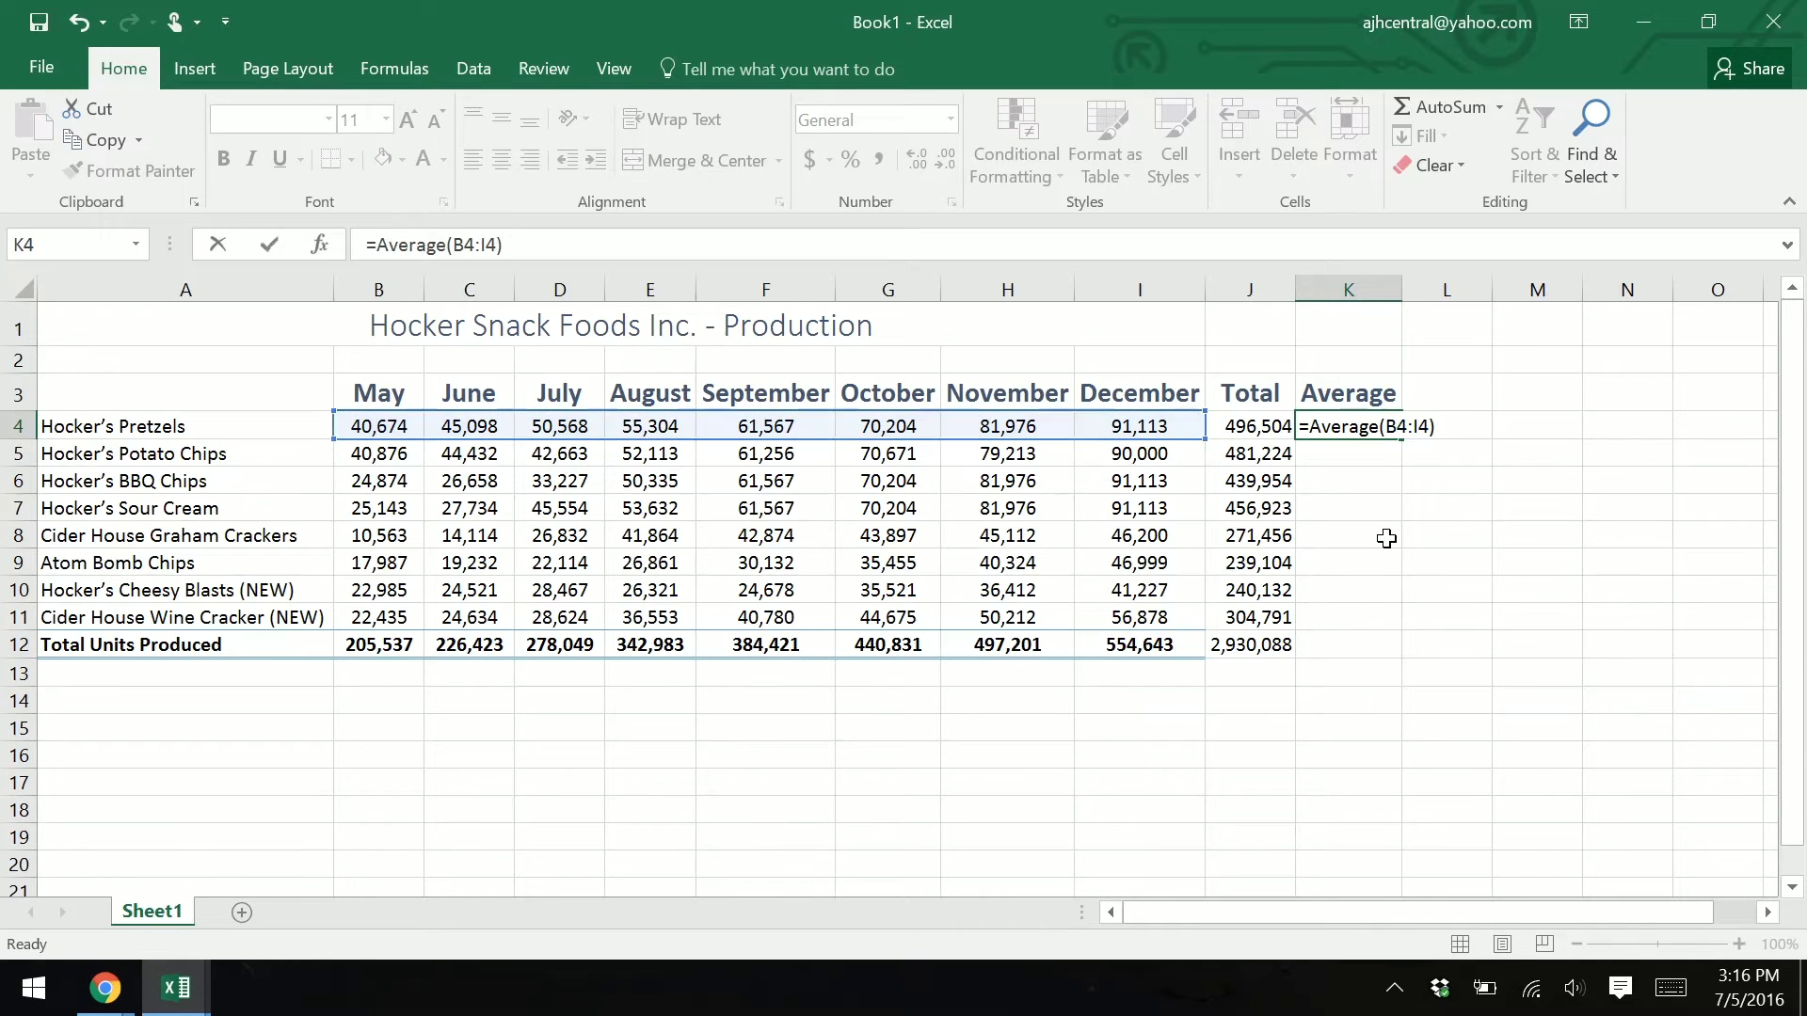
key(Return)
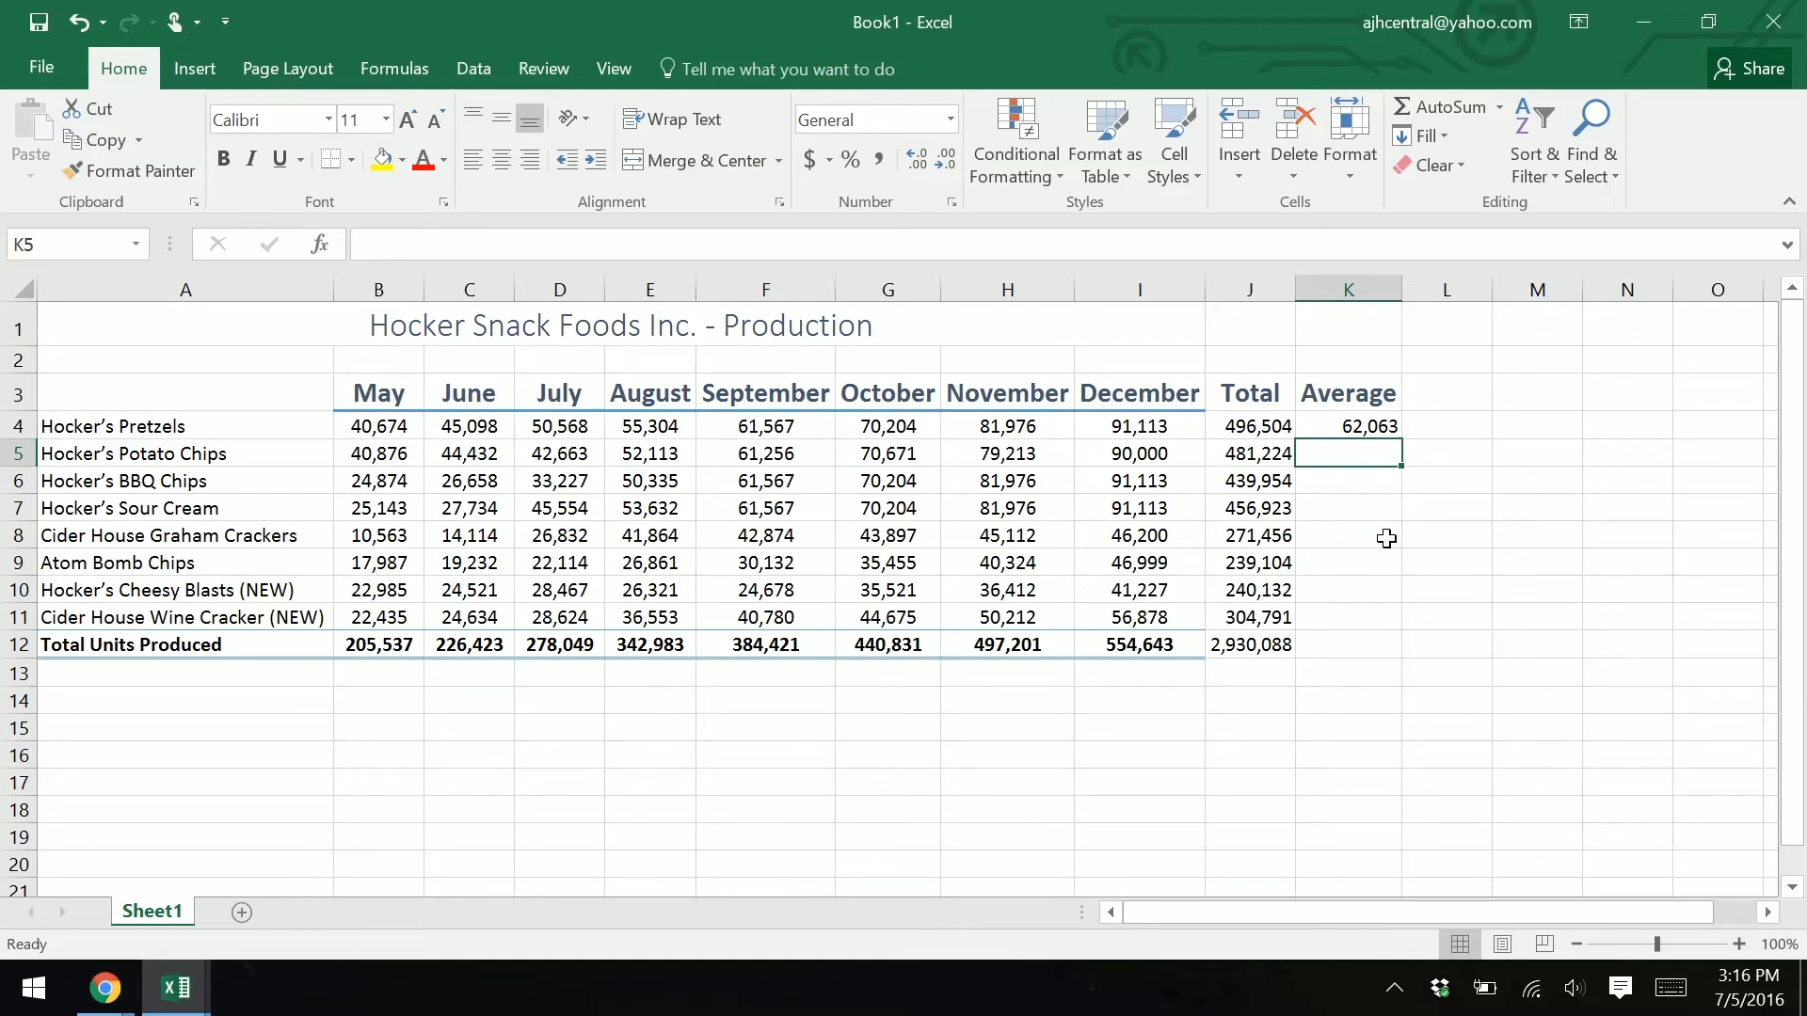
click(1381, 428)
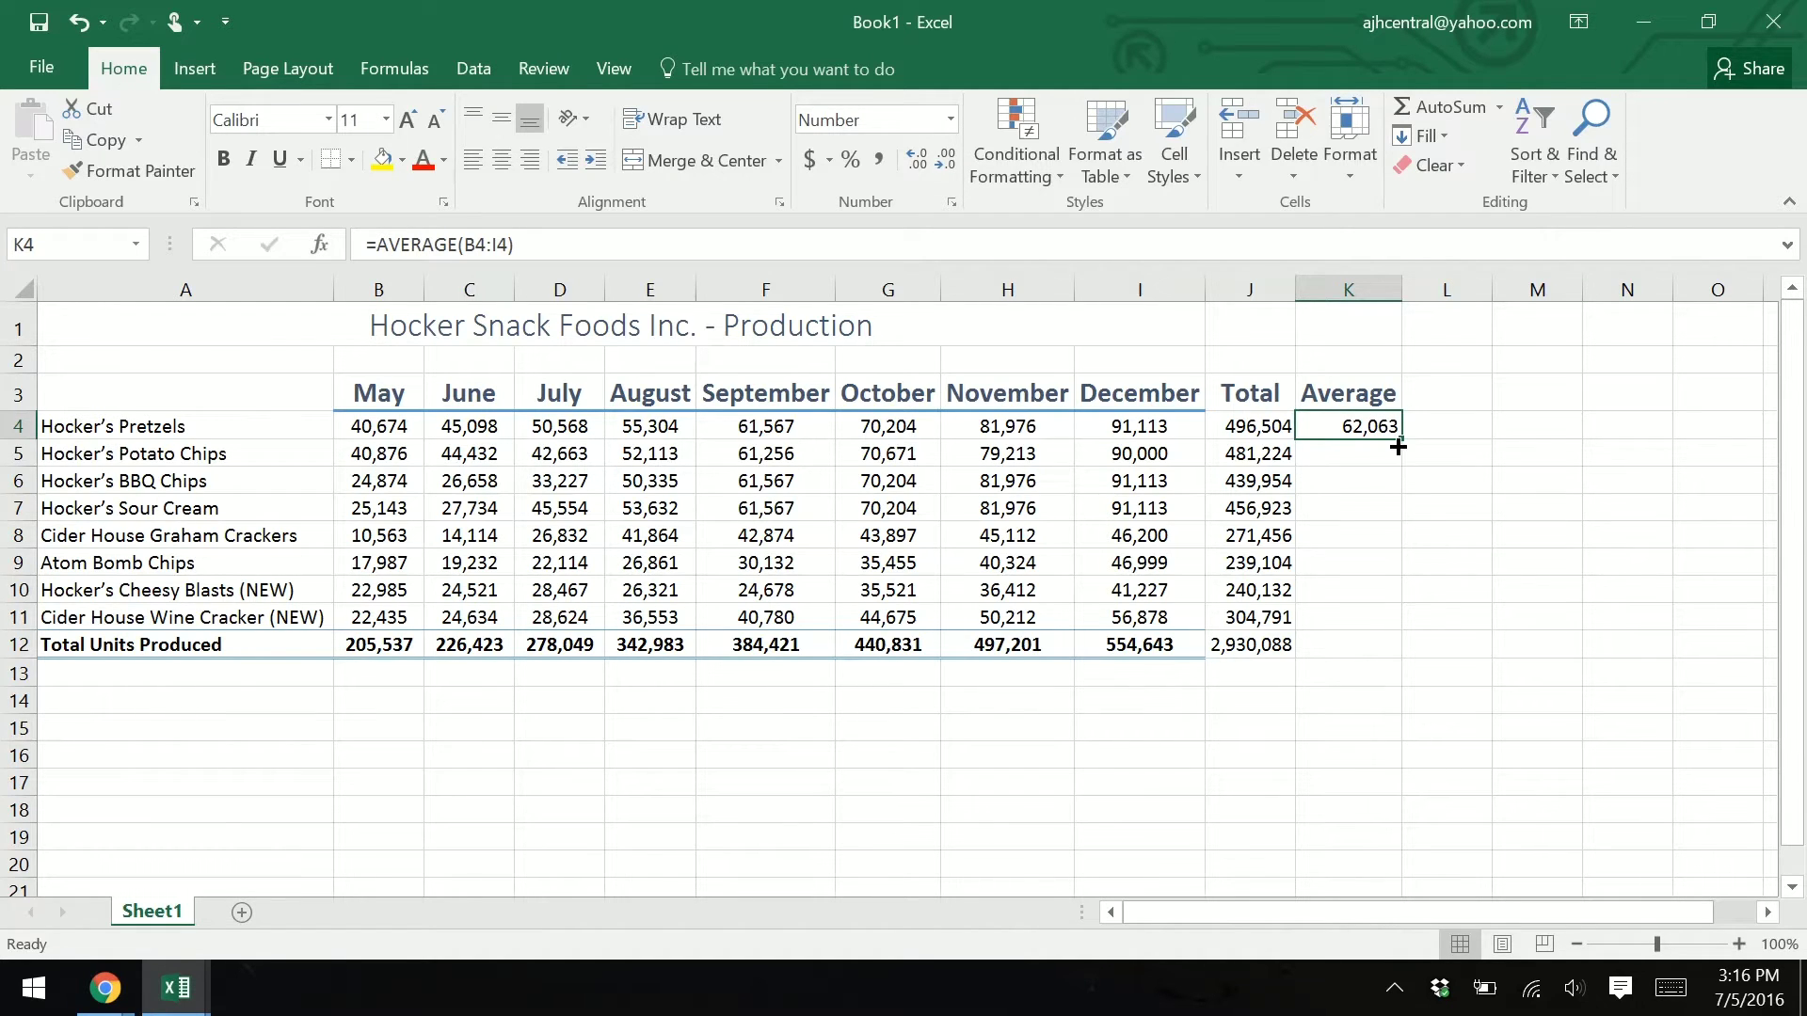
drag(1397, 446, 1389, 623)
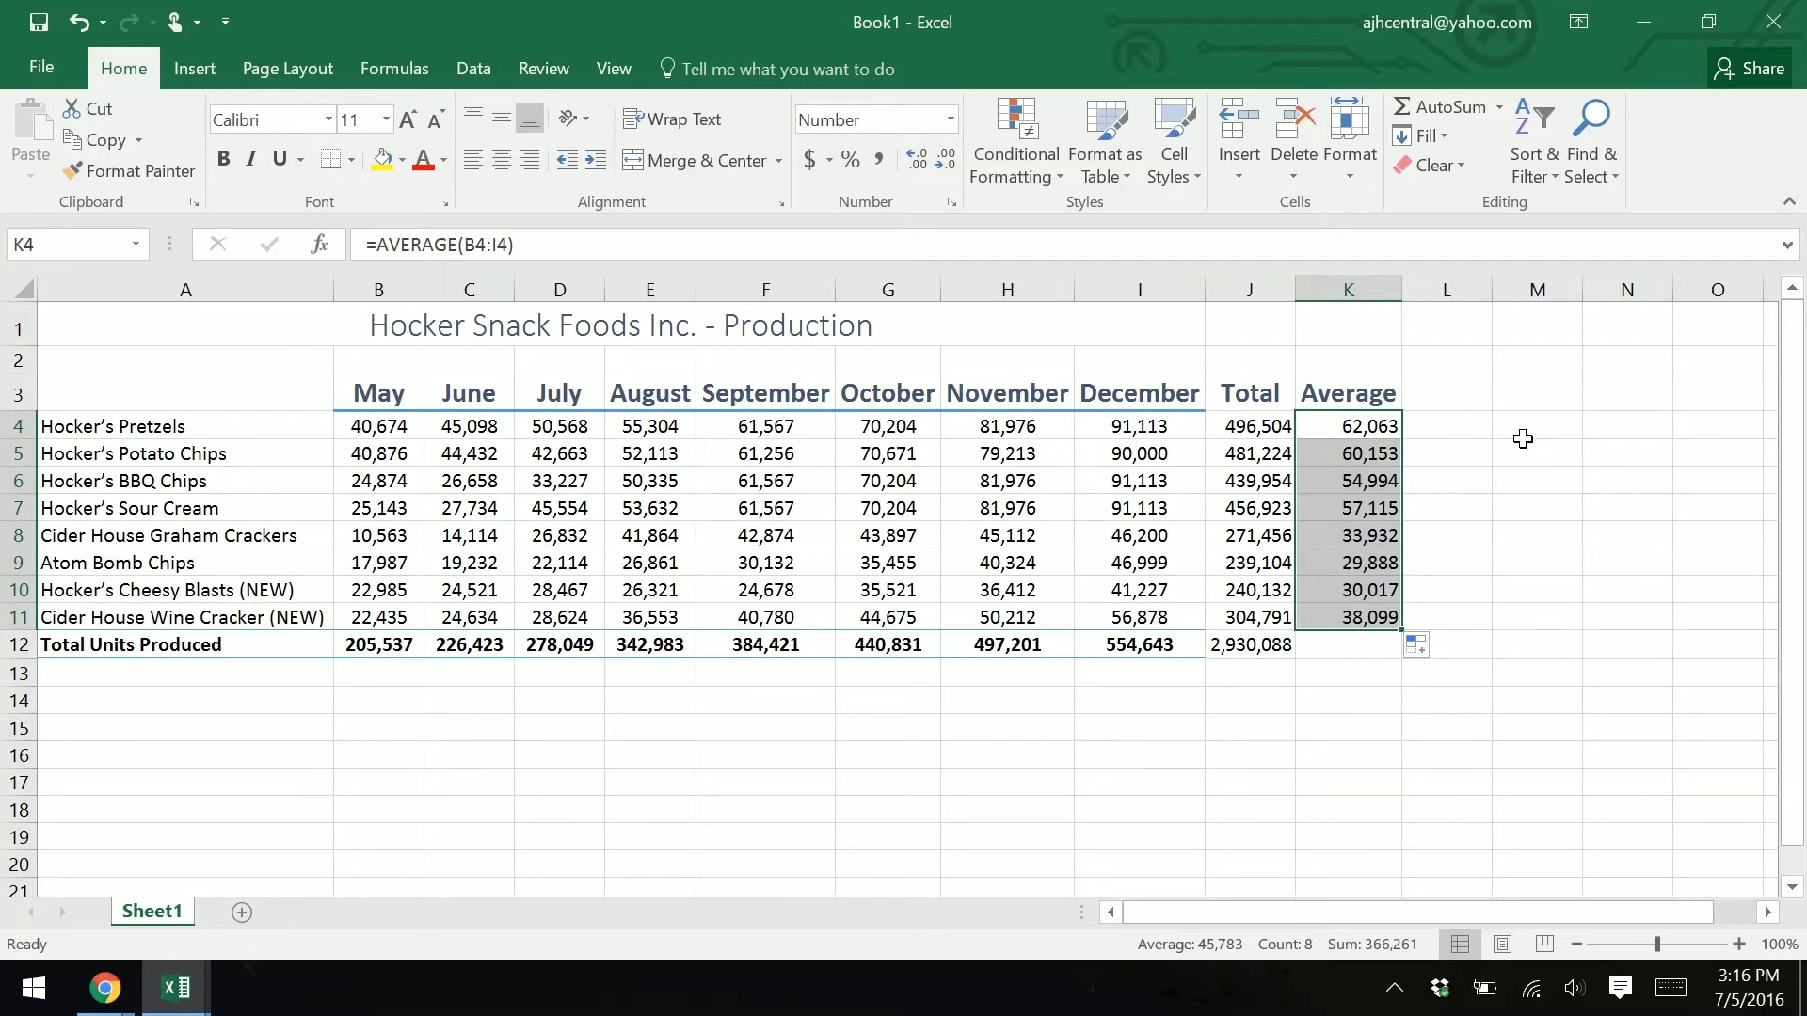
Step: Add the column heading "Minimum" in L3 and autofit column L to it
click(1451, 436)
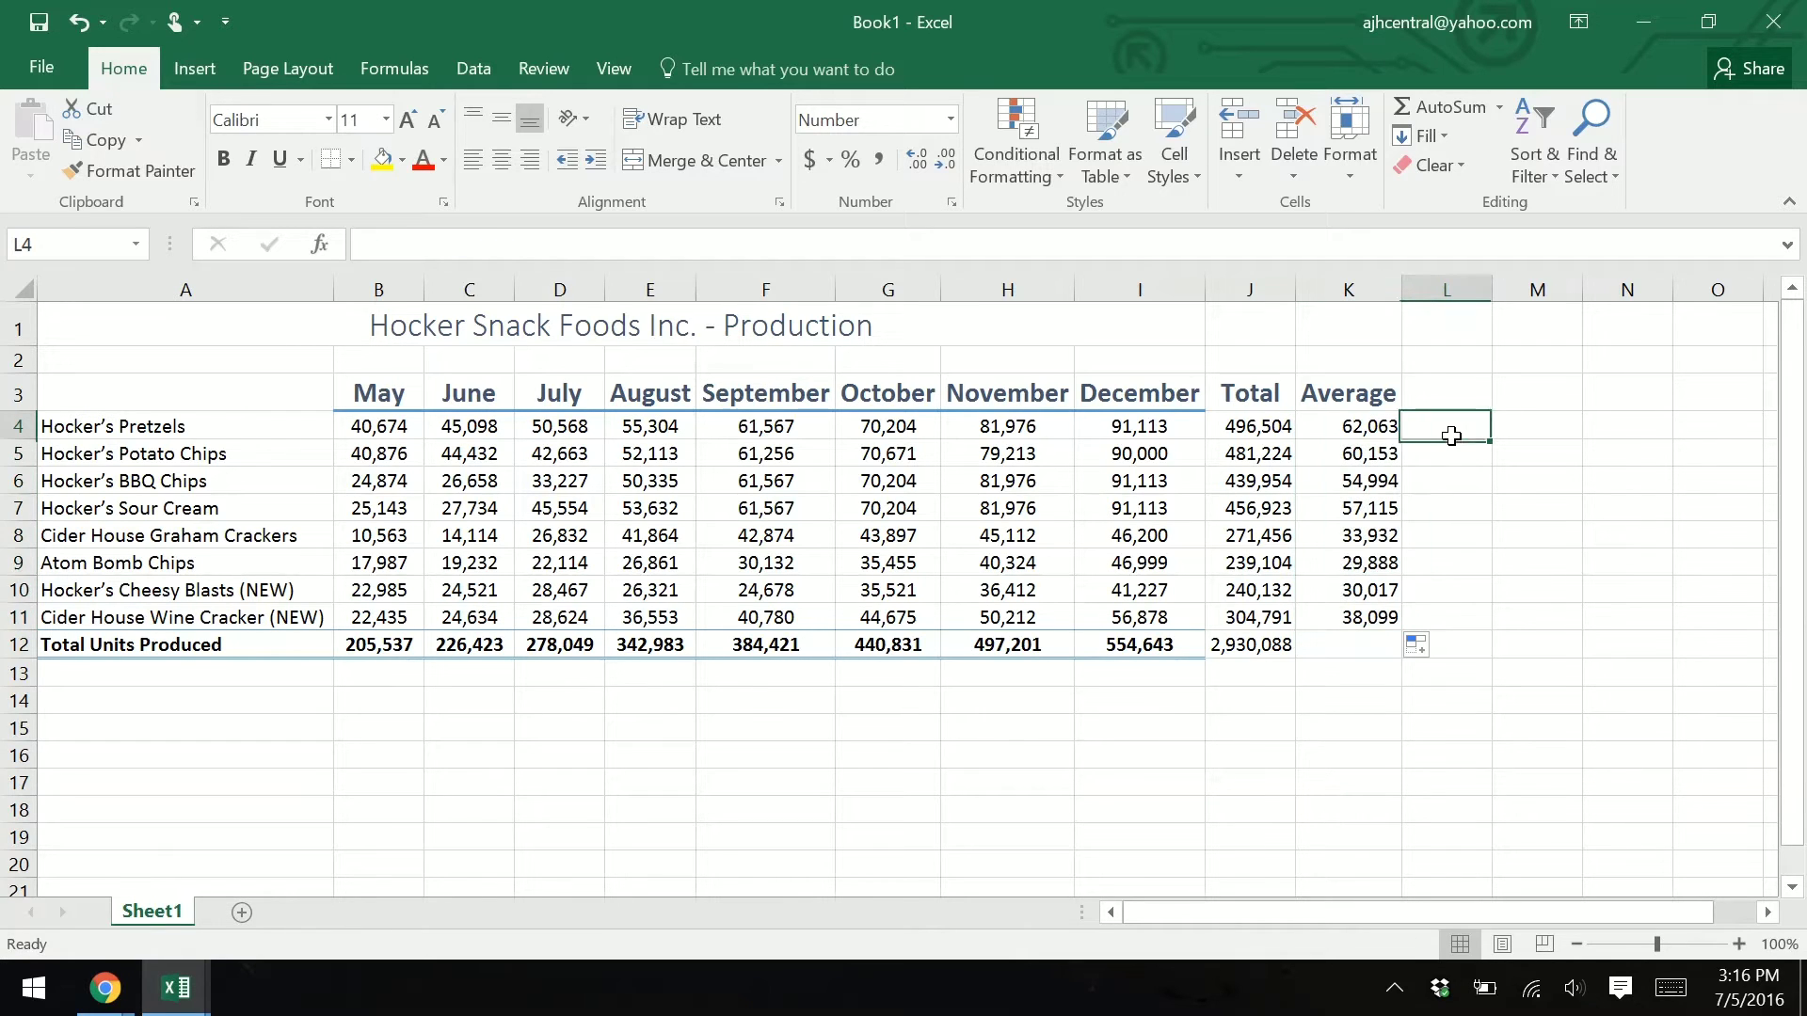
click(1446, 389)
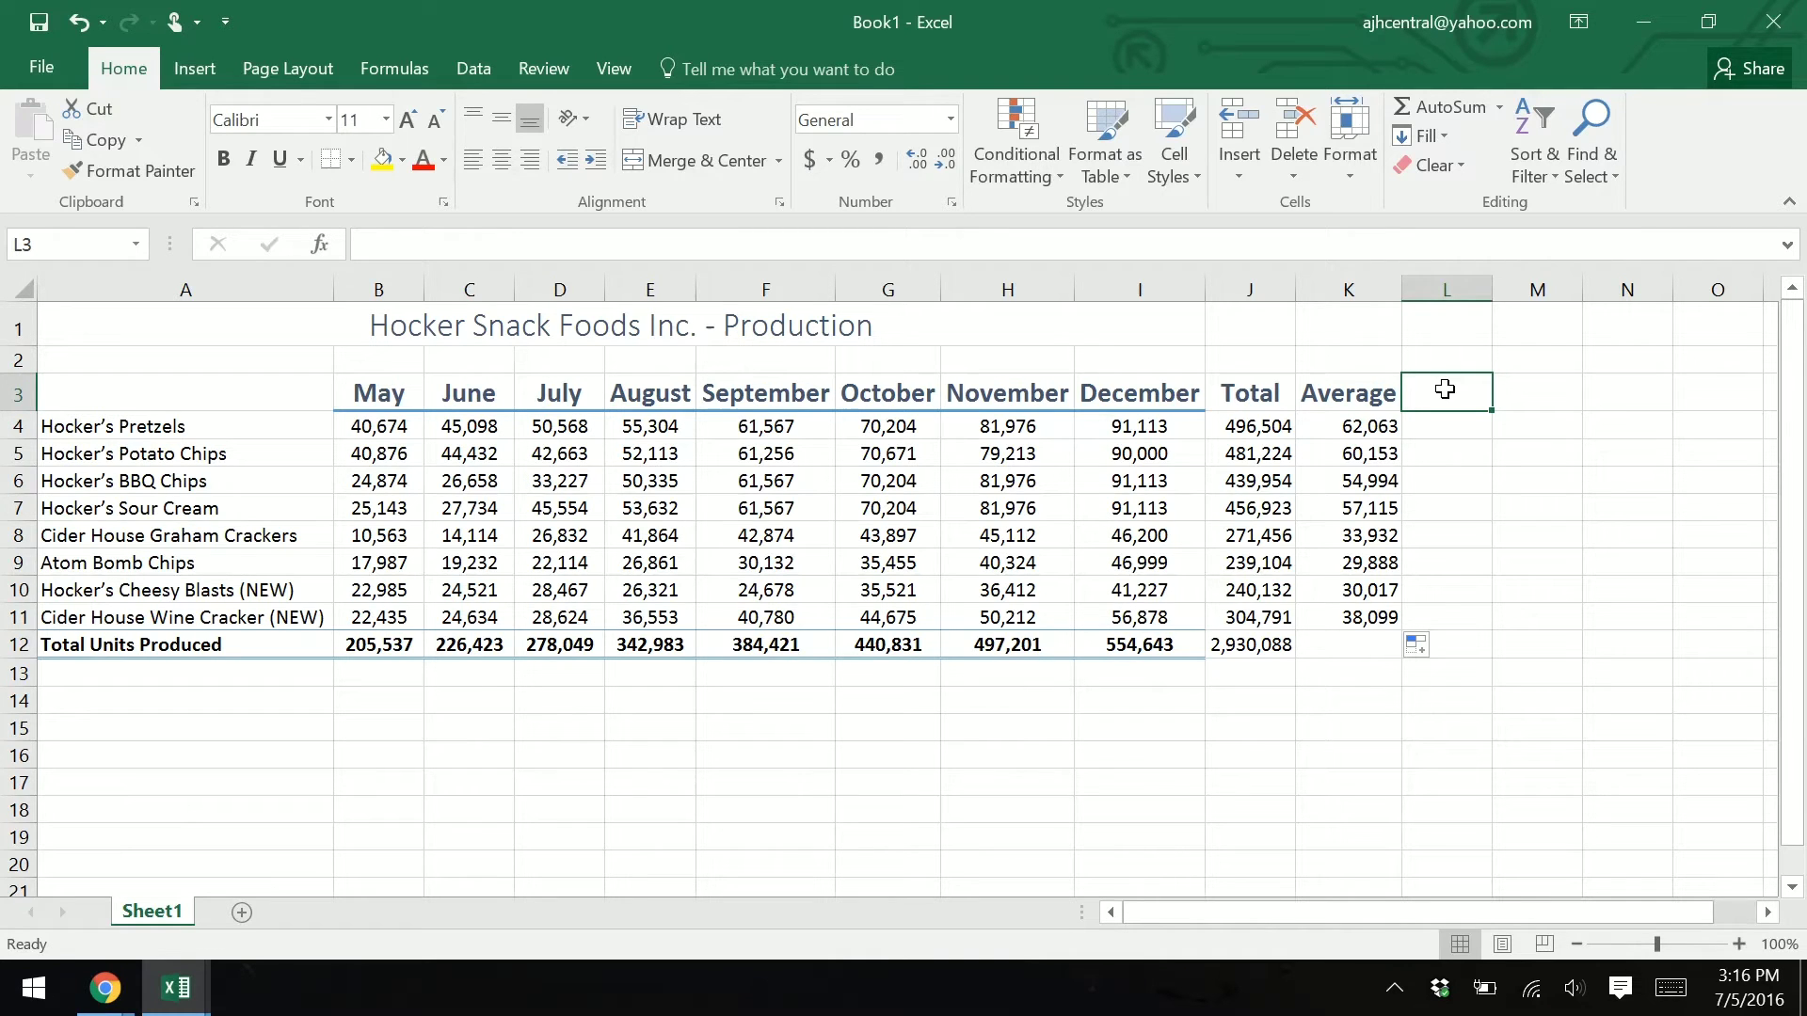
text(Minimum)
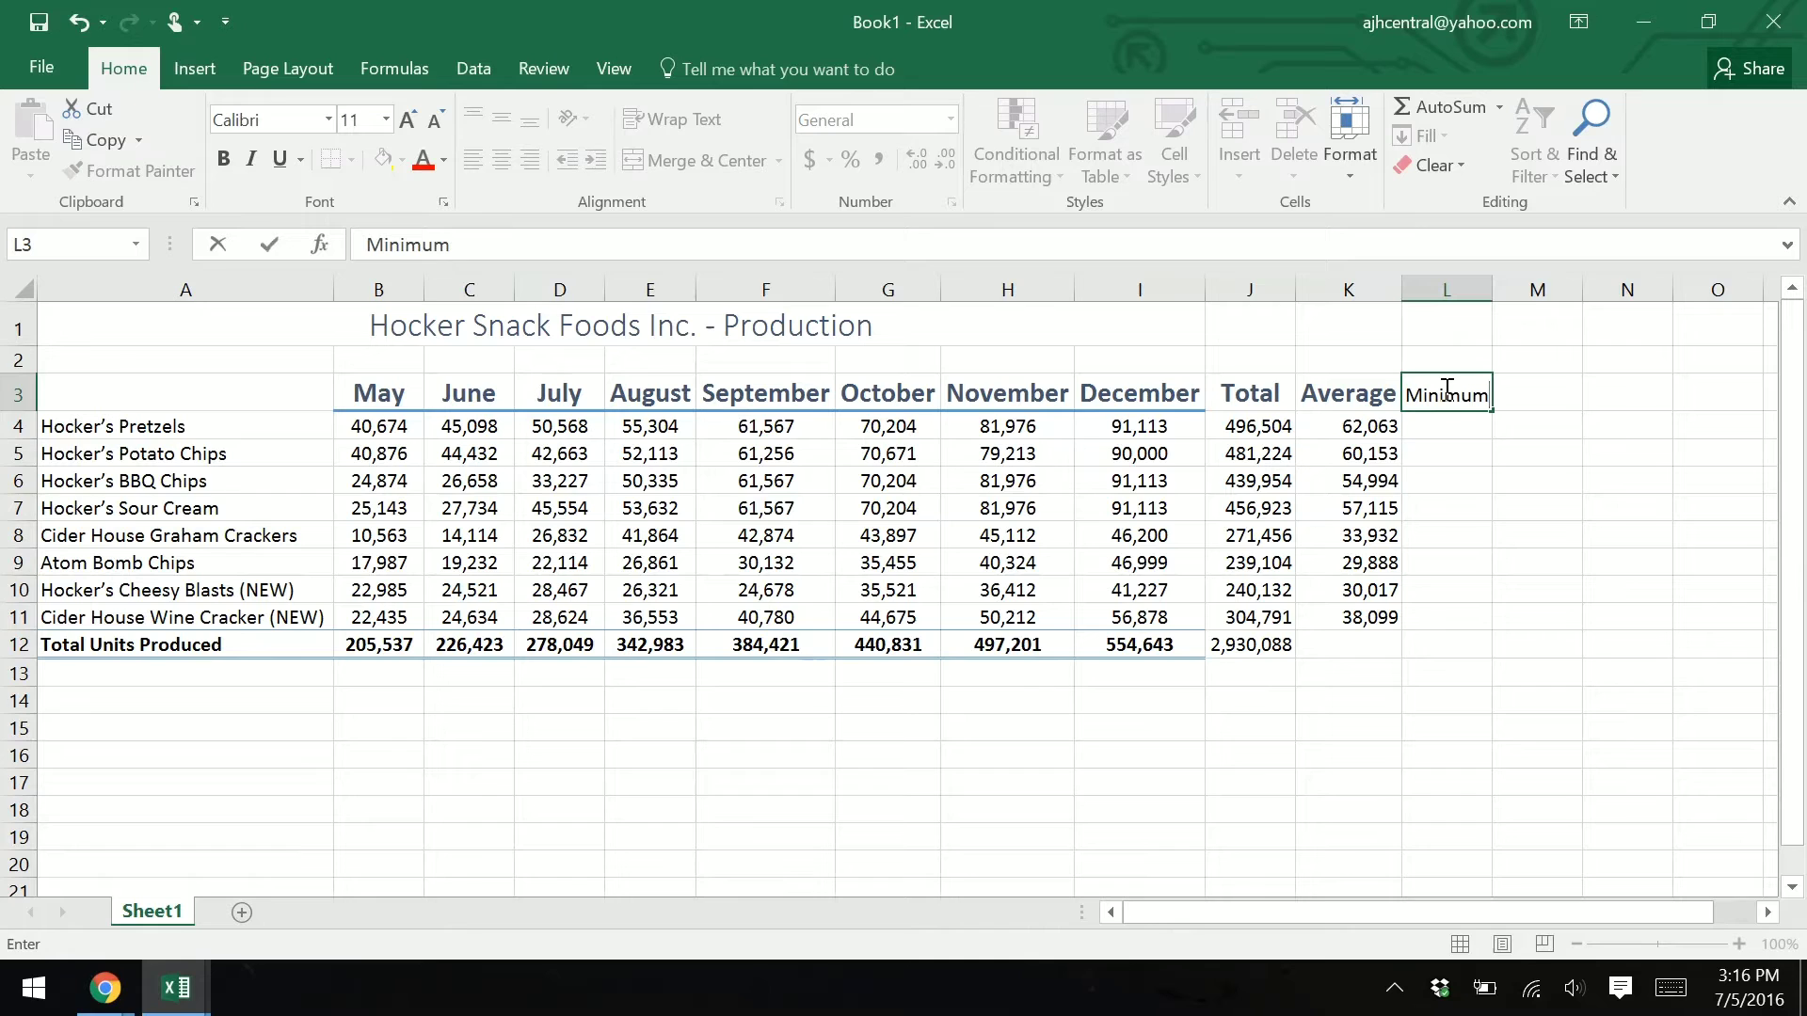
key(Return)
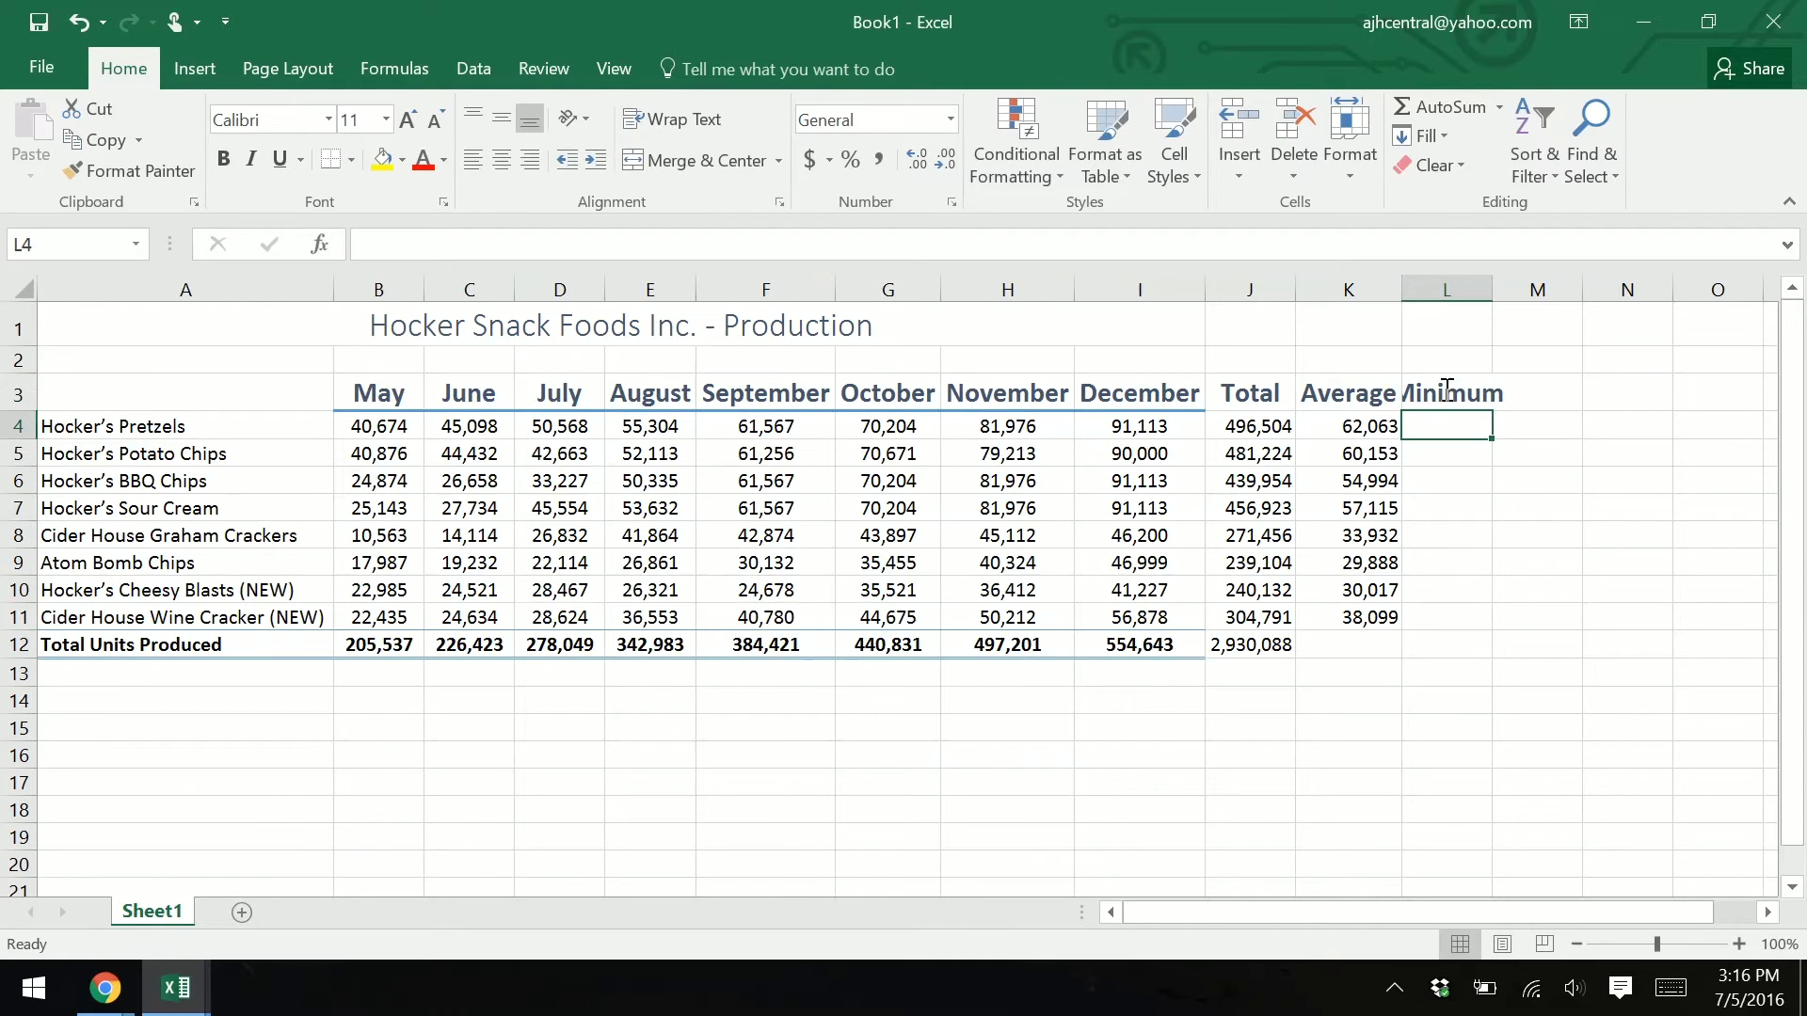
double_click(1493, 290)
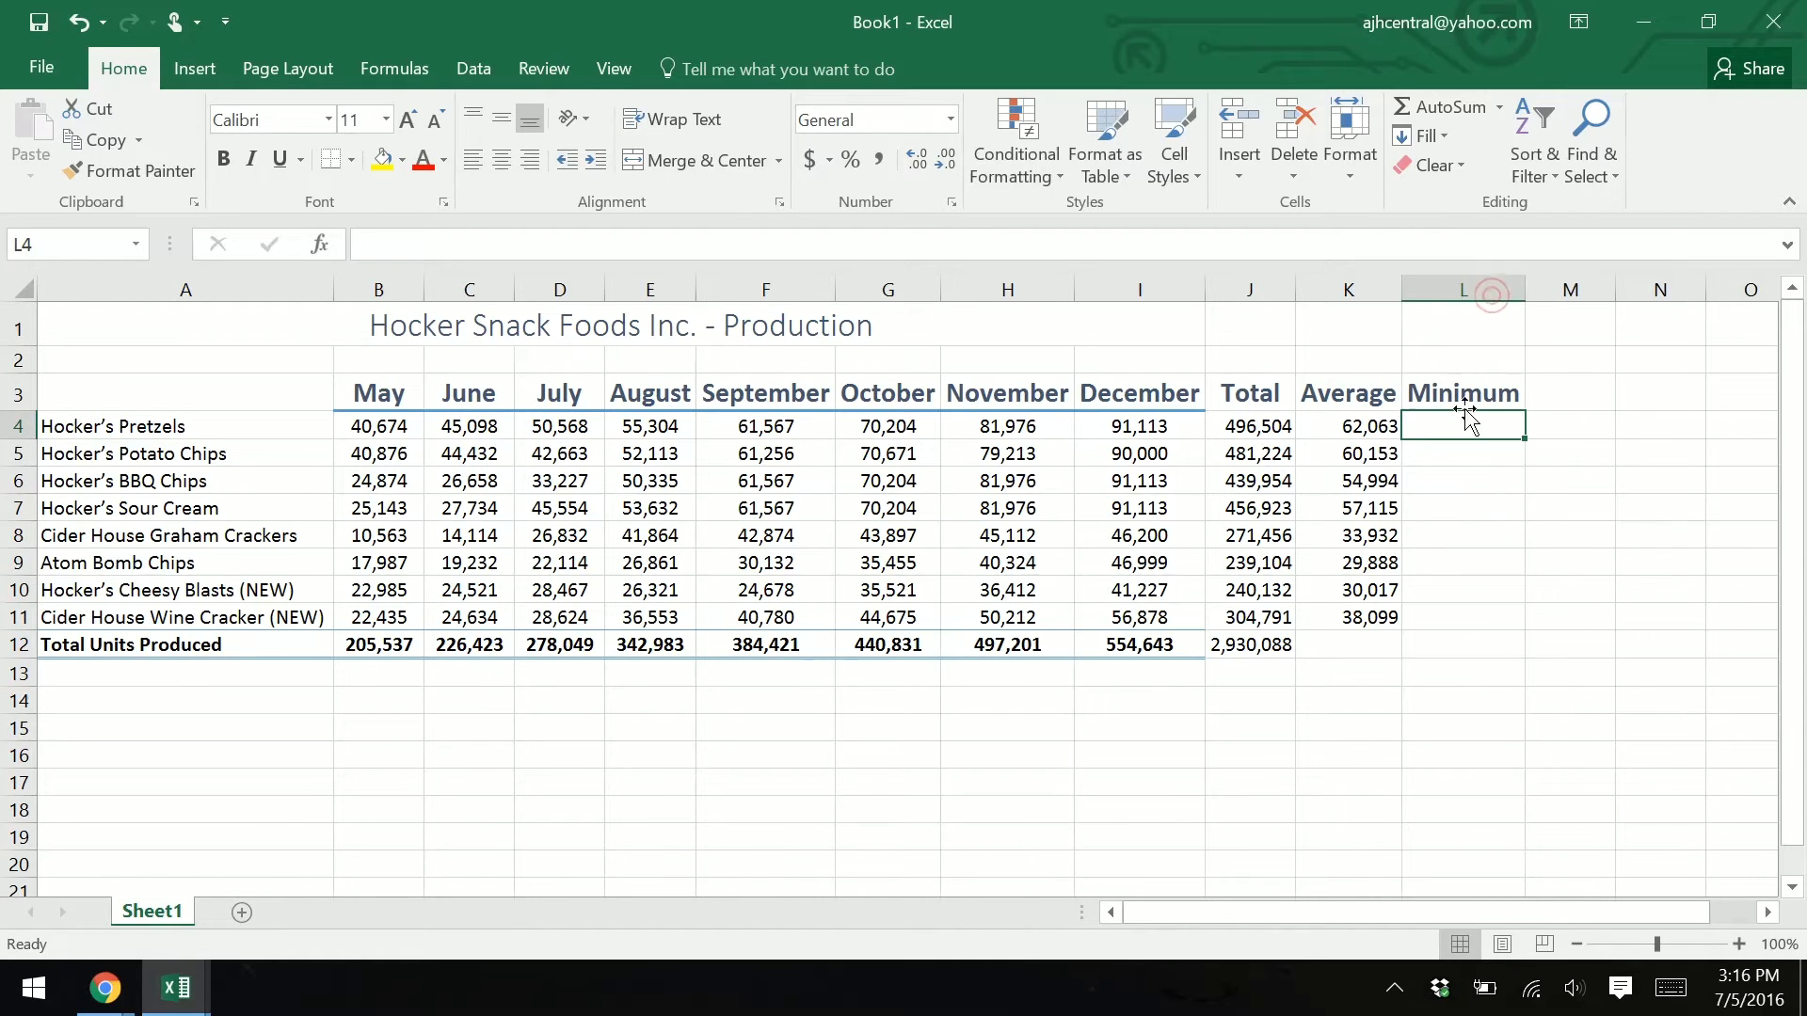
Step: Enter =MIN(B4:I4) in L4 for Hocker's Pretzels and fill the formula down through L11
text(=)
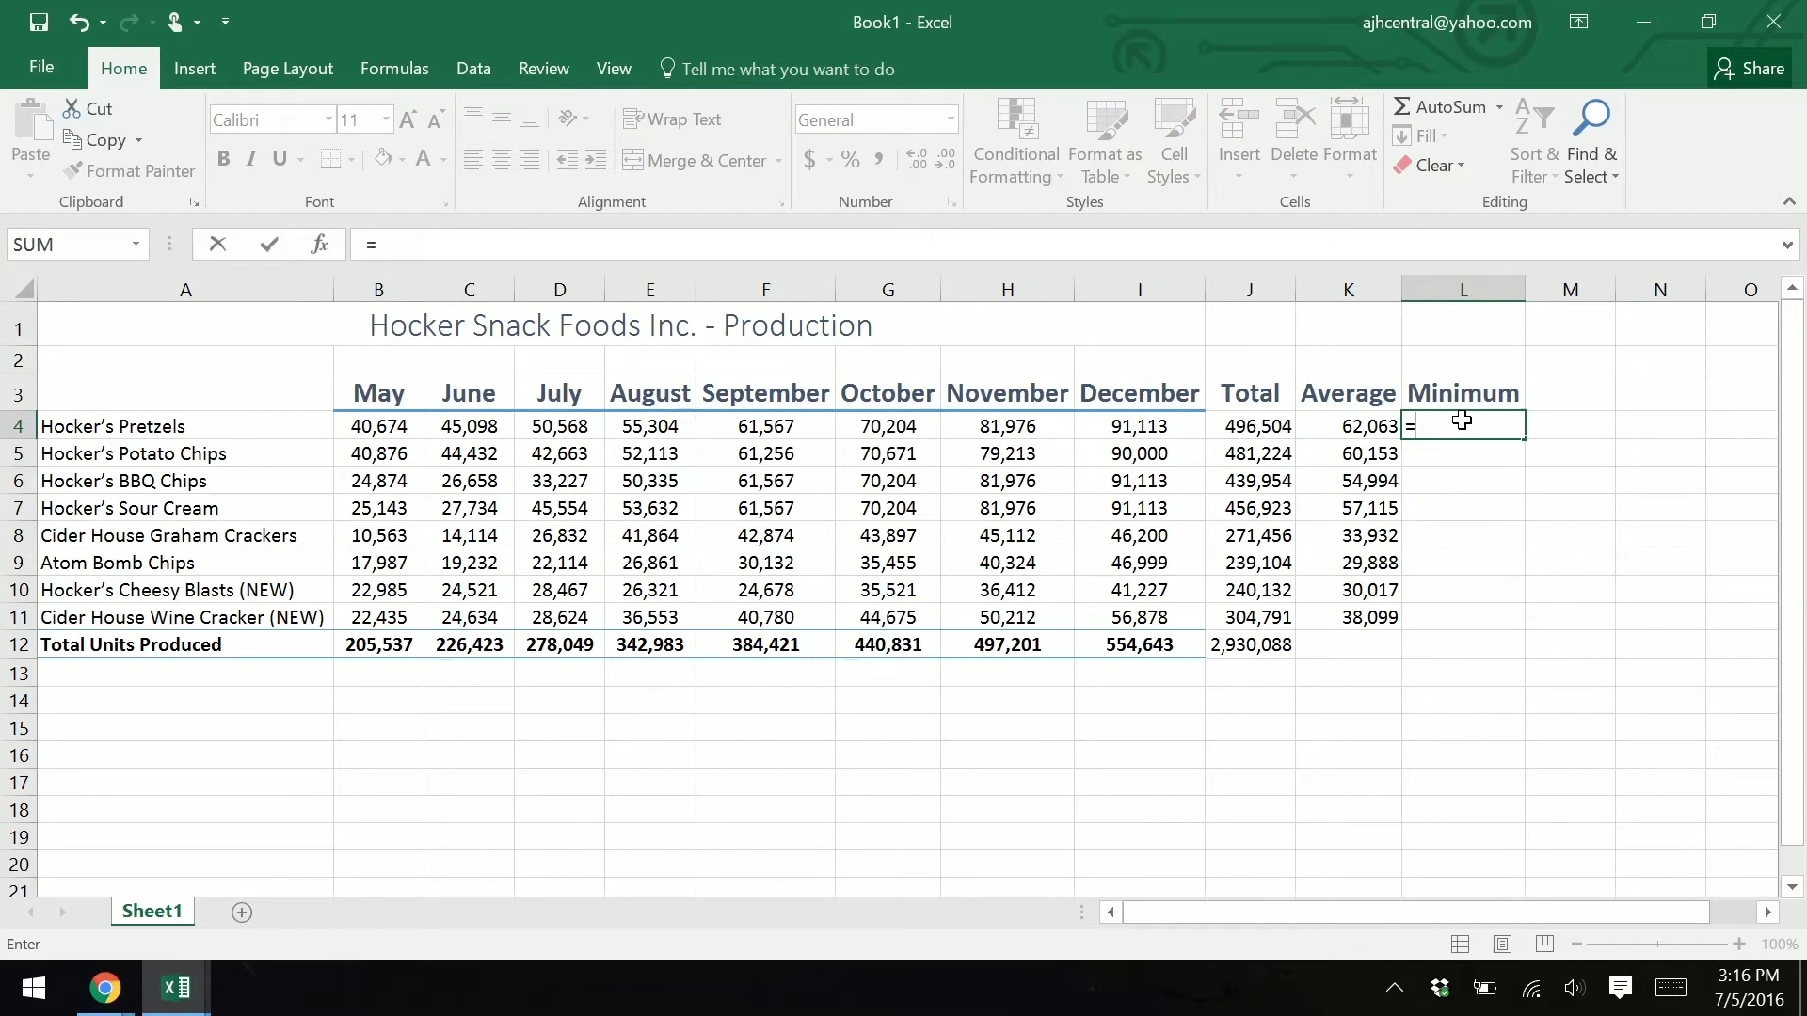
text(min)
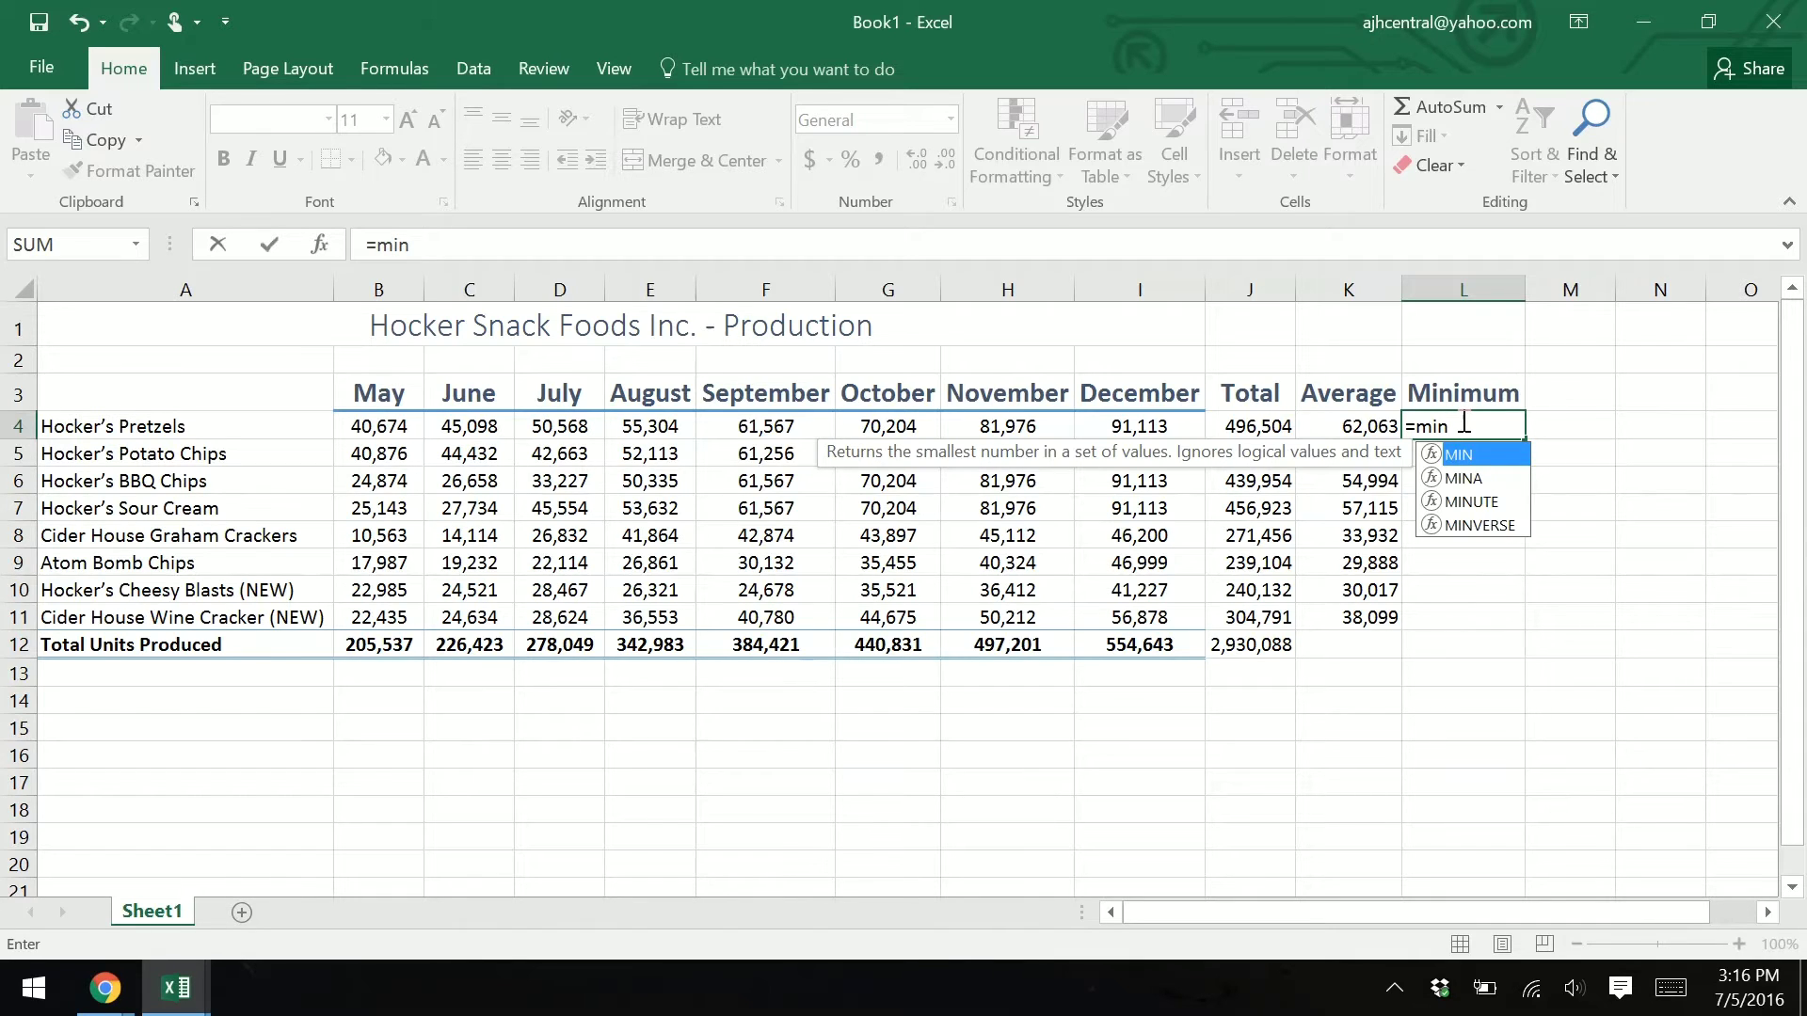
text(()
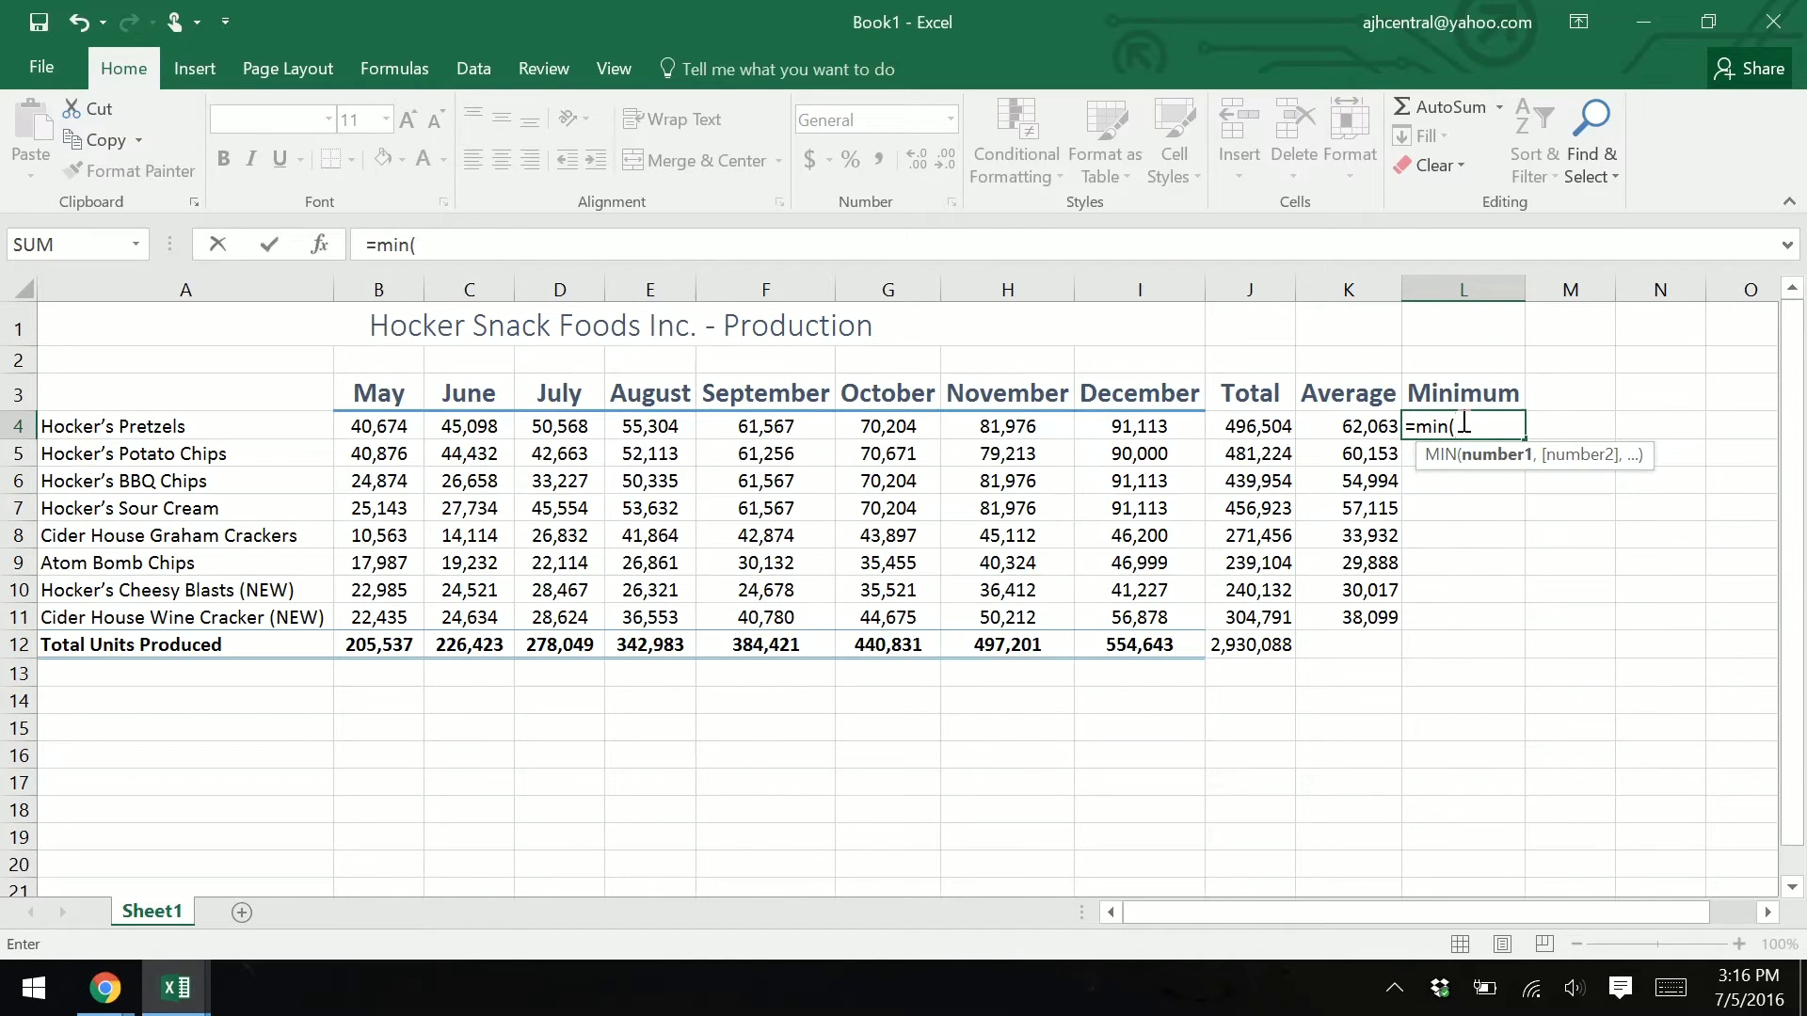
click(388, 421)
drag(388, 421, 1125, 430)
text())
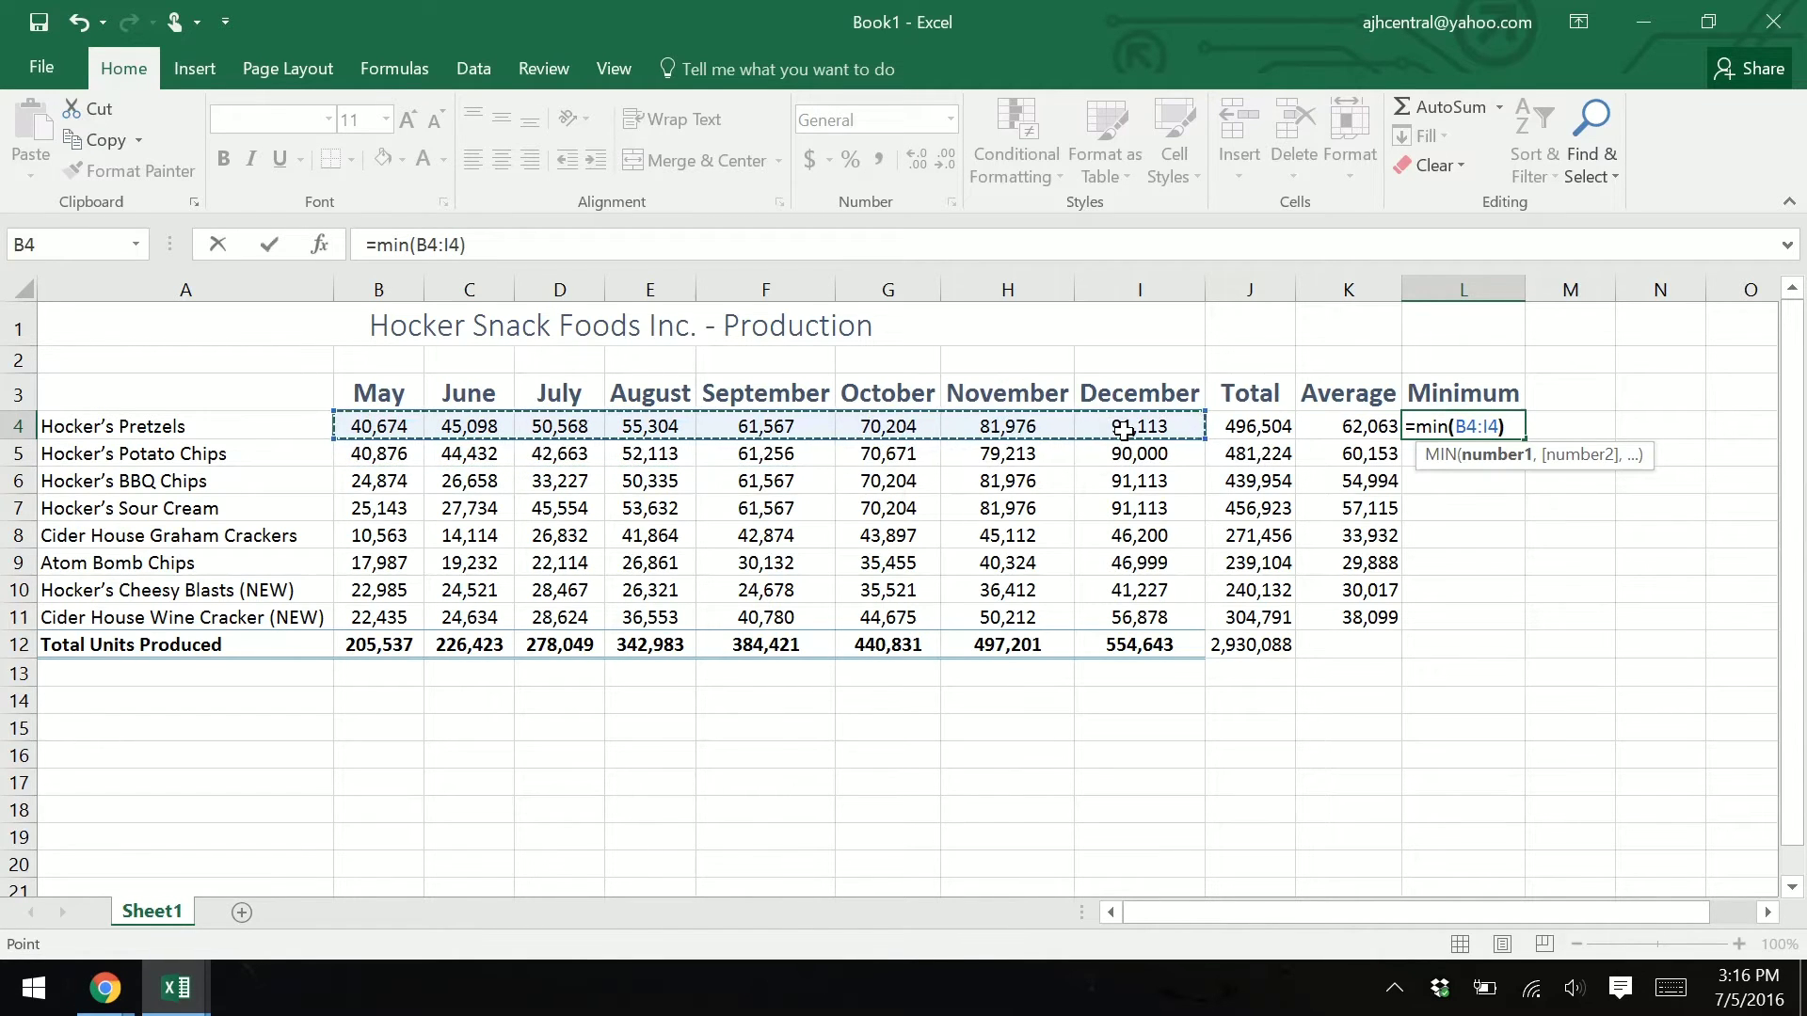
key(Return)
click(1466, 427)
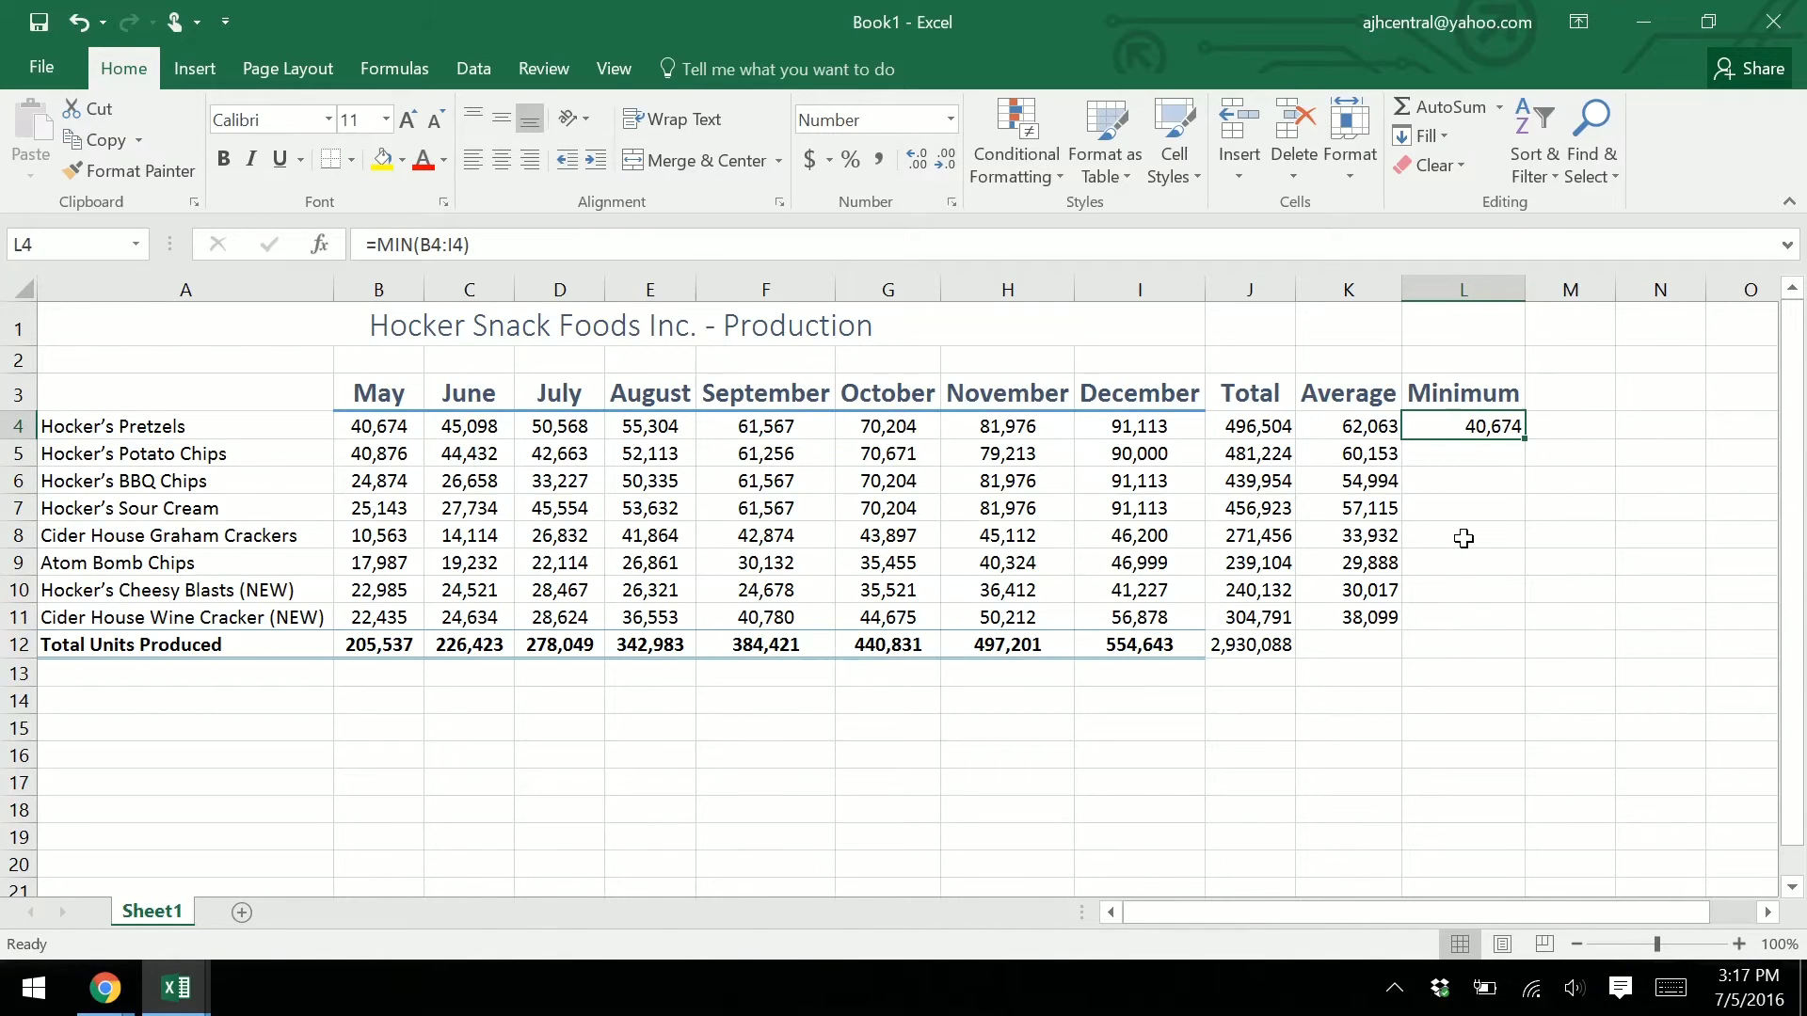
click(410, 422)
click(1462, 445)
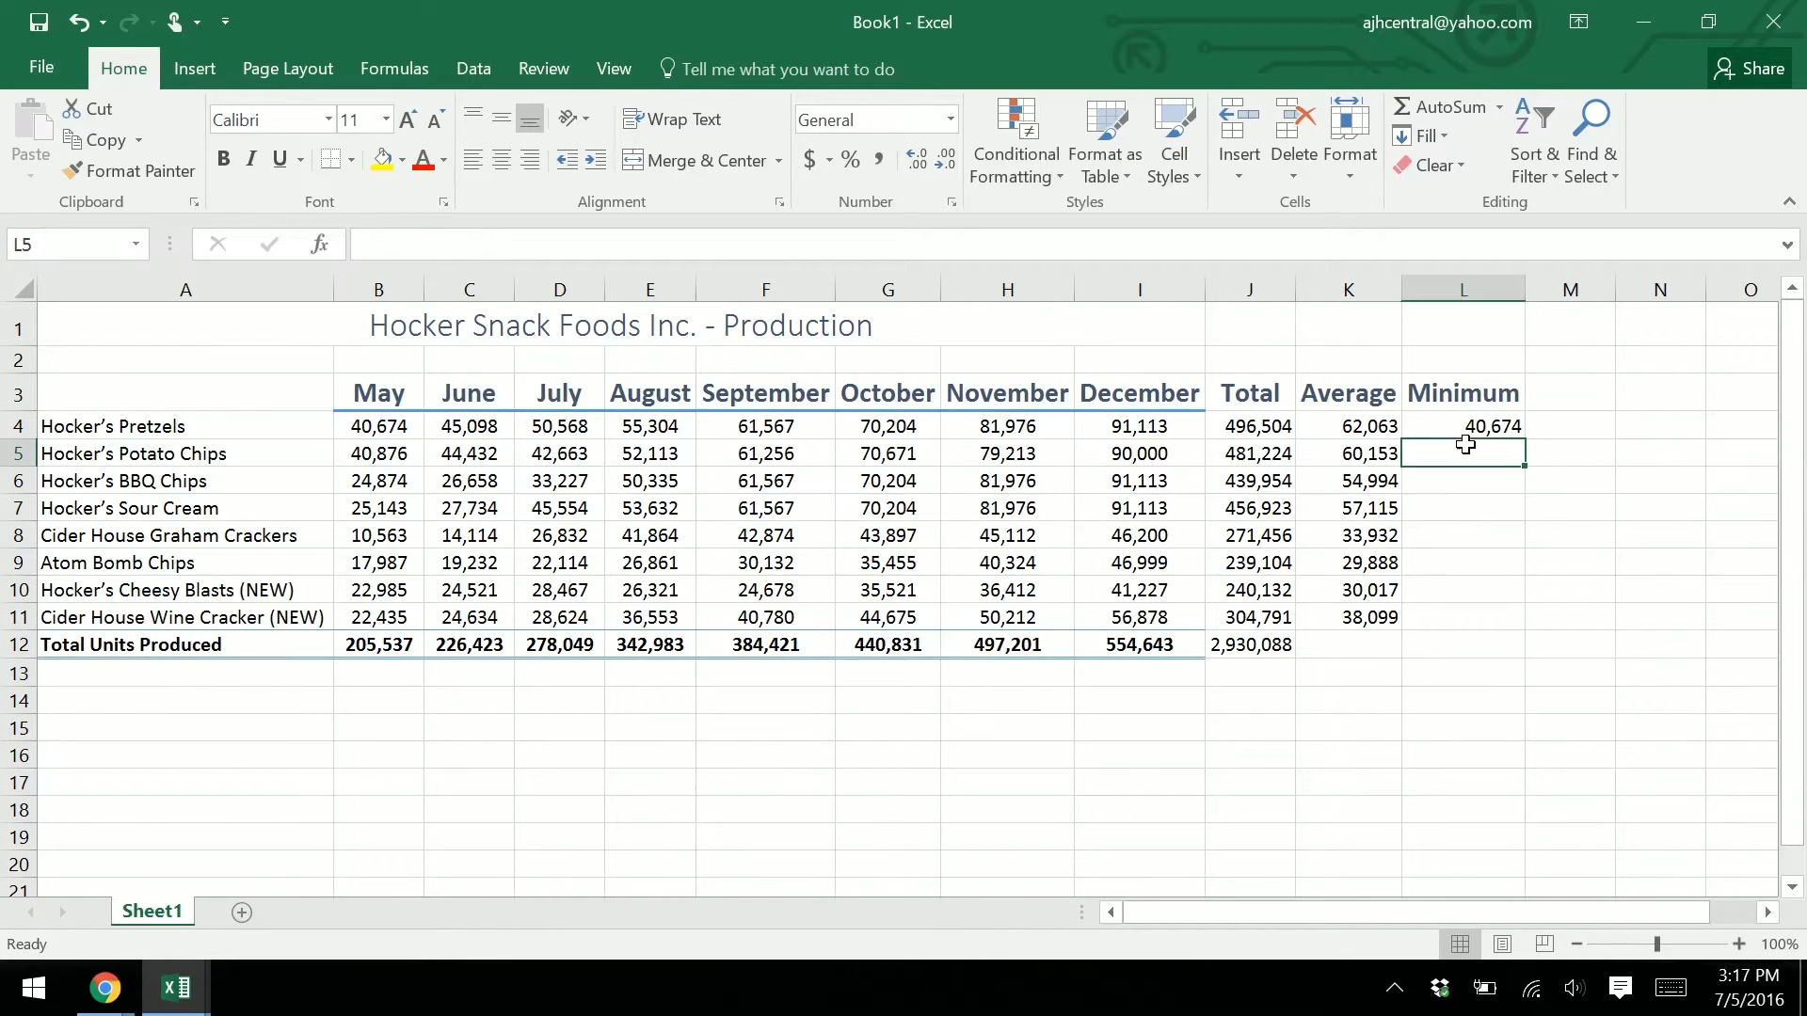
click(1516, 424)
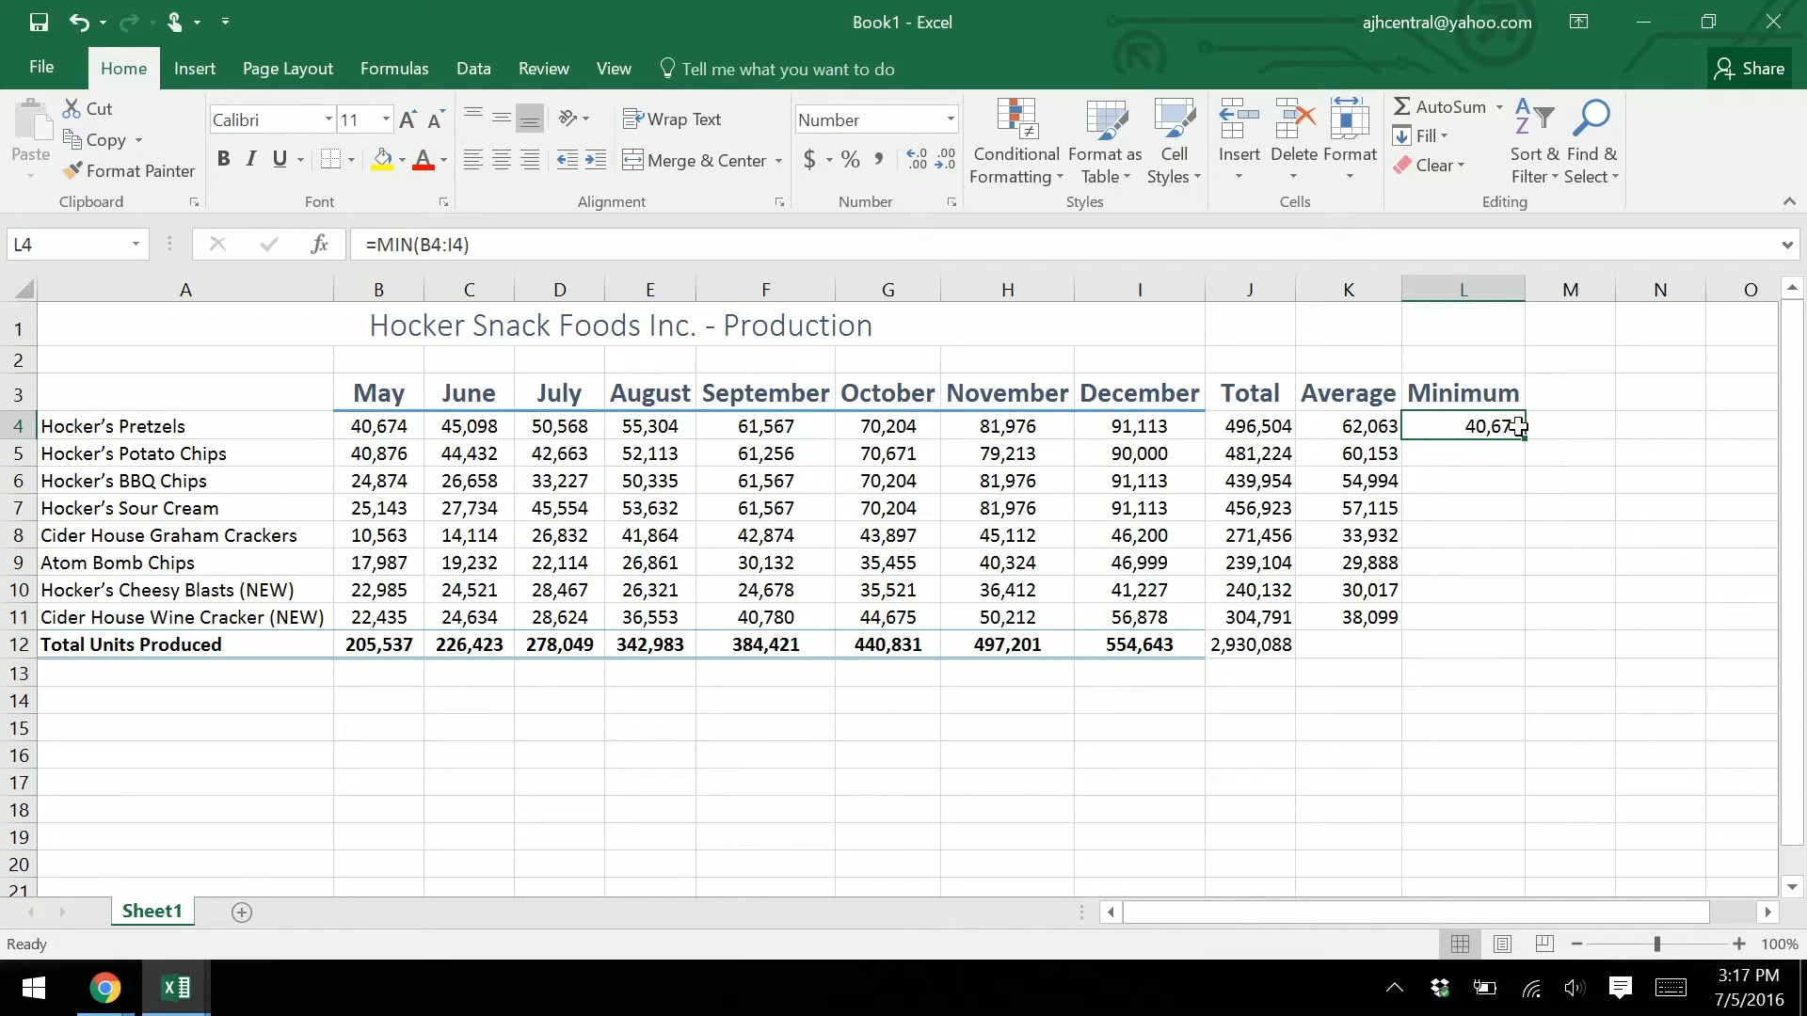
drag(1524, 440, 1511, 621)
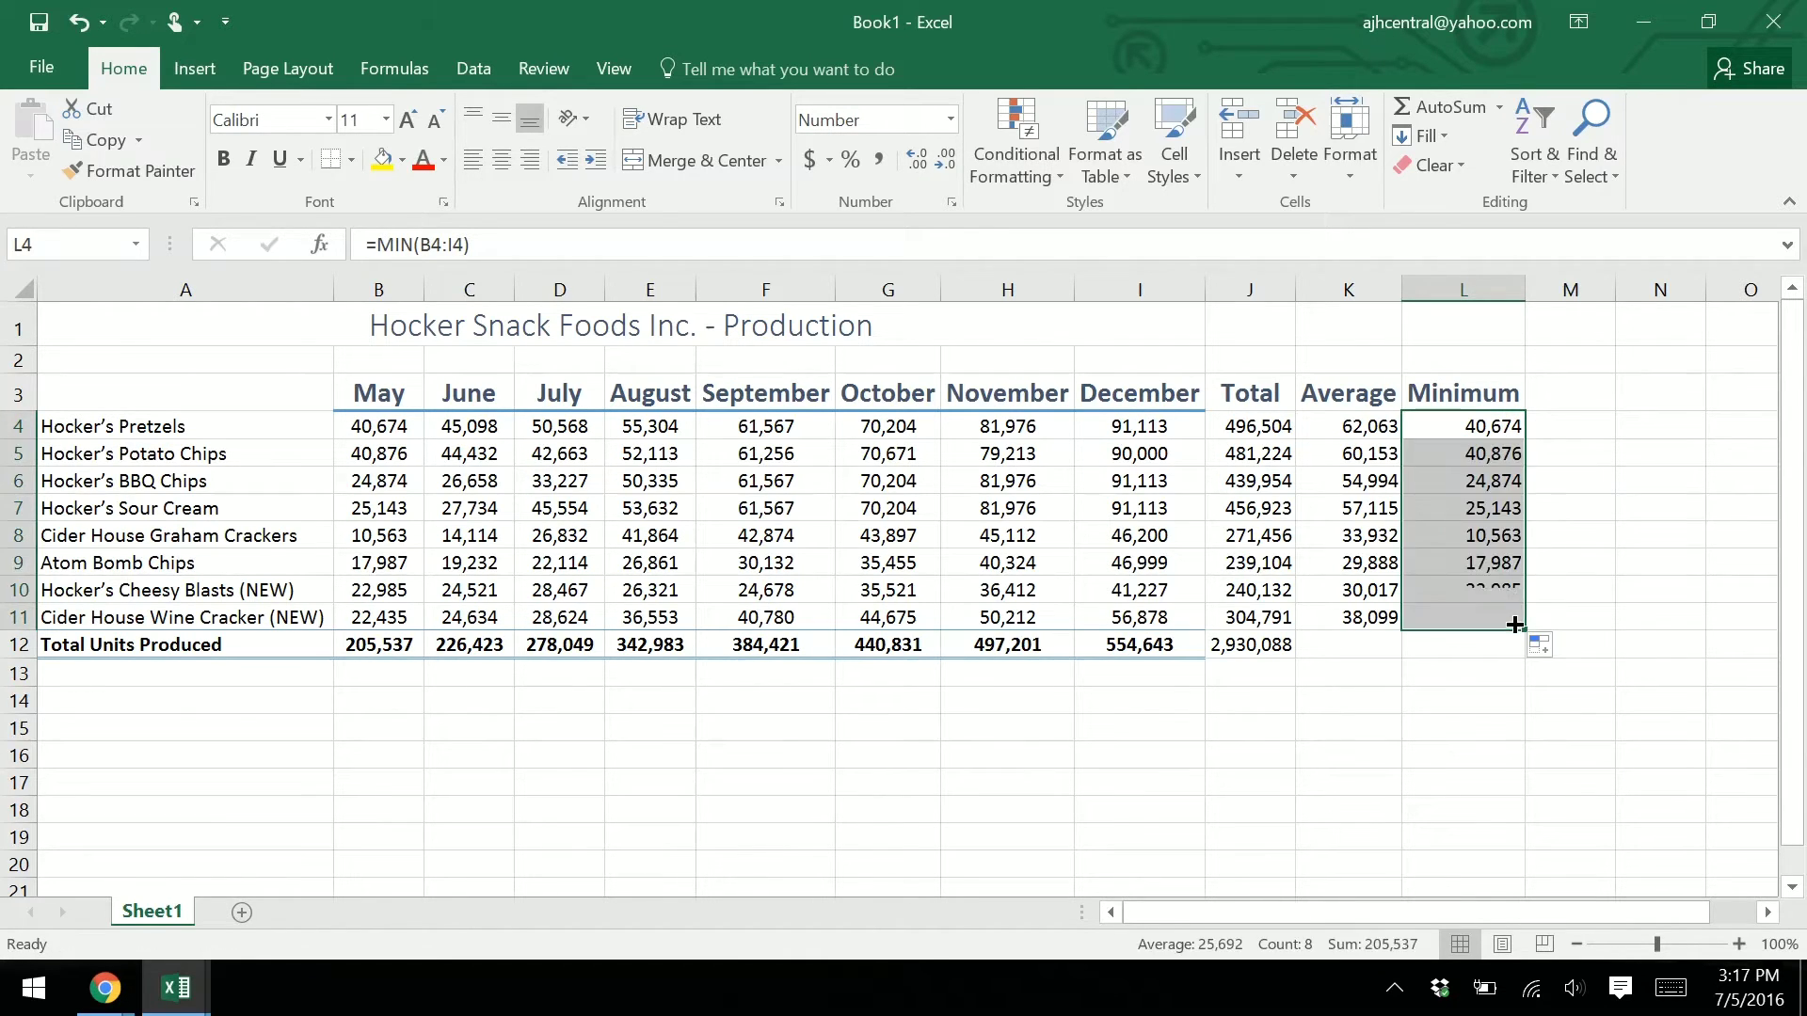
Step: Add the column heading "Maximum" in M3 and autofit column M to it
click(1589, 393)
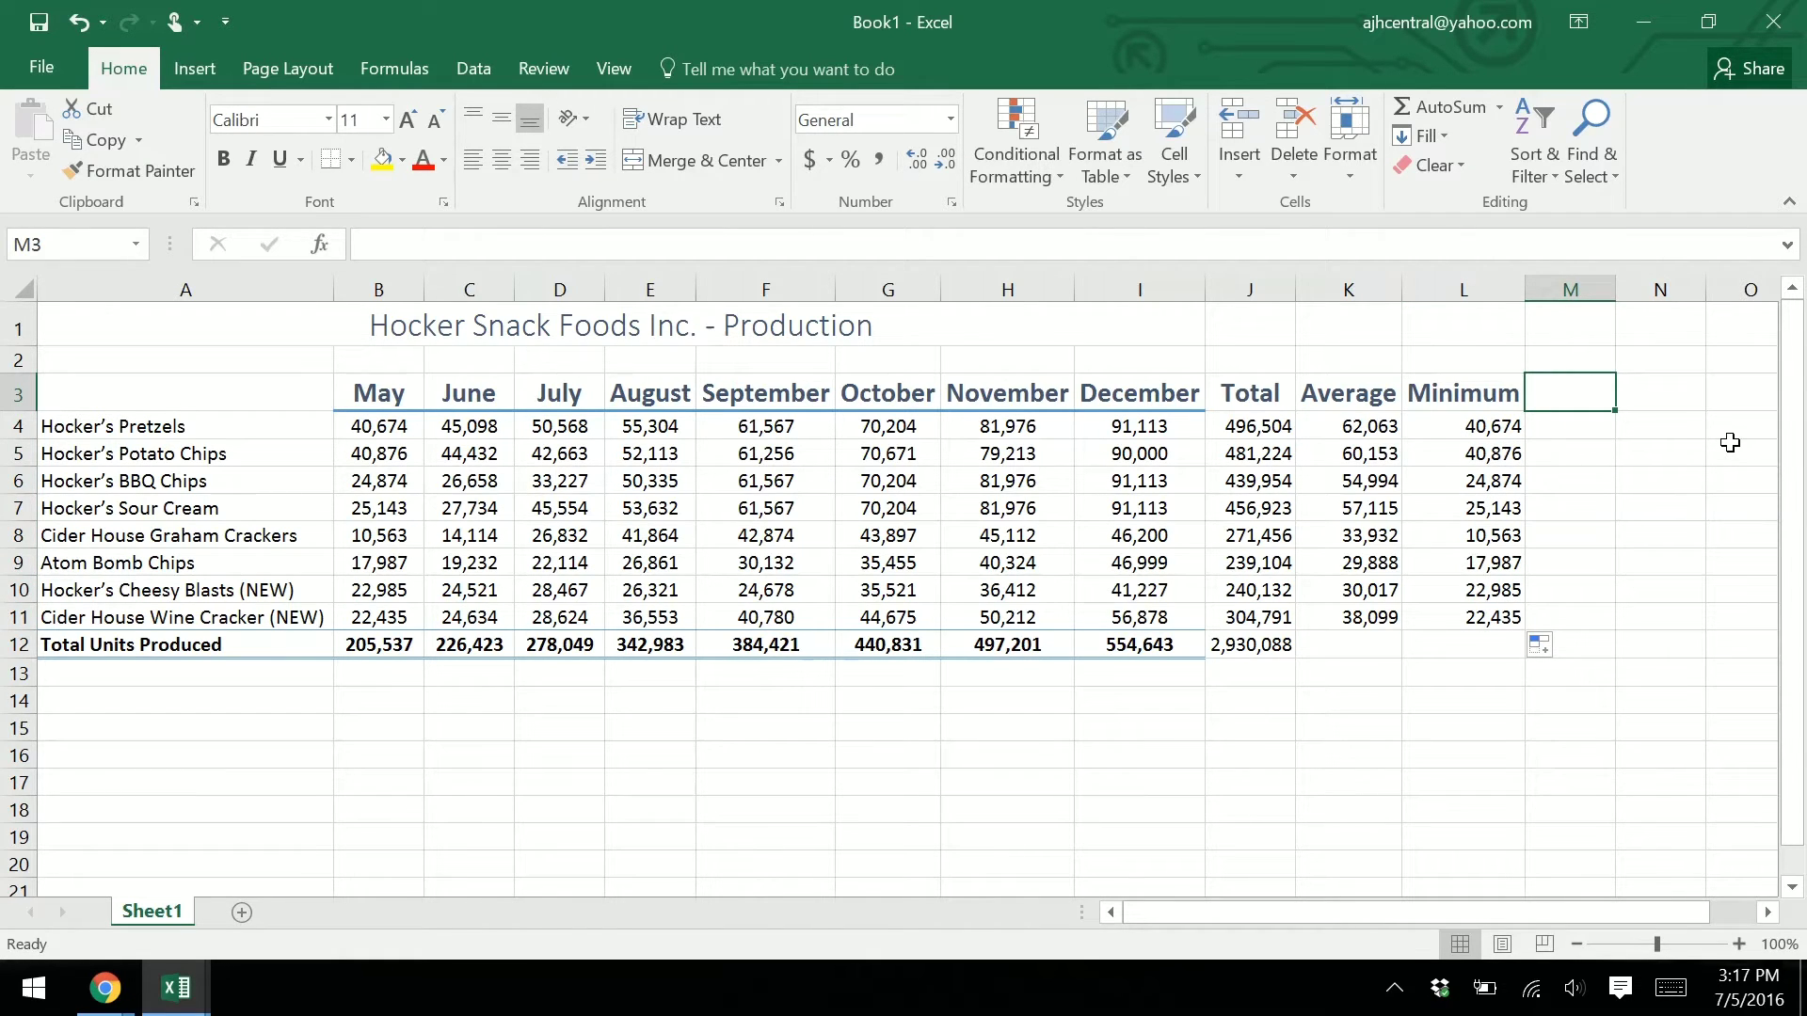
text(Ma)
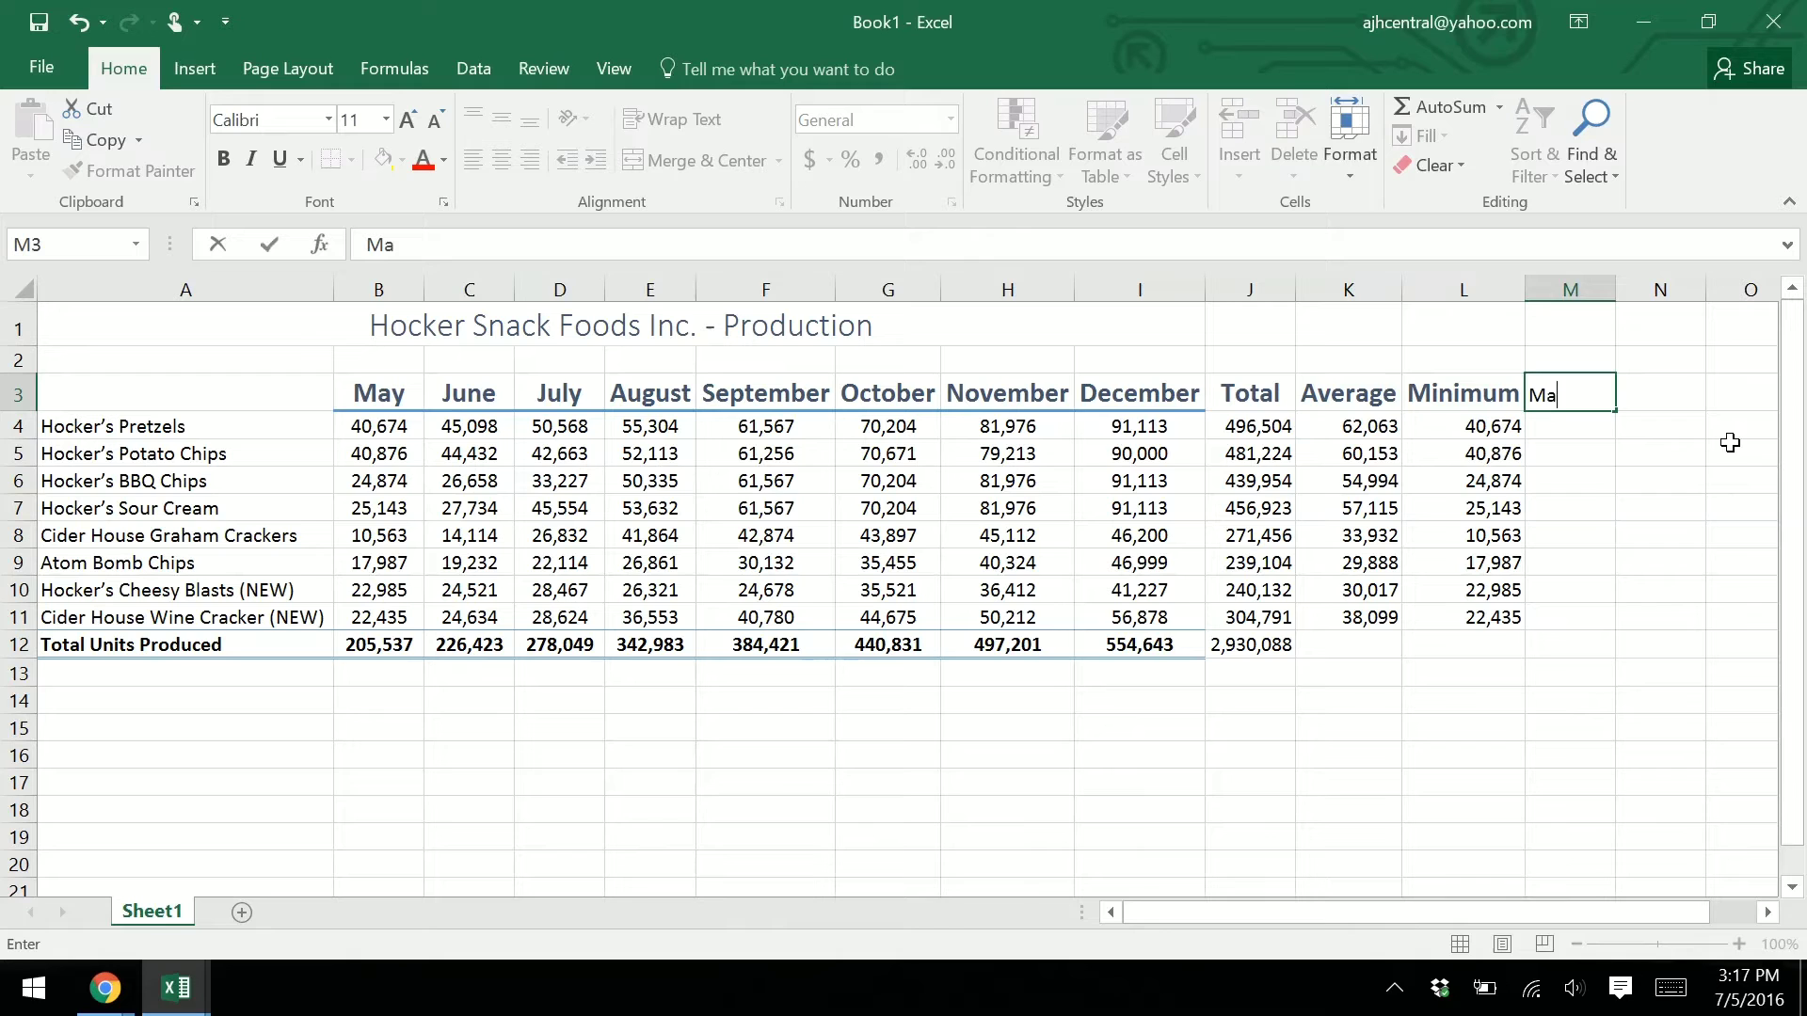
text(ximum)
key(Return)
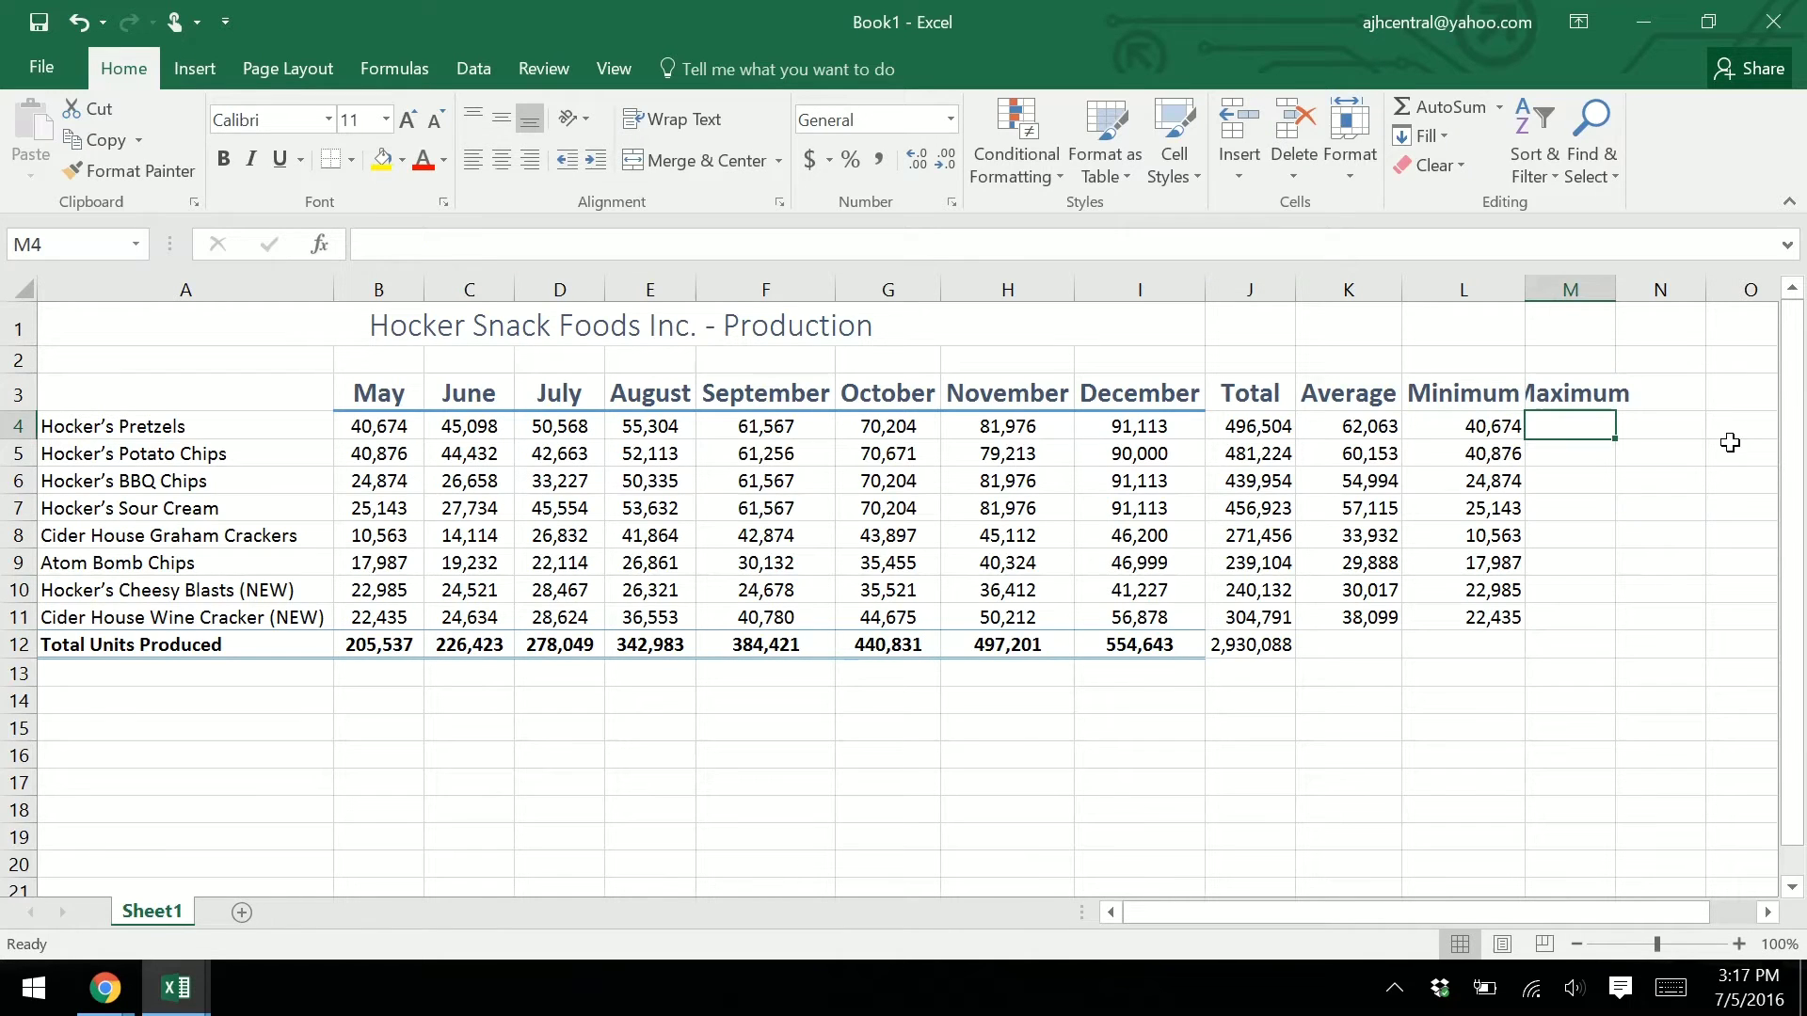
double_click(1617, 299)
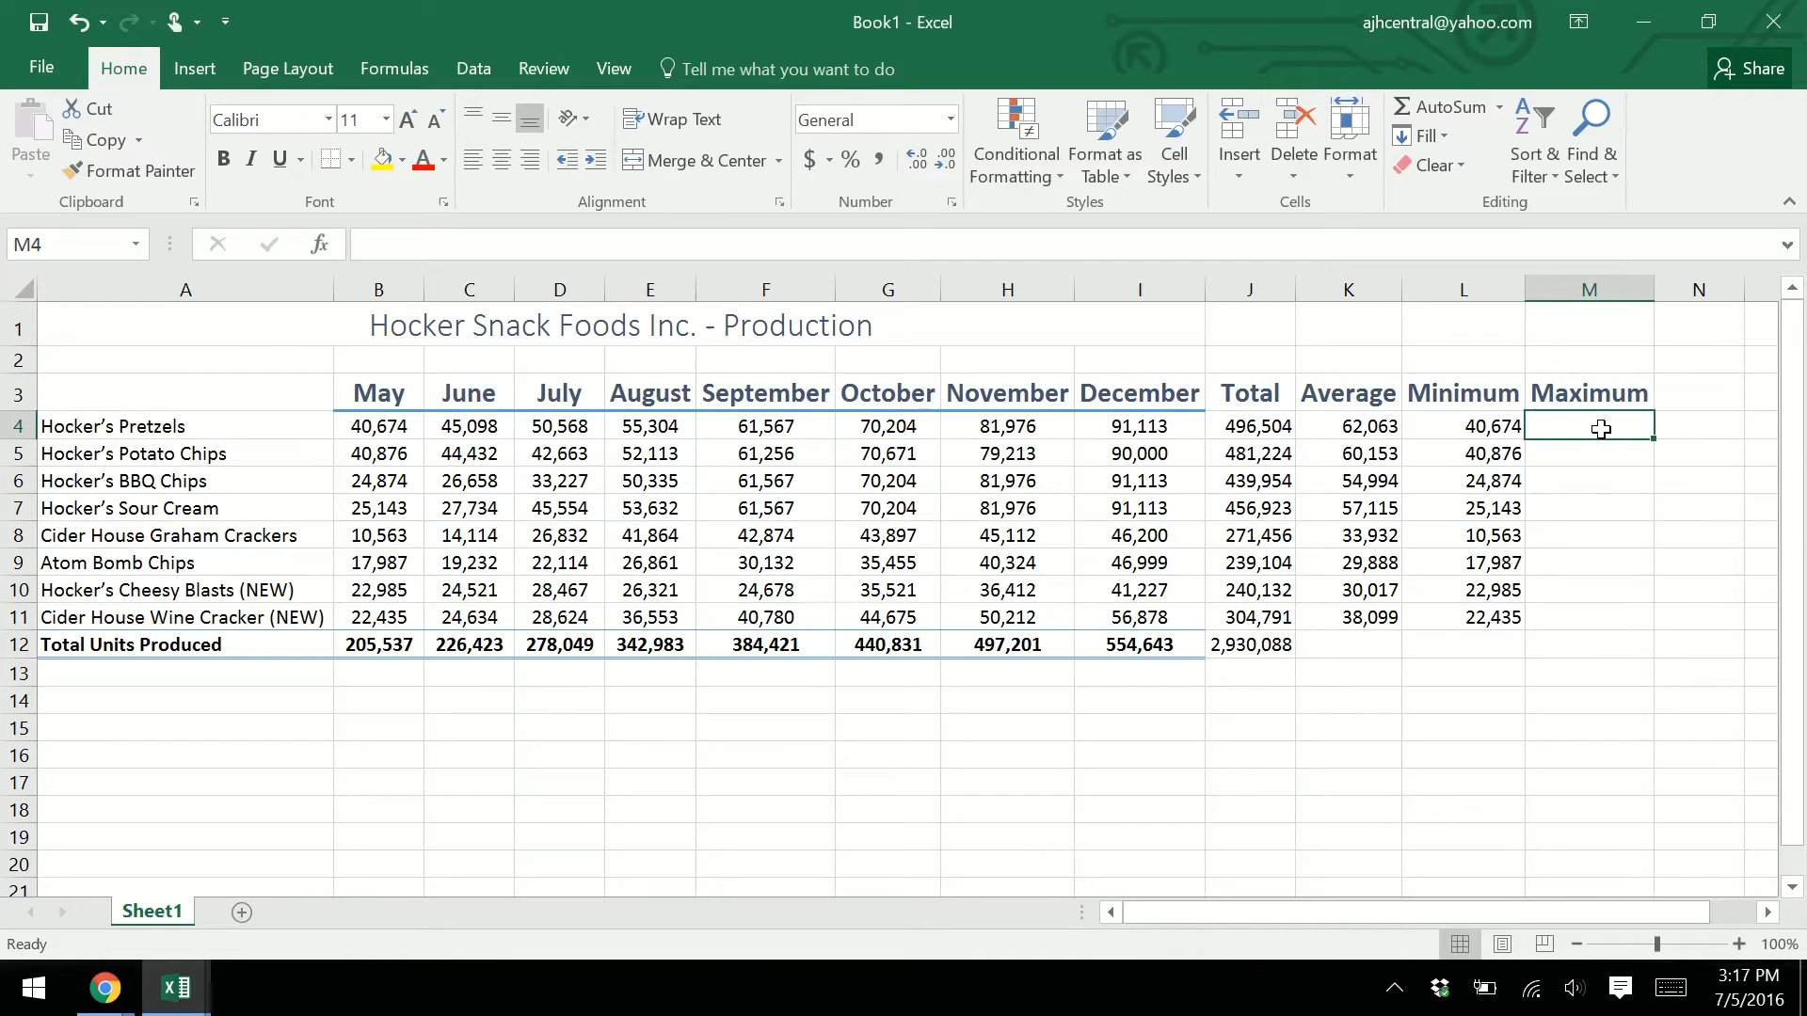
Step: Enter =MAX(B4:I4) in M4 for Hocker's Pretzels, fill it down through M11, and check the copied formula in M11
text(=)
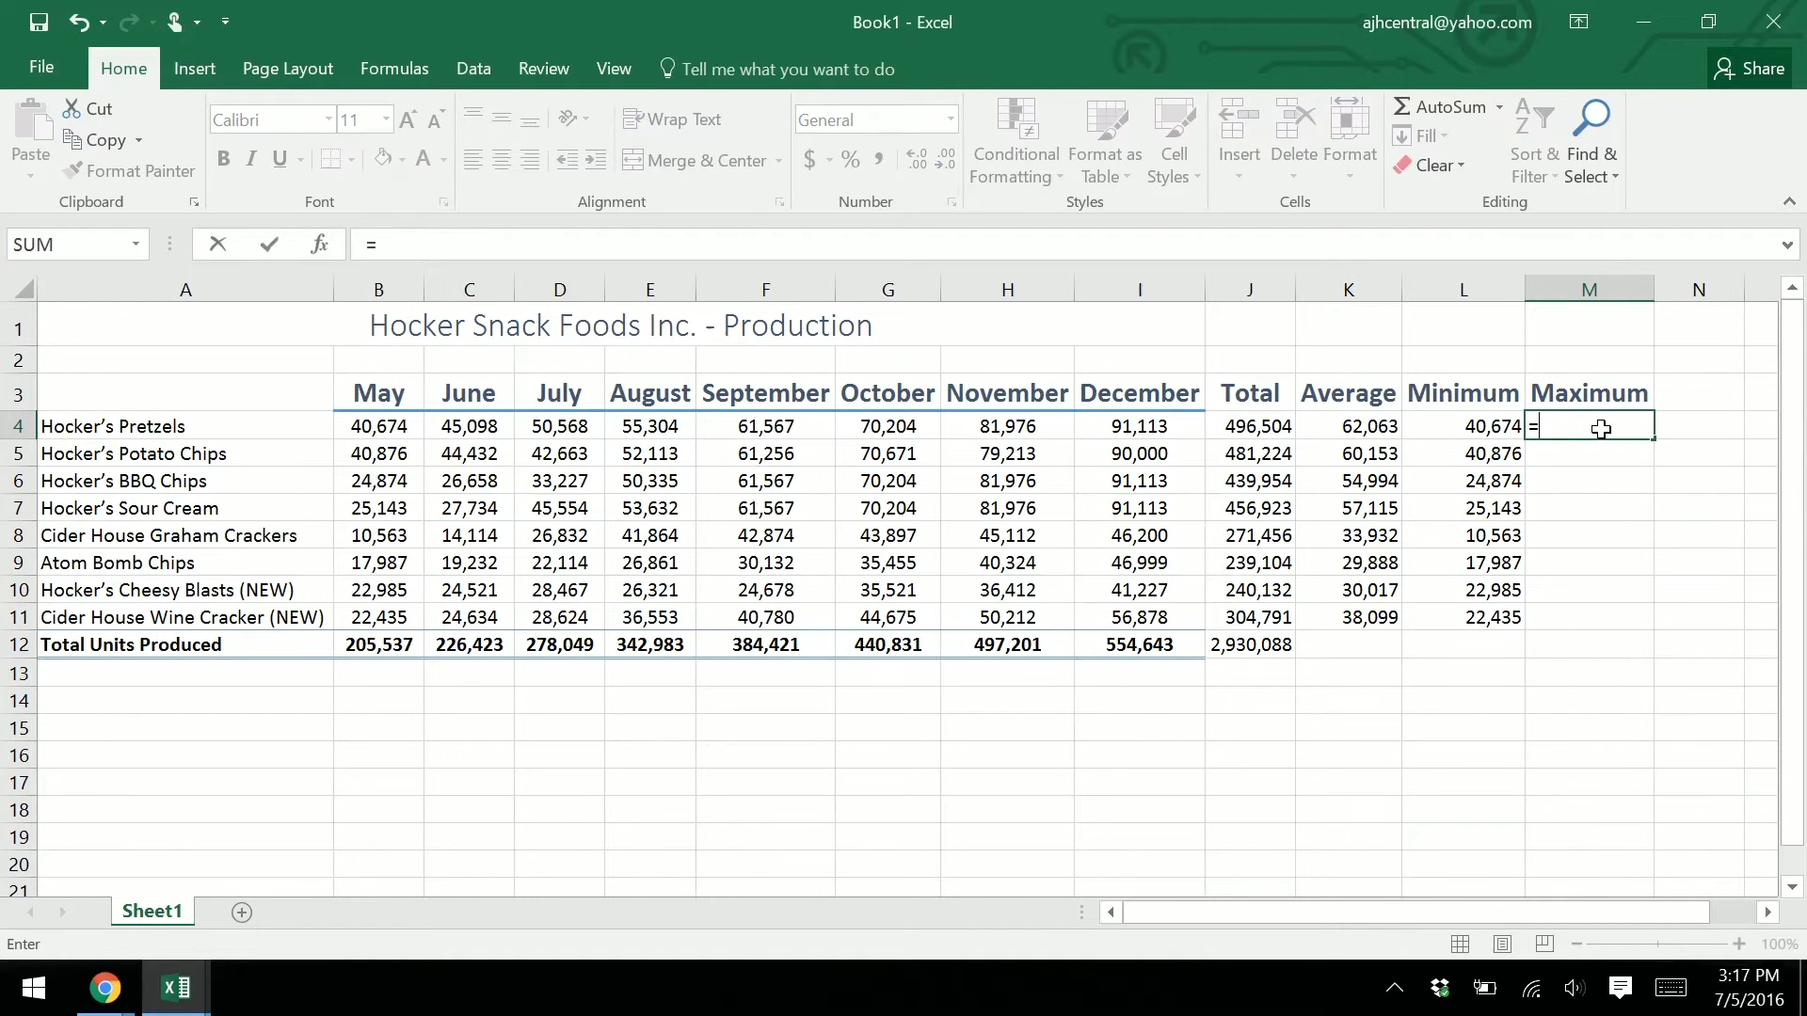
text(Max)
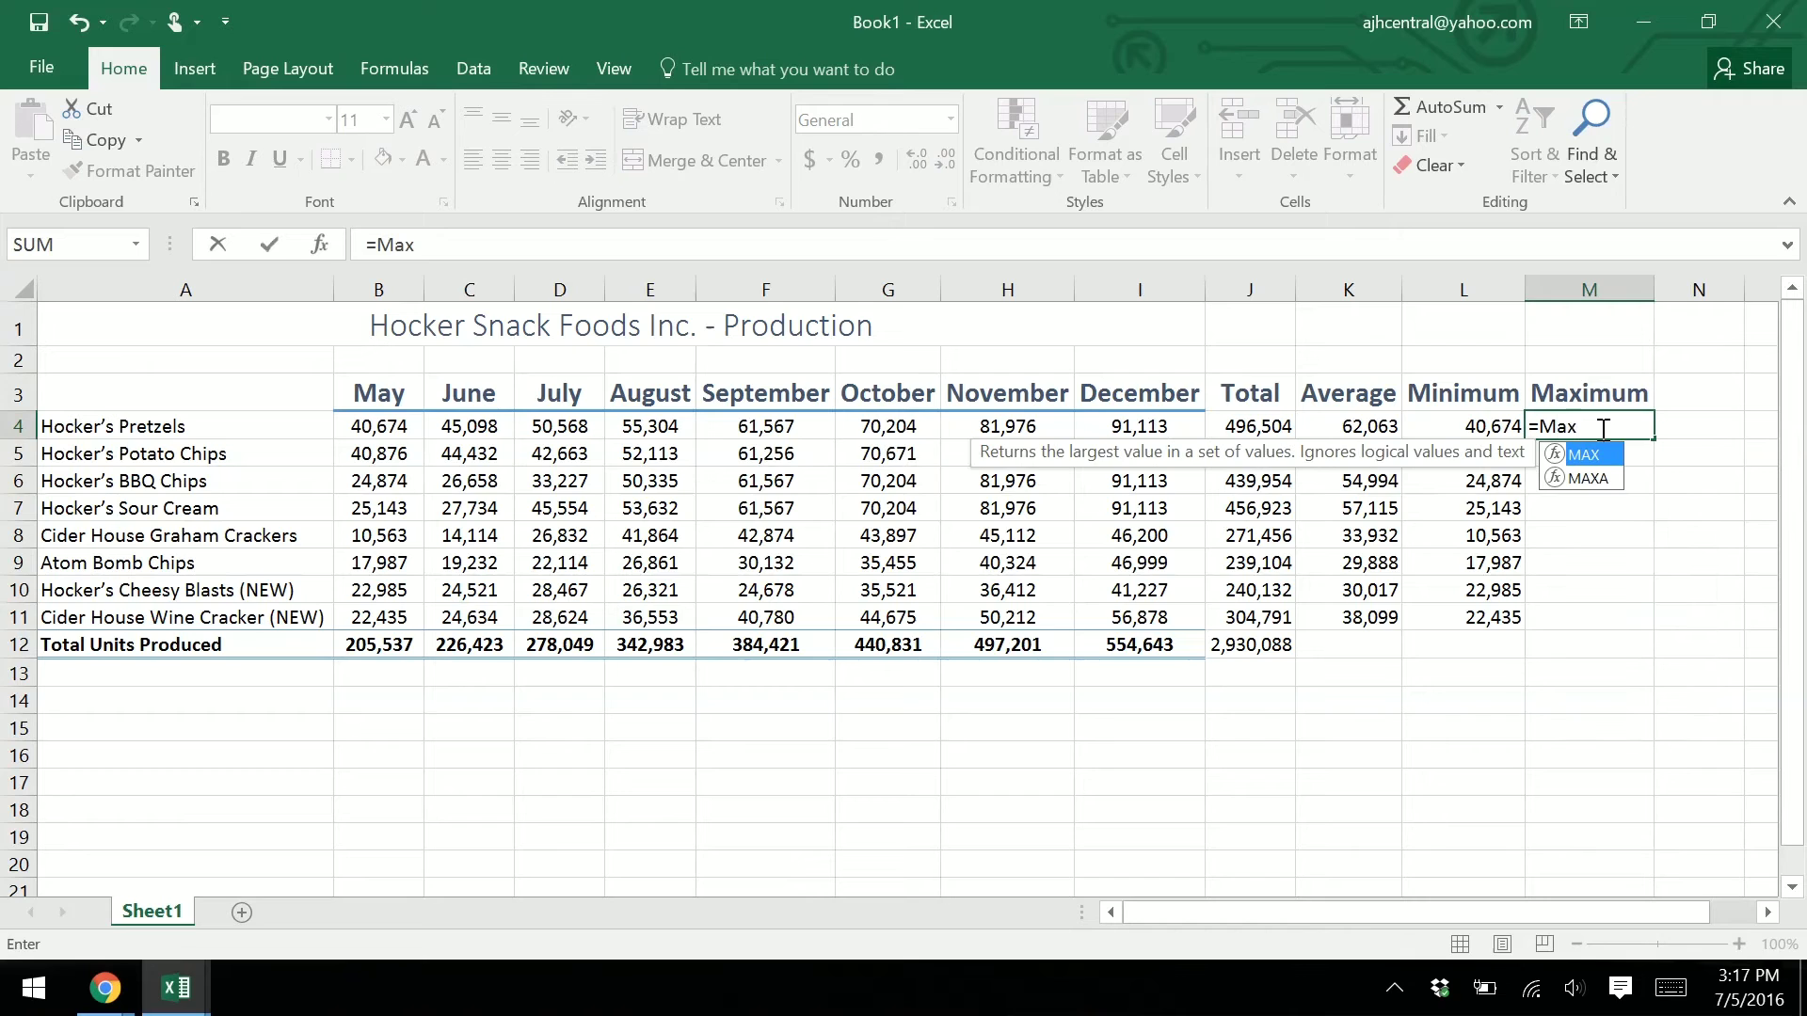
text(()
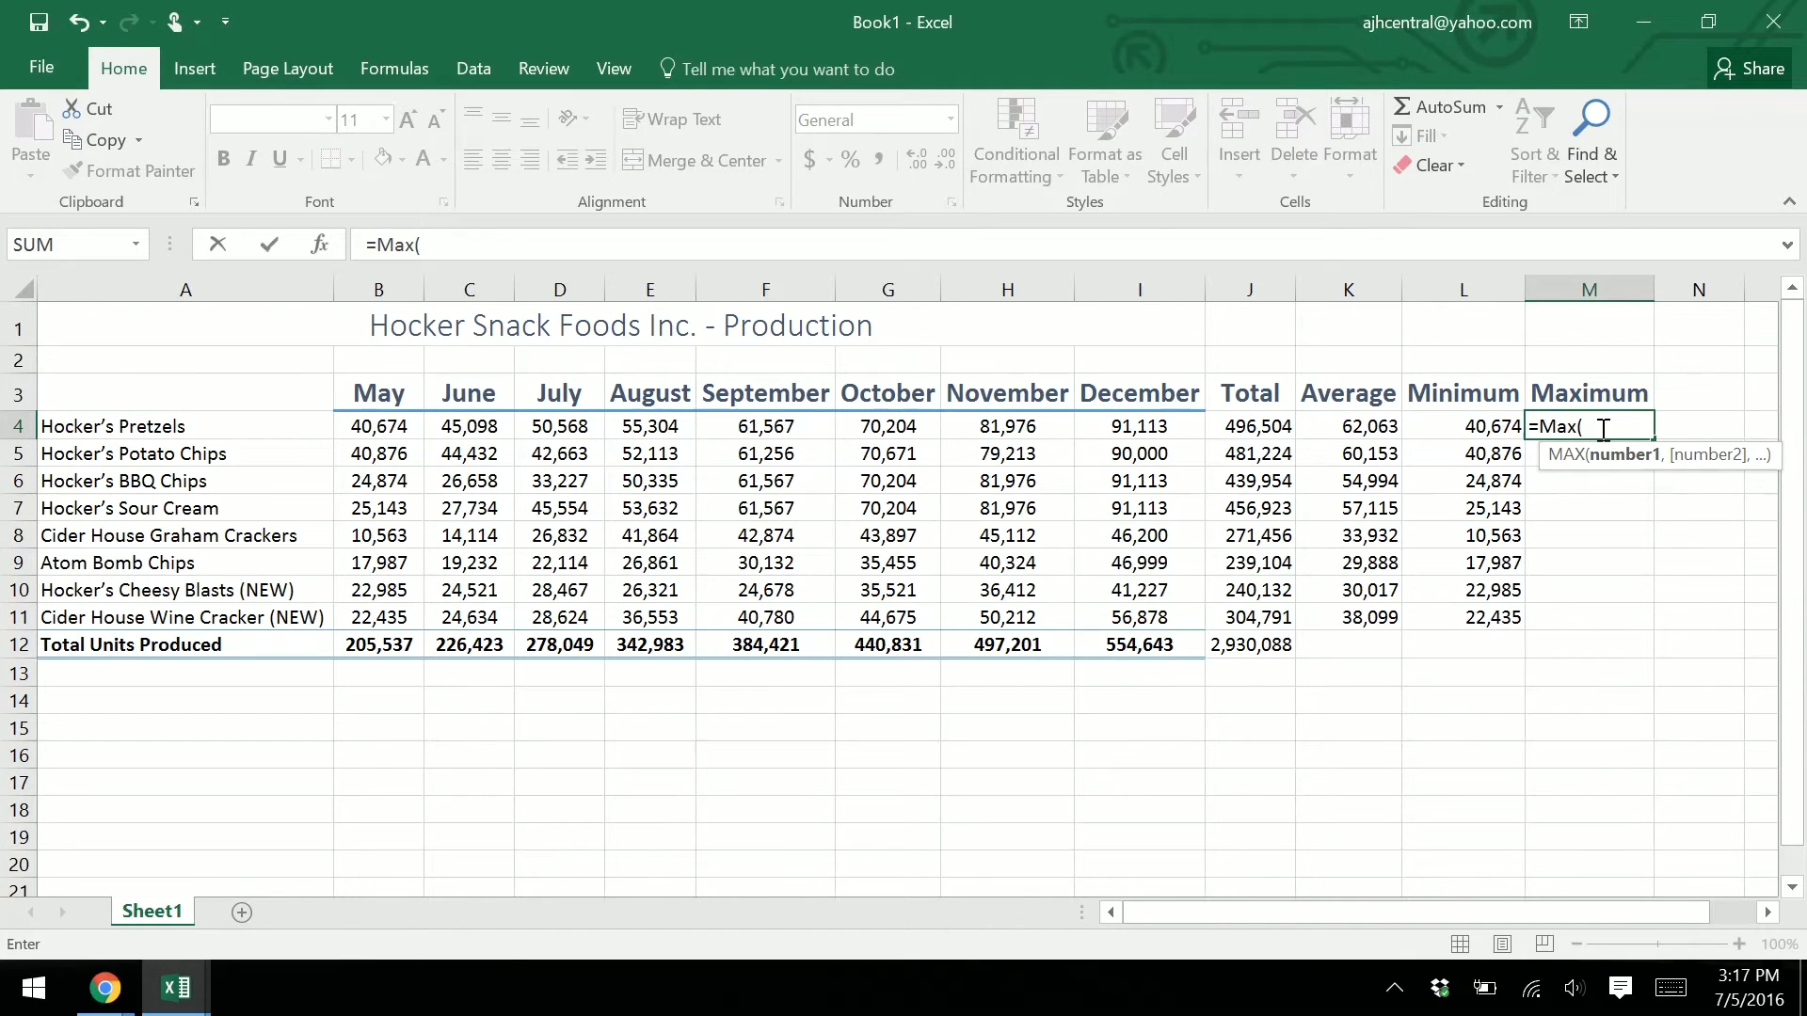
drag(408, 422, 1101, 422)
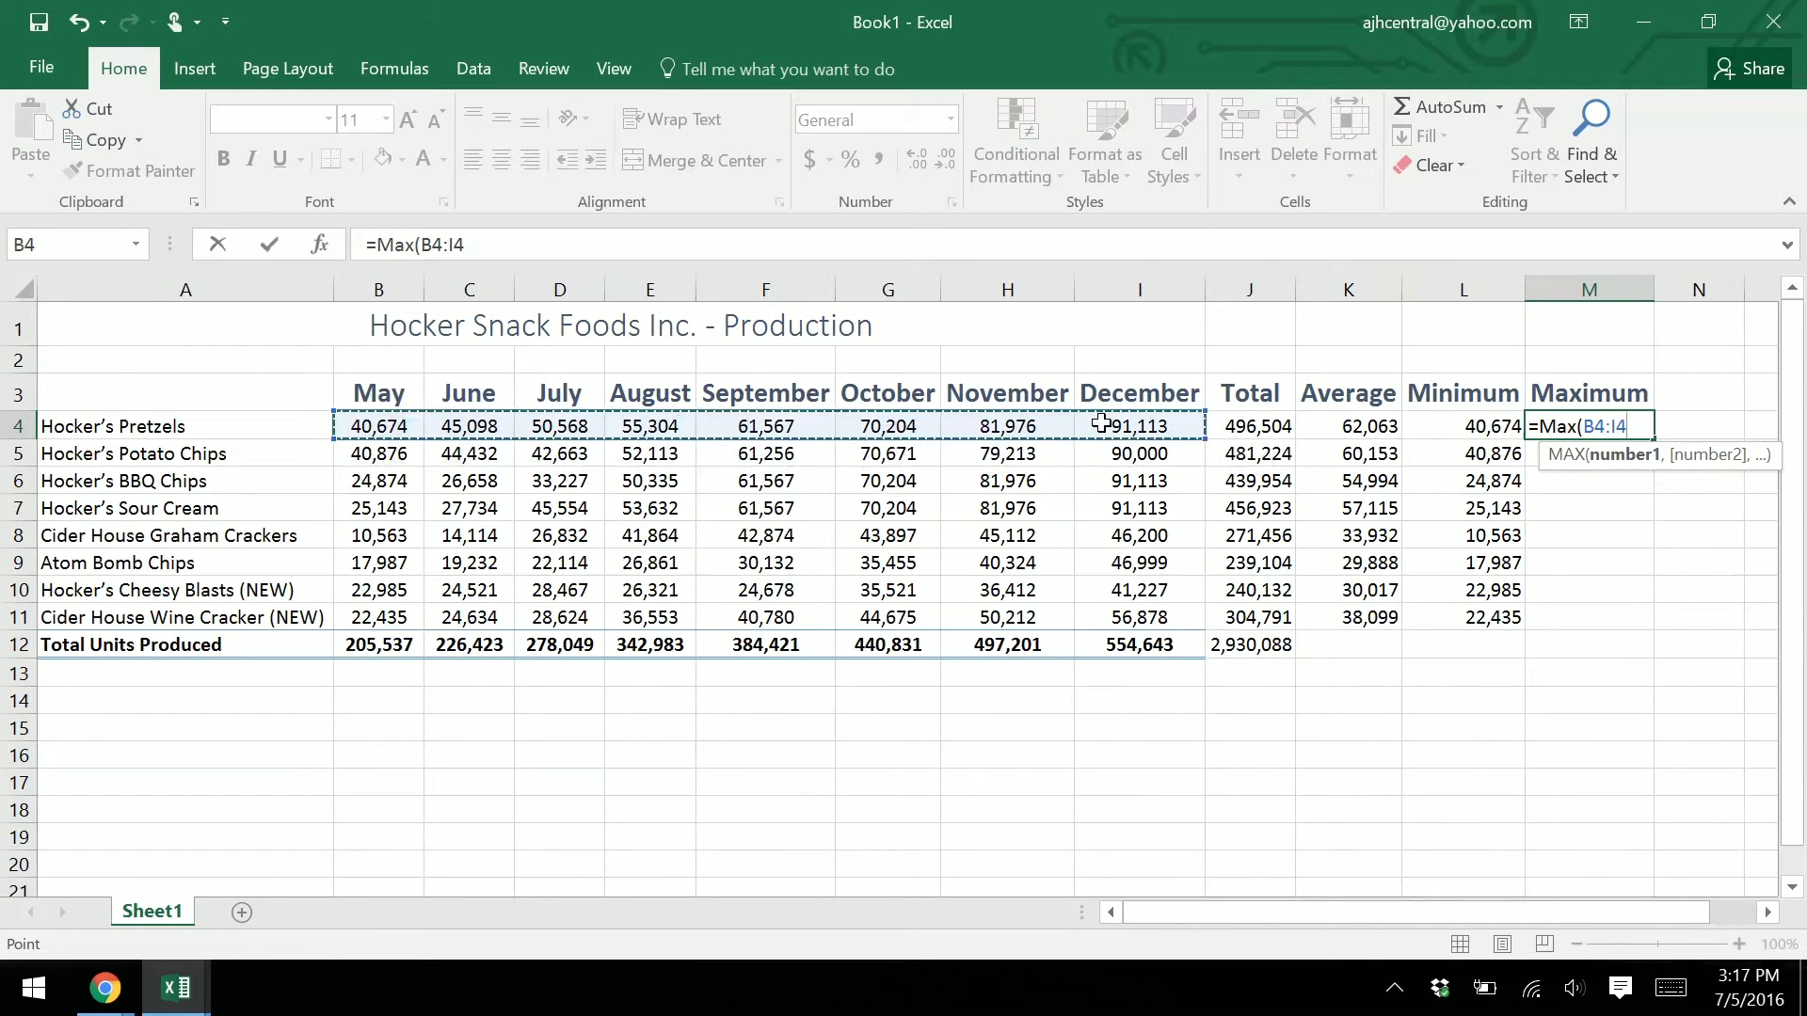
key(Return)
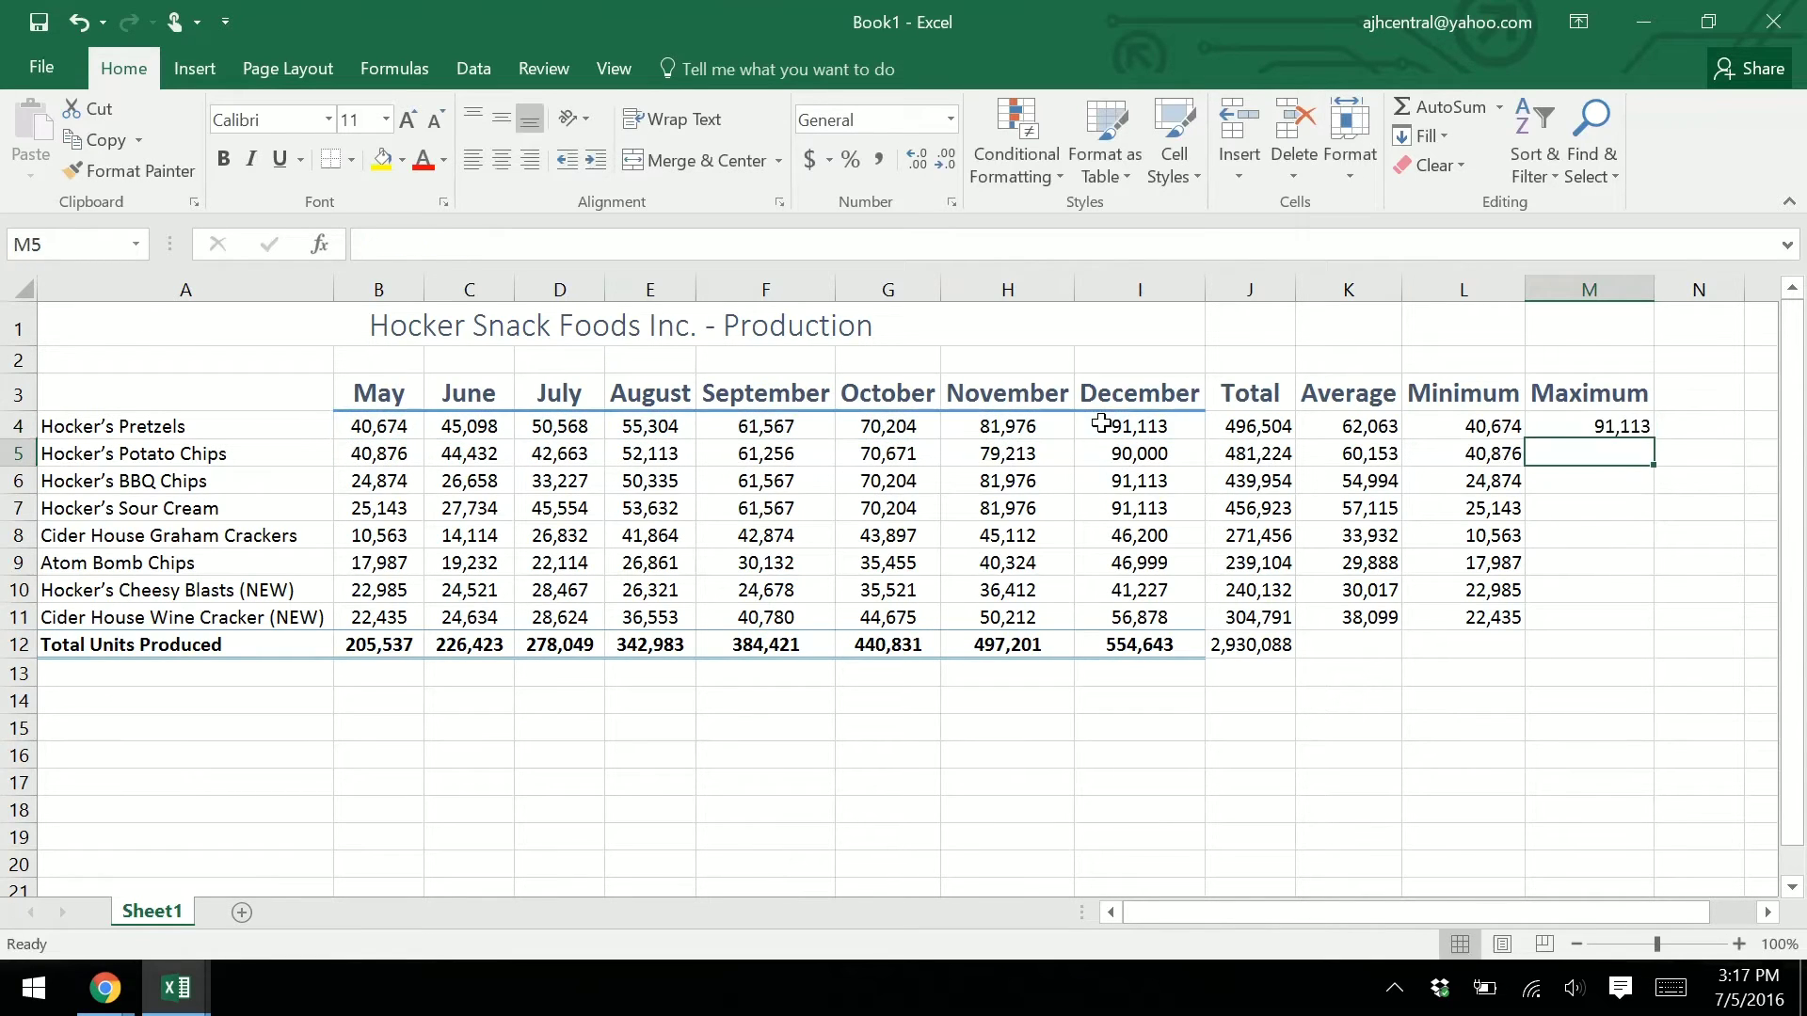
click(1616, 424)
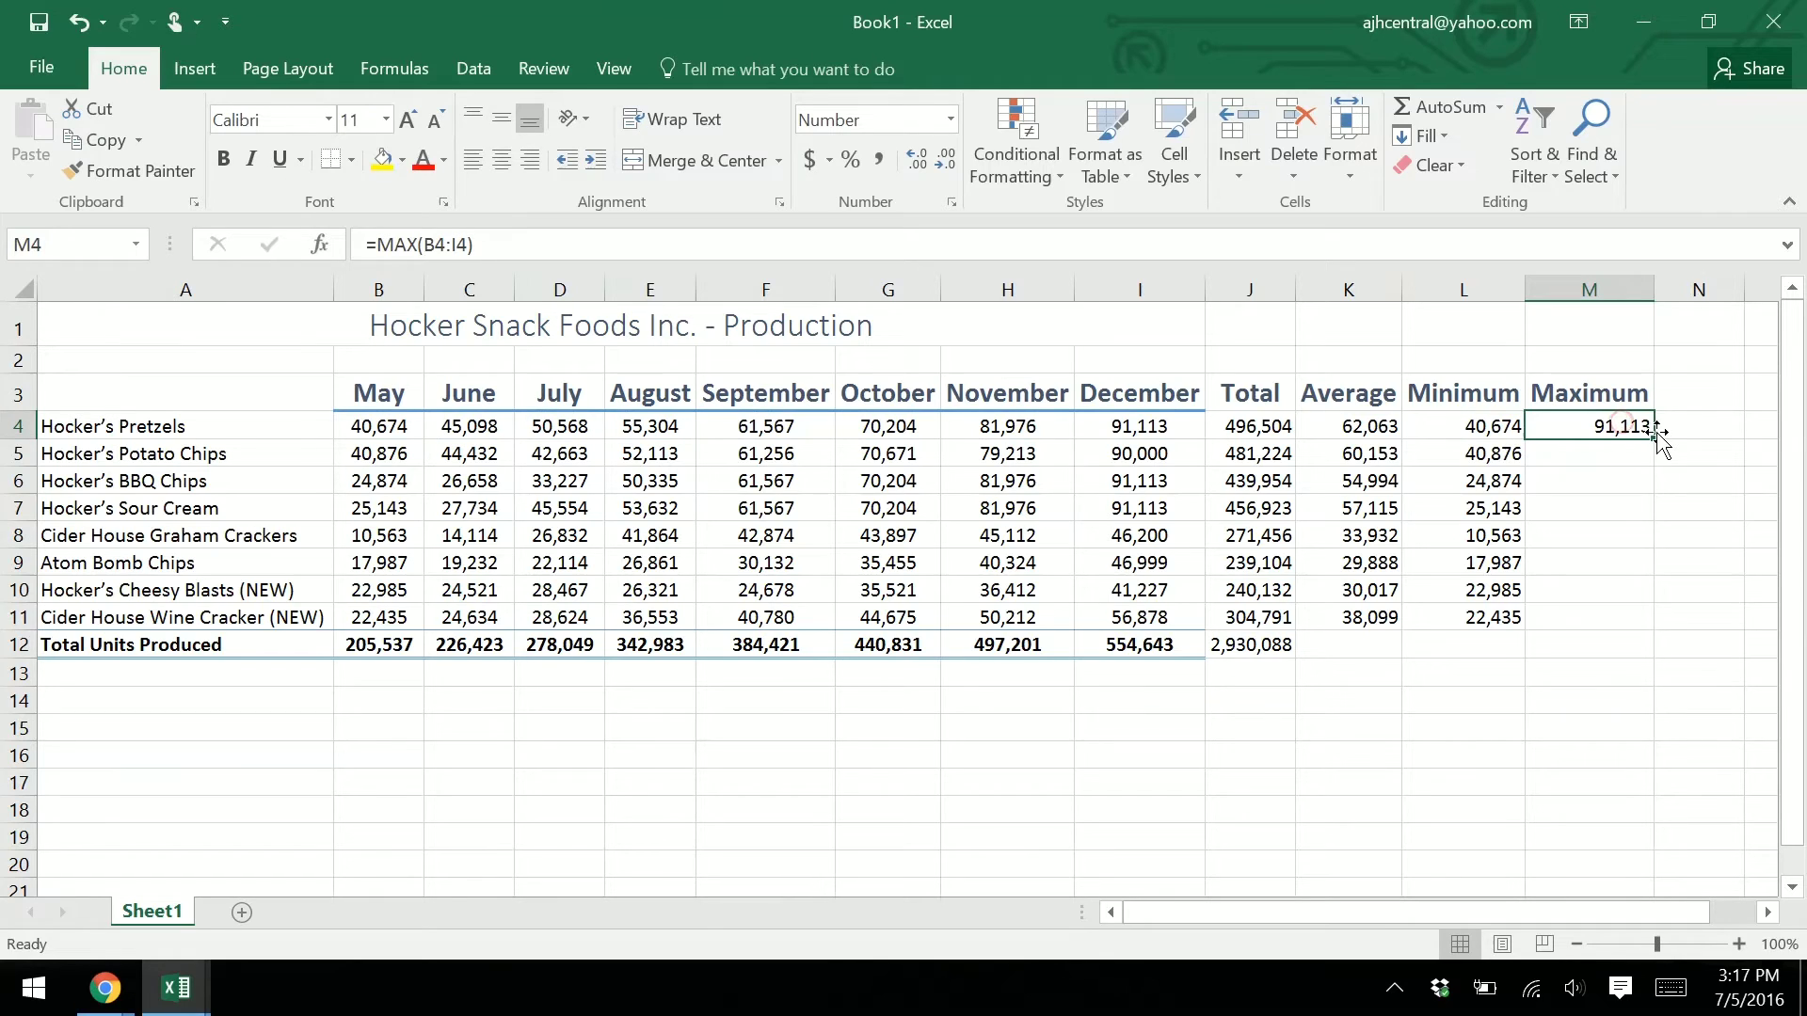
drag(1654, 431, 1655, 627)
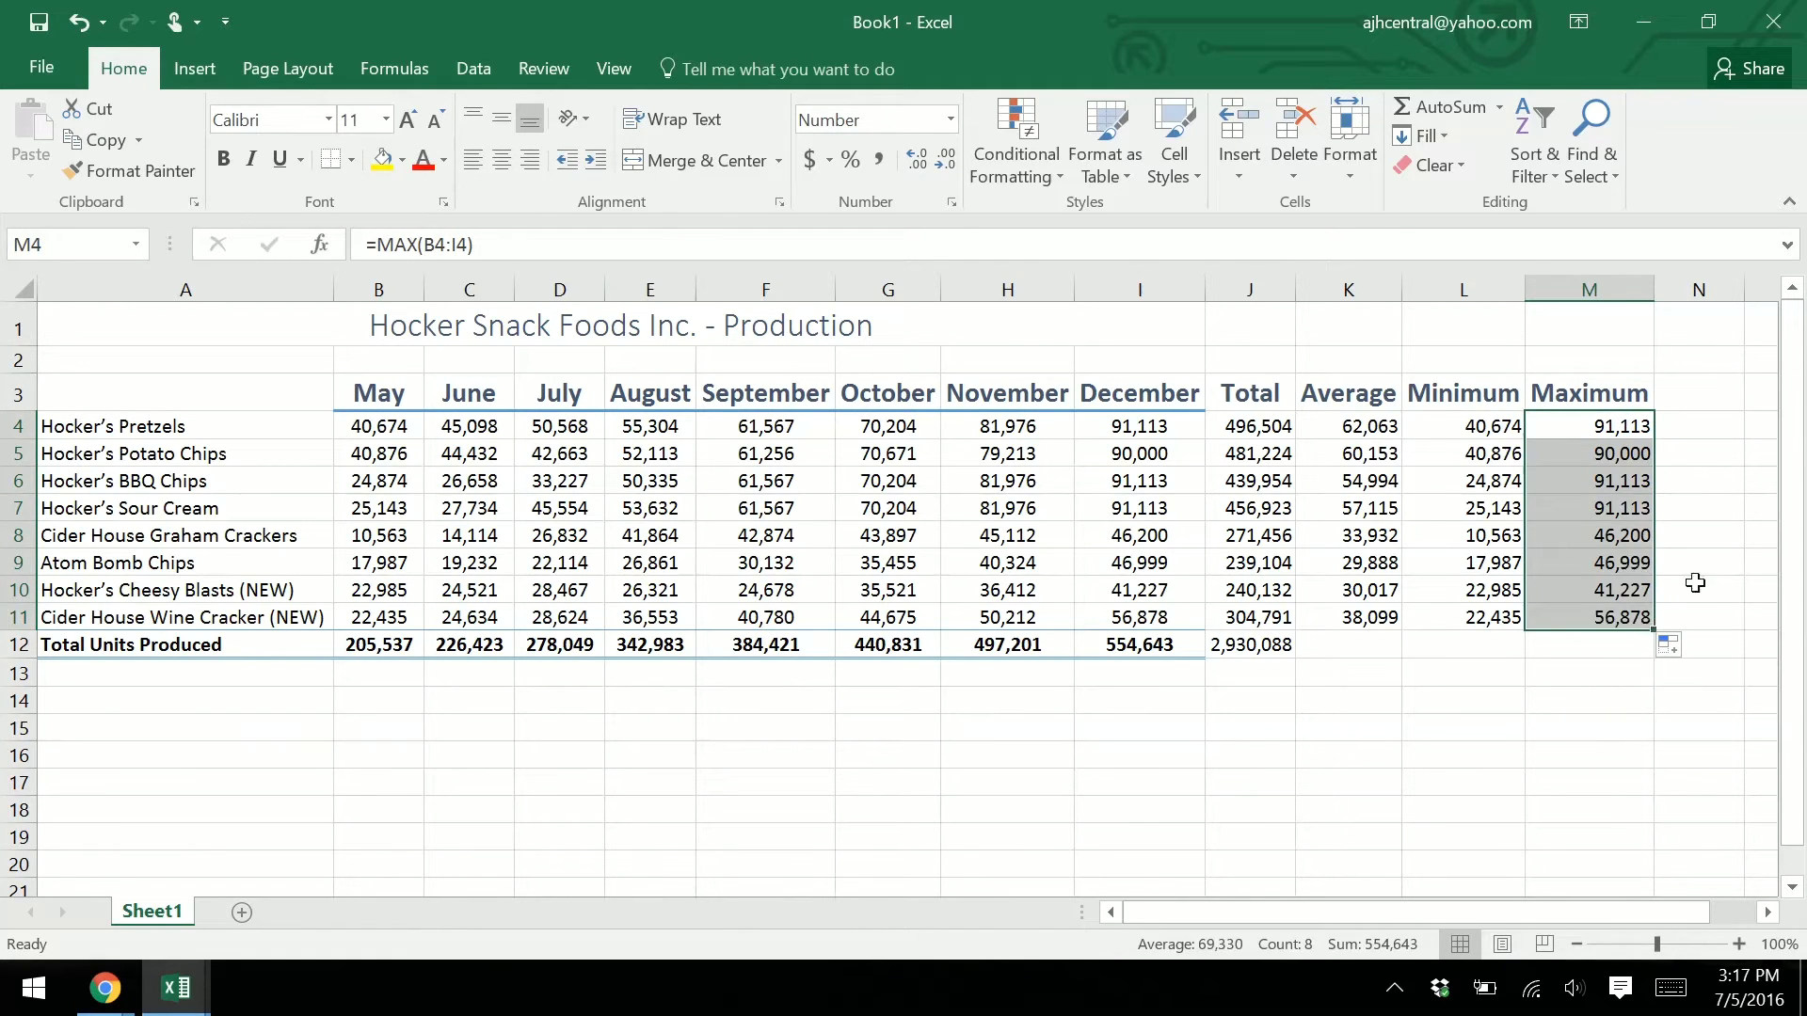
click(1585, 621)
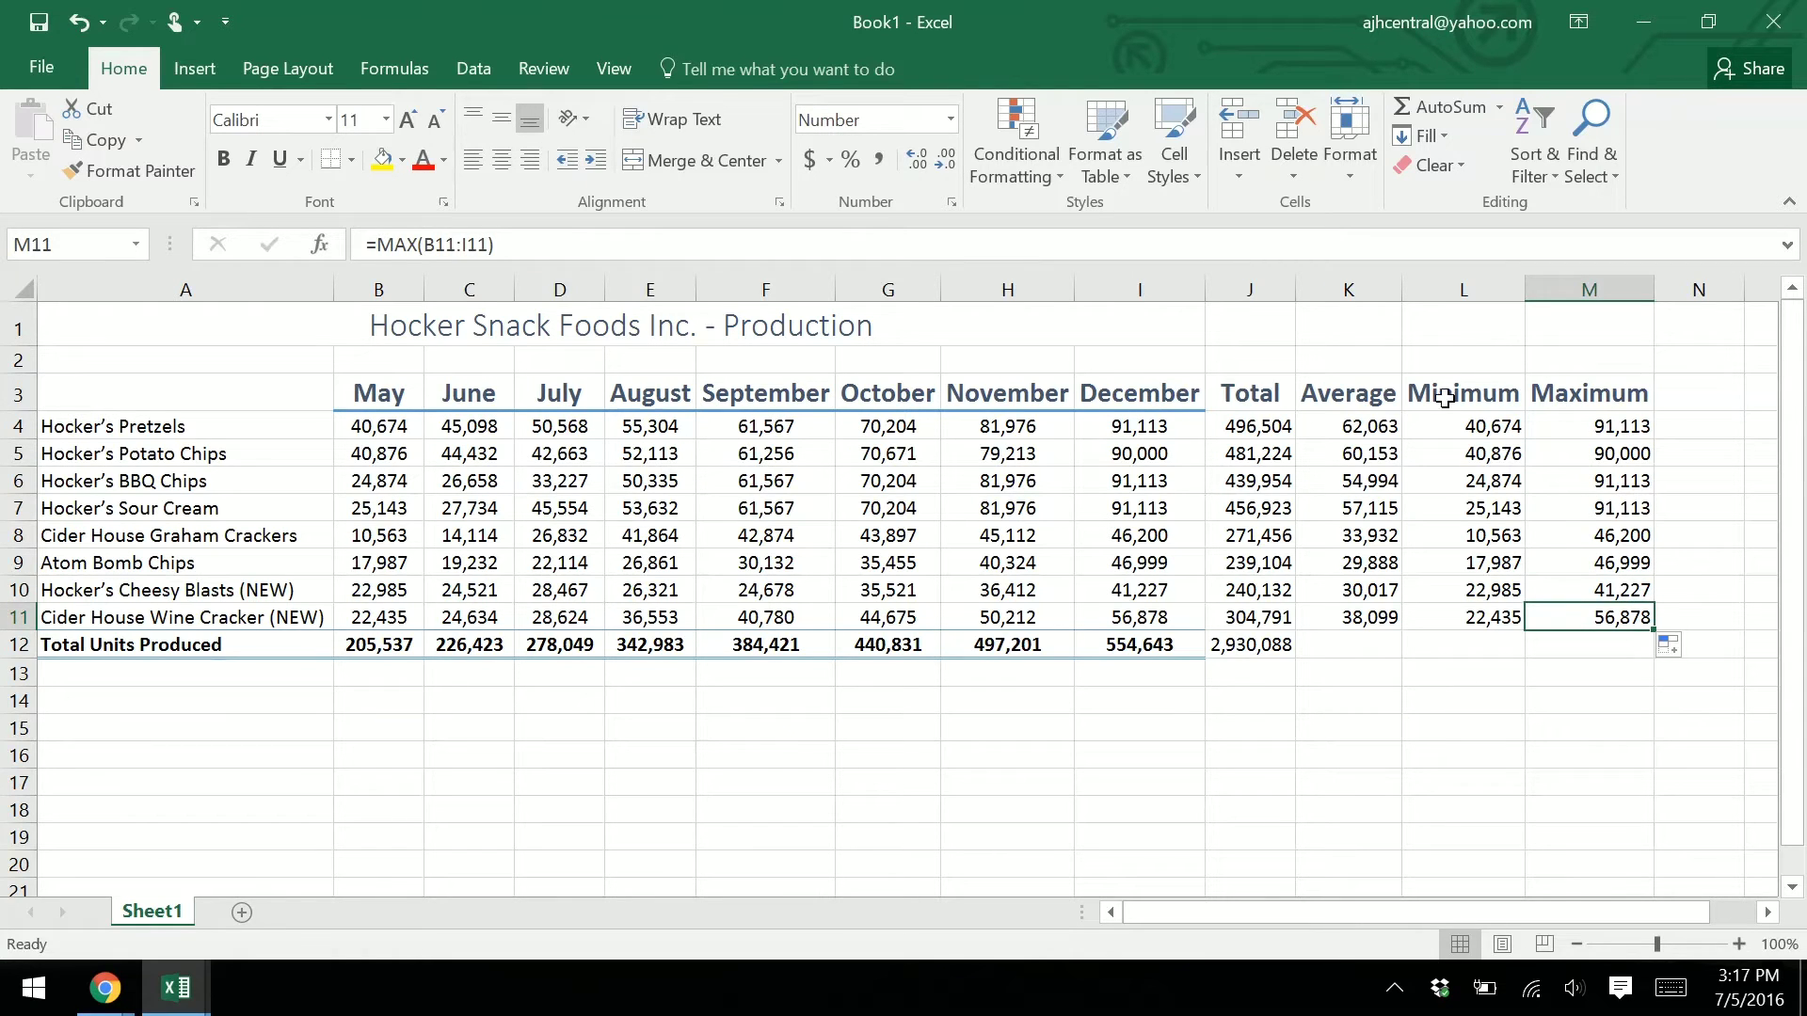
Step: Add the column heading "Goal" in N3 beside the Maximum heading
scroll(1076, 703, right, 2)
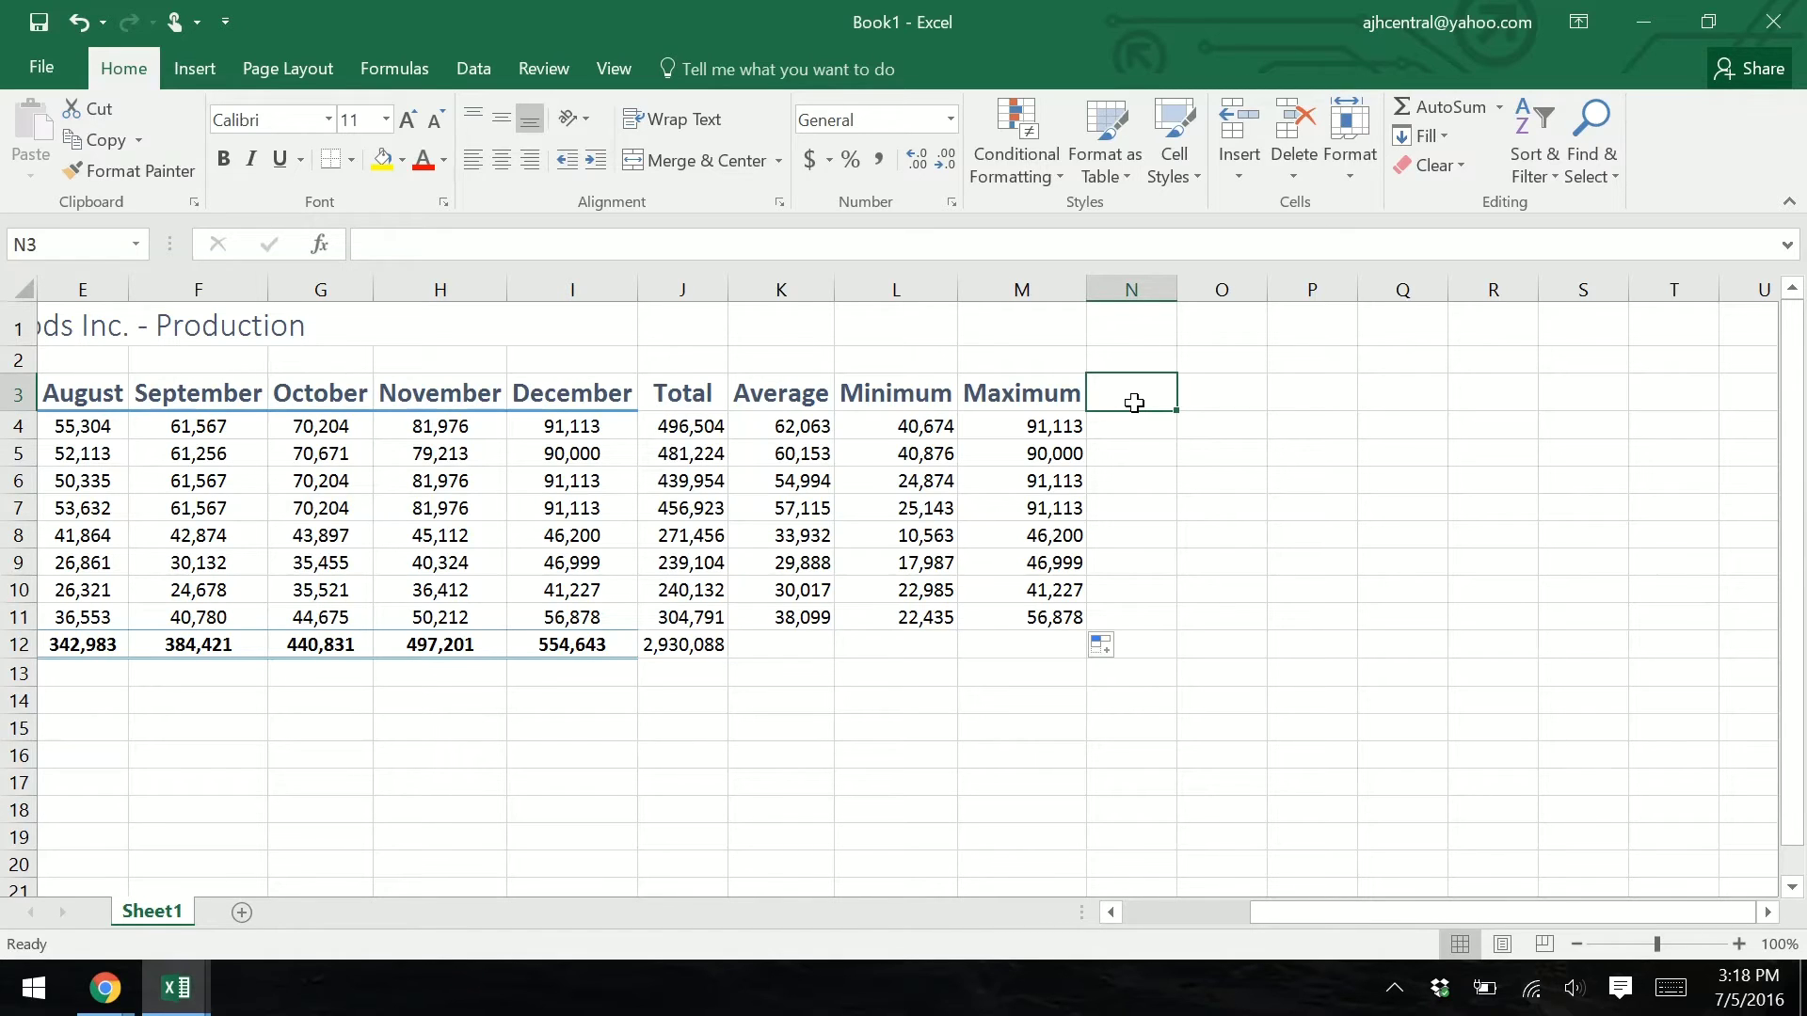
text(Goal)
key(Return)
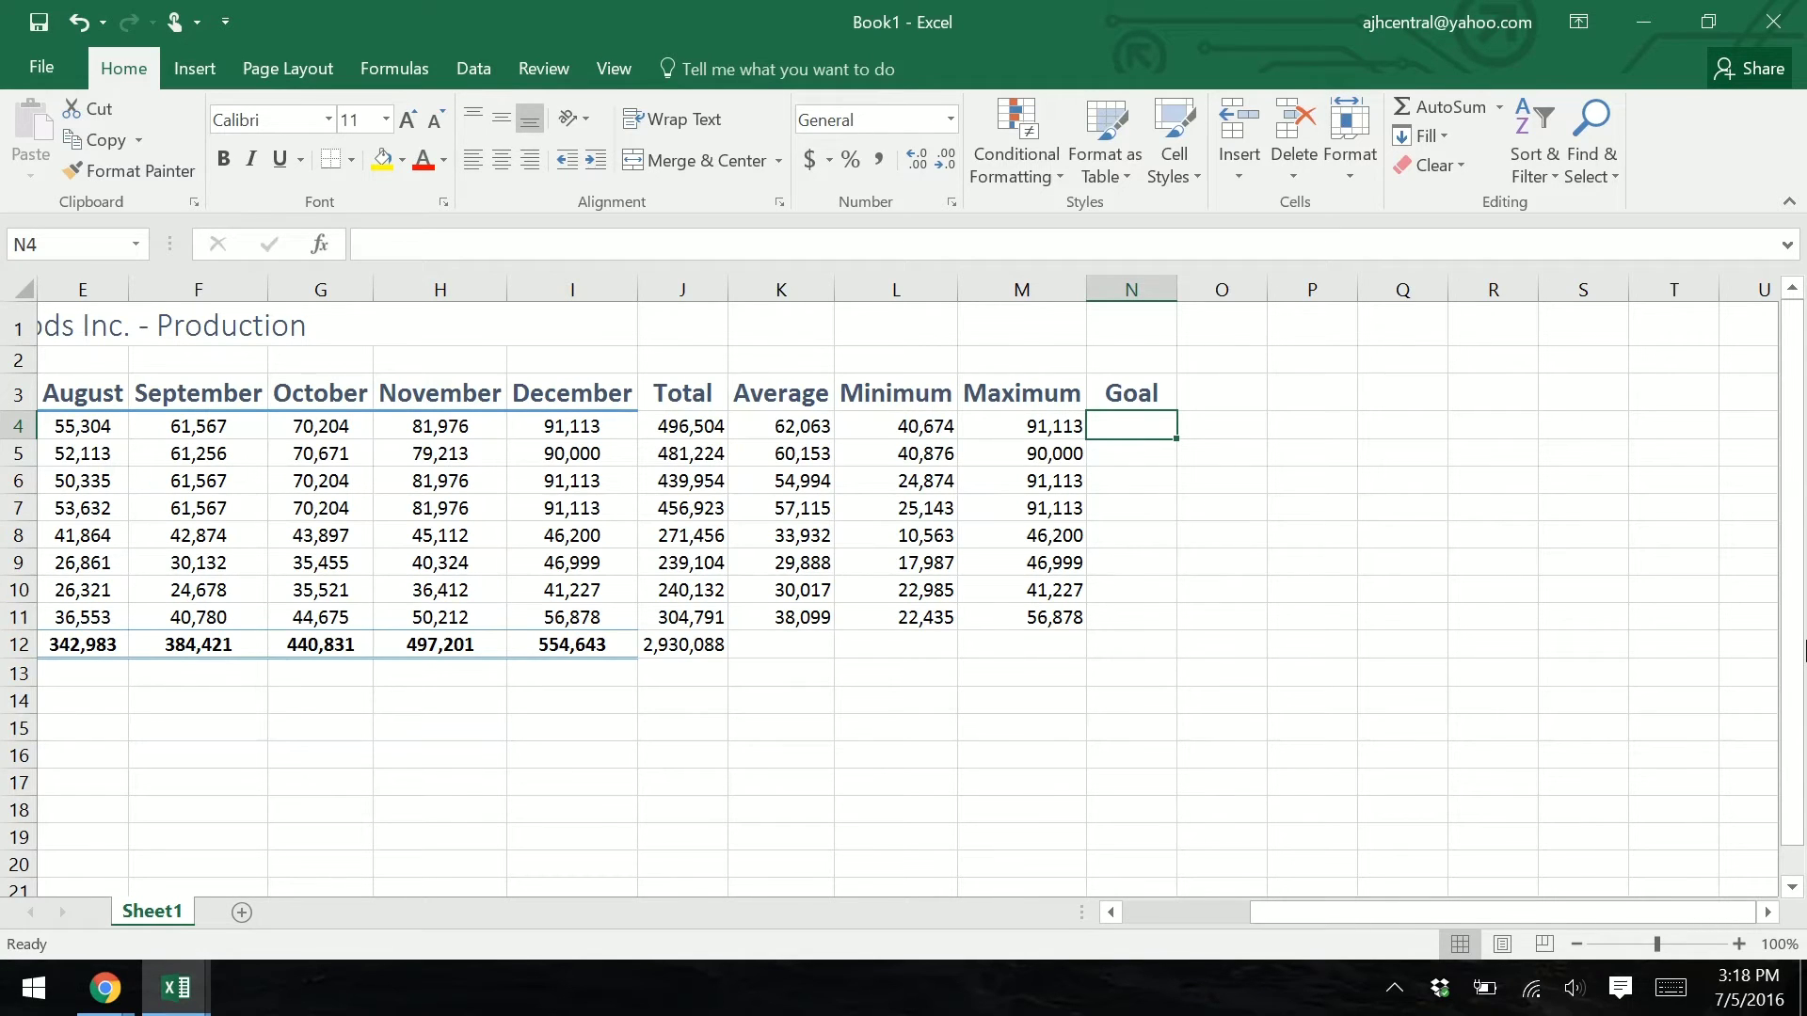
Step: Paste the goal formulas into N4:N11, with =60000*8 in rows 4–7, =50000*8 in row 8 and =30000*8 in rows 9–11, and check them
key(ctrl+v)
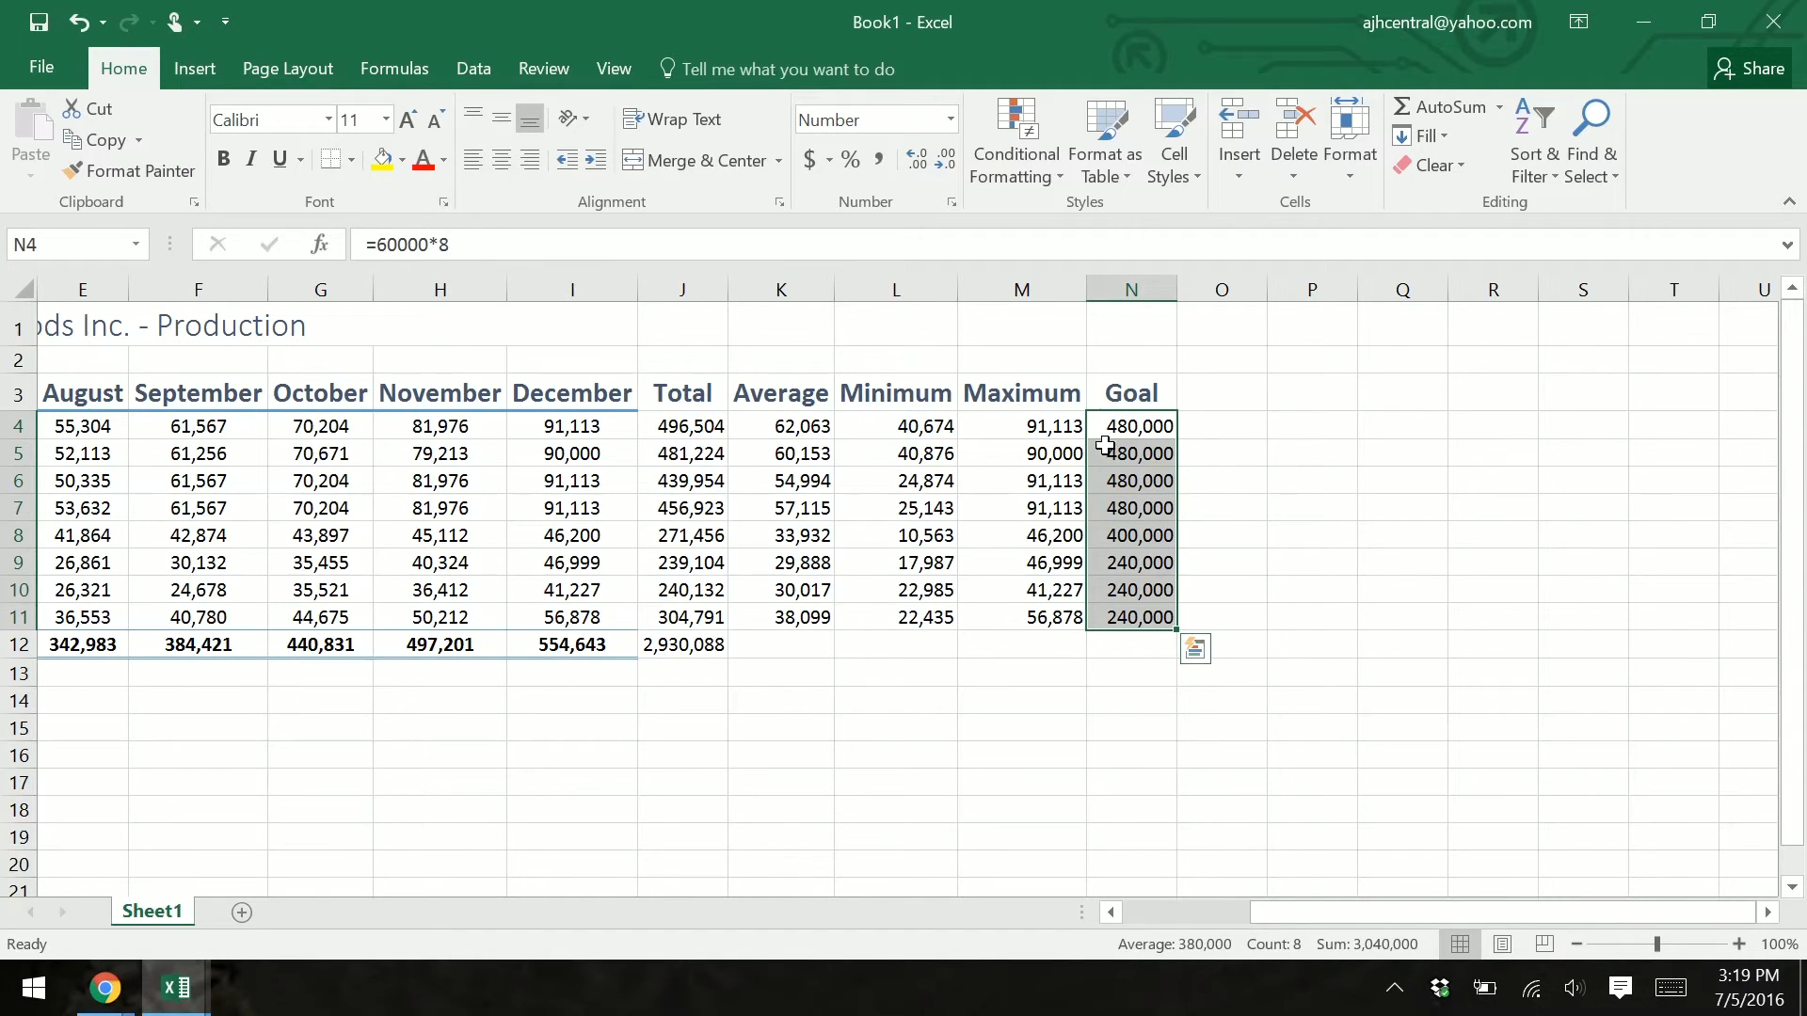
click(1134, 538)
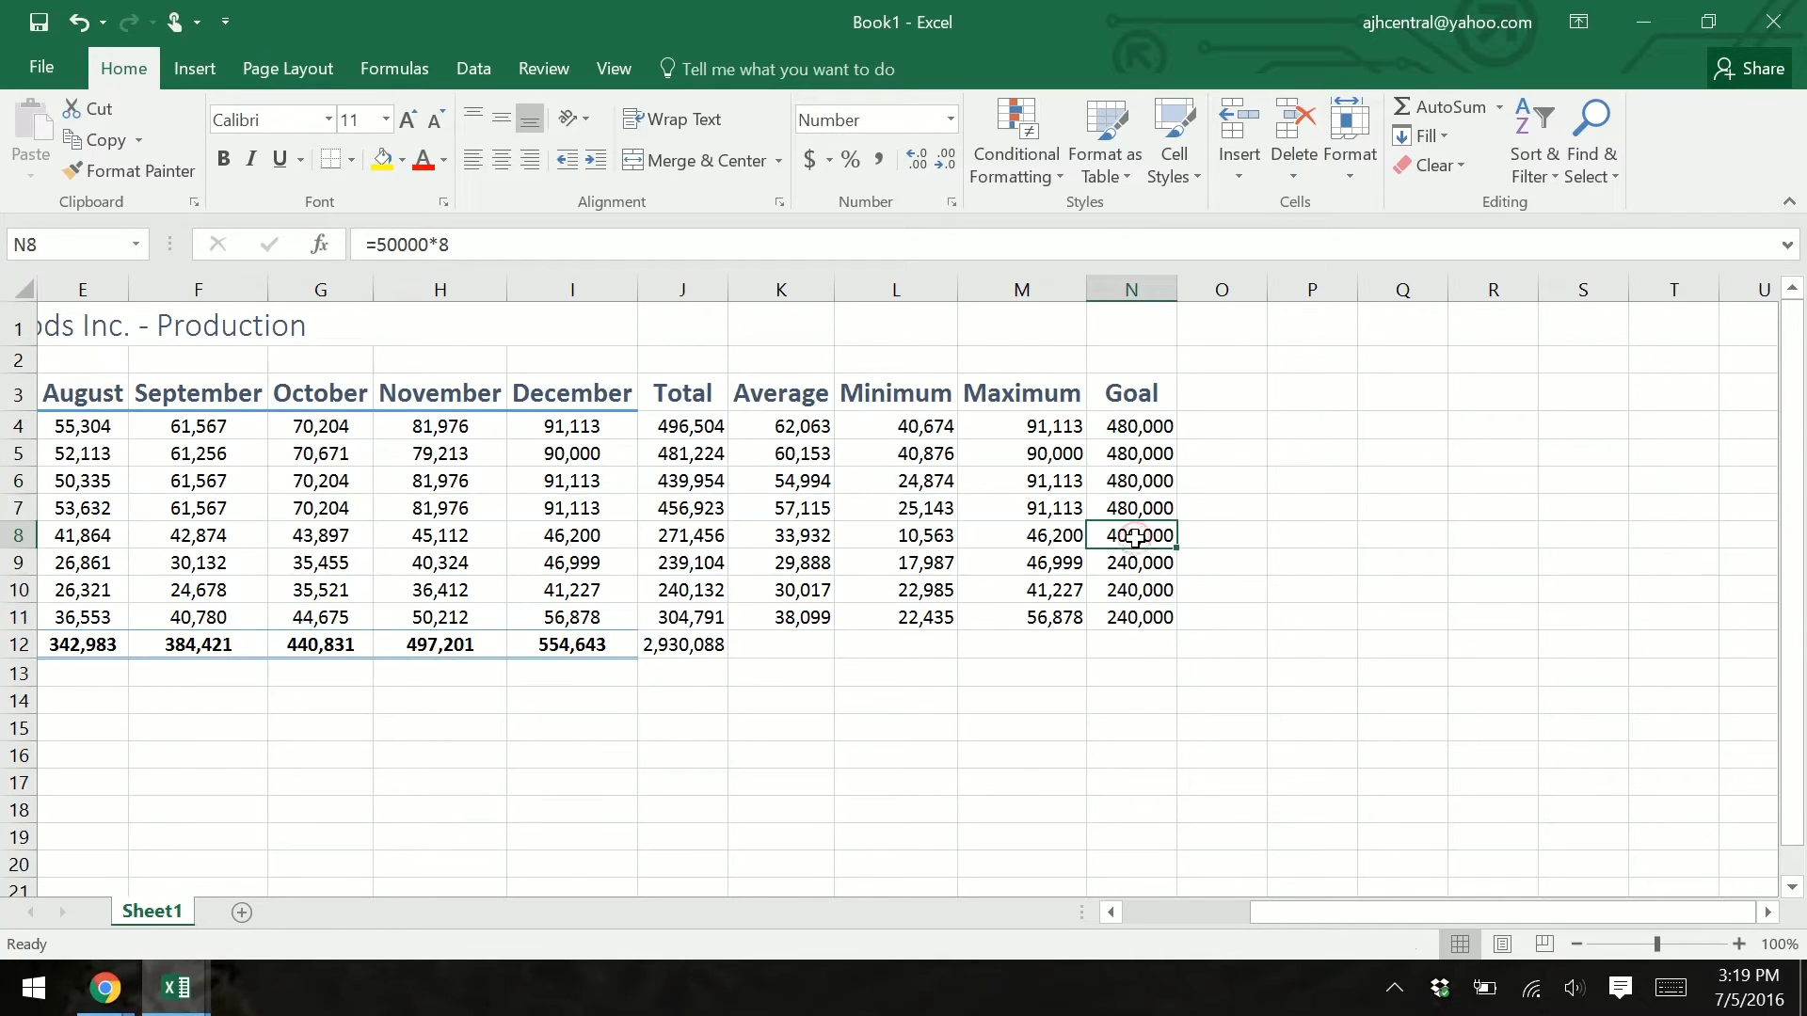
click(1136, 564)
click(1141, 614)
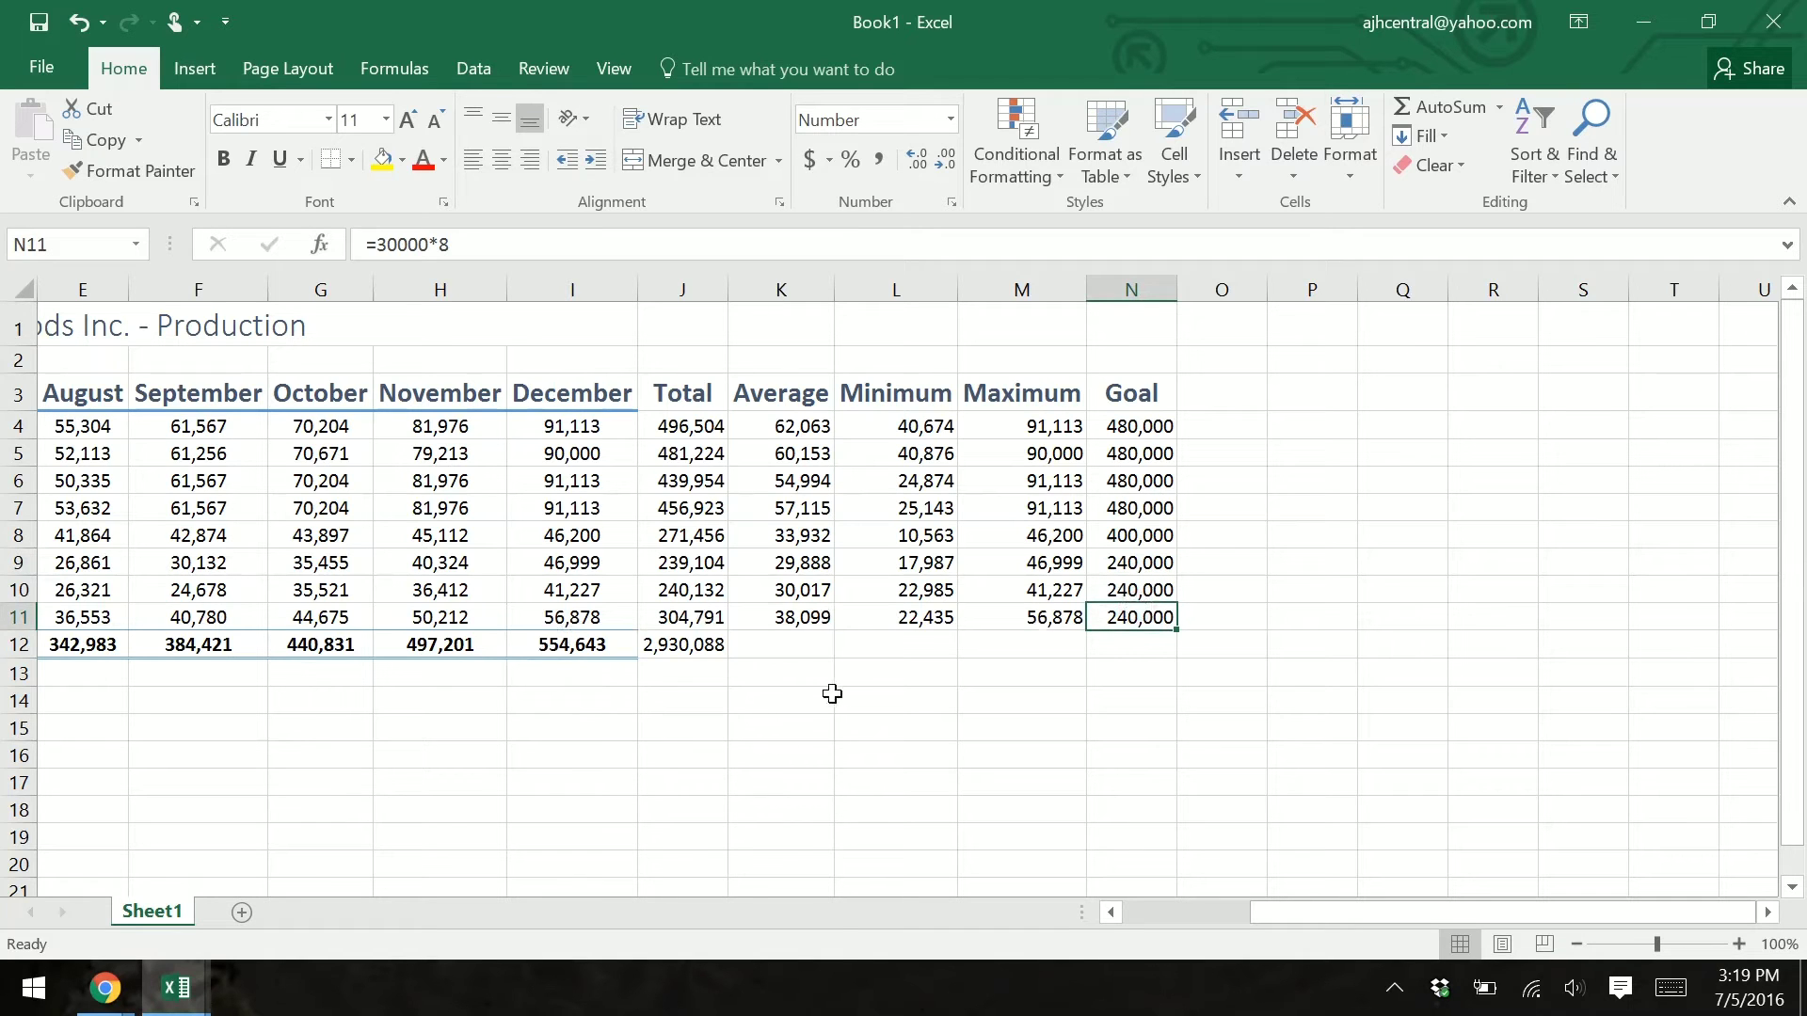
Step: Enter the trial formula =4+7 in the empty cell K14 below the table
click(785, 700)
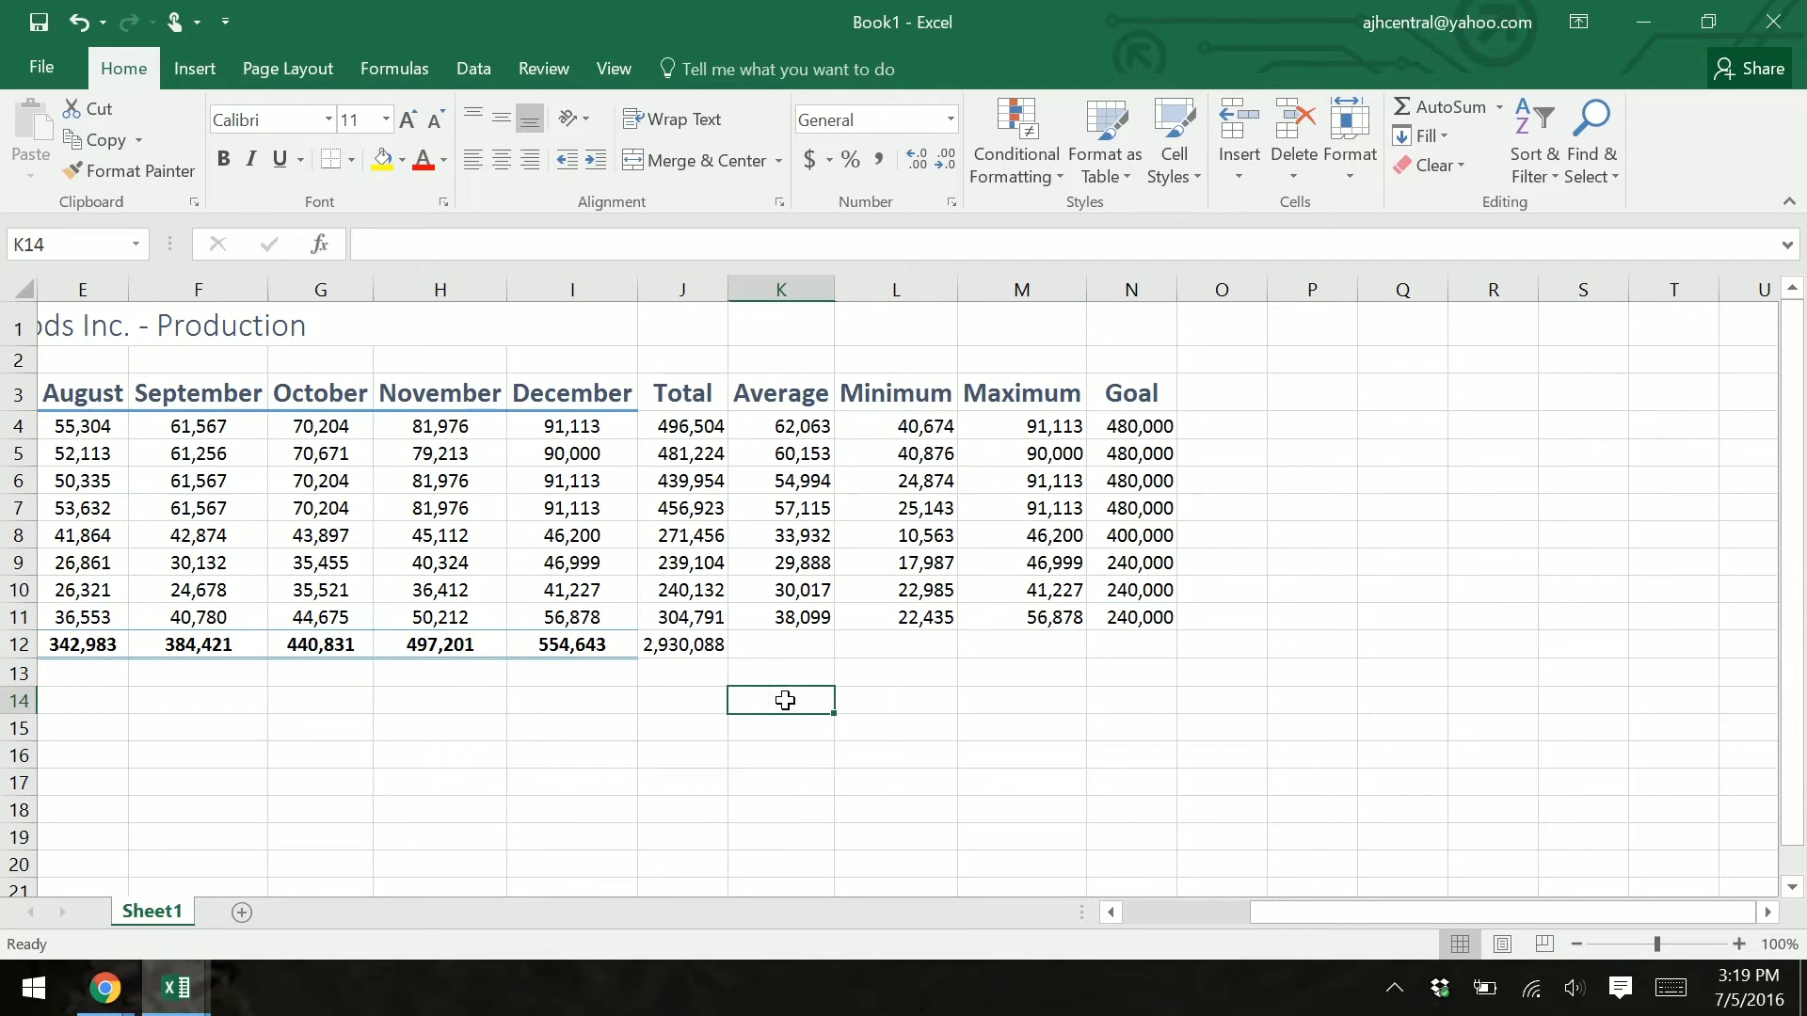
text(=4+)
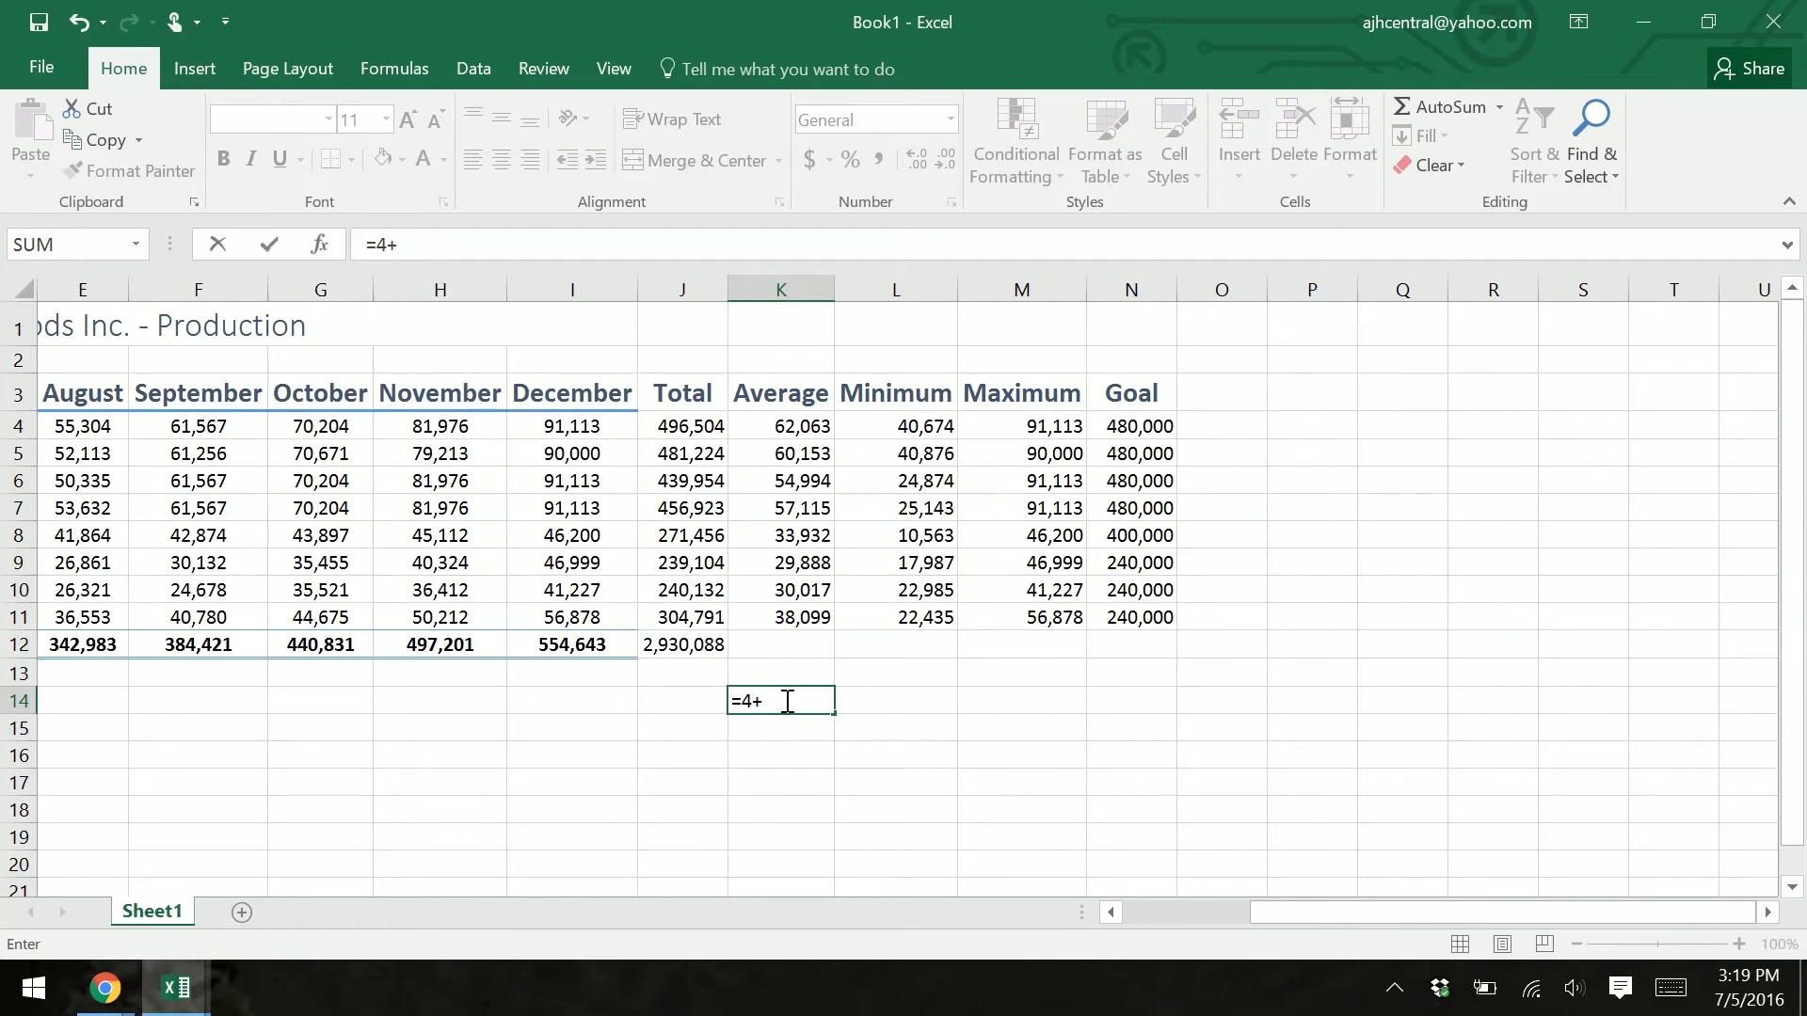
text(7)
key(Return)
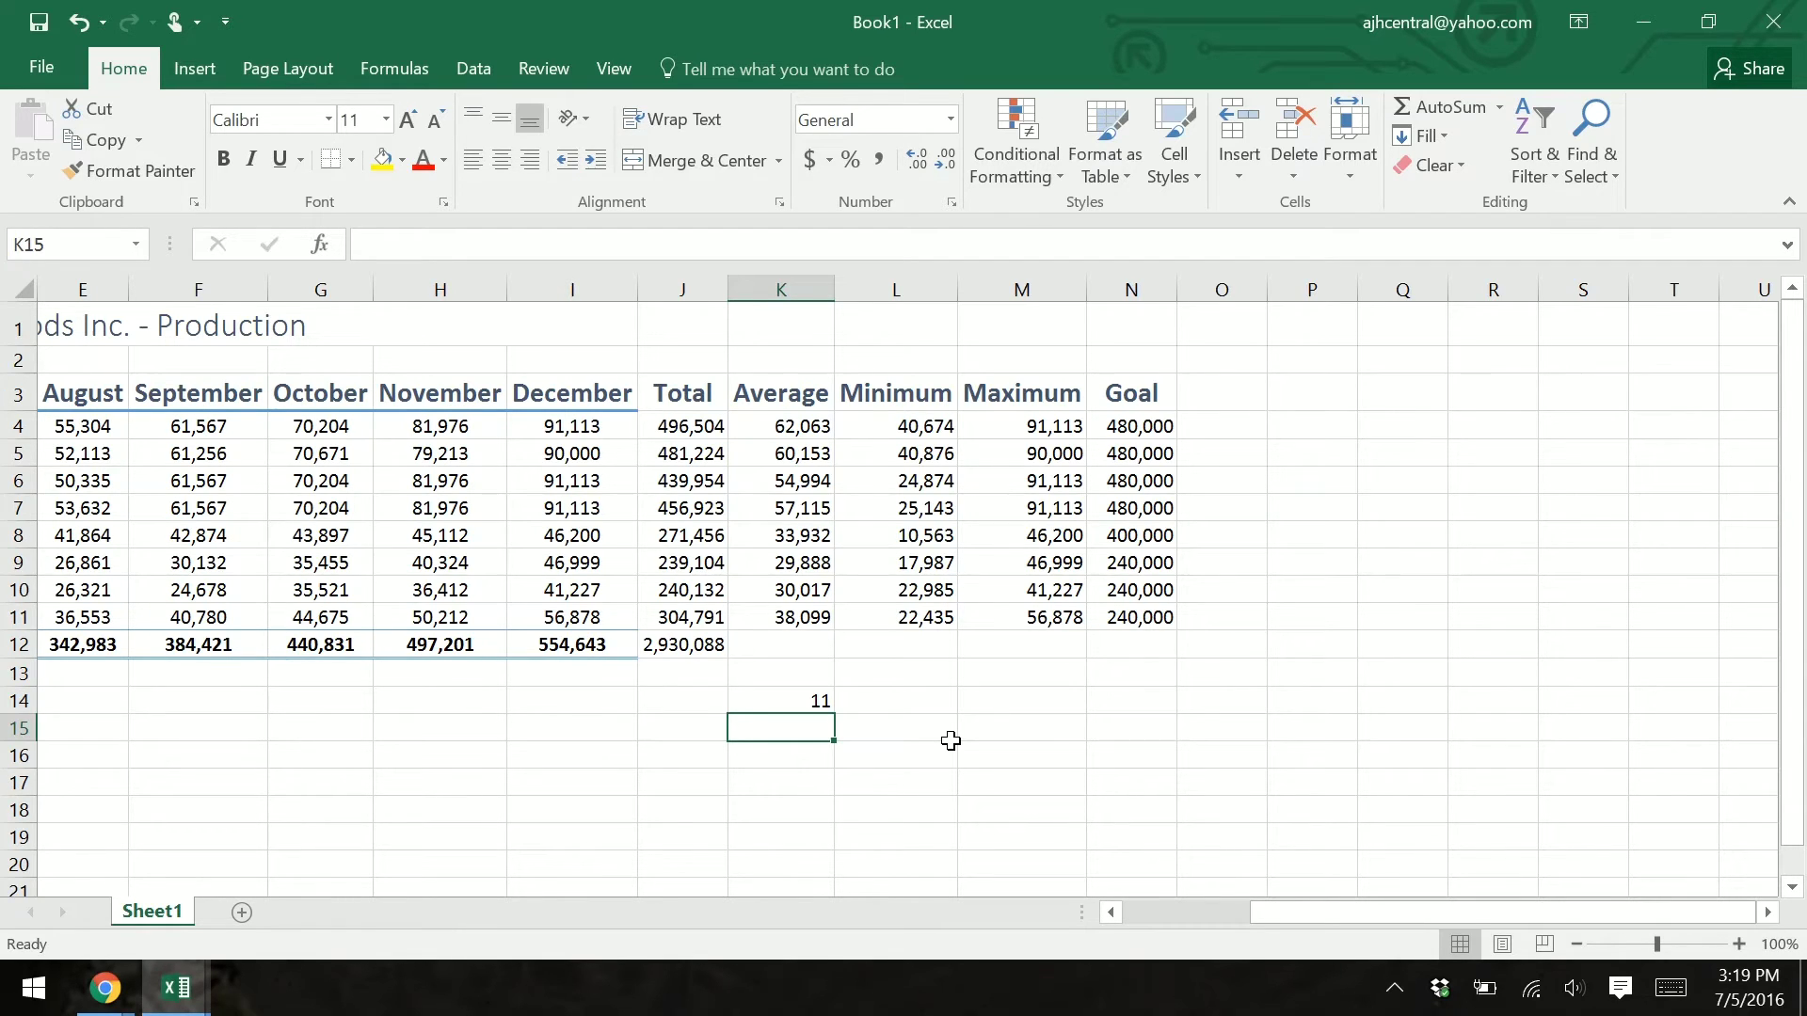
Step: Check the trial formula in K14 and replace it with the division =4/2
click(781, 700)
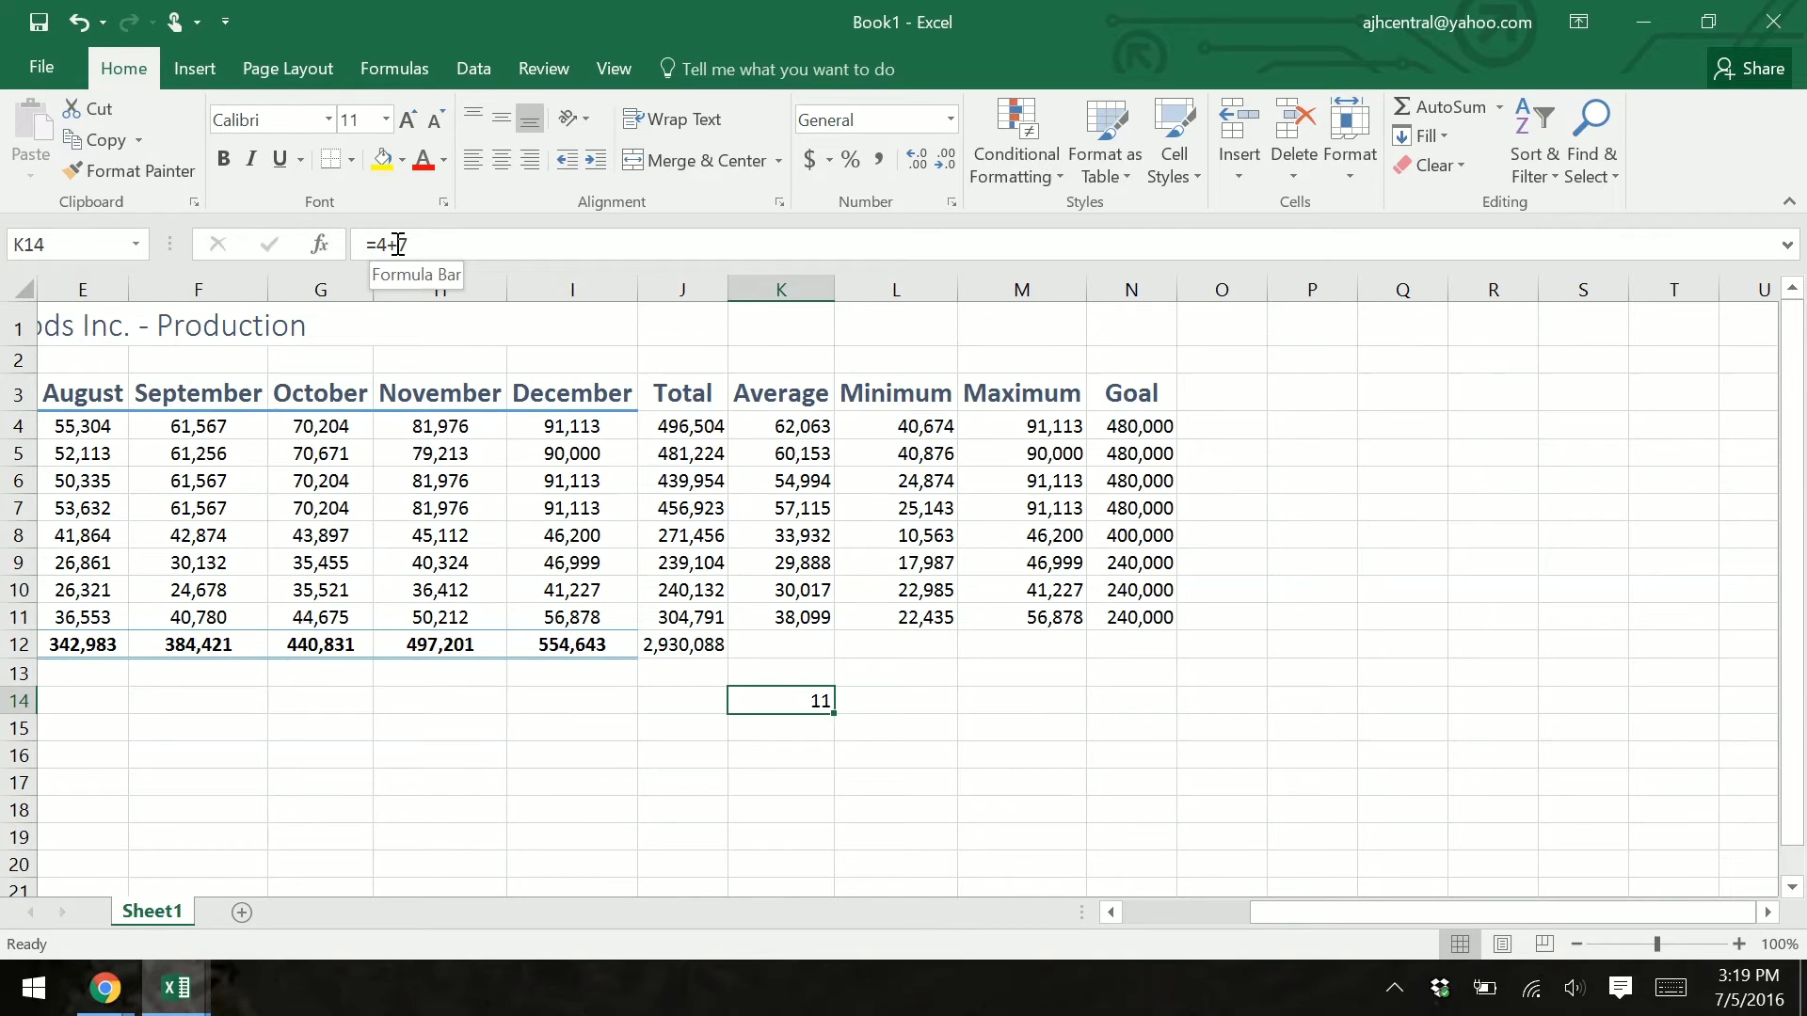
key(BackSpace)
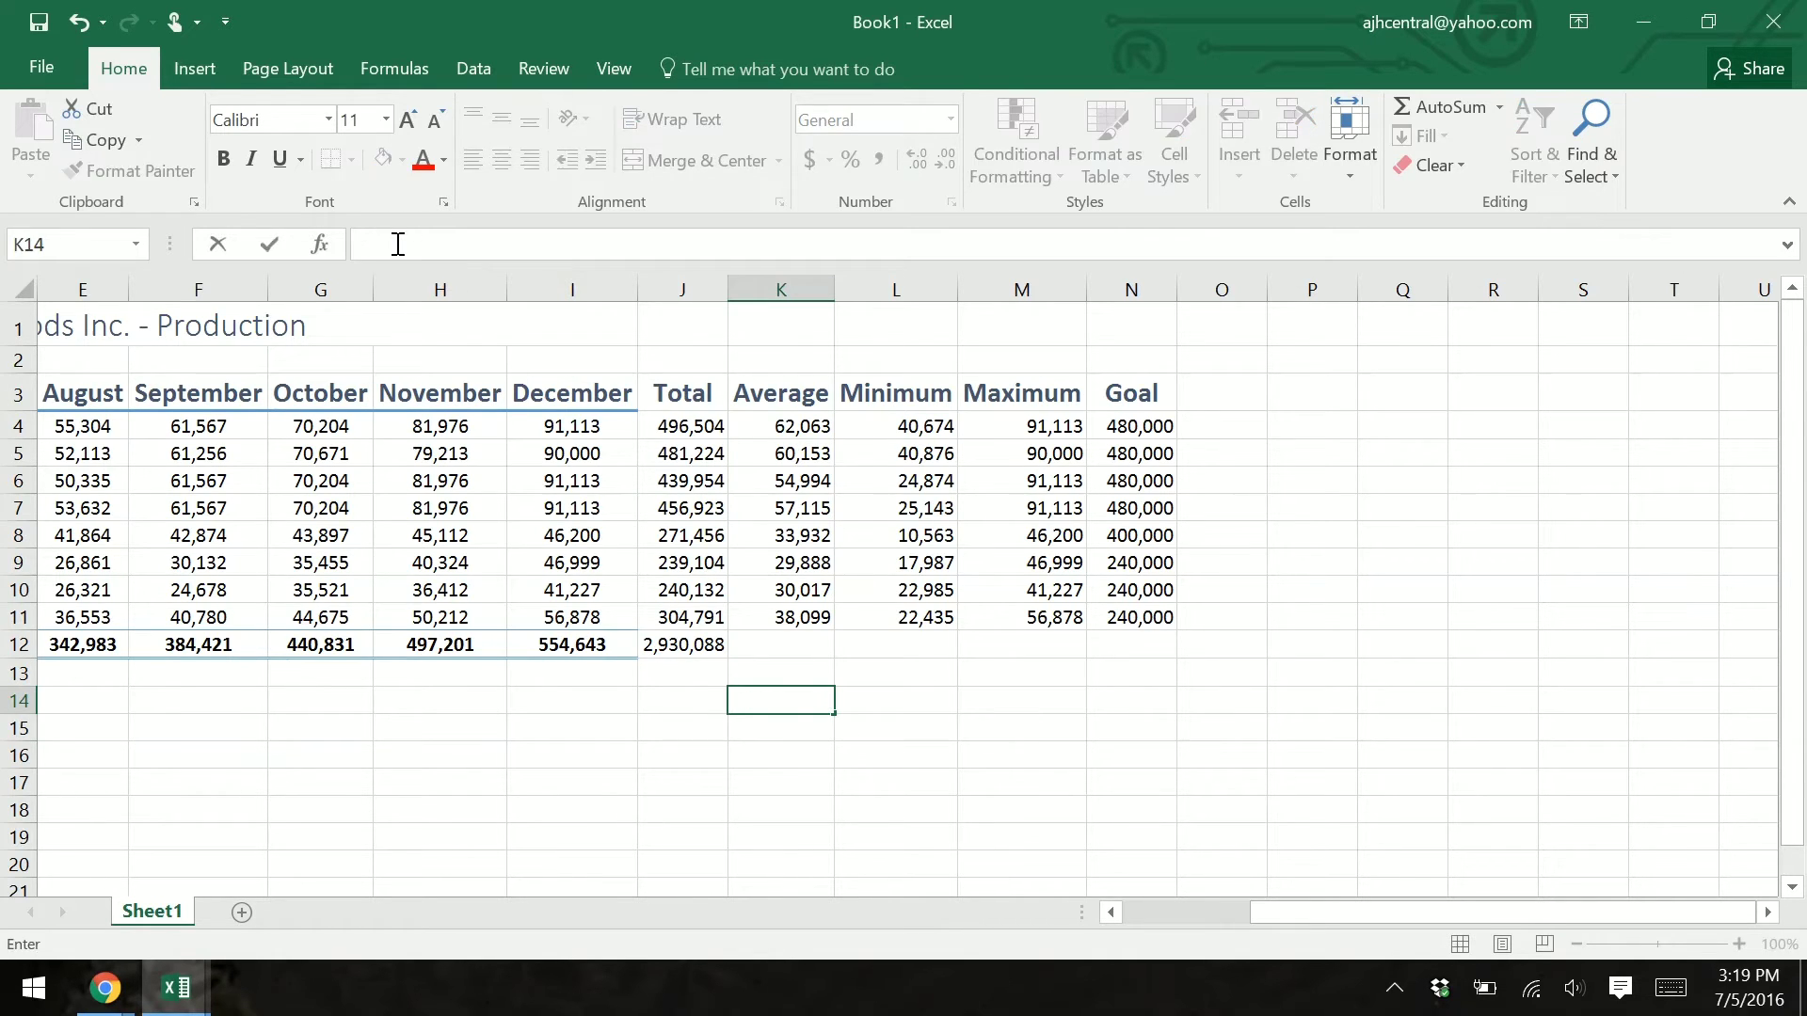
text(=)
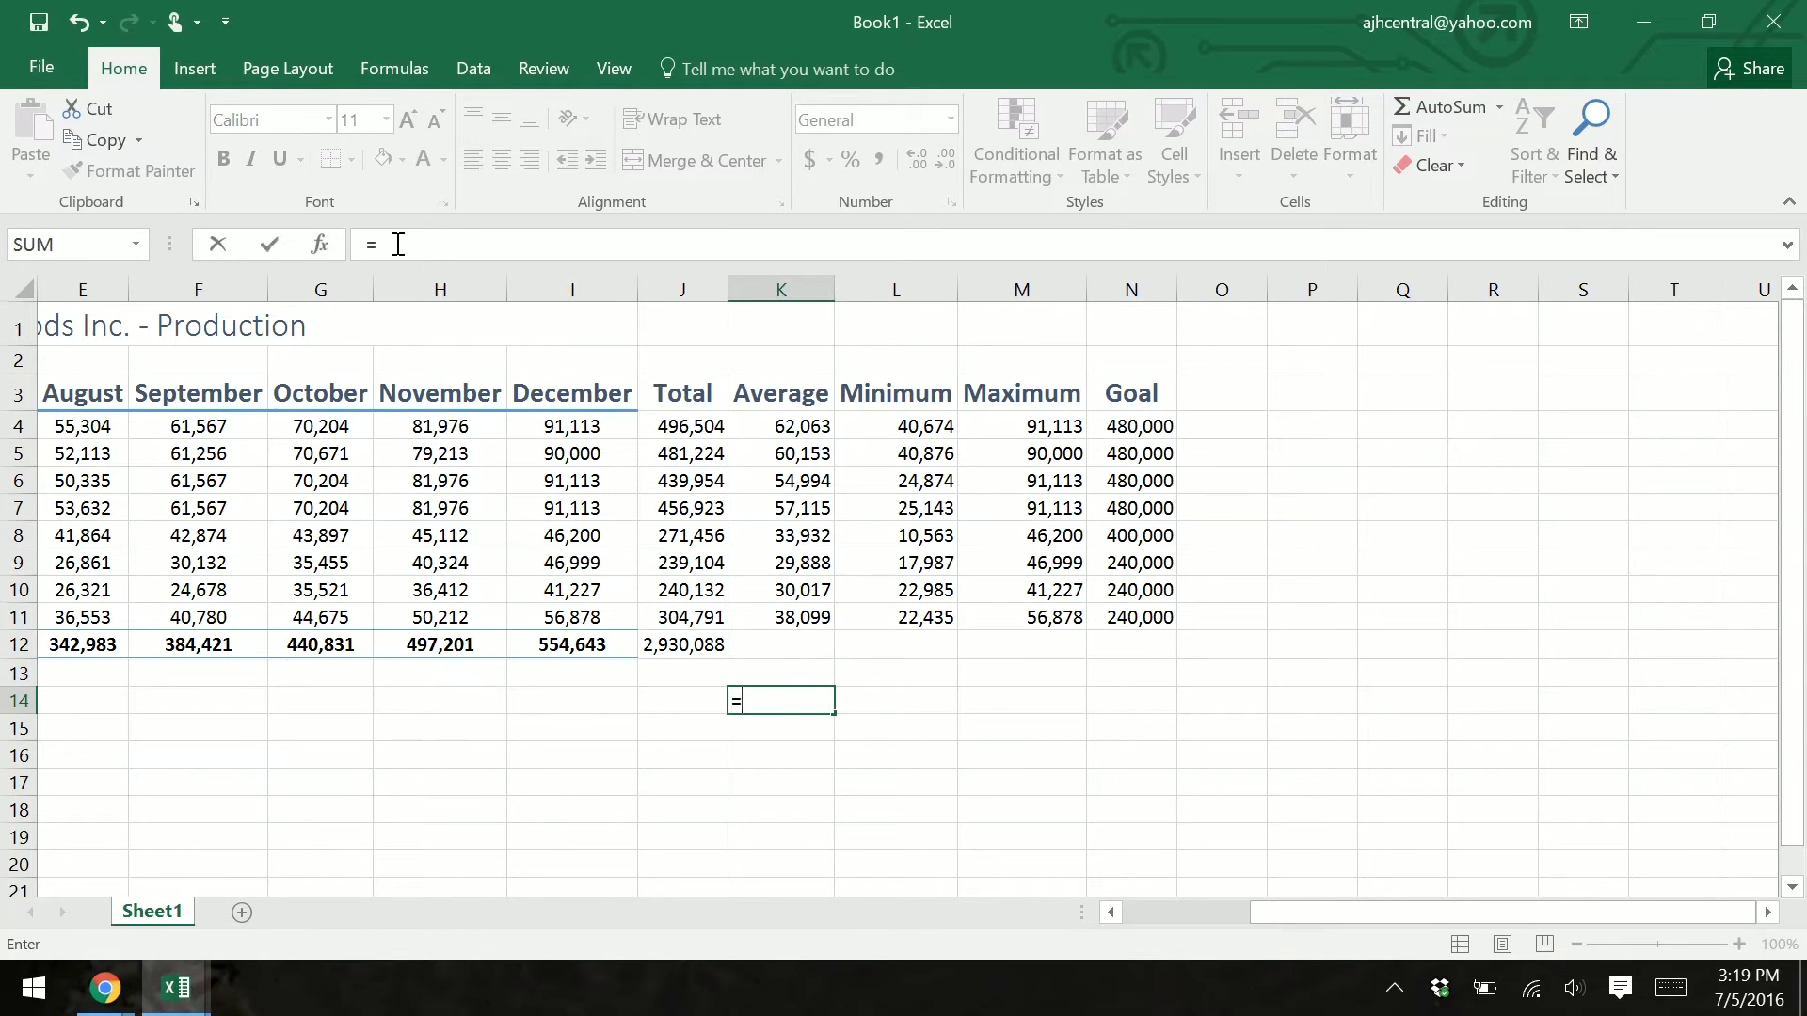
text(4/2)
key(Return)
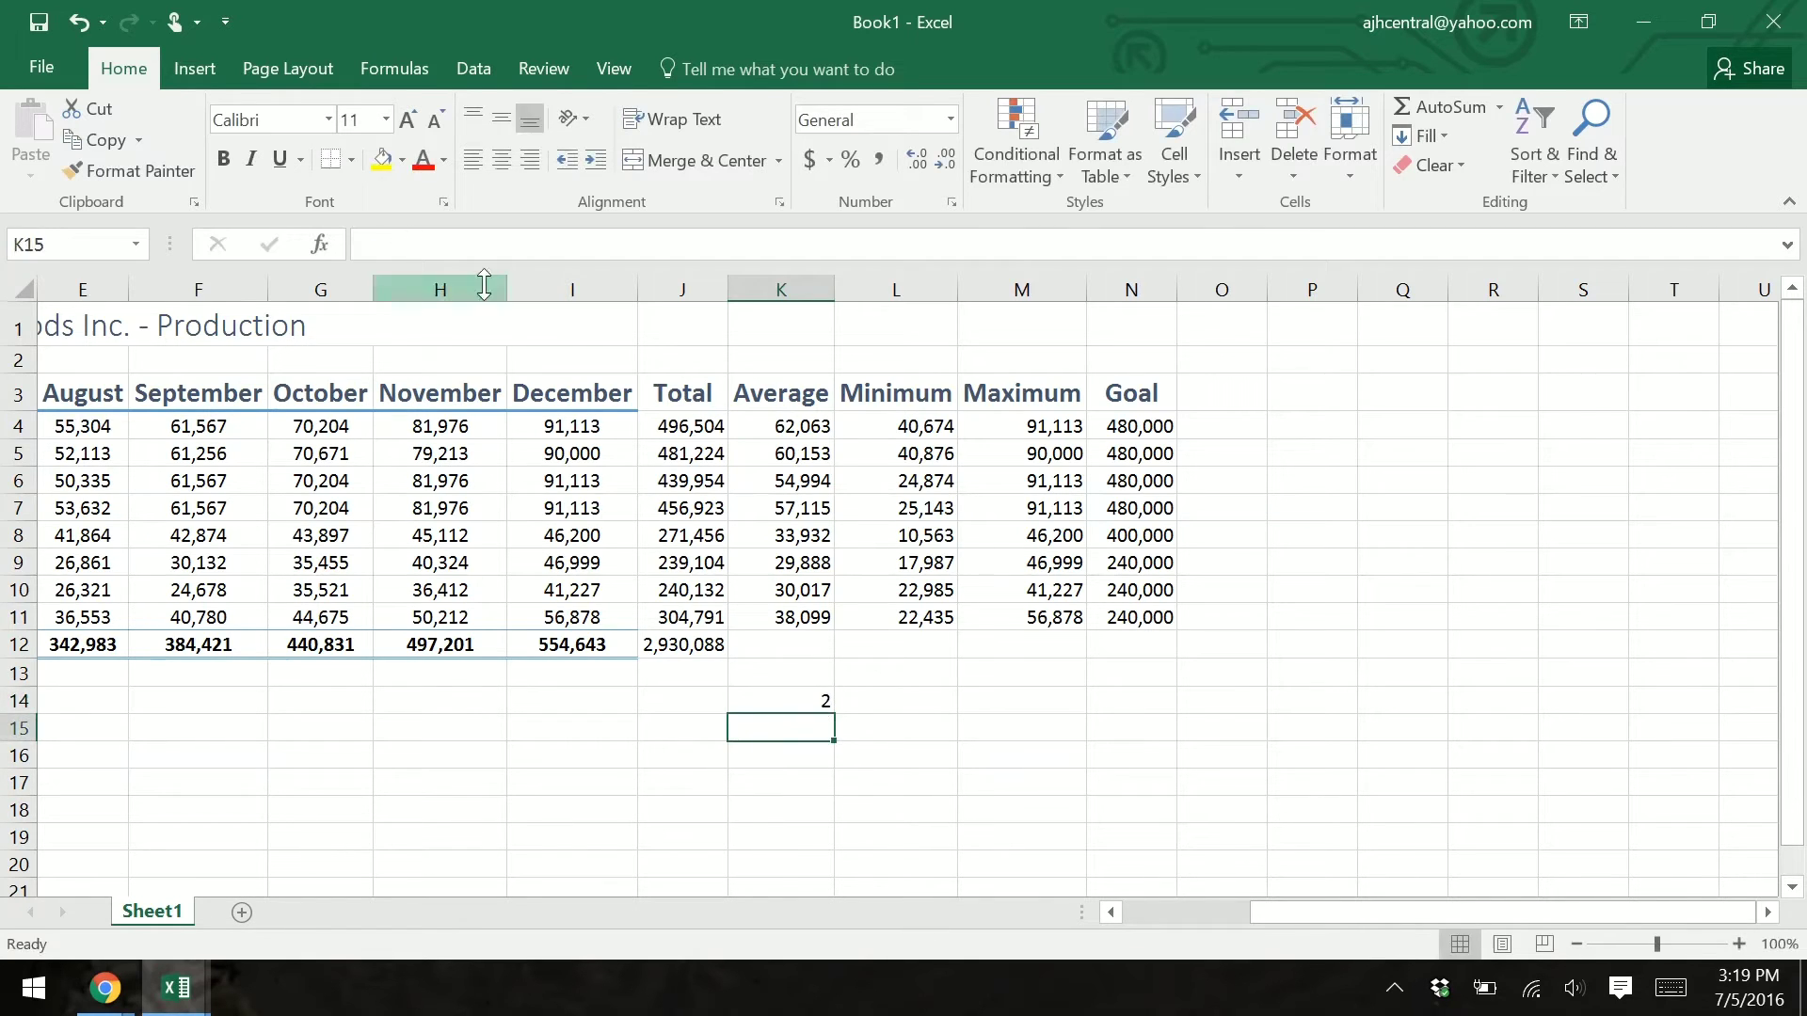
Step: Change the trial formula in K14 to the multiplication =4*2 and clear the cell
click(817, 700)
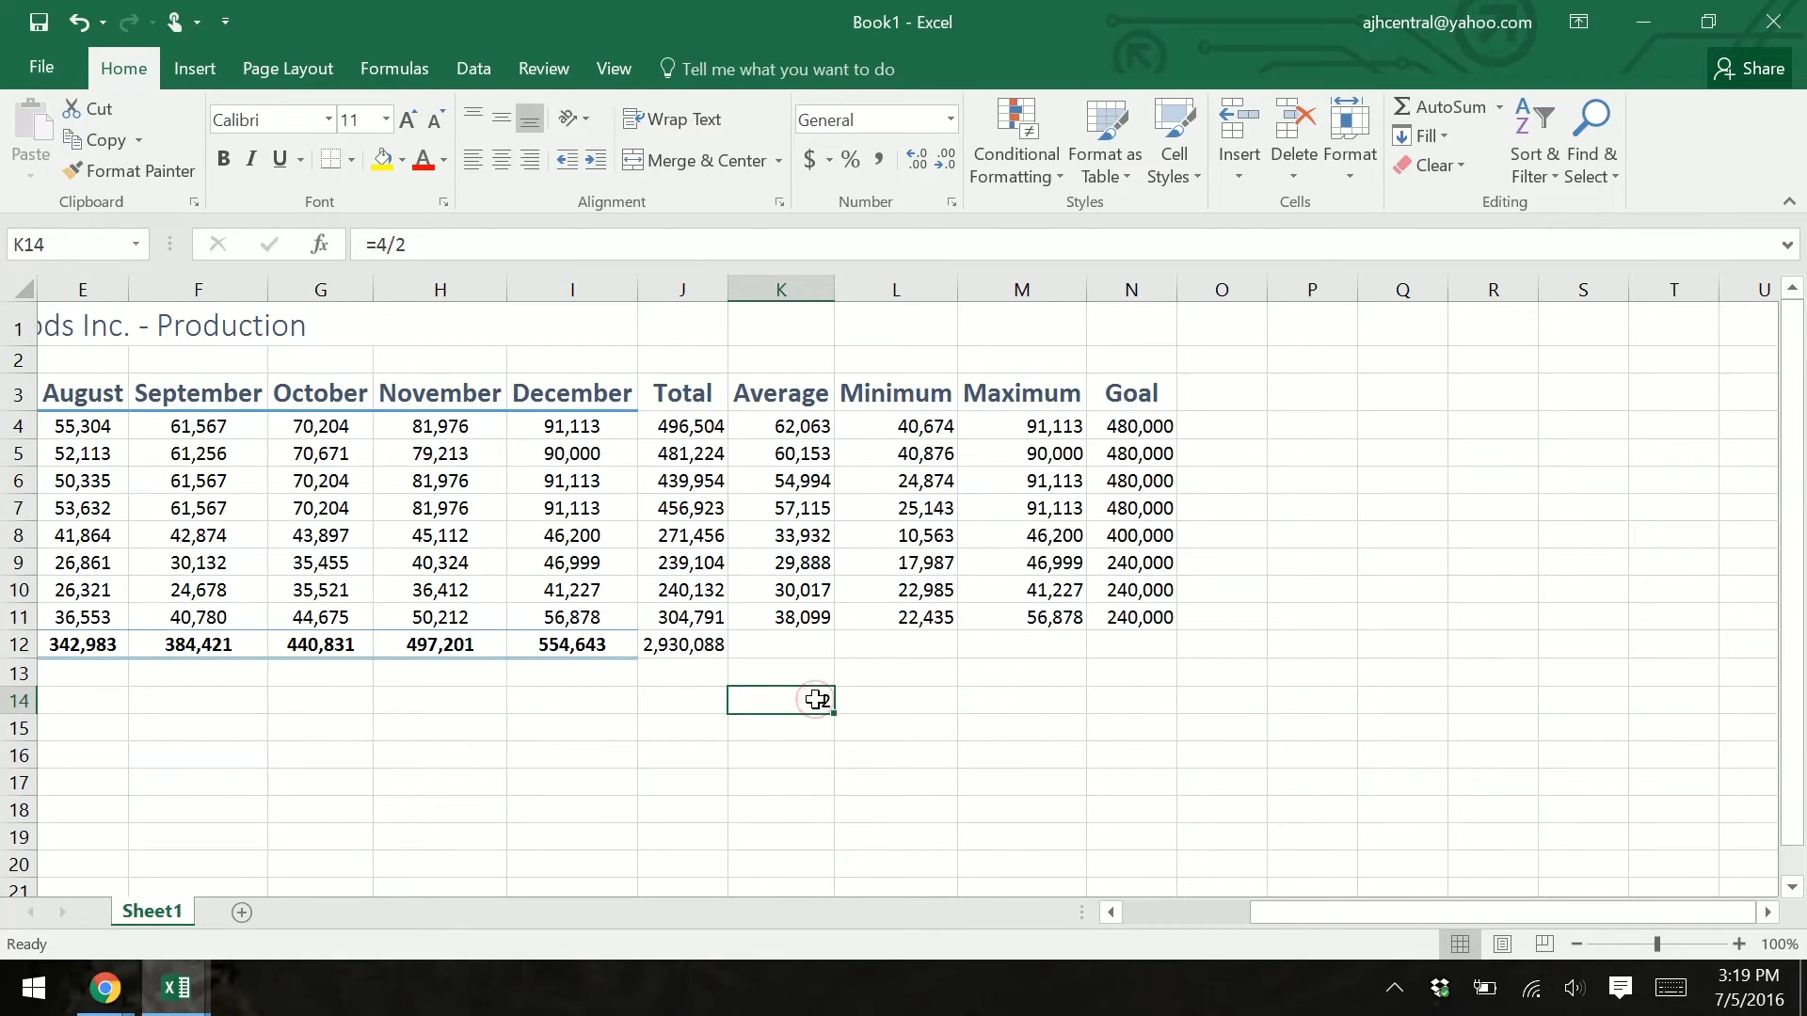
click(394, 244)
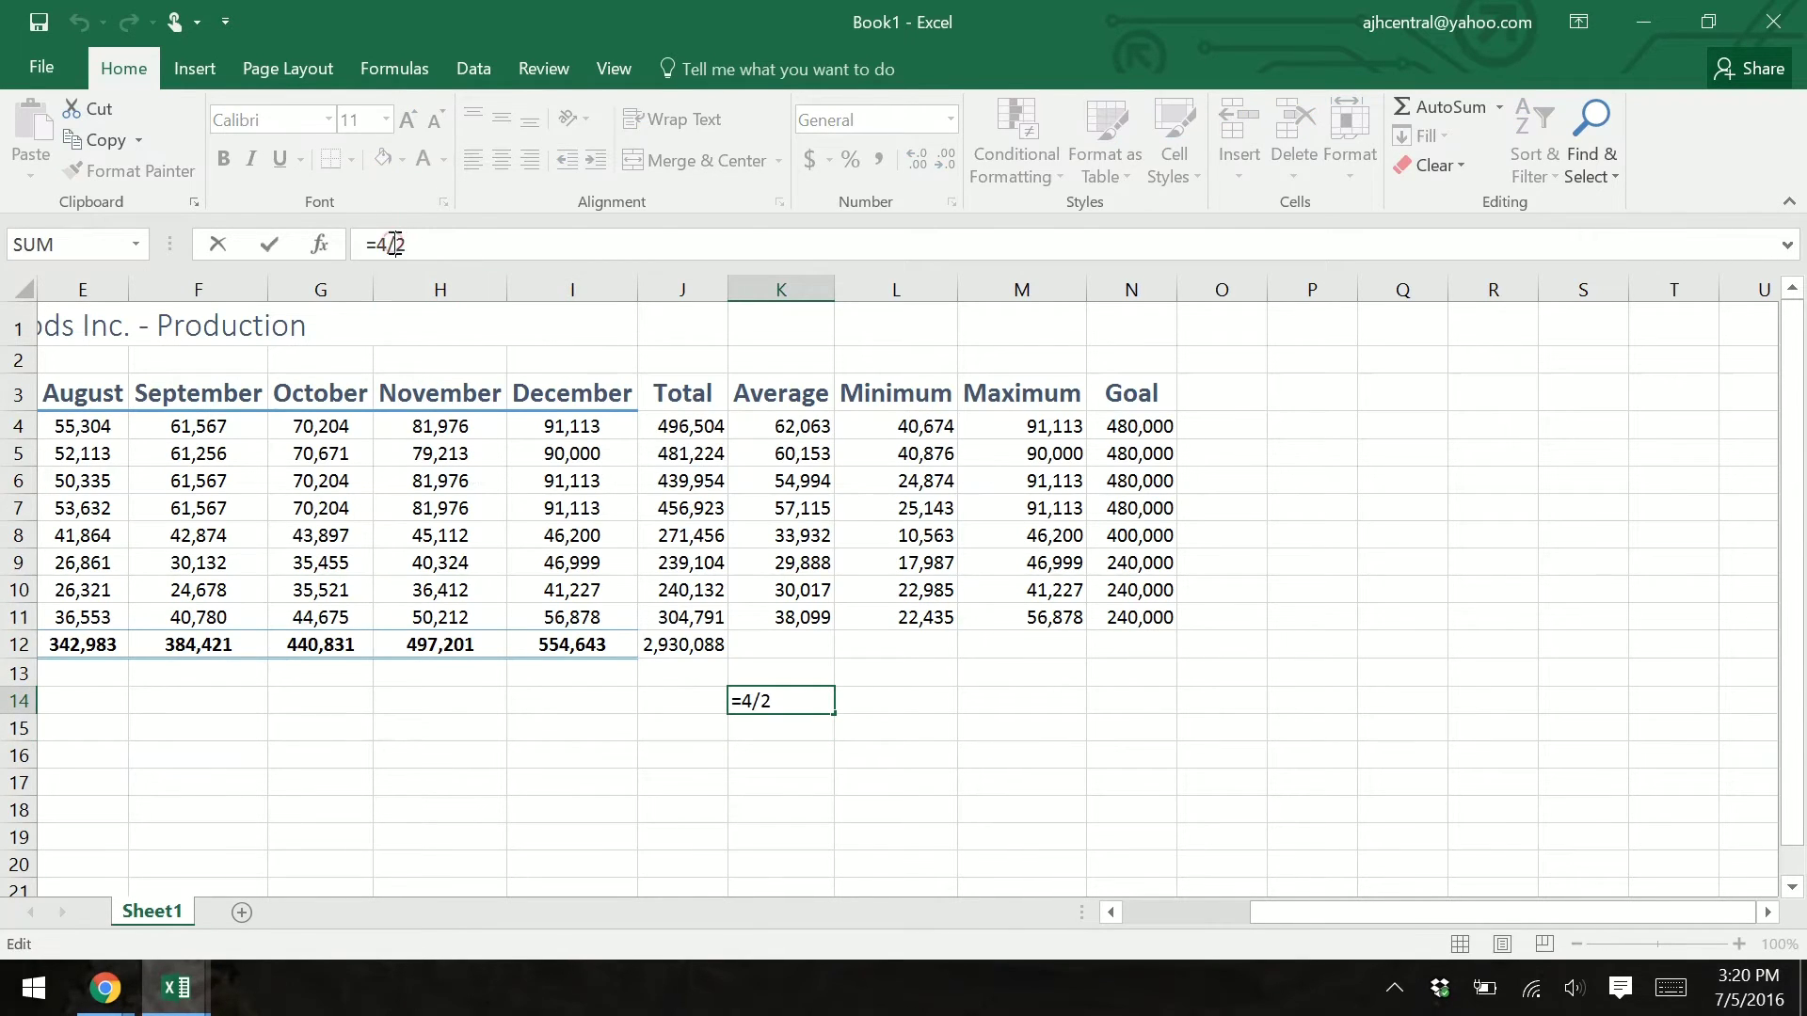
key(BackSpace)
text(*)
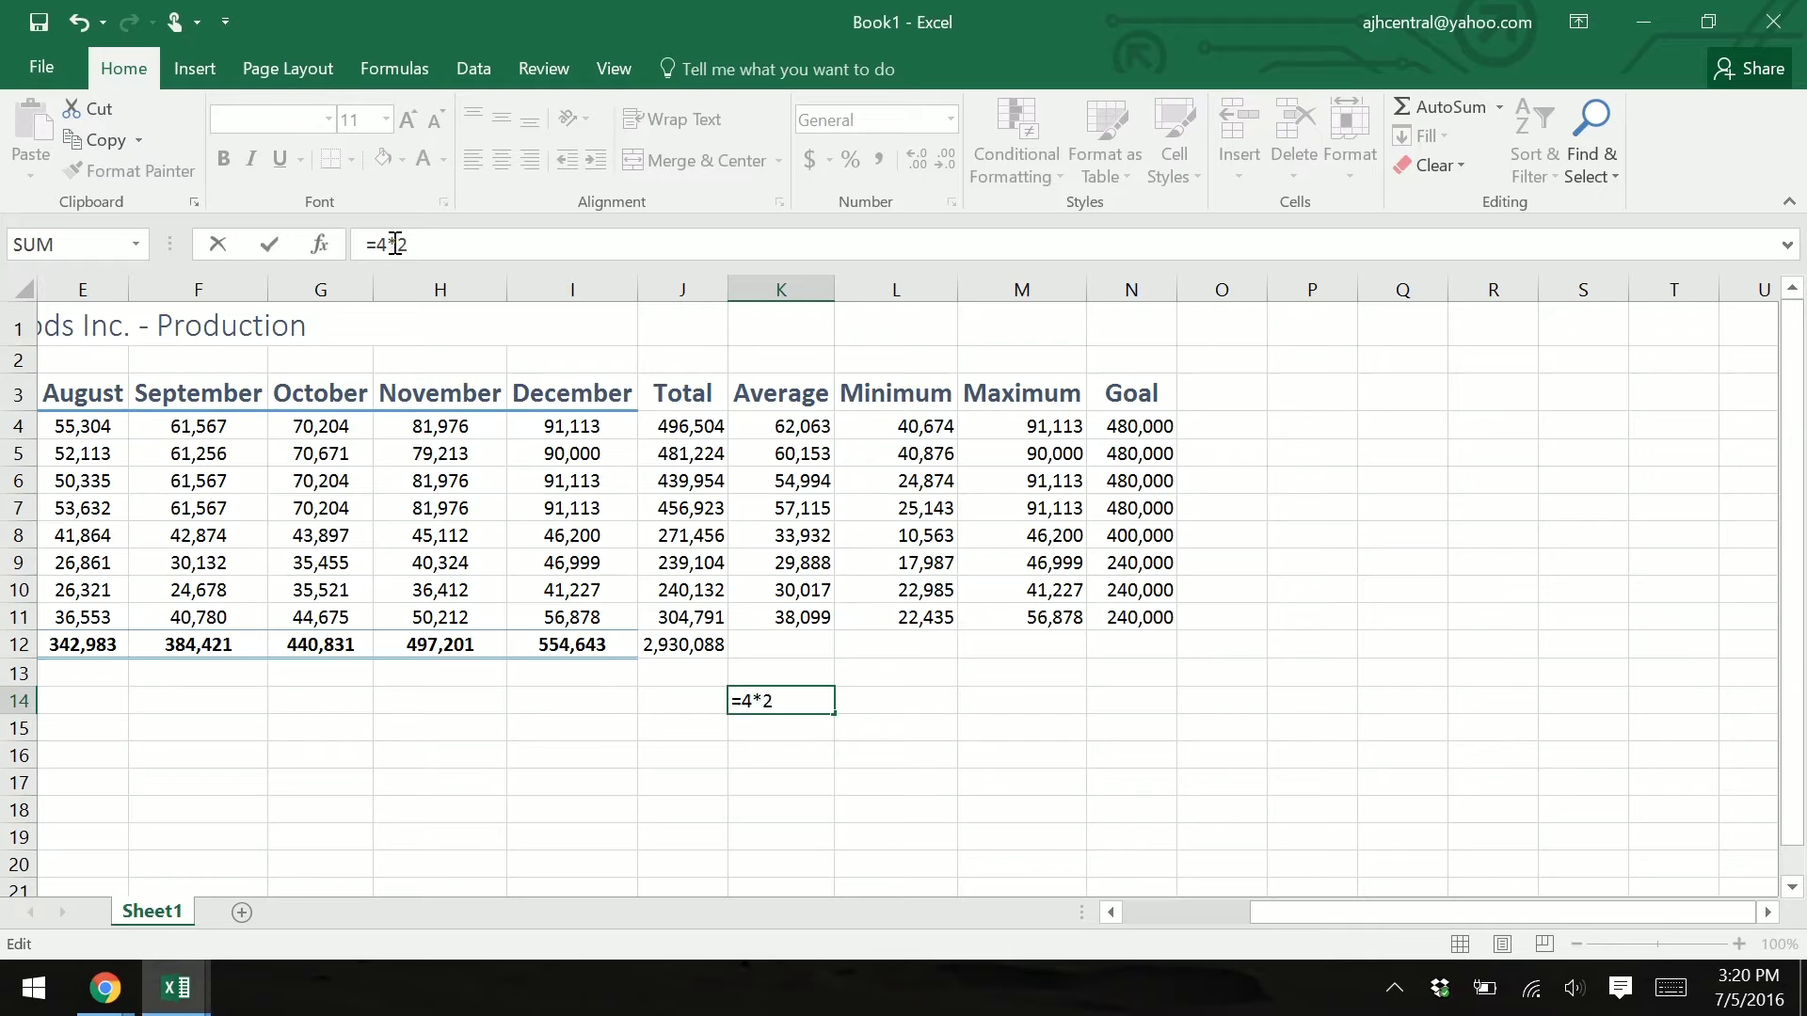
key(Return)
click(811, 699)
key(Delete)
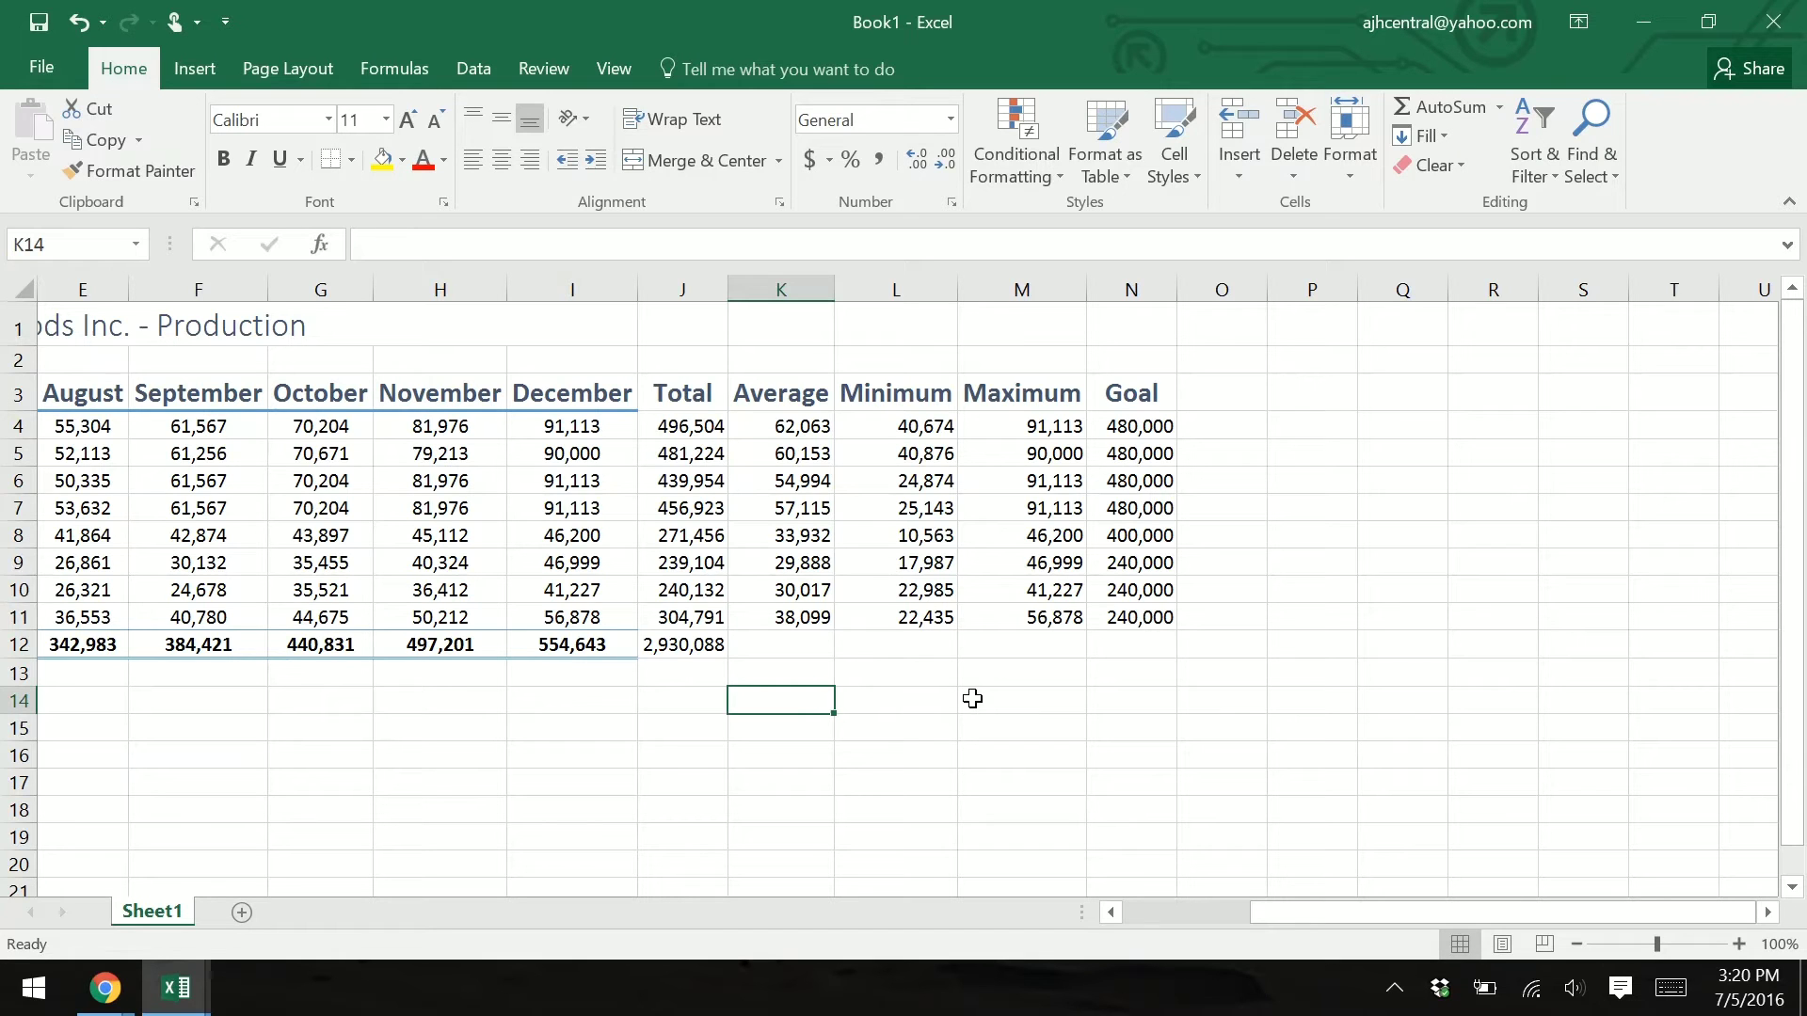
Step: Add the column heading "Goal Status" in O3 and autofit column O to it
click(1221, 421)
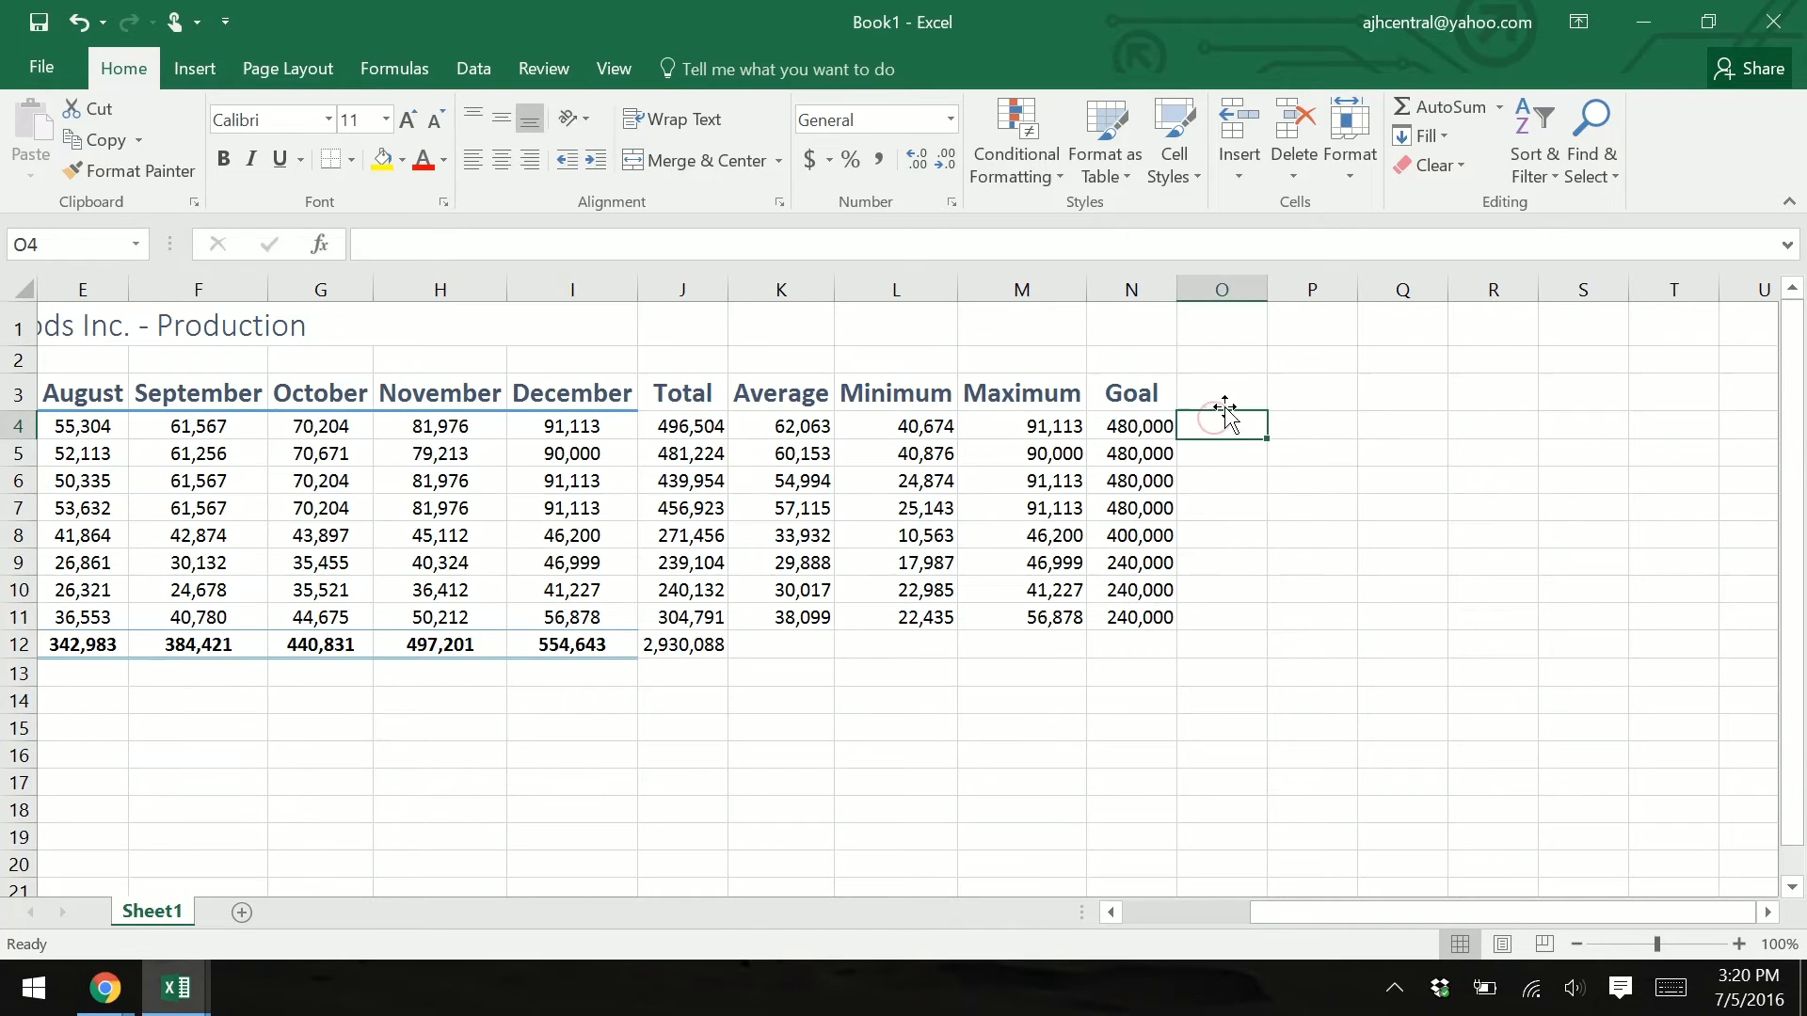
click(1212, 395)
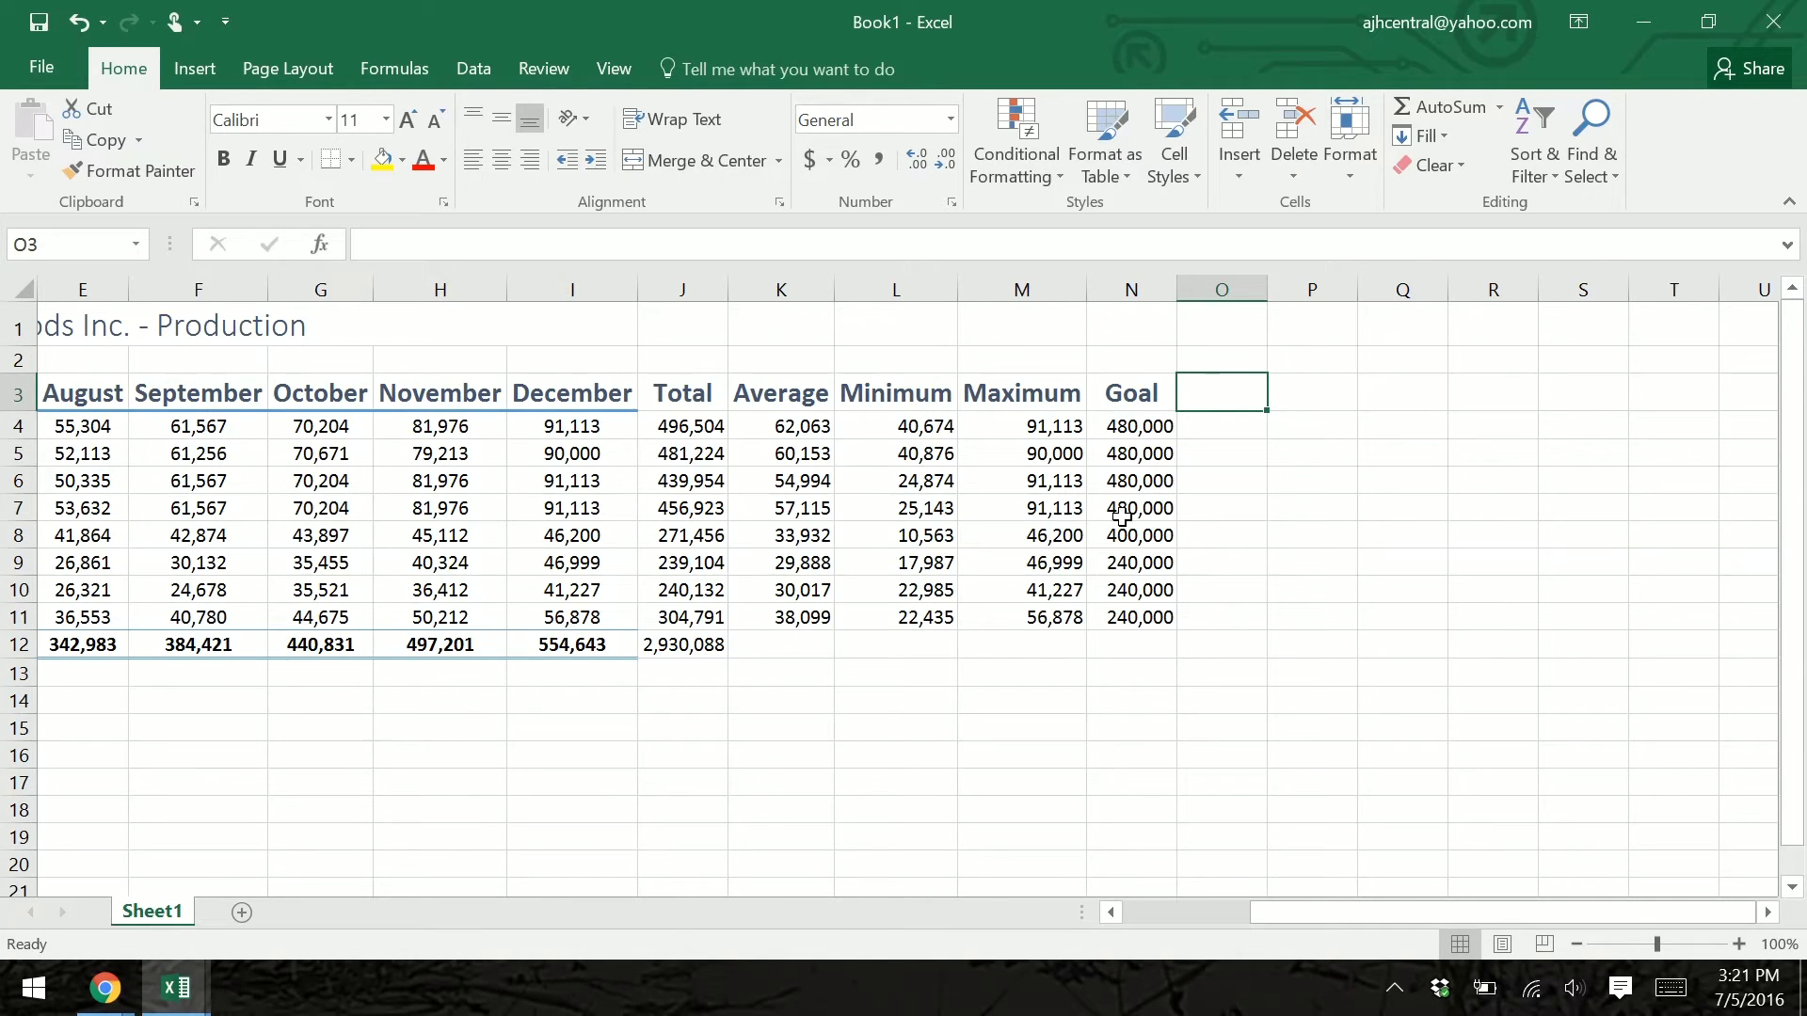
text(Goal Status)
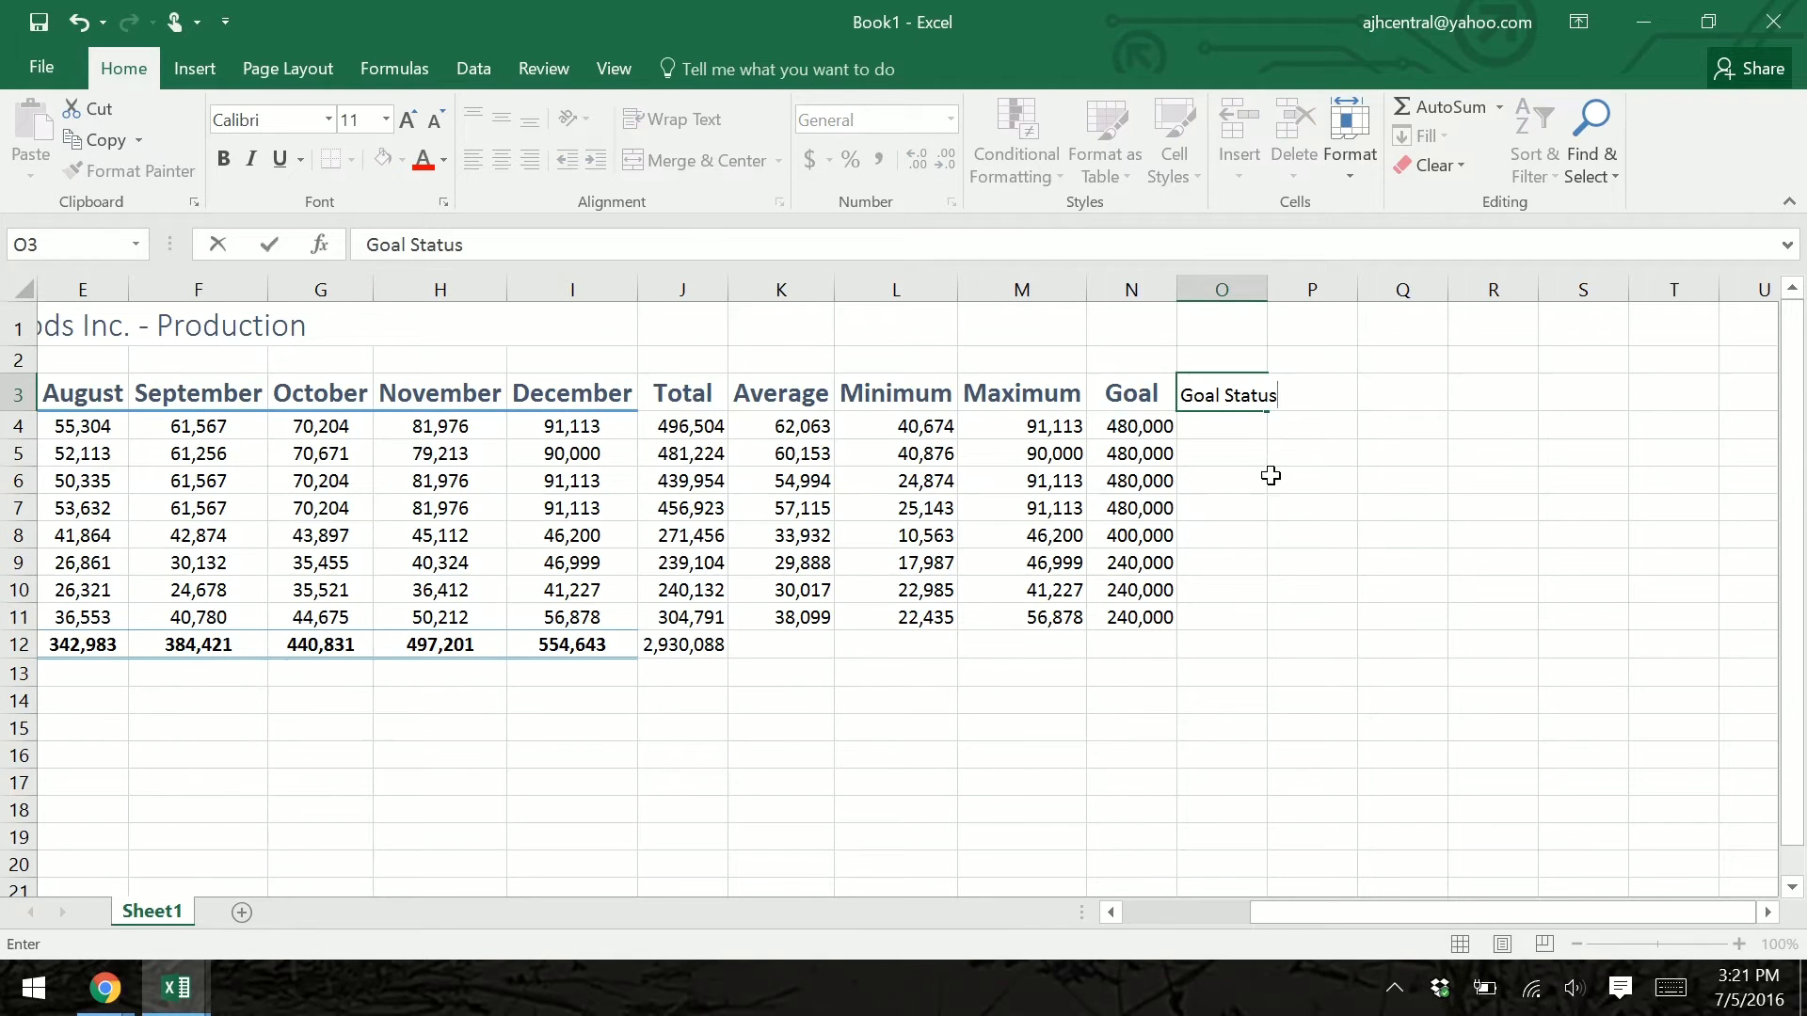
key(Return)
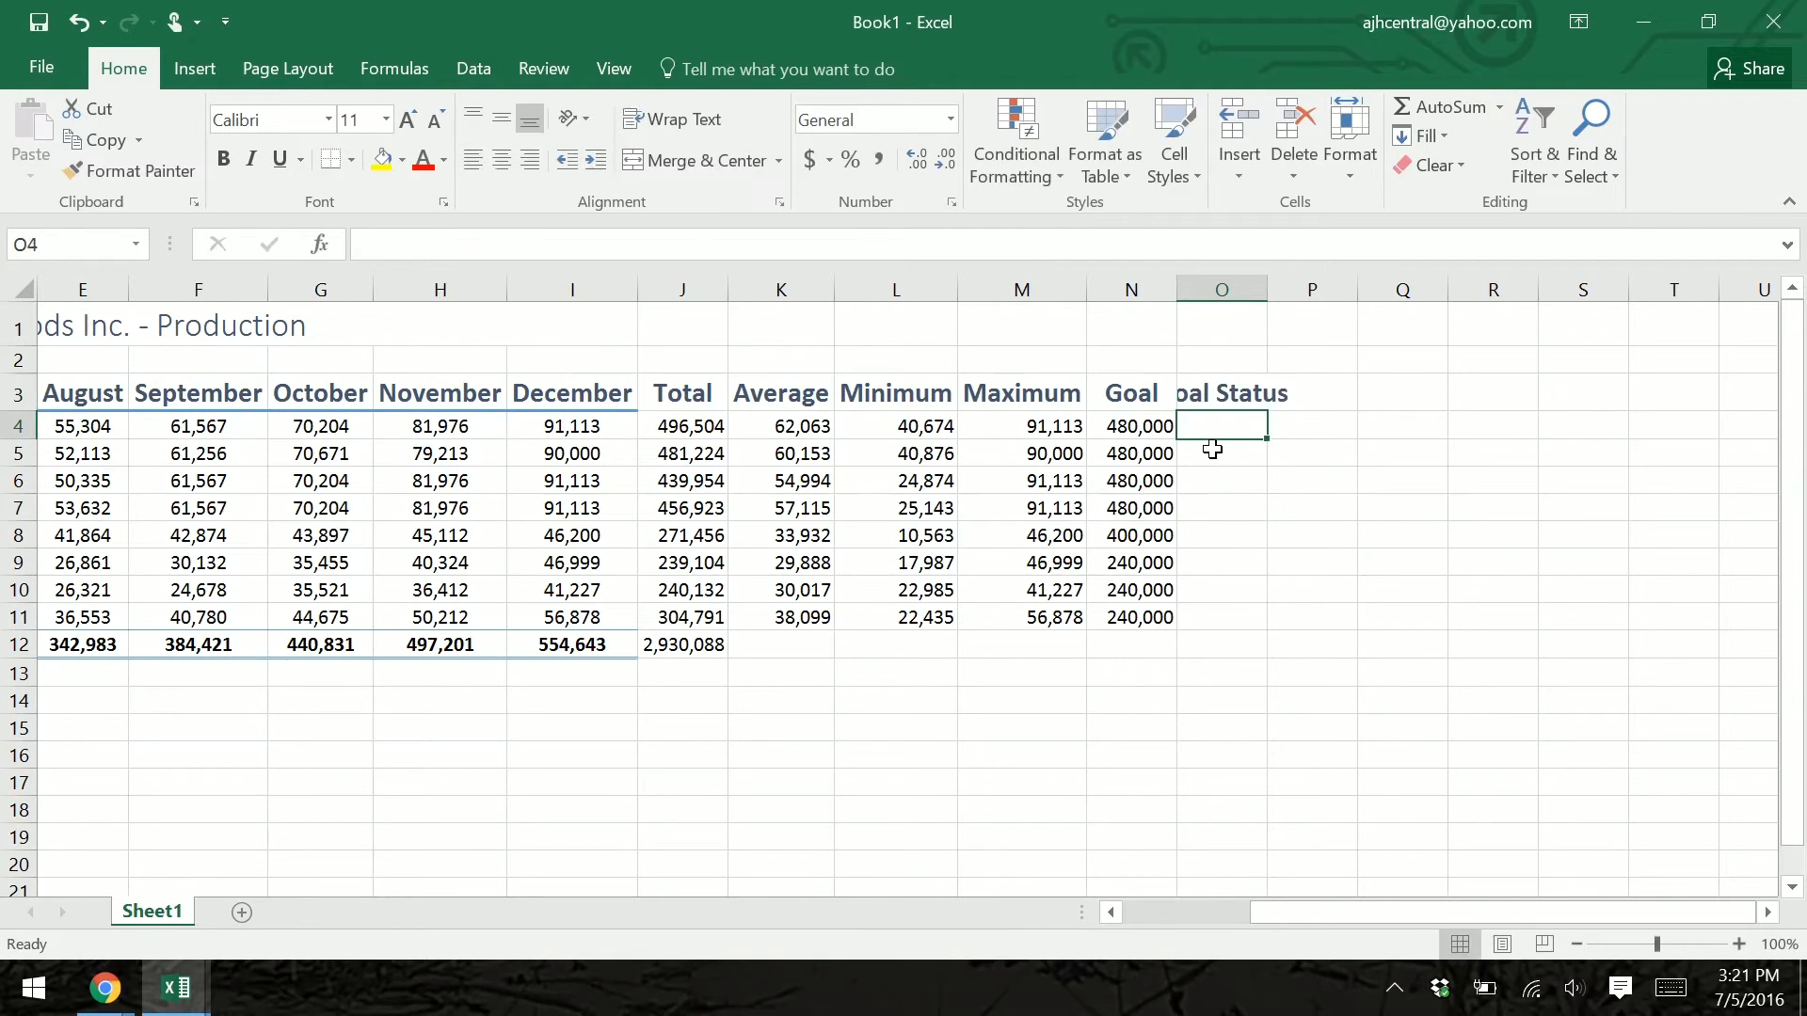
double_click(1268, 285)
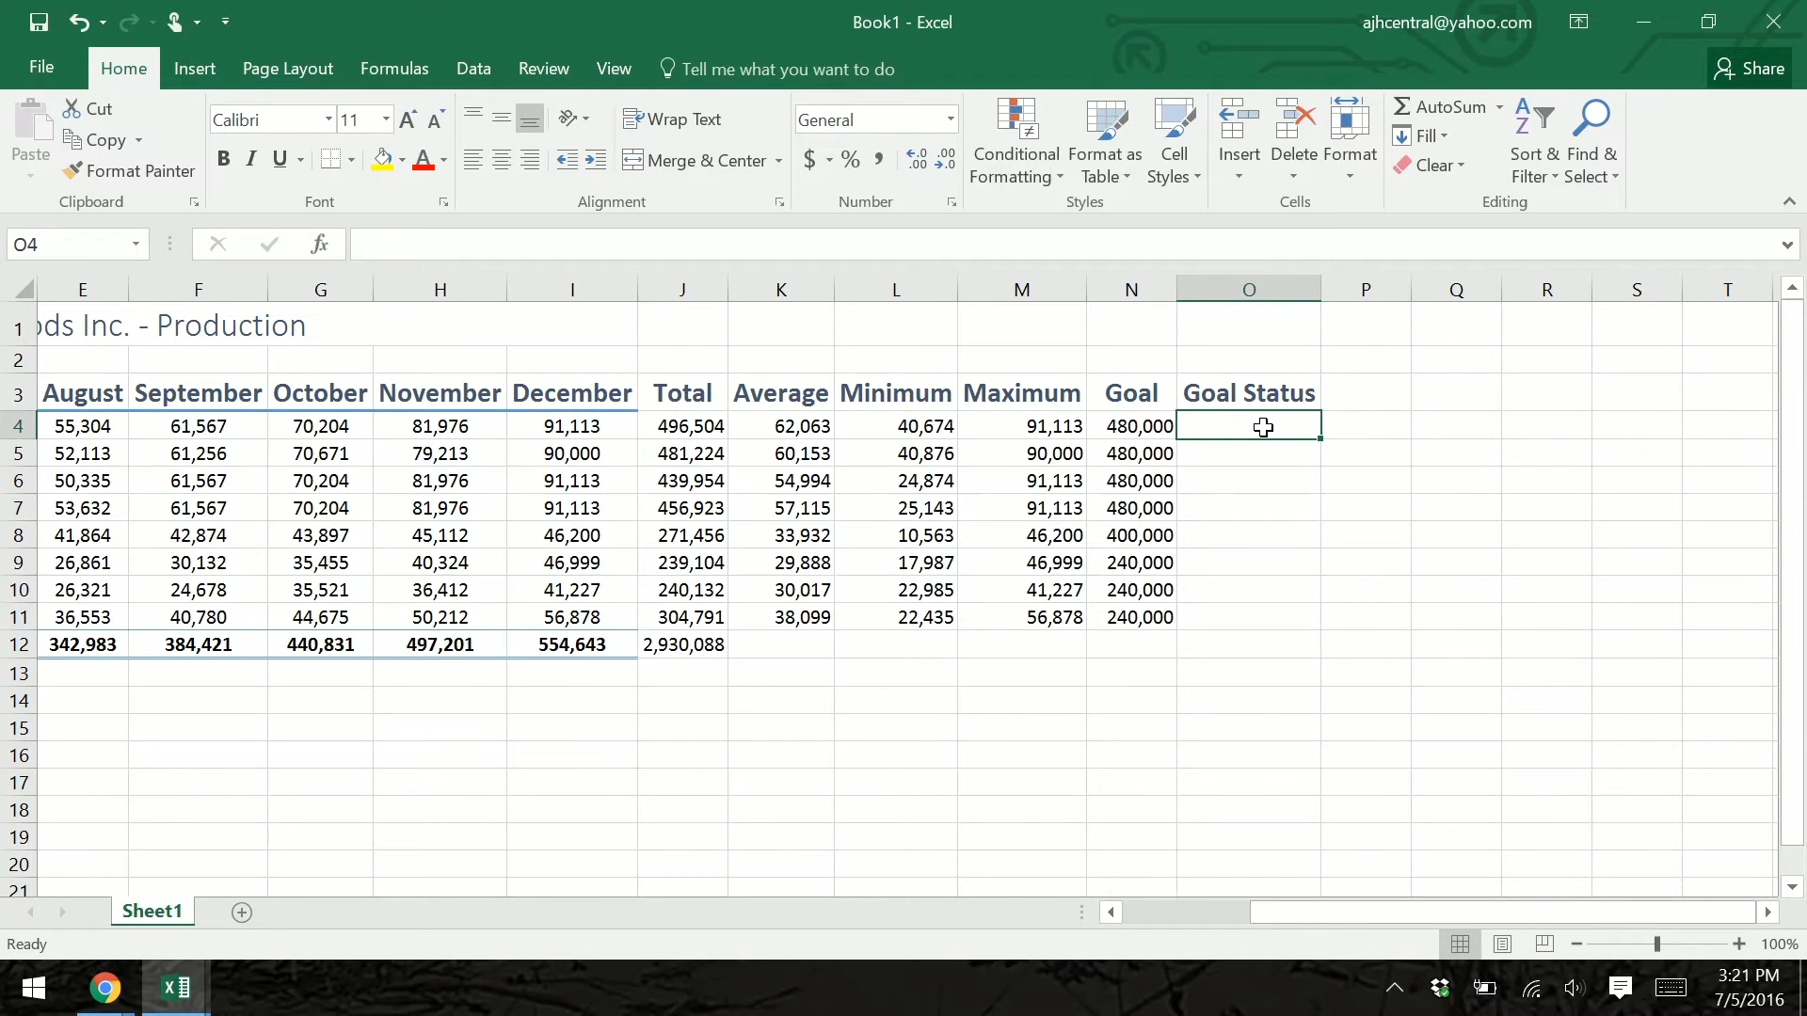
Step: Enter =IF(J4>=N4,"Goal Met","Goal Not Met") in O4 and fill the formula down through O11
text(=)
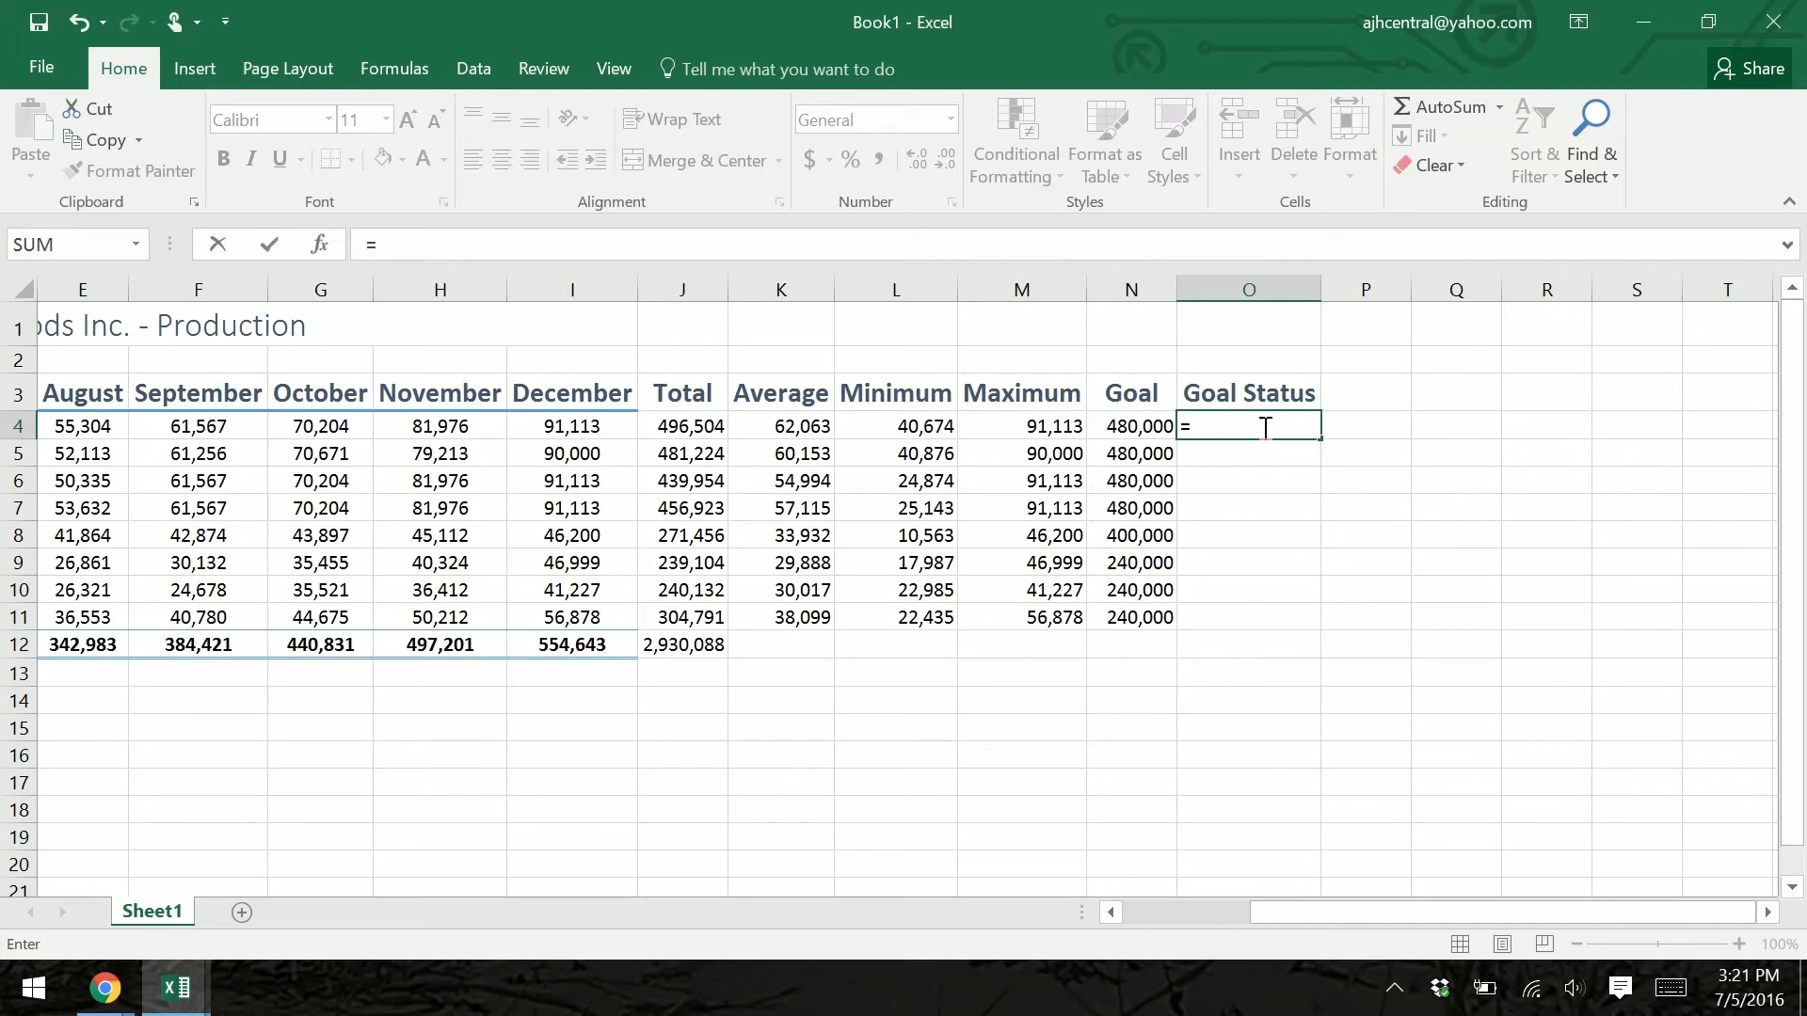
text(If()
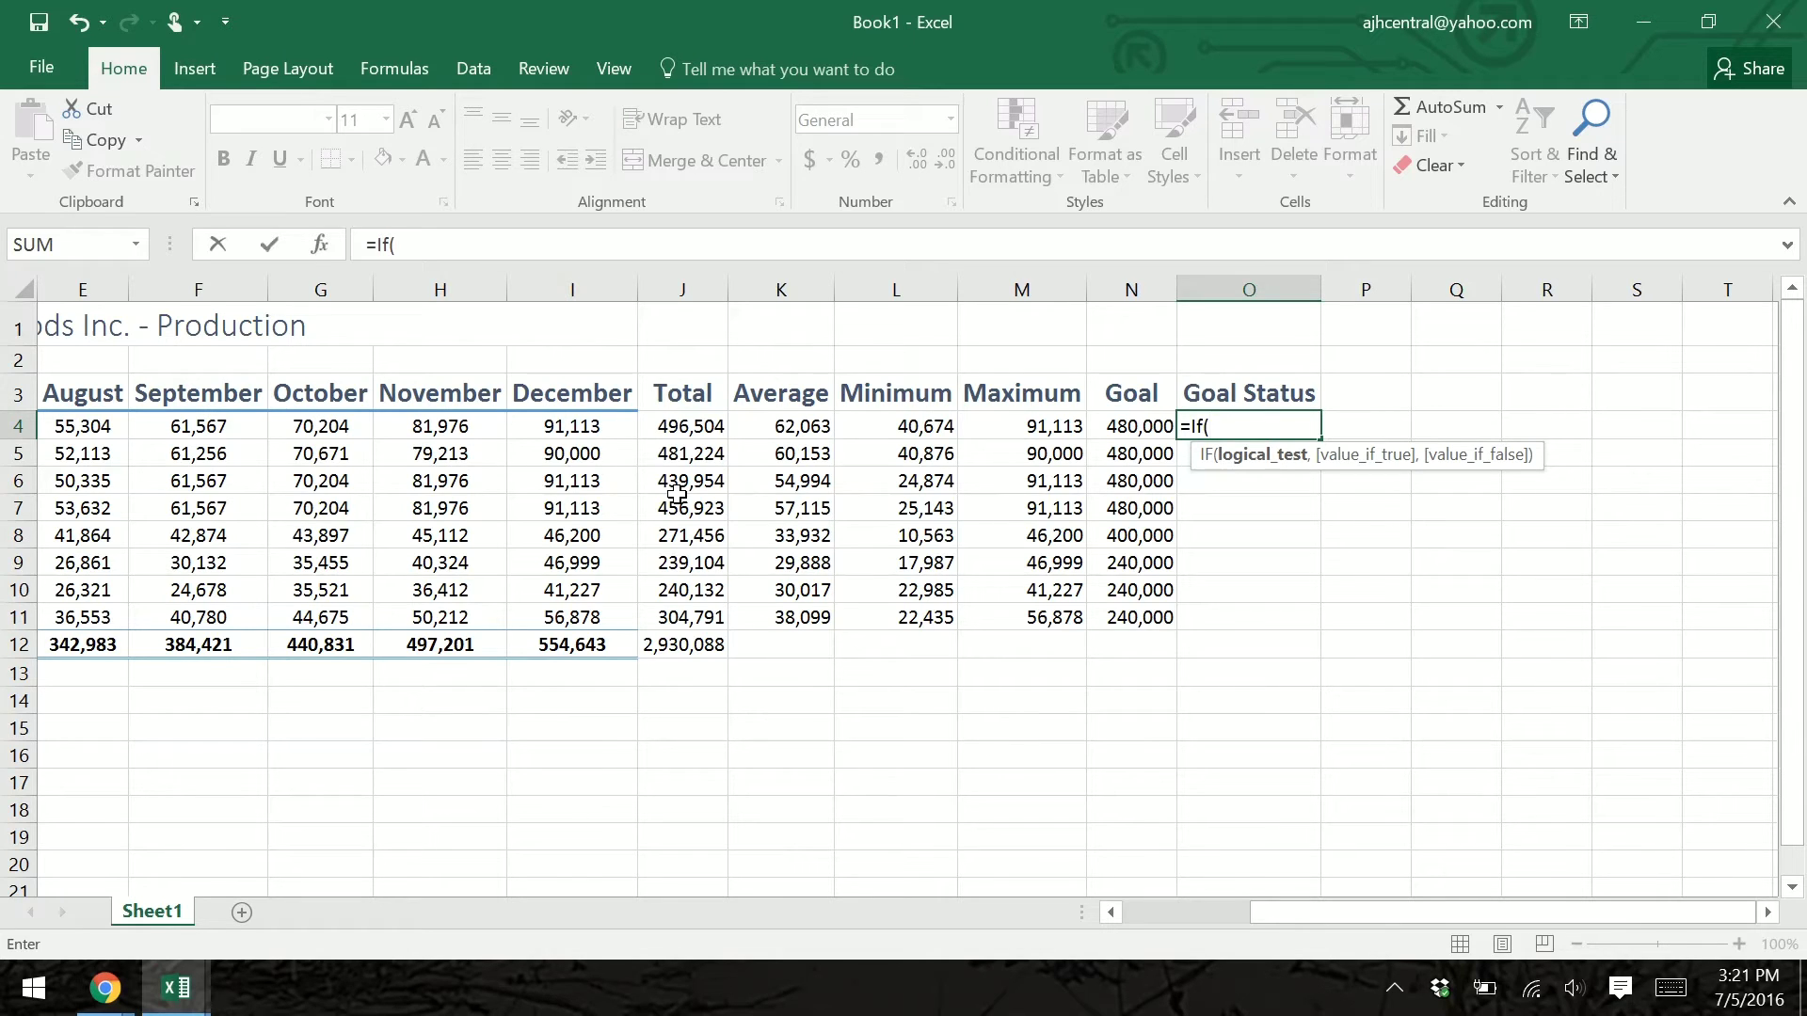
click(692, 426)
text(>=)
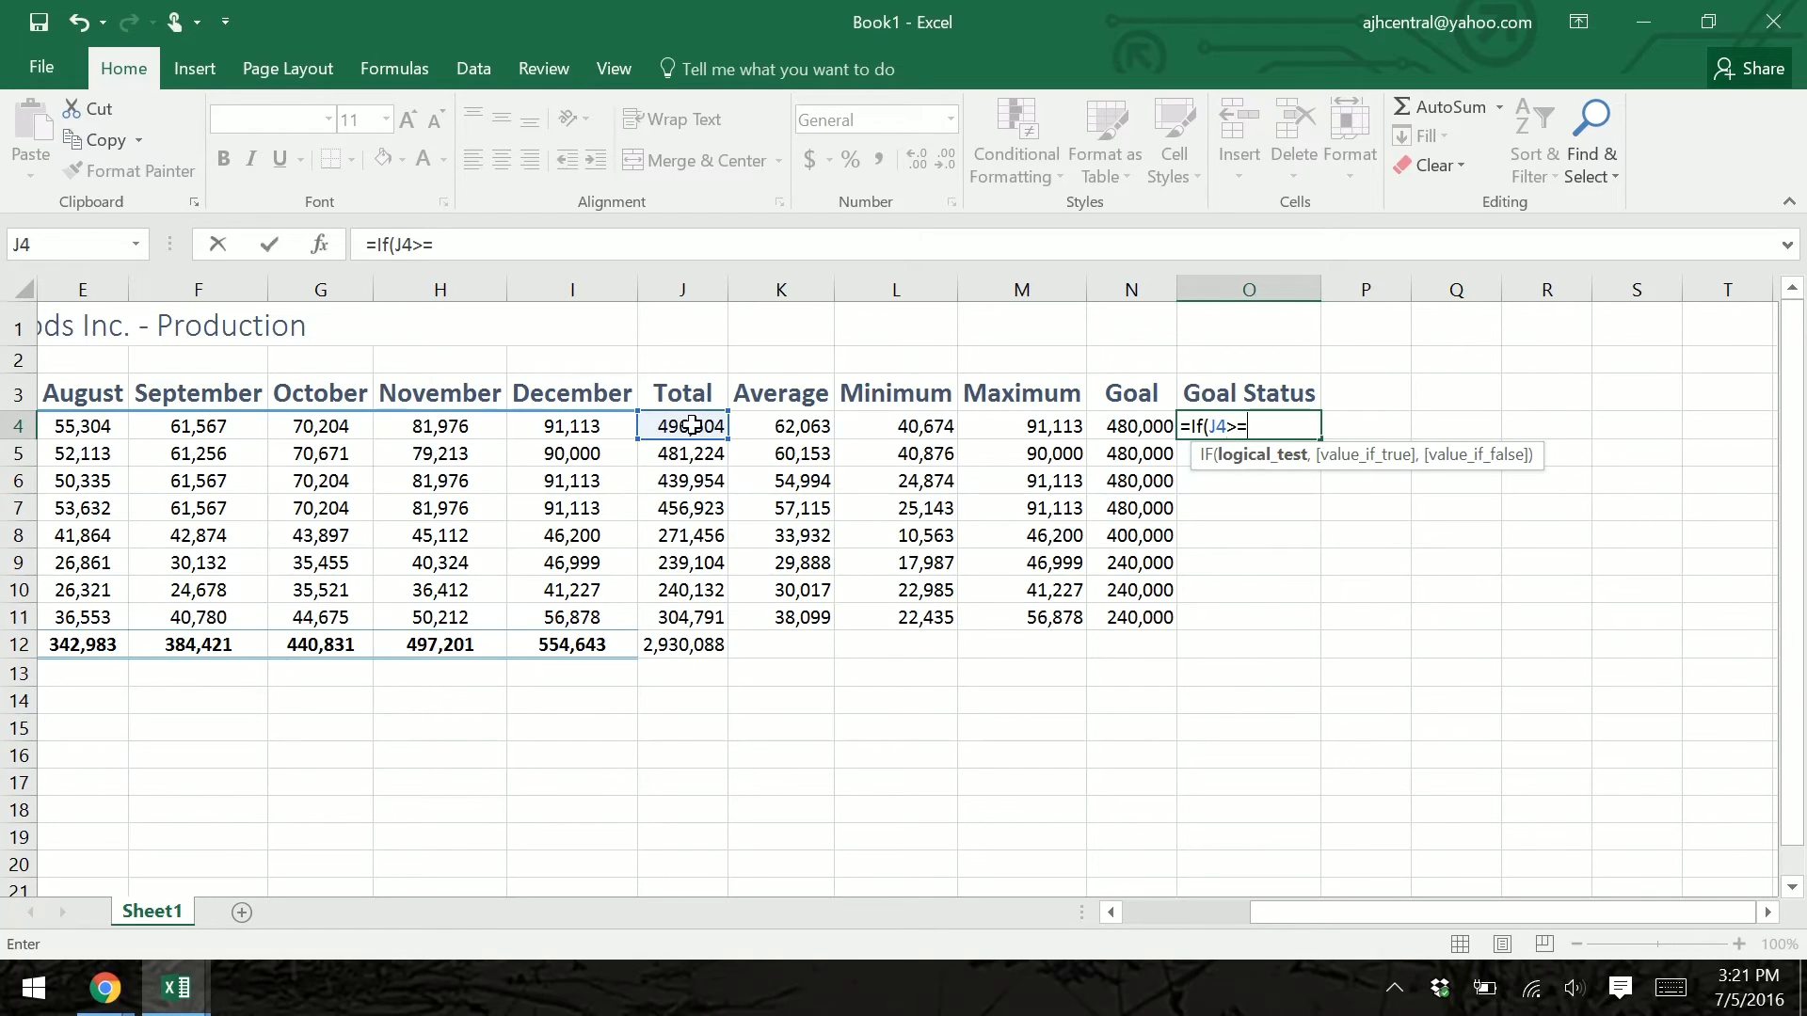
click(1116, 424)
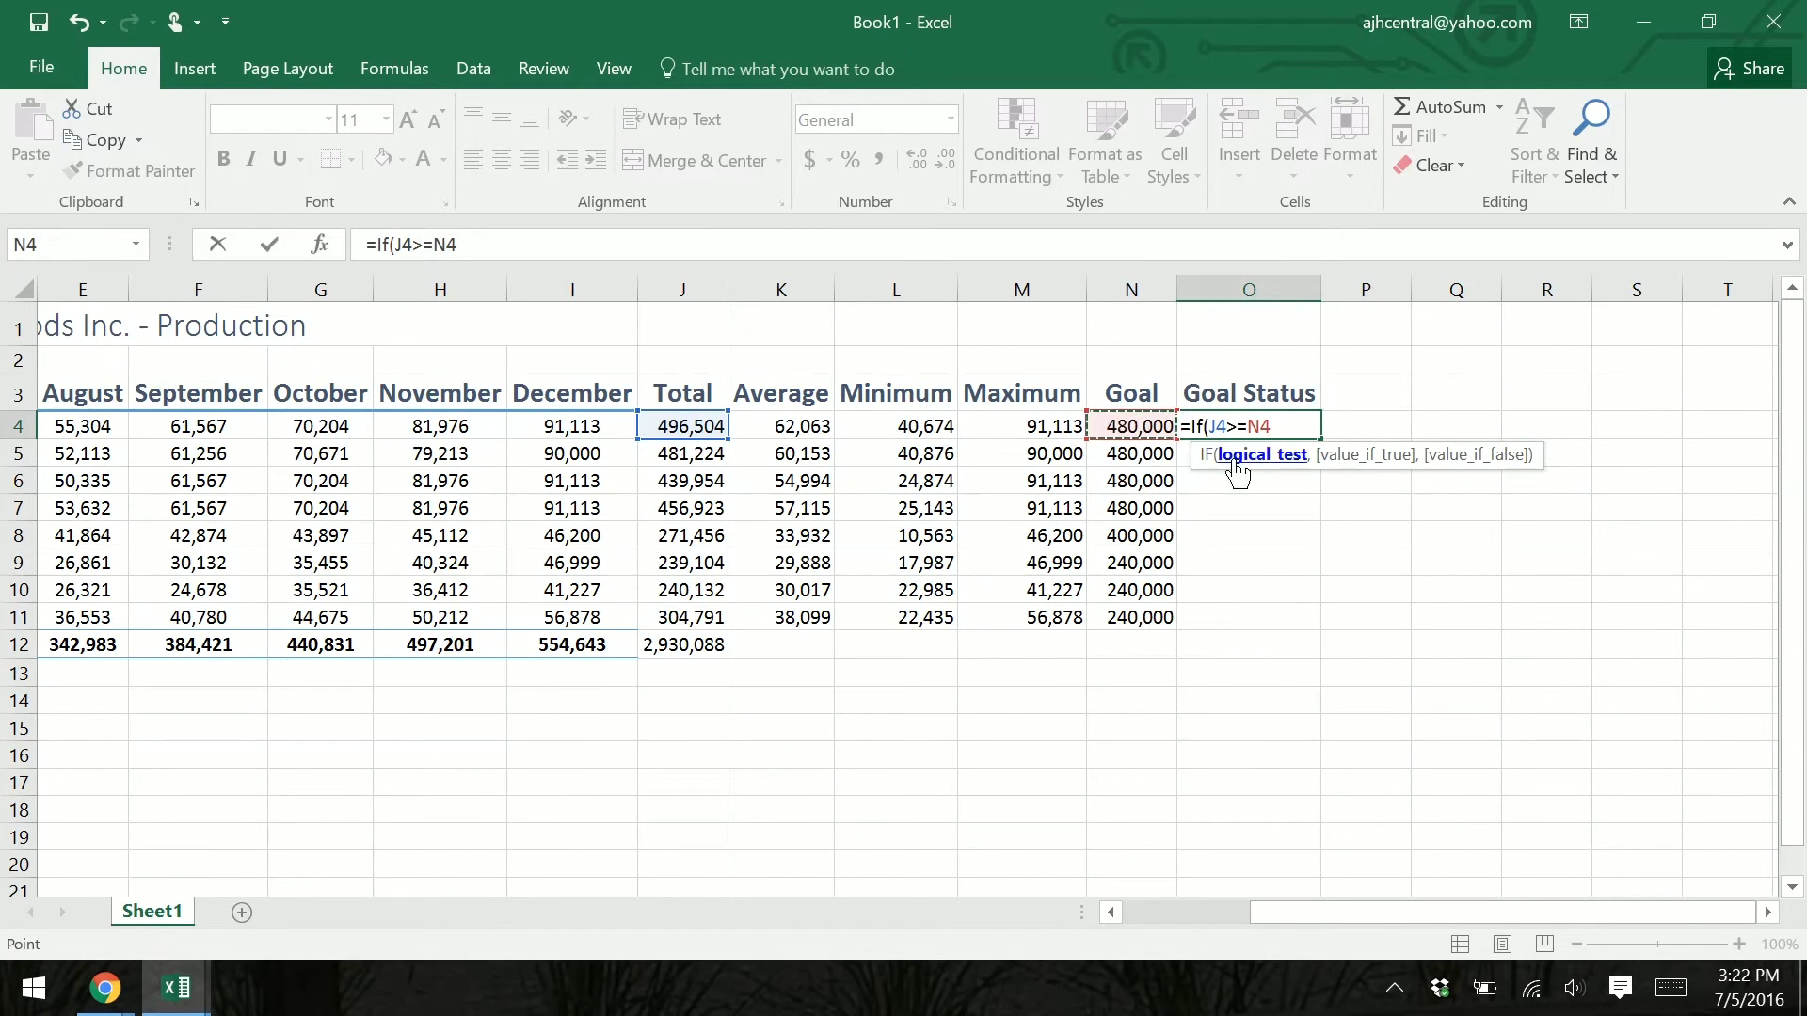
text(,)
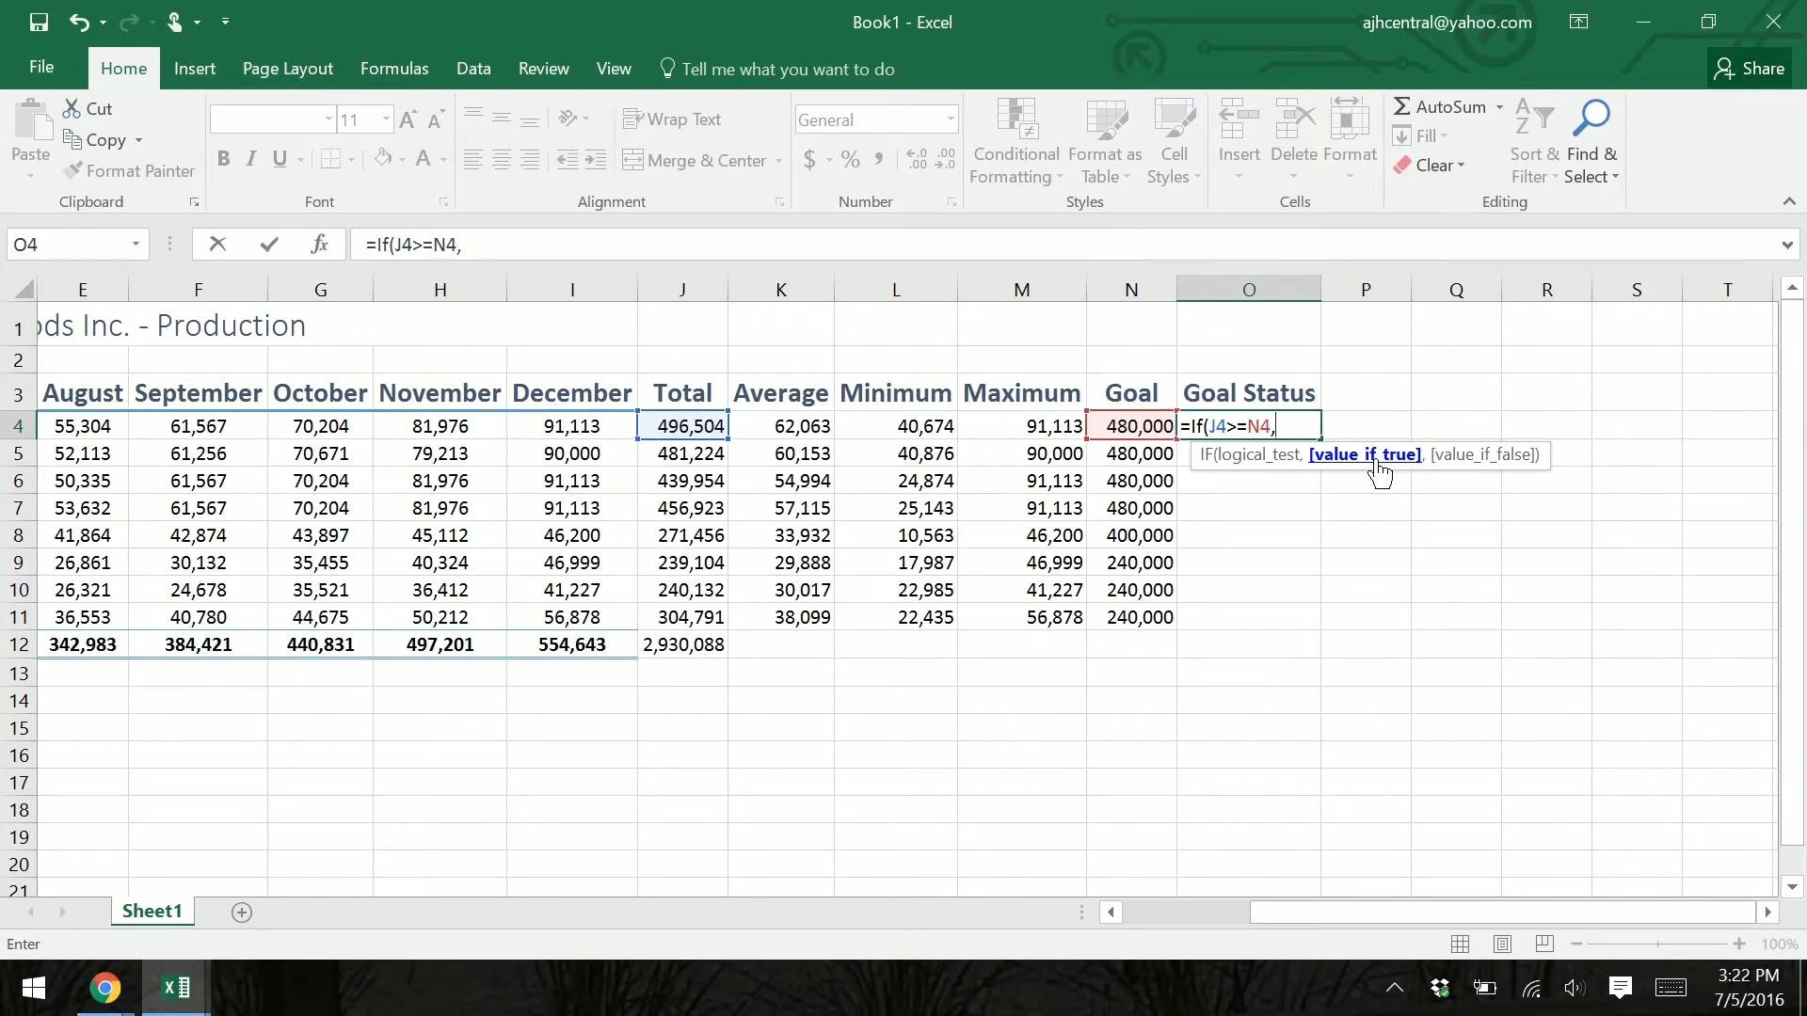
text("Goal Met)
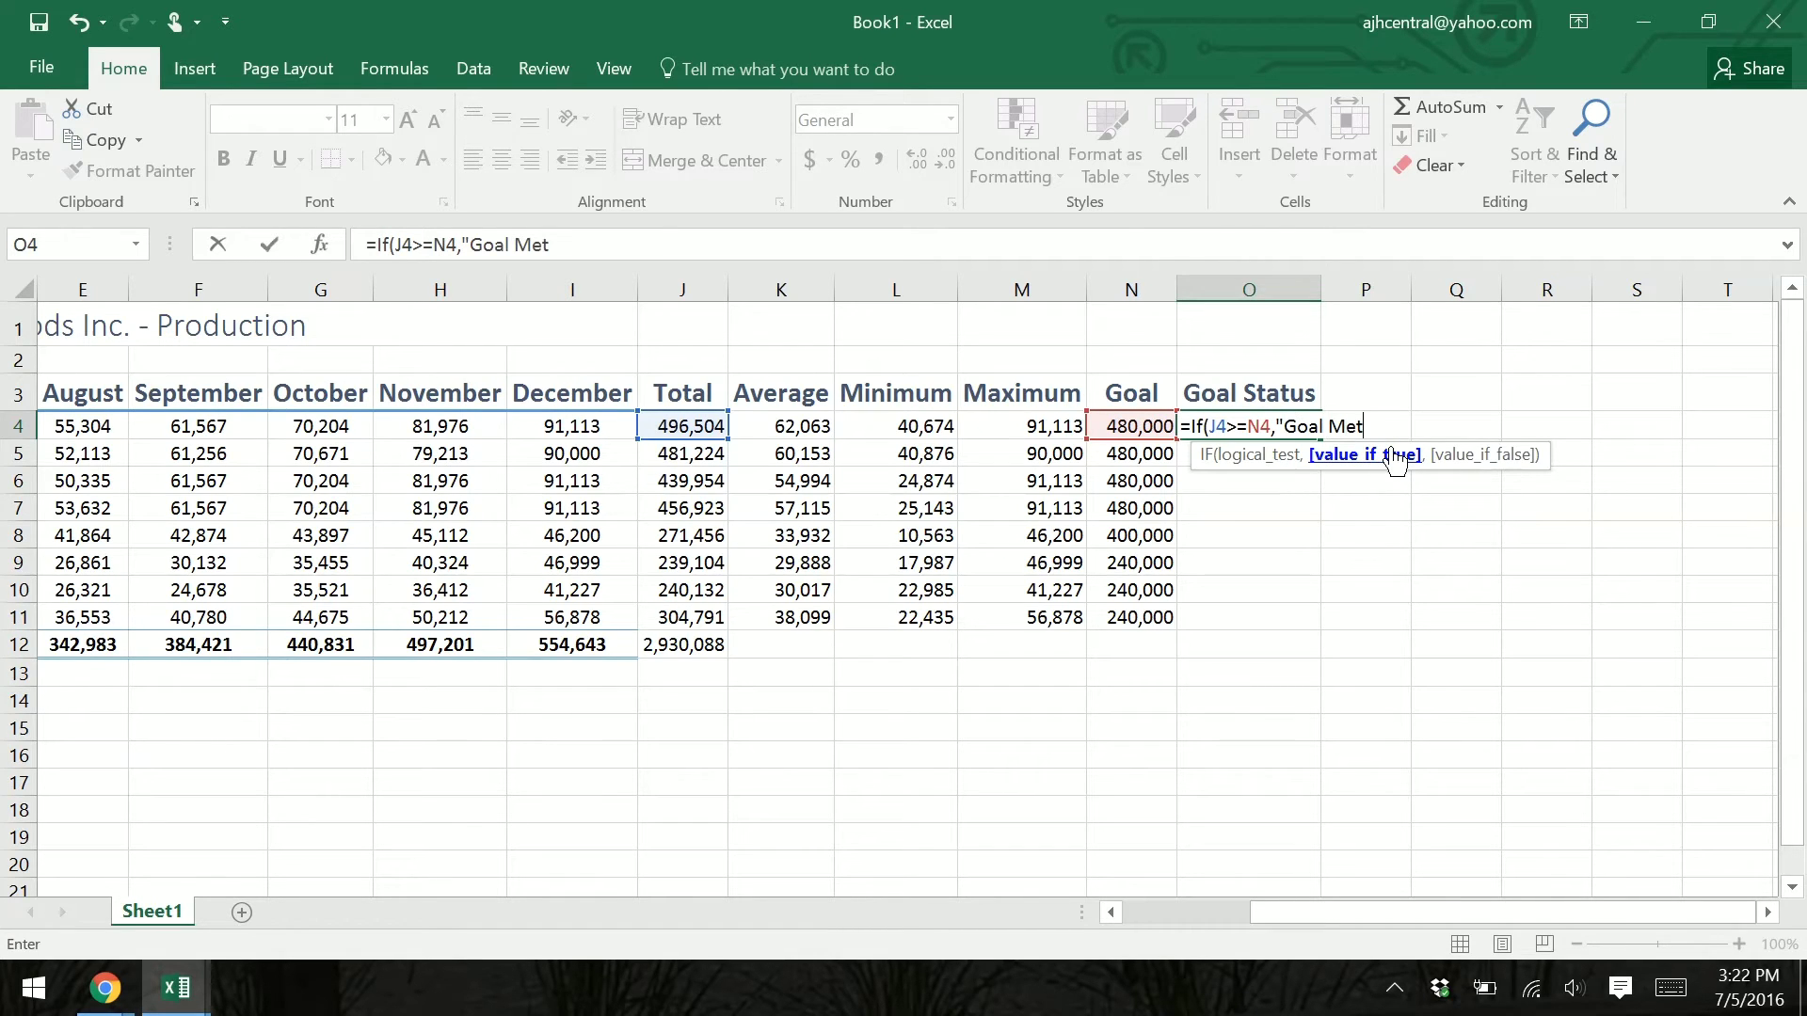
text(",)
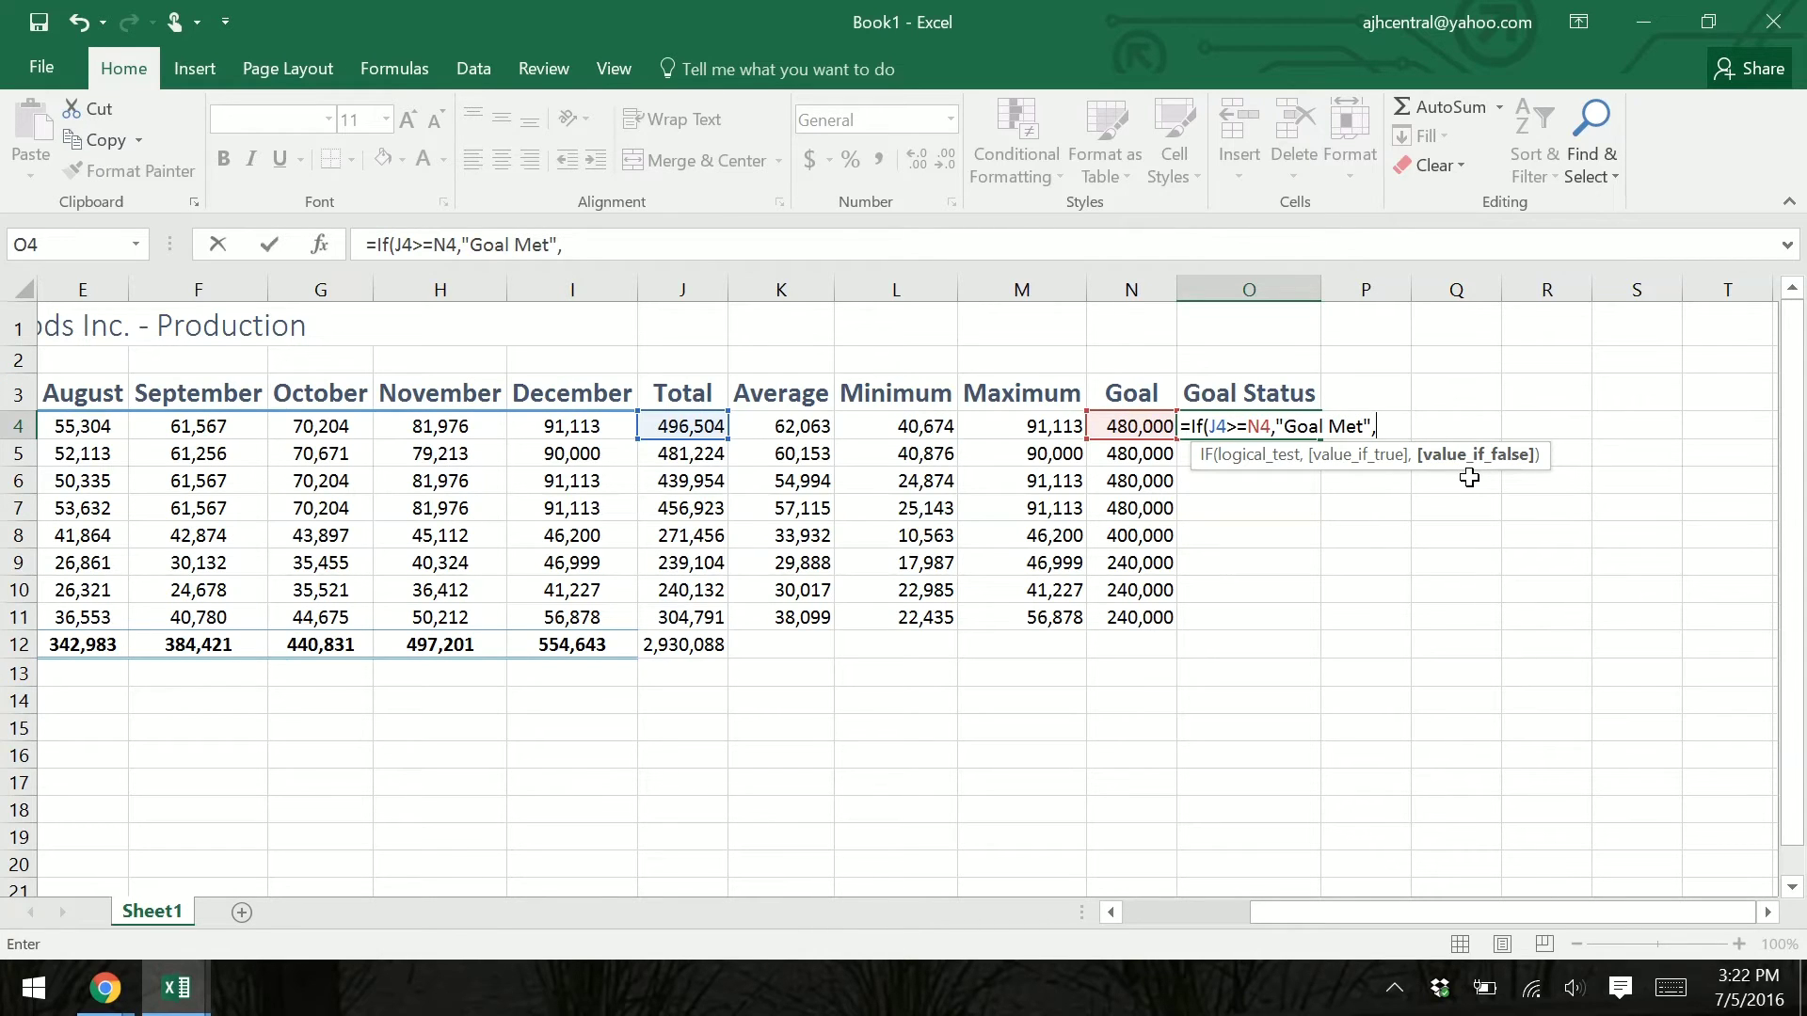
text("Goal Not Met")
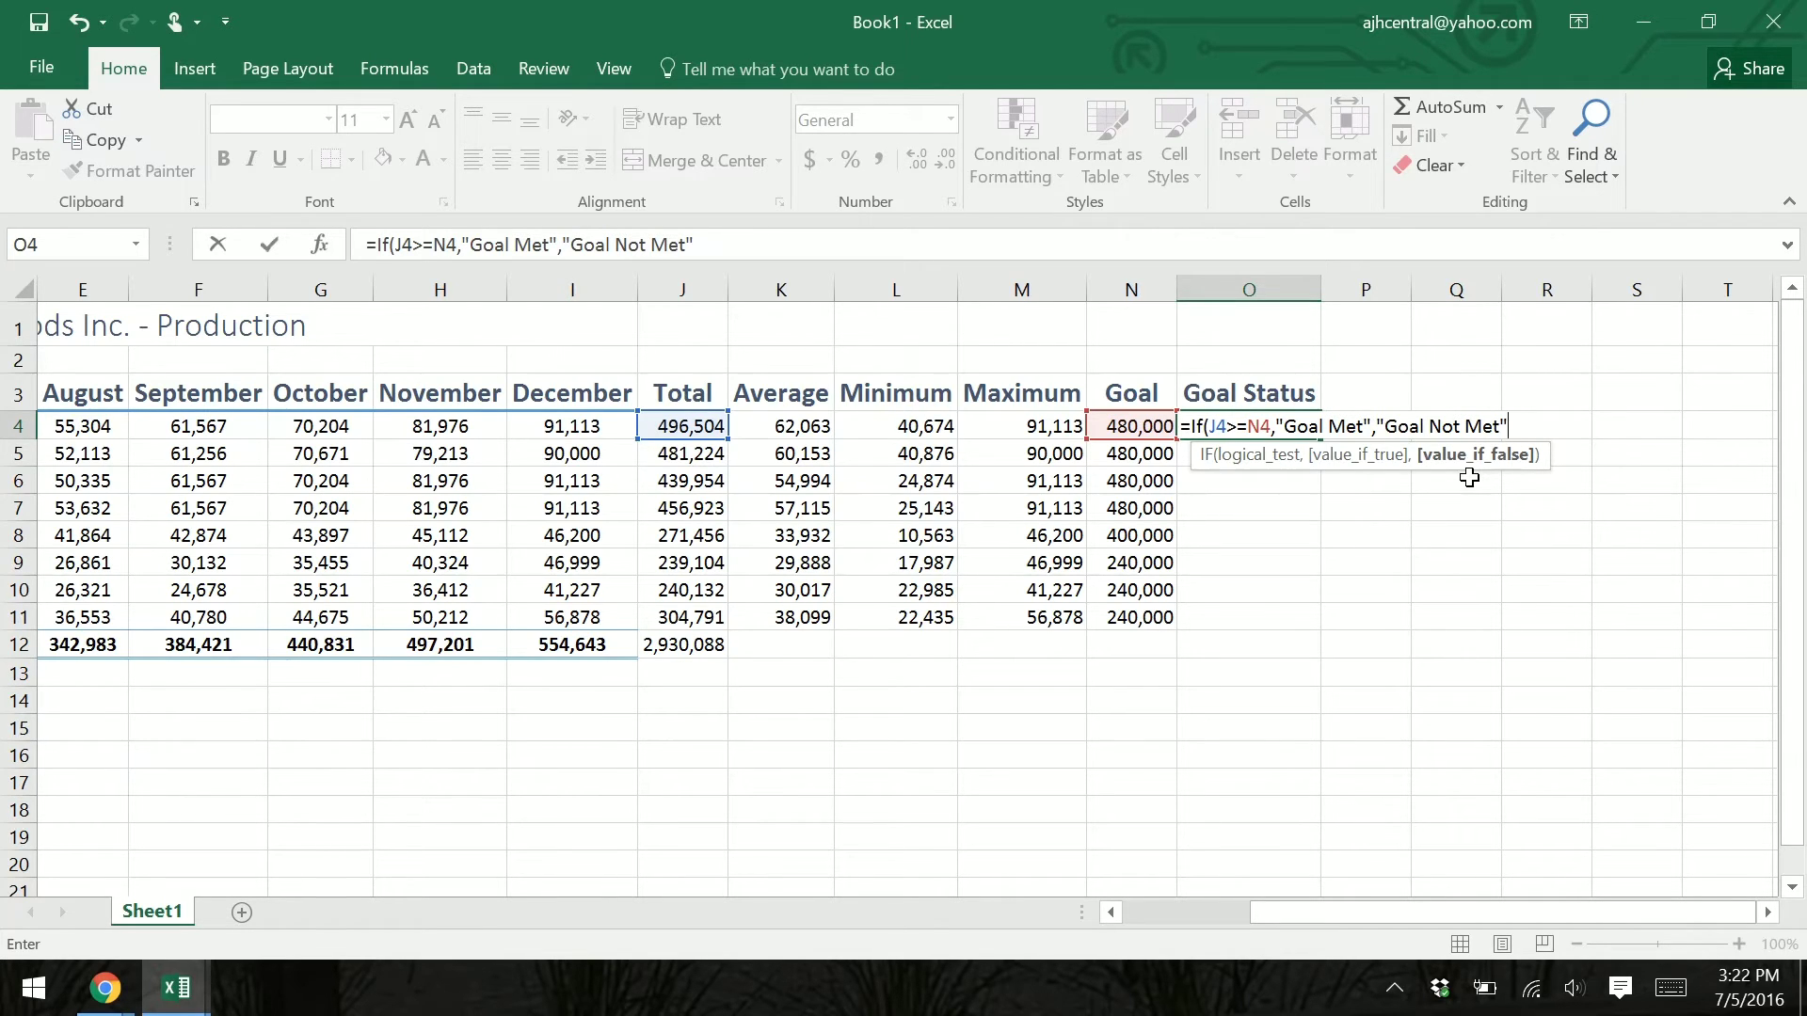
text())
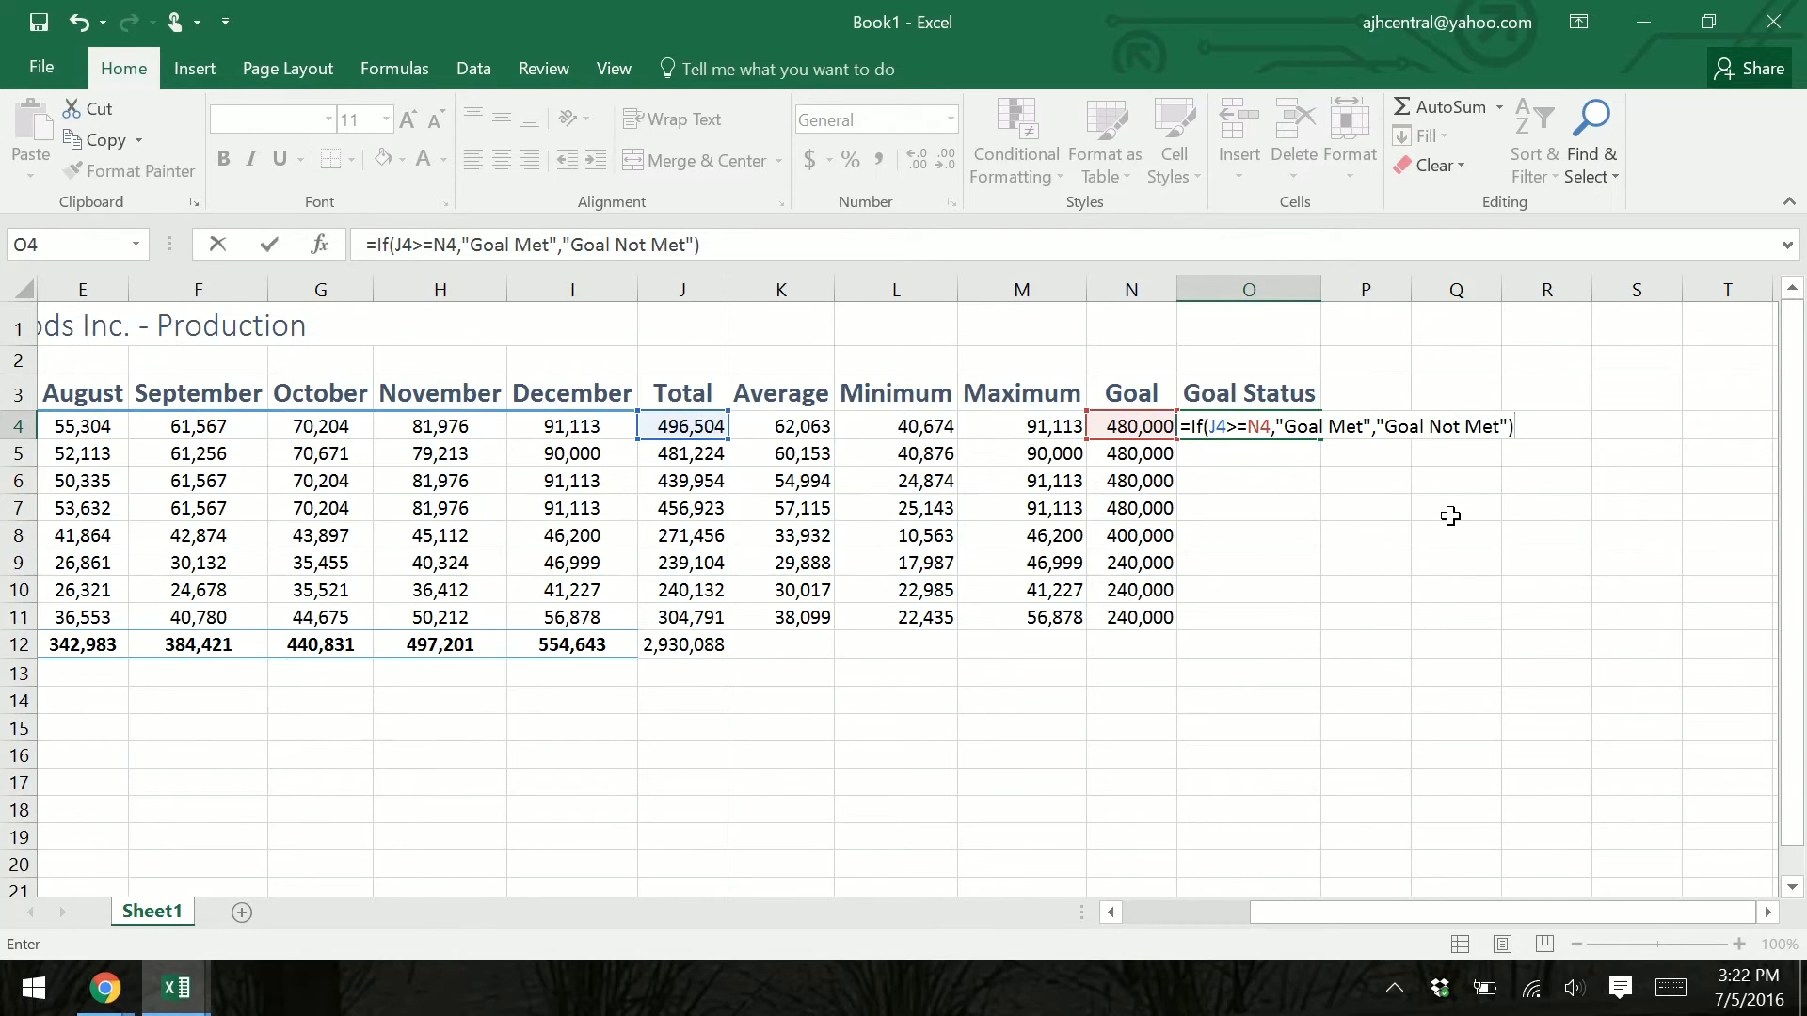
key(Return)
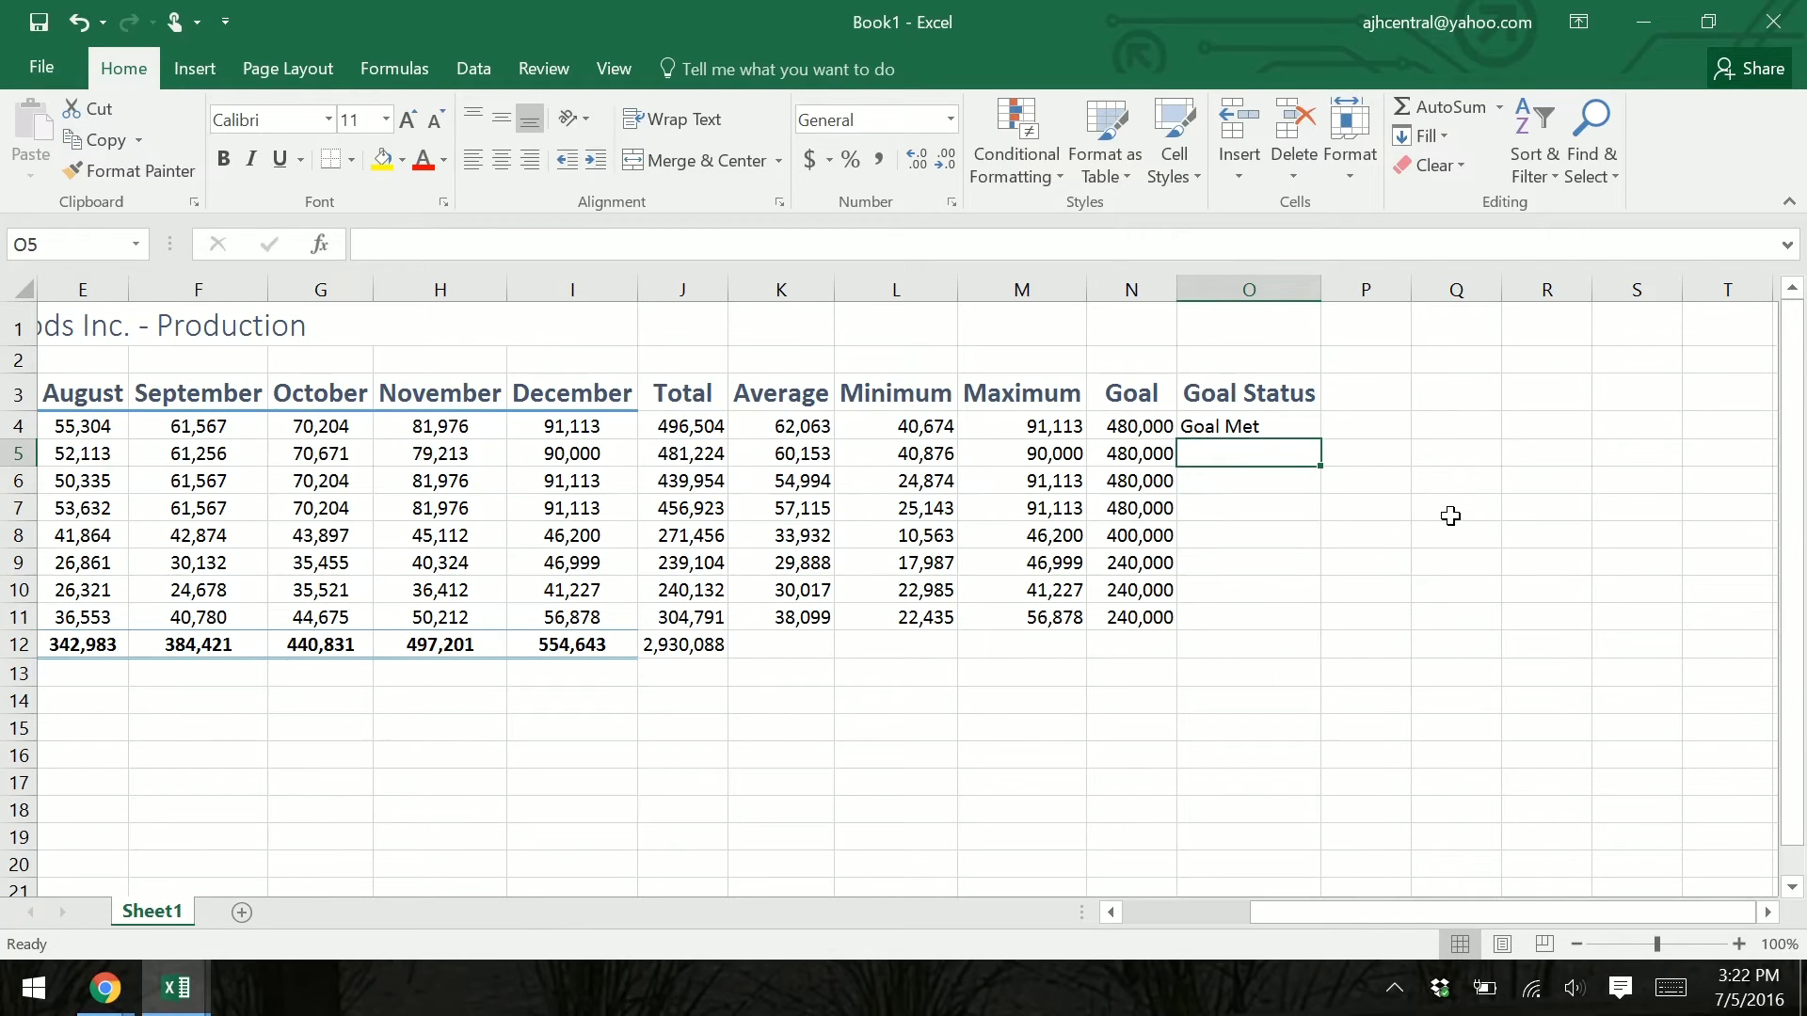
click(1295, 427)
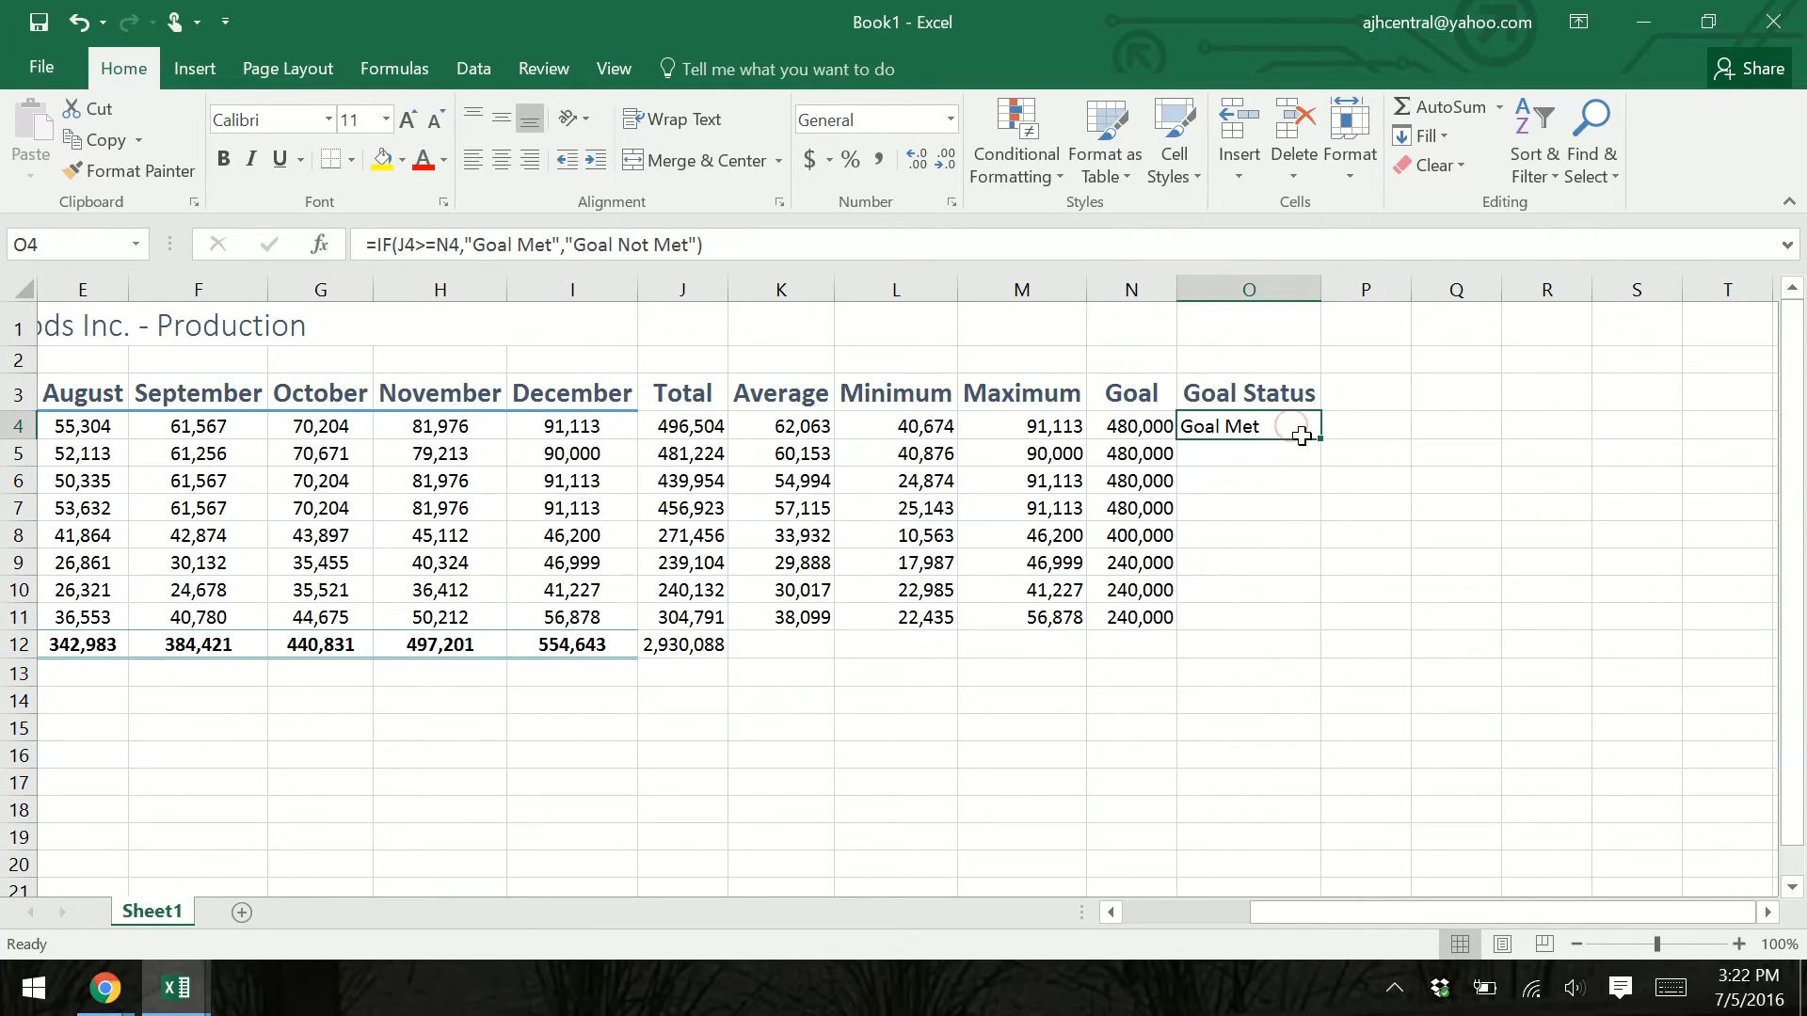
drag(1321, 439, 1314, 625)
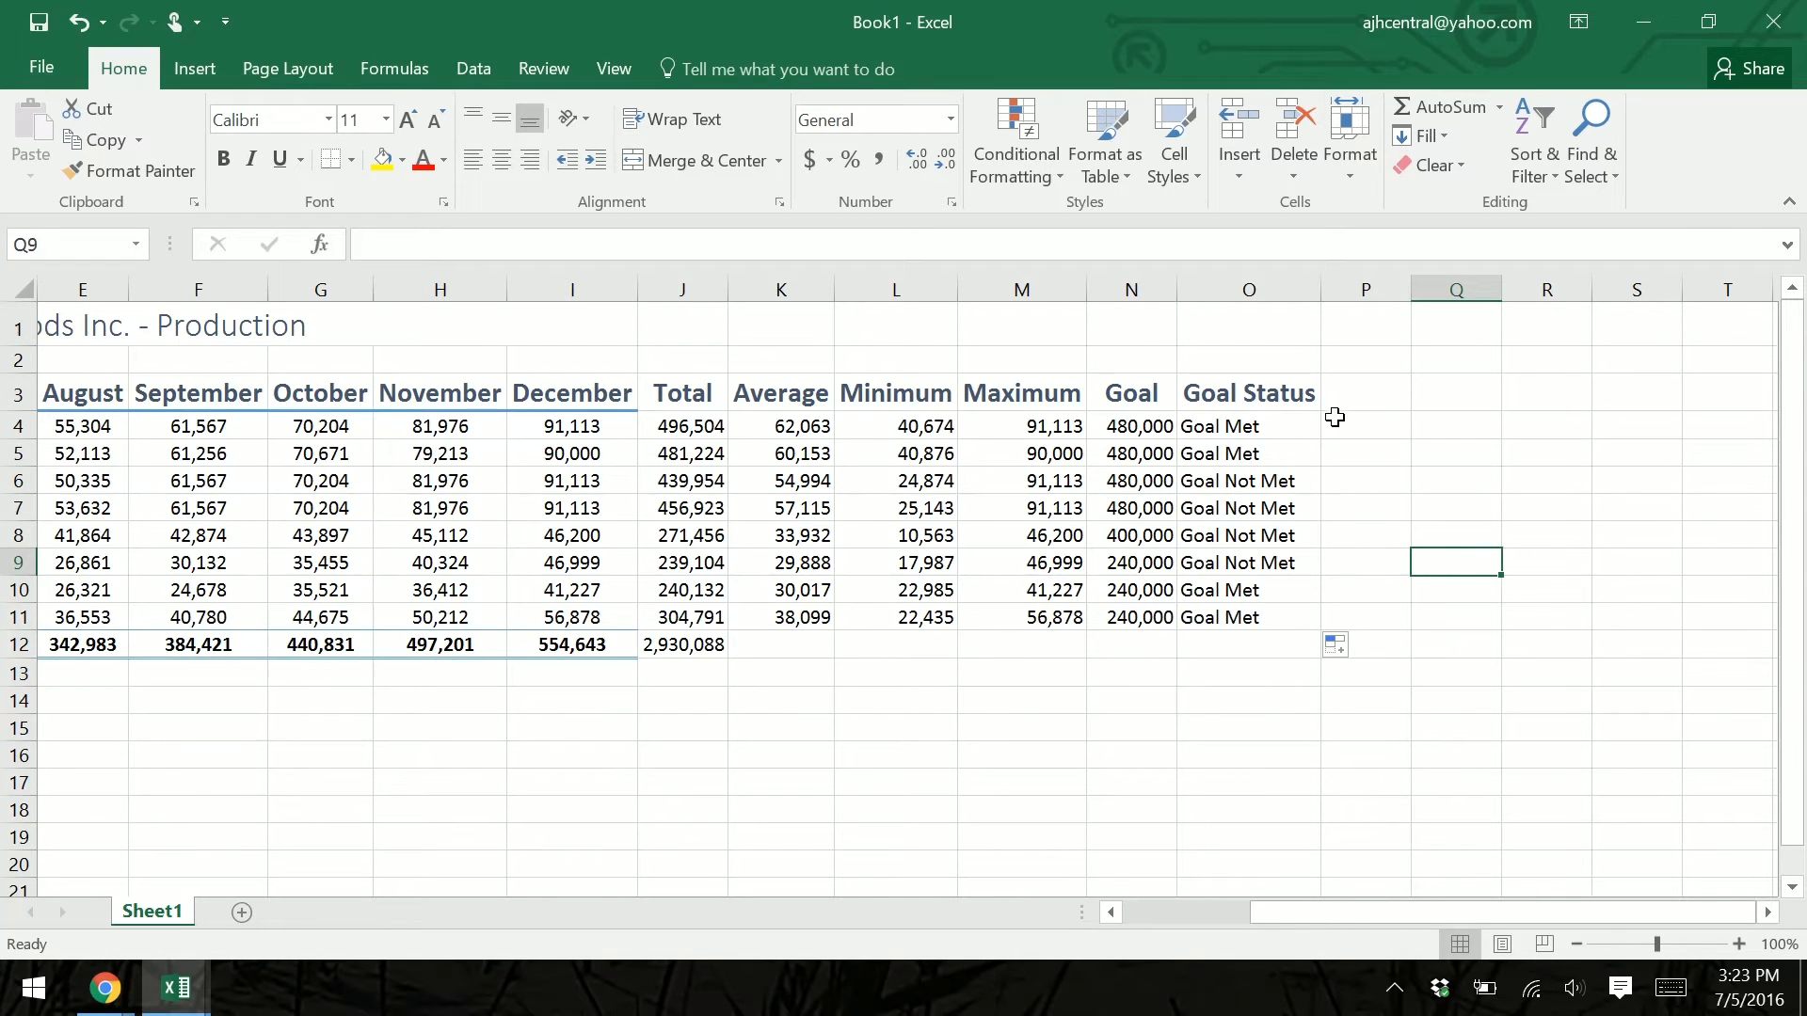
Step: Add the column heading "Difference" in P3 and autofit column P to it
click(1358, 400)
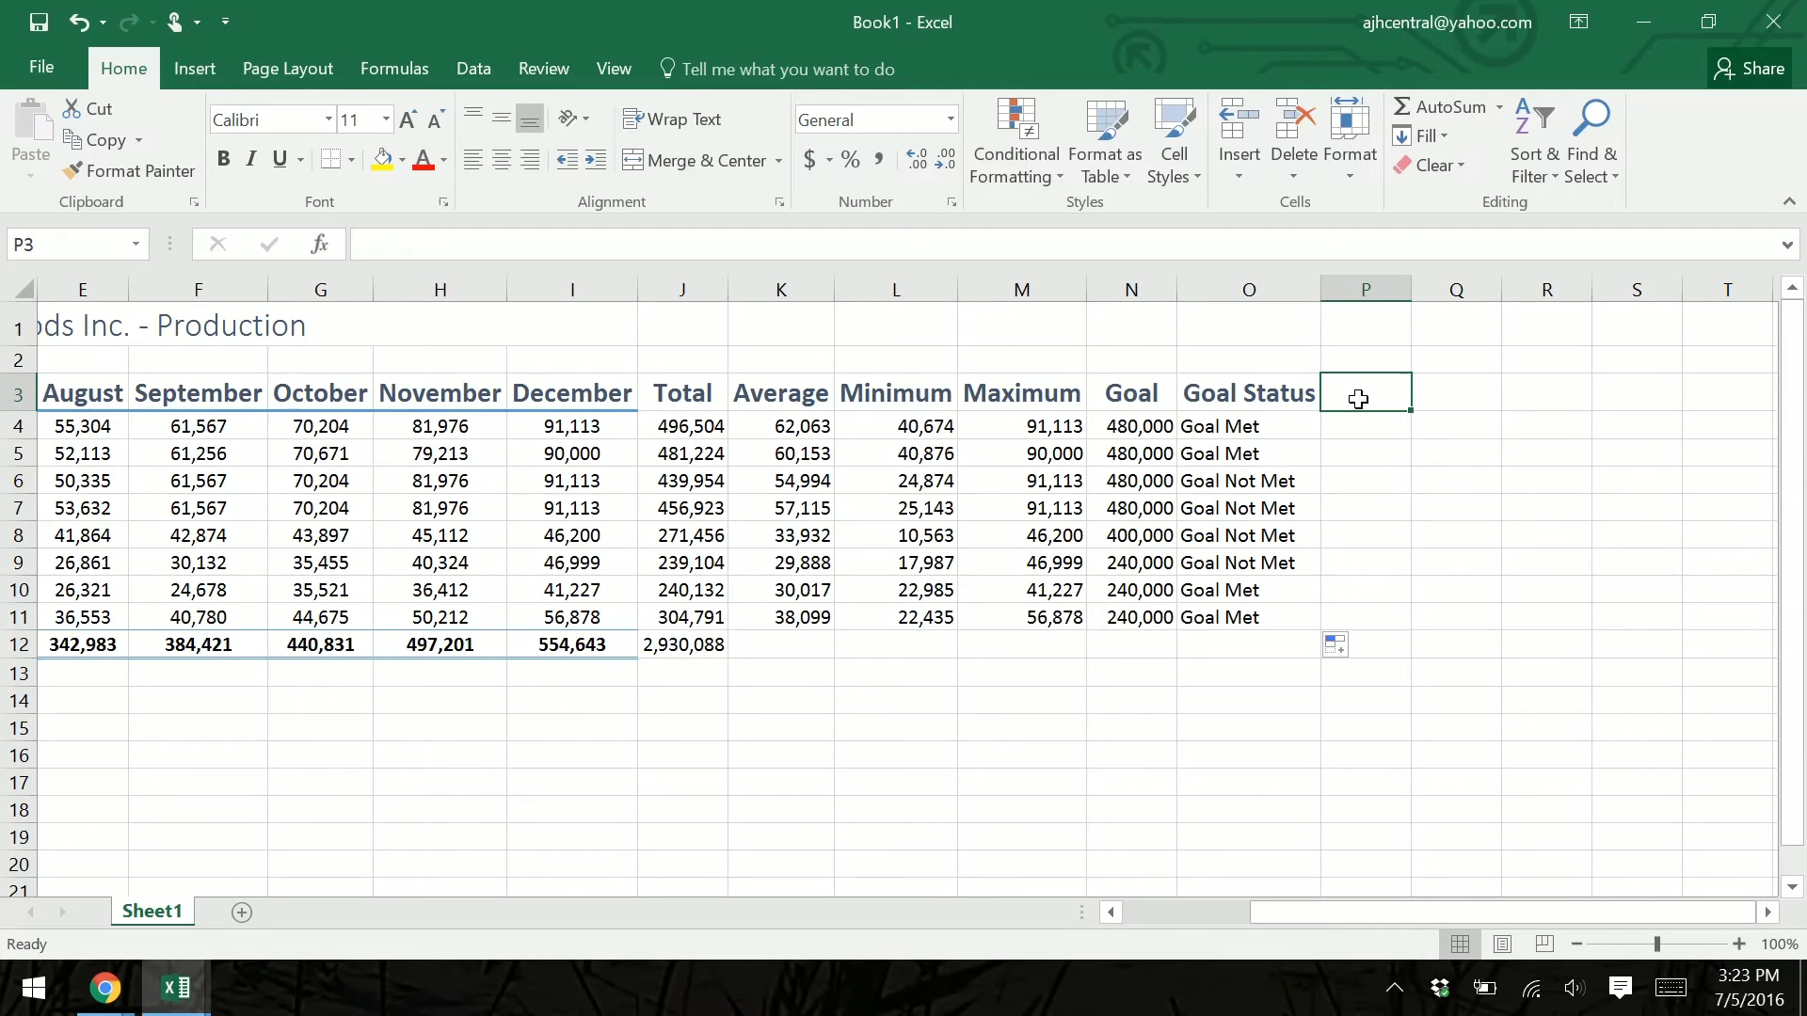
text(Difference)
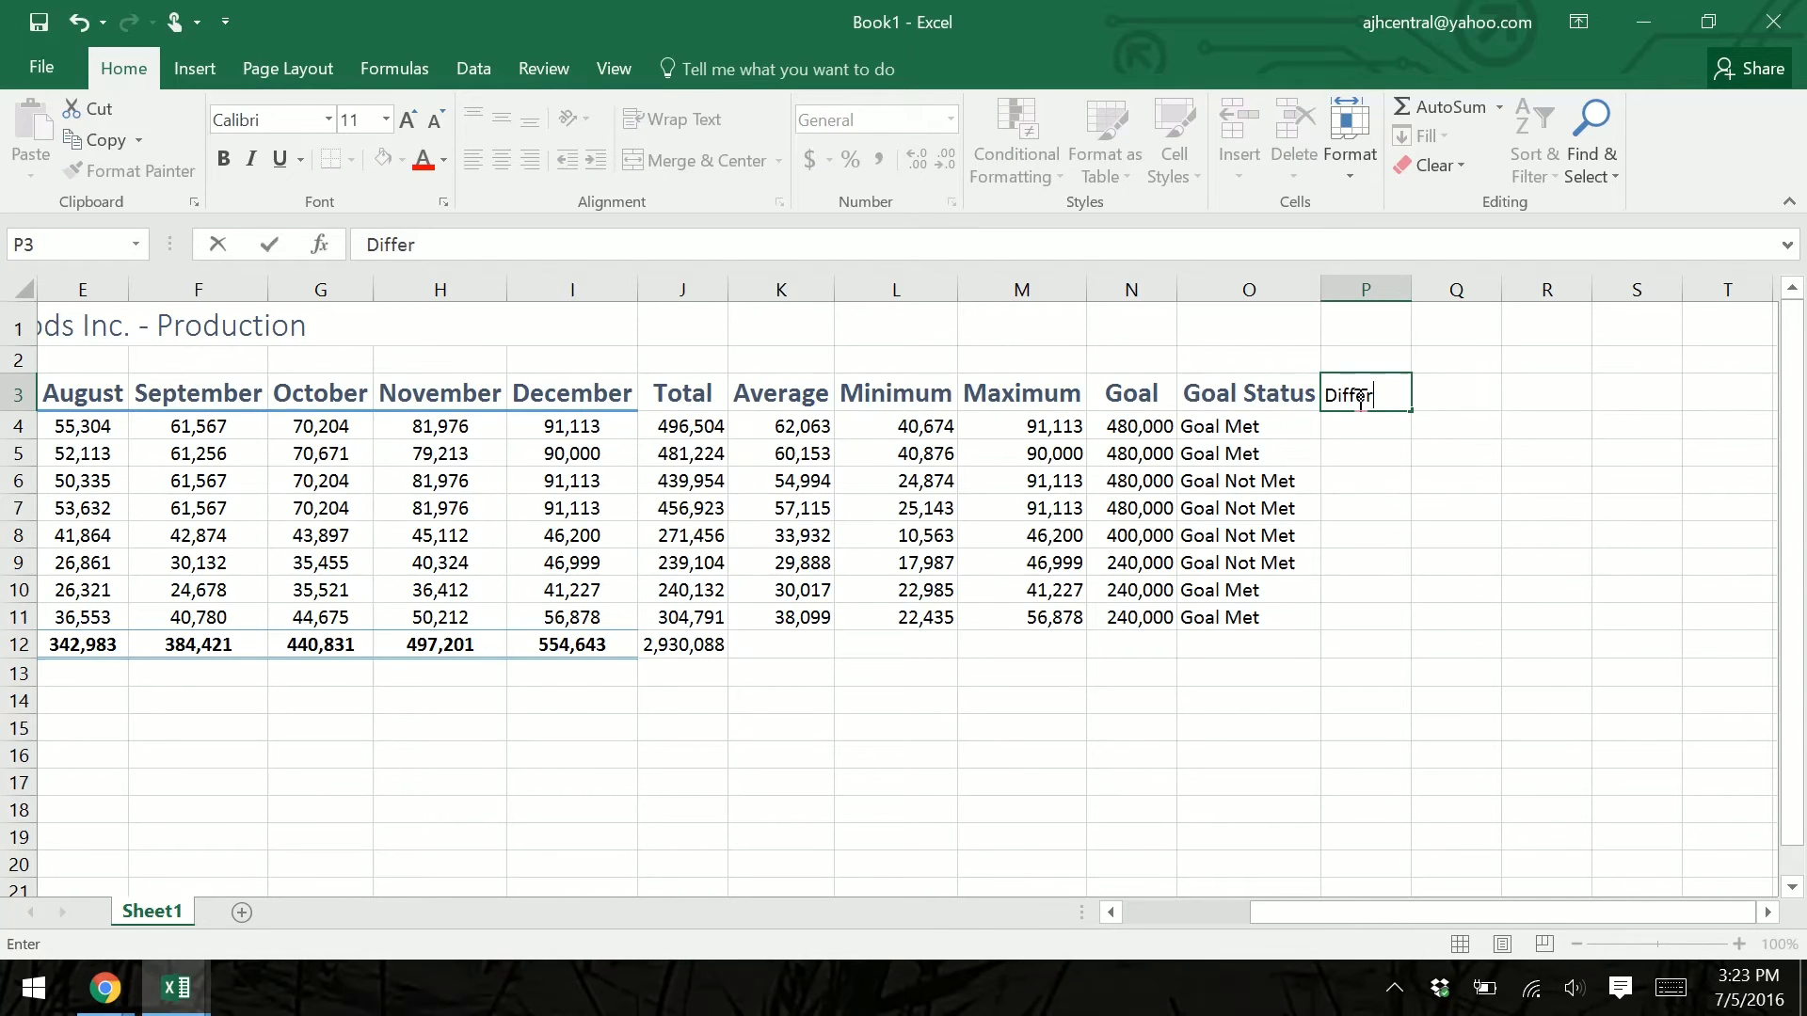
key(Return)
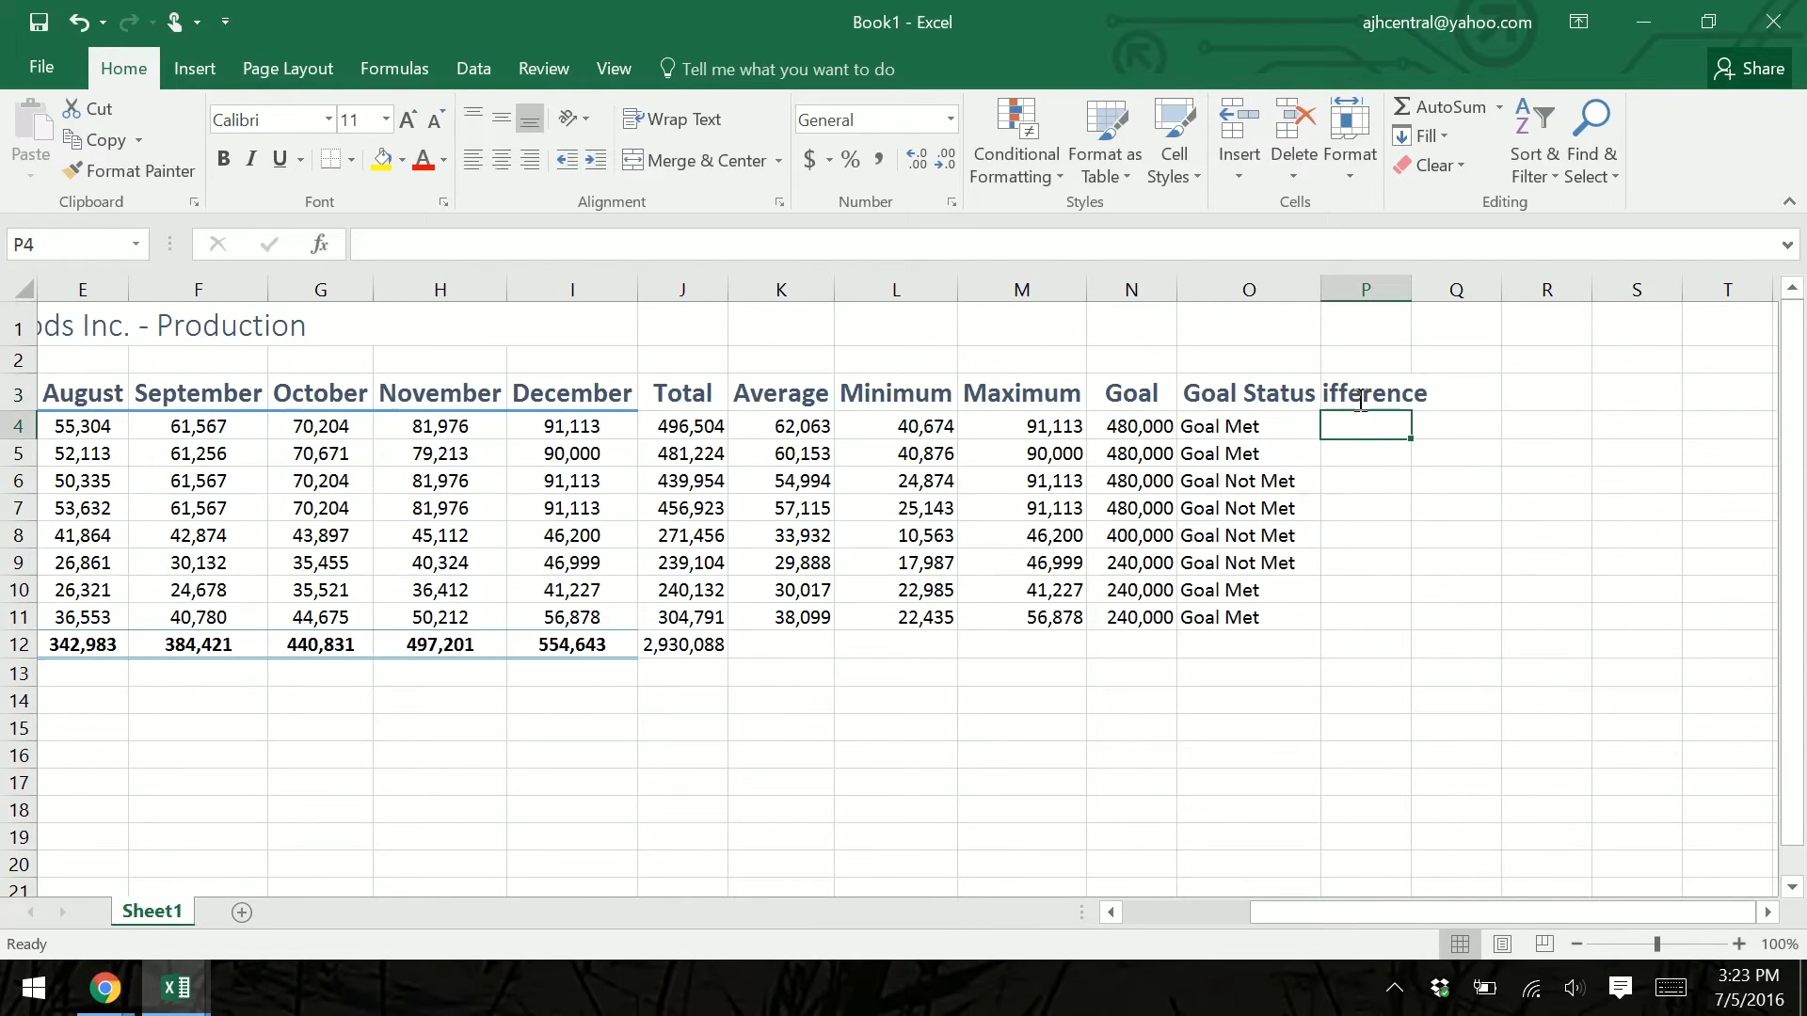
double_click(1410, 282)
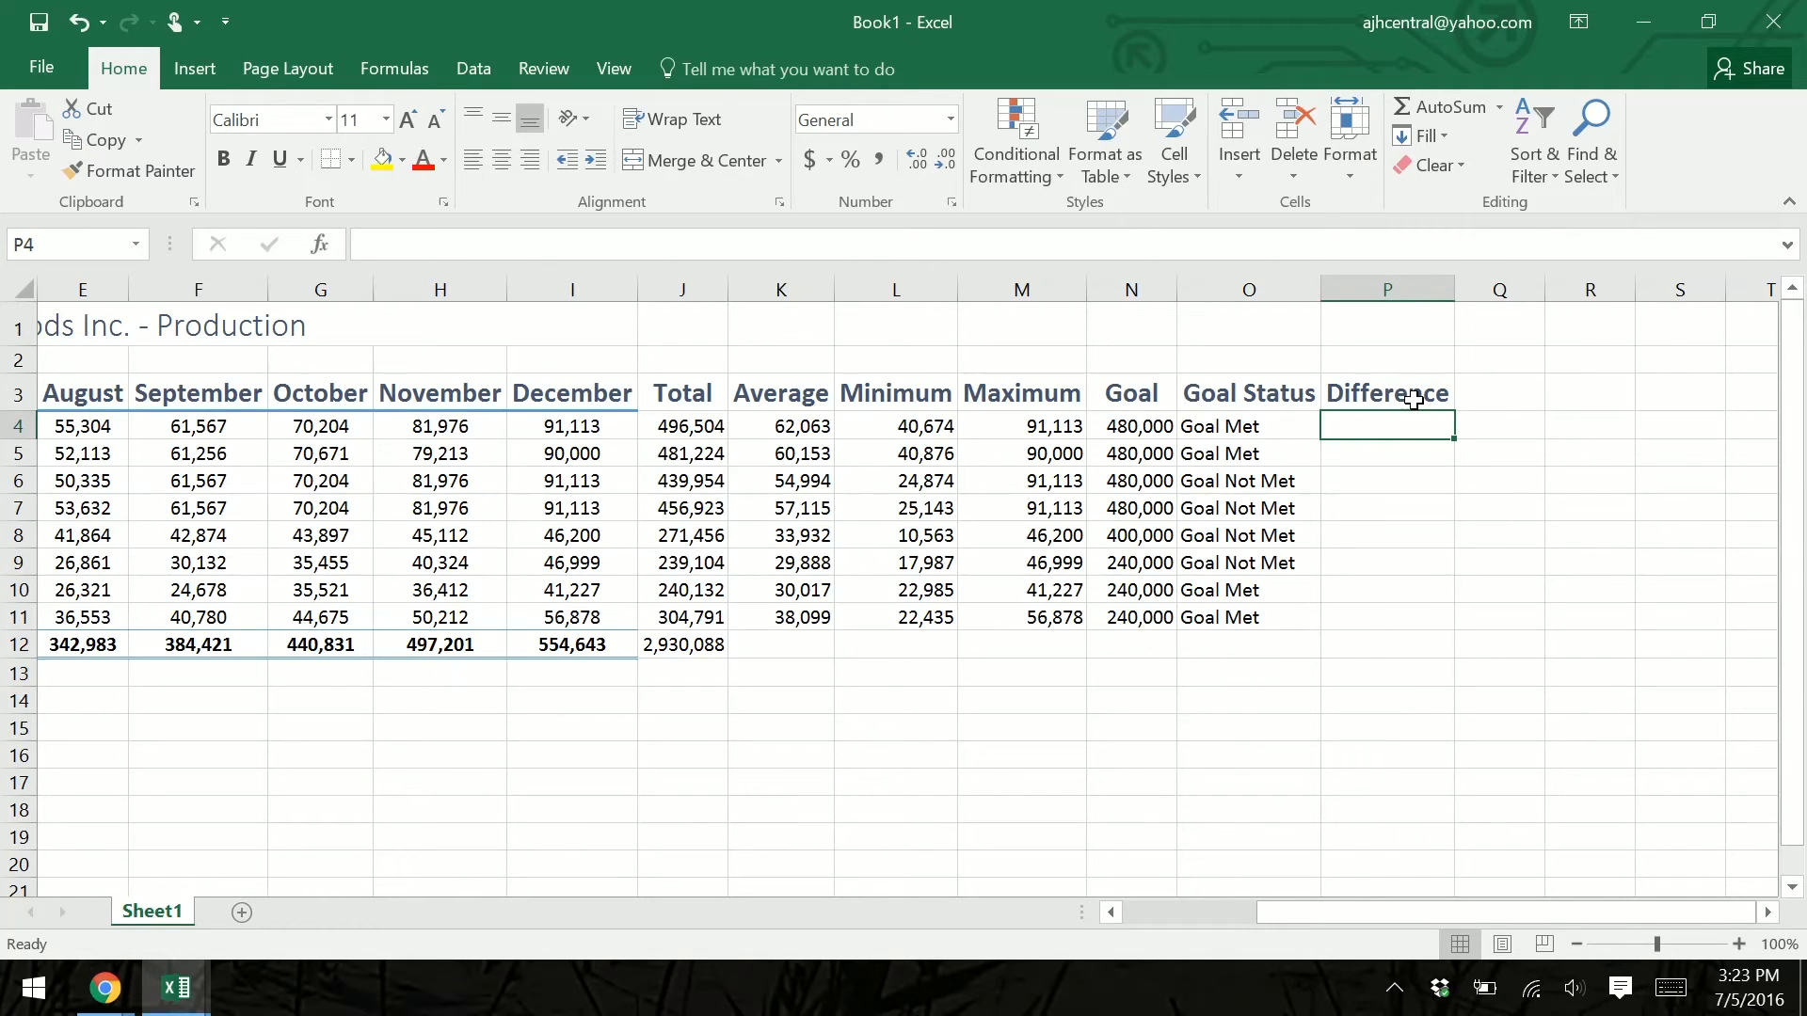
Step: Enter =IF(O4="Goal Met","",(N4-J4)) in the first Difference cell, P4
text(=If)
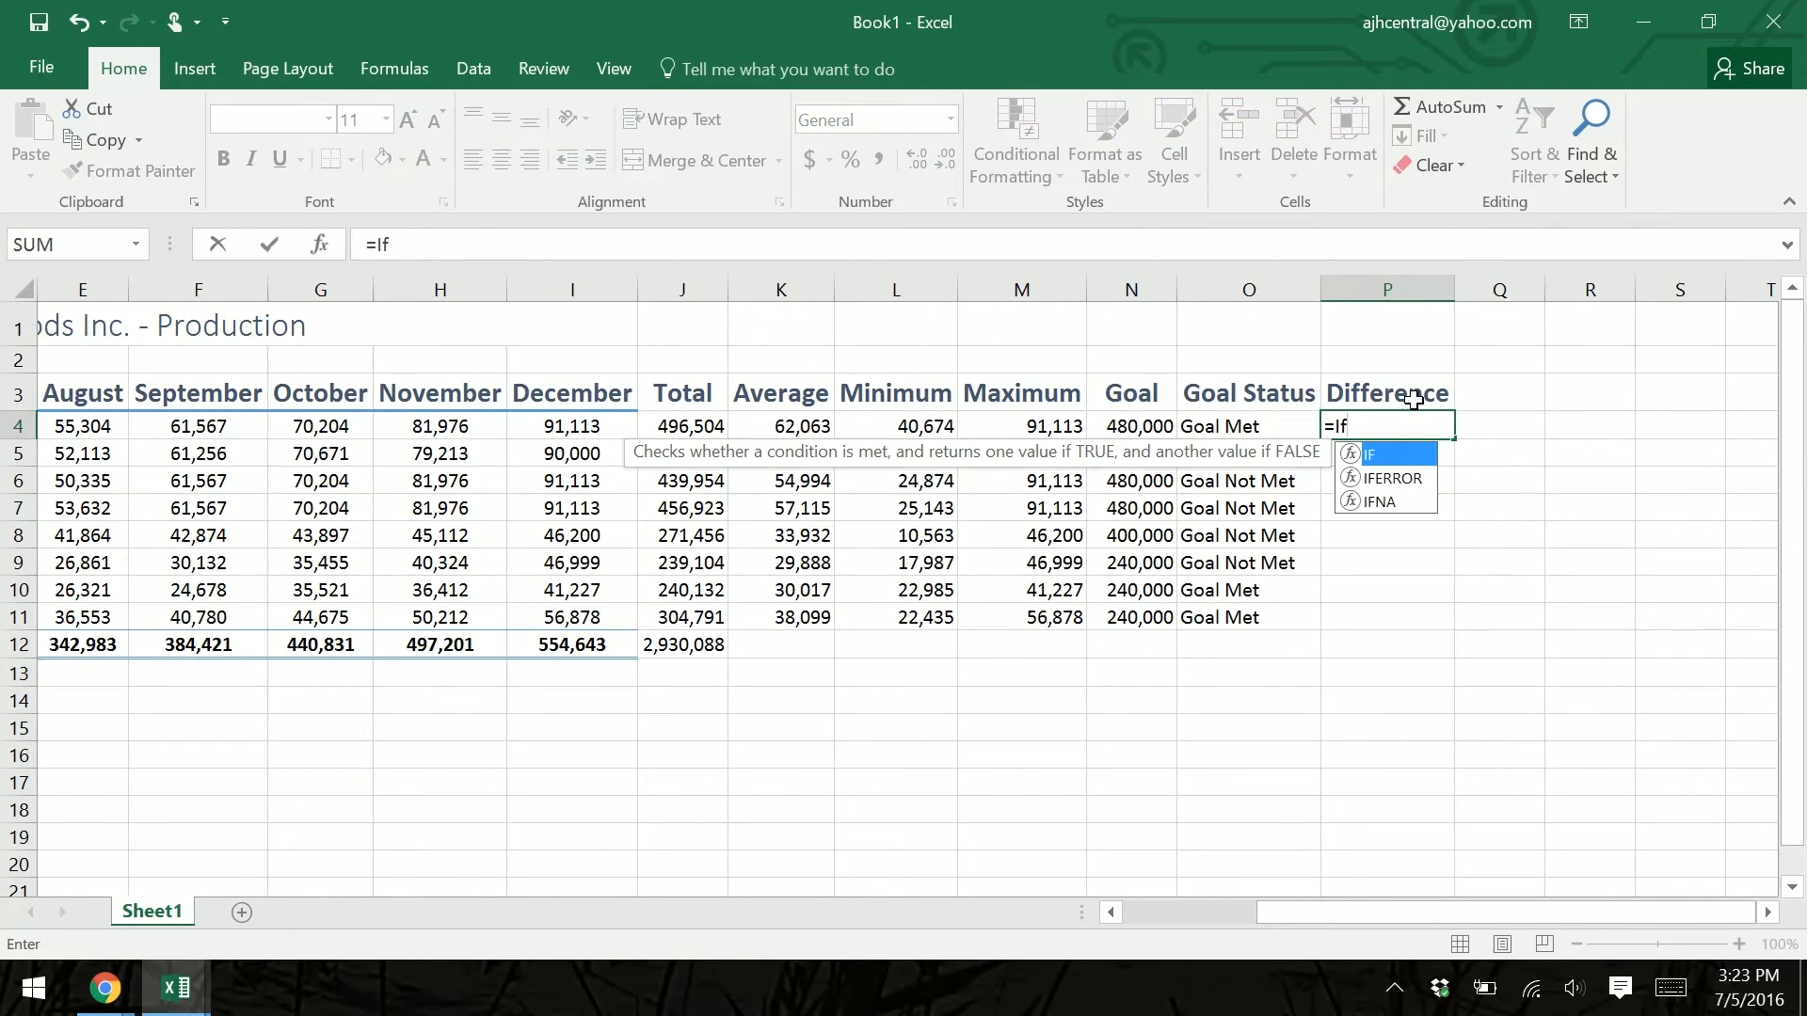
text(()
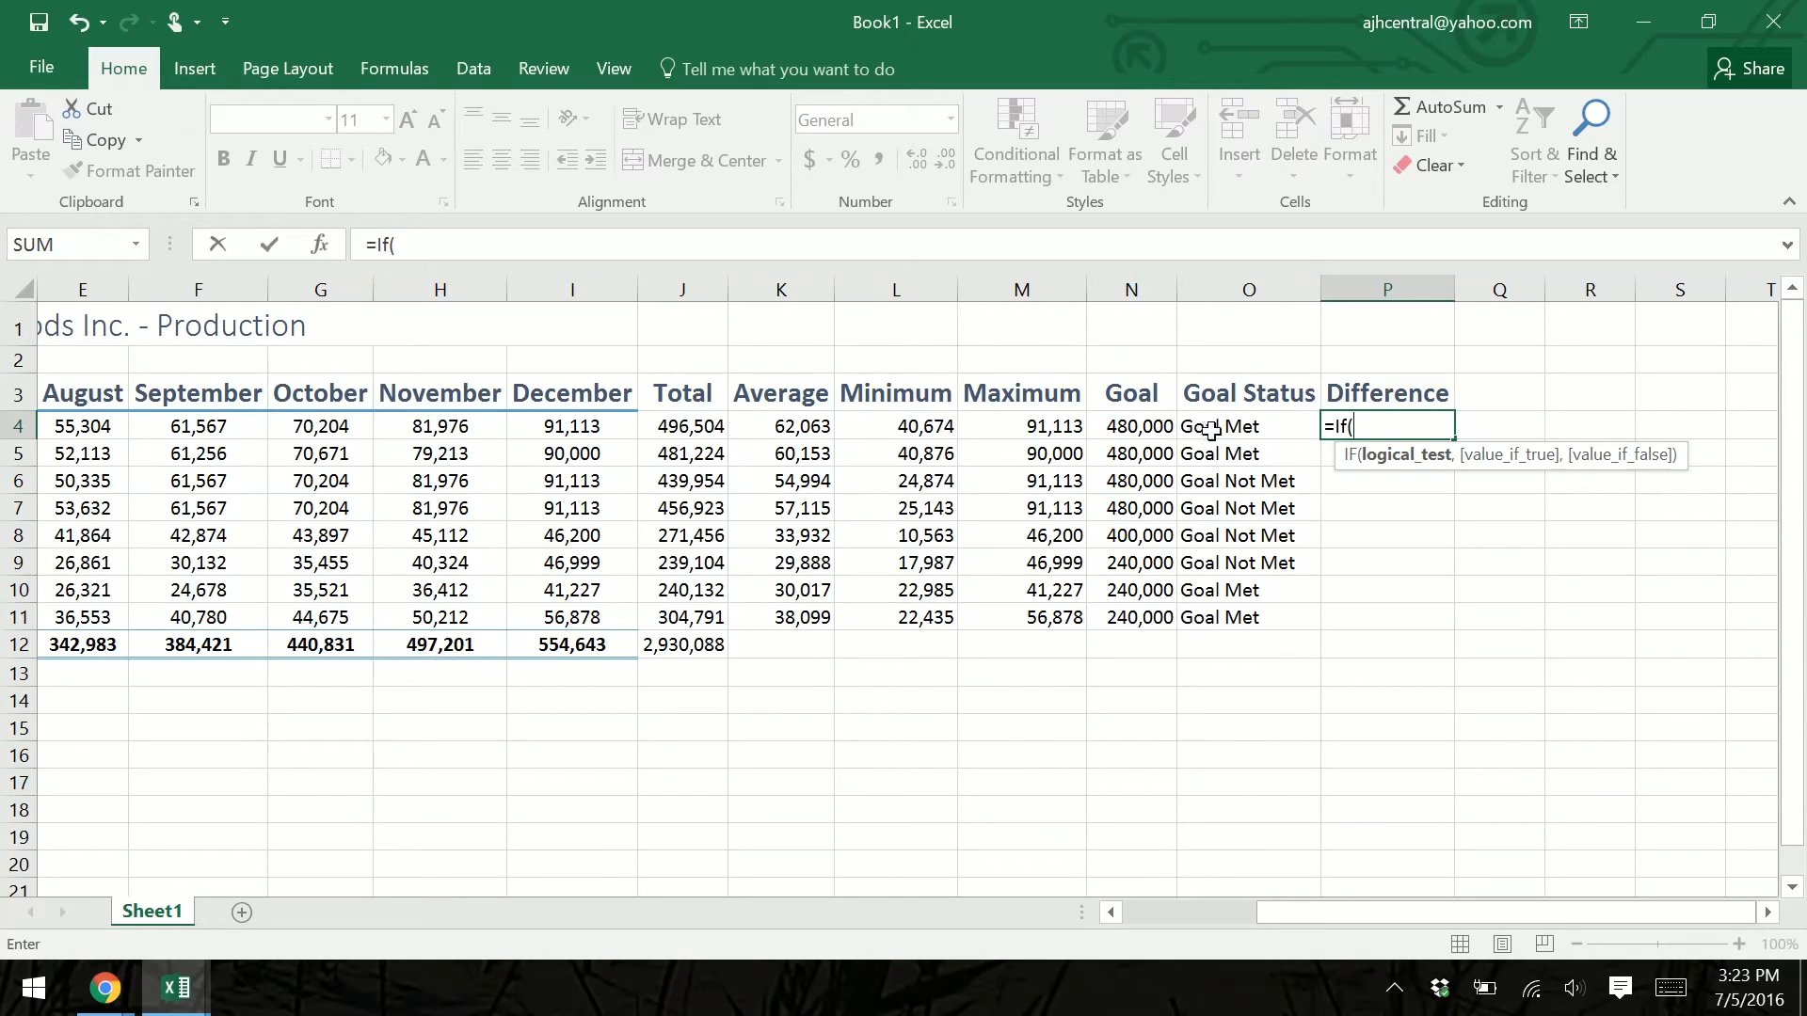
click(1297, 426)
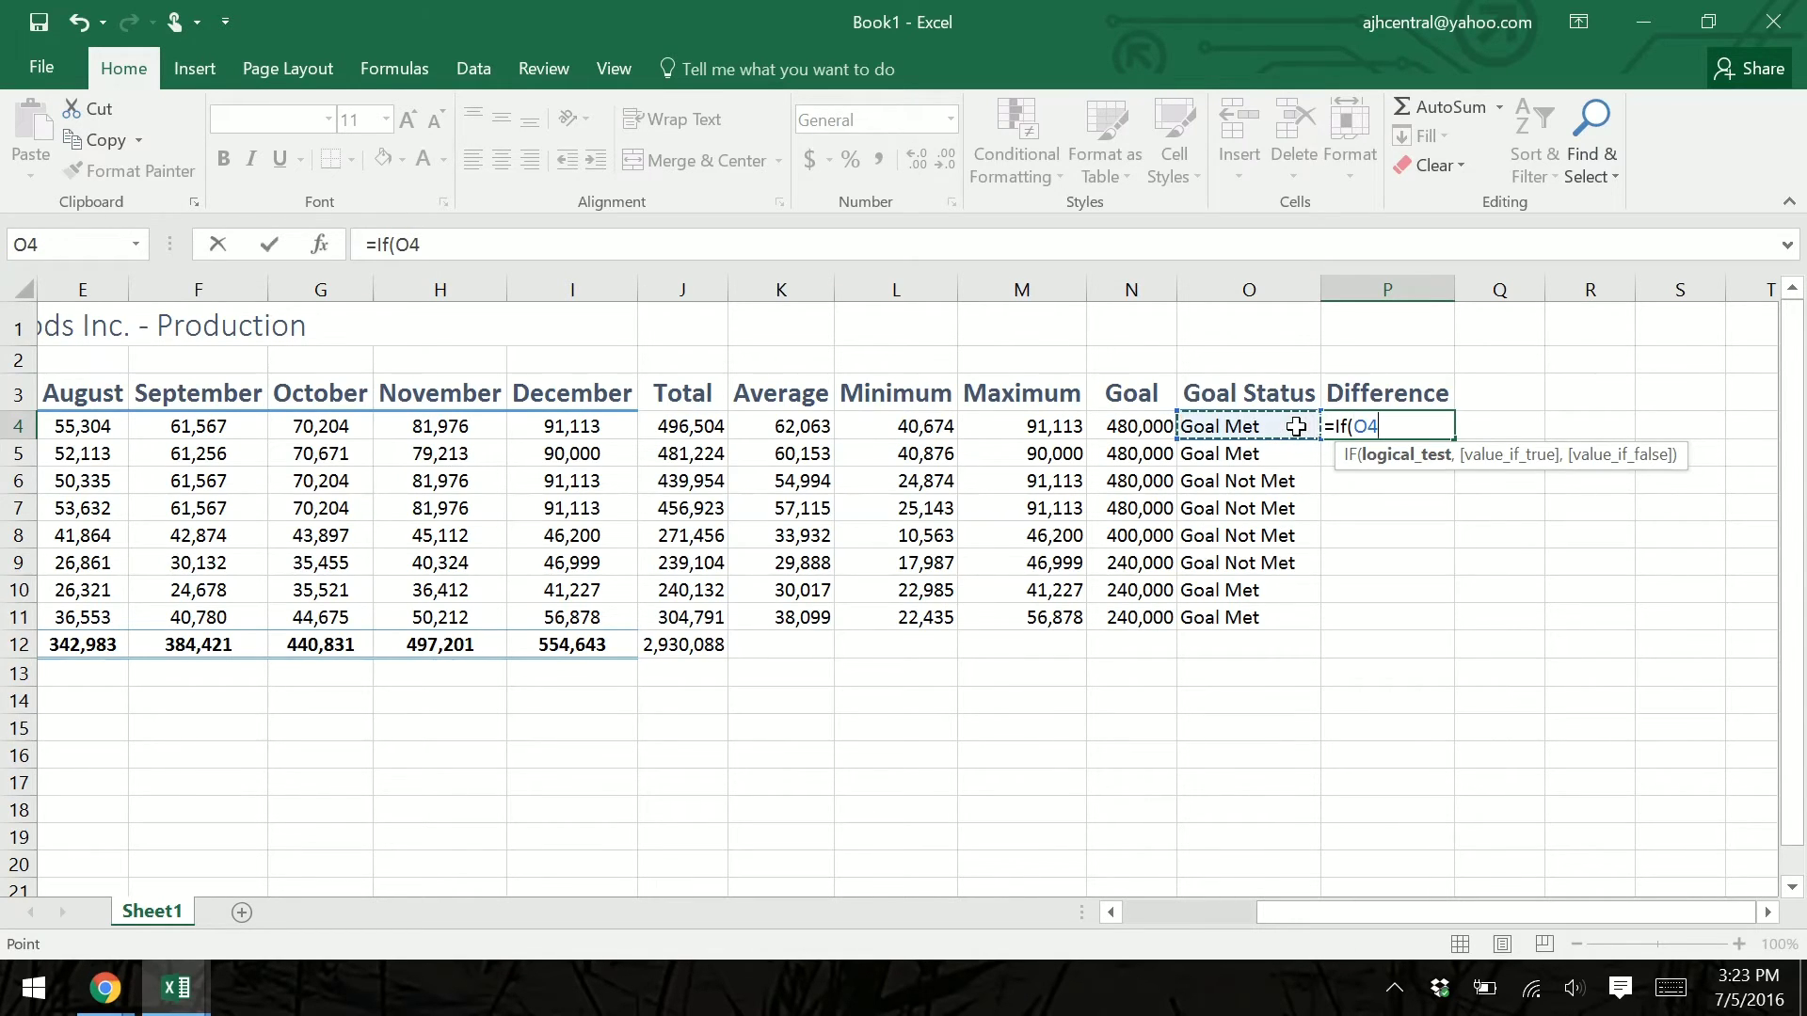
text(="Goal Met)
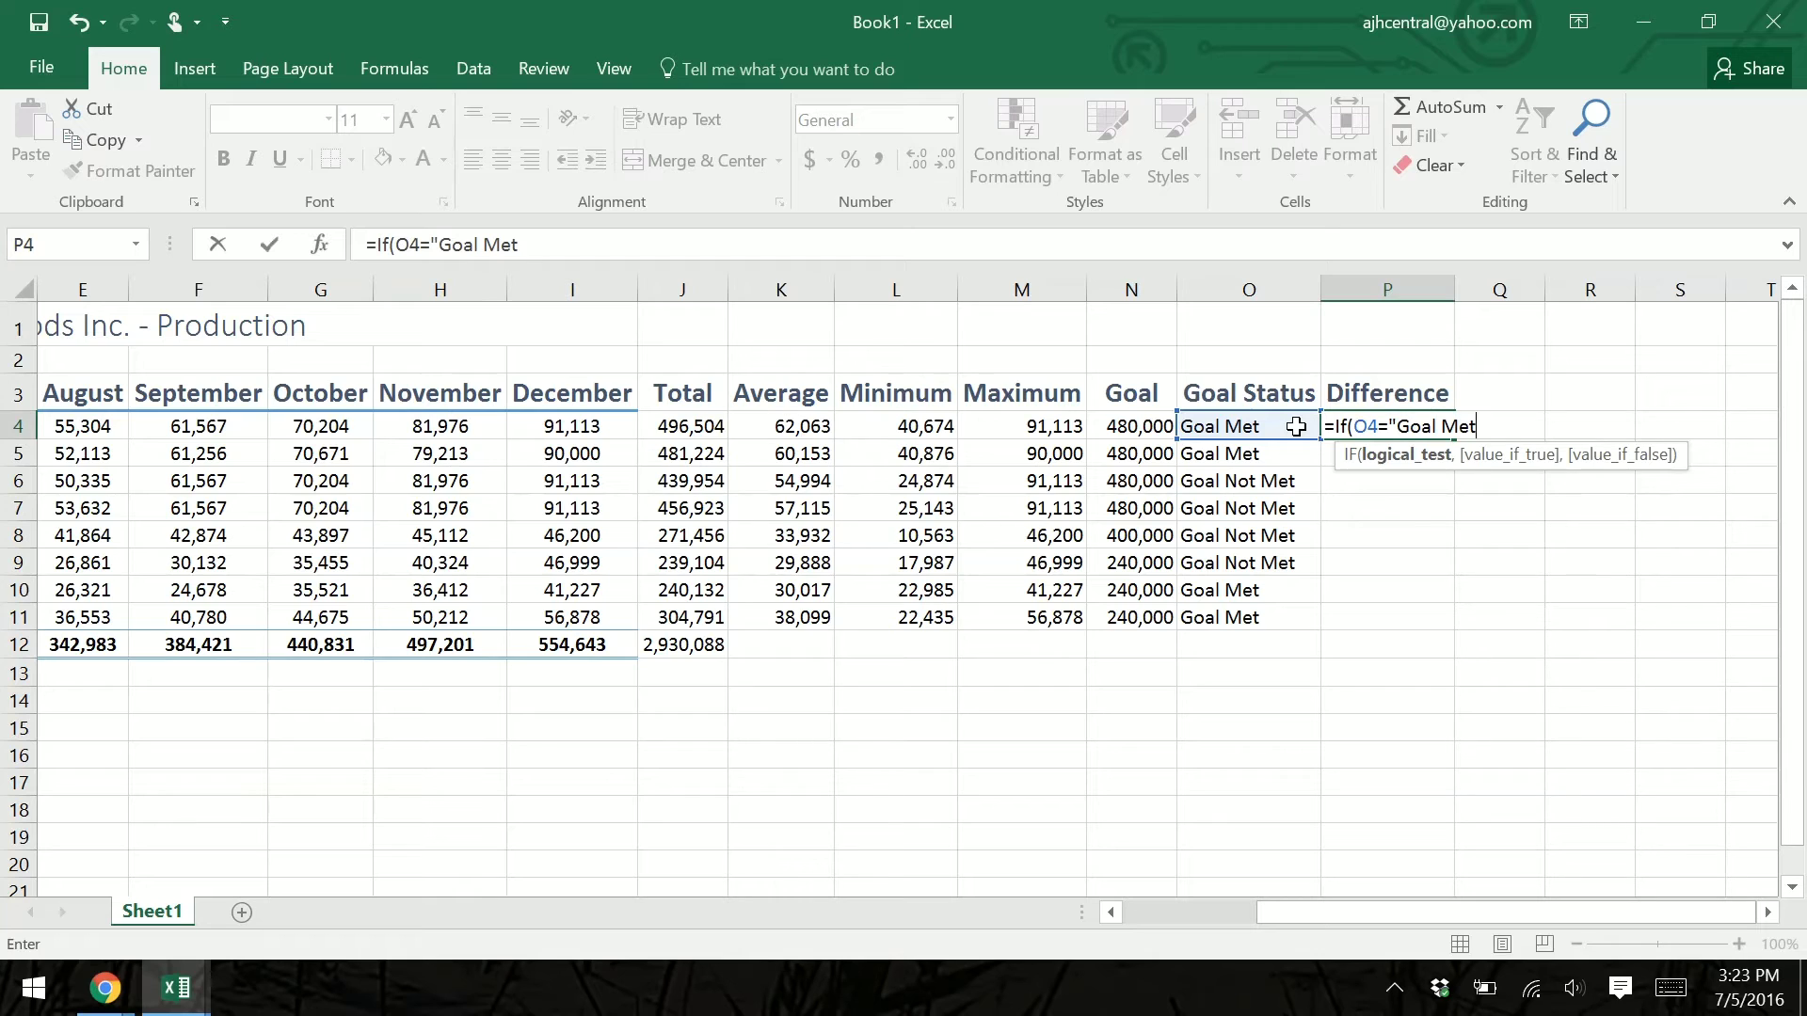
text(",)
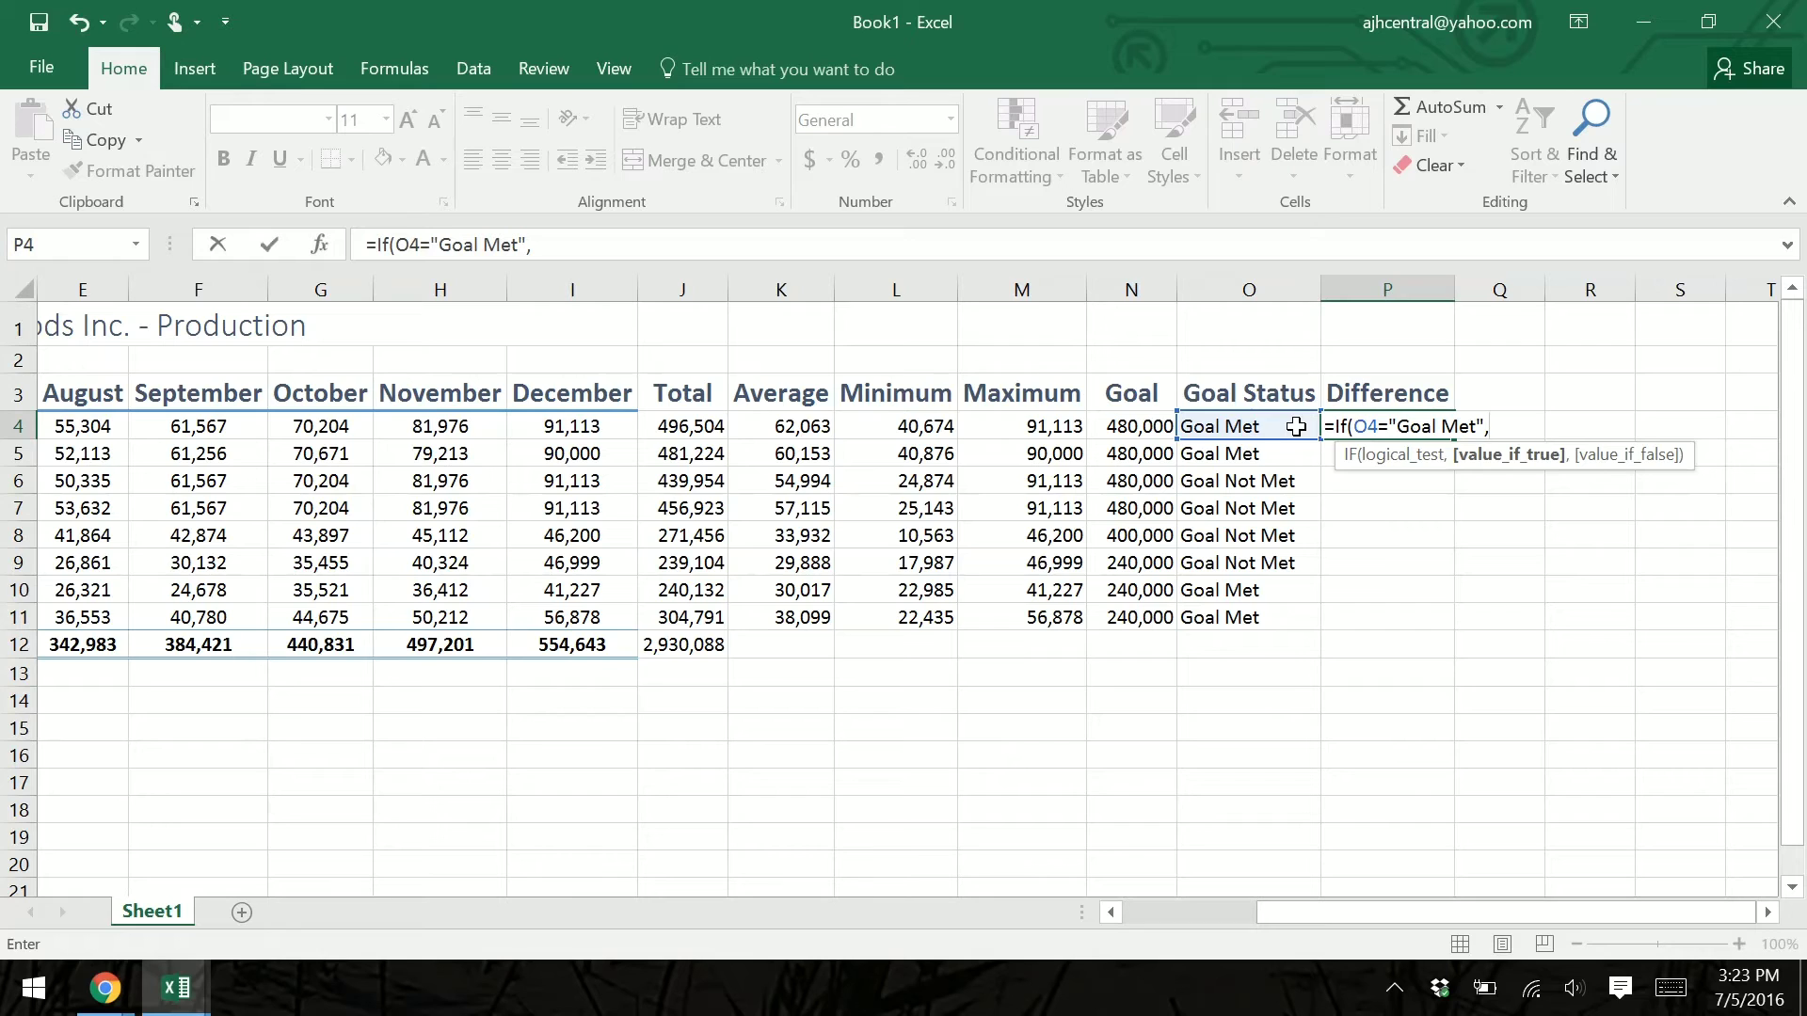
text("")
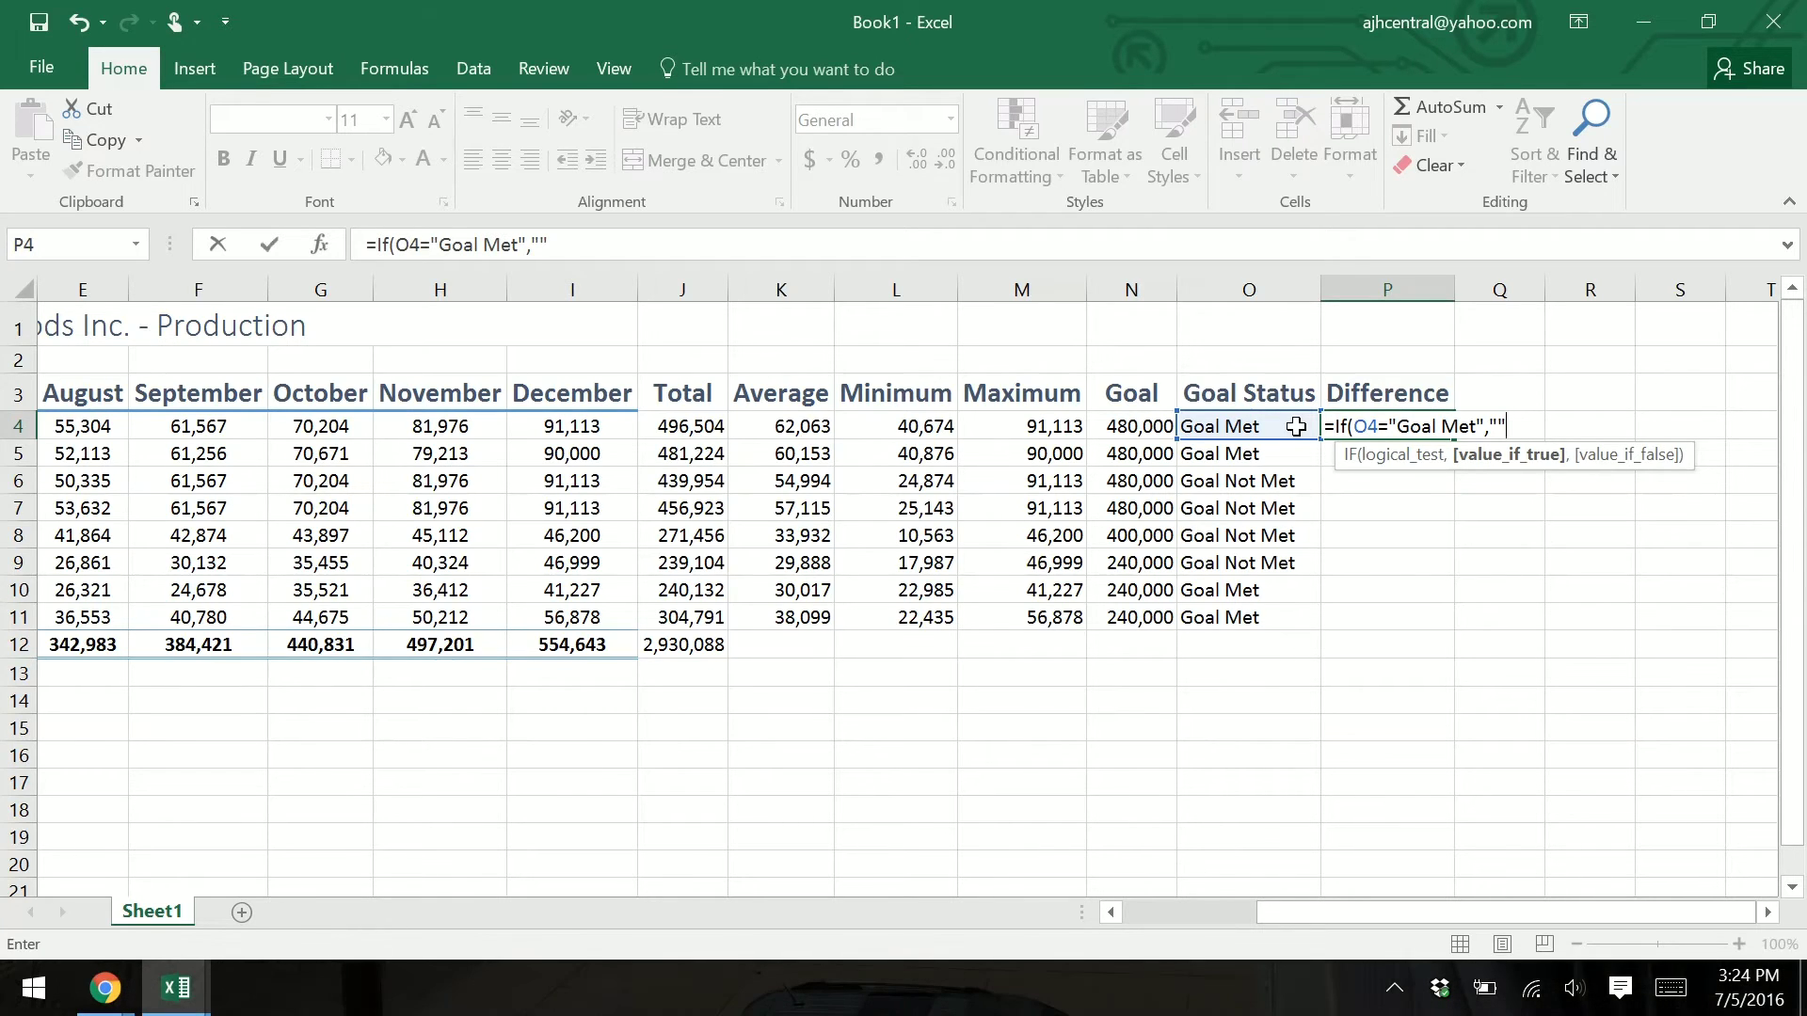
text(,)
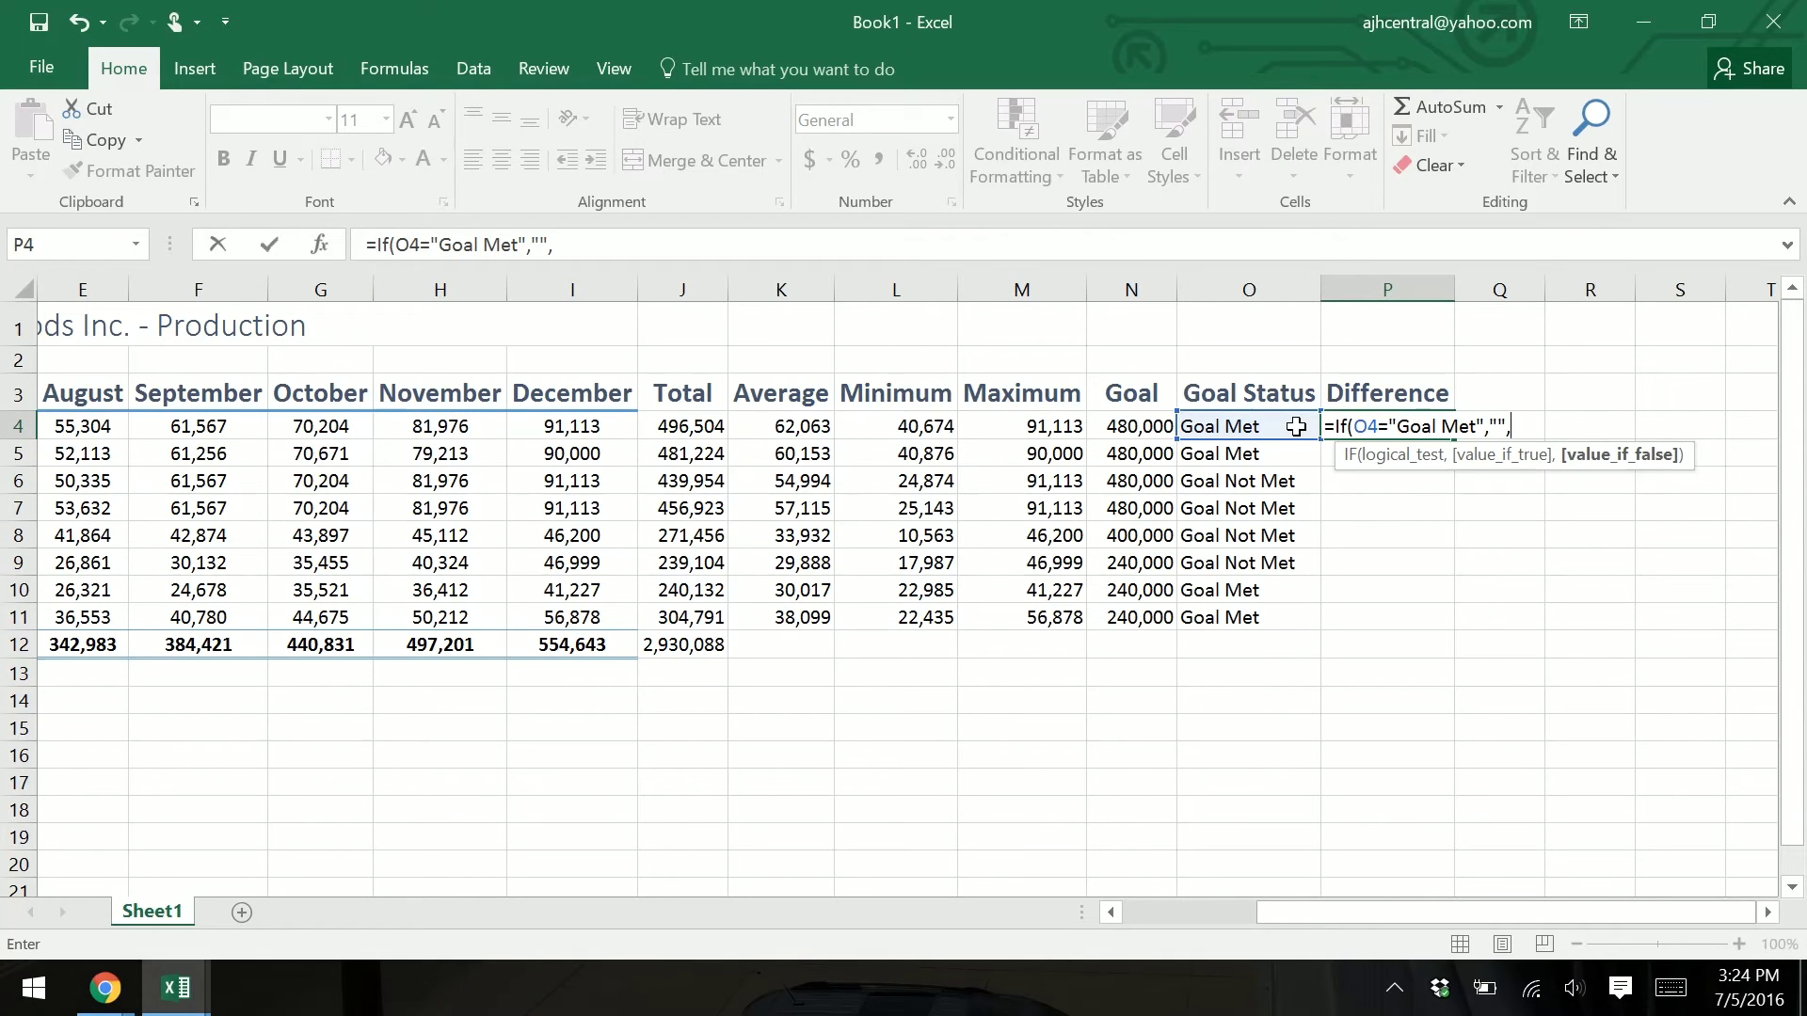
text((N4)
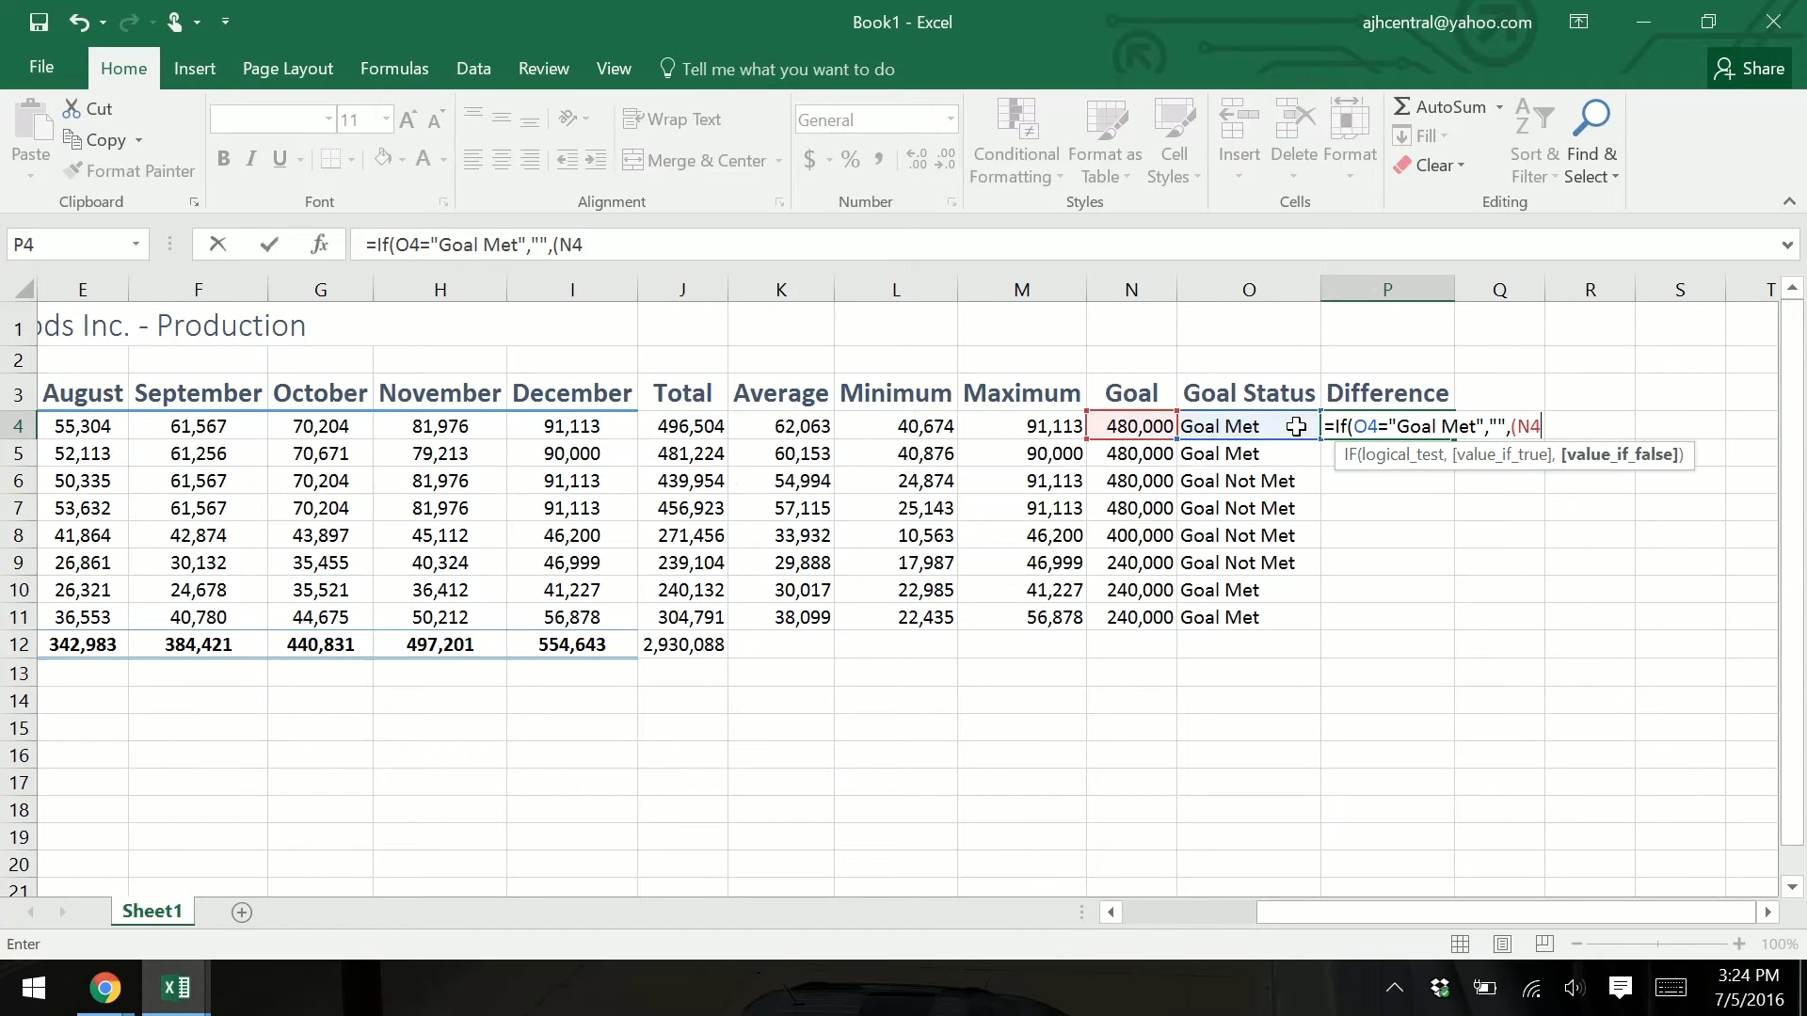
text(-j4)
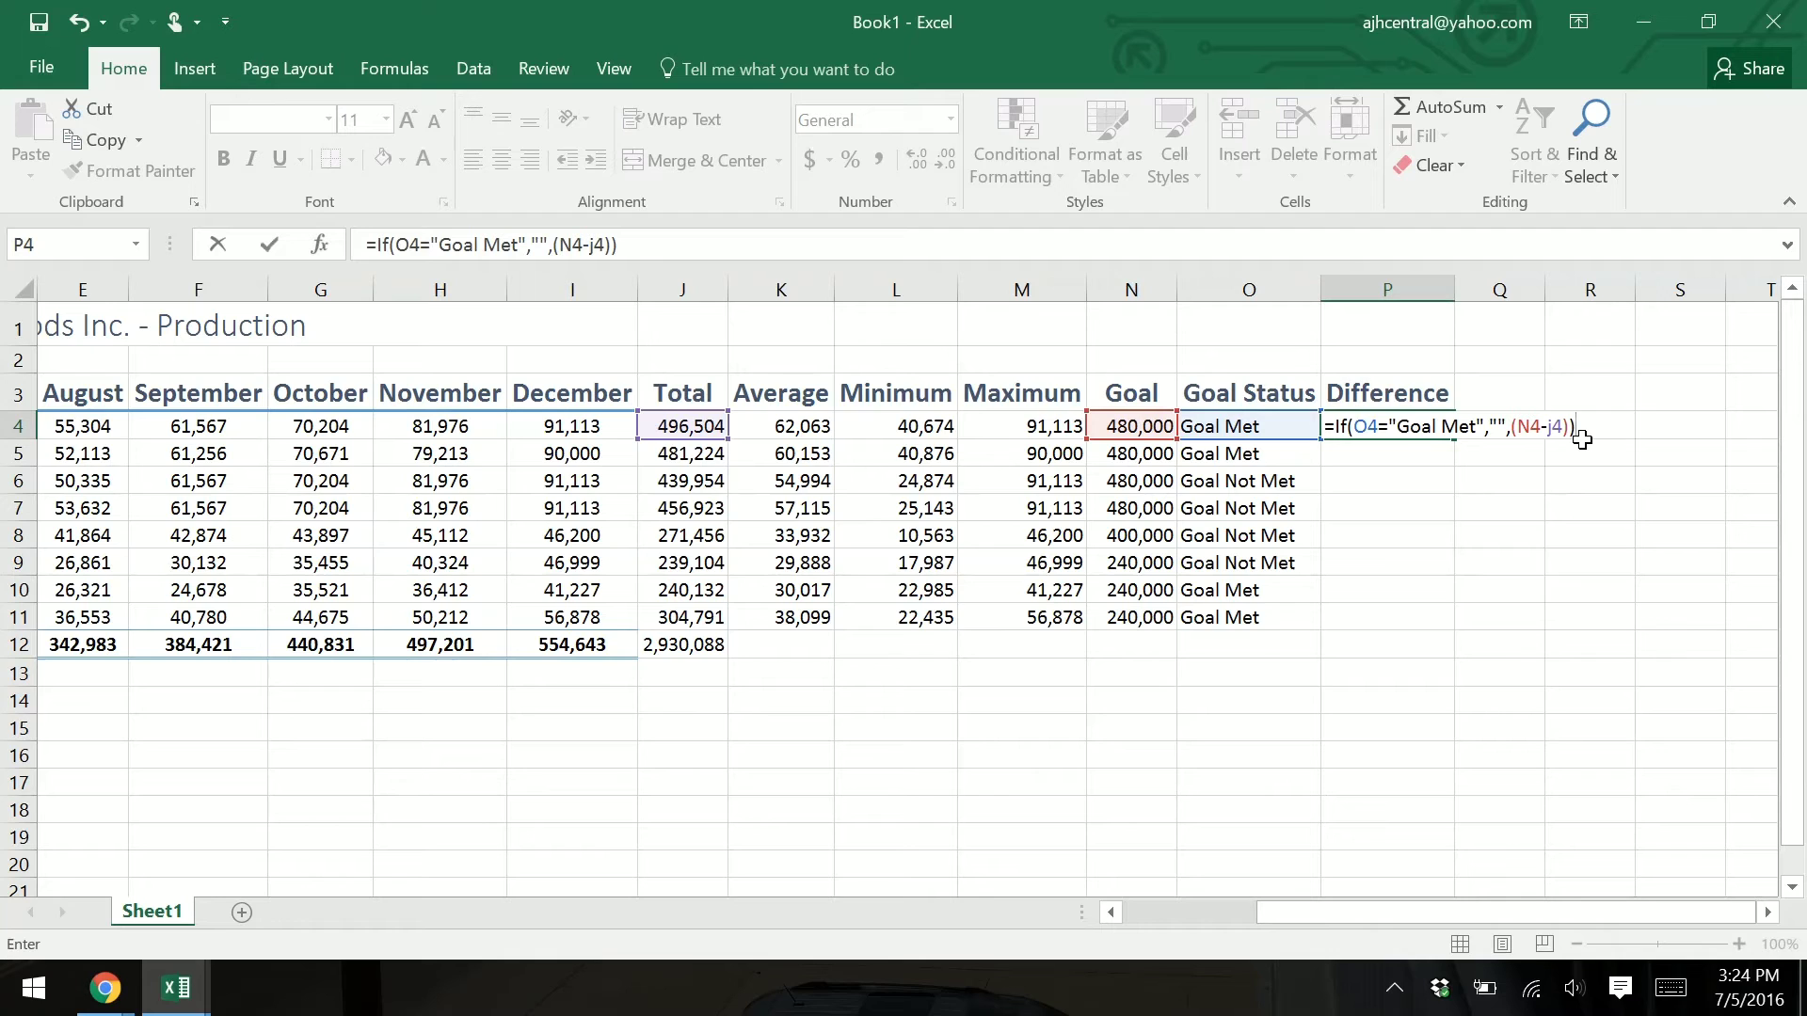
key(Return)
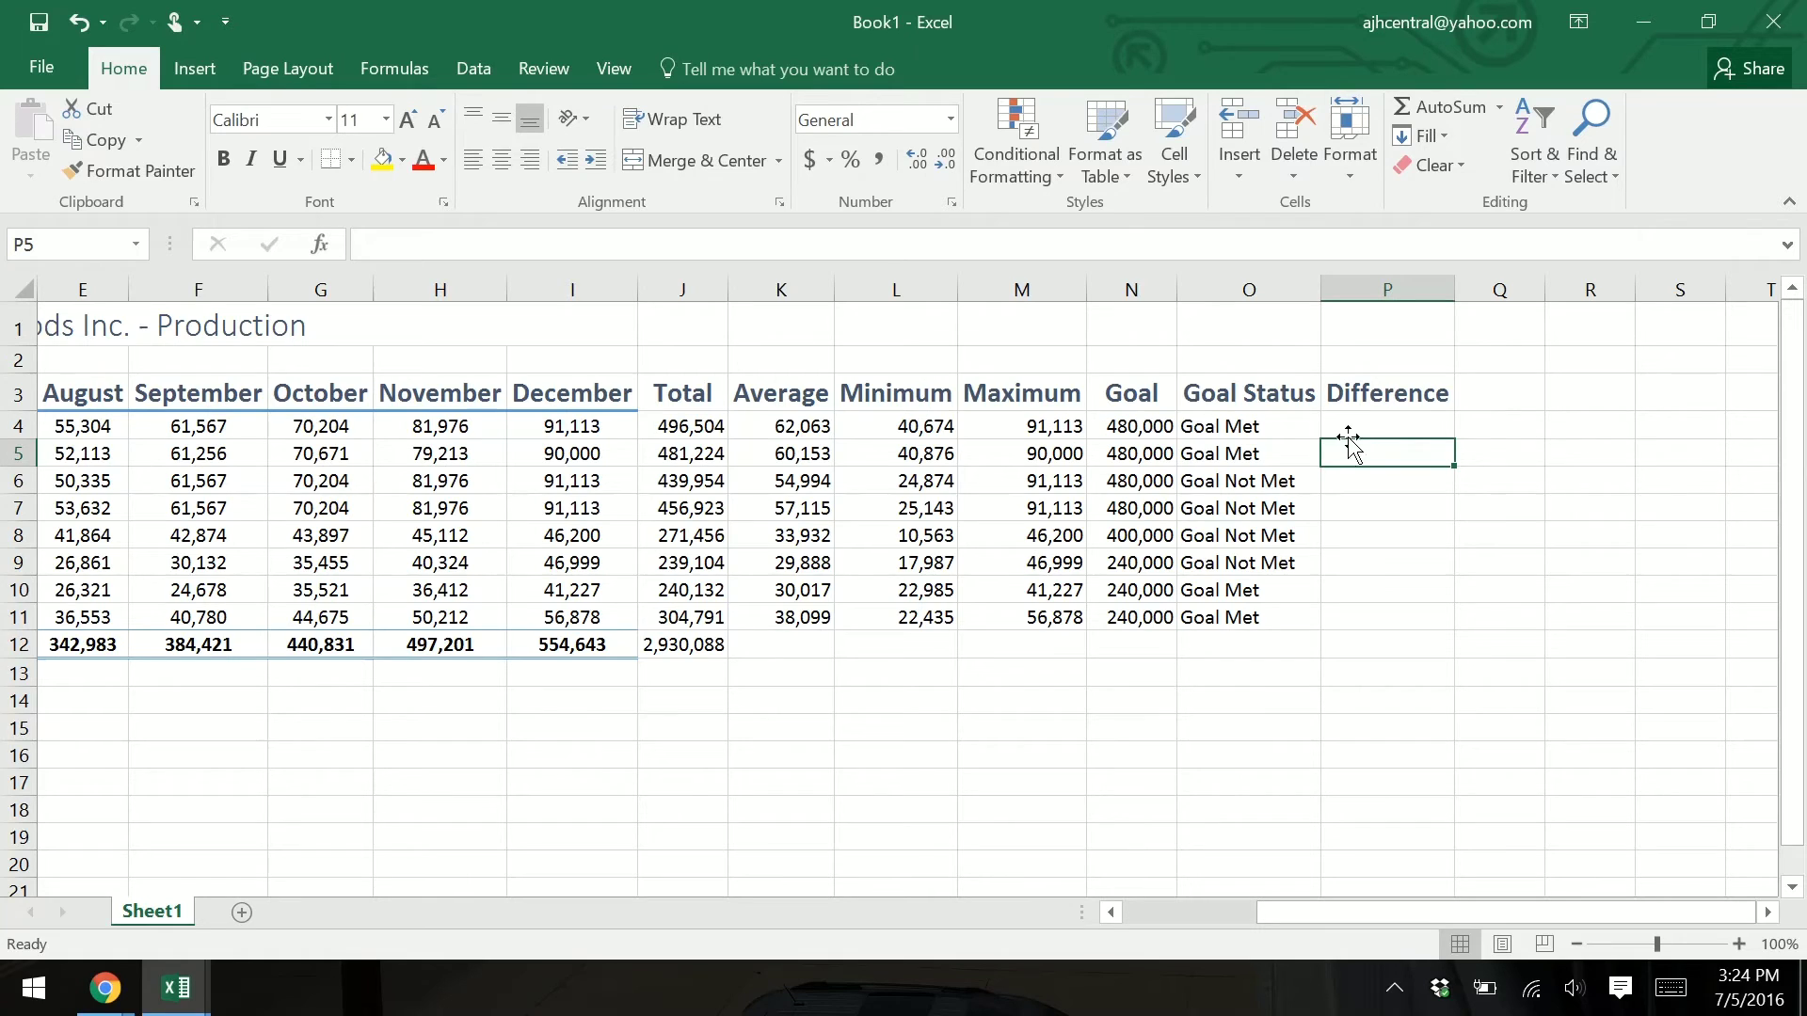
Step: Fill the Difference formula from P4 down through P11 and dismiss the chat notification
click(1421, 425)
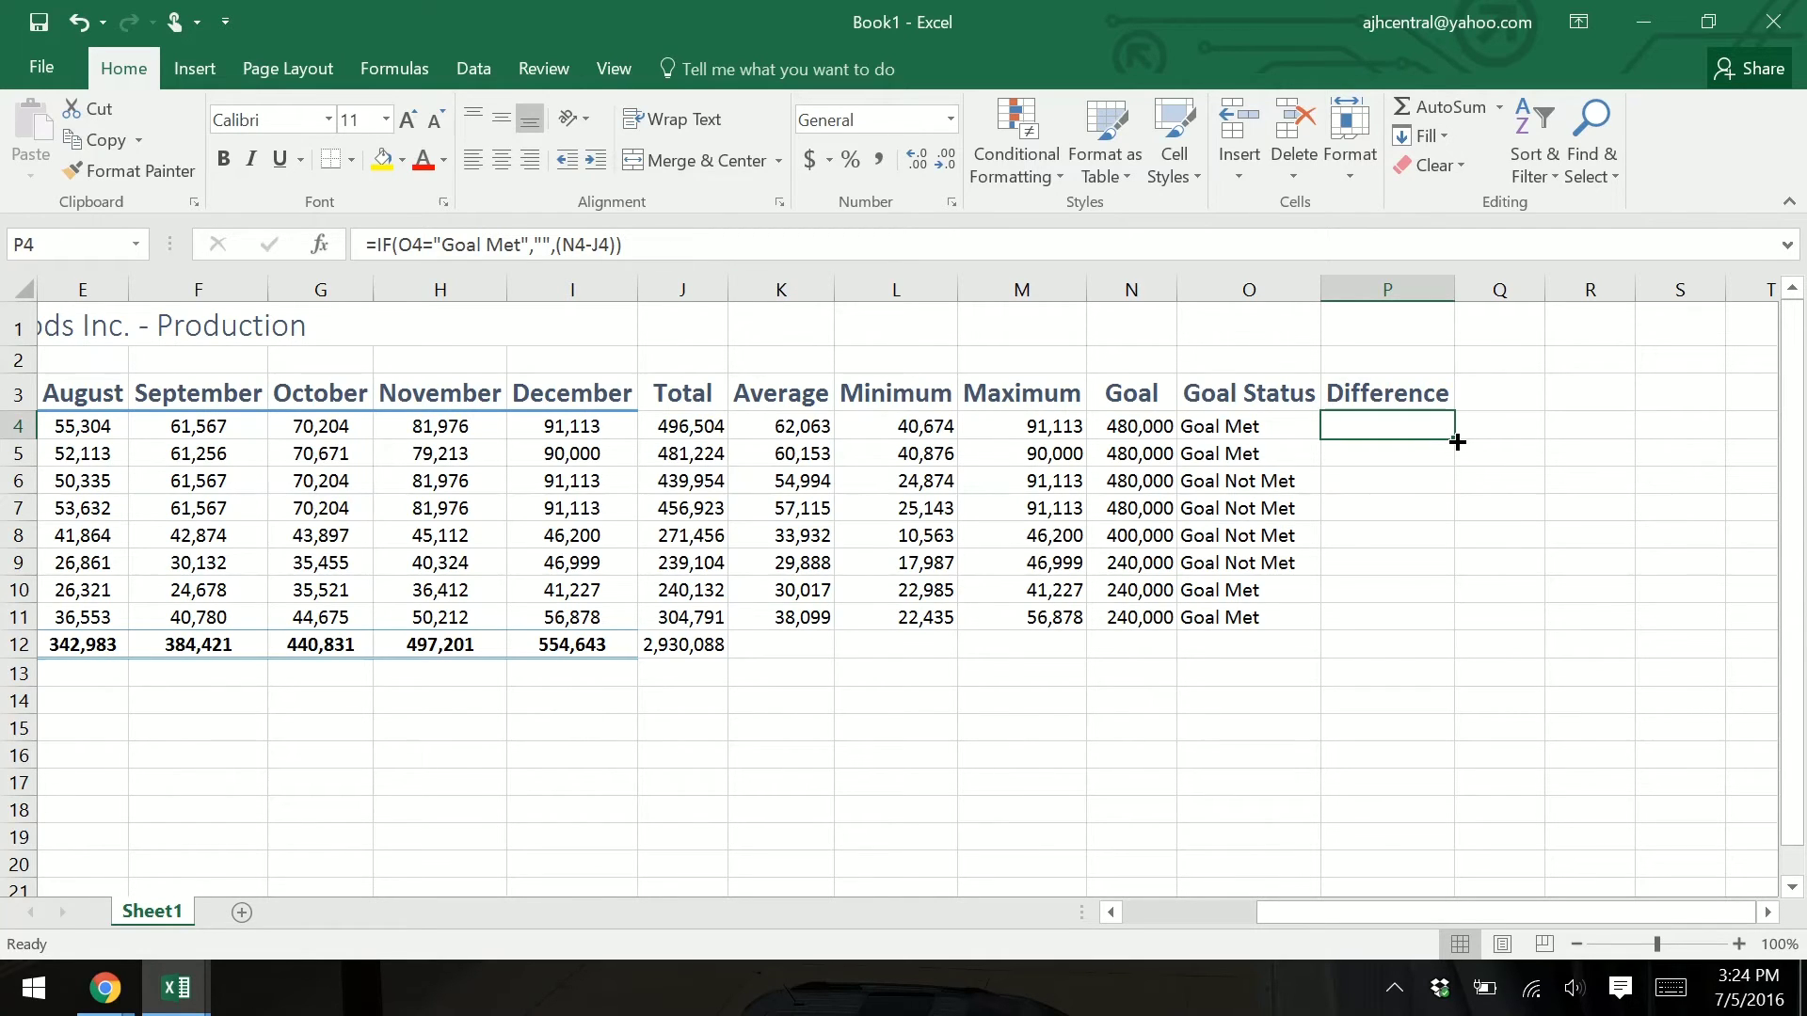
drag(1456, 442, 1449, 626)
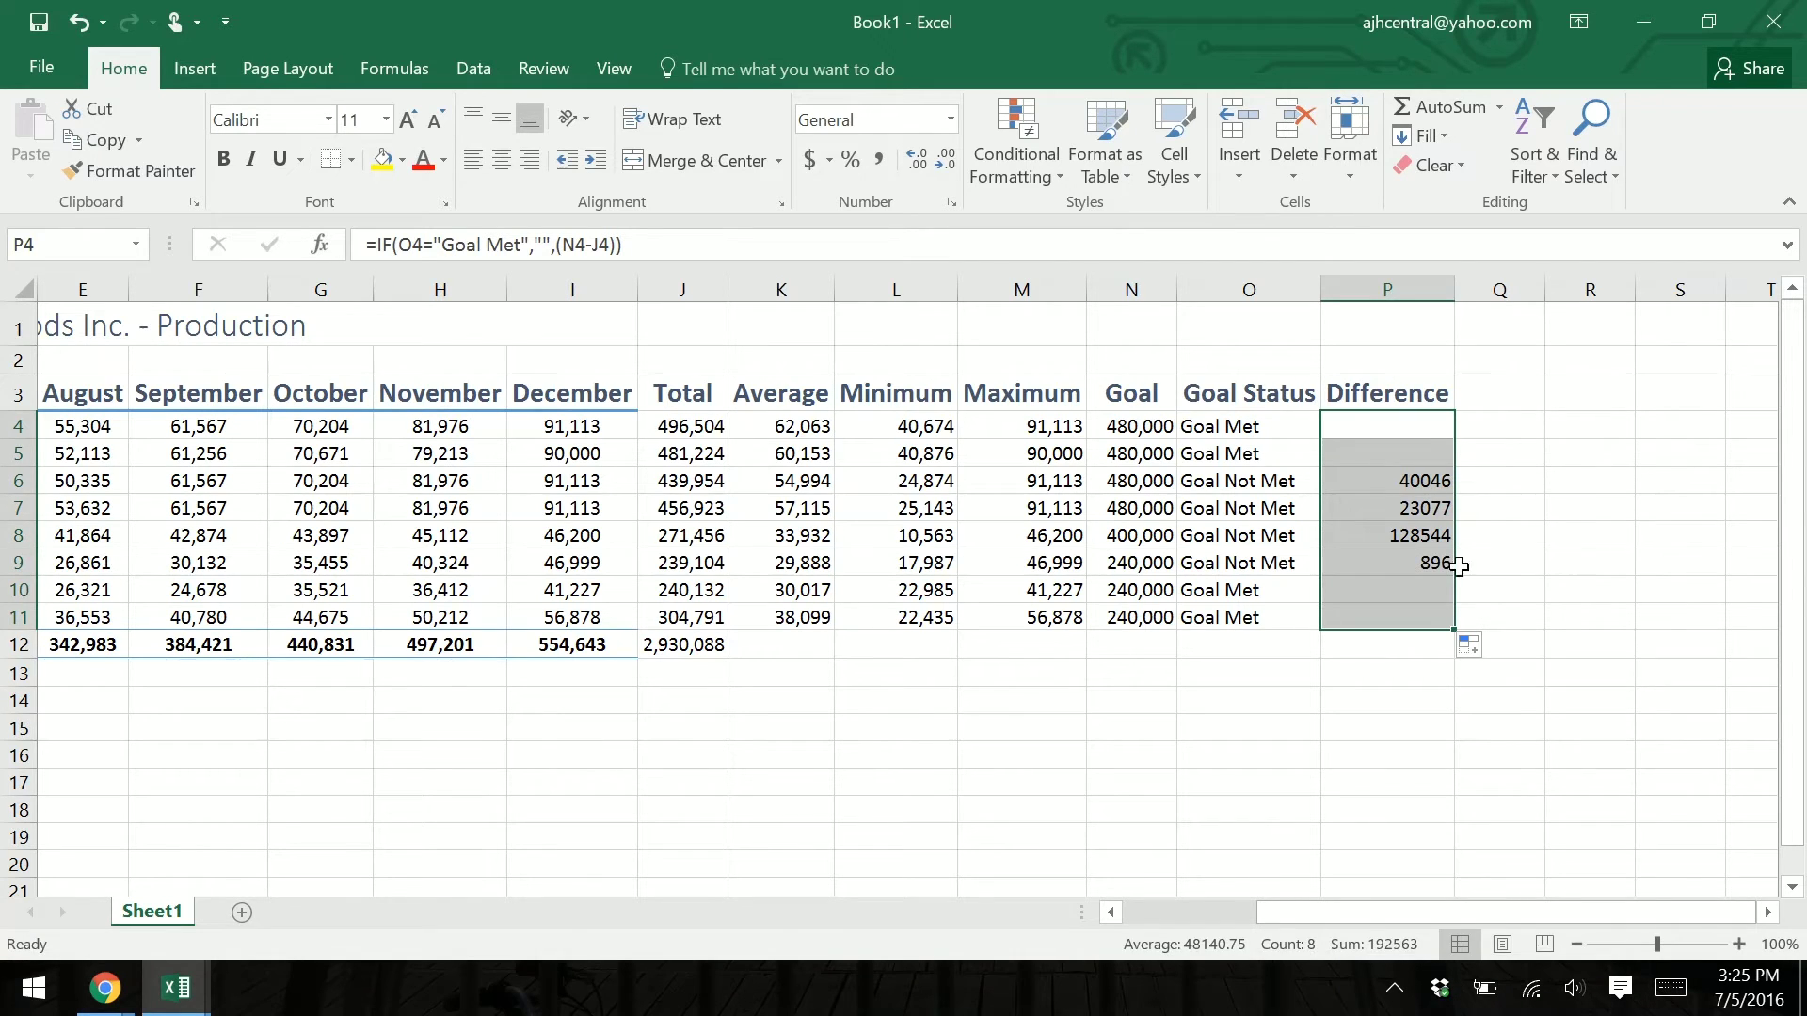
click(1538, 573)
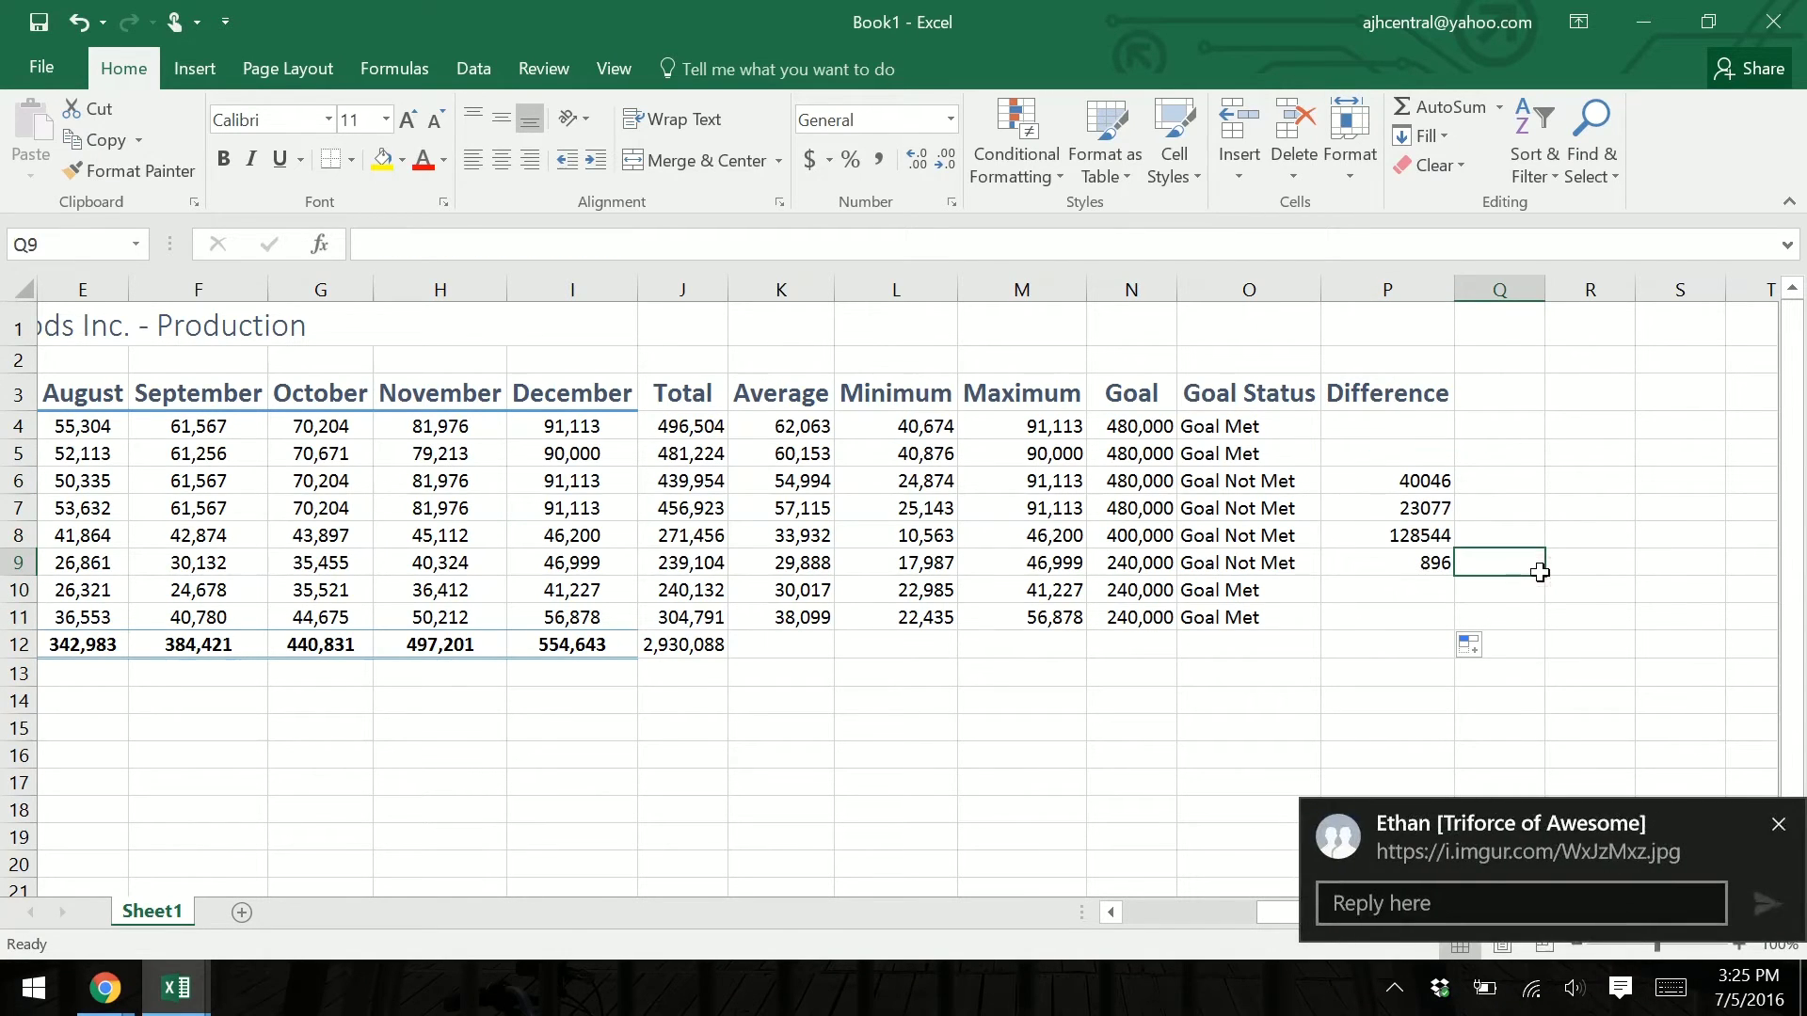
click(1782, 818)
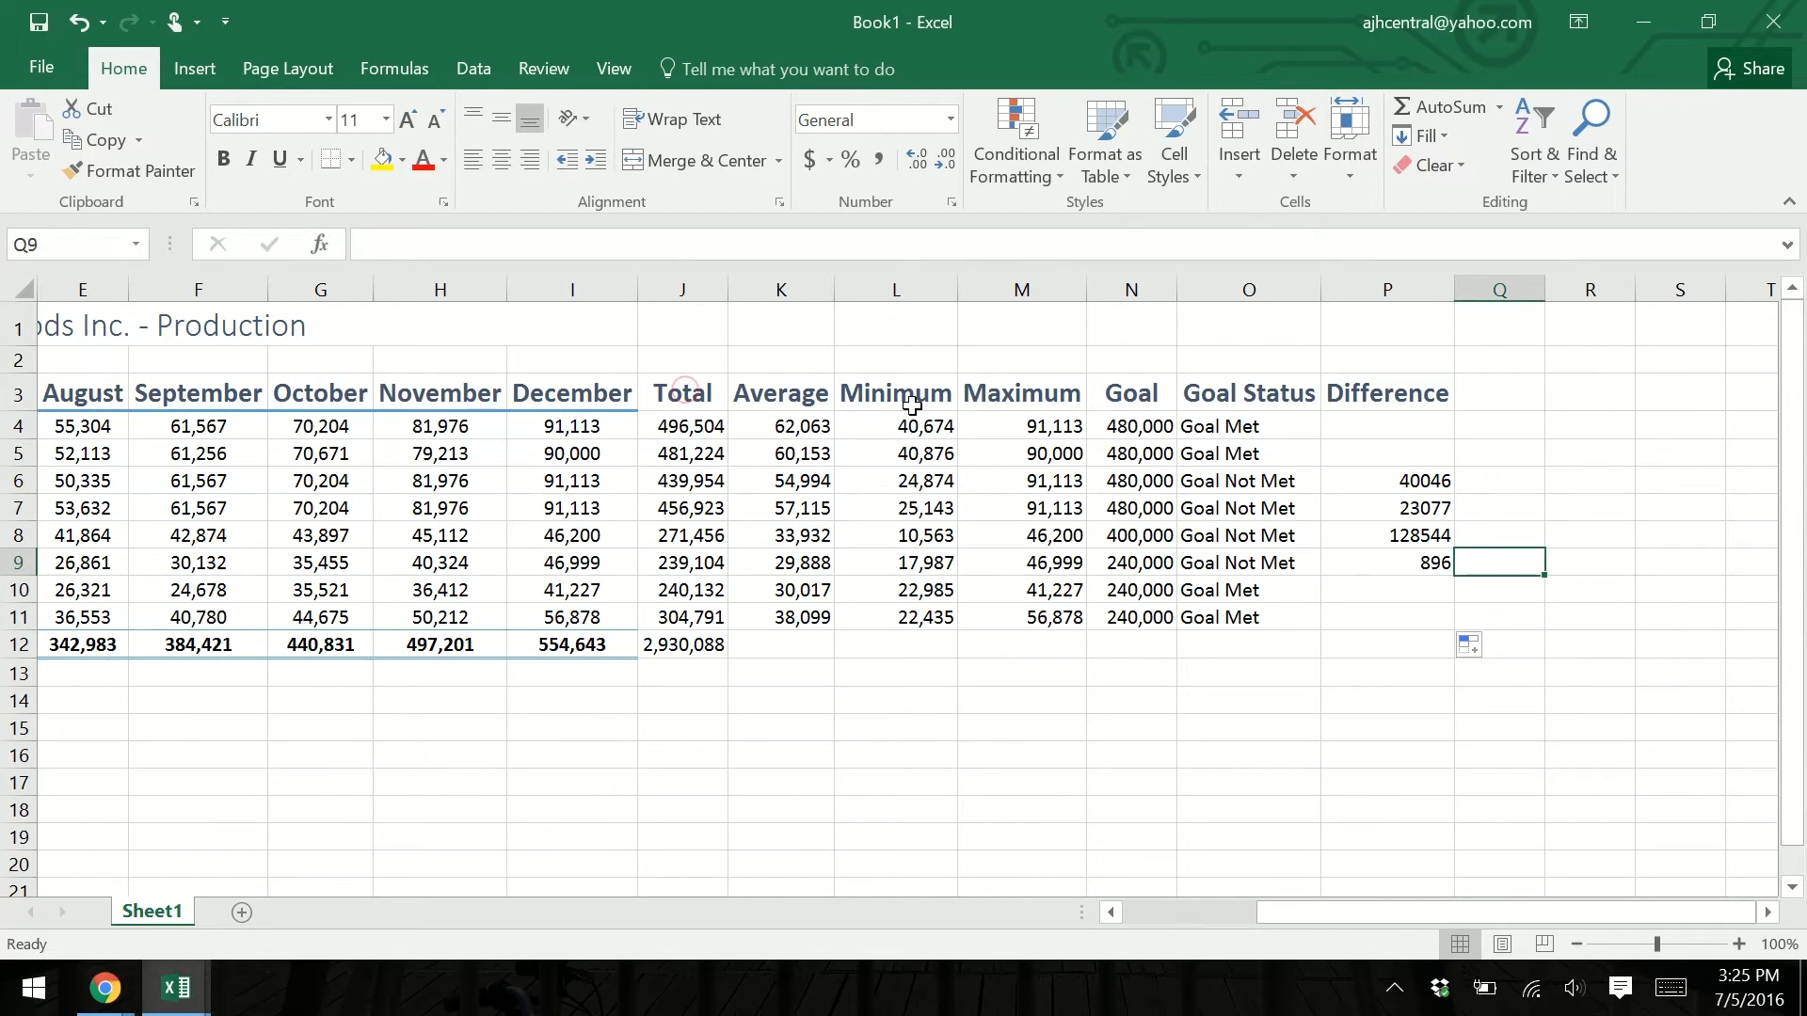
Step: Reset the column headings in J3:P3 to the Normal cell style and reapply Heading 1 to them
click(685, 395)
drag(739, 397, 1393, 393)
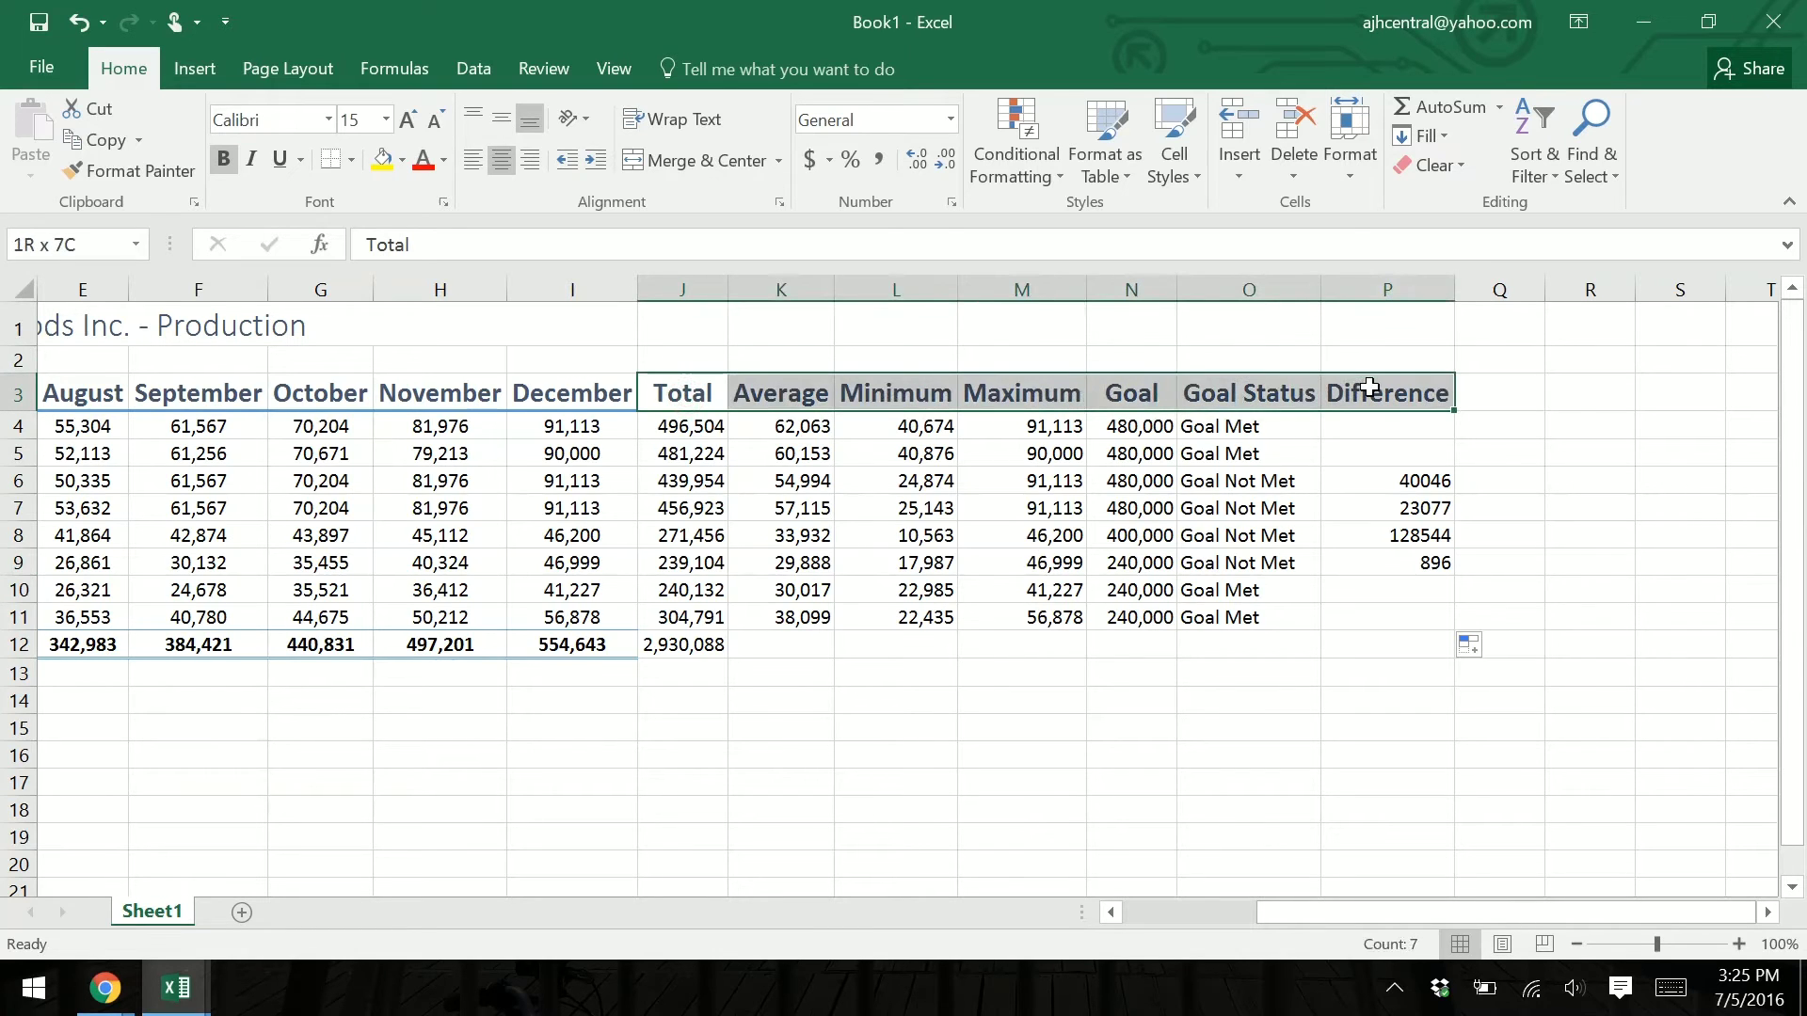
click(1184, 189)
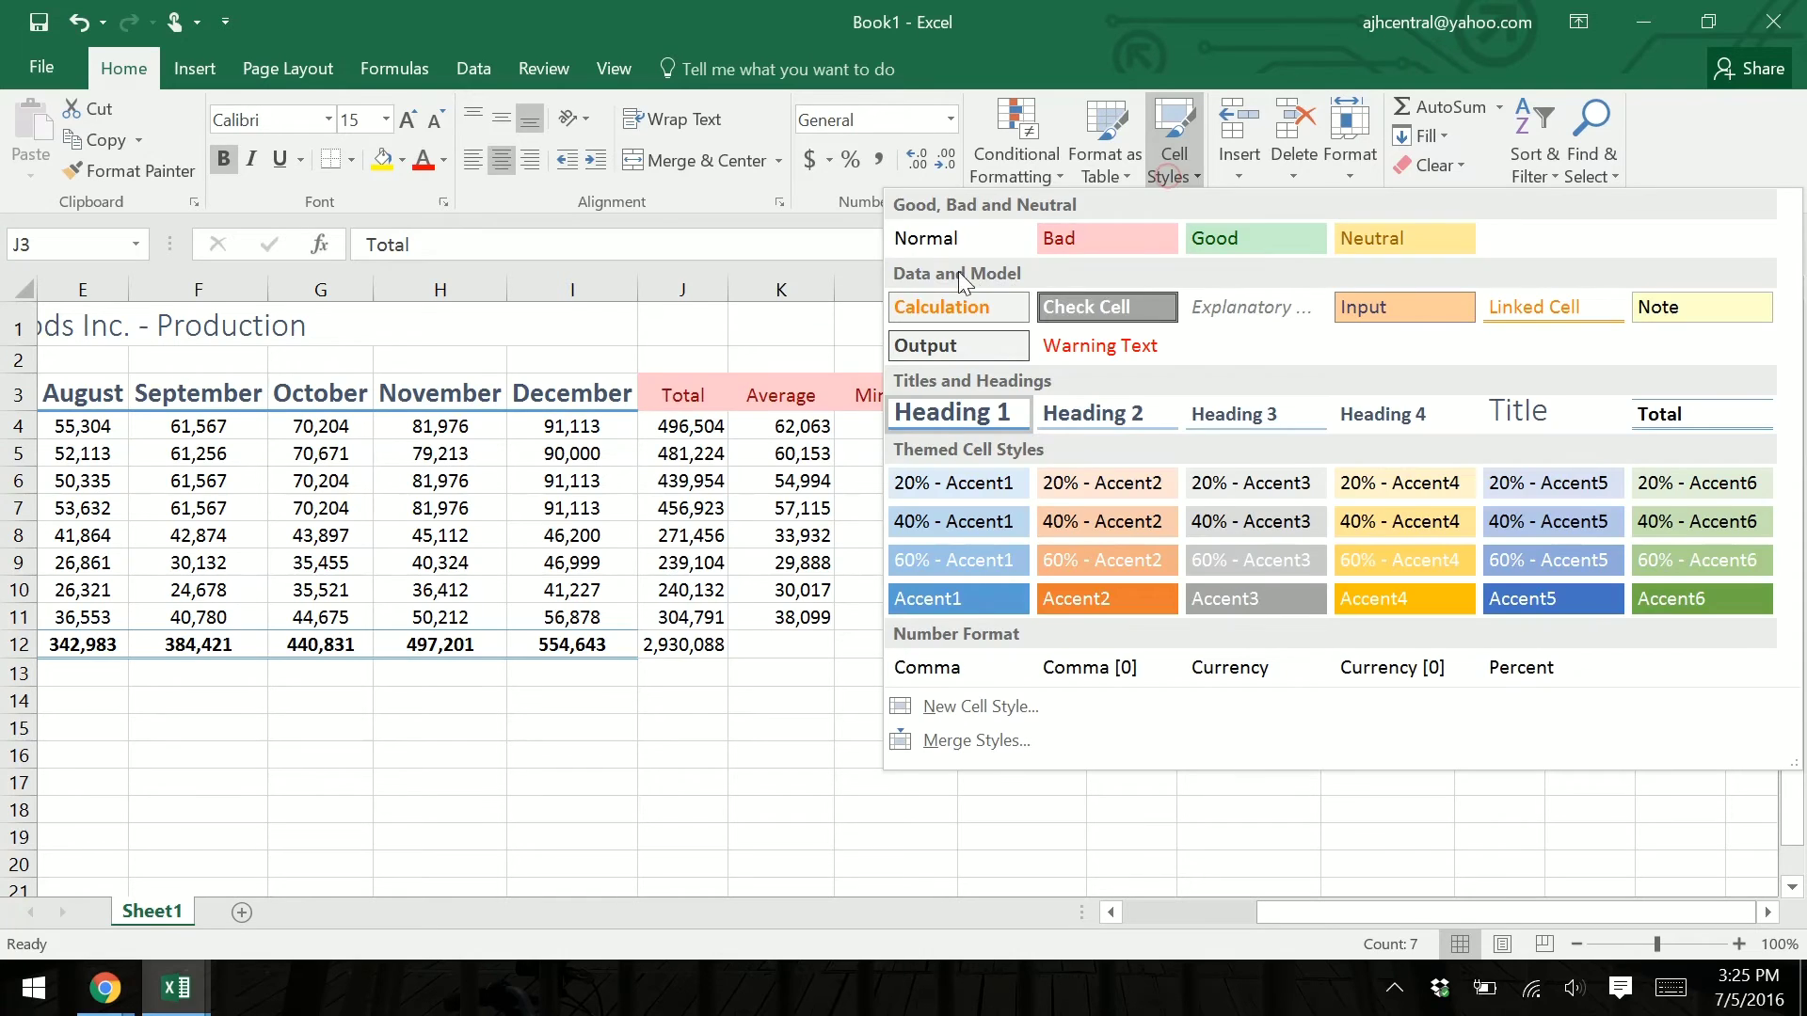
click(950, 241)
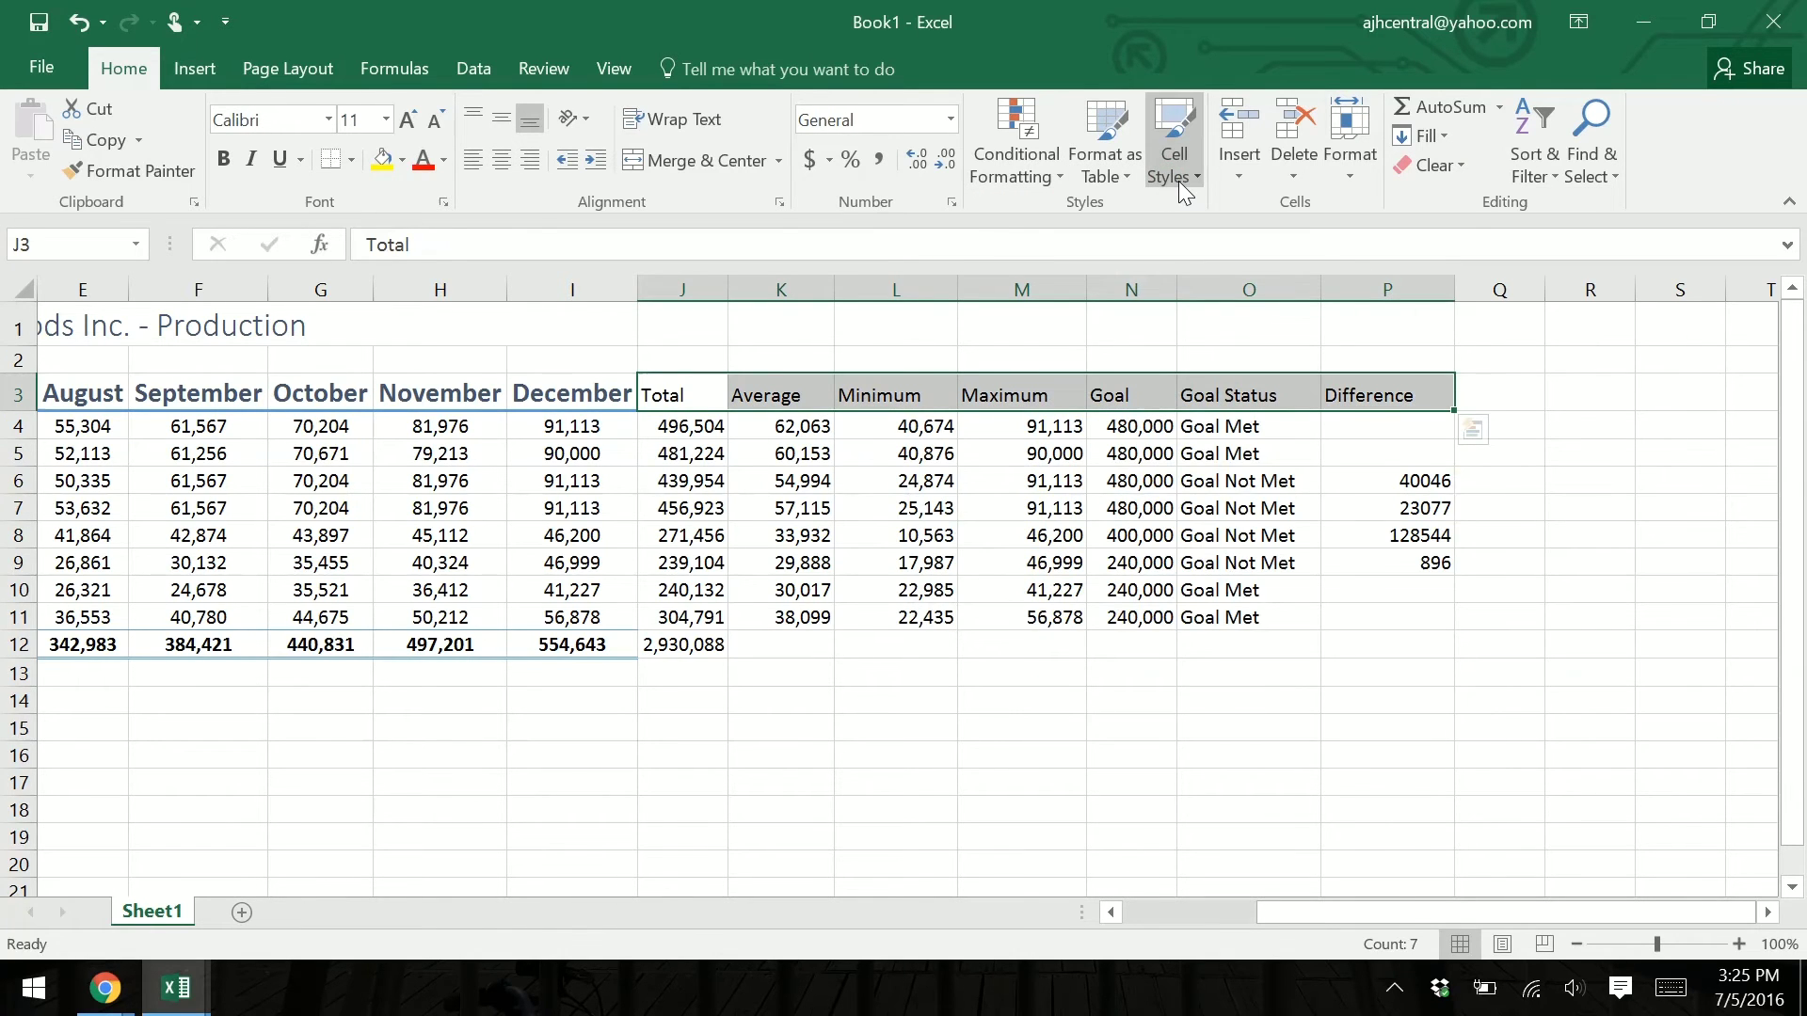
click(1178, 180)
click(1003, 420)
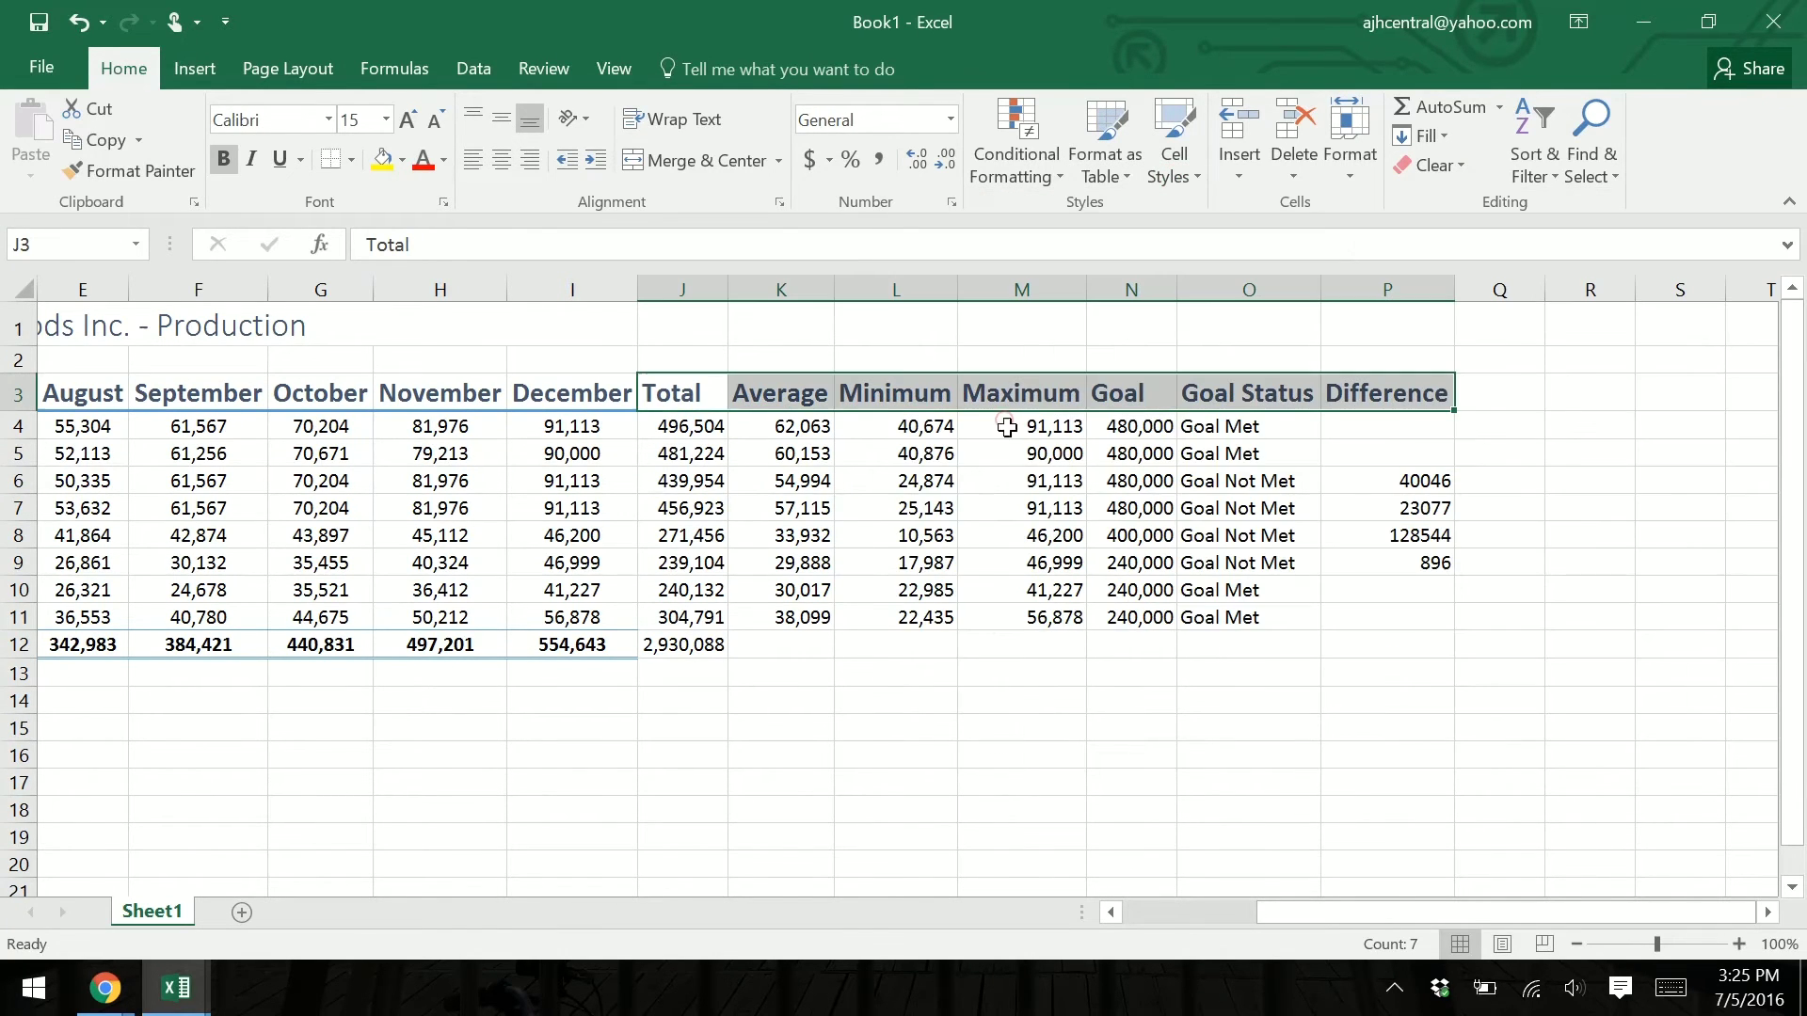
Step: Center the headings from Average through Difference in K3:P3
click(1231, 641)
drag(815, 399, 1388, 394)
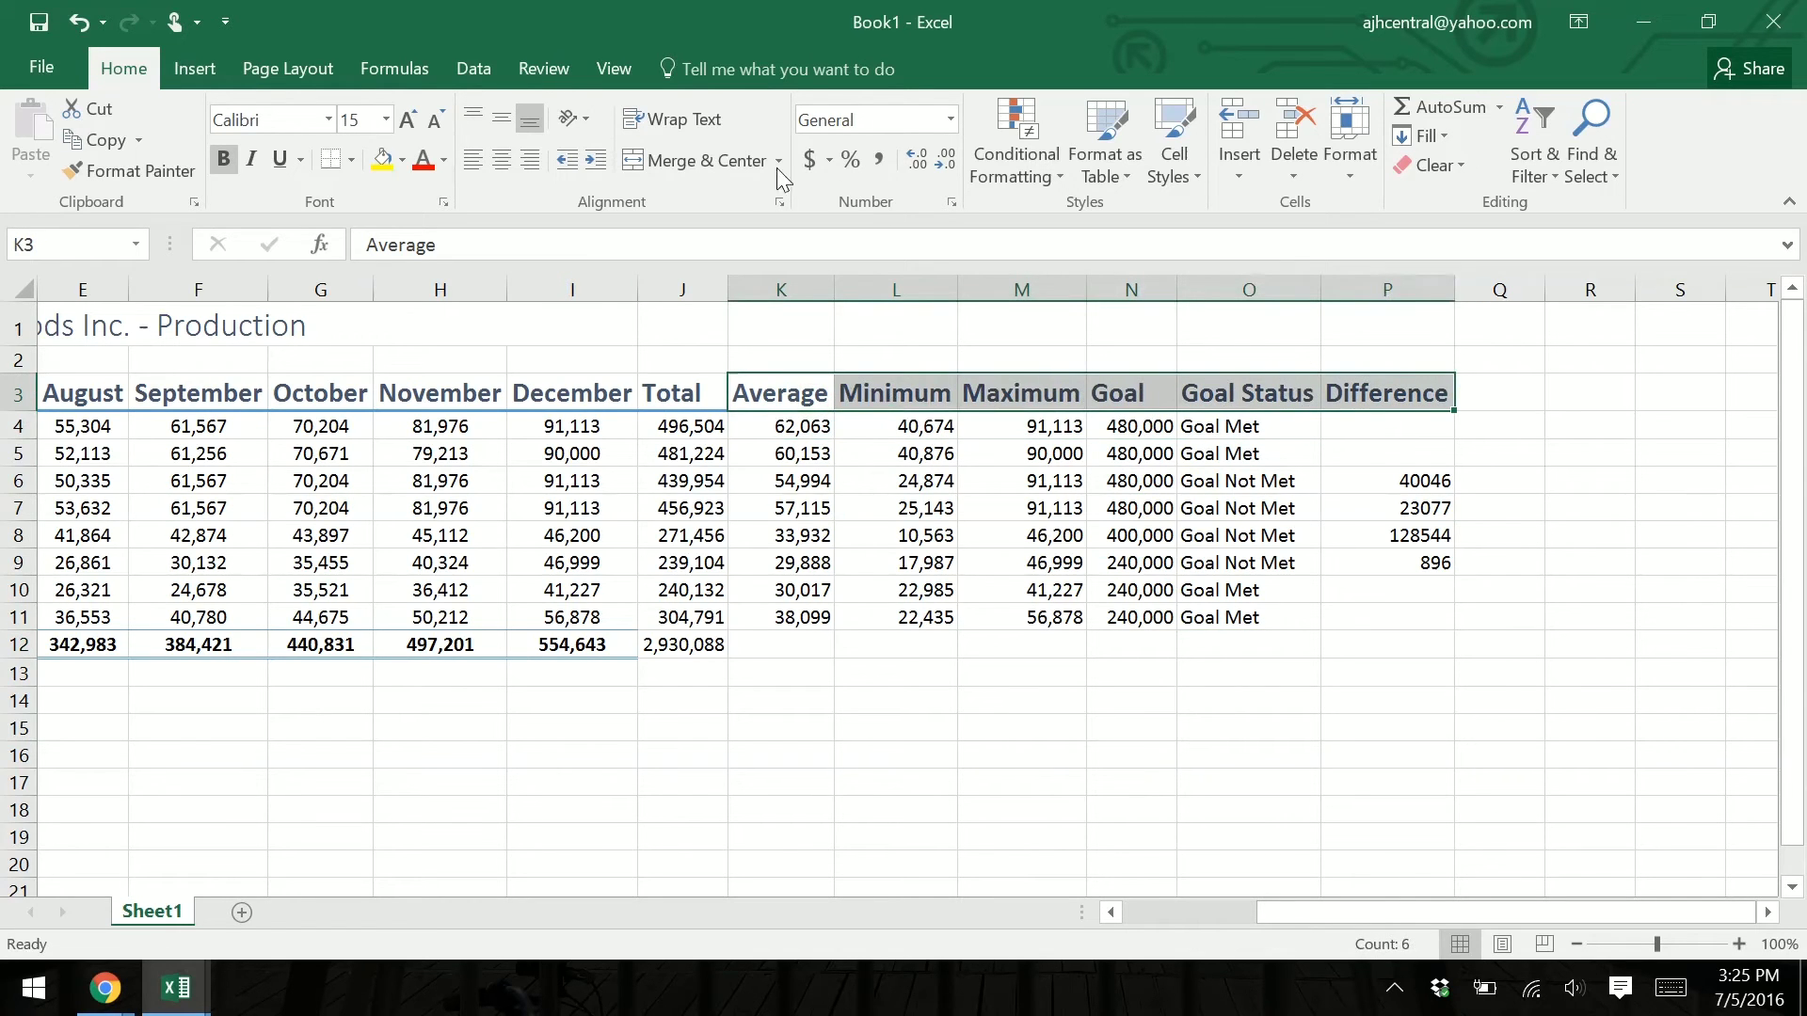
click(500, 162)
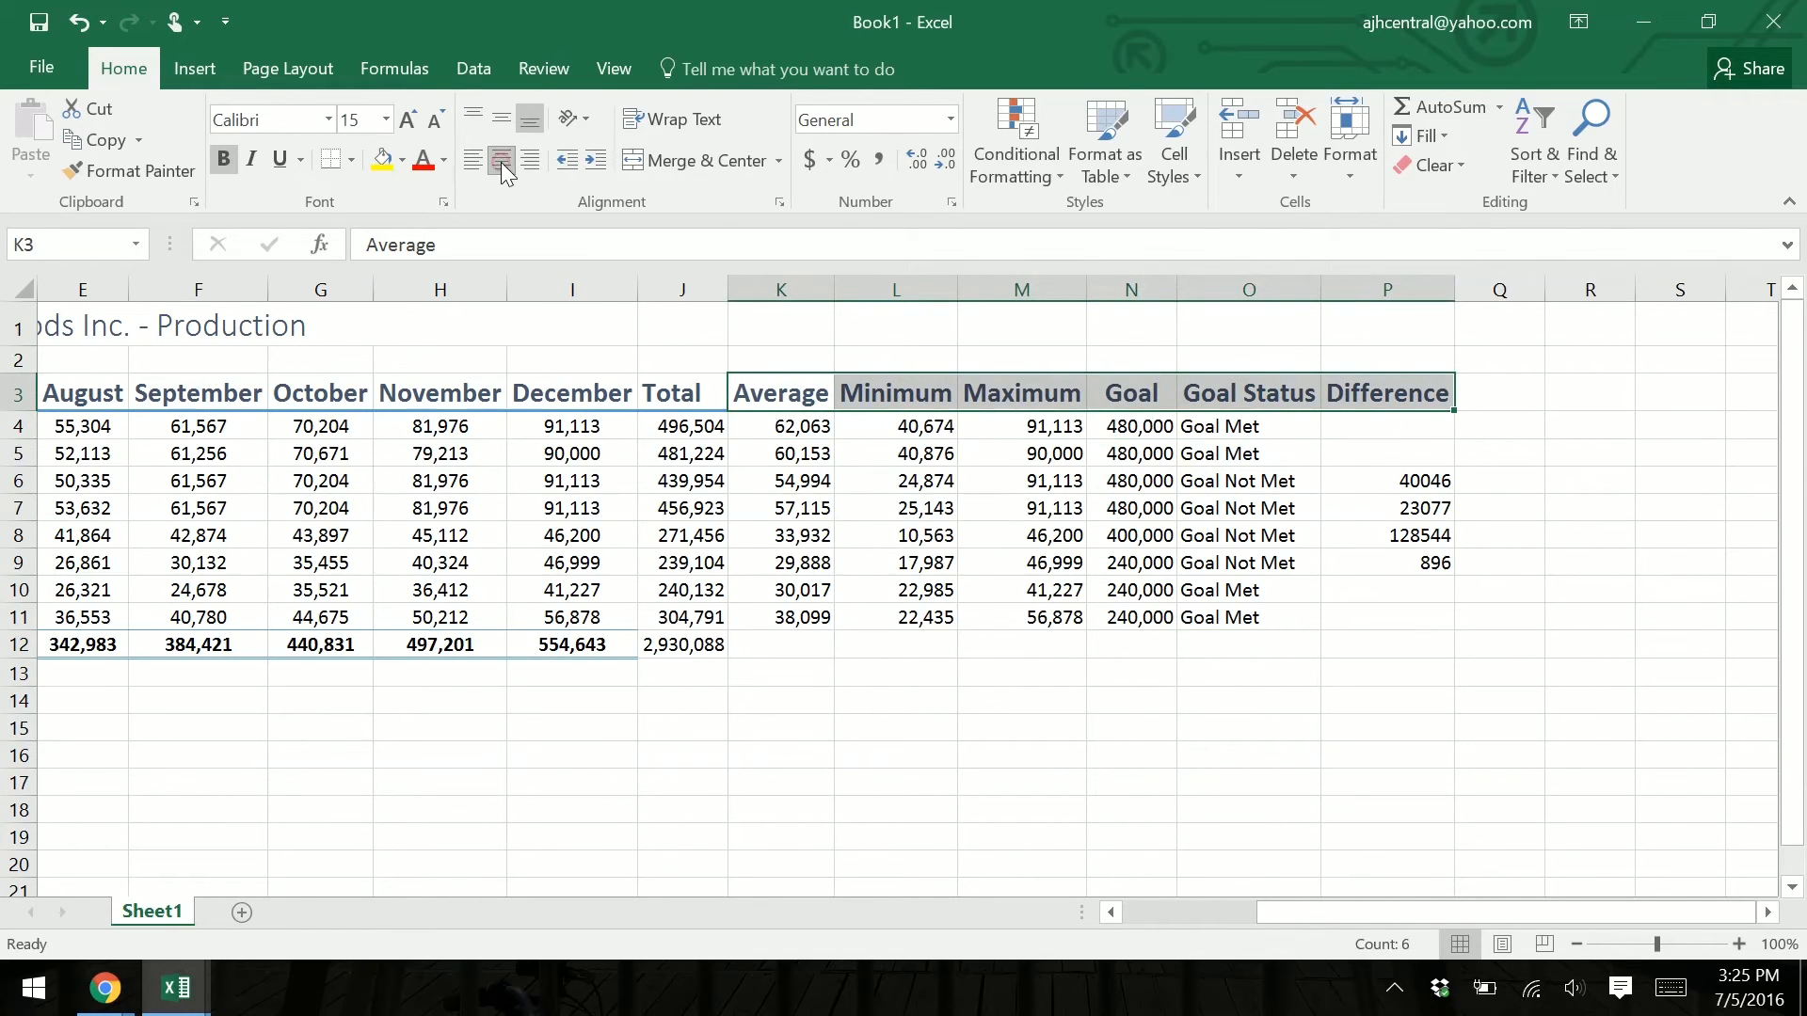
click(1374, 721)
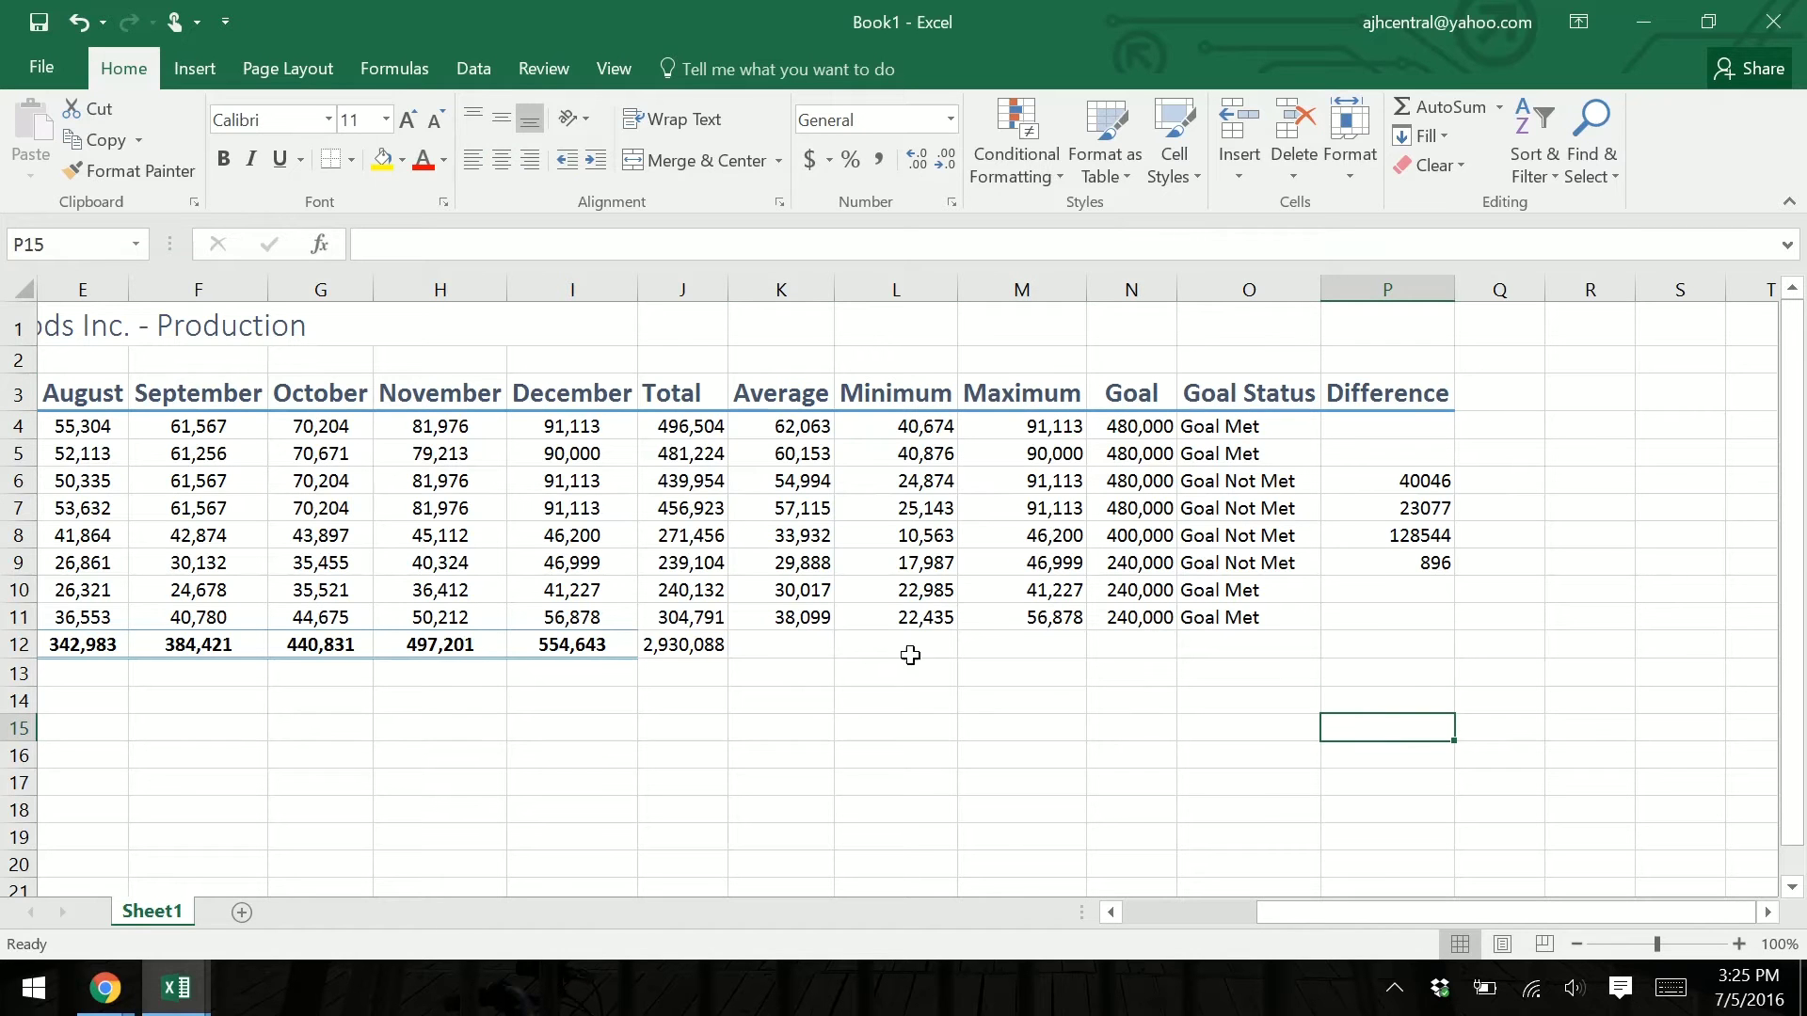
Step: Rename the worksheet Sheet1 as "Production"
scroll(961, 690, right, 1)
scroll(960, 690, left, 4)
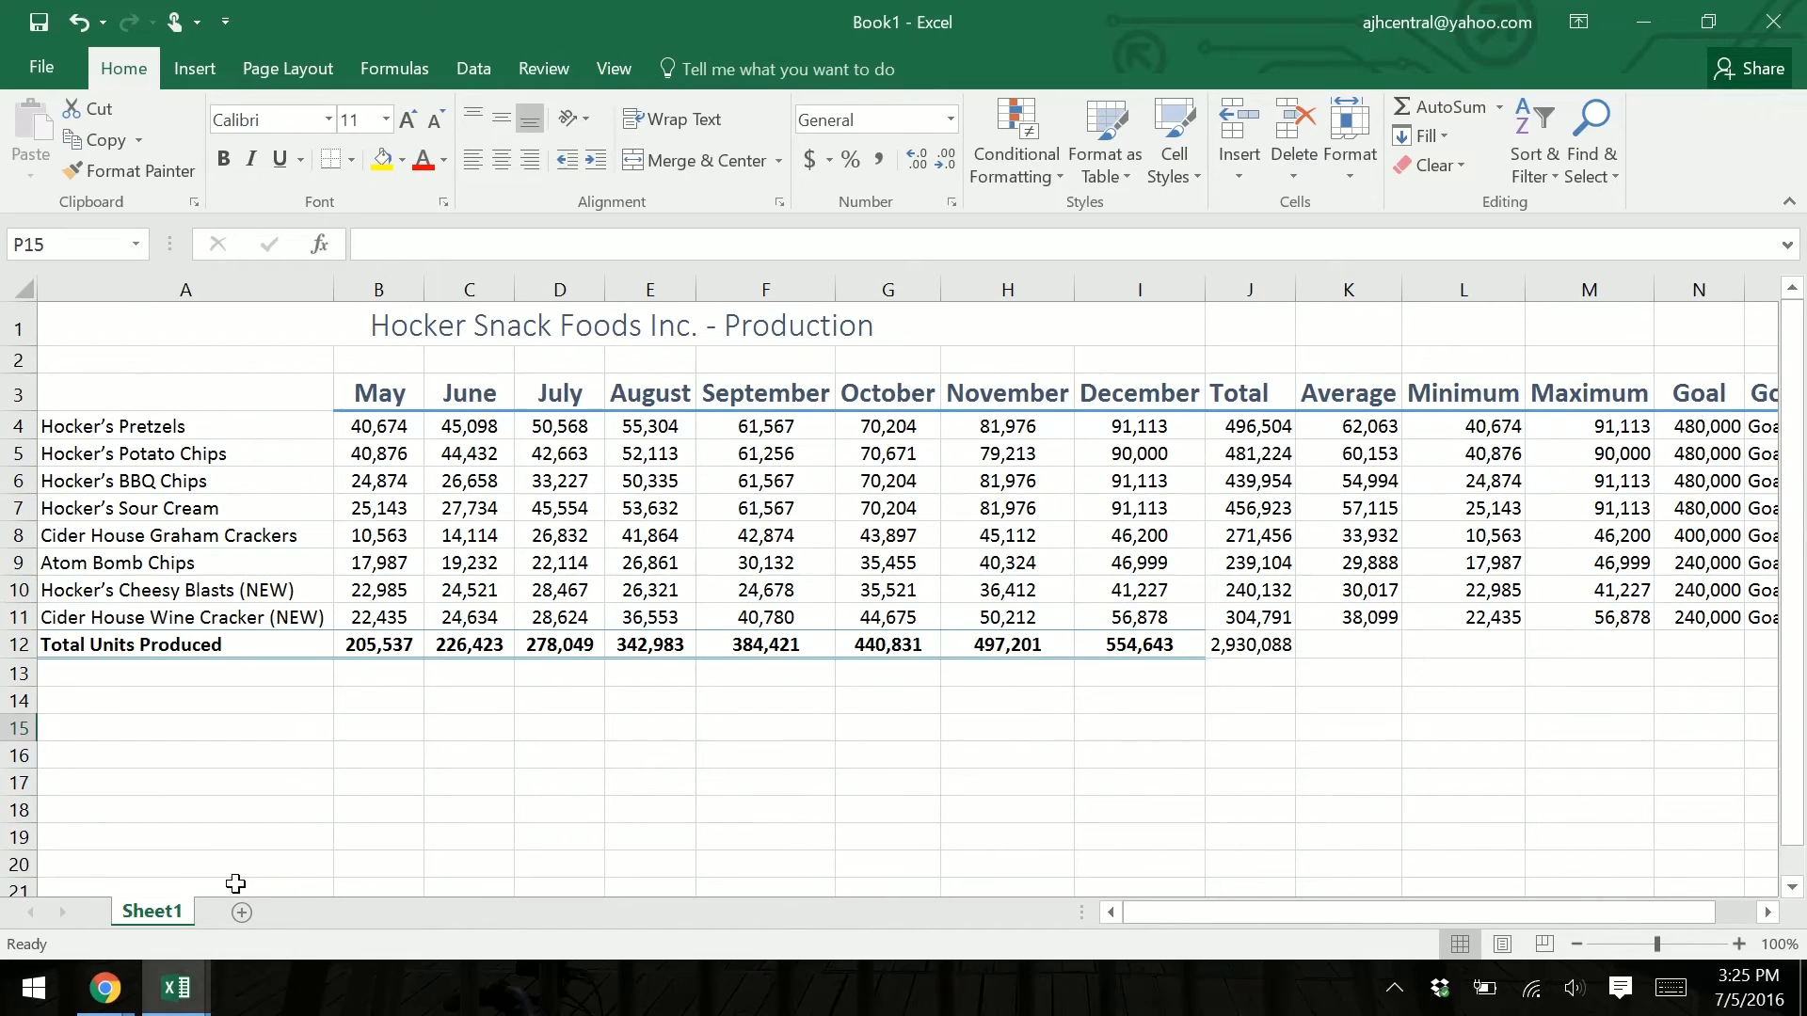
double_click(166, 913)
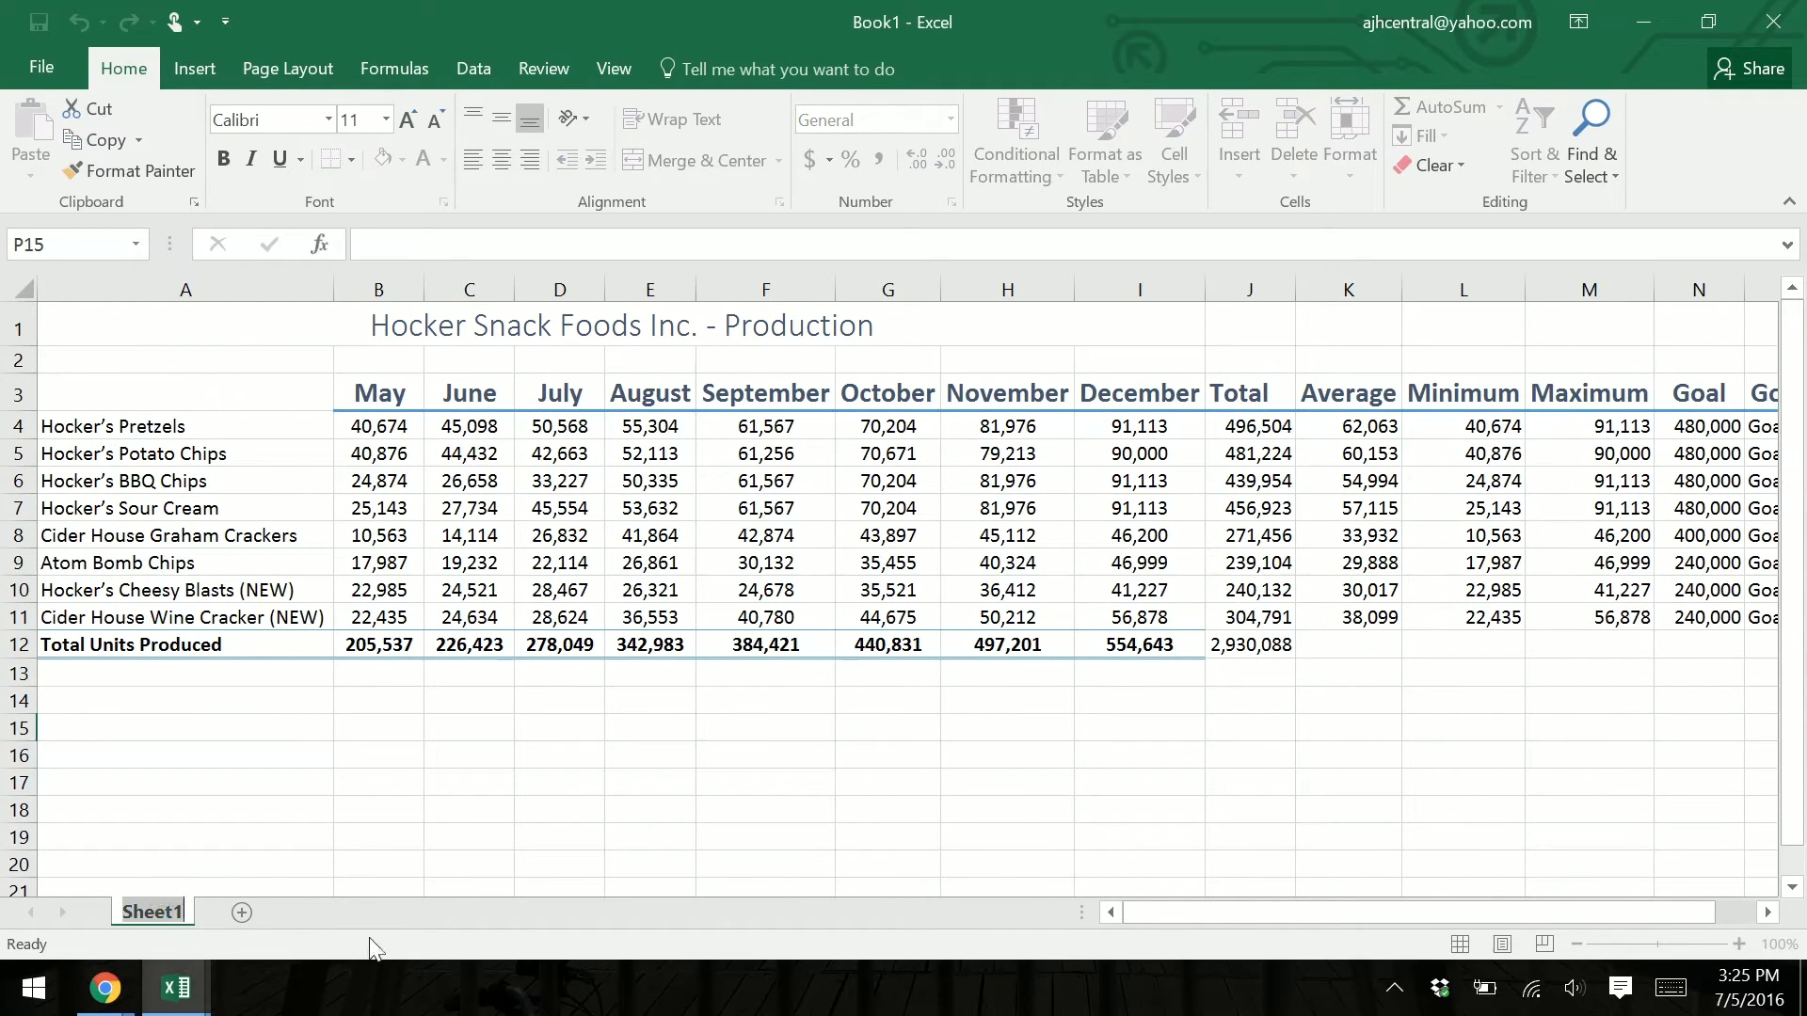
key(BackSpace)
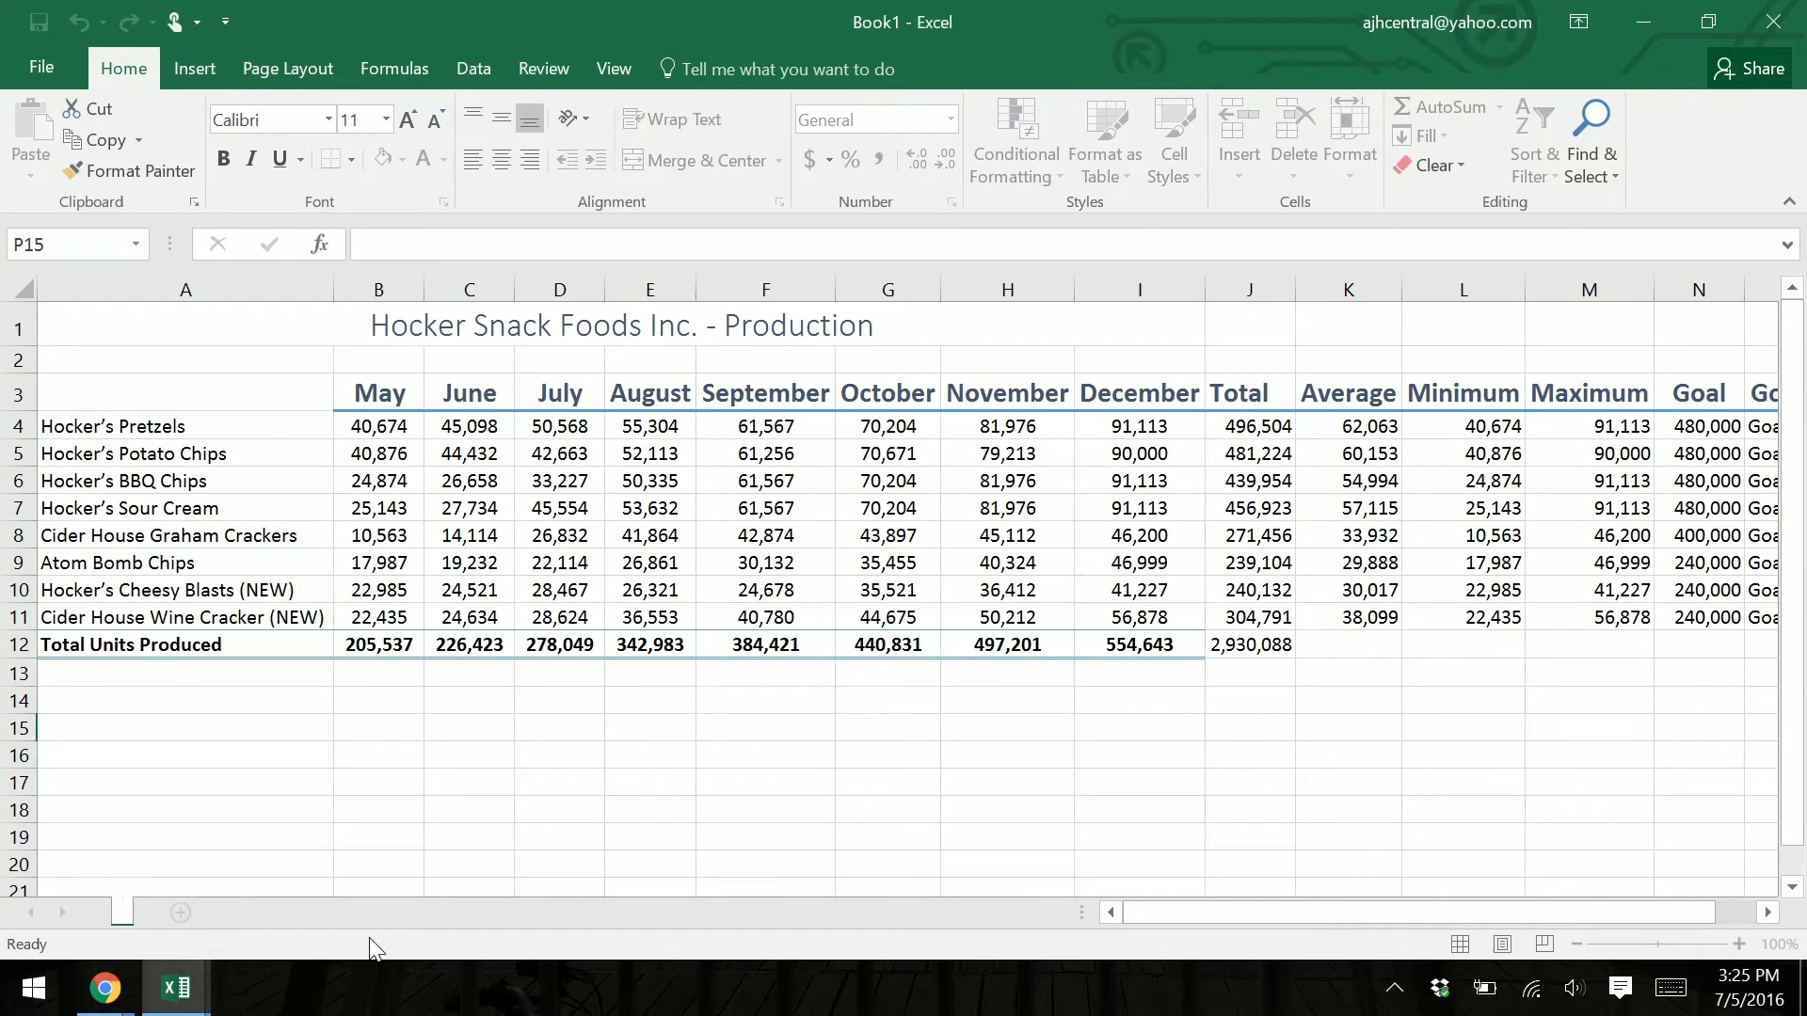
text(Production)
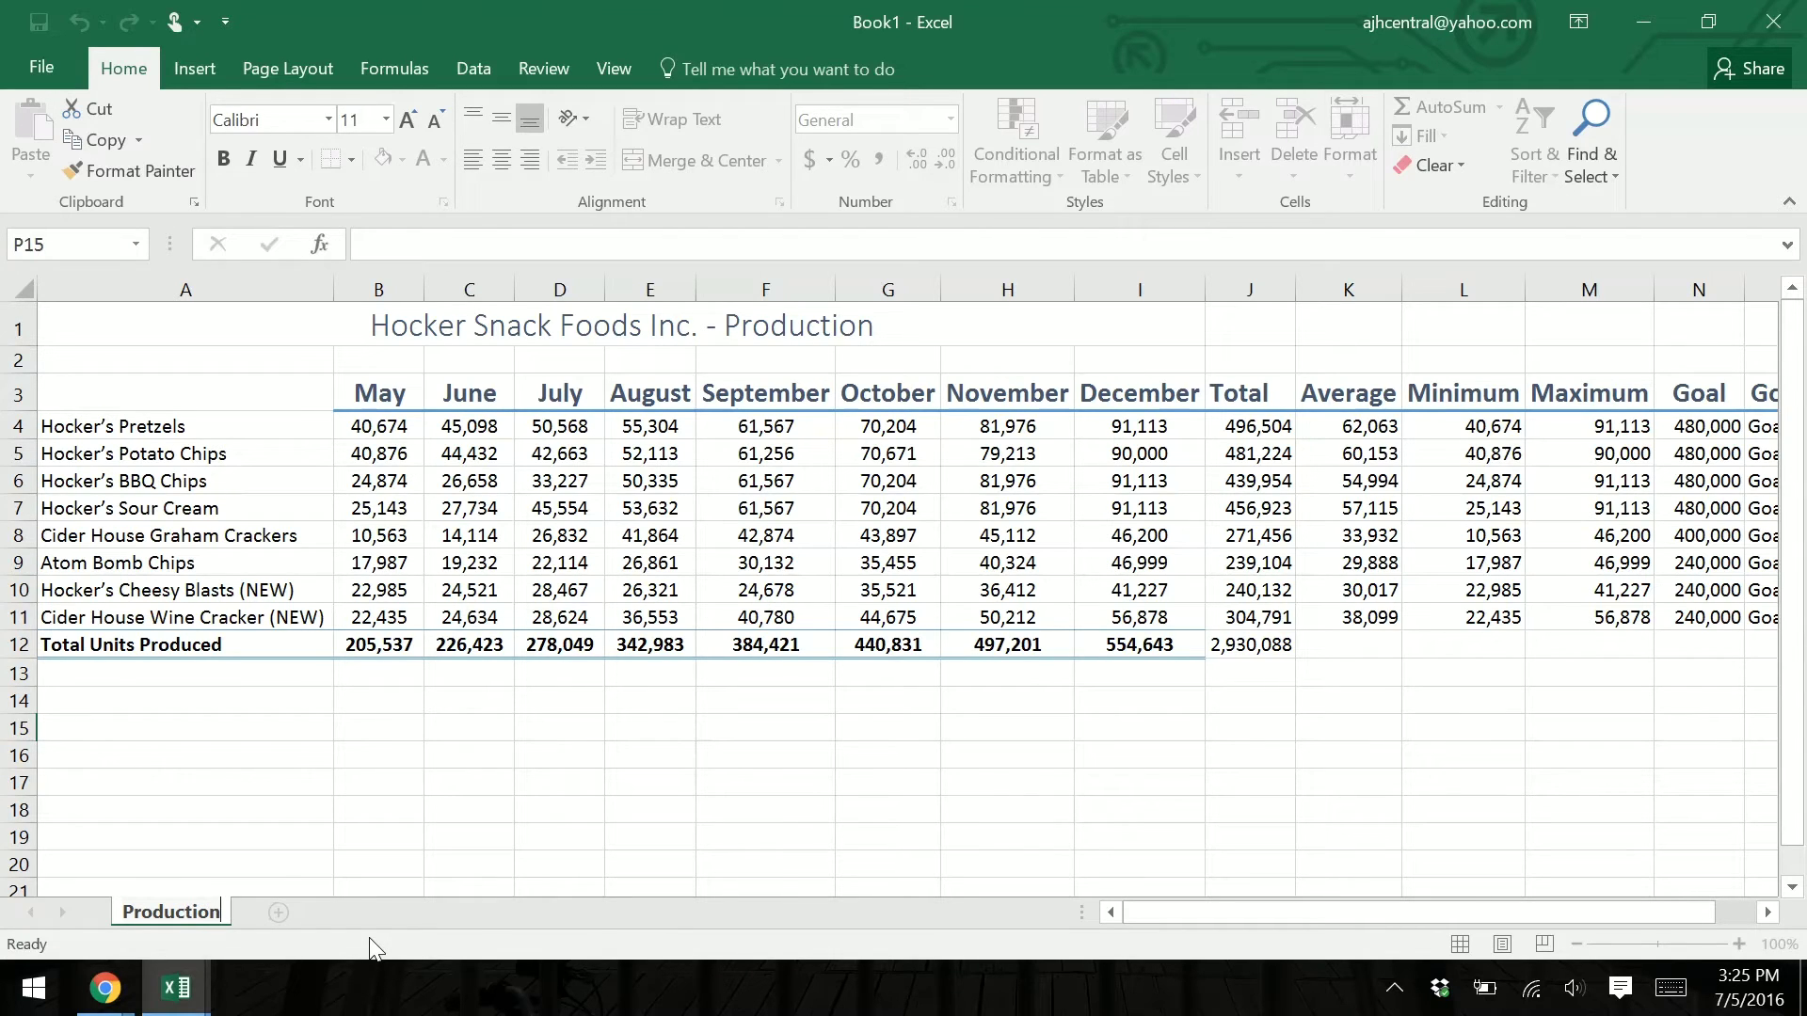
key(Return)
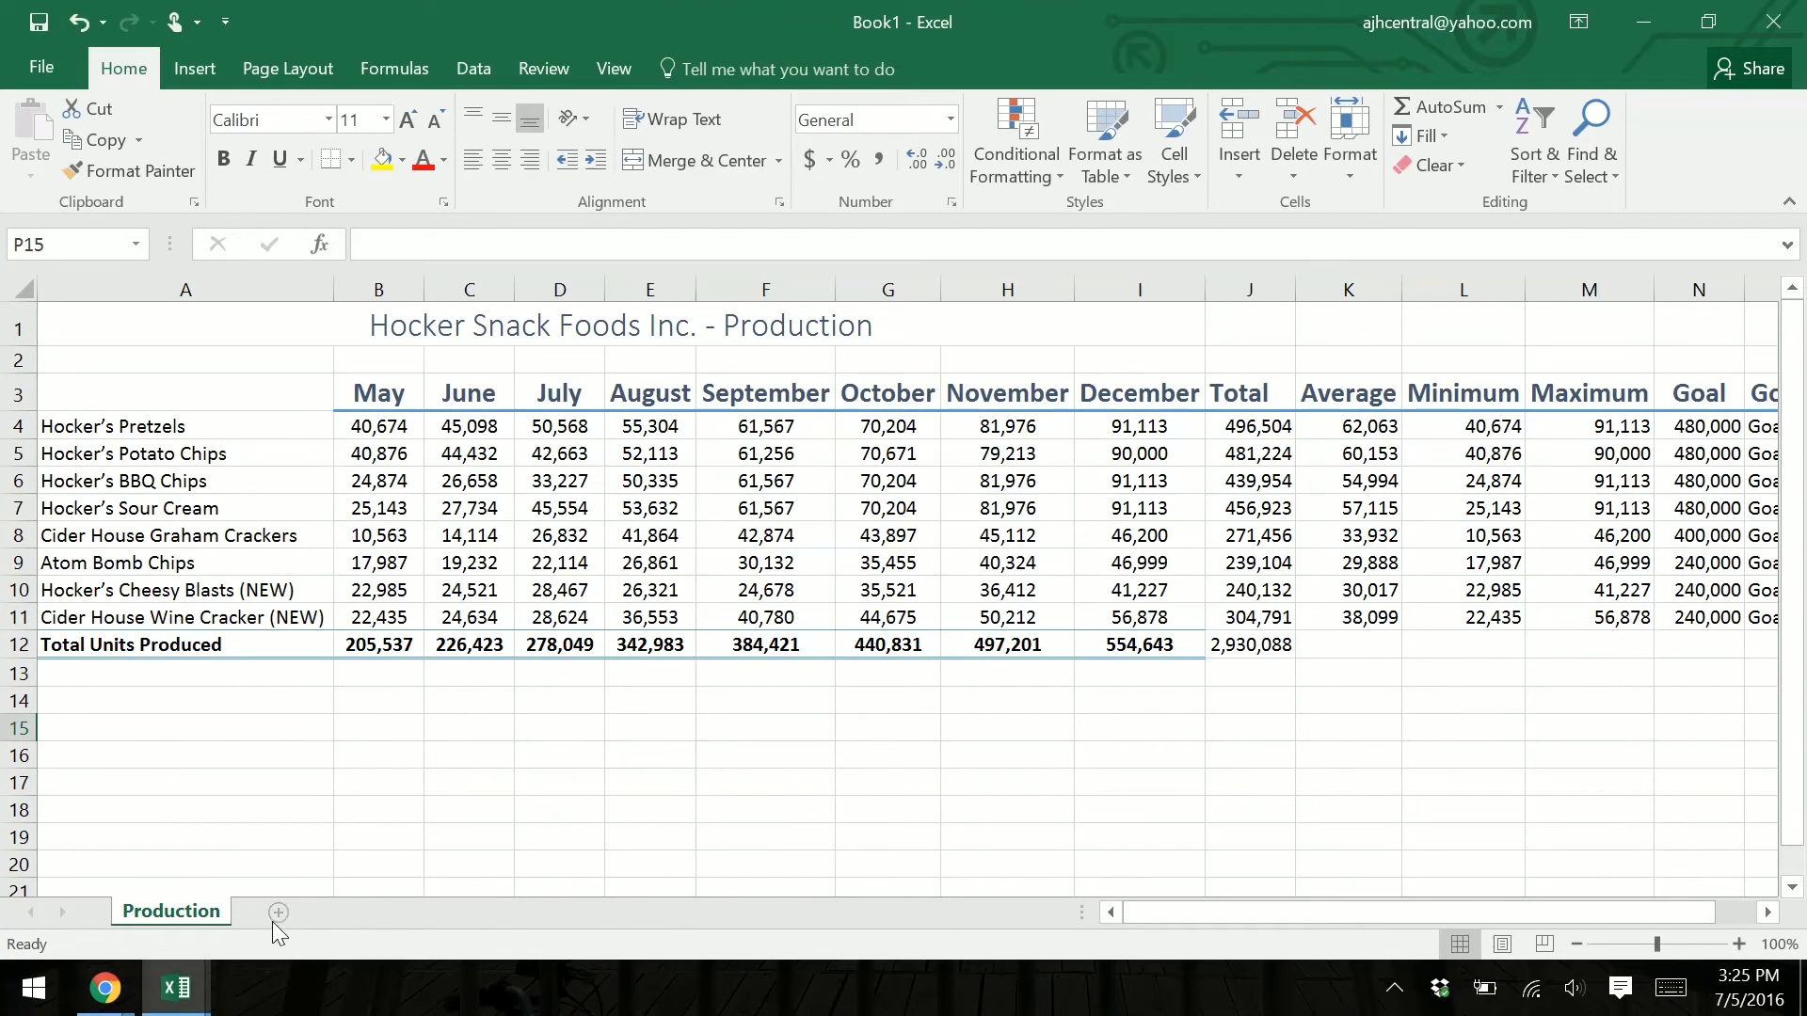
Step: Give the Production sheet tab a light blue theme color
right_click(201, 911)
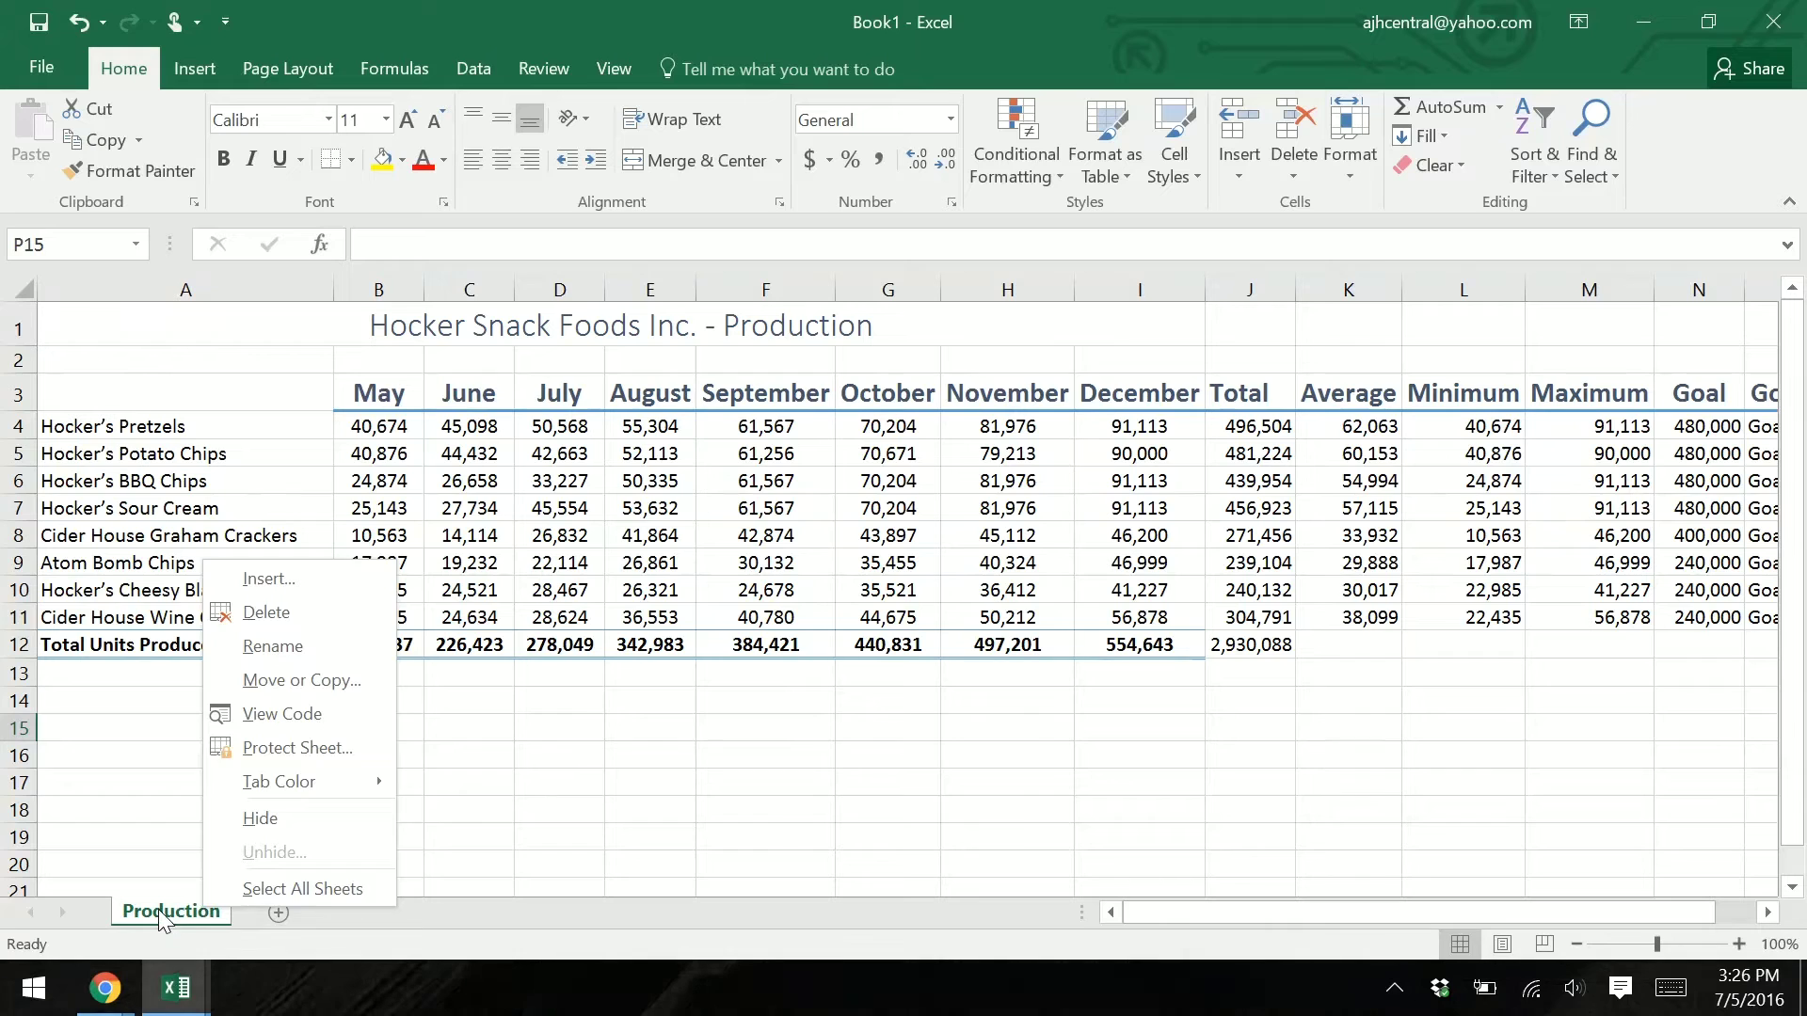
right_click(160, 913)
right_click(160, 913)
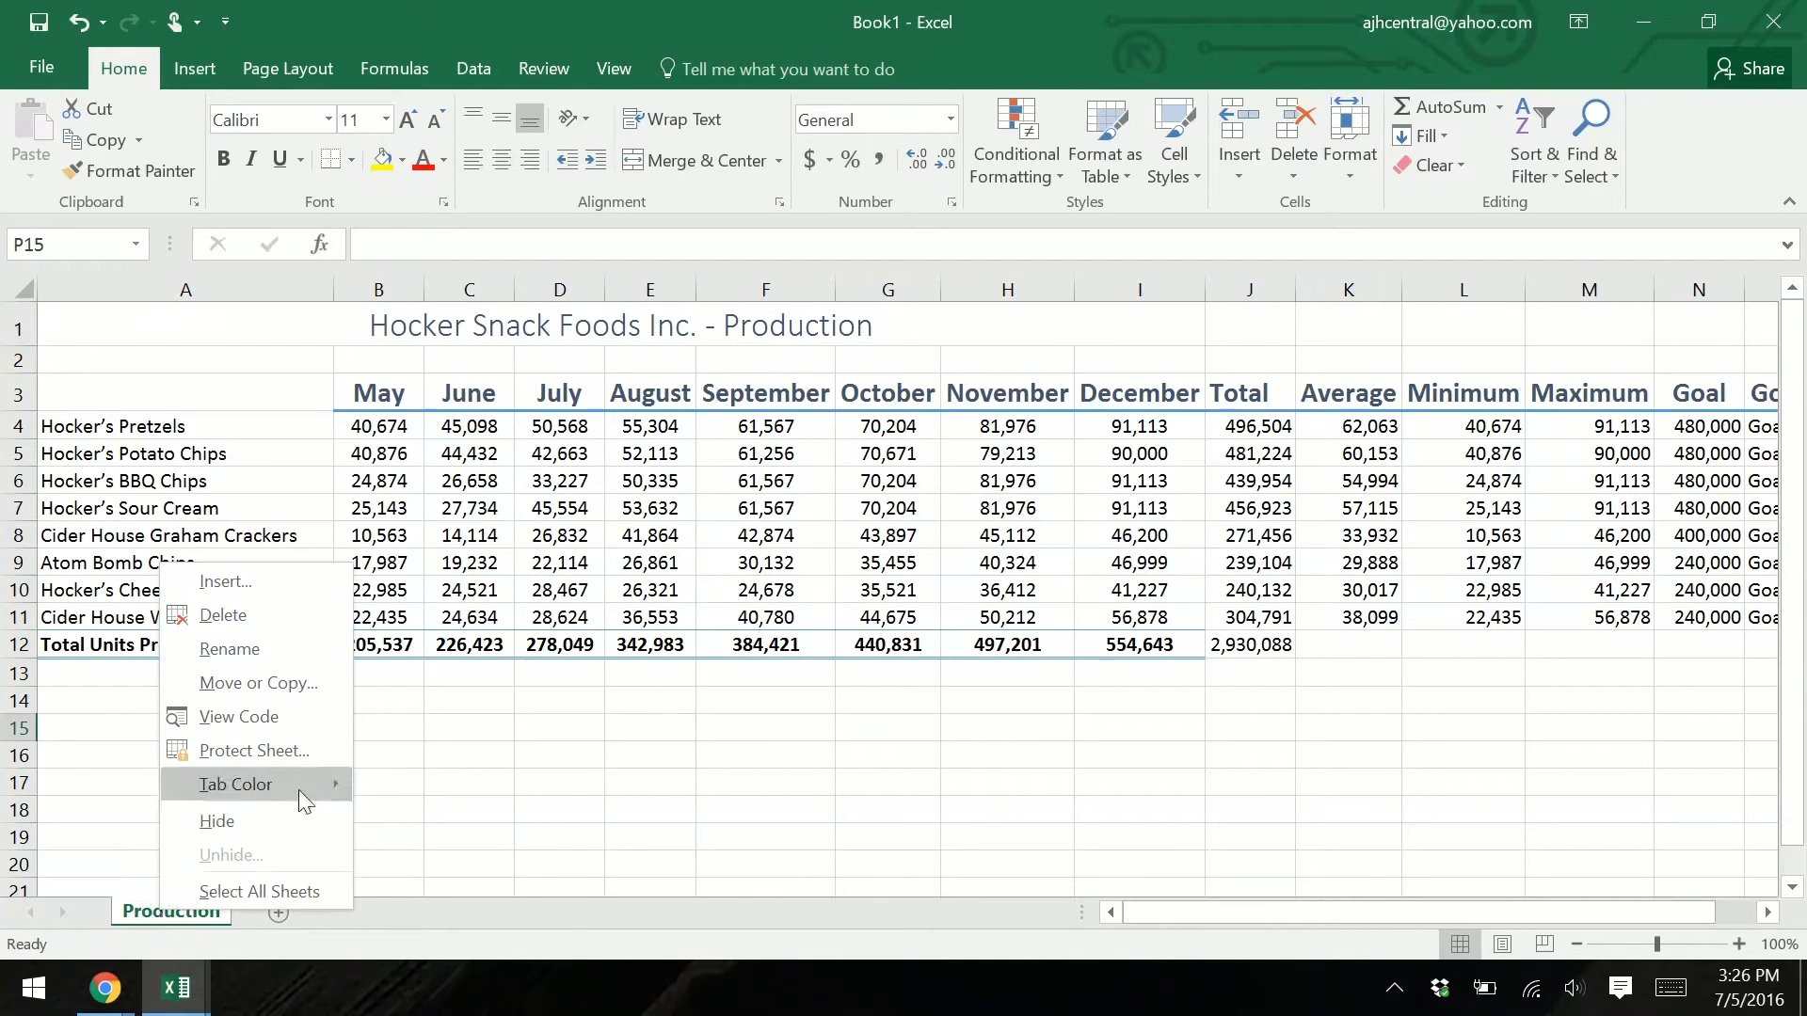
mouse_move(298, 789)
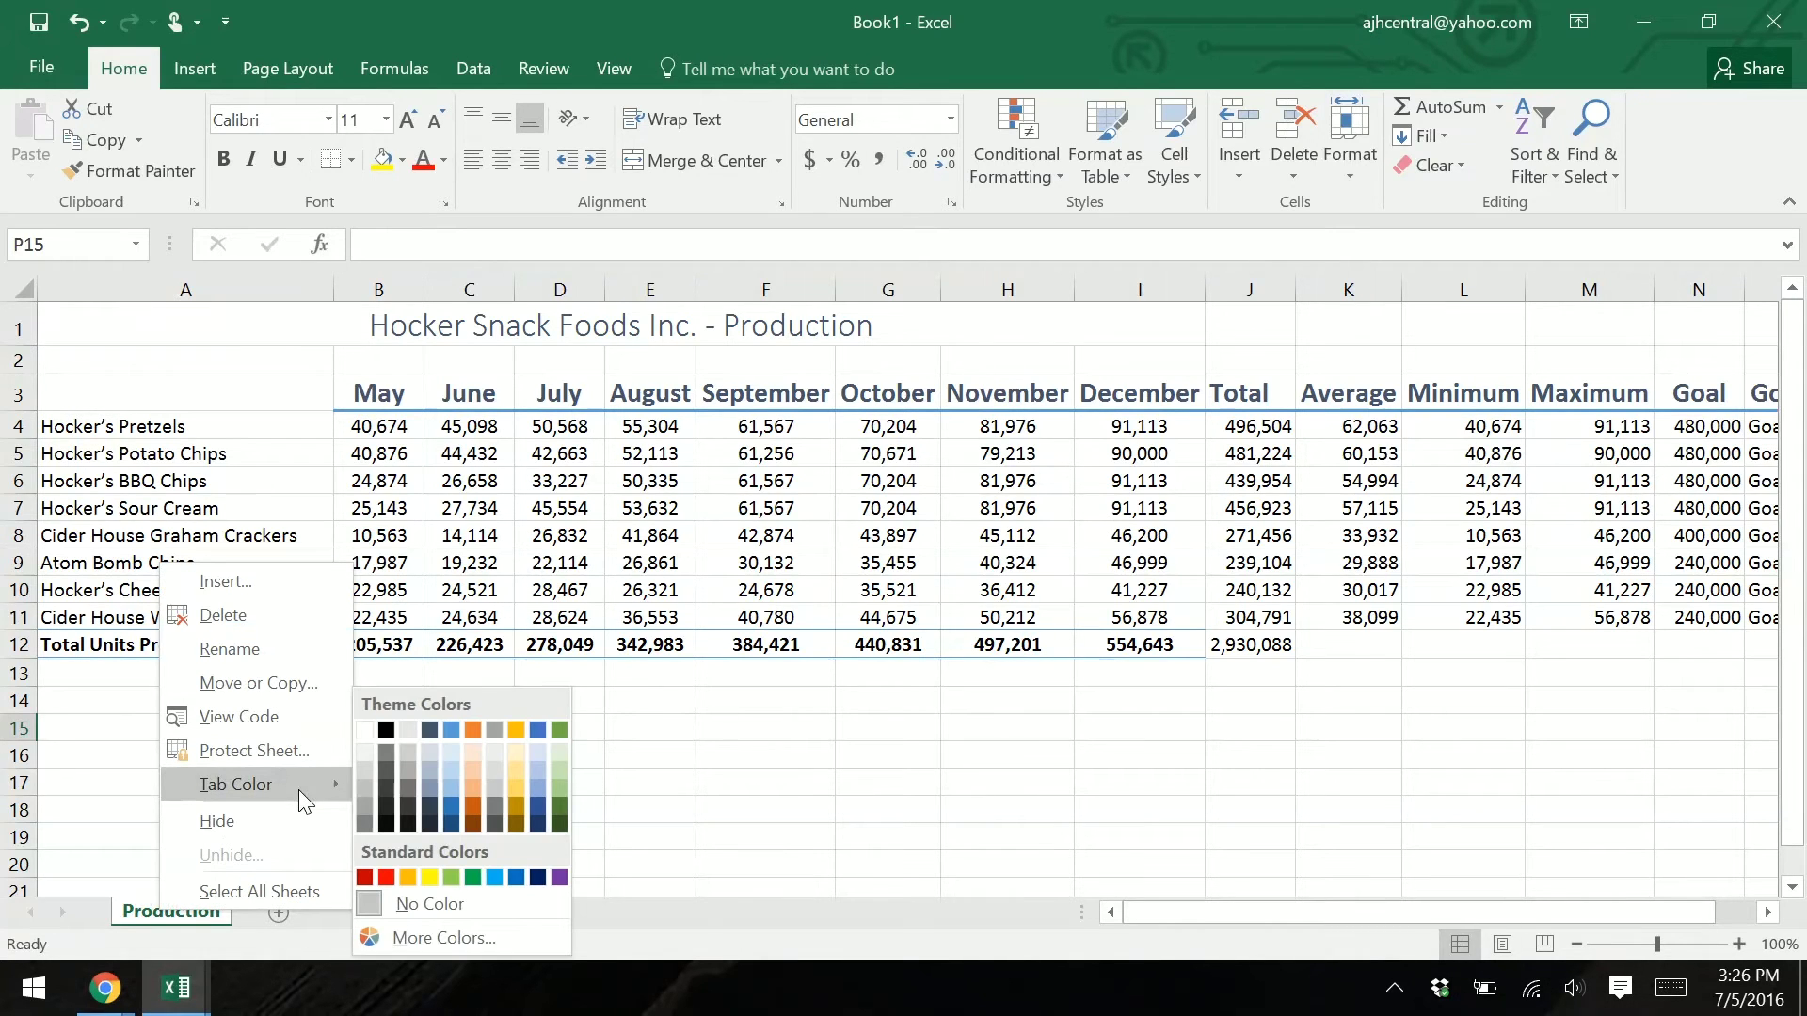
click(537, 773)
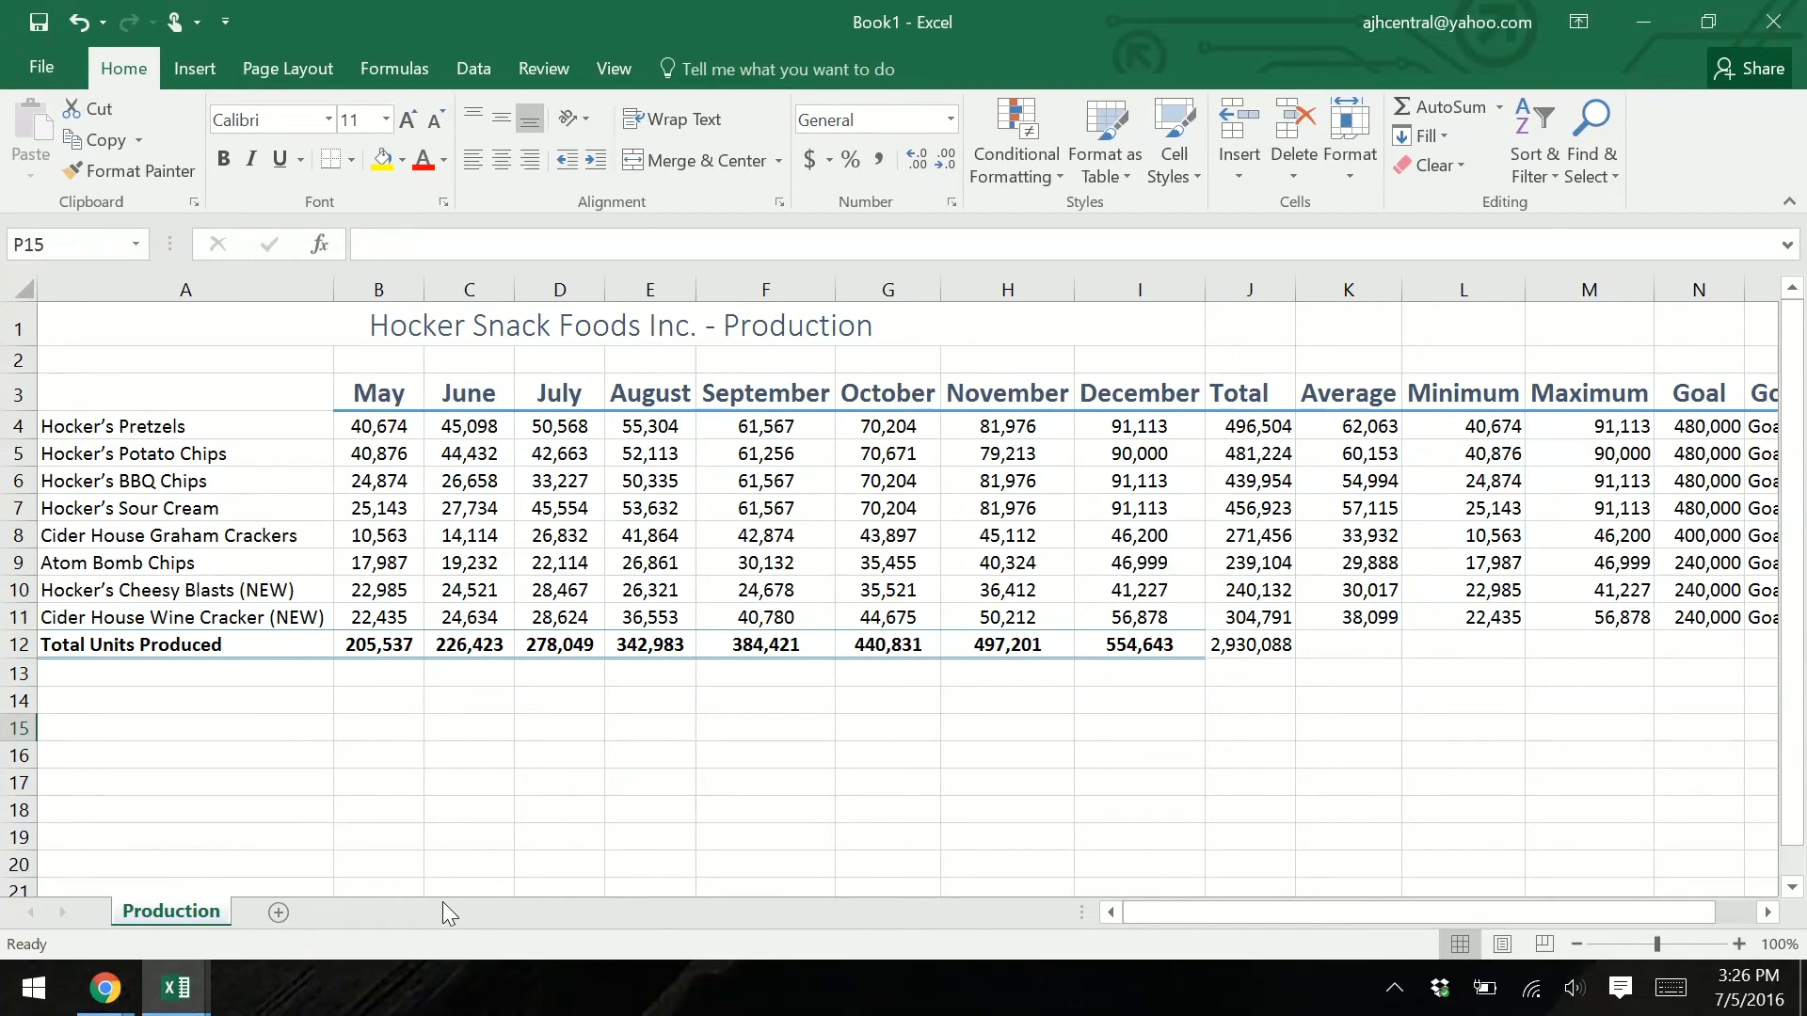
Step: Add a new worksheet after Production and name it "Distribution"
click(277, 915)
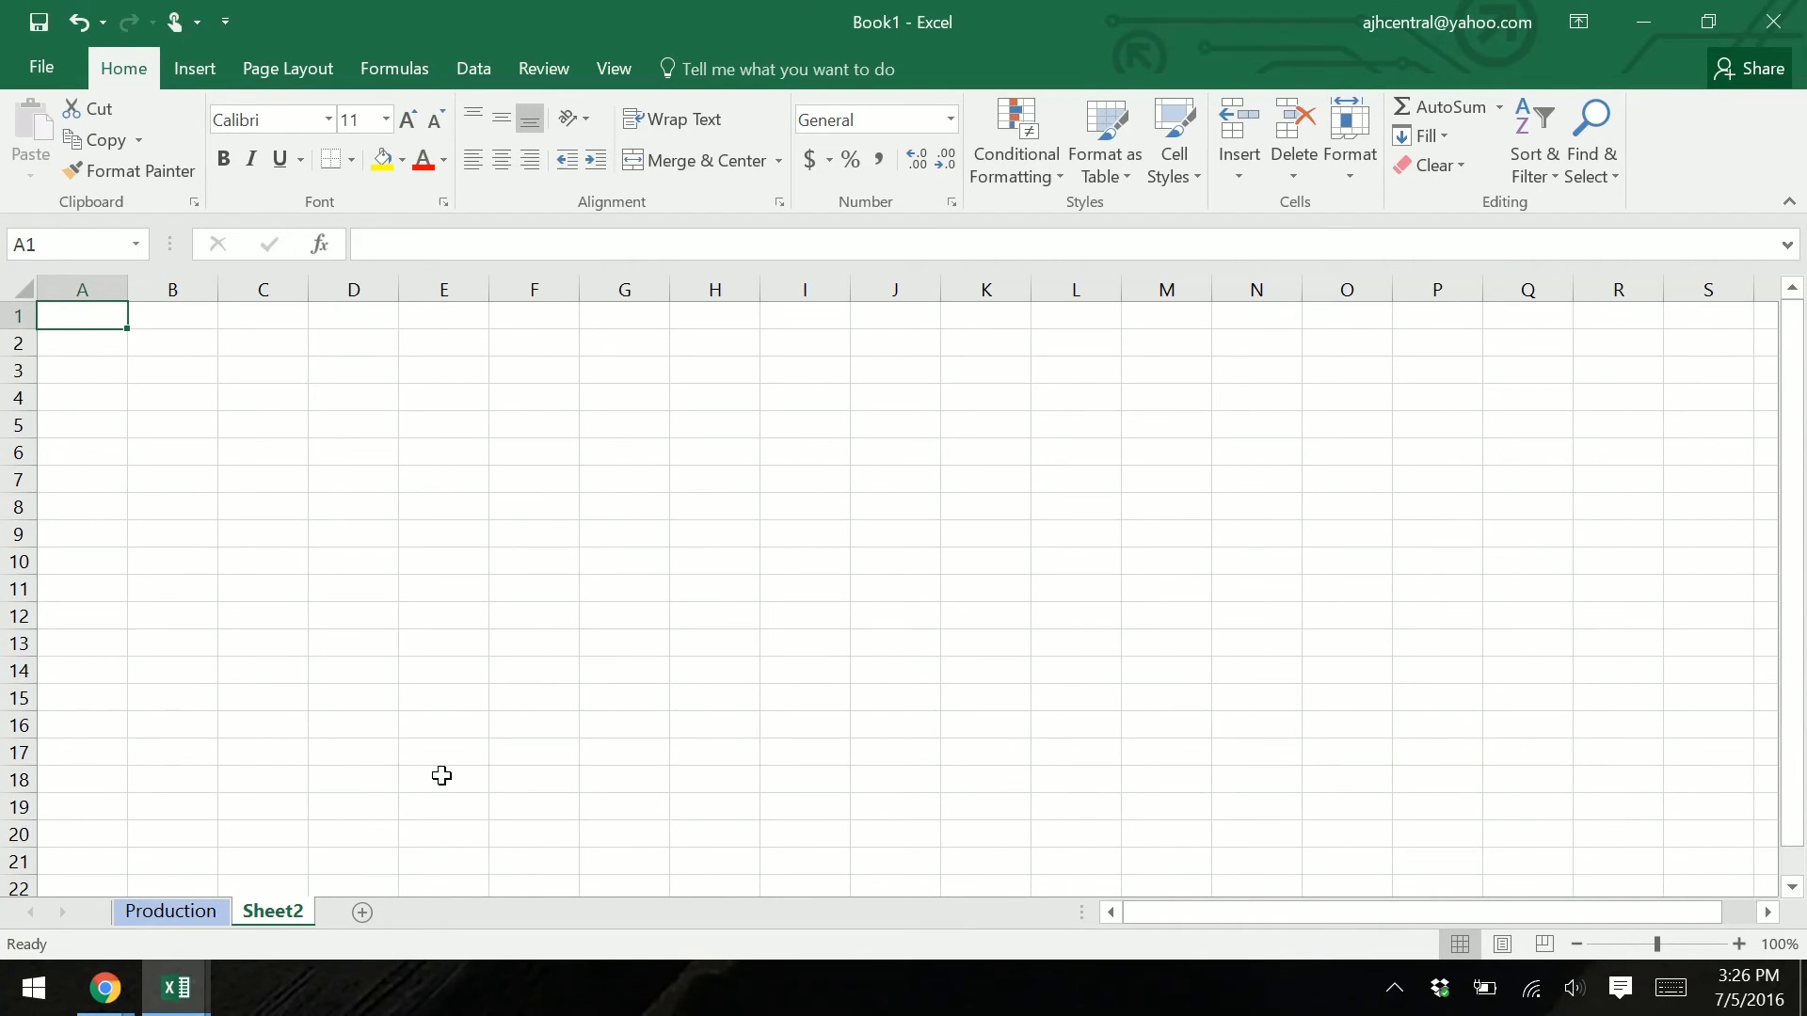
double_click(273, 913)
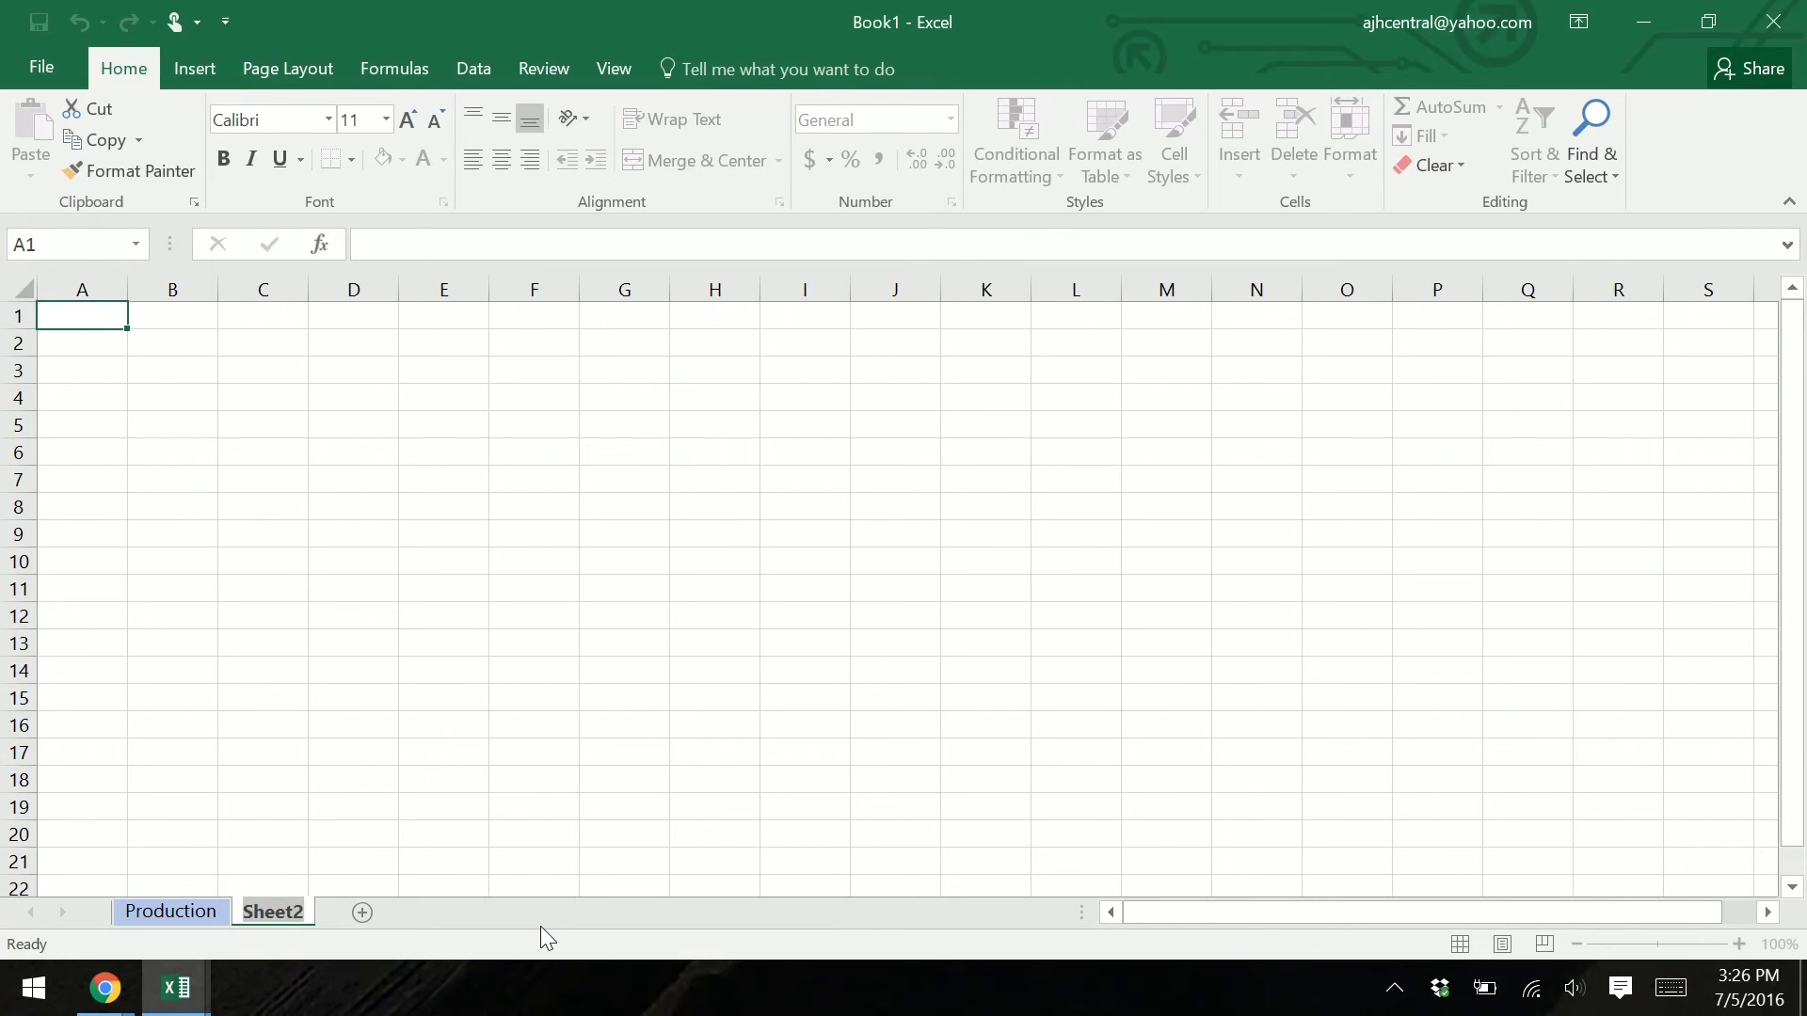
text(Distribution)
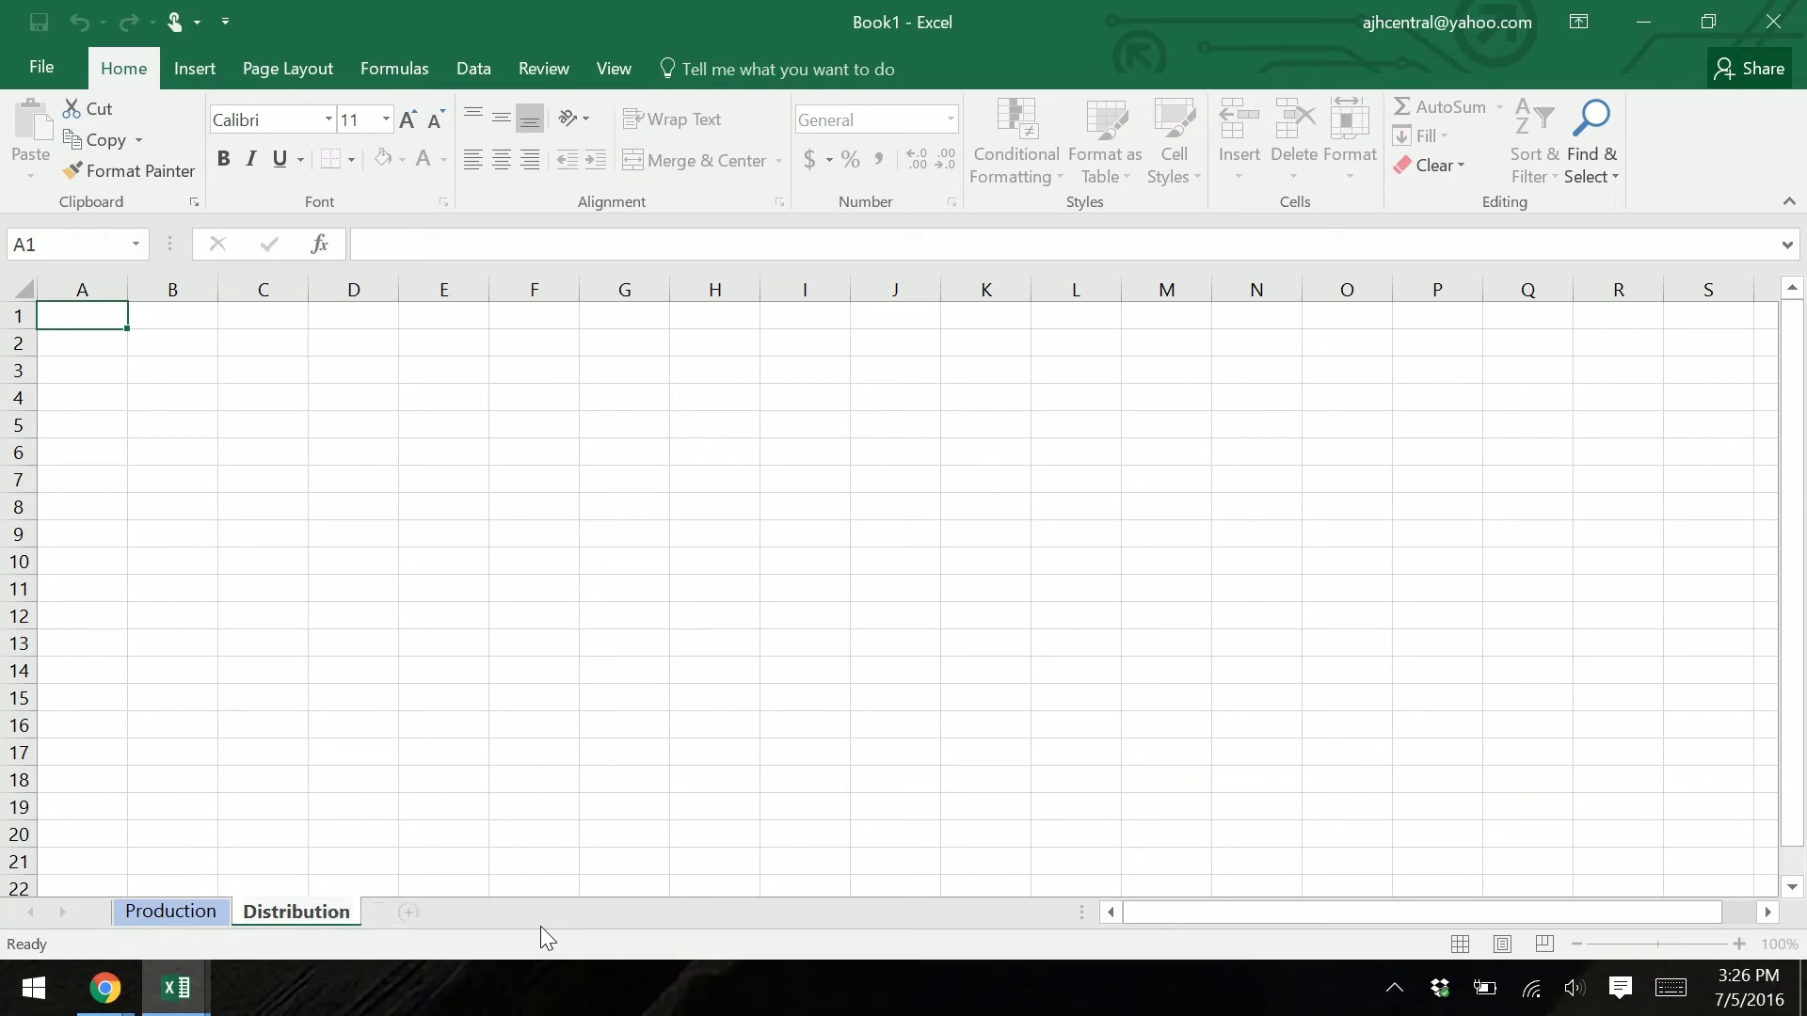
key(Return)
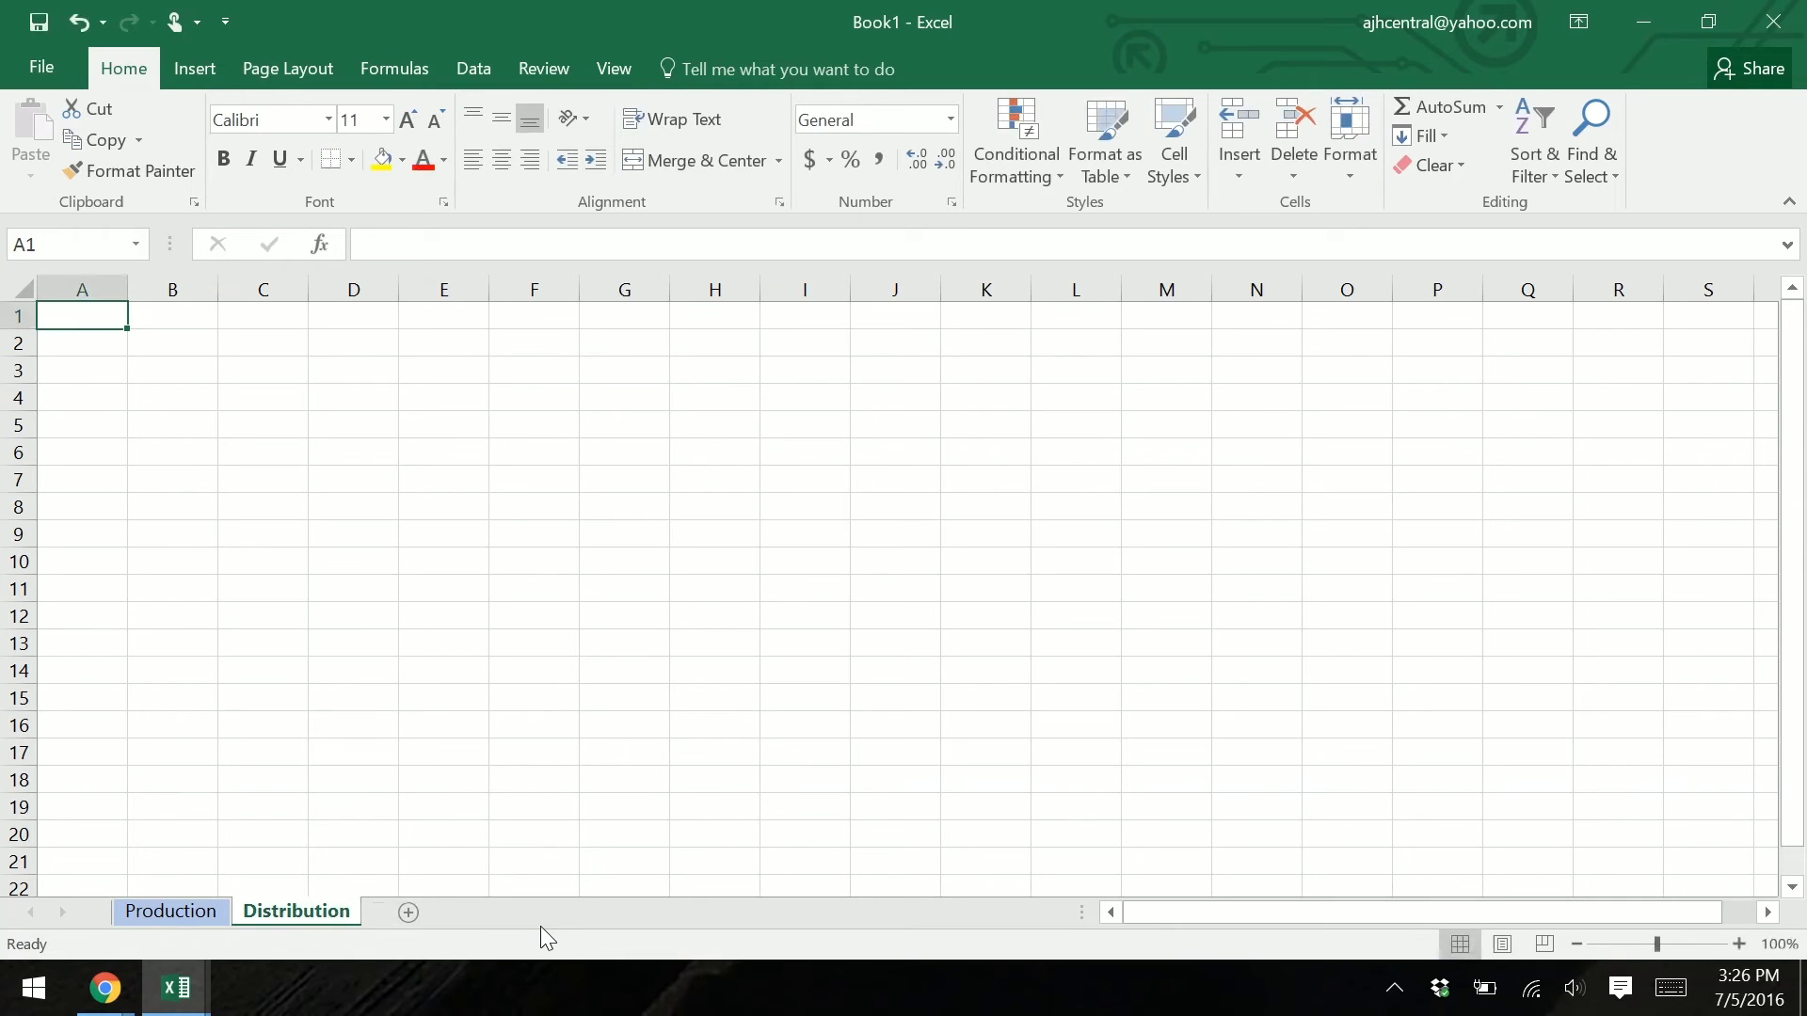
Step: Give the Distribution sheet tab a light orange theme color
right_click(356, 918)
mouse_move(507, 781)
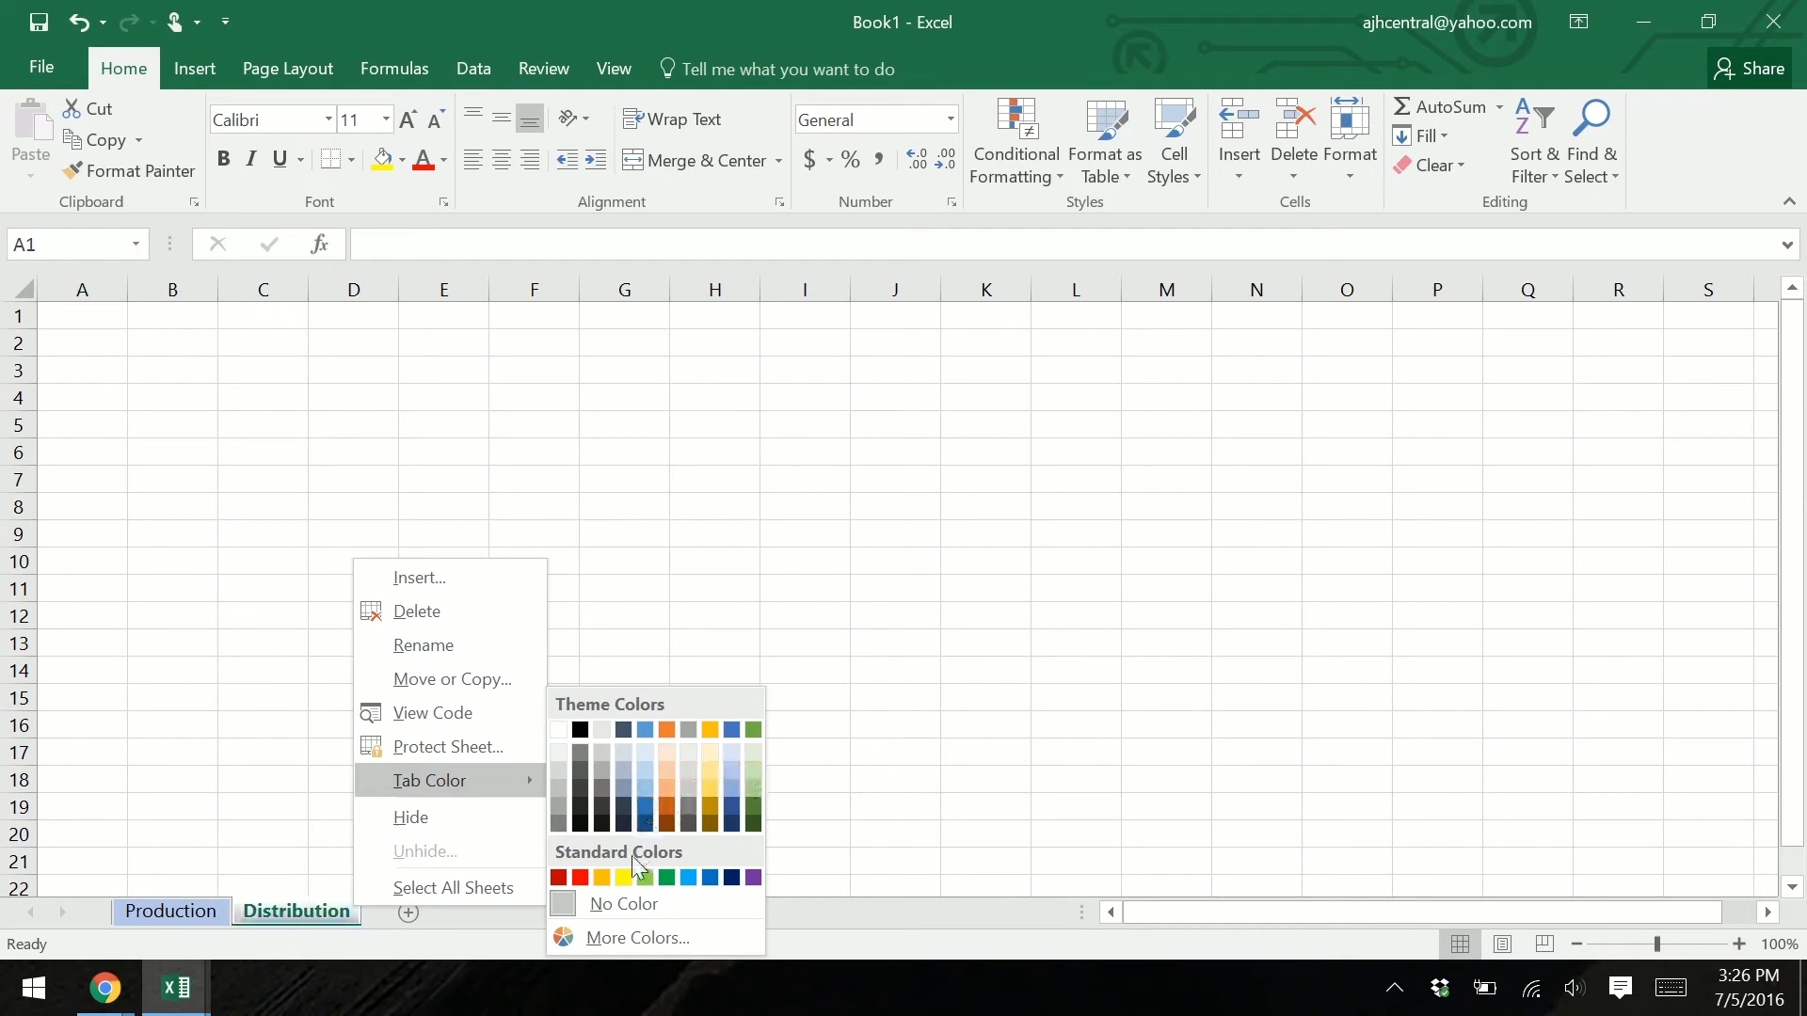
click(668, 789)
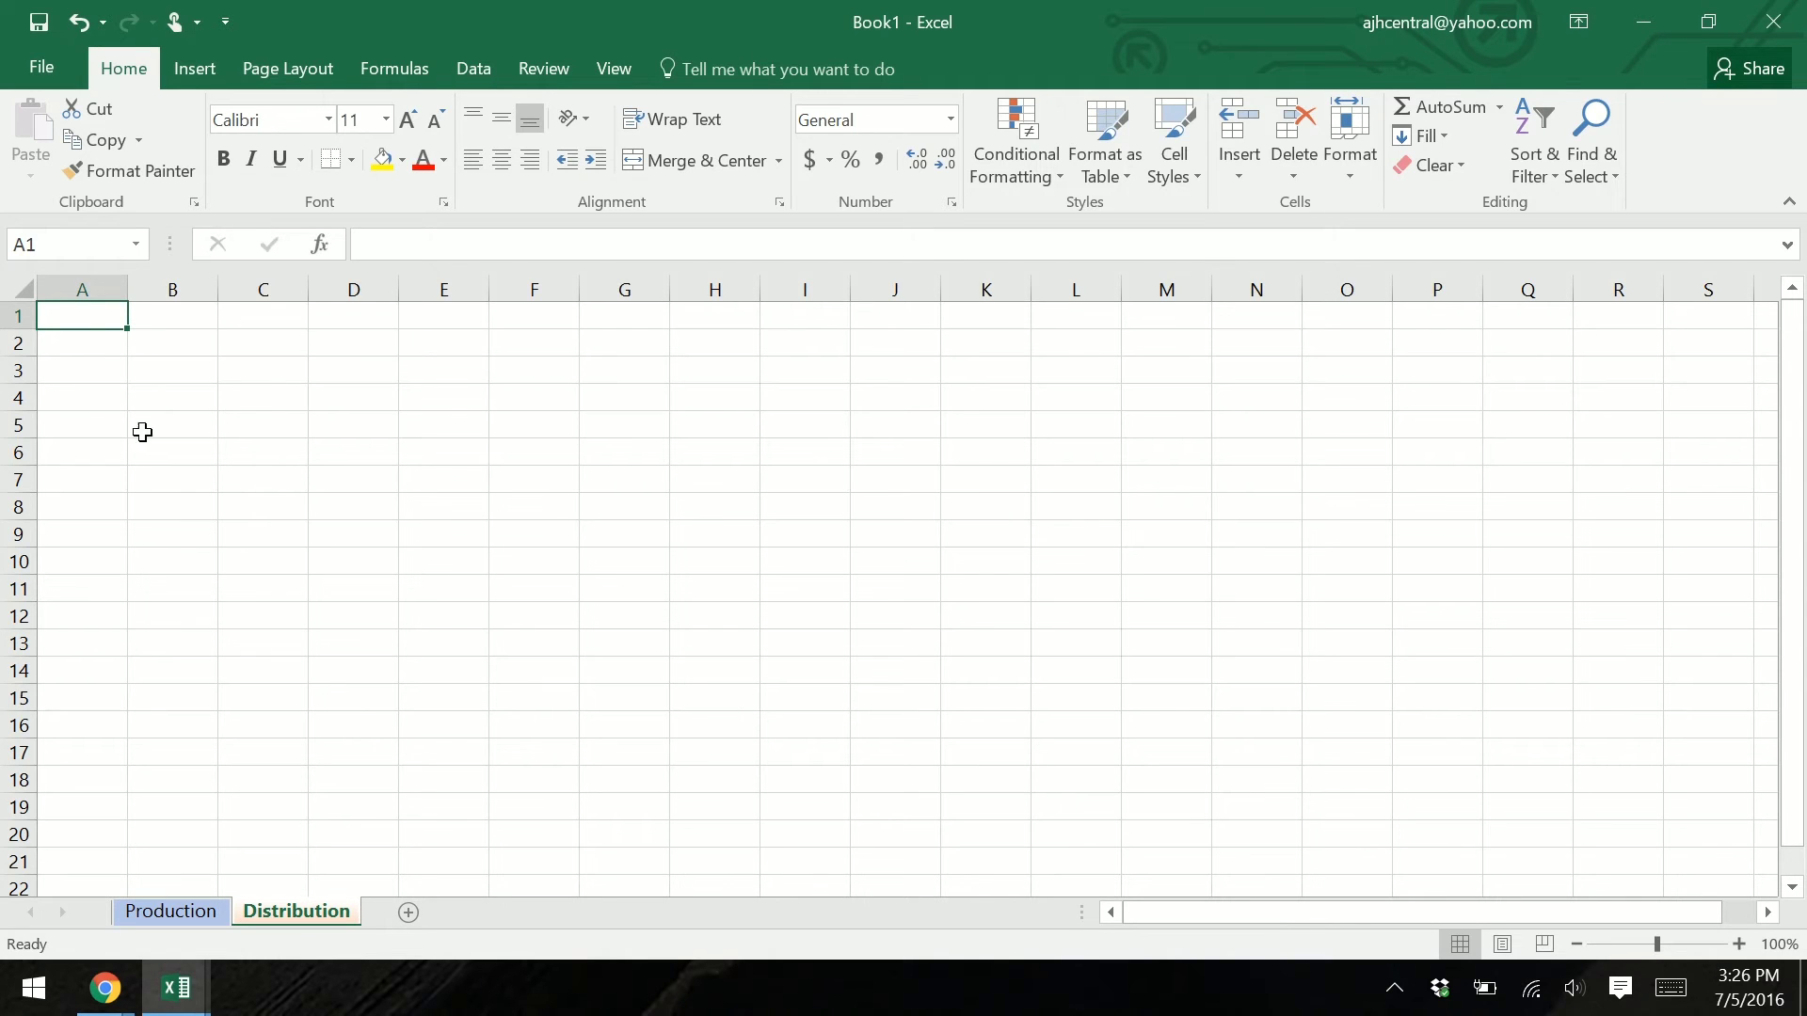
Step: Add the title "Hocker Snack Foods Inc. - Distribution", merged and centered across A1:F1 in Calibri Light 18
drag(84, 312, 499, 314)
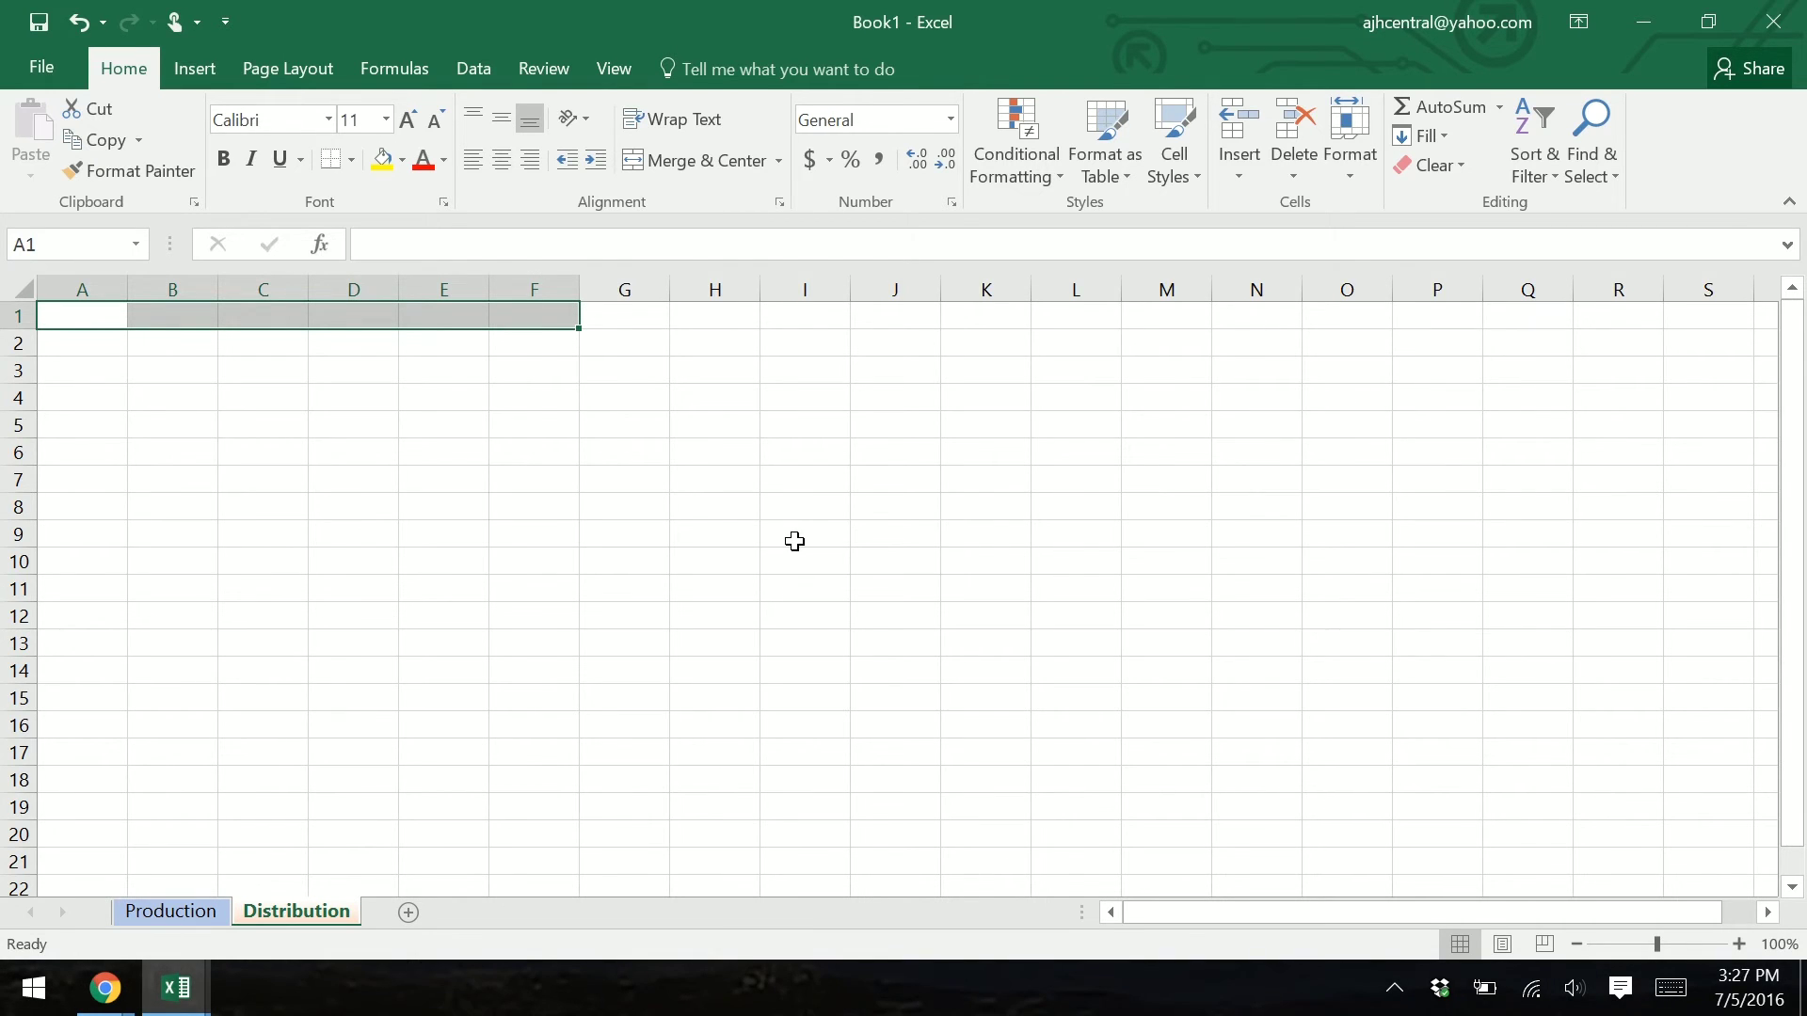
text(Hocker Snack Foods Inc. - Distribution)
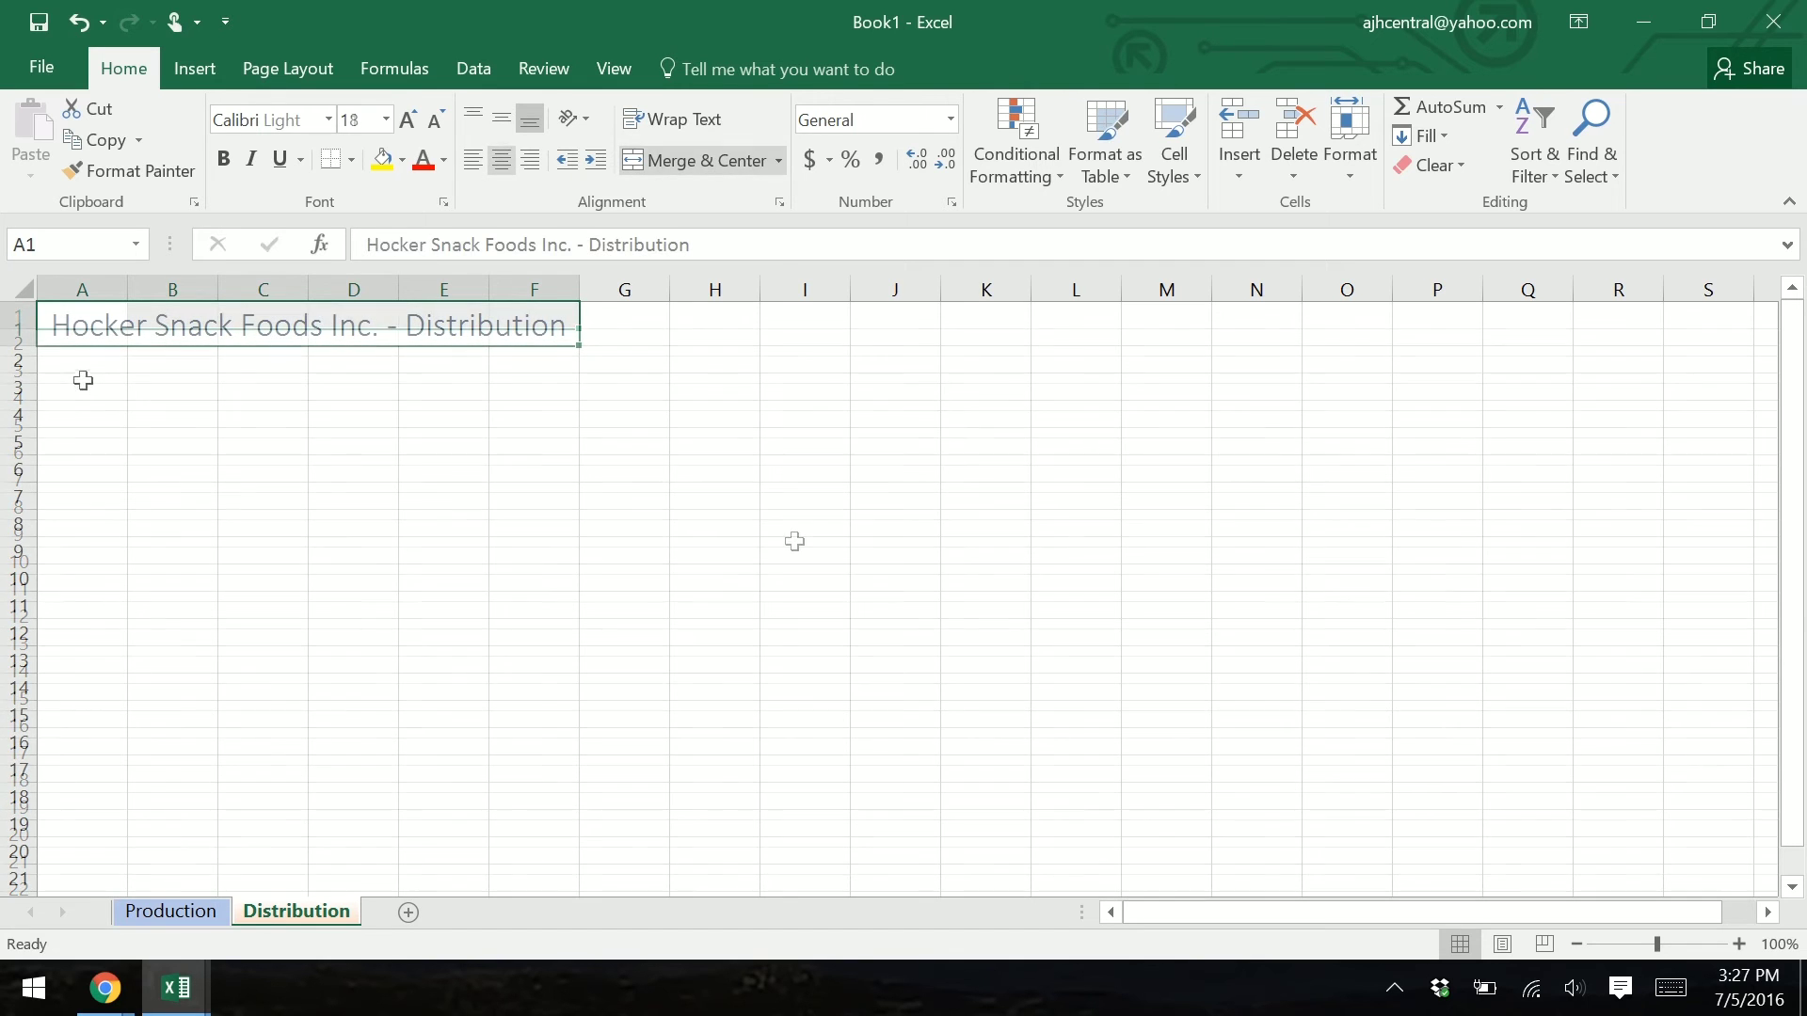
Step: List County, Cumberland, Dauphin, York, Adams, Juniata, Centre, Cambria, Columbia, Montour, Luzern, Montgomery, Philadelphia and Baltimore down from A3, and fit column A
click(88, 387)
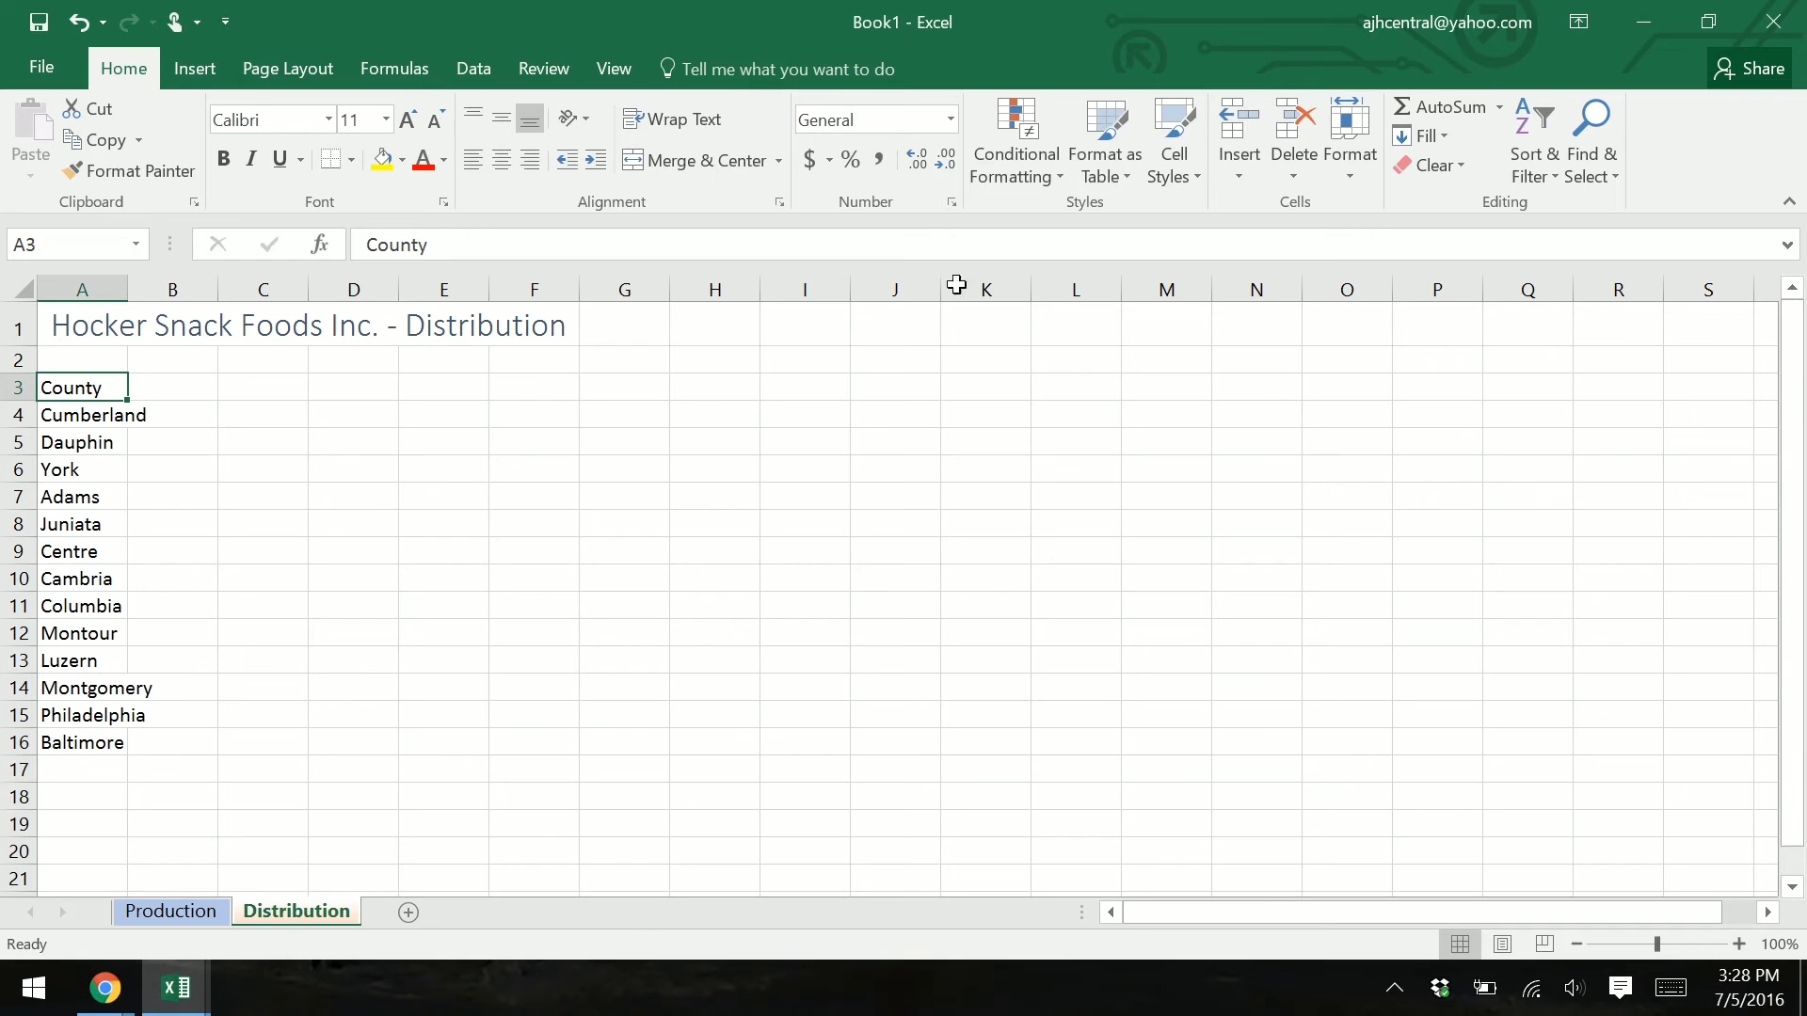
double_click(134, 292)
Step: Enter the heading "State" in B3 beside the County heading
click(212, 391)
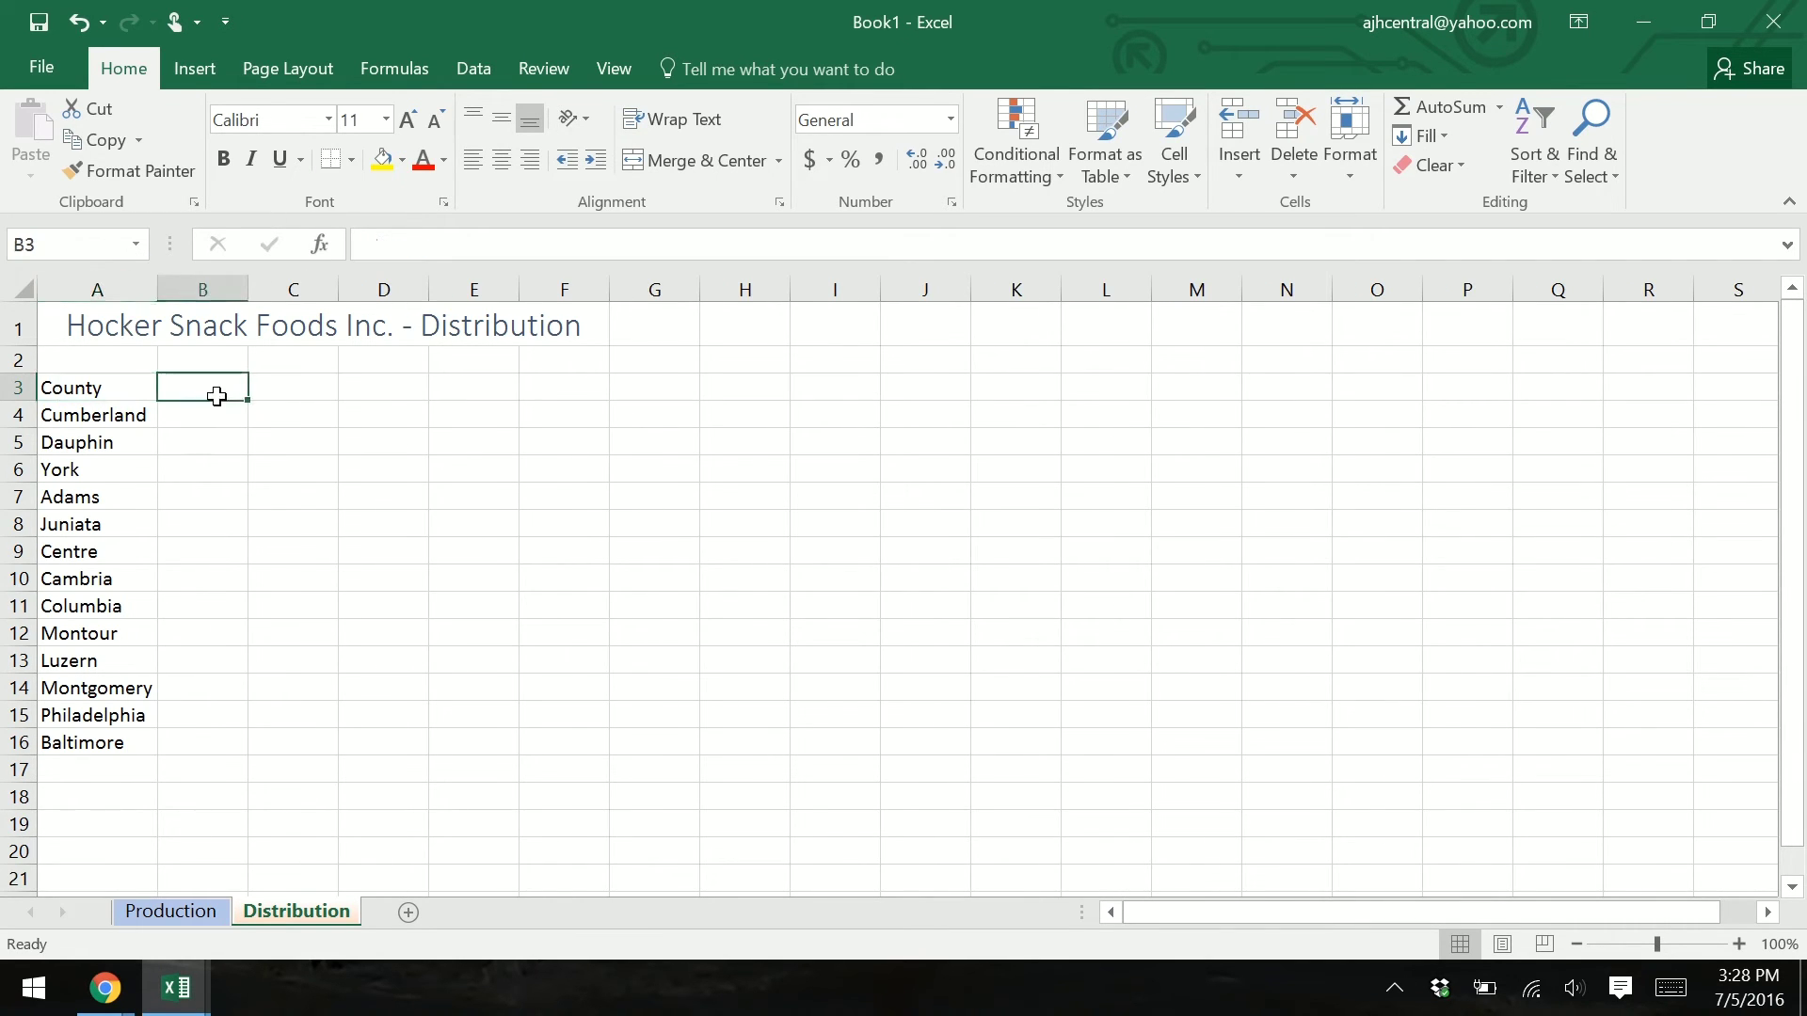
text(P)
text(tate)
key(Tab)
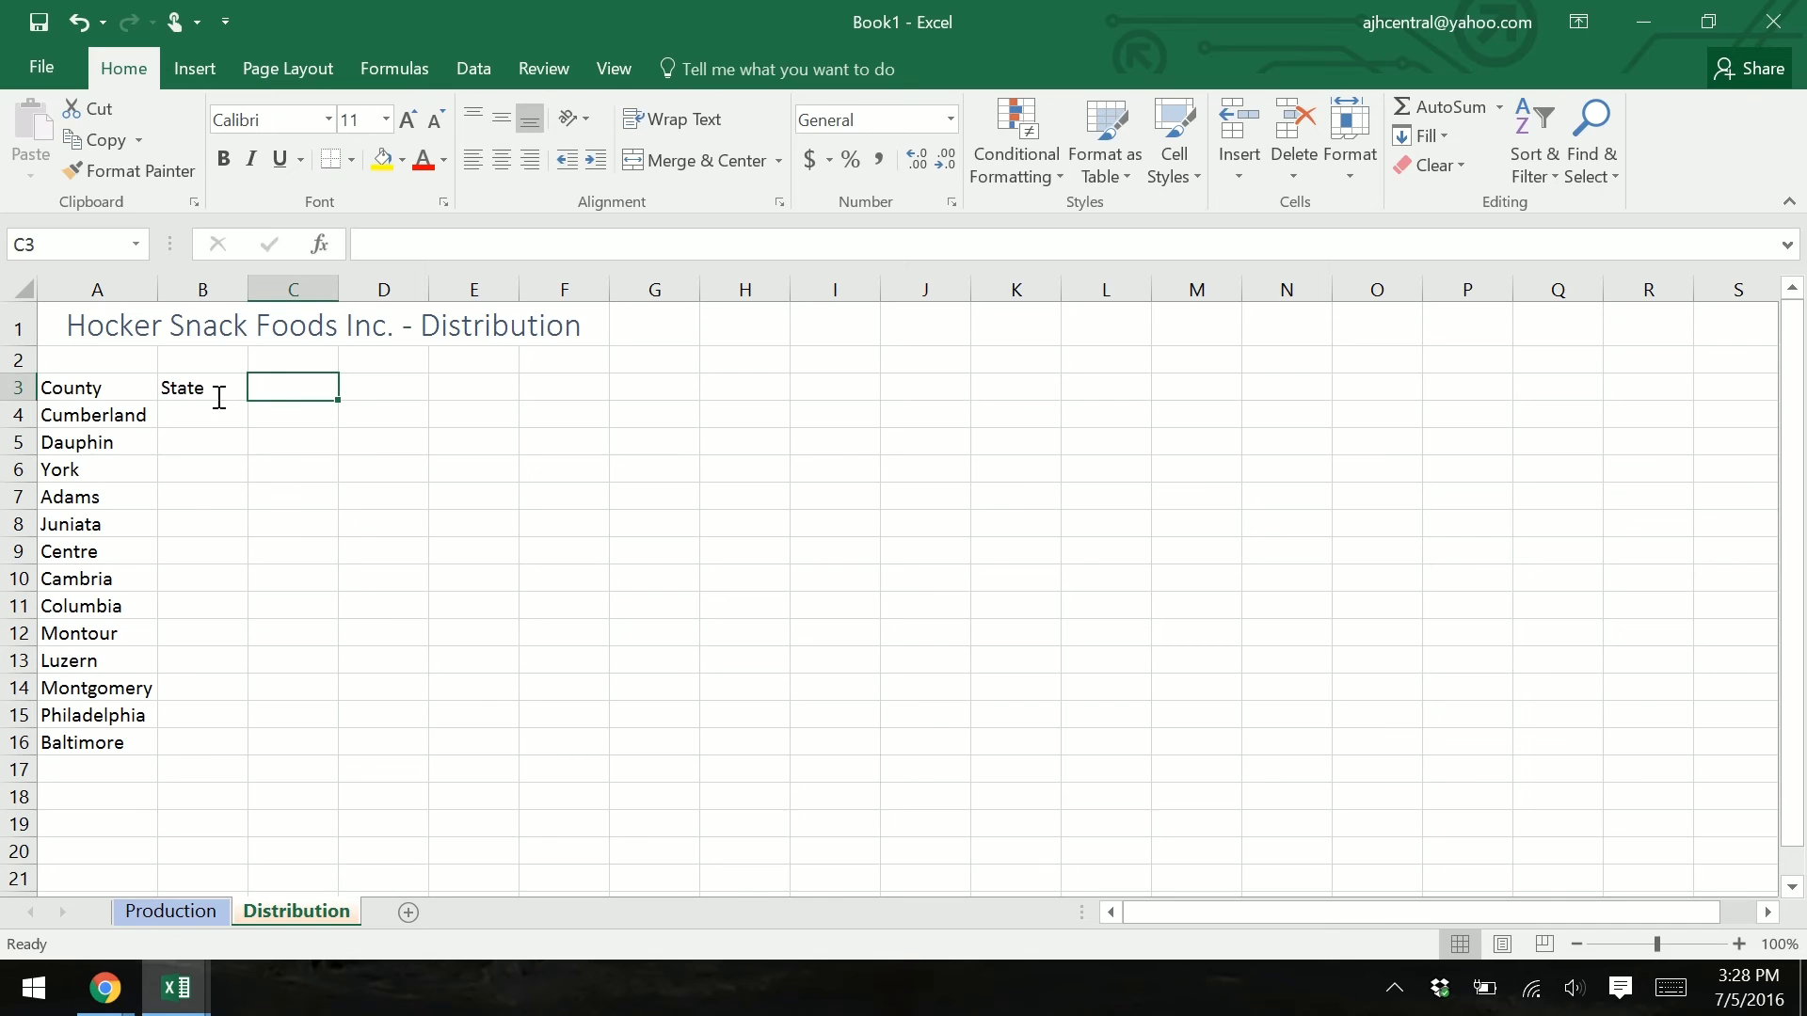
Step: Enter the heading "Target Market" in C3 and fit column C to it
text(Target G)
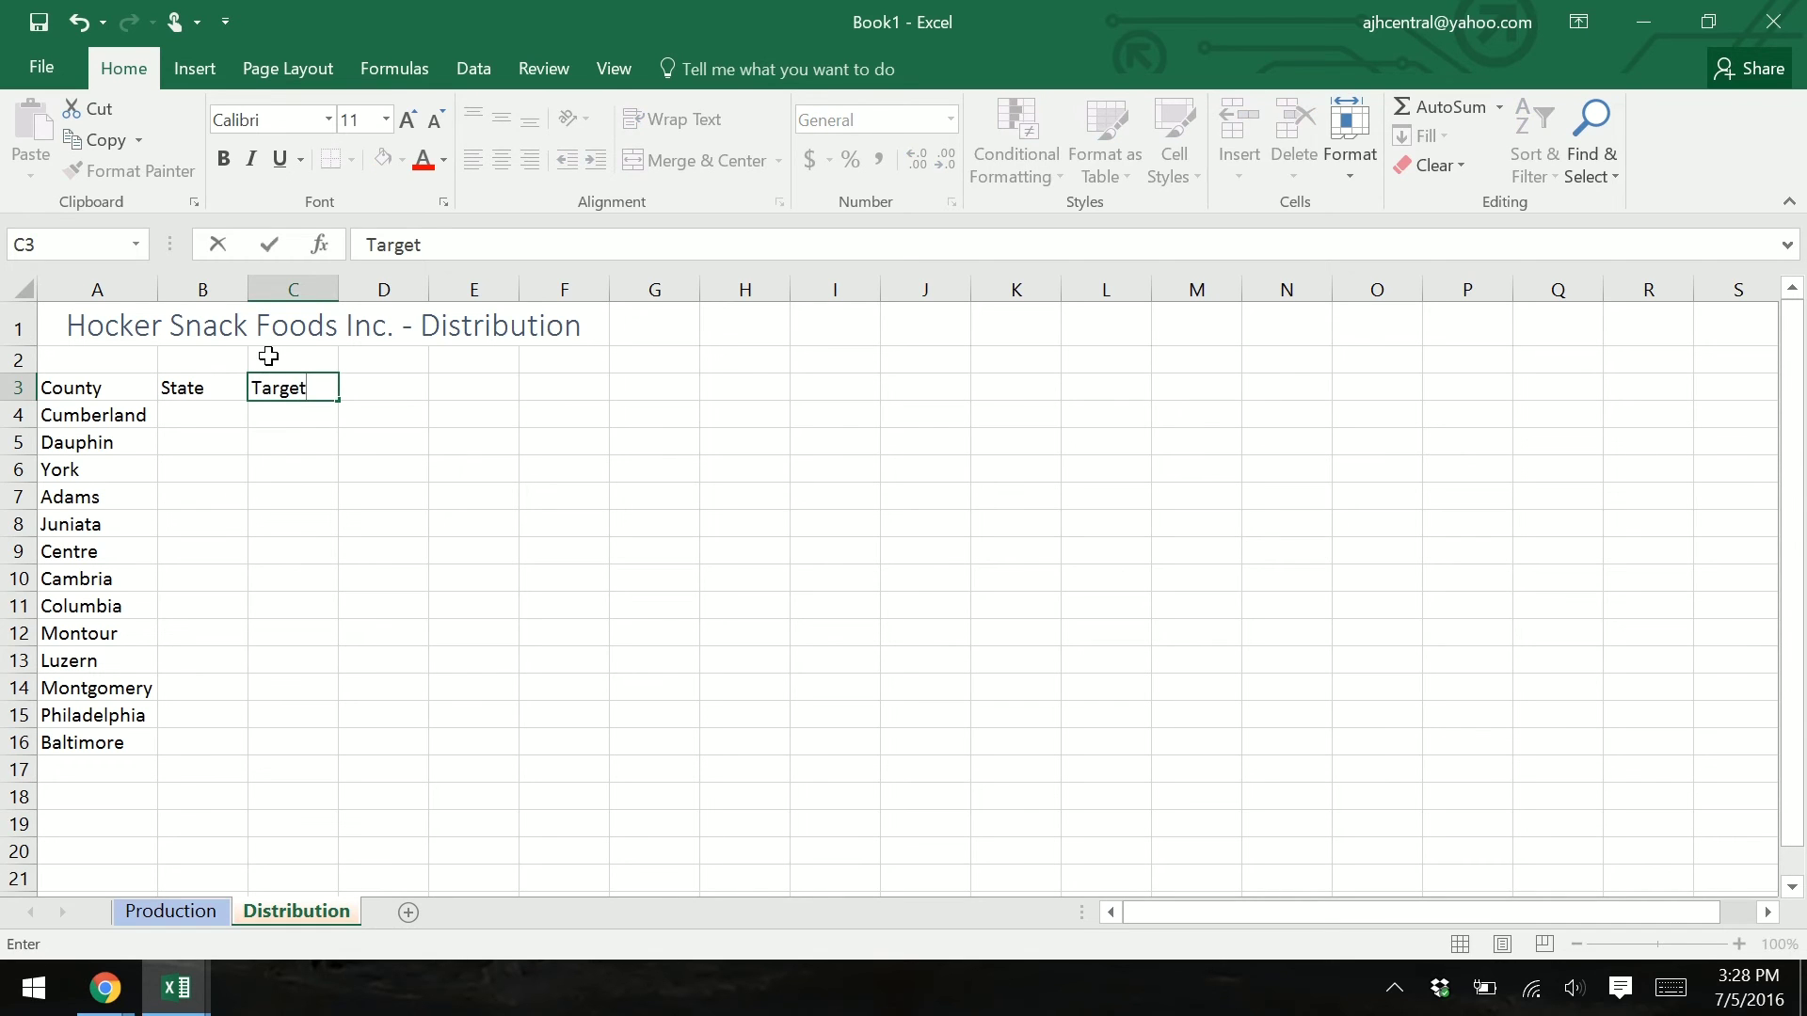
key(BackSpace)
text(Market)
key(Return)
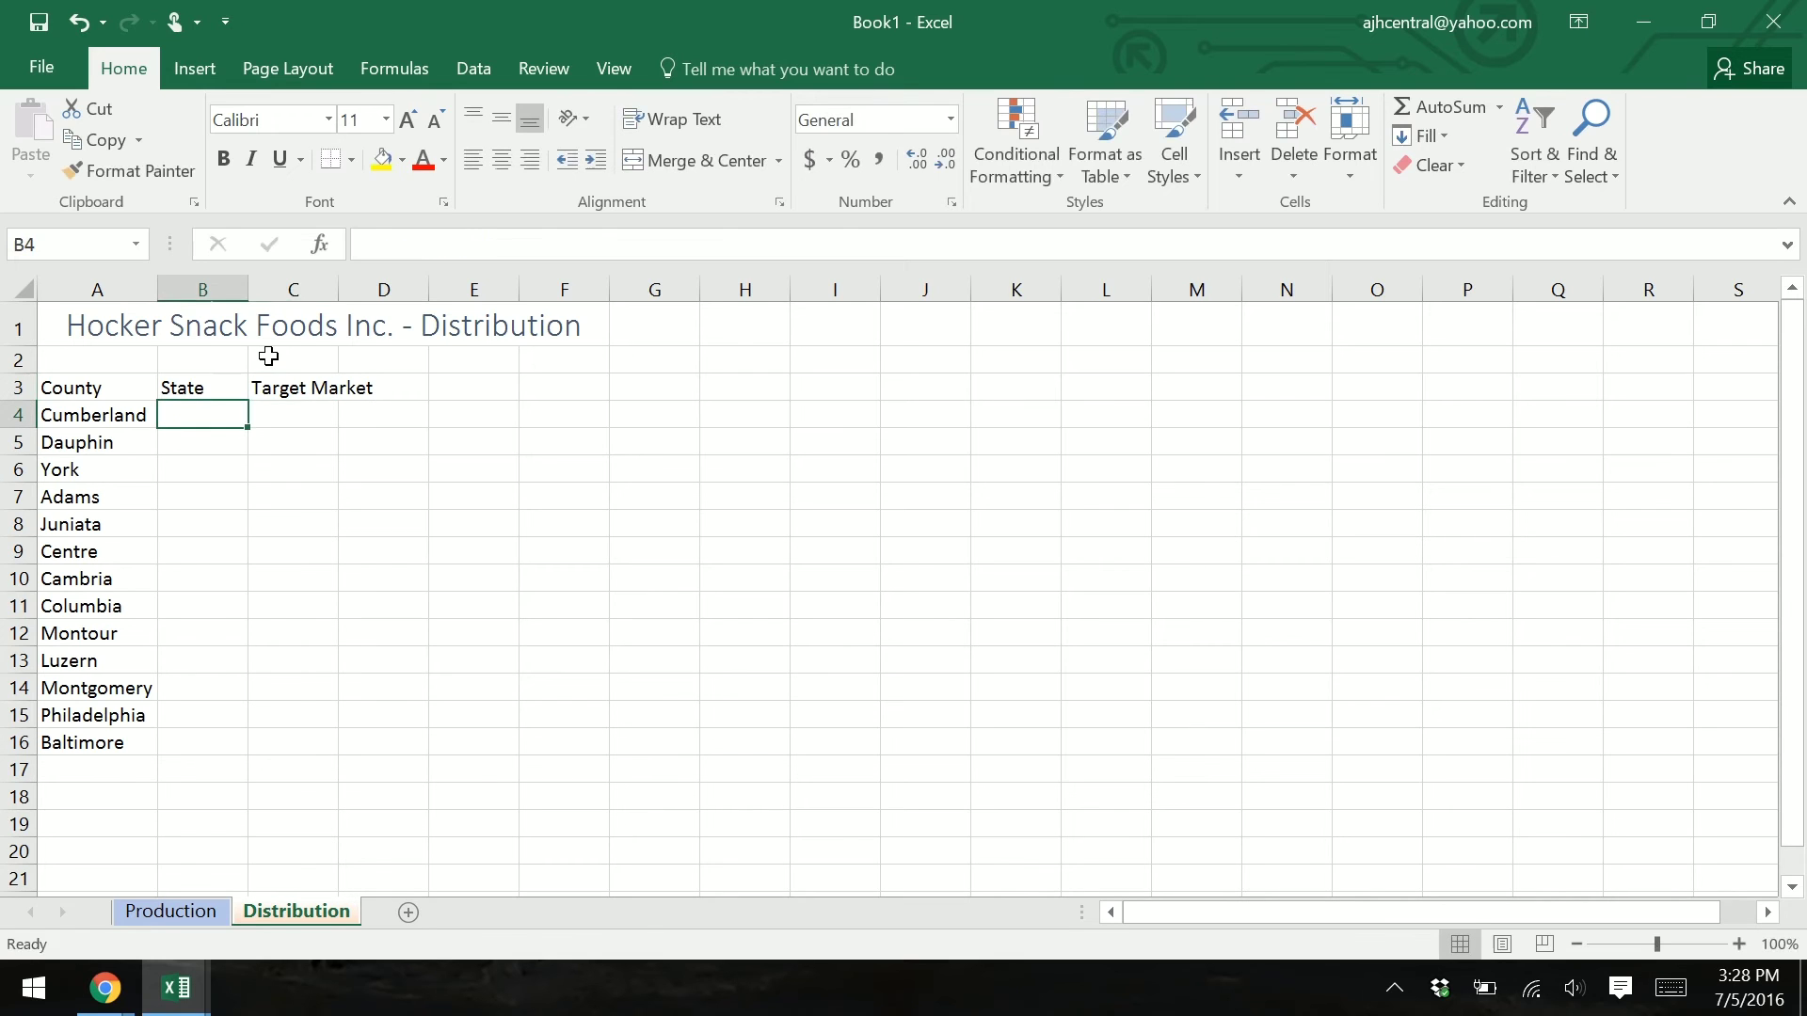
double_click(333, 298)
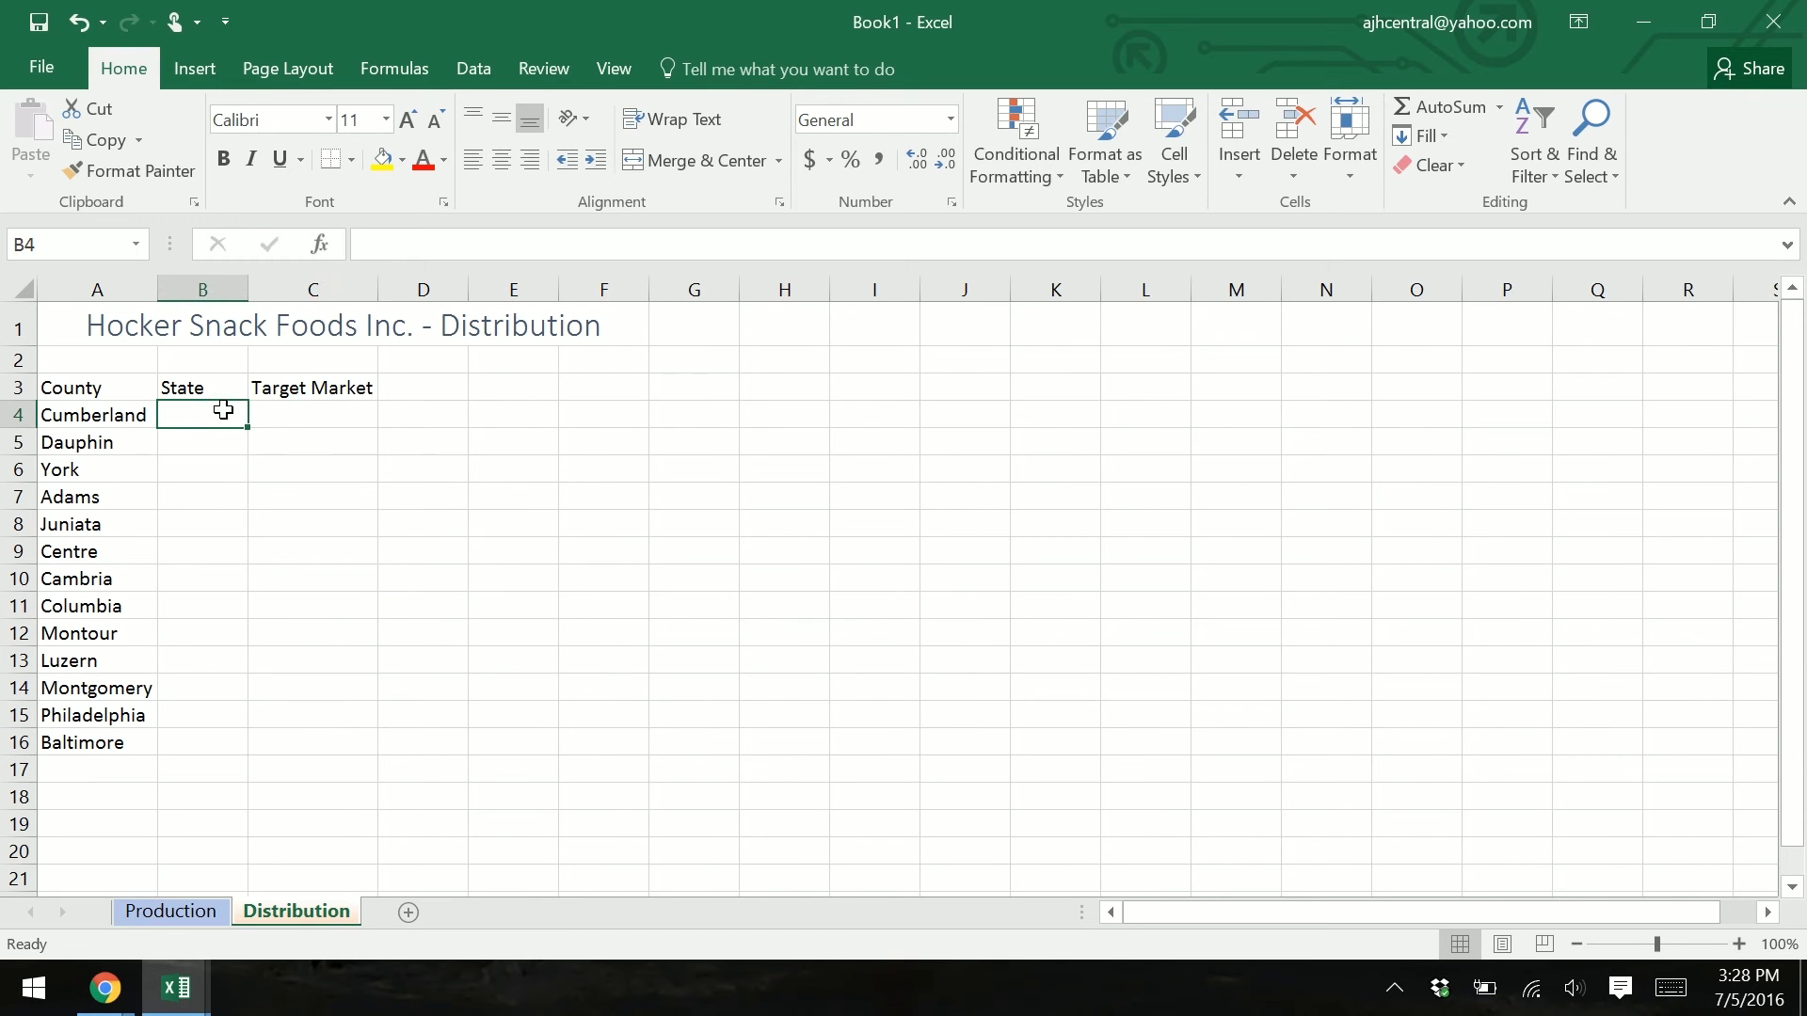
Step: Fill the State column with "Pa" for Cumberland through Philadelphia in B4:B15, and enter "Md" for Baltimore in B16
text(PA)
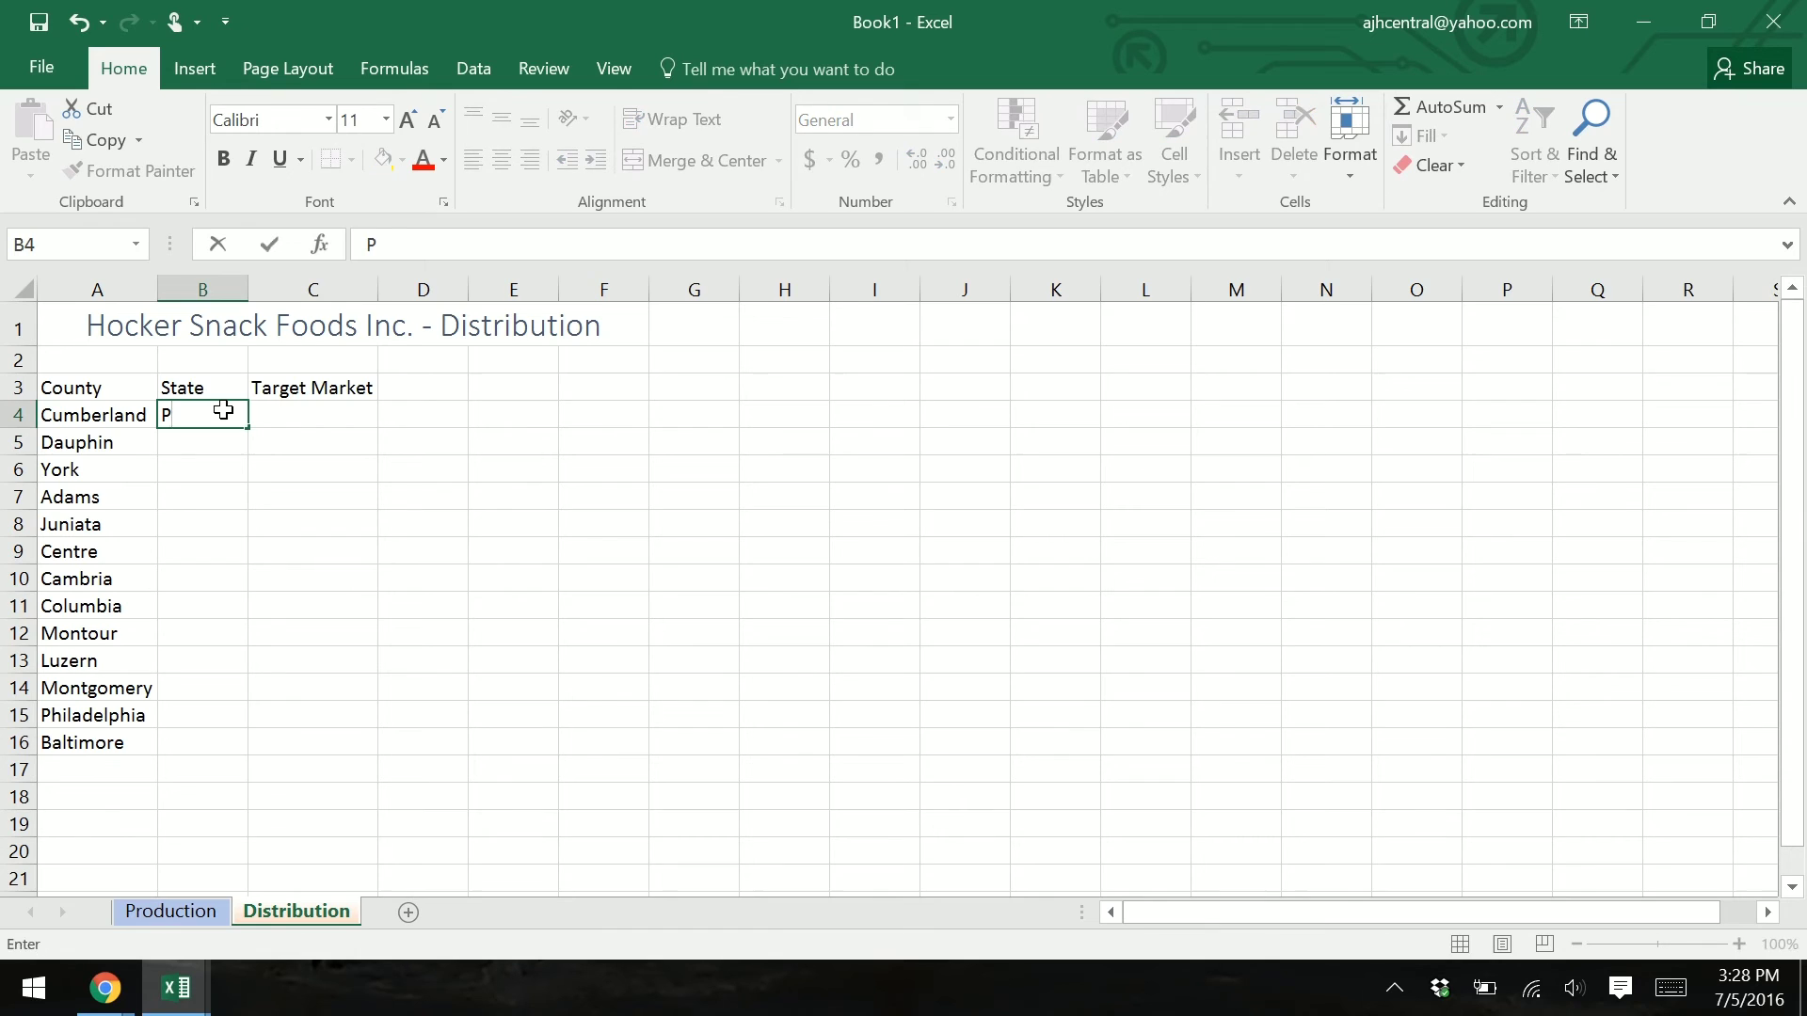
key(BackSpace)
text(a)
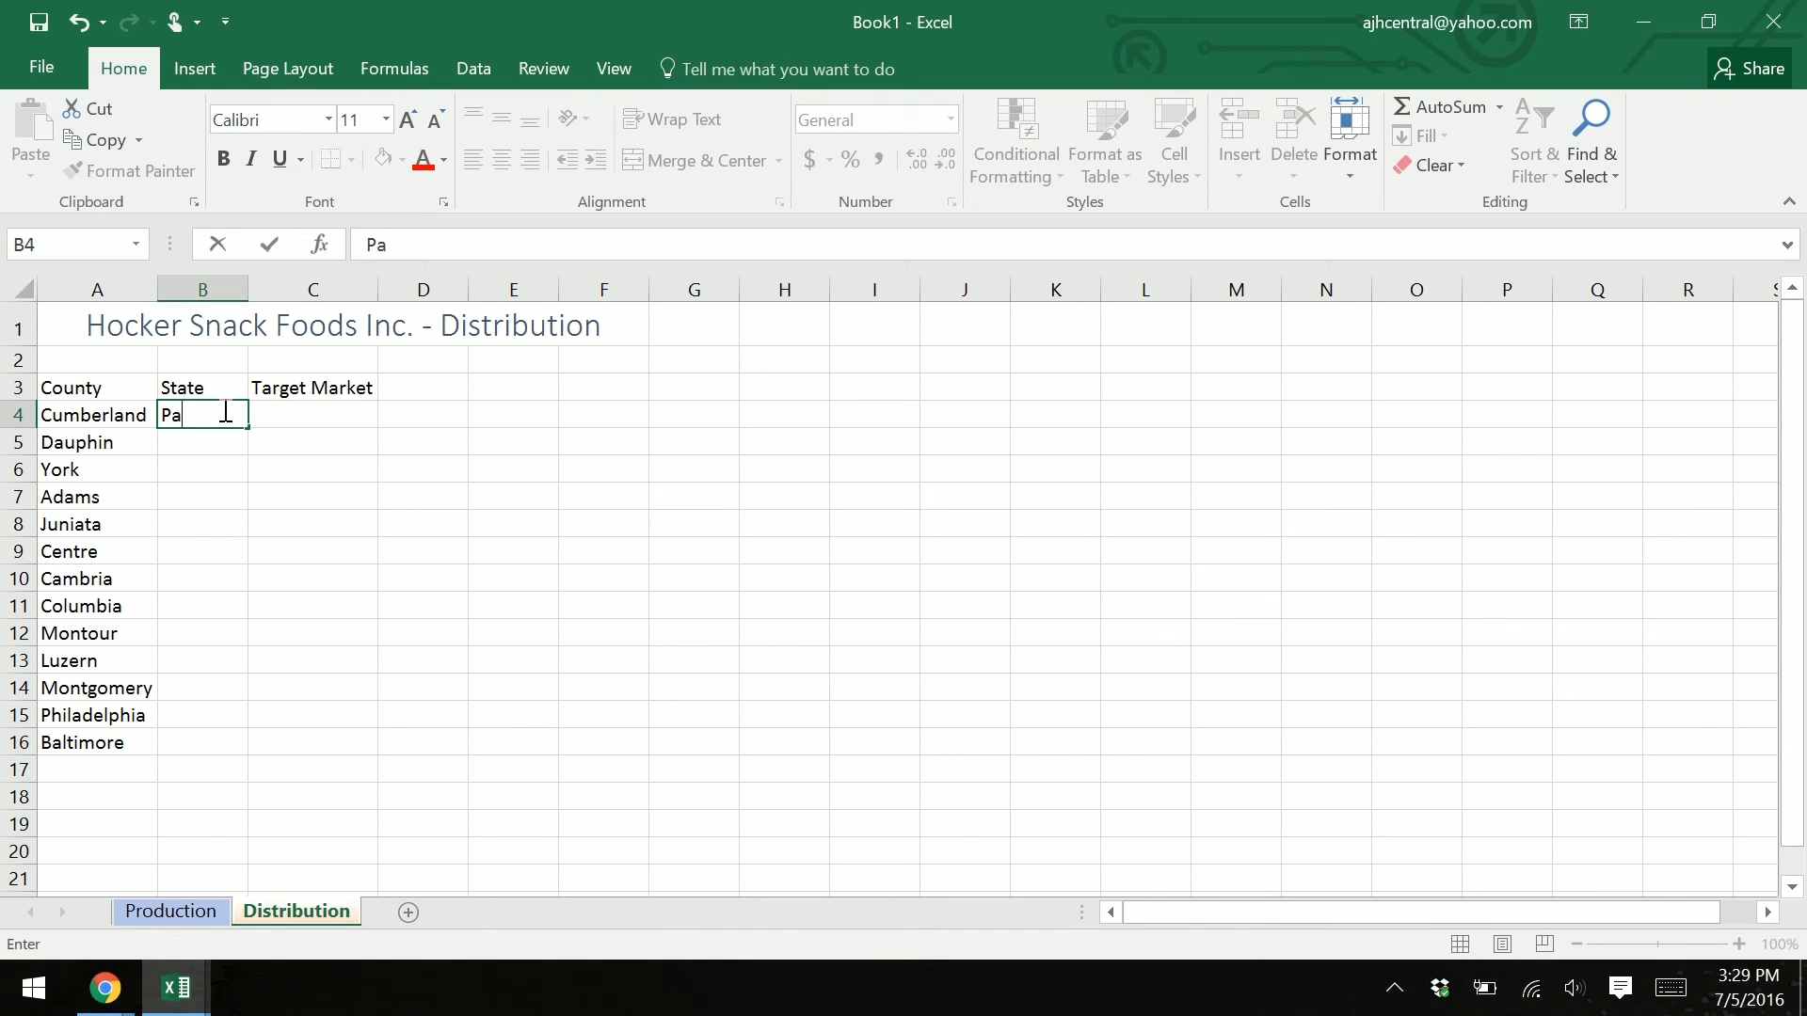
click(279, 447)
click(219, 417)
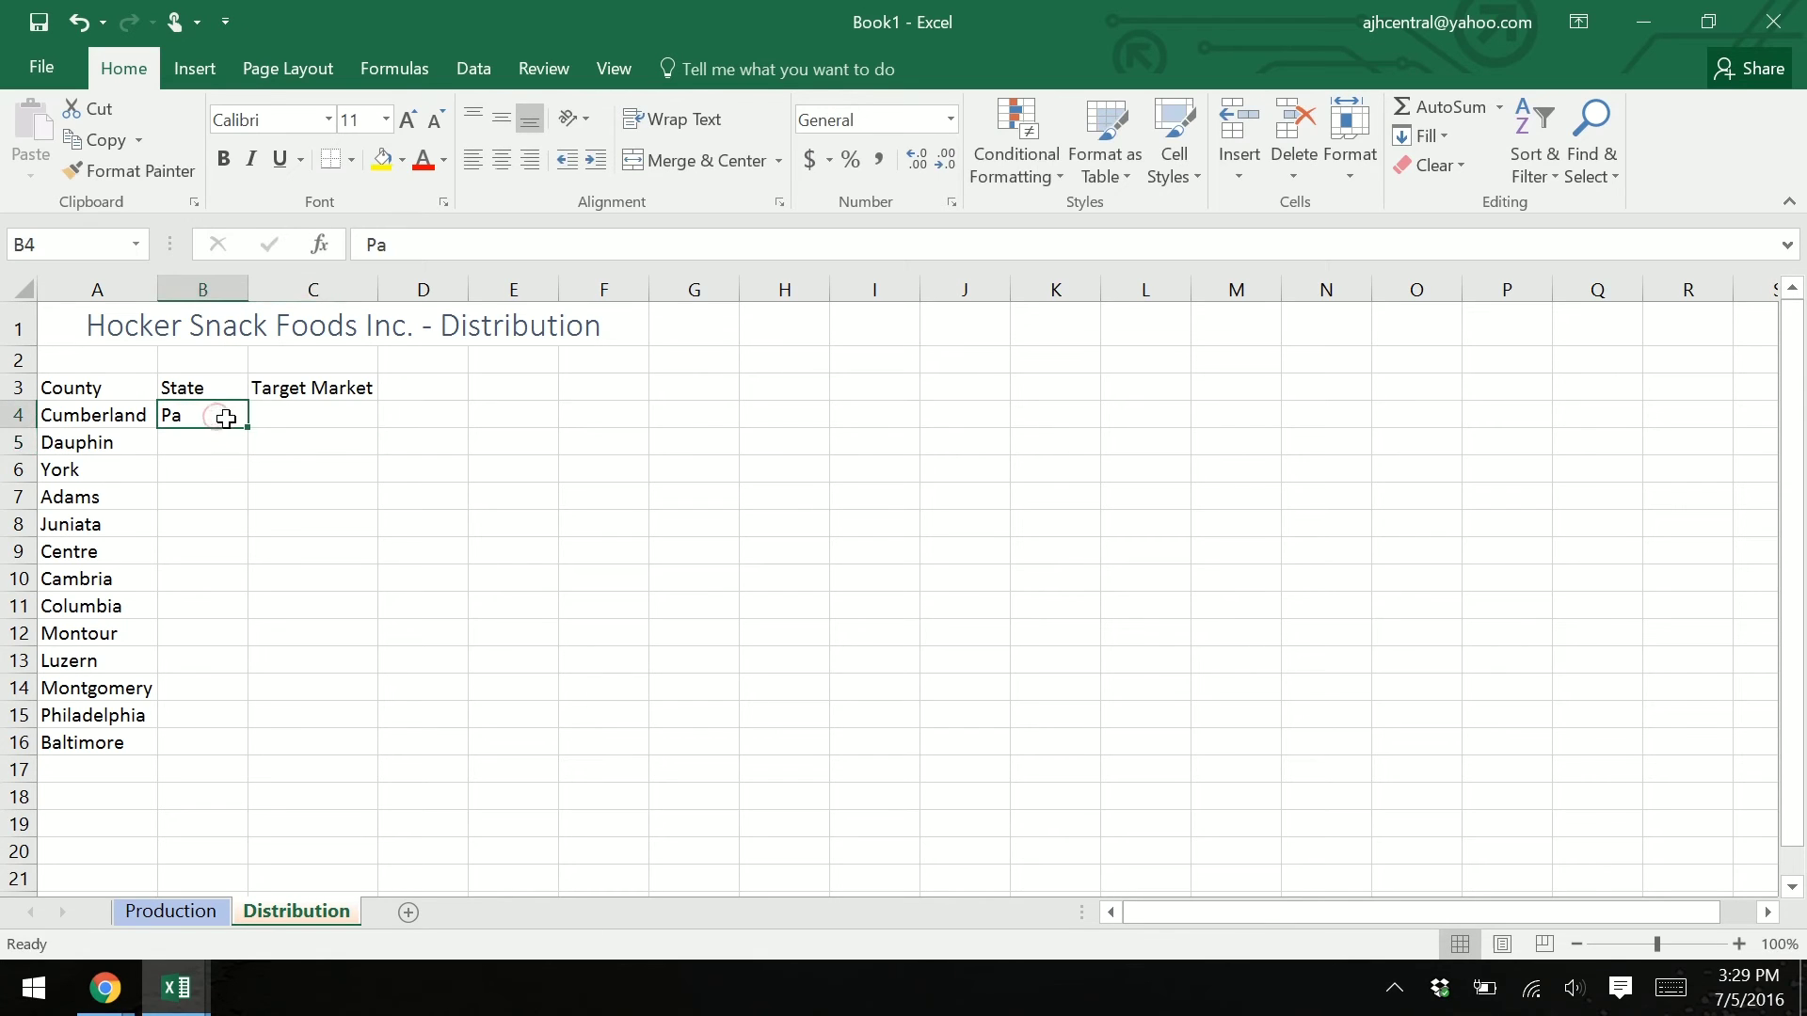
drag(246, 430, 178, 717)
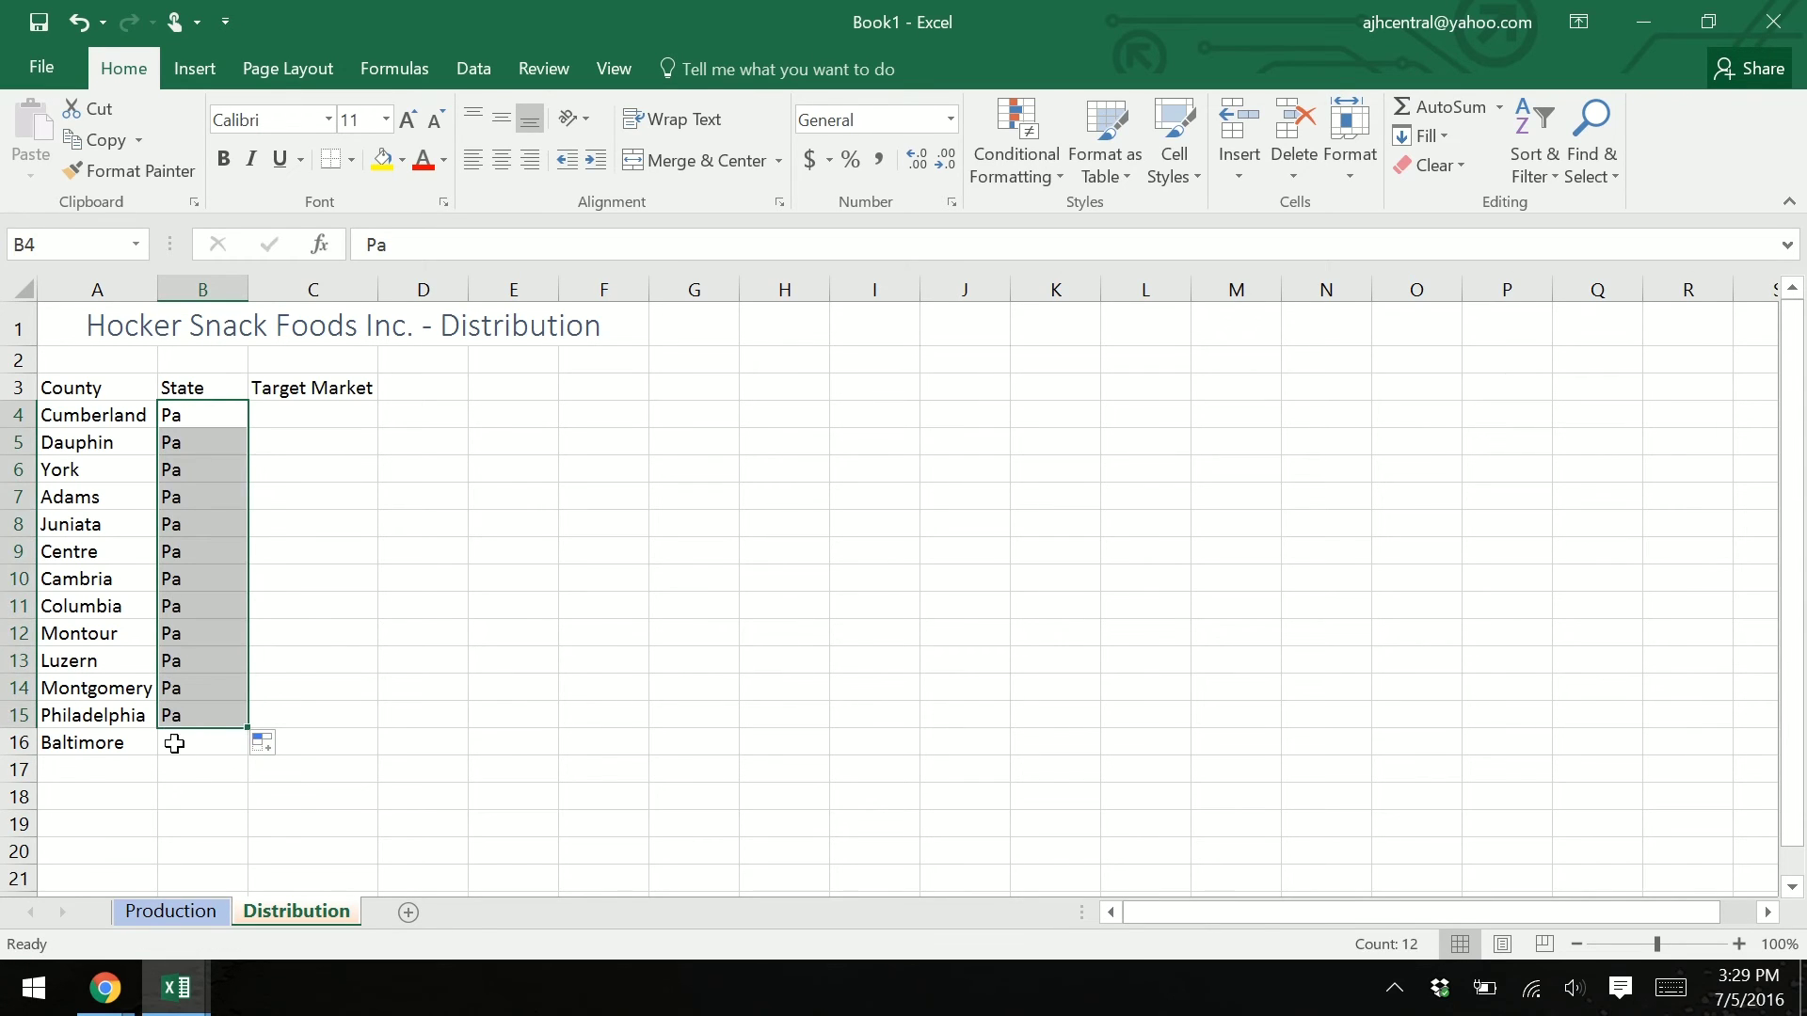
click(175, 742)
text(Md)
click(318, 414)
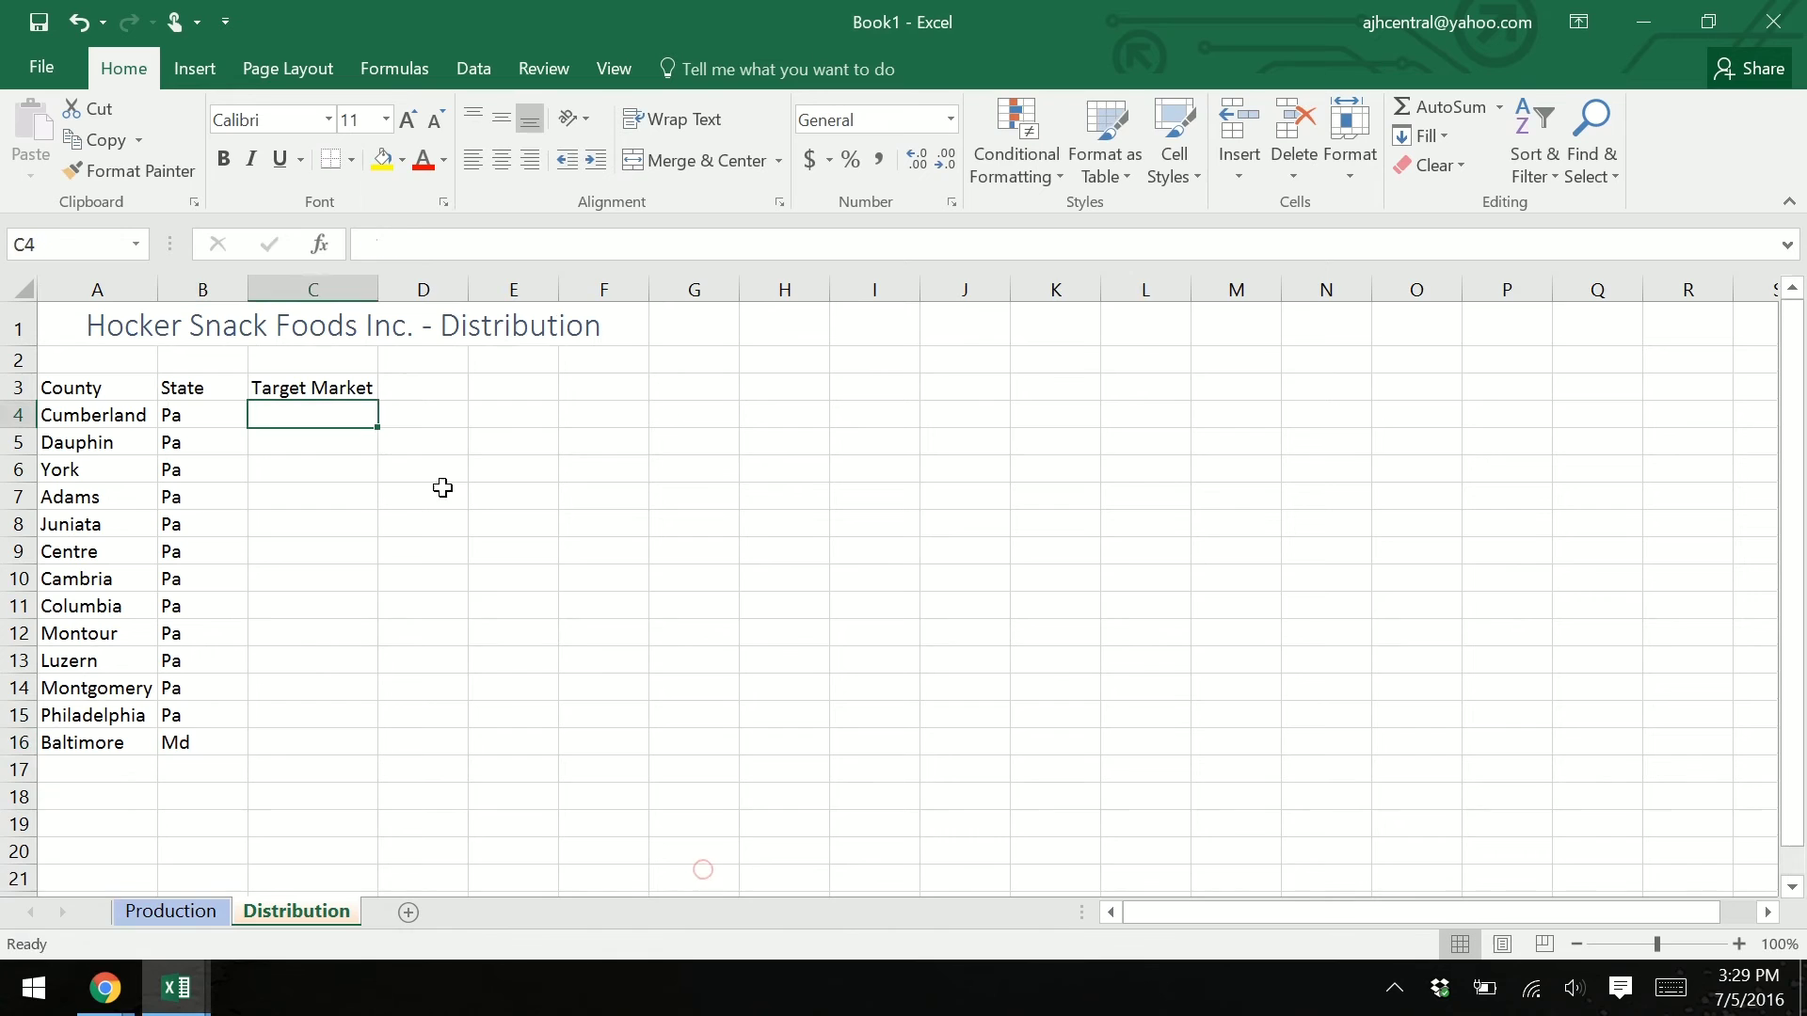
Step: Replace the heading in C3 with "Number of Stores" and fit column C to it
click(303, 390)
double_click(299, 391)
text(Num)
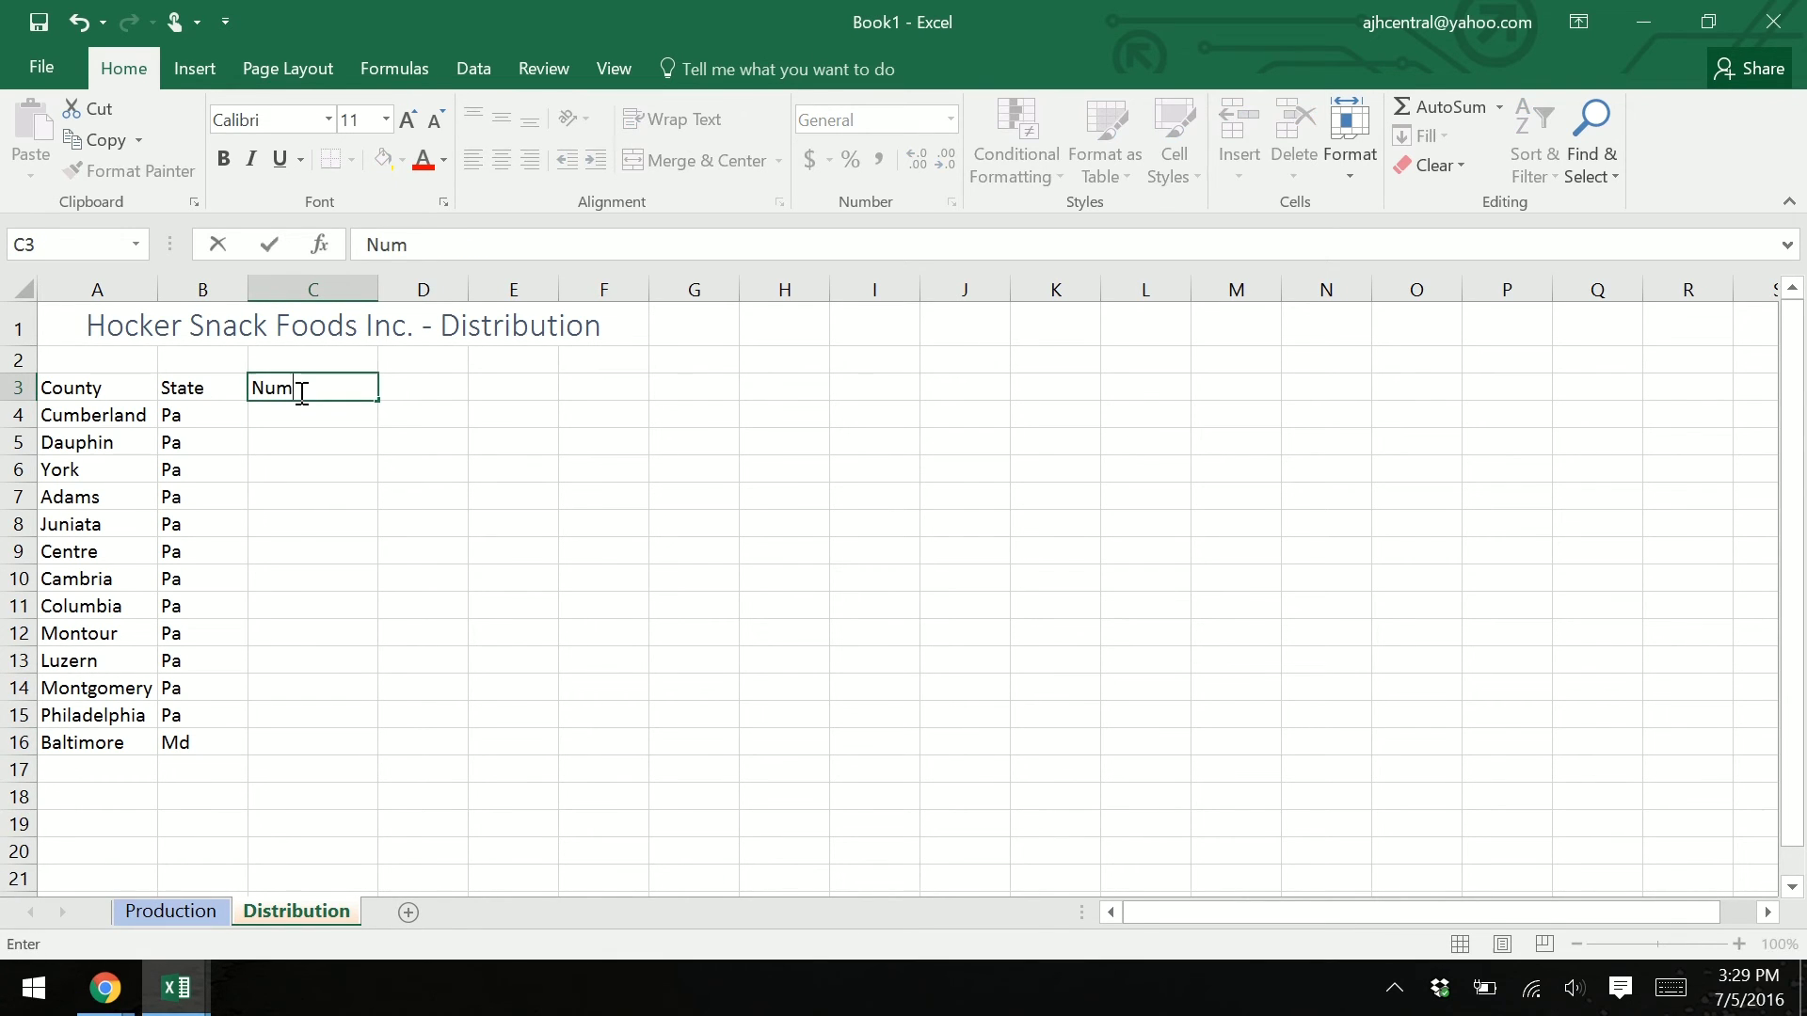
text(ber of Stores)
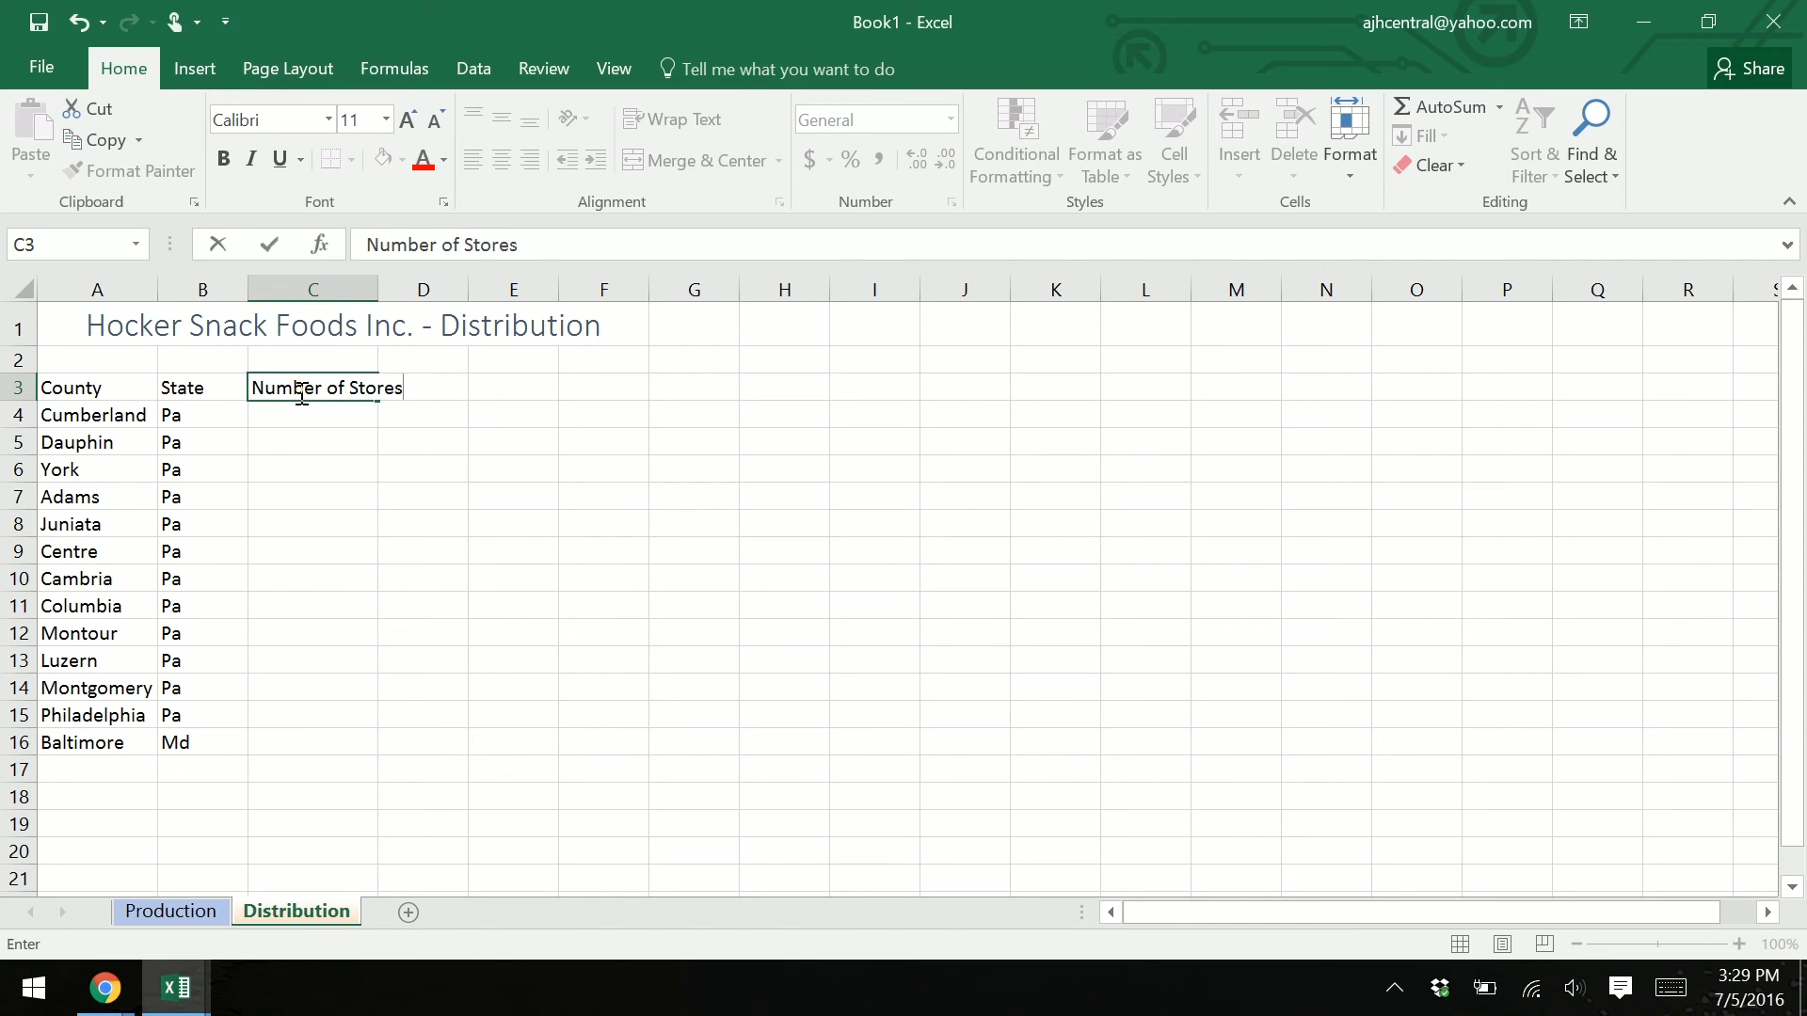
key(Return)
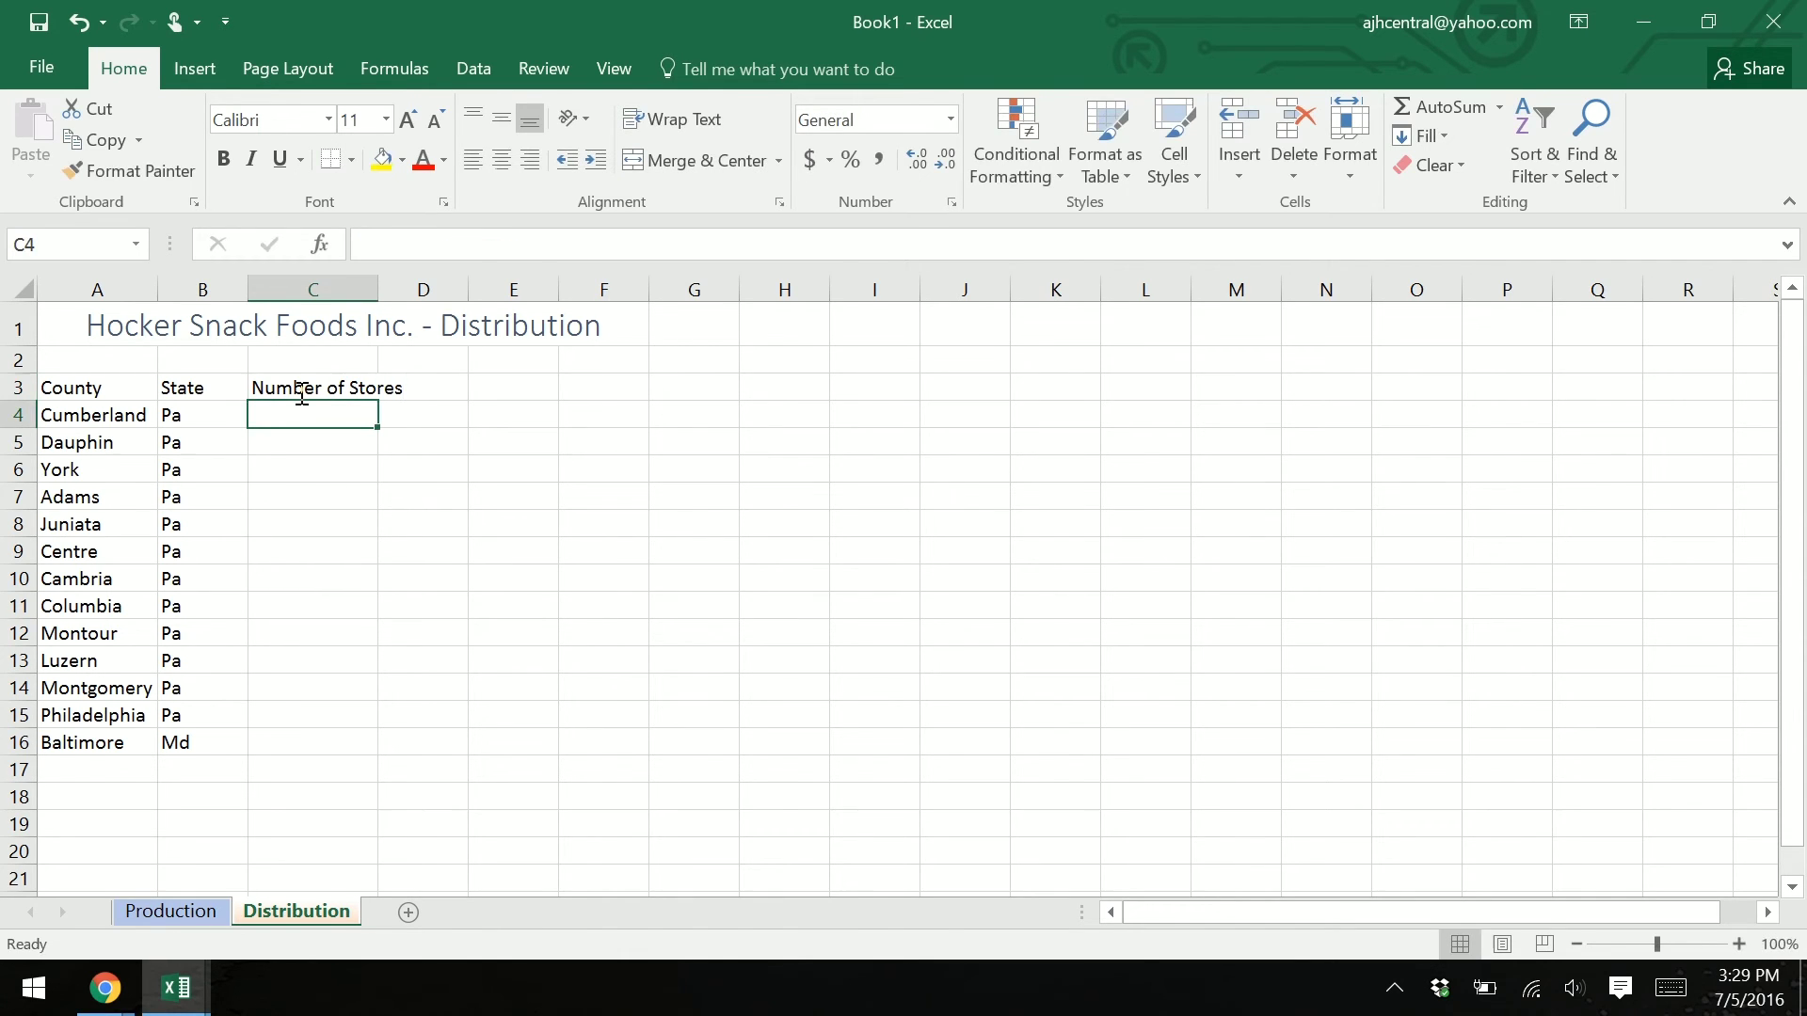
double_click(378, 289)
Step: Enter the heading "Target Market?" in D3 and fit column D to it
click(469, 392)
text(Target Market?)
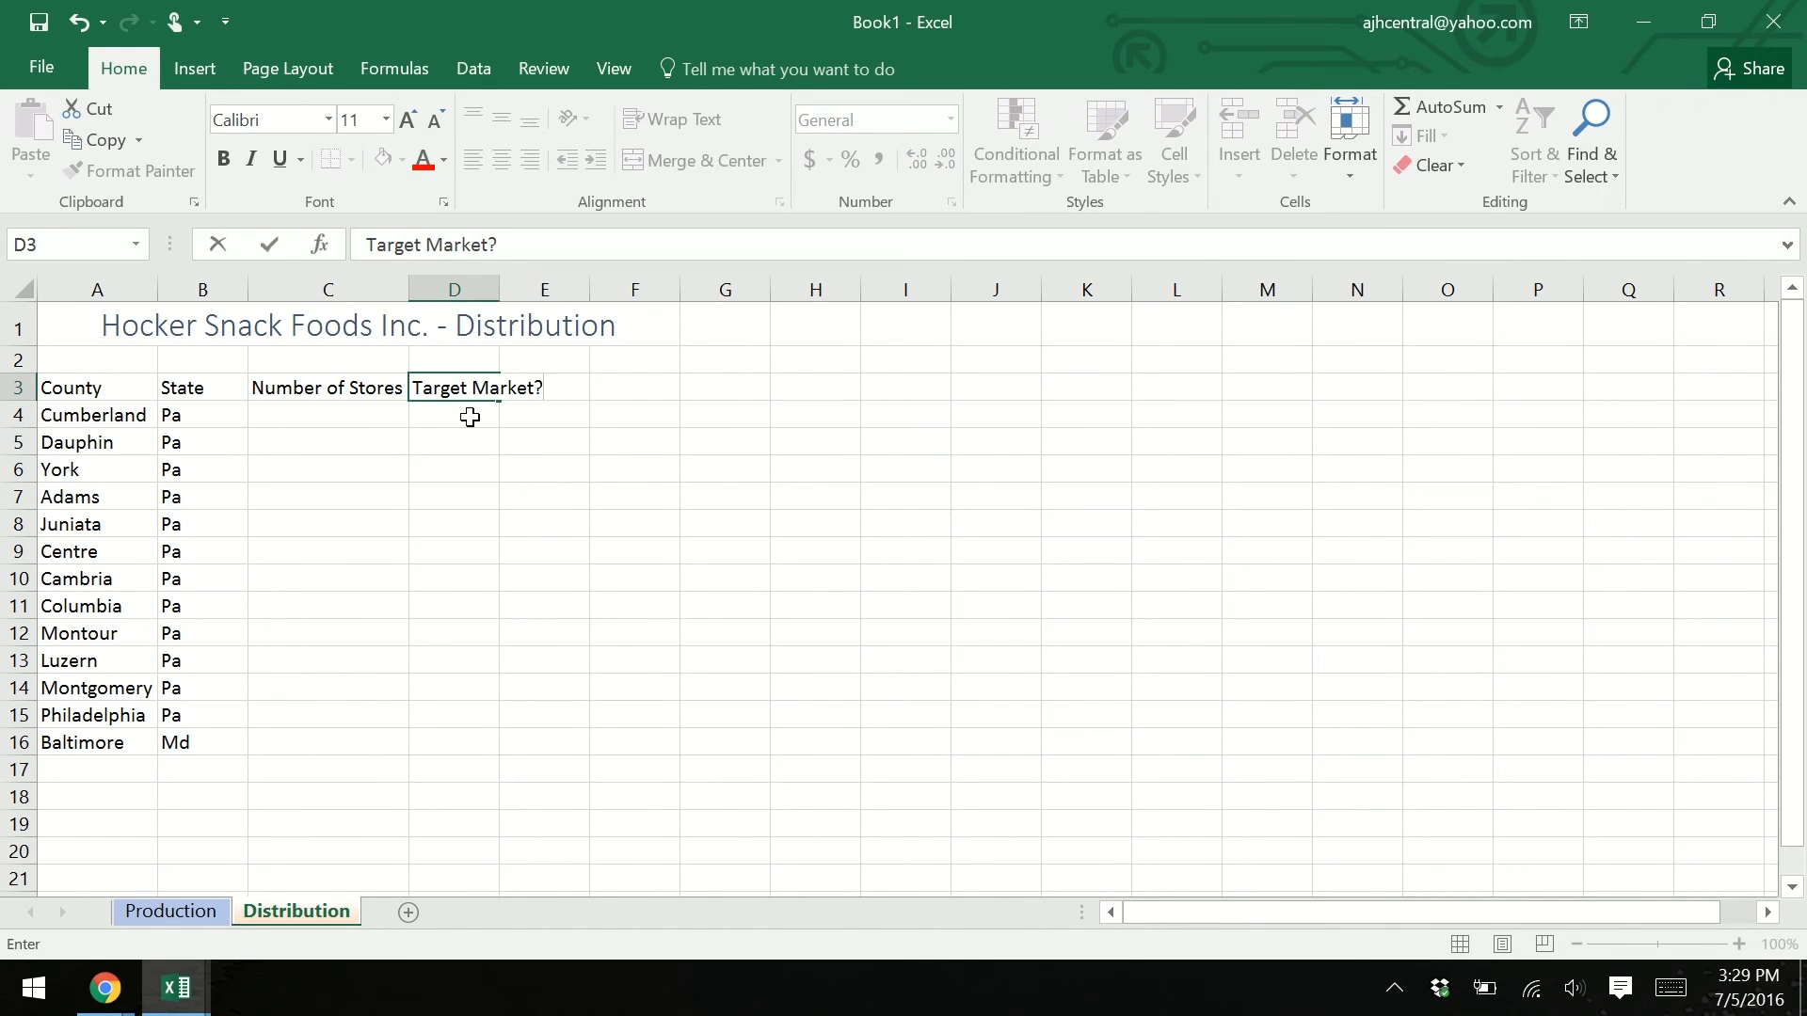
key(Return)
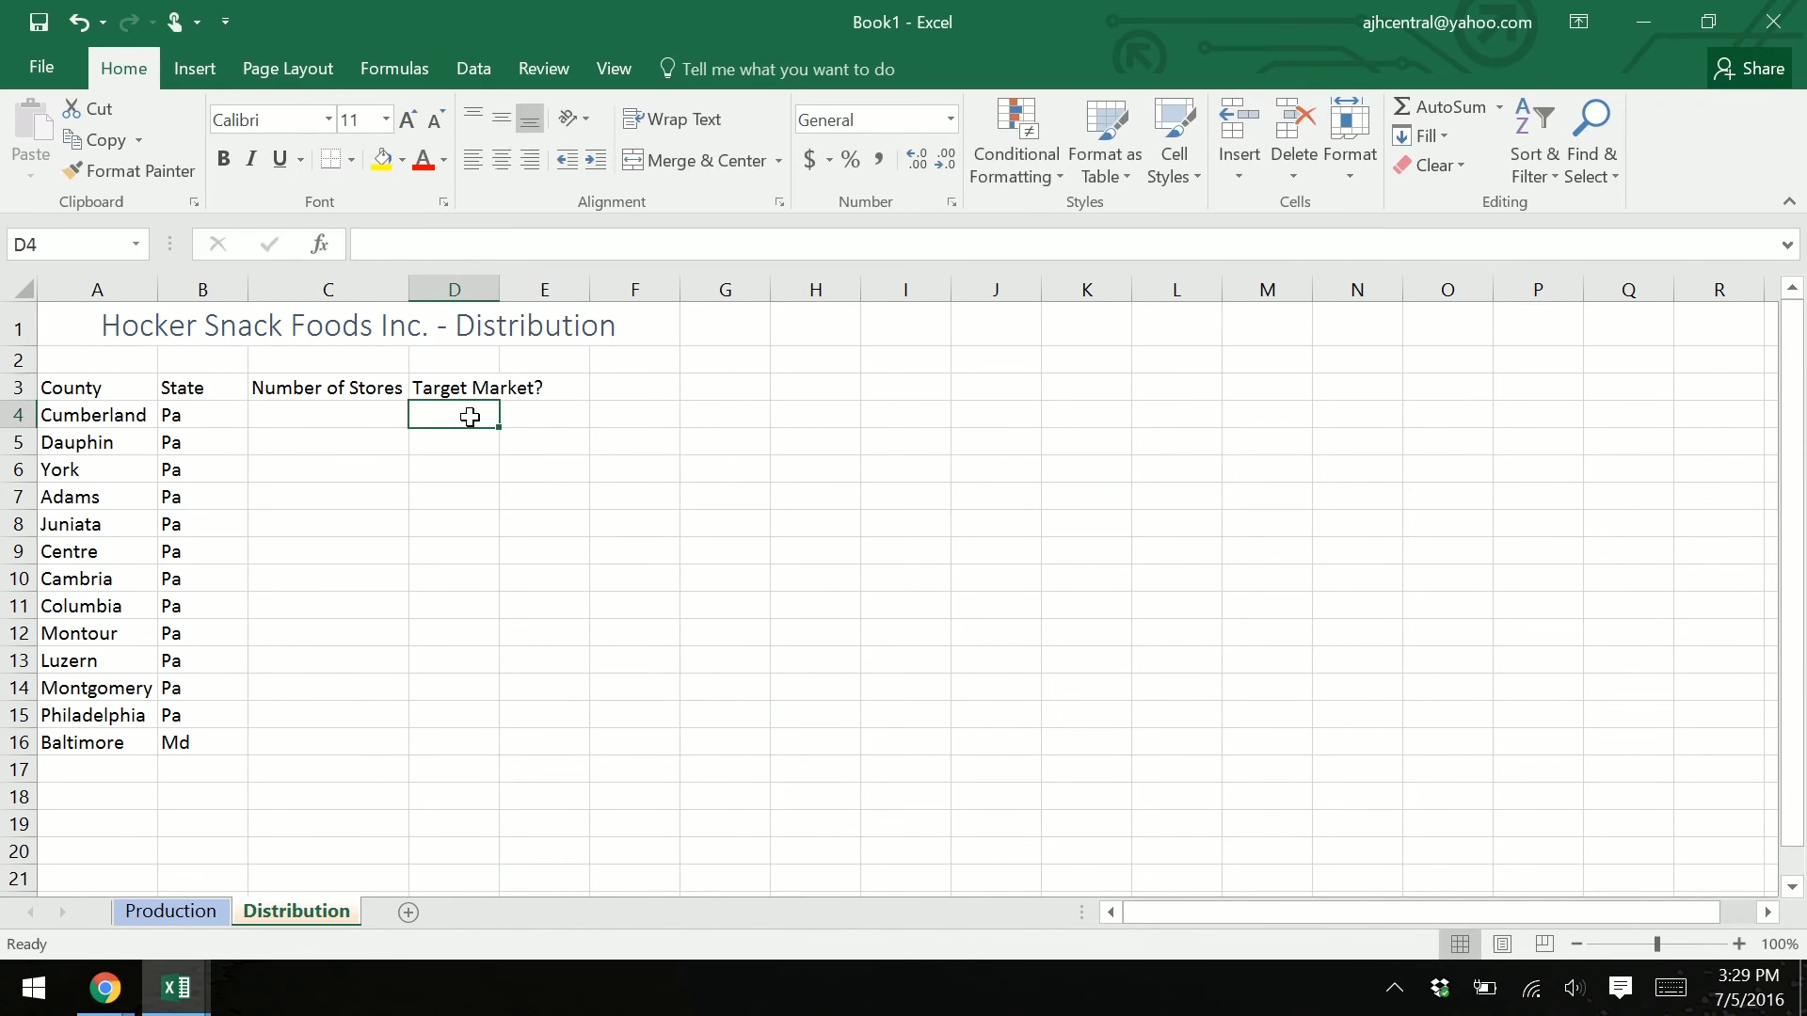
double_click(496, 289)
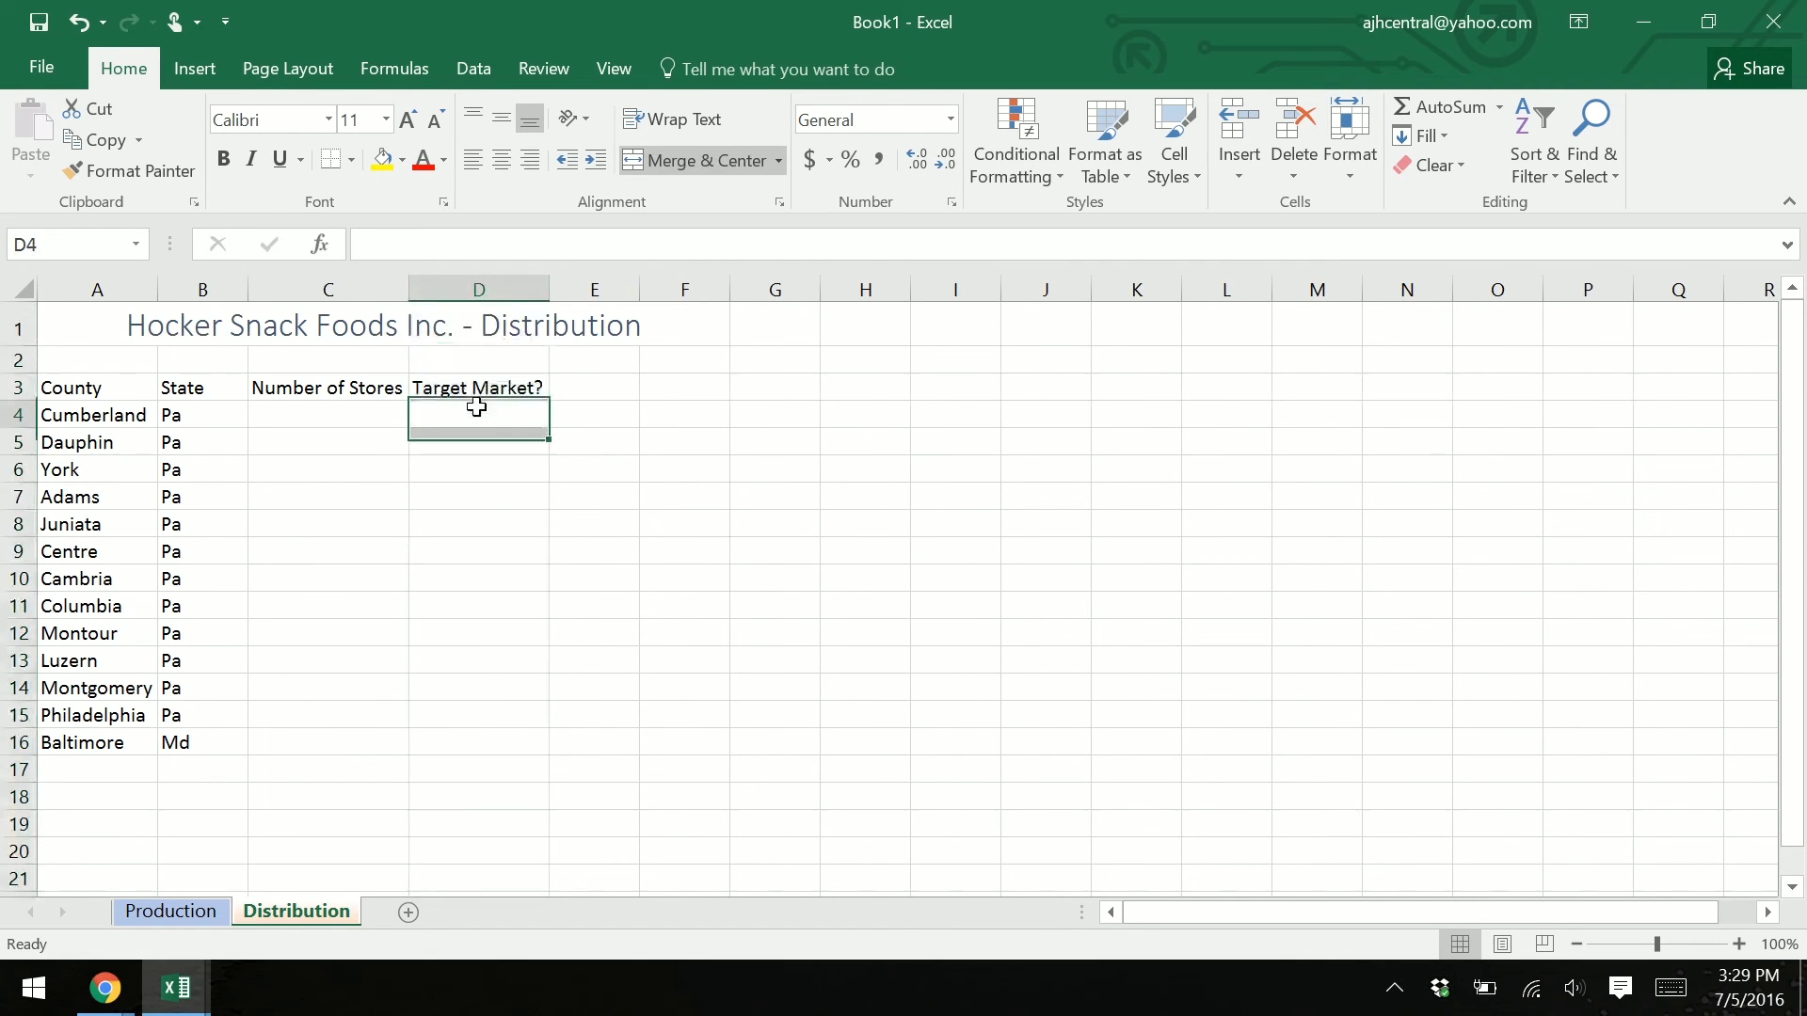
click(352, 287)
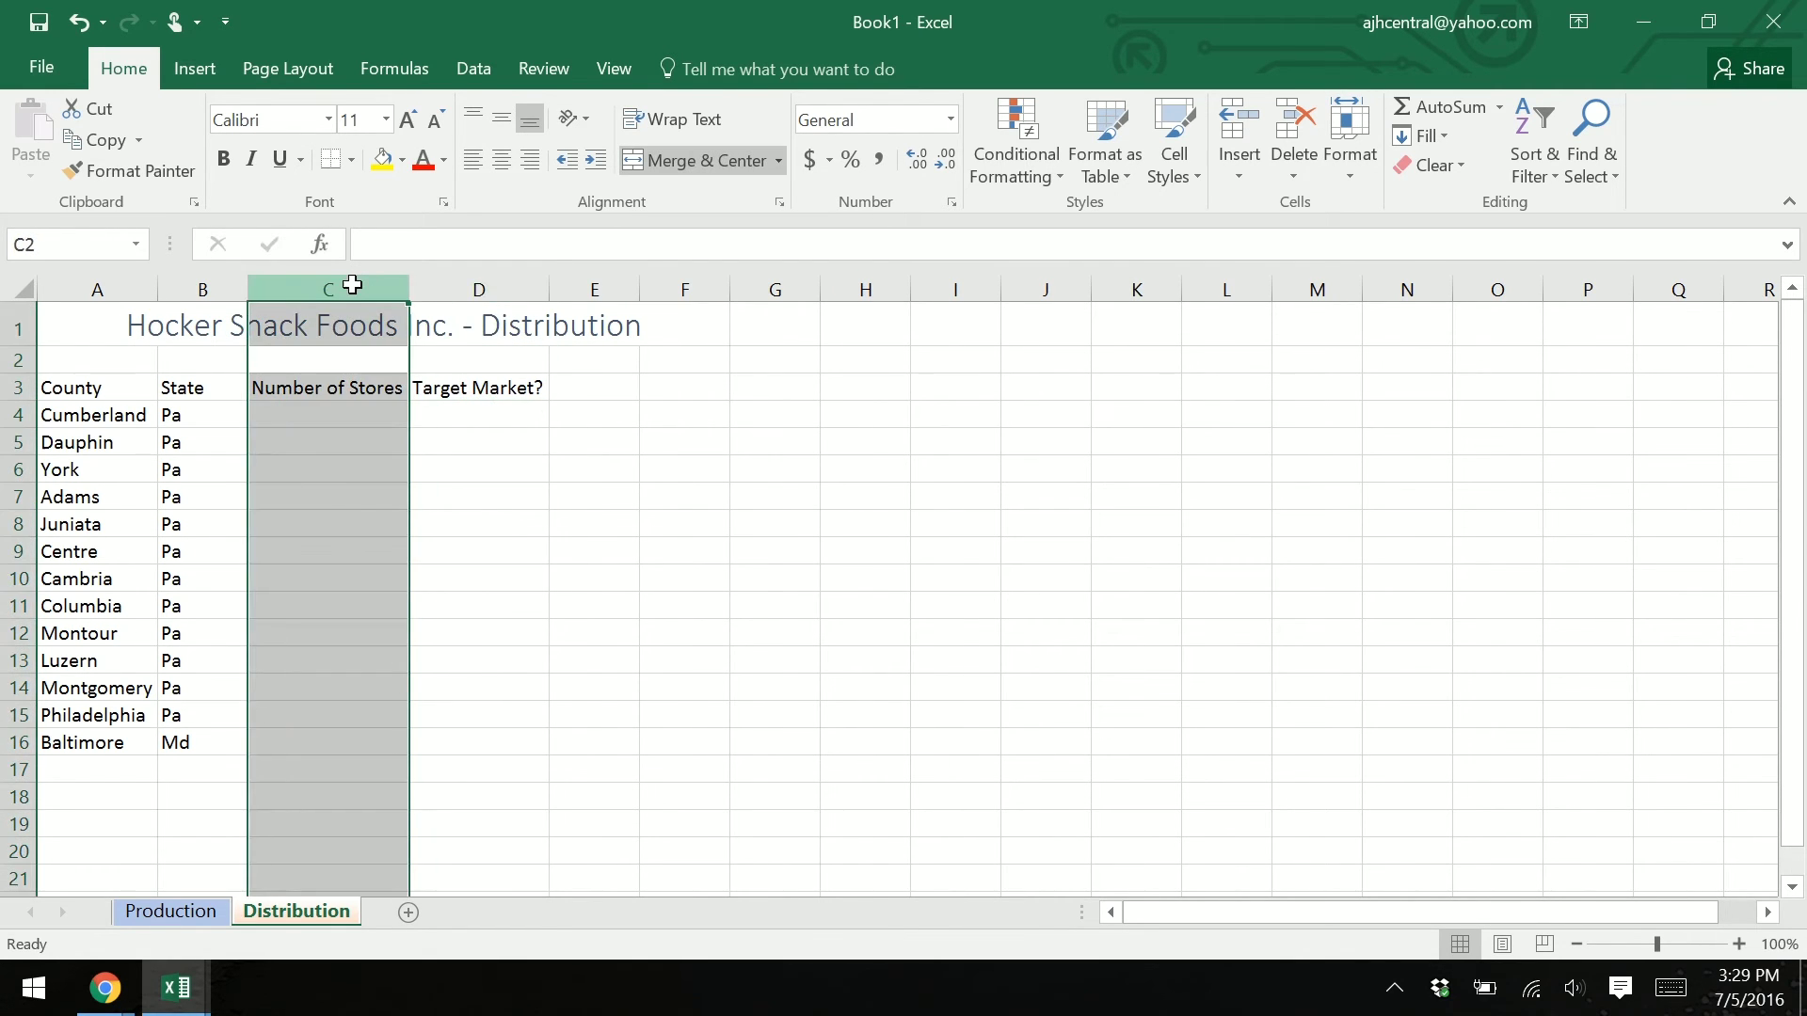
click(461, 289)
click(198, 292)
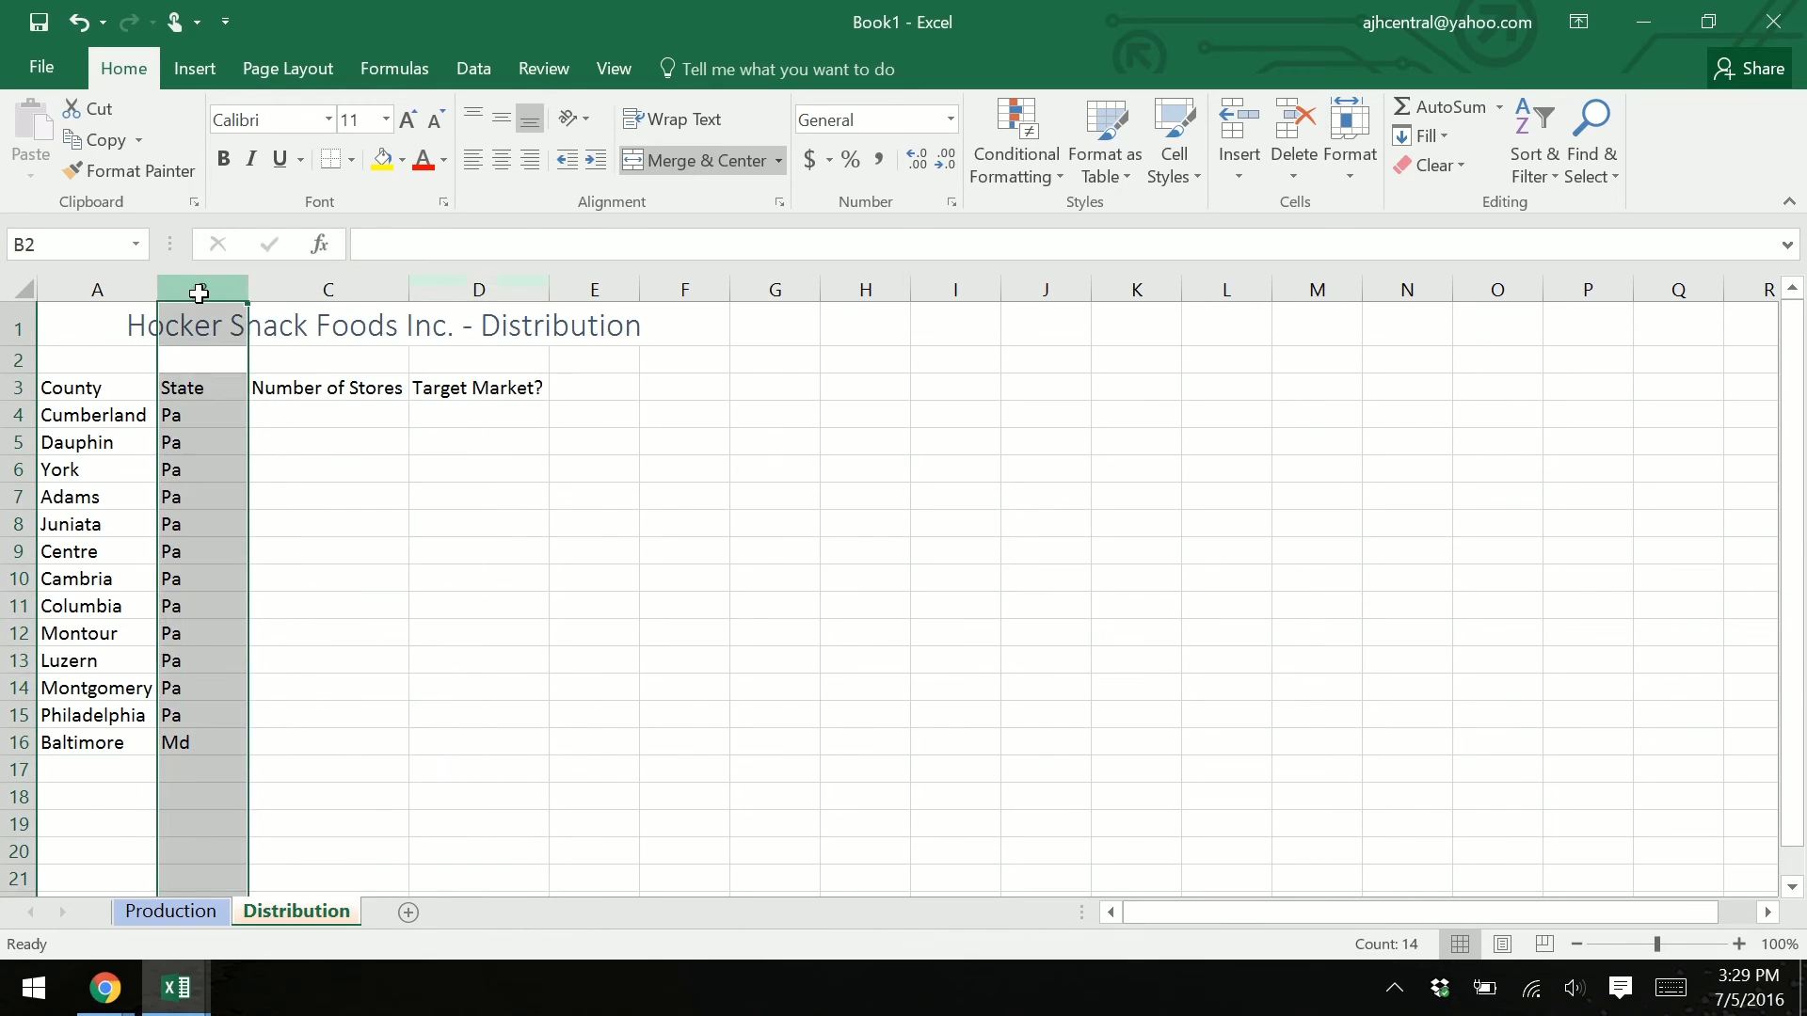
click(123, 288)
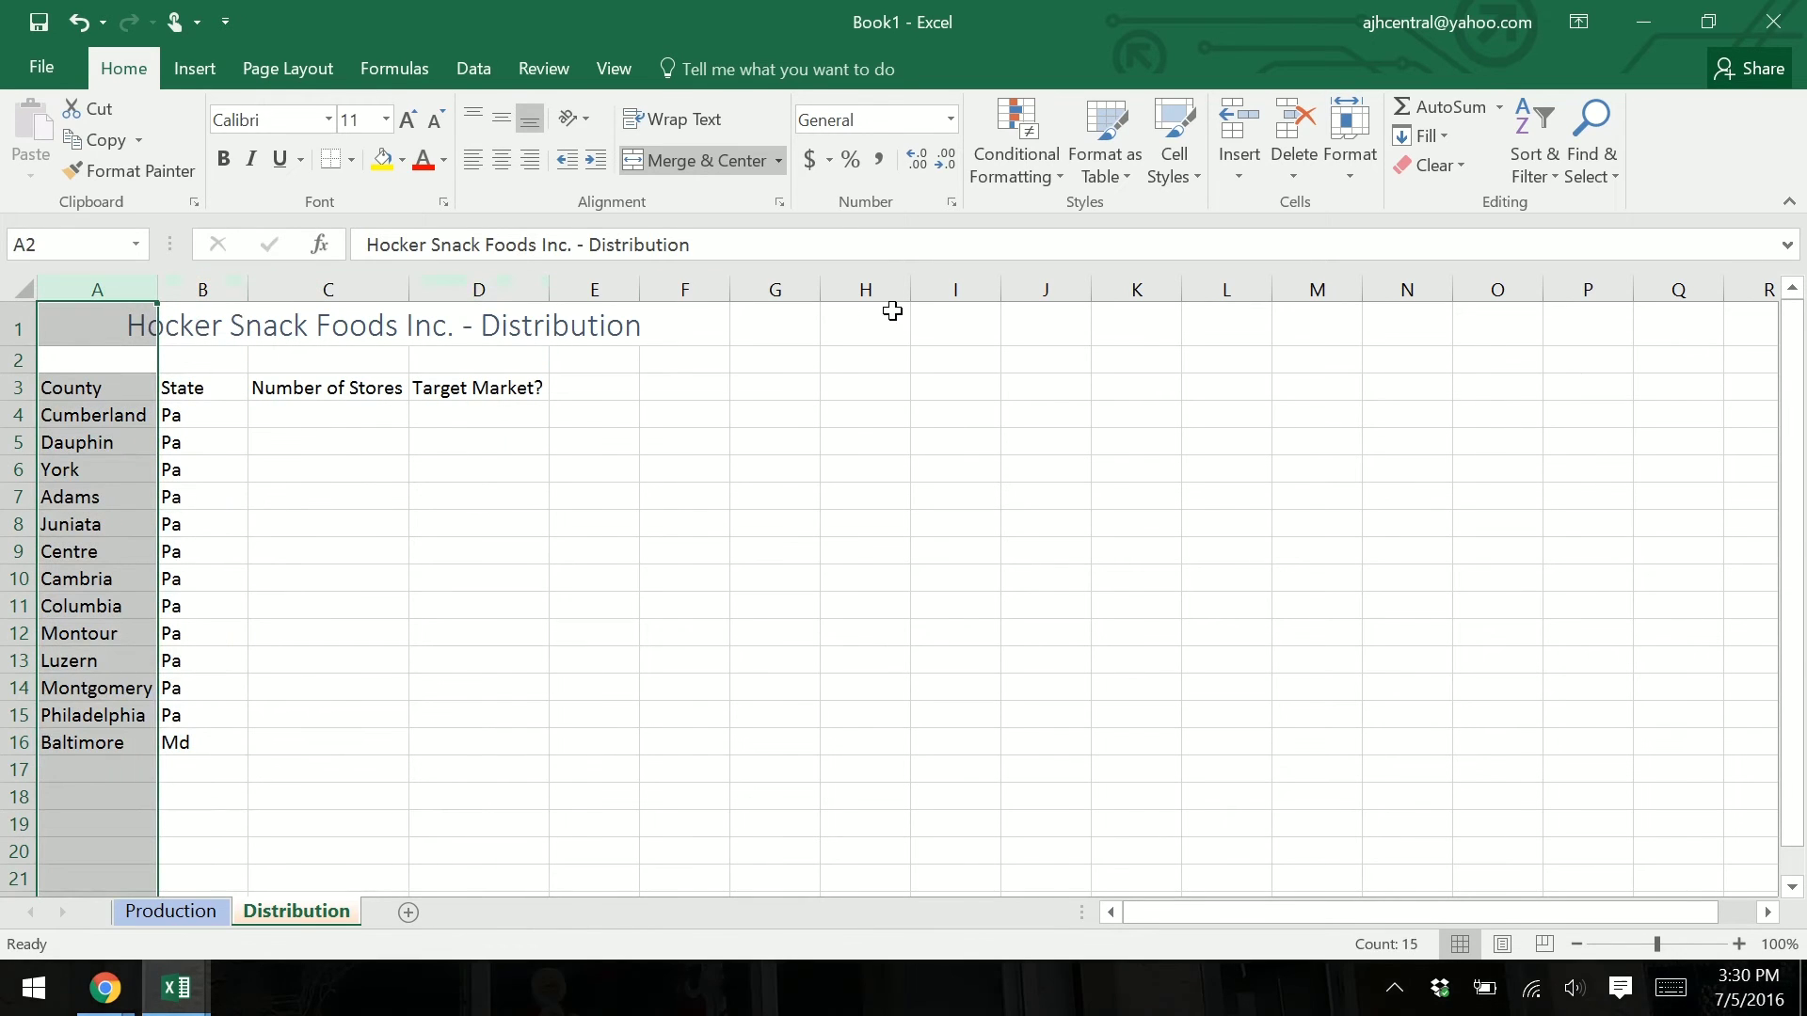
click(952, 288)
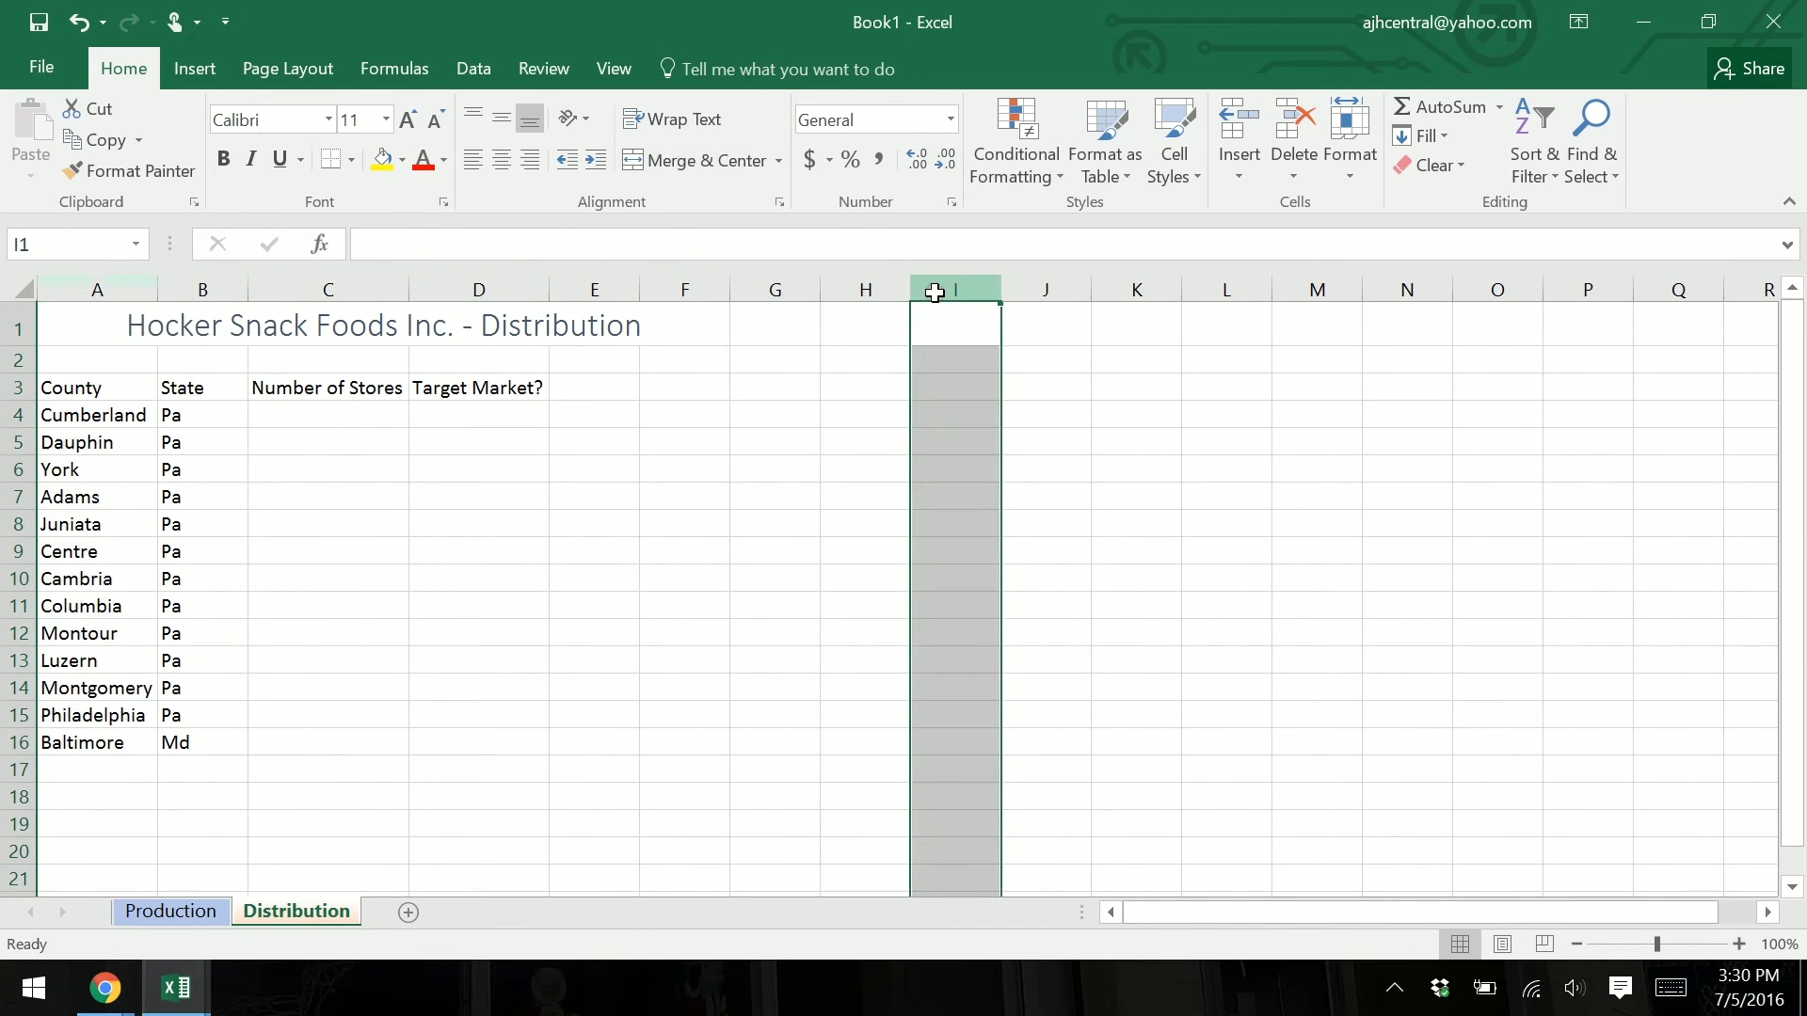
click(11, 391)
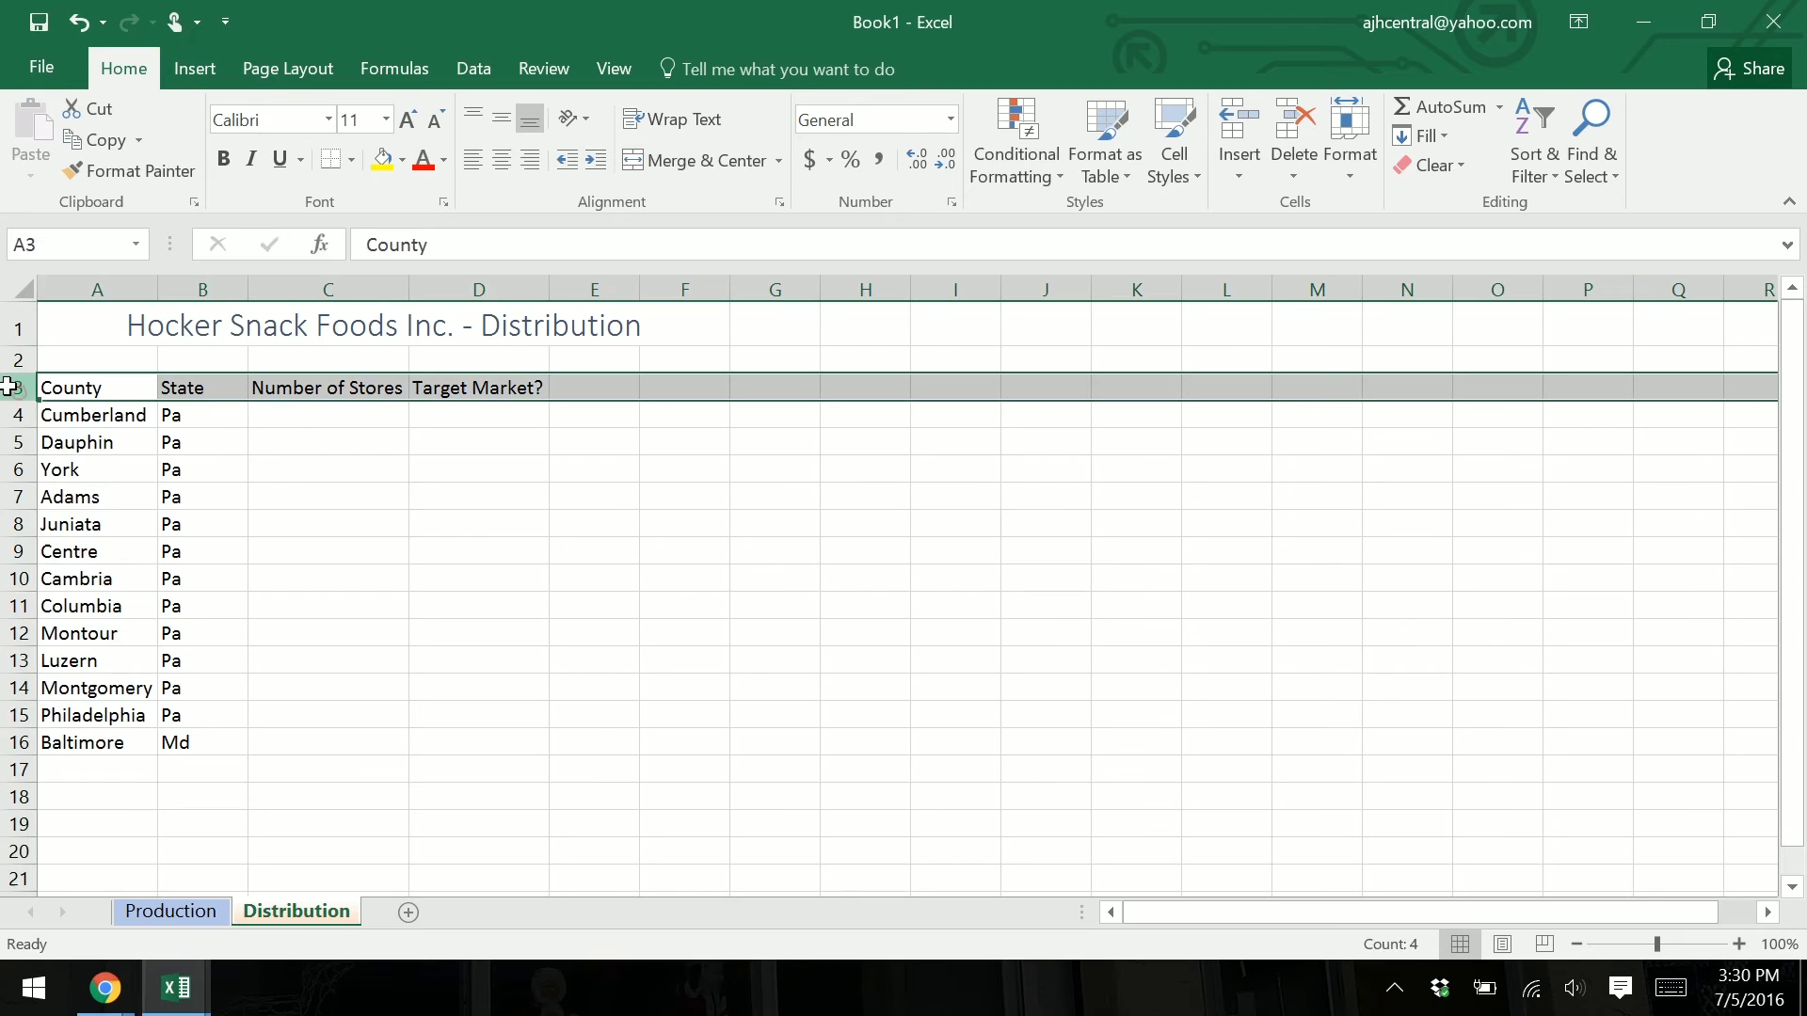
click(16, 490)
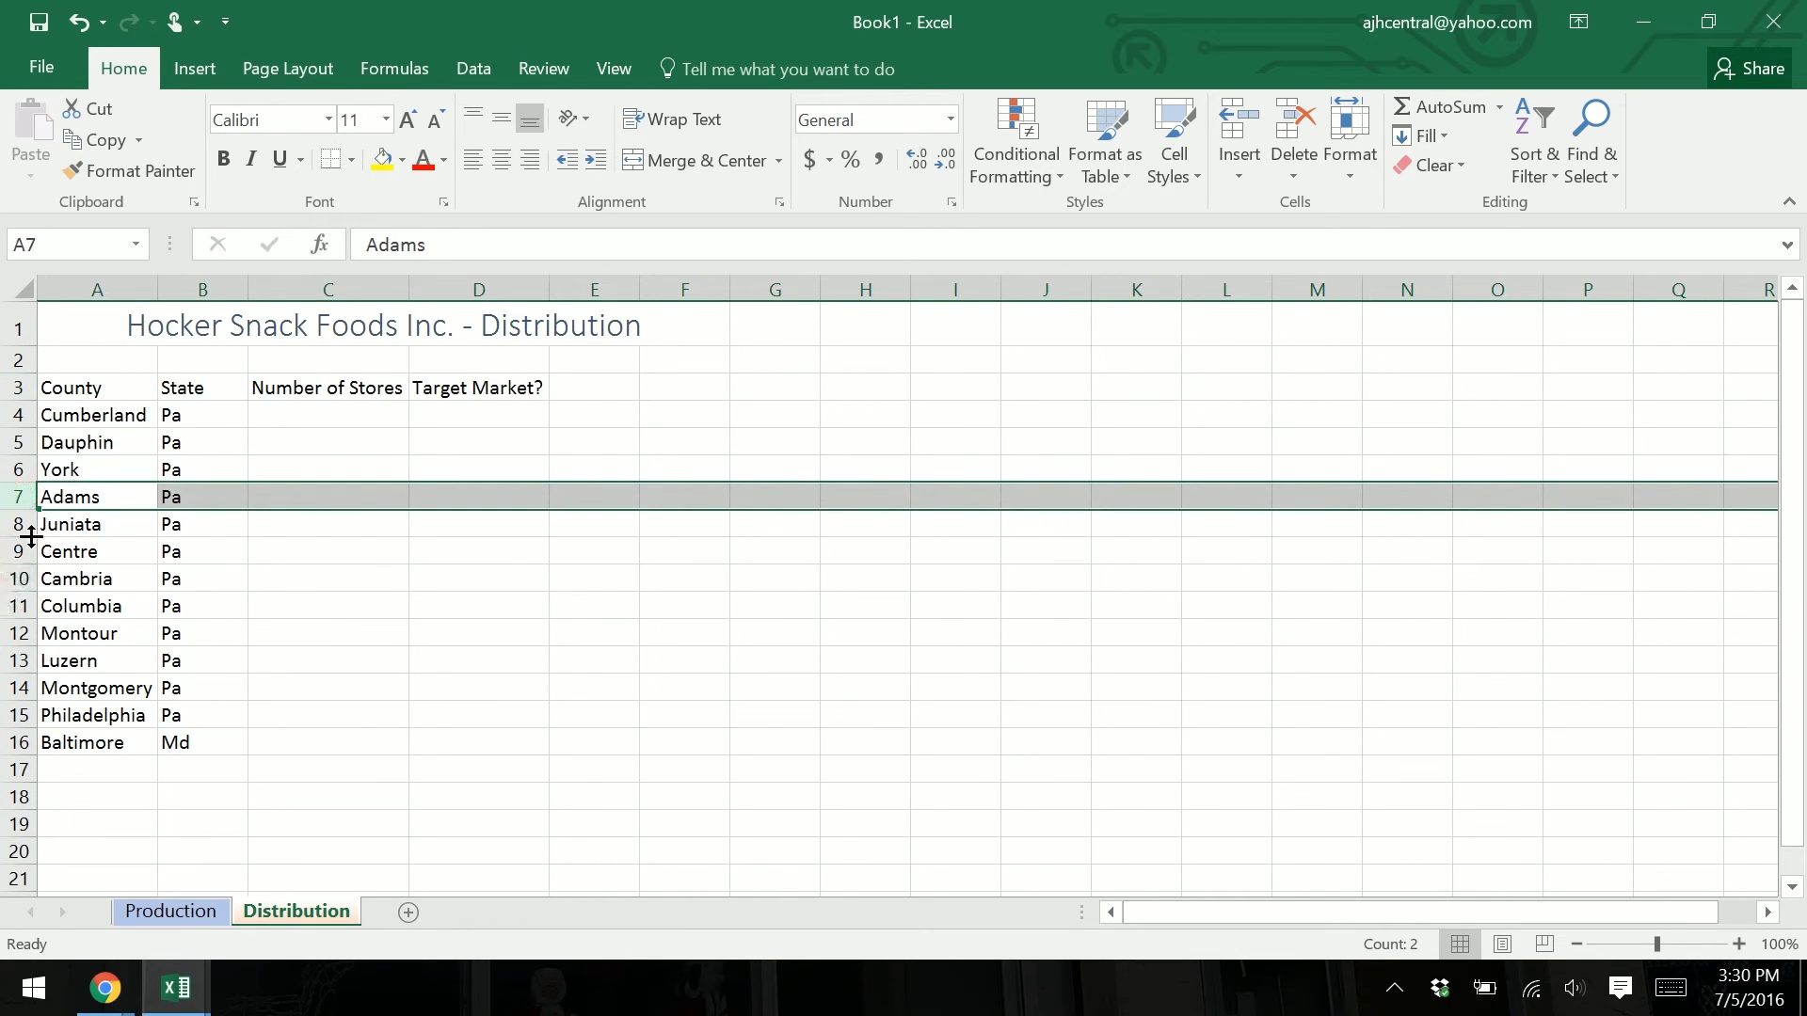
drag(31, 536, 29, 532)
Step: Enter the centered store counts 400, 402, 350, 356, 344, 359, 256, 300, 100, 89, 12, 5 and 30 in C4:C16
click(336, 415)
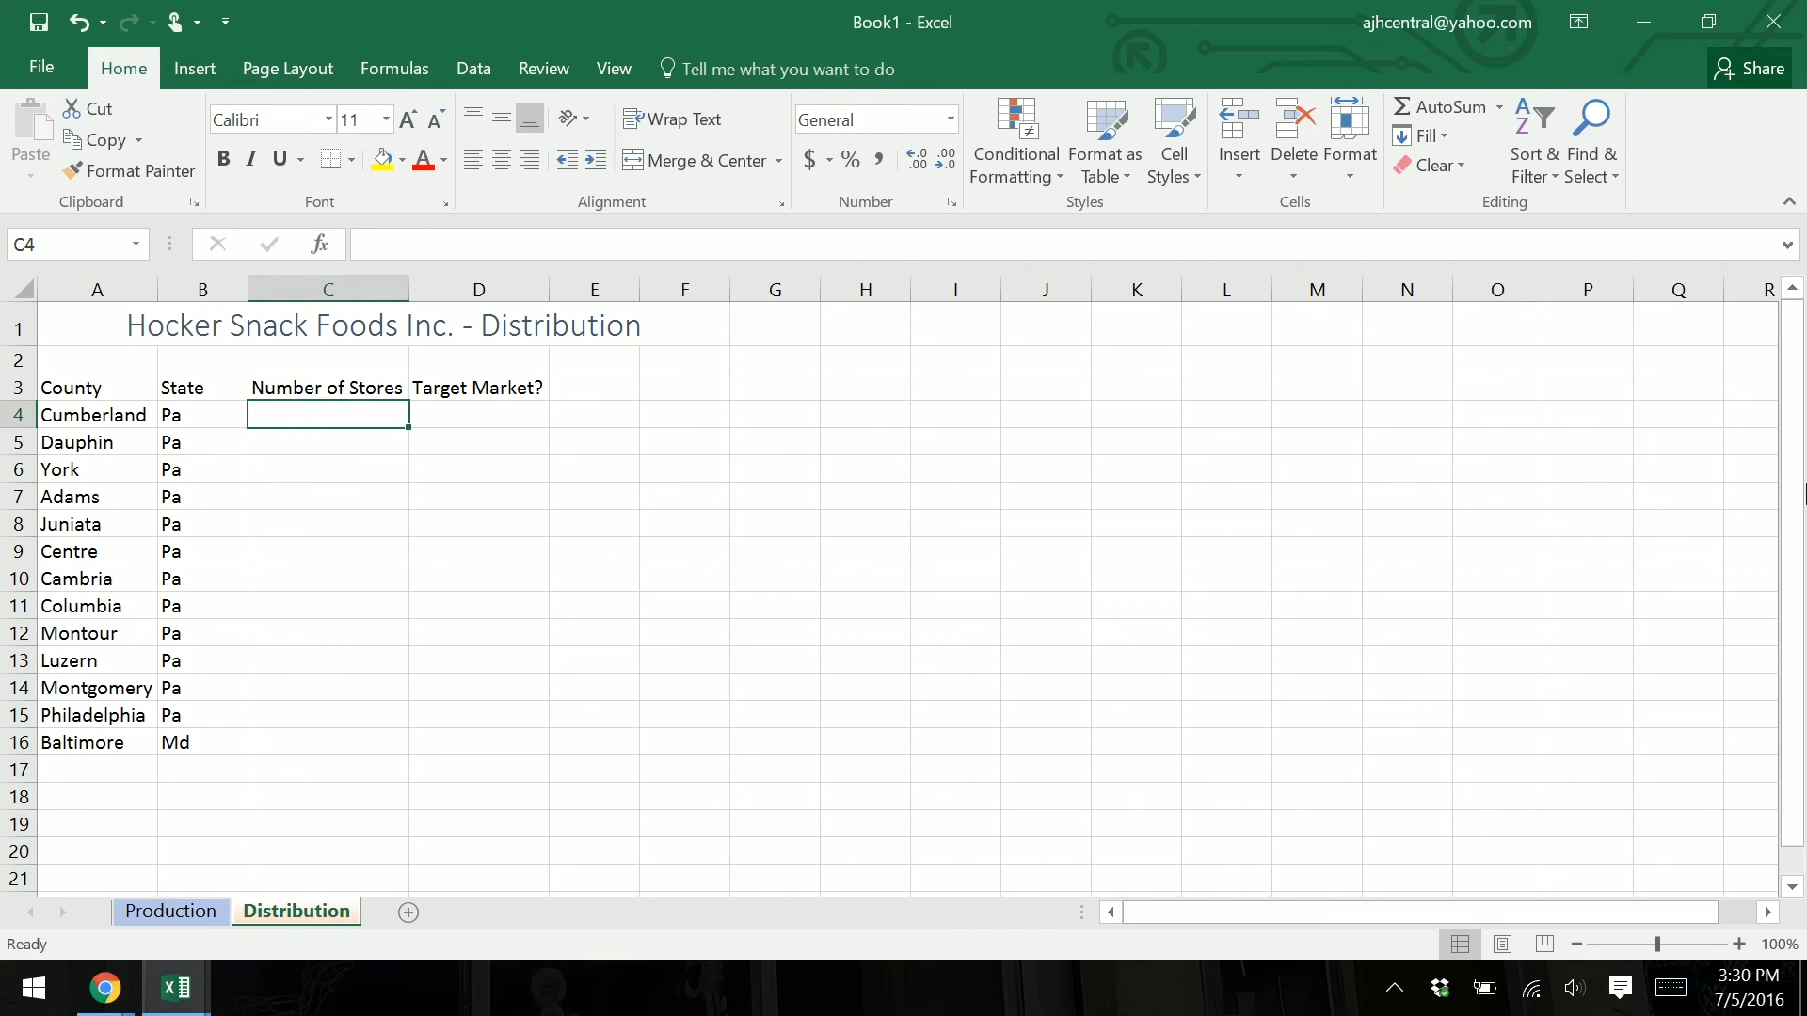
key(ctrl+v)
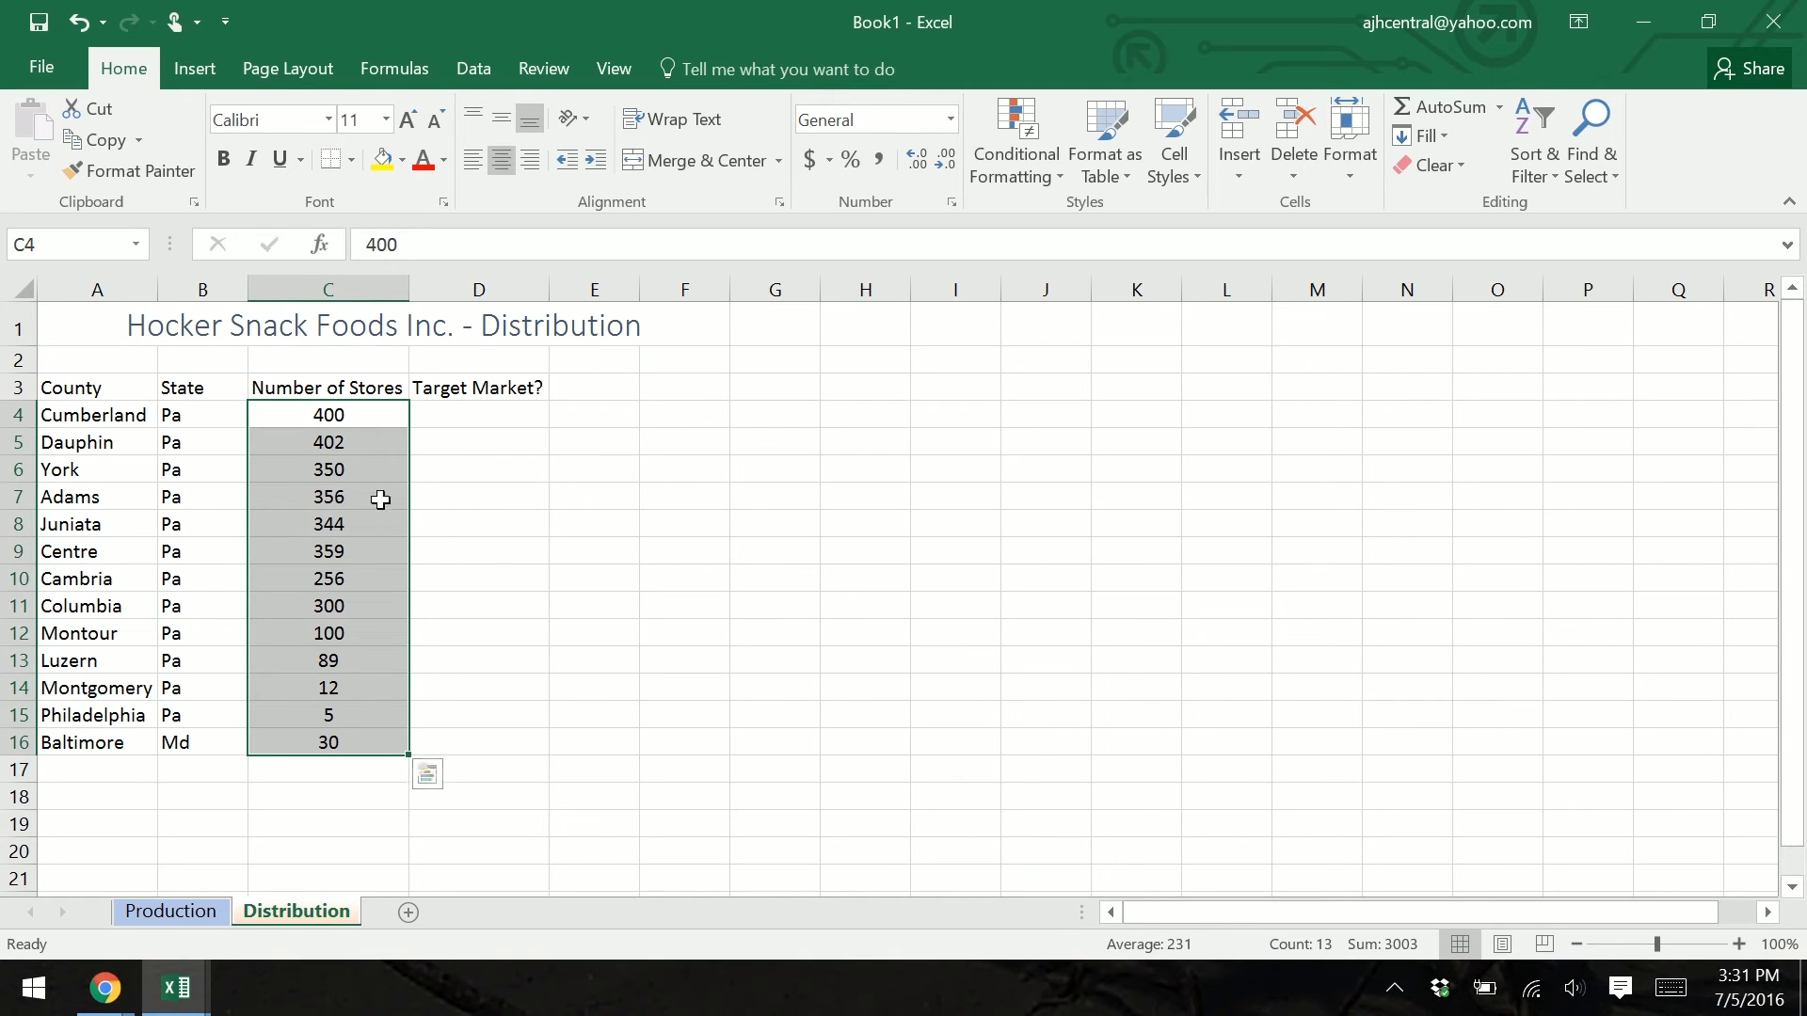
click(351, 705)
click(372, 649)
click(361, 752)
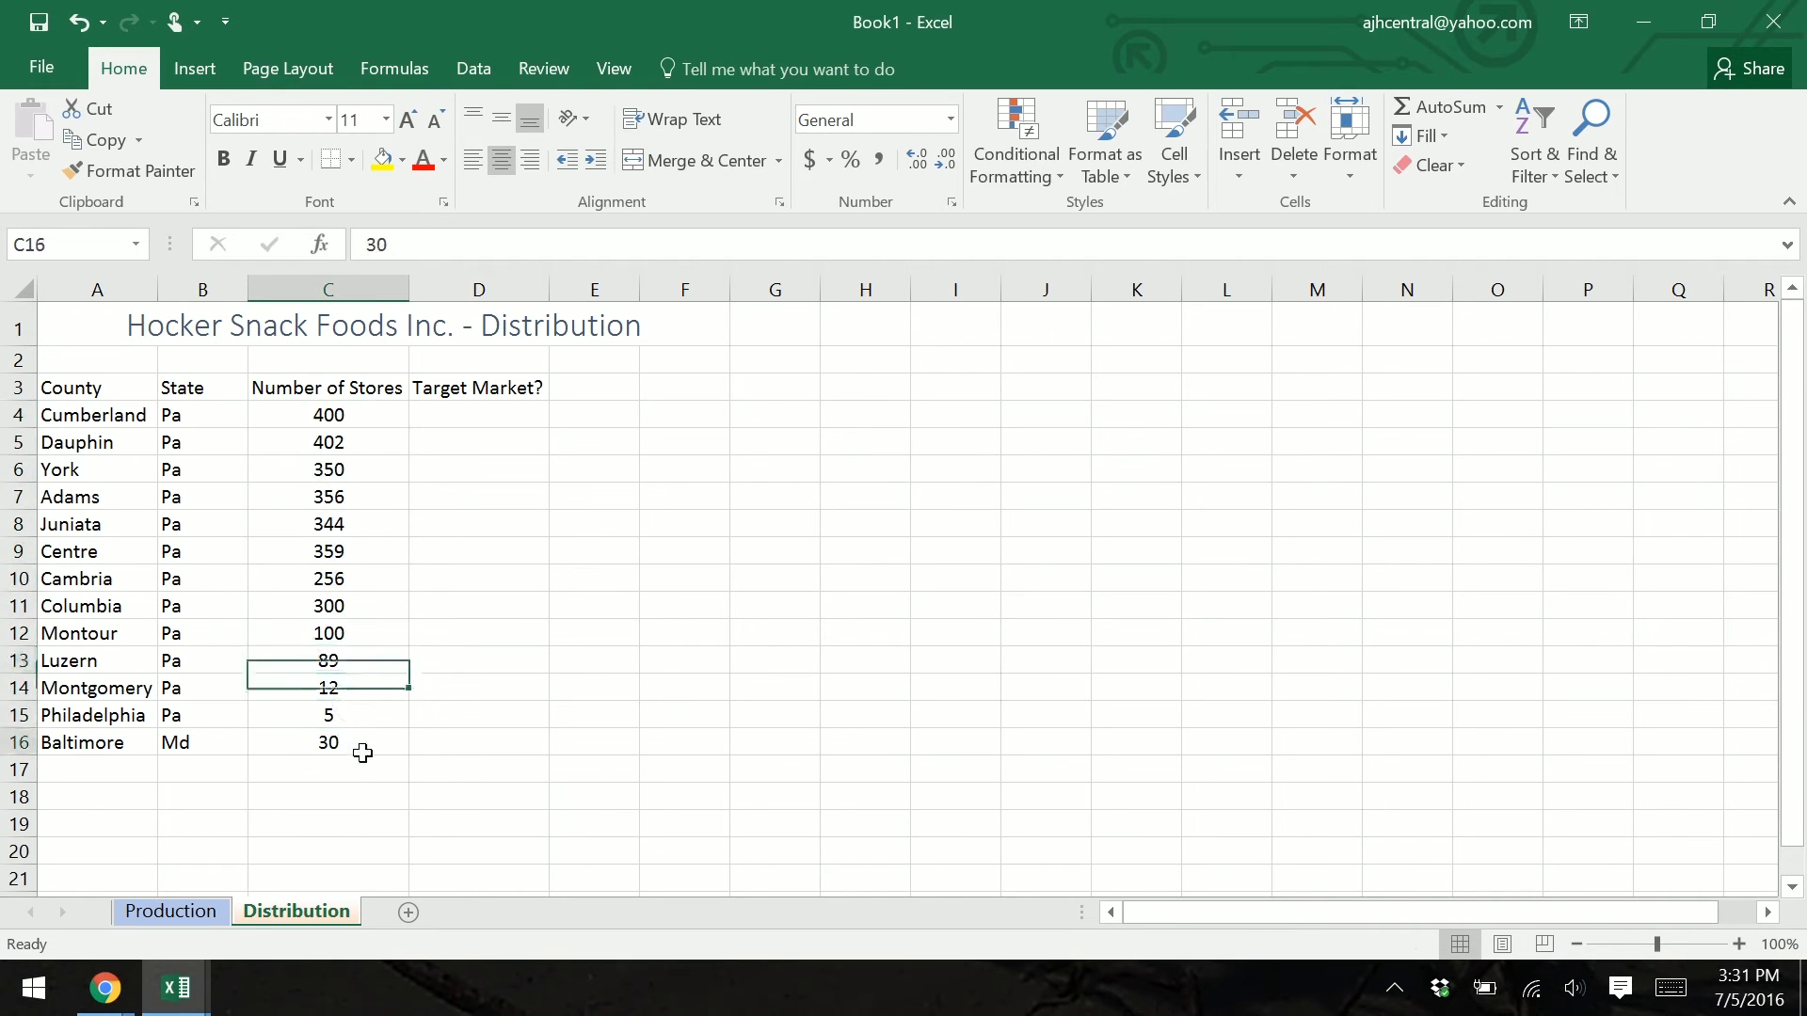
click(384, 629)
Step: Add a Less Than conditional formatting rule to C4:C16 that marks values below 150 with Light Red Fill with Dark Red Text
click(368, 411)
drag(368, 411, 378, 737)
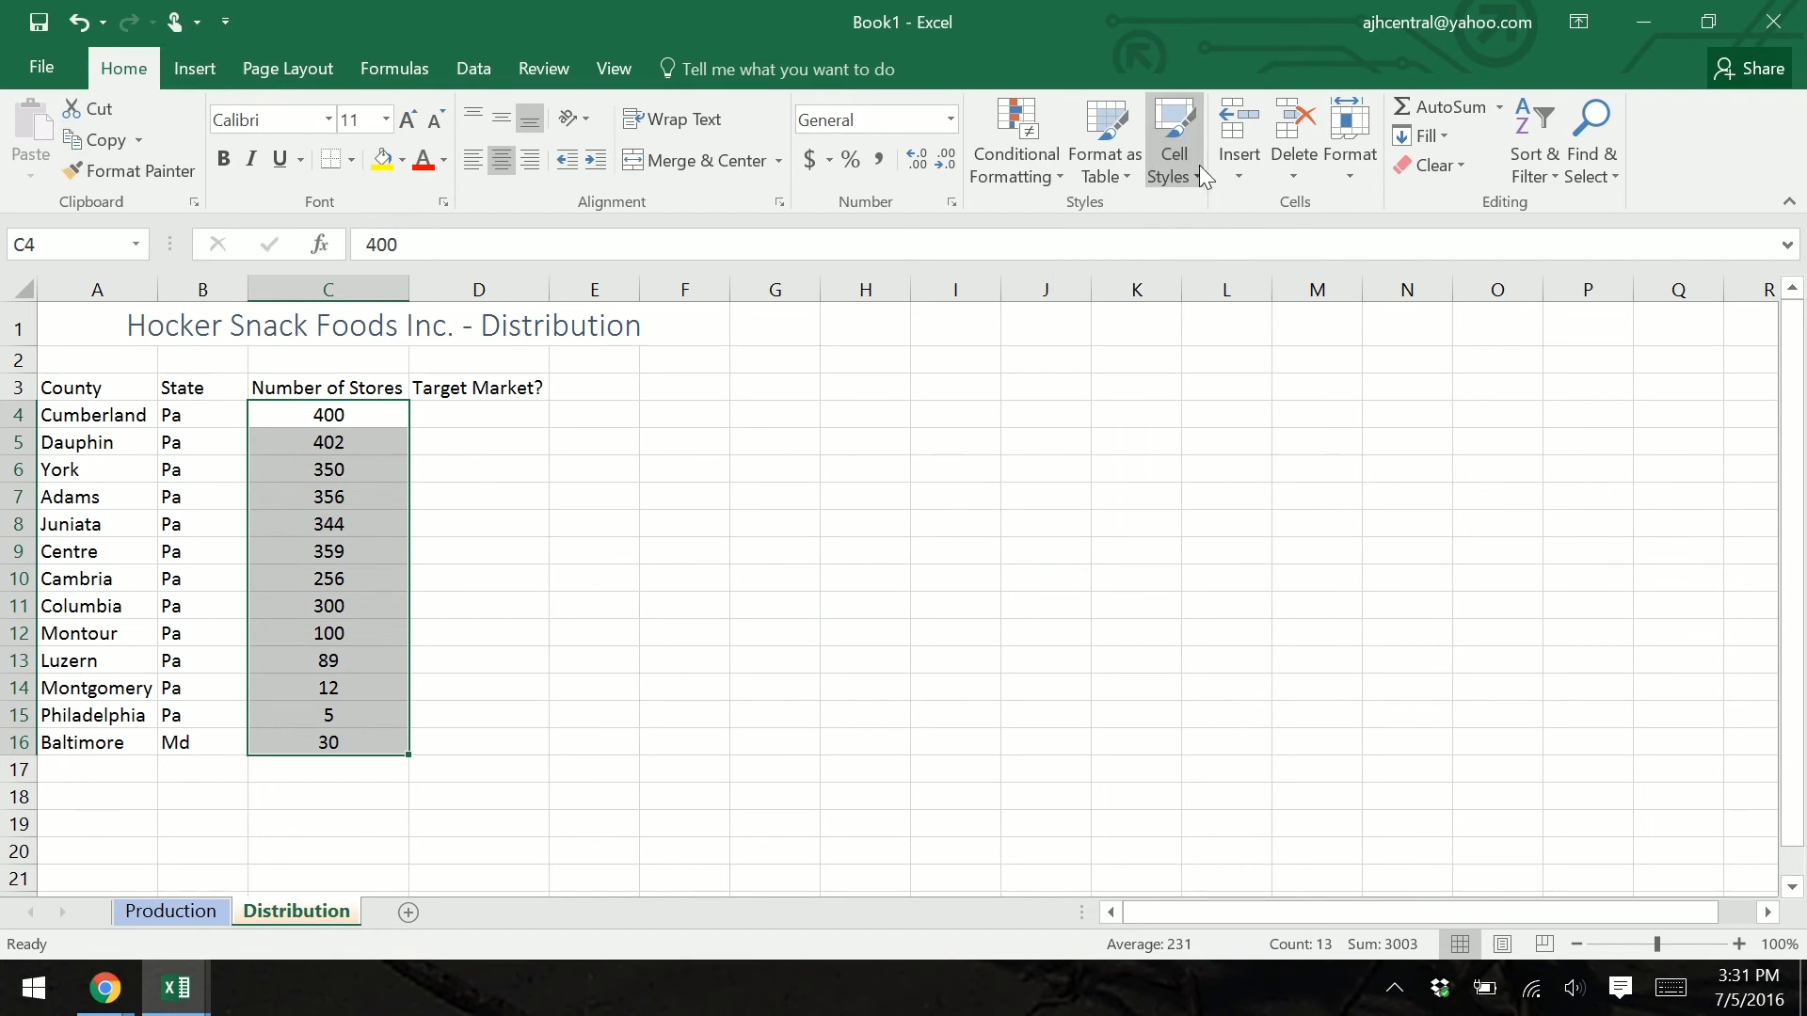
click(1020, 179)
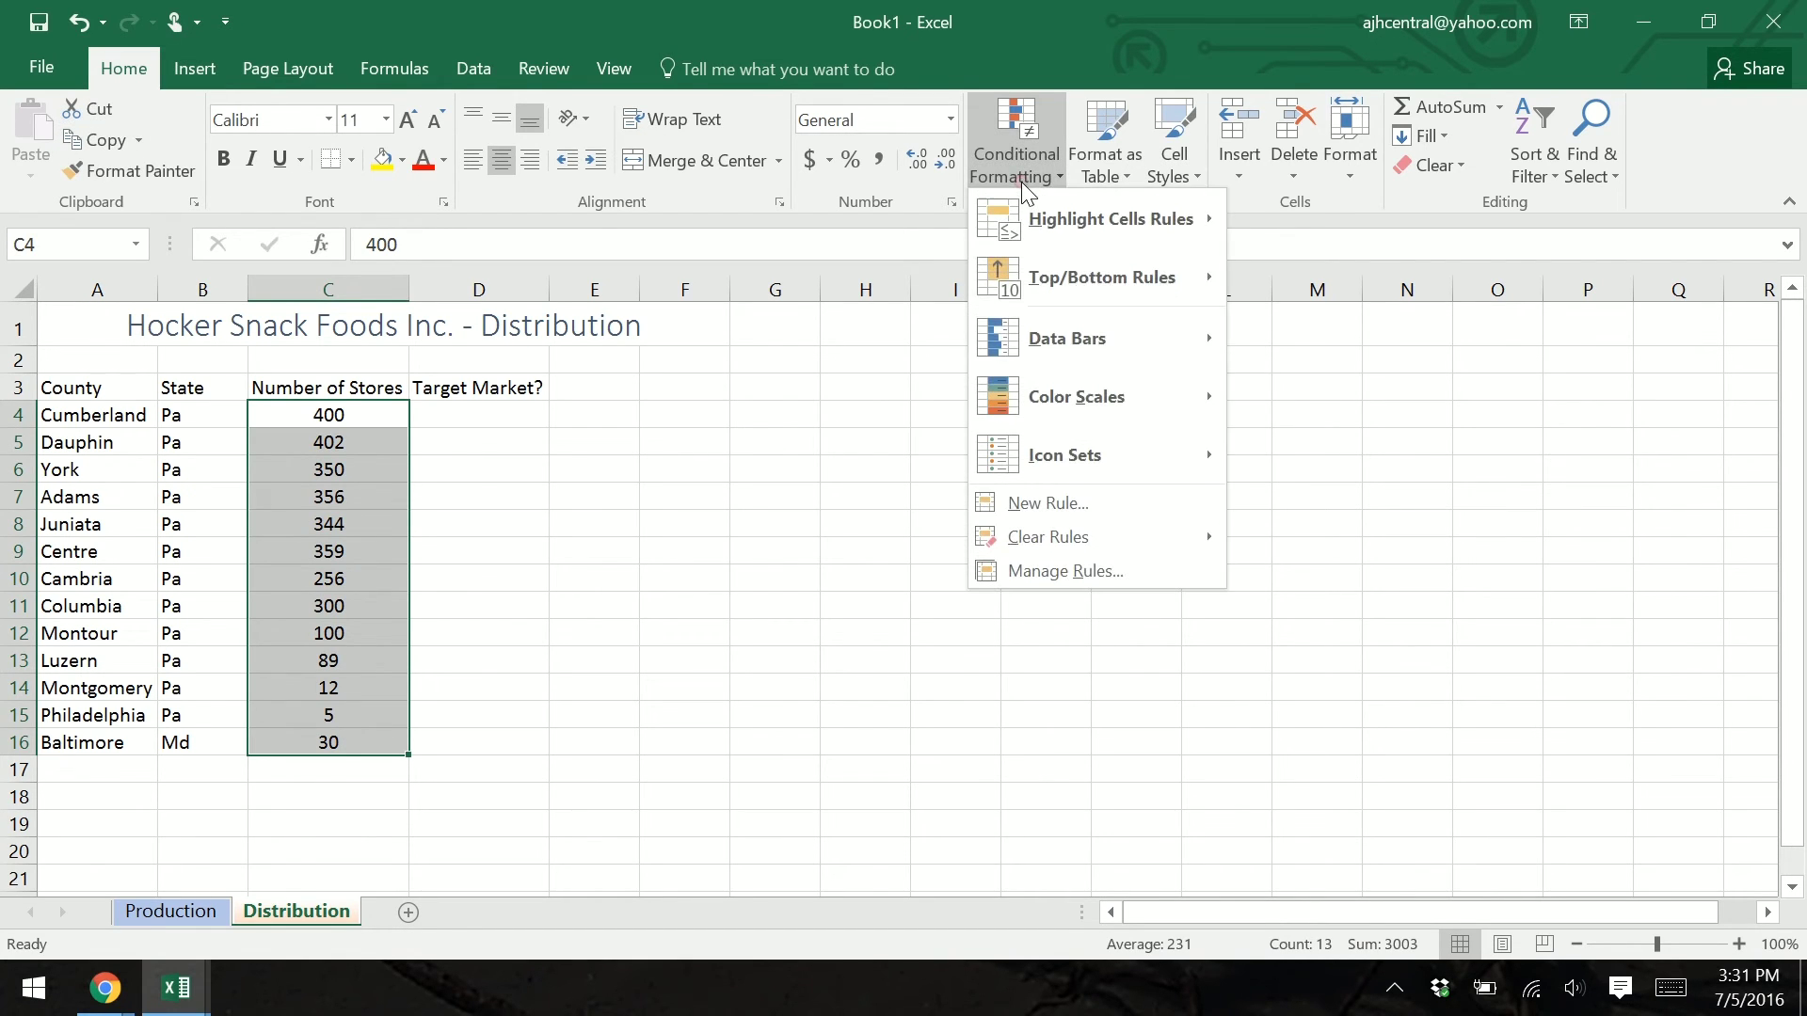
mouse_move(1166, 220)
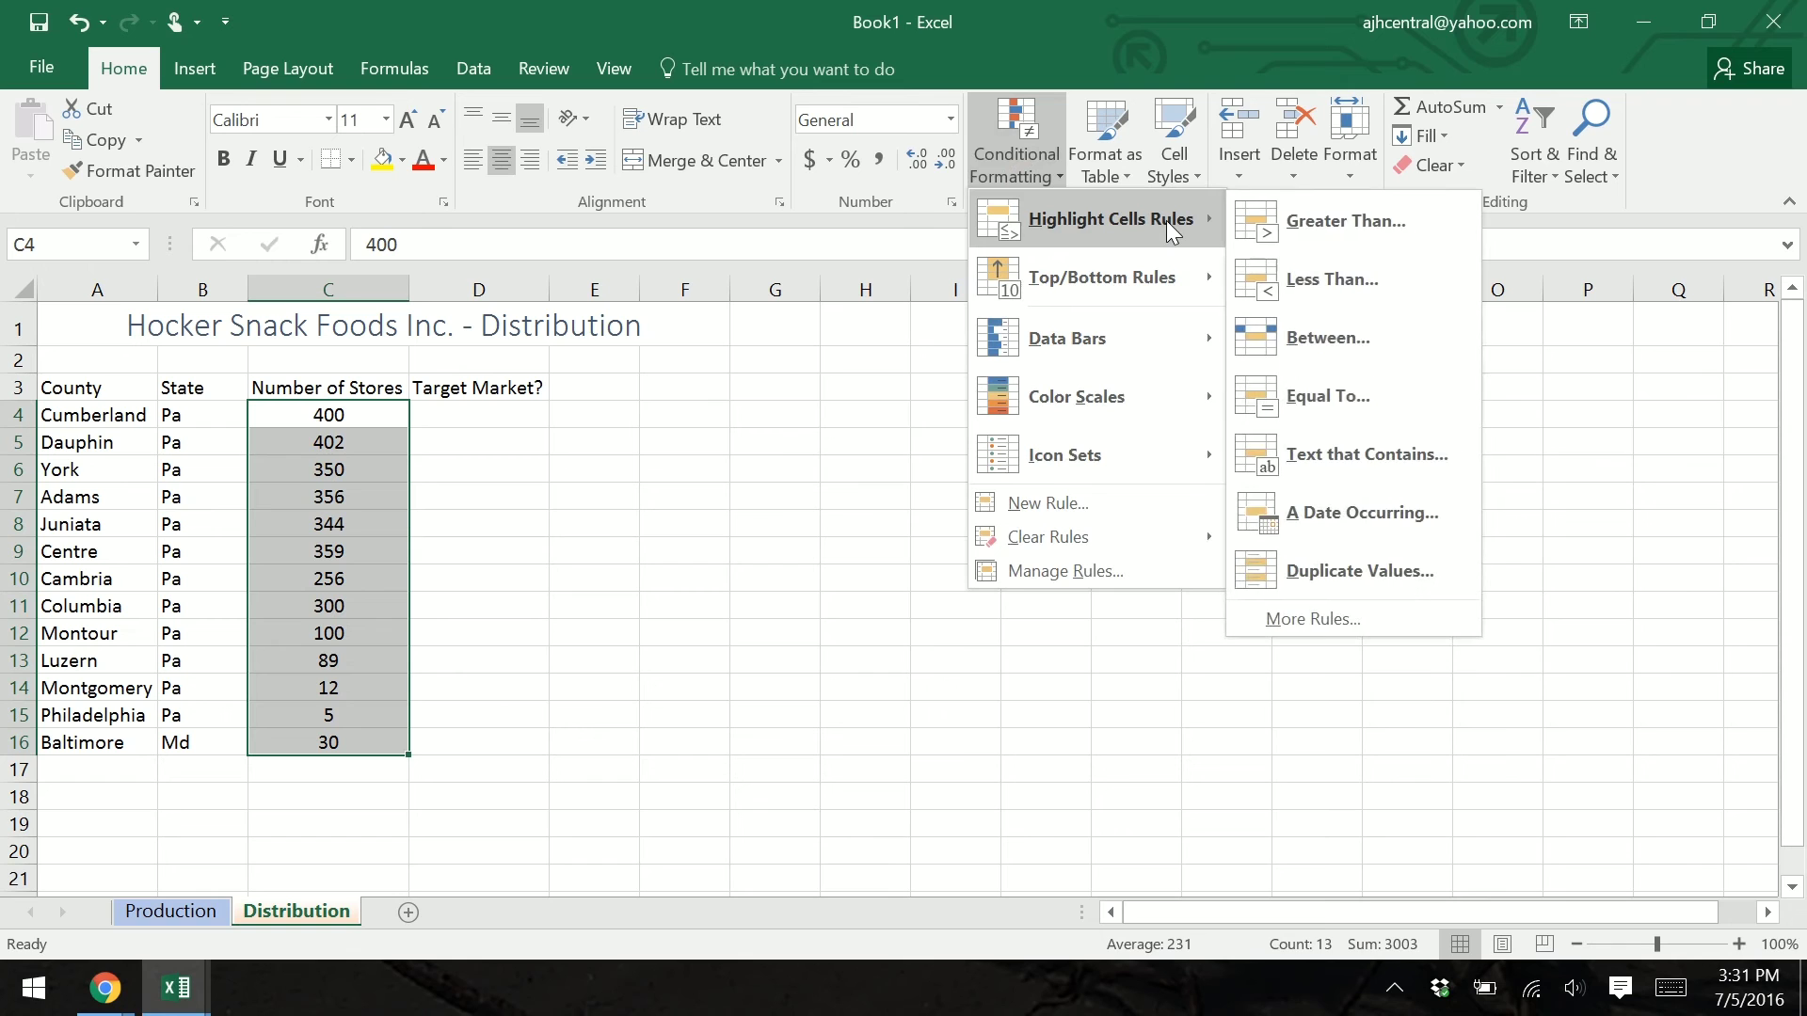
click(1393, 284)
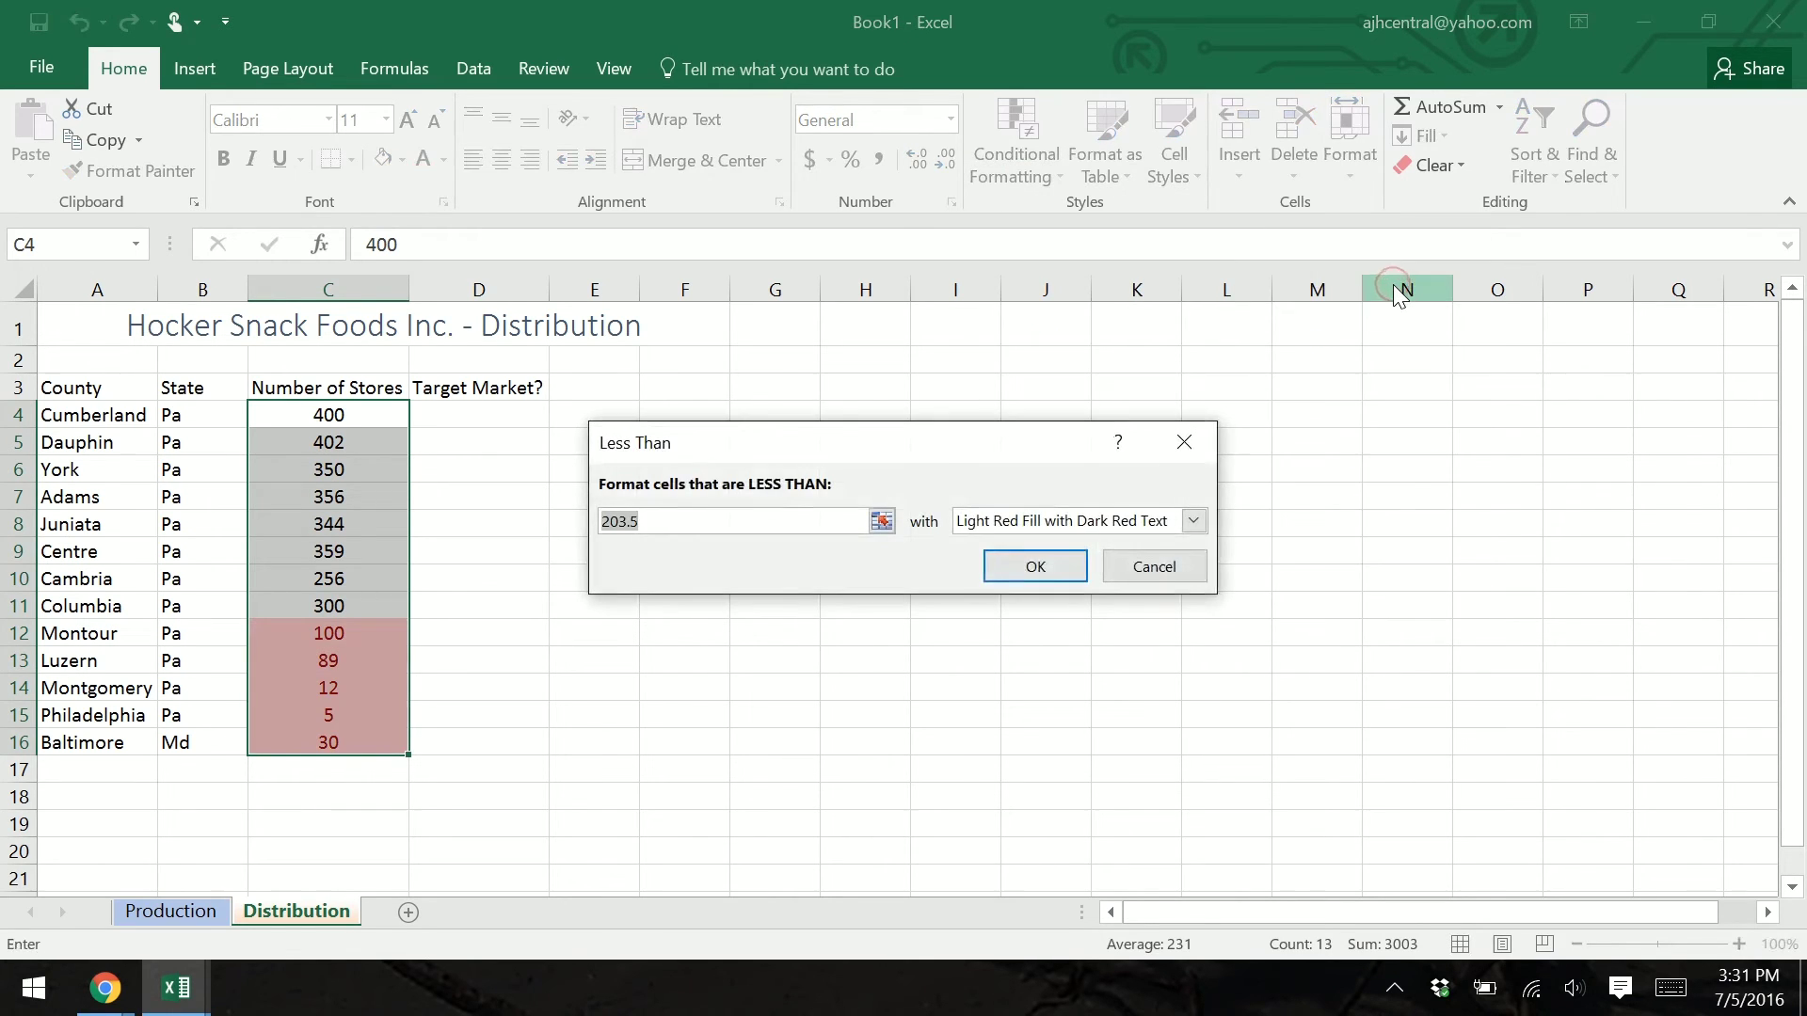
text(150)
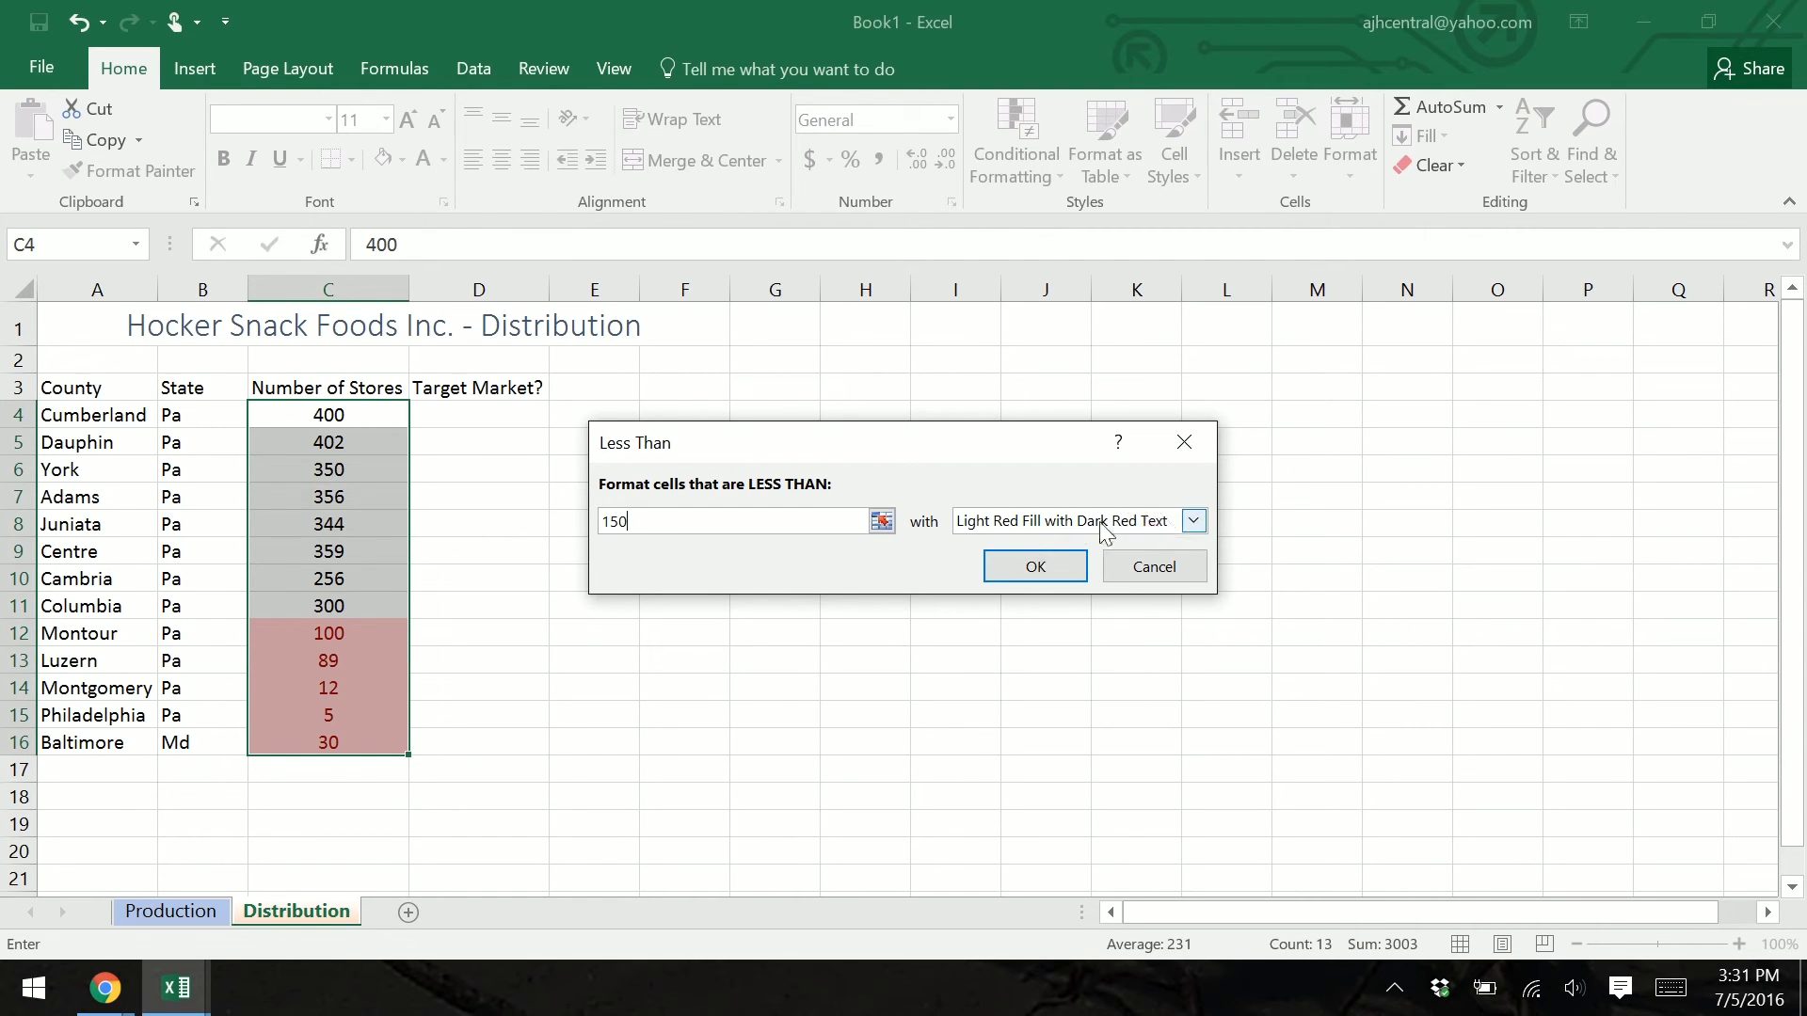
click(1193, 521)
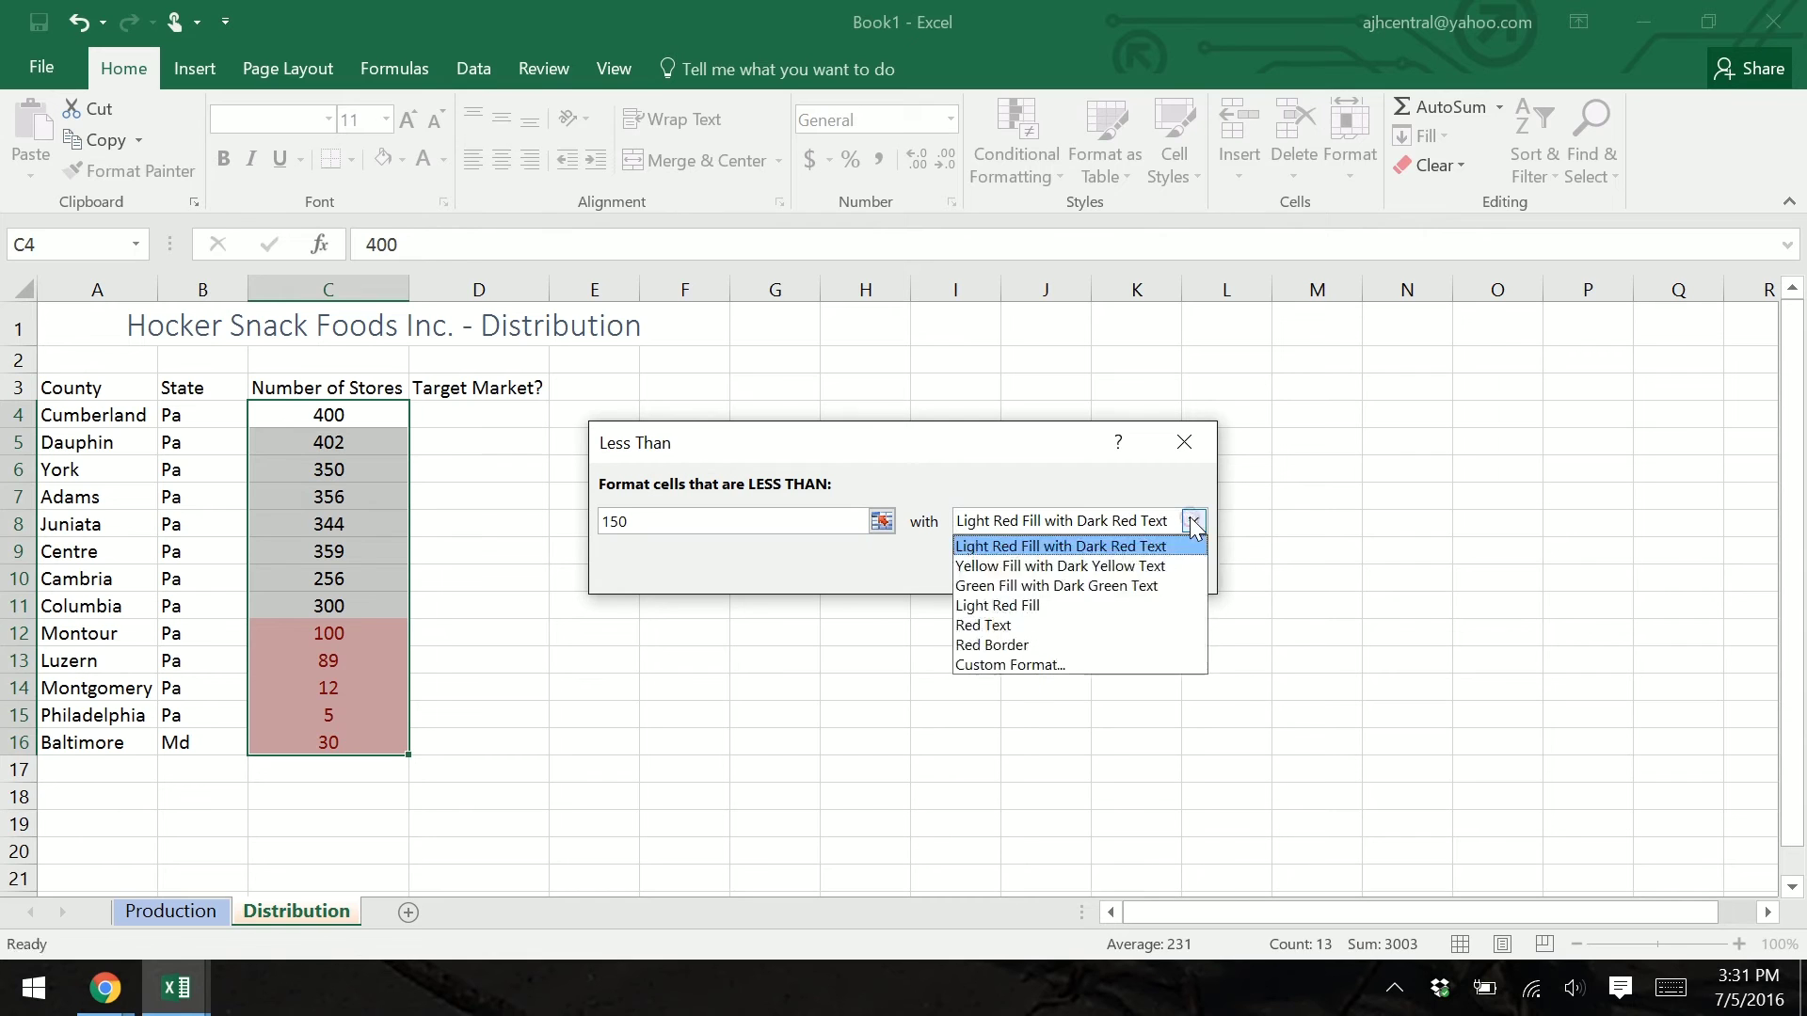
click(1168, 647)
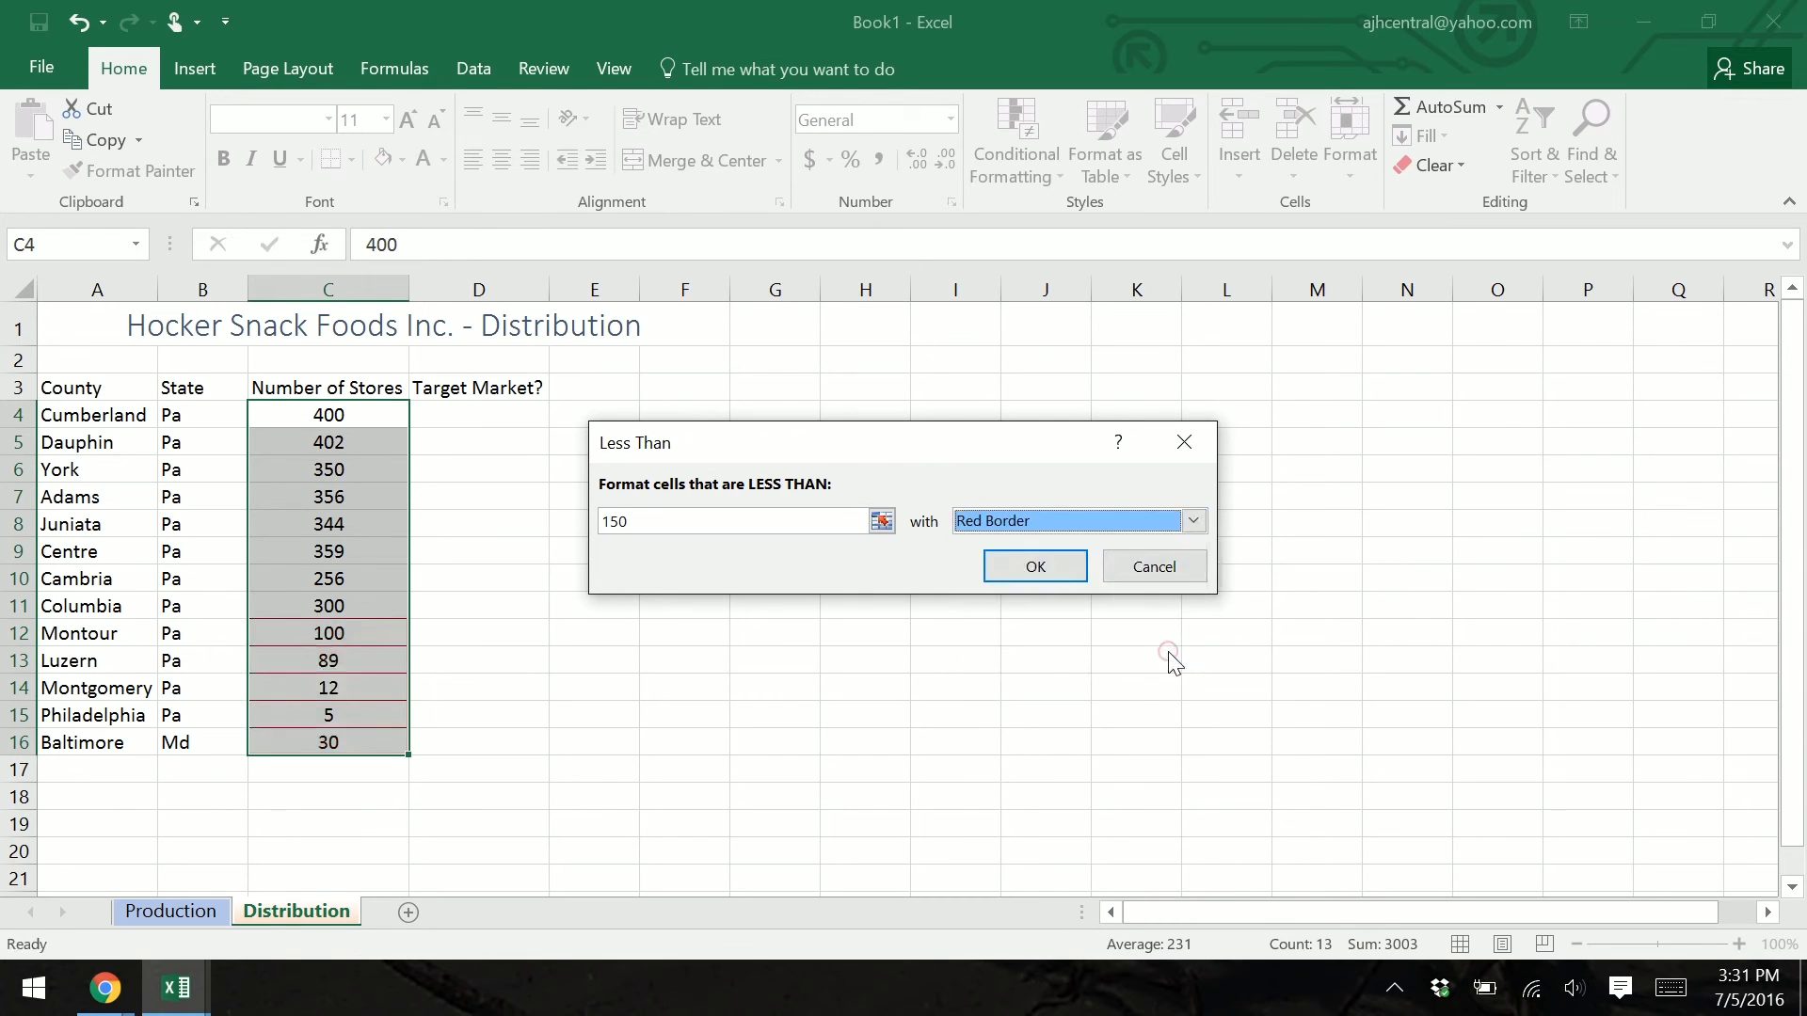
click(1193, 522)
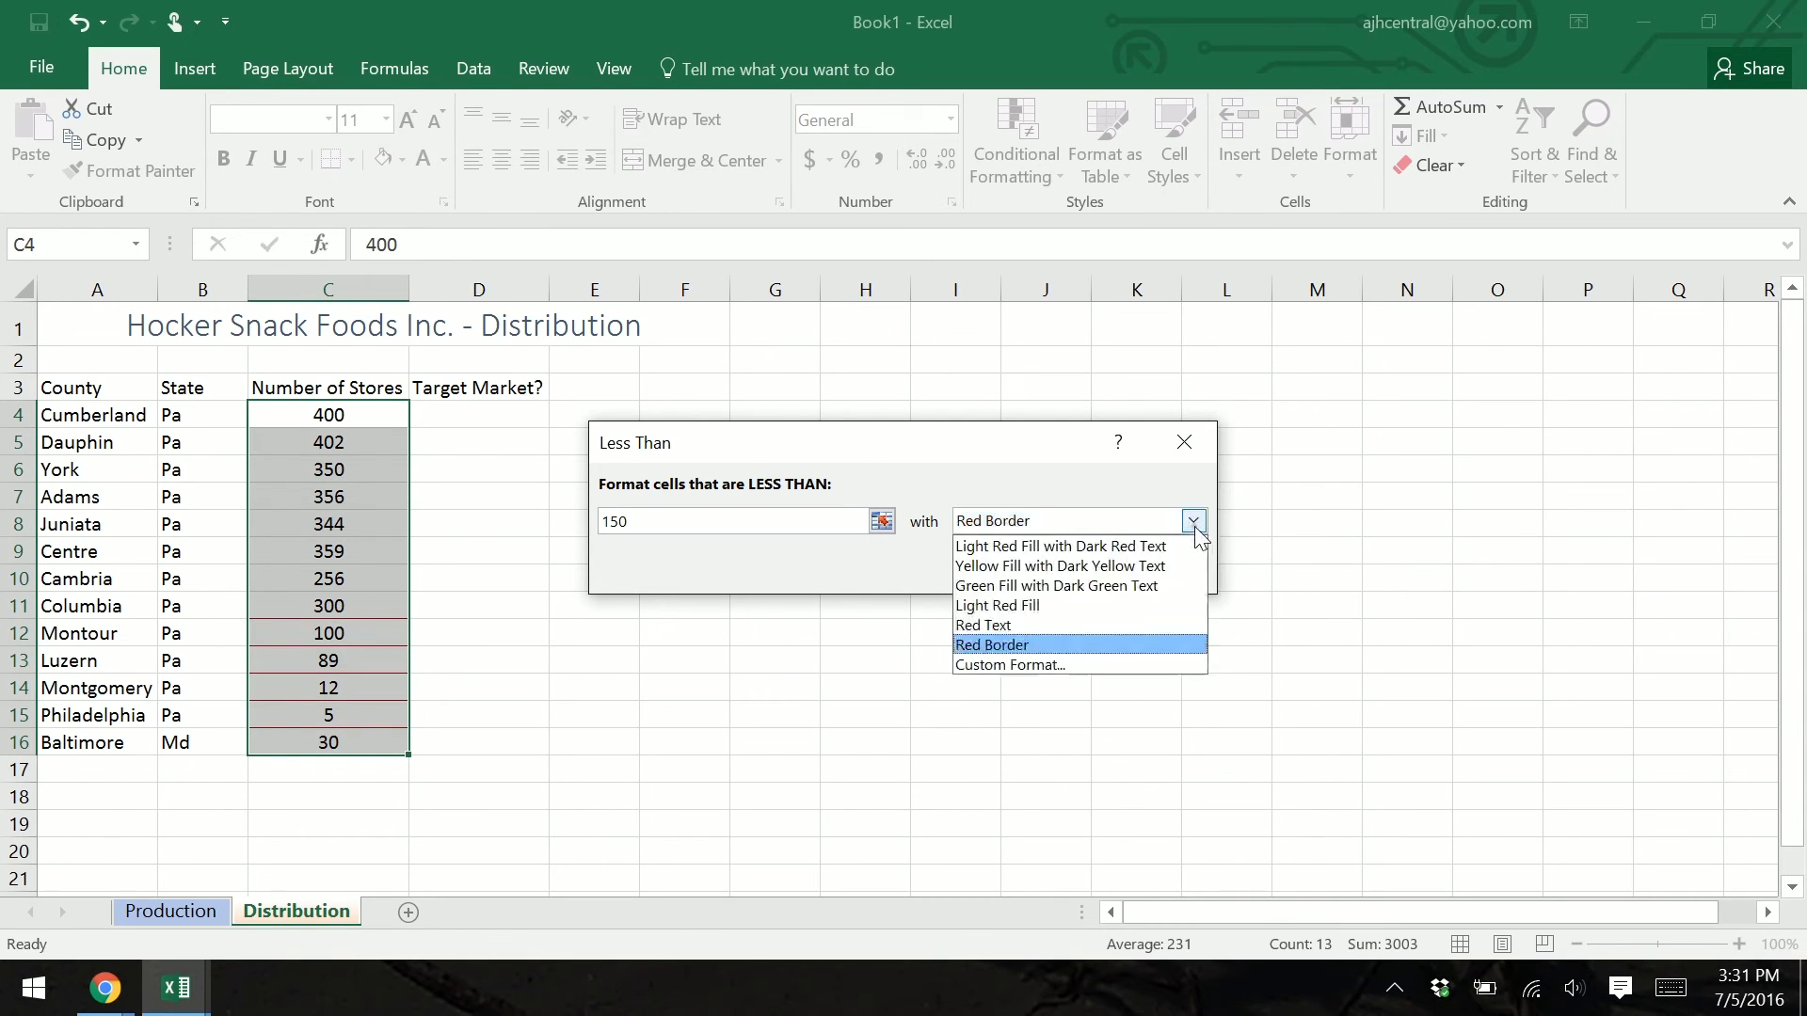
click(1146, 614)
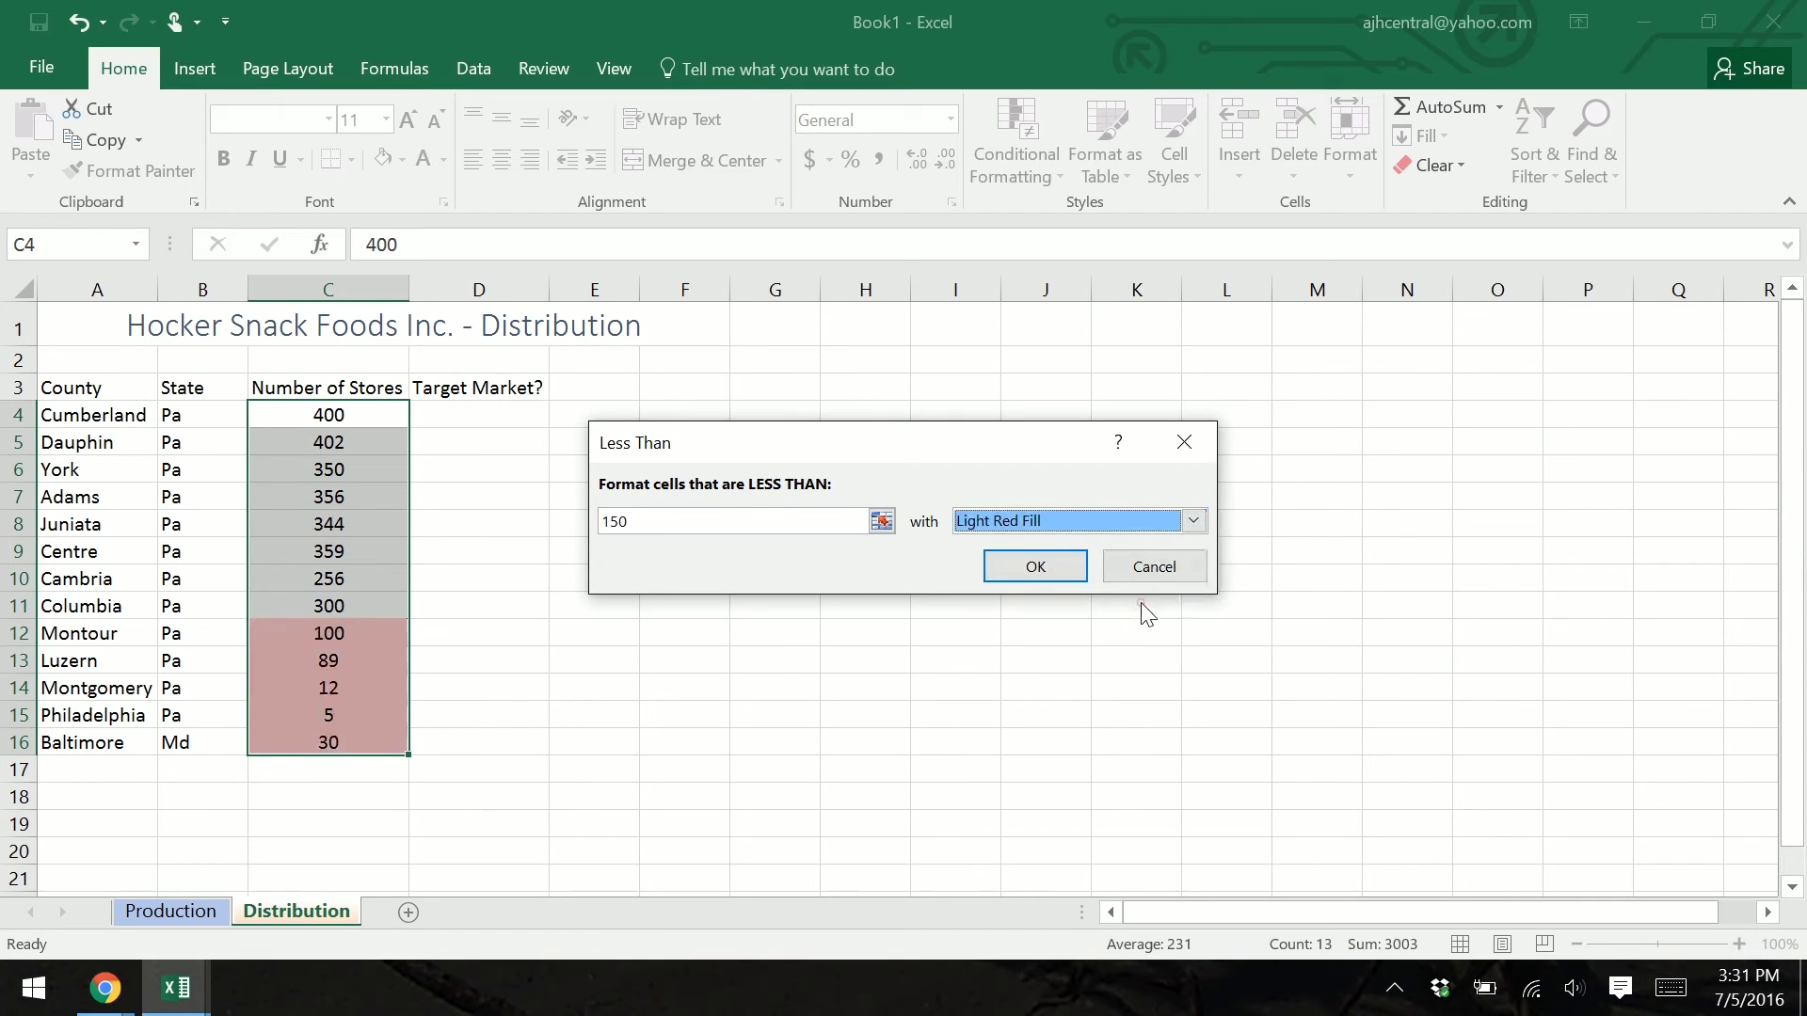
click(1192, 520)
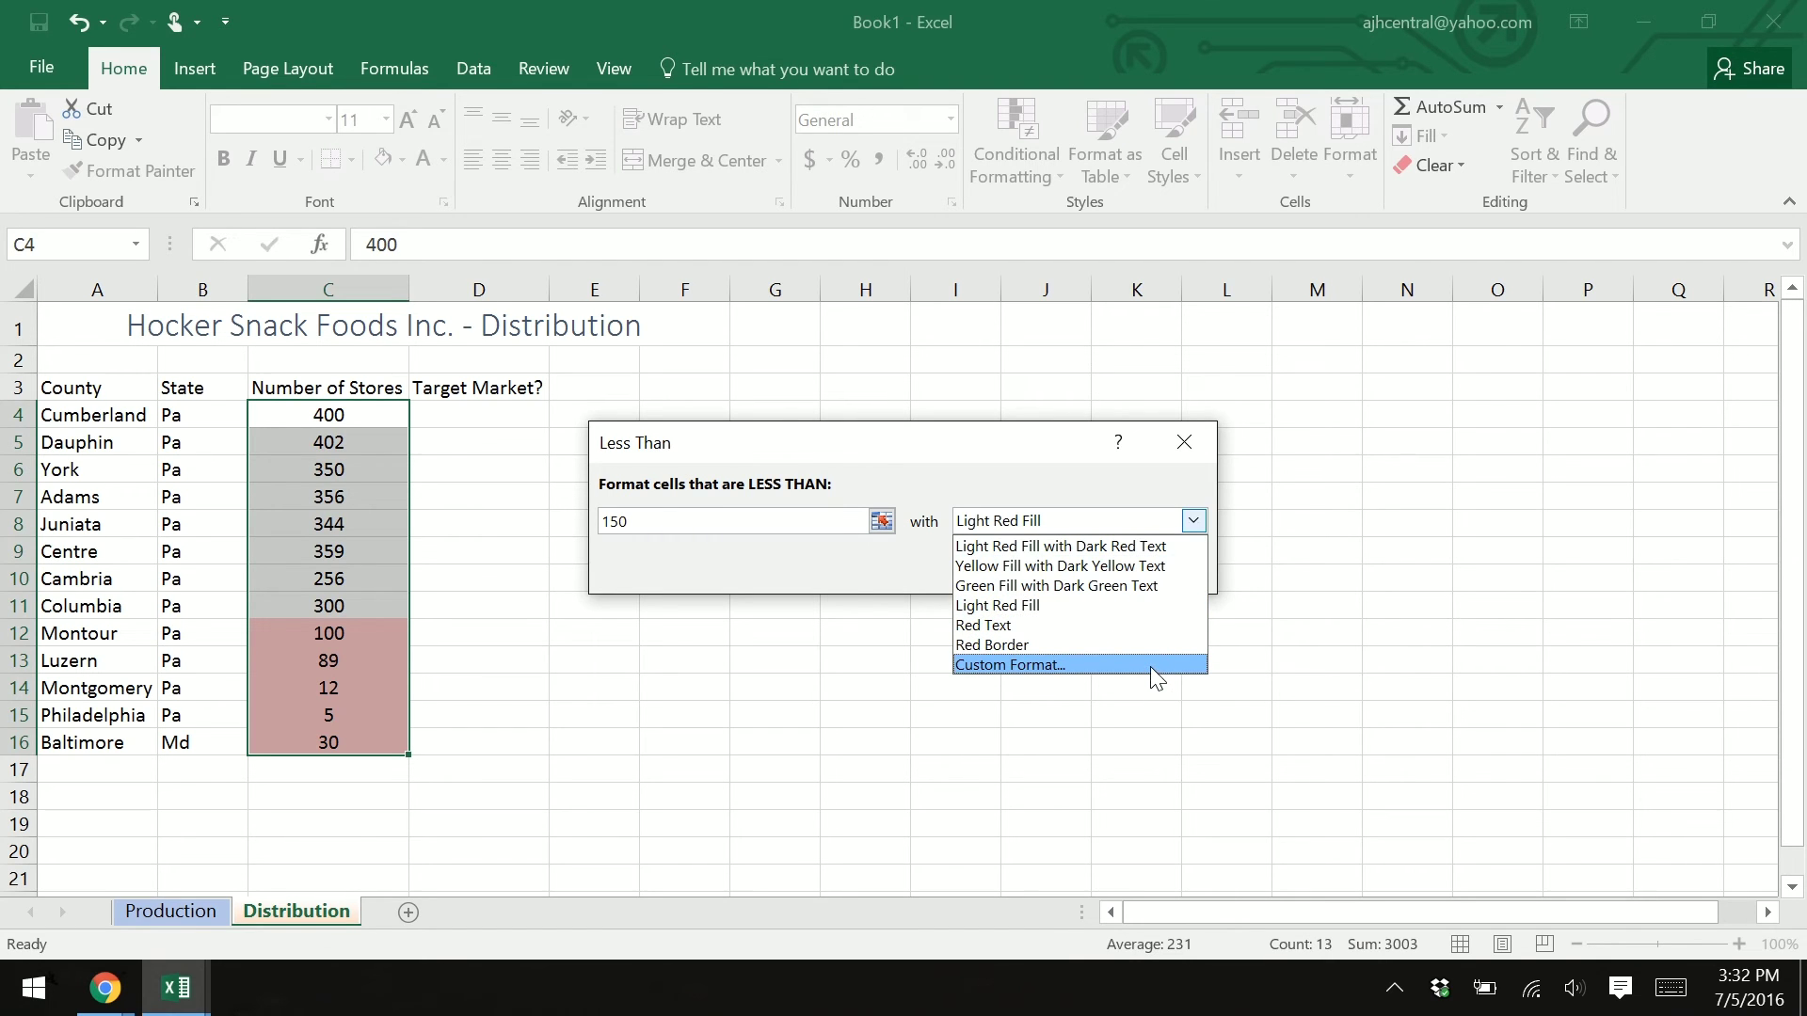
click(1182, 548)
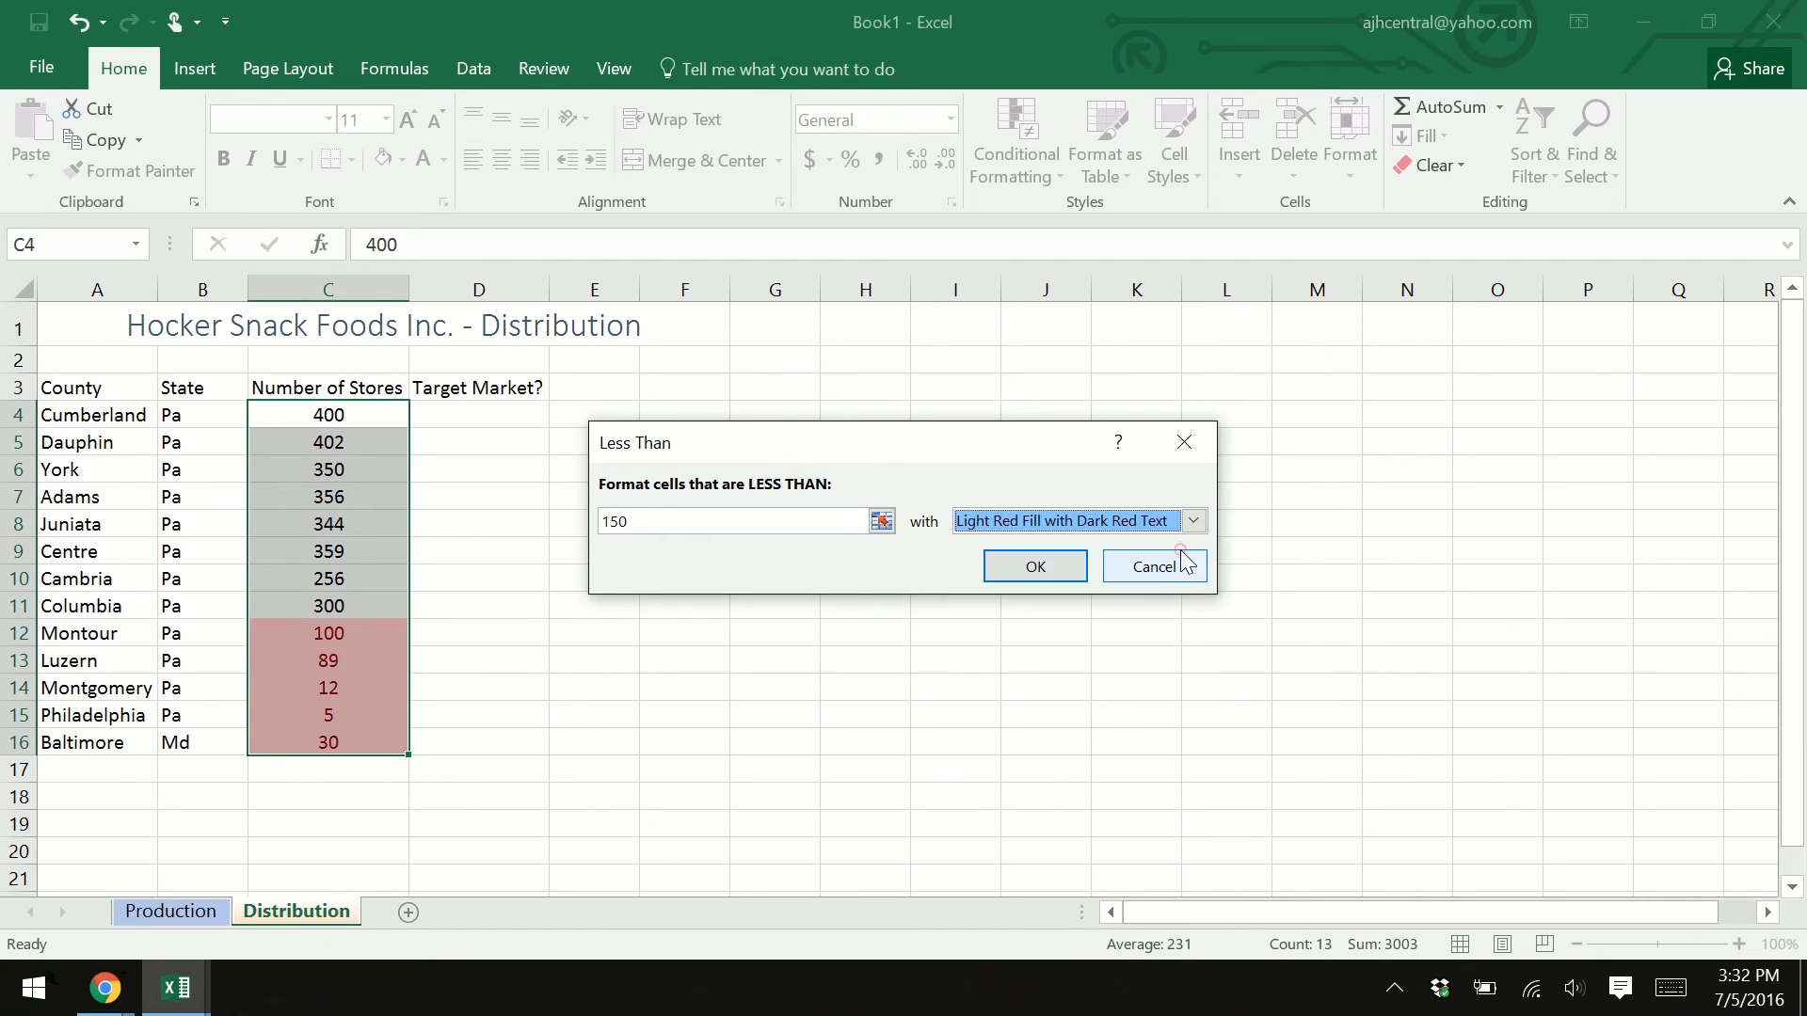
click(1060, 571)
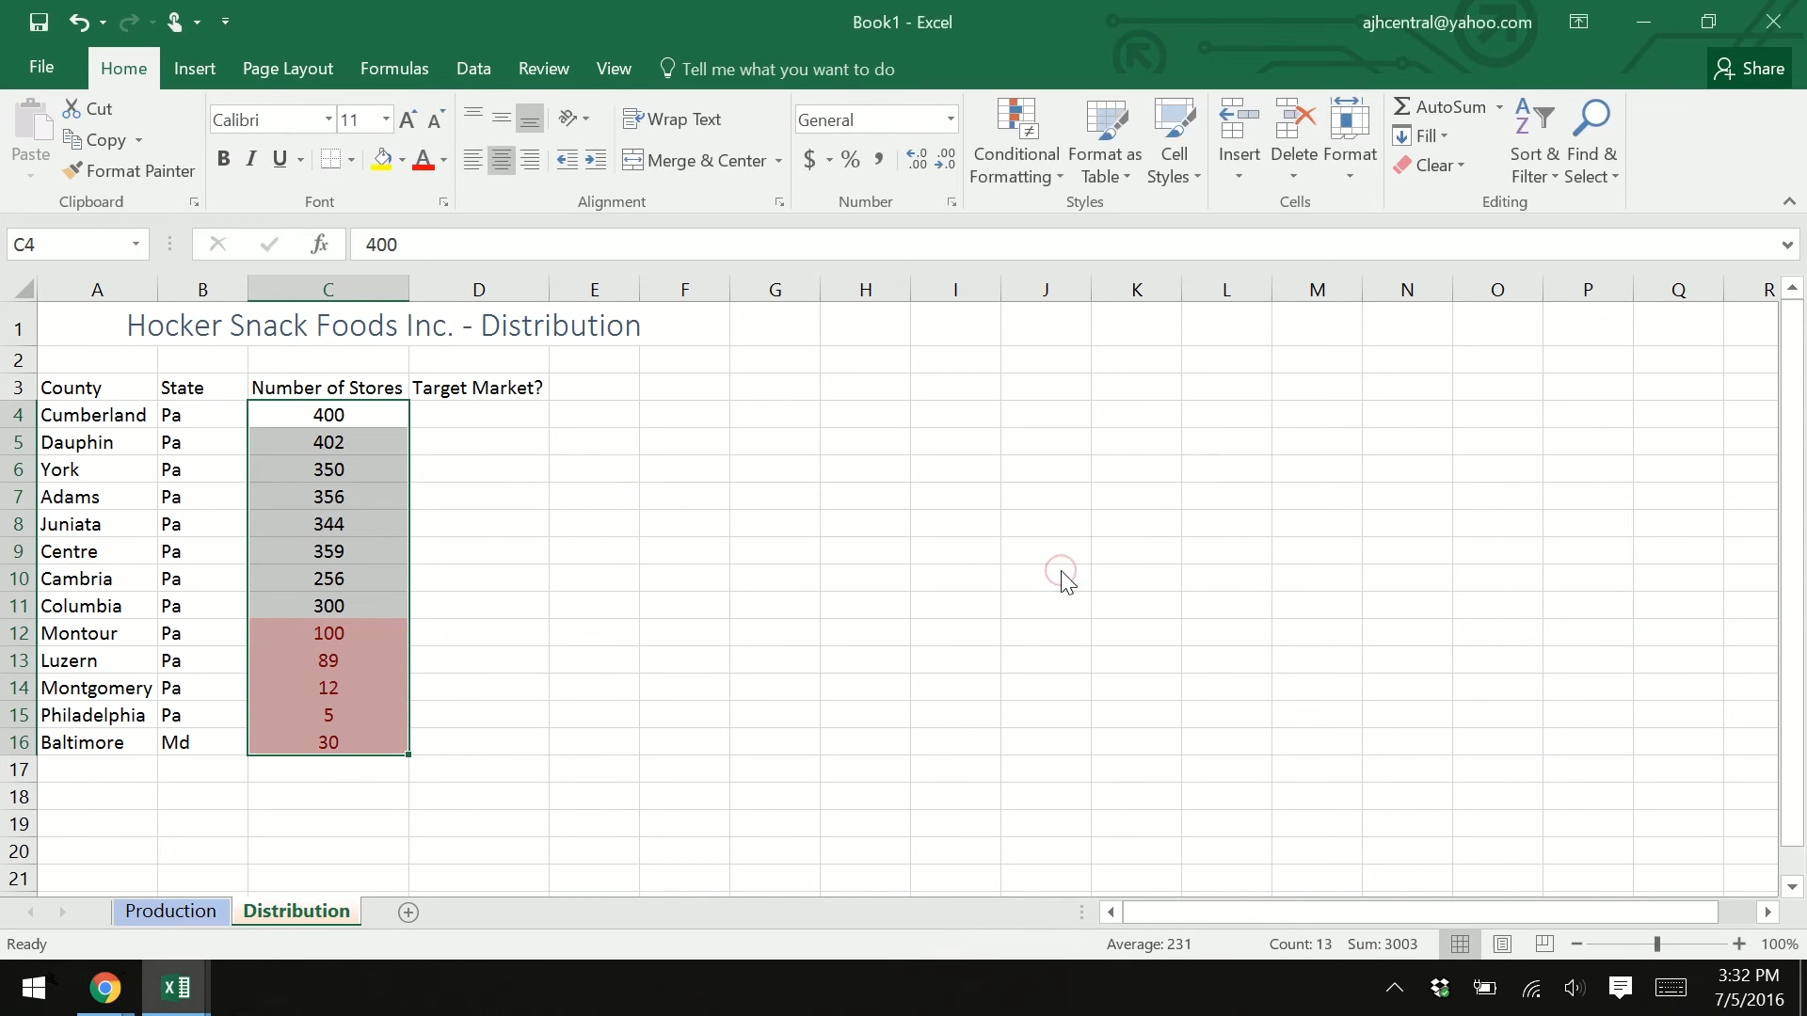
Step: Enter the formula =IF(C4>=350,"","Target Market") in D4
click(494, 417)
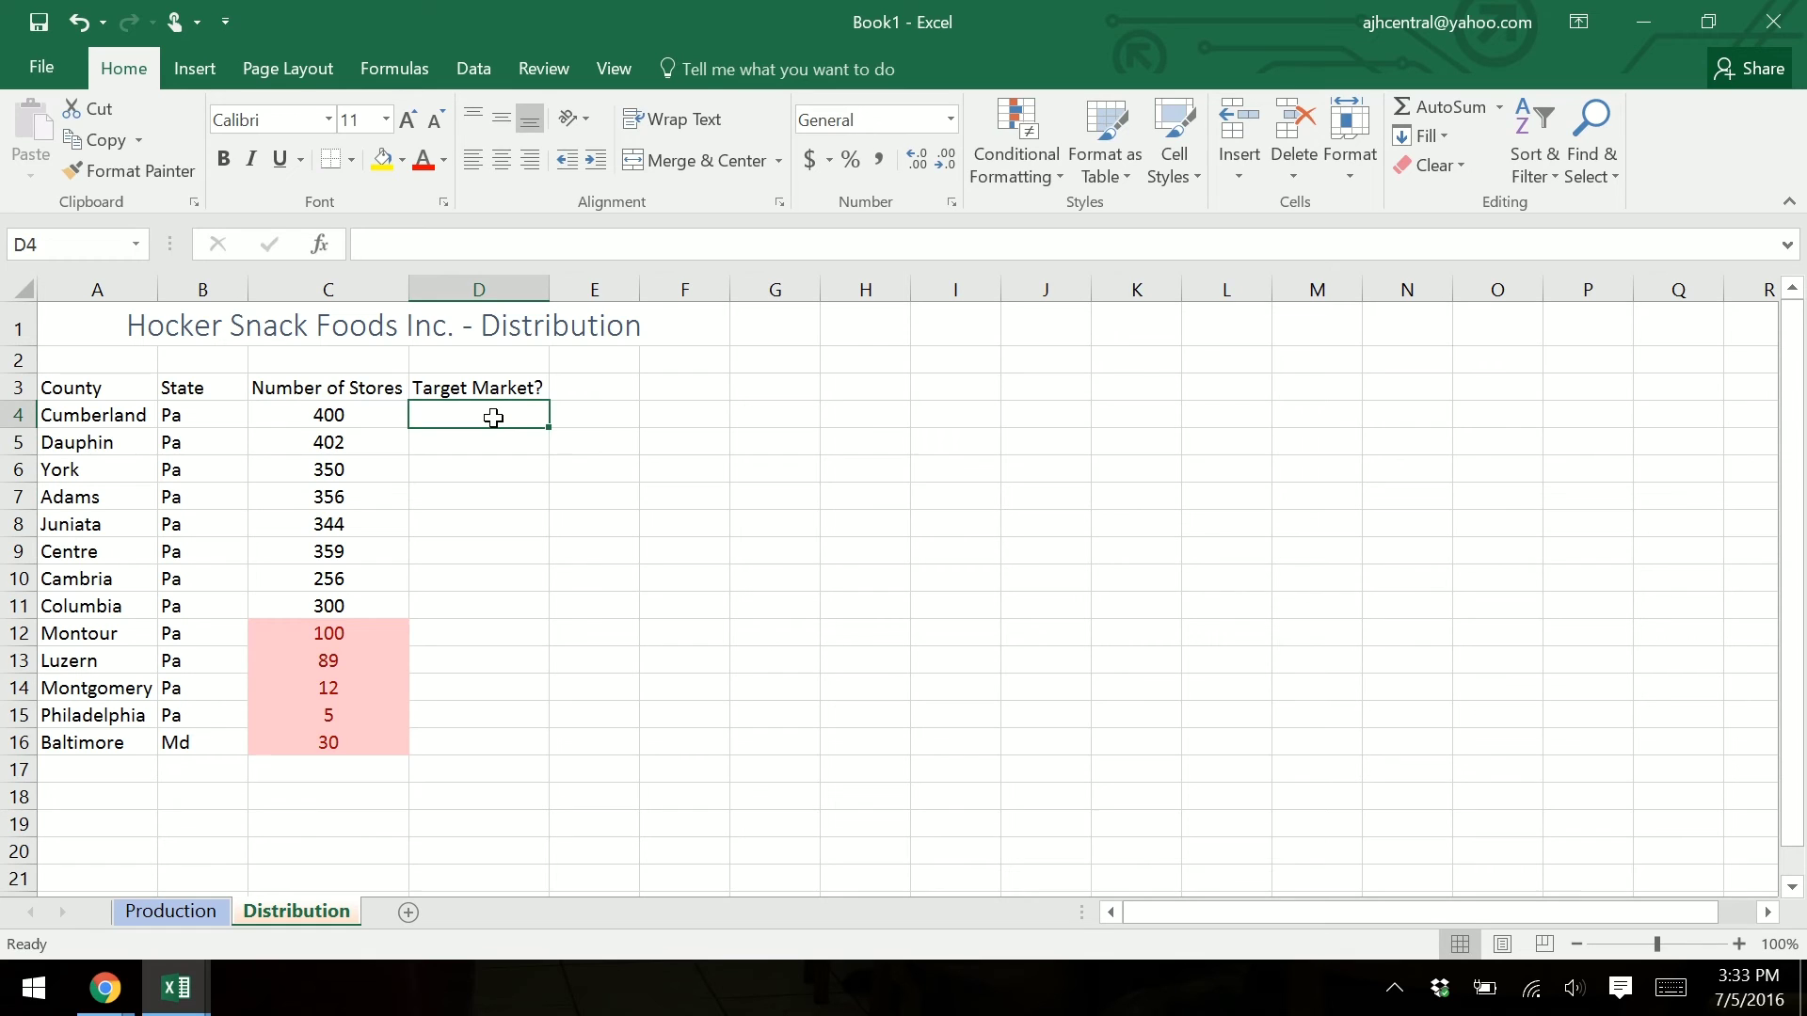
text(=)
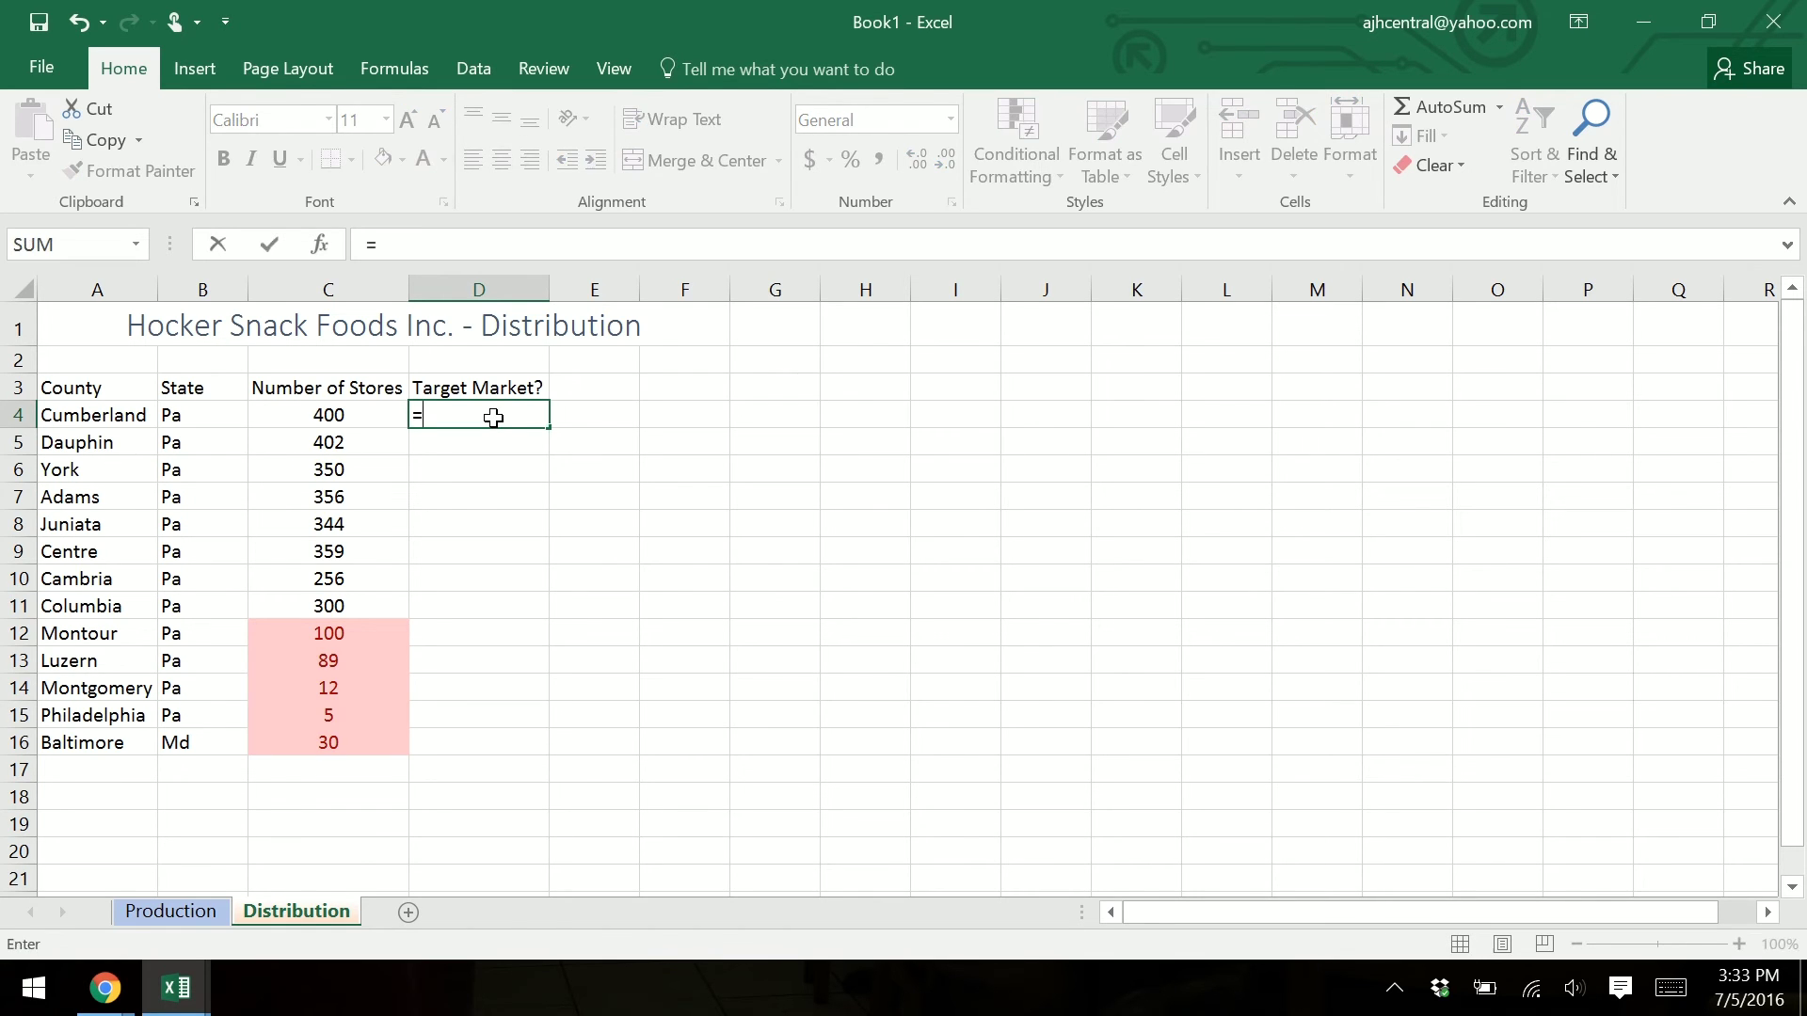
text(if()
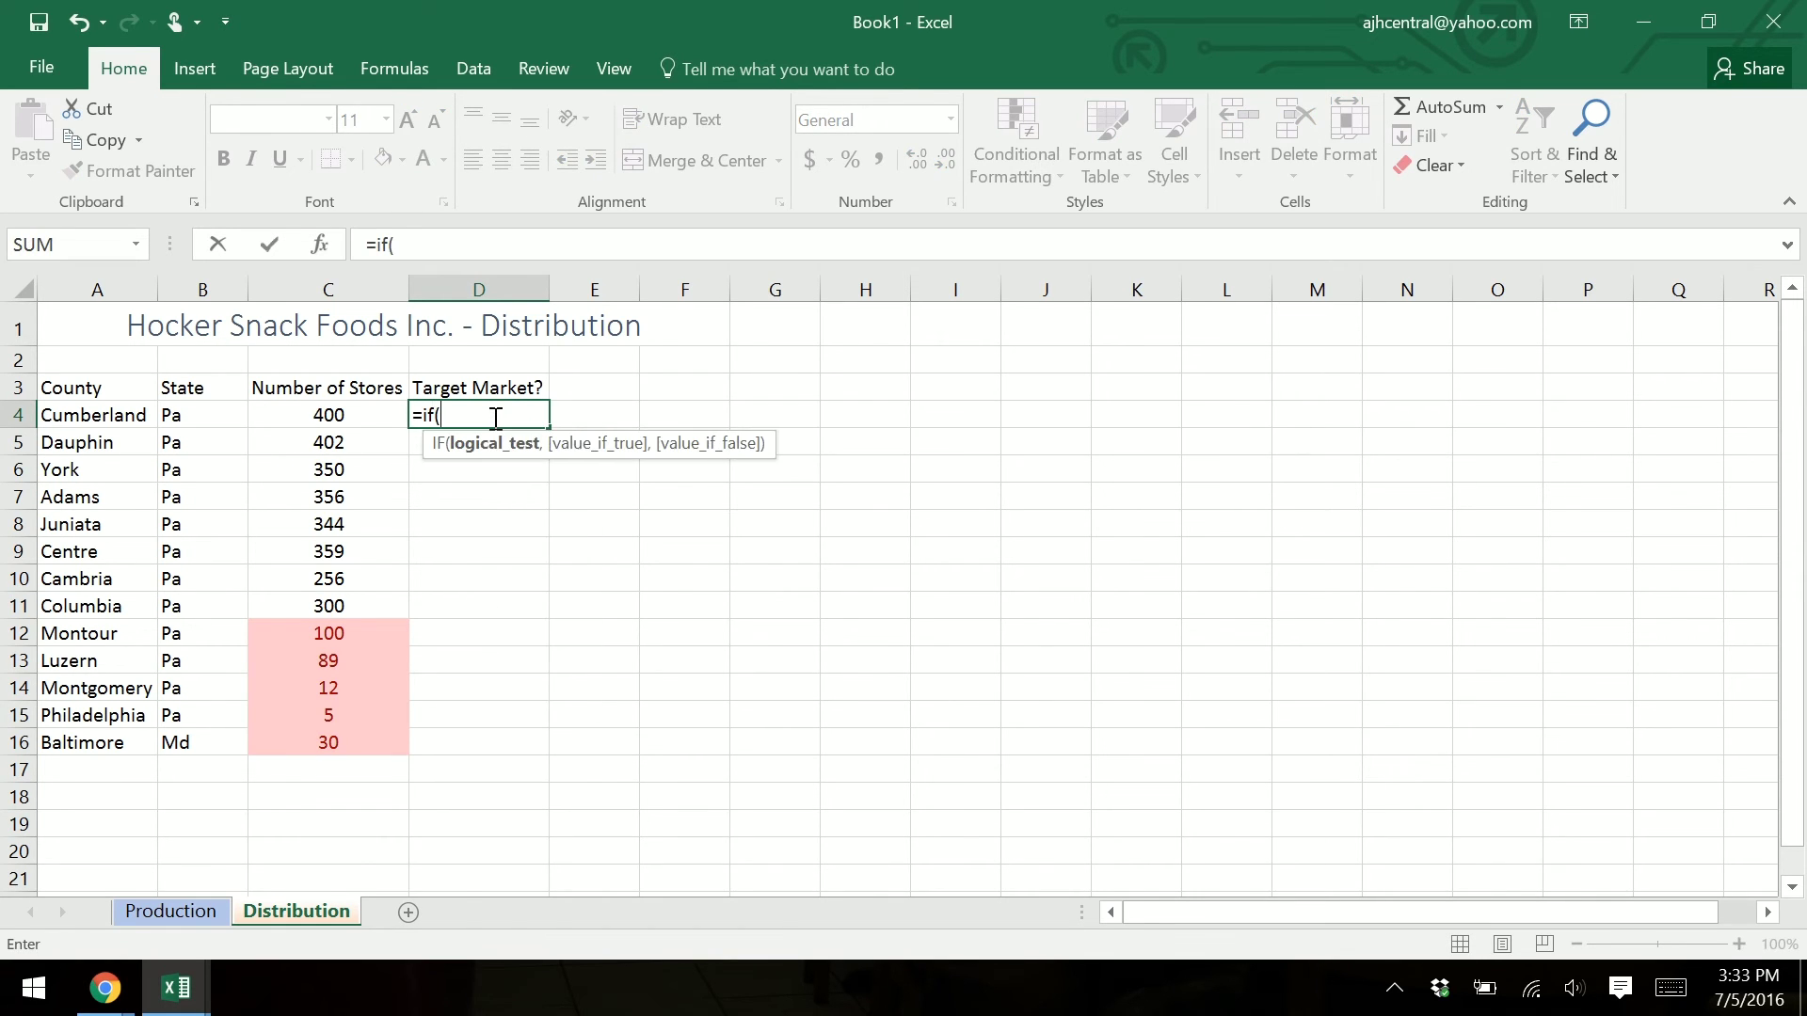
click(374, 414)
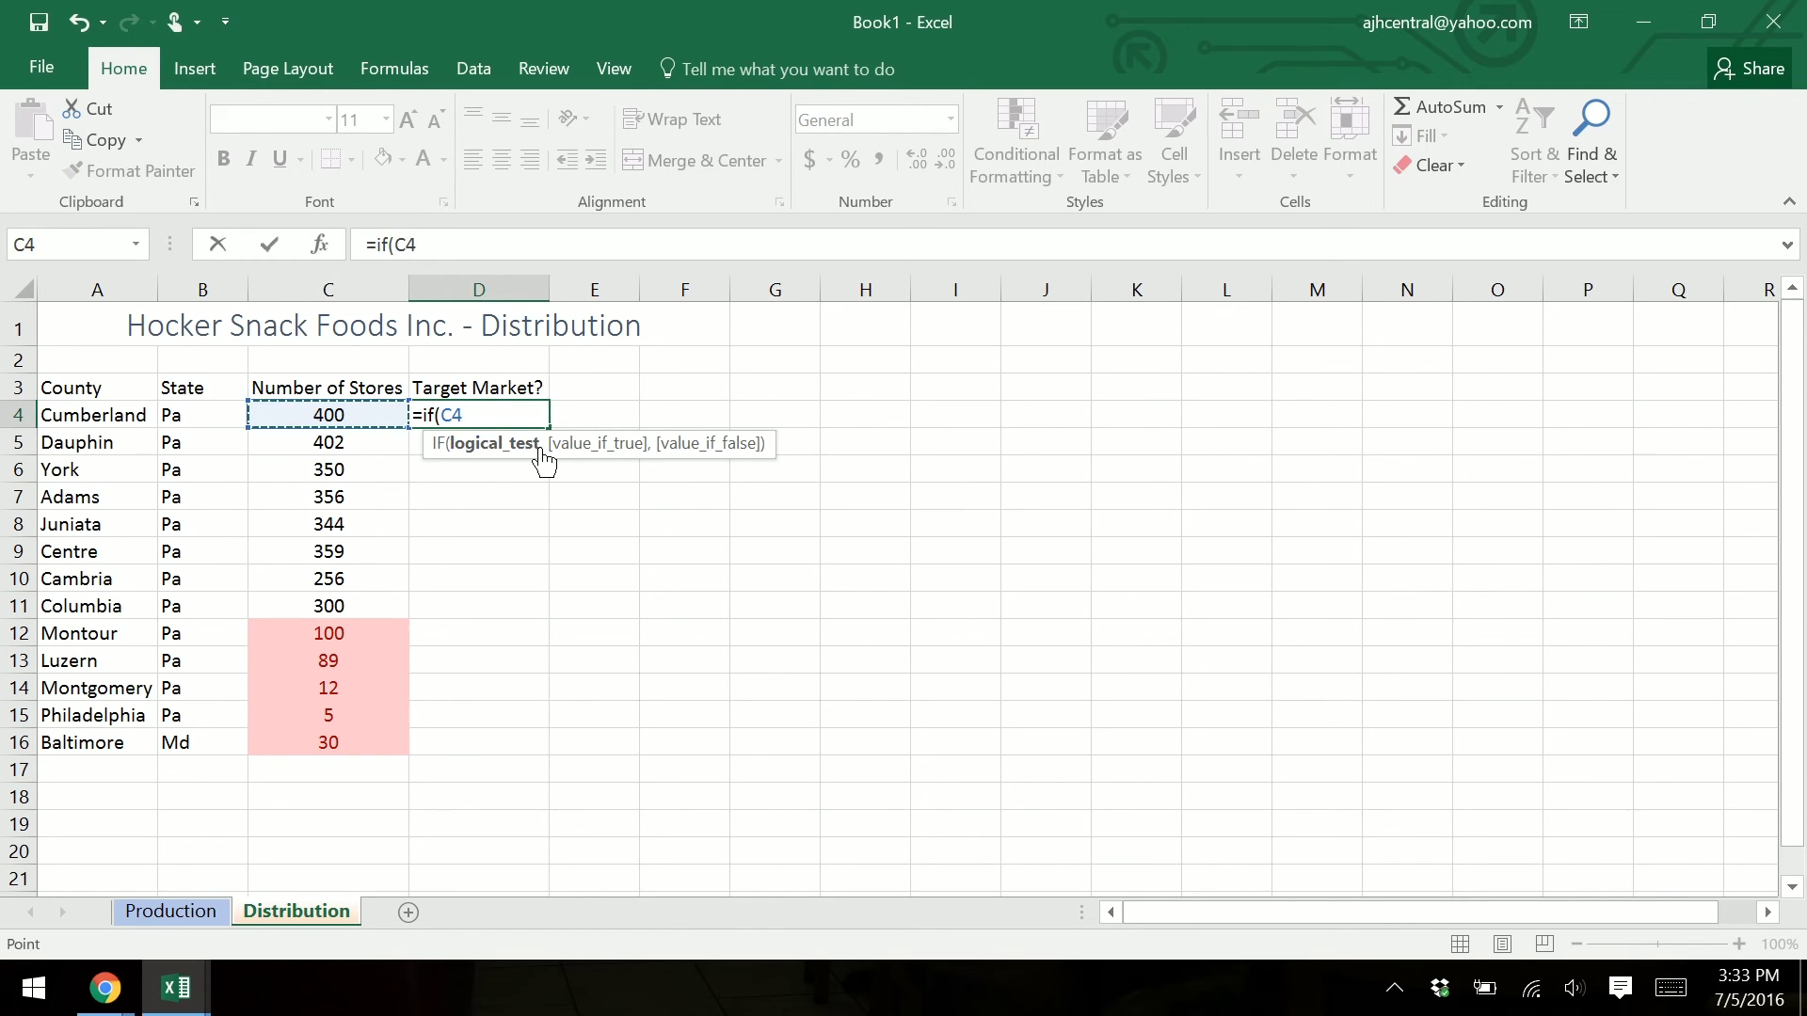
text(>)
text(+)
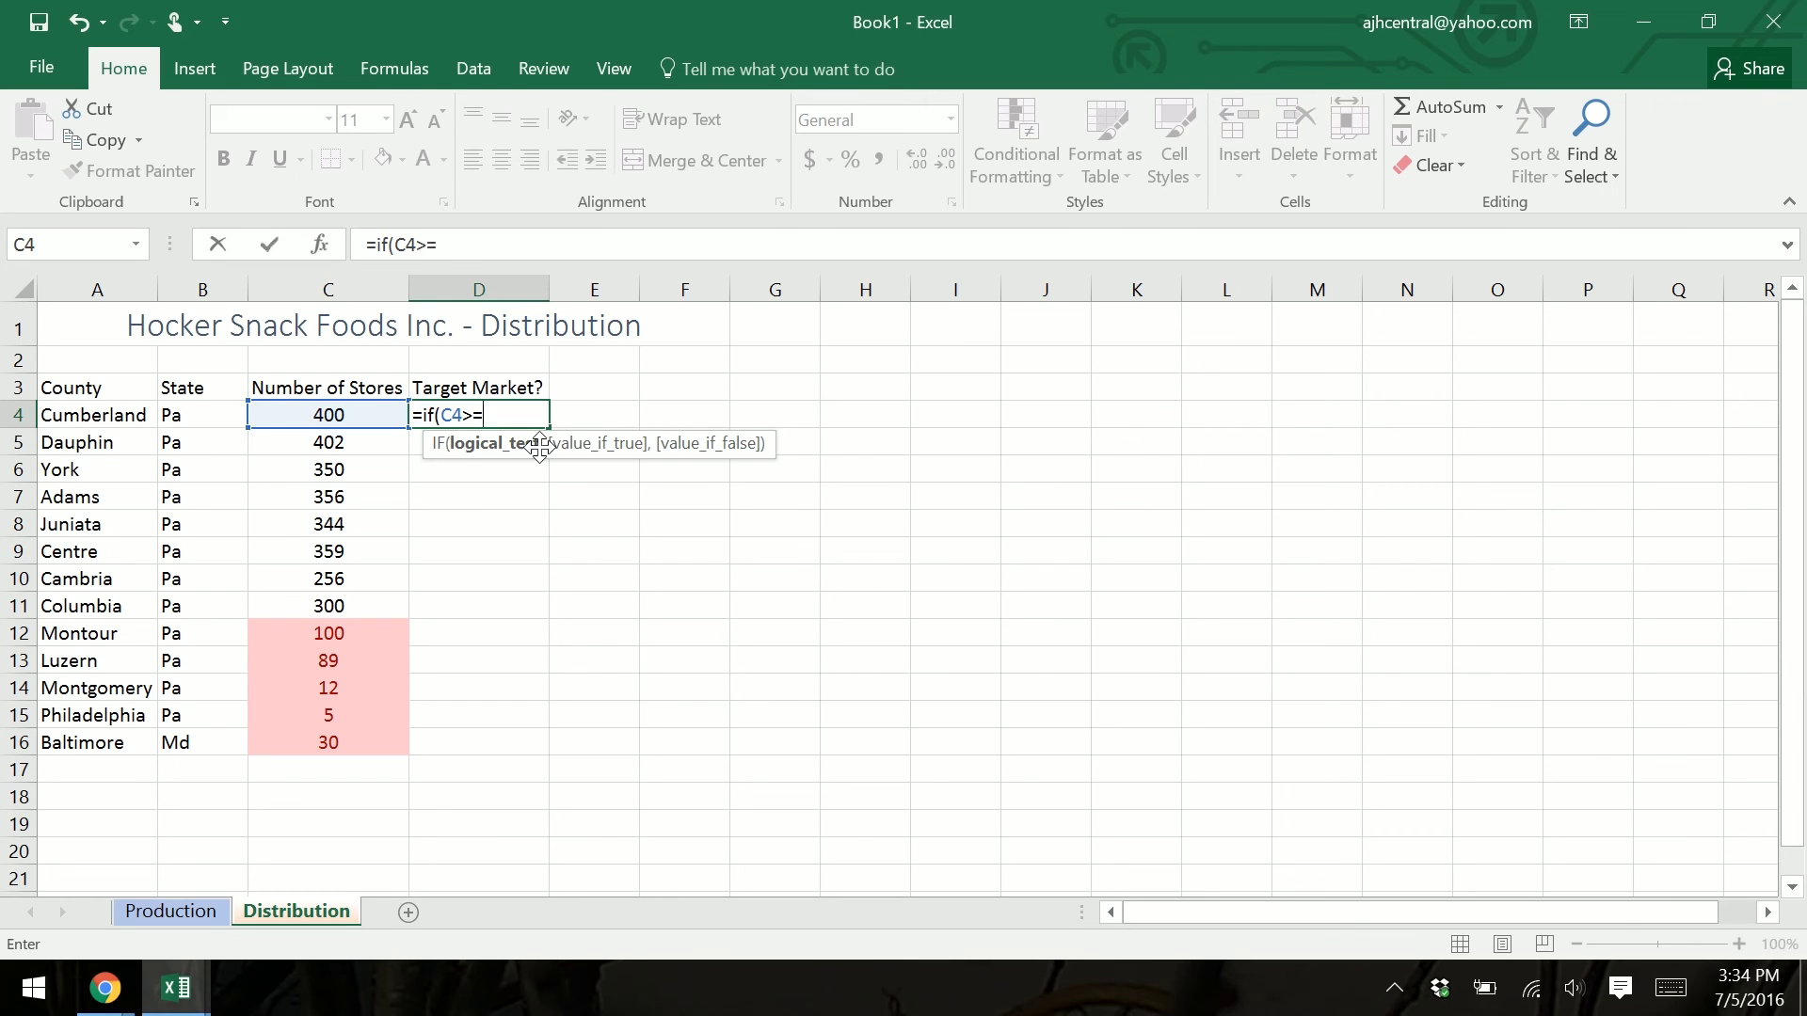
text(350,)
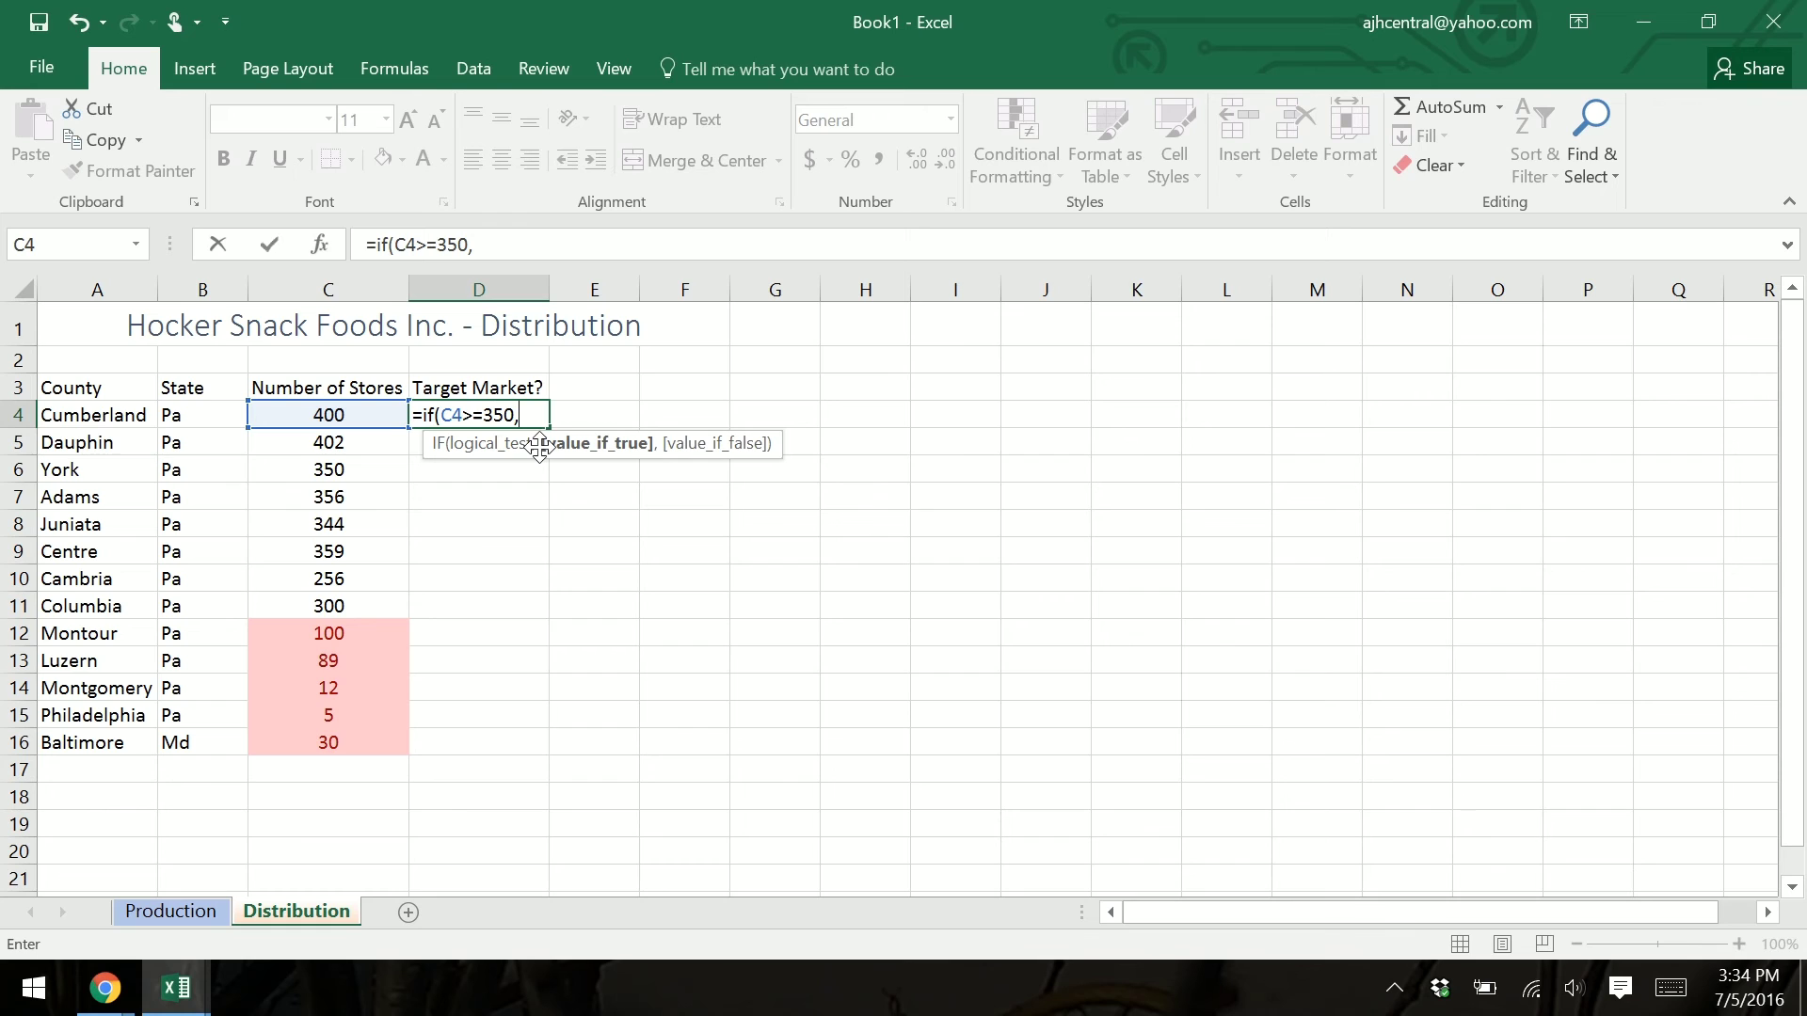
text("",)
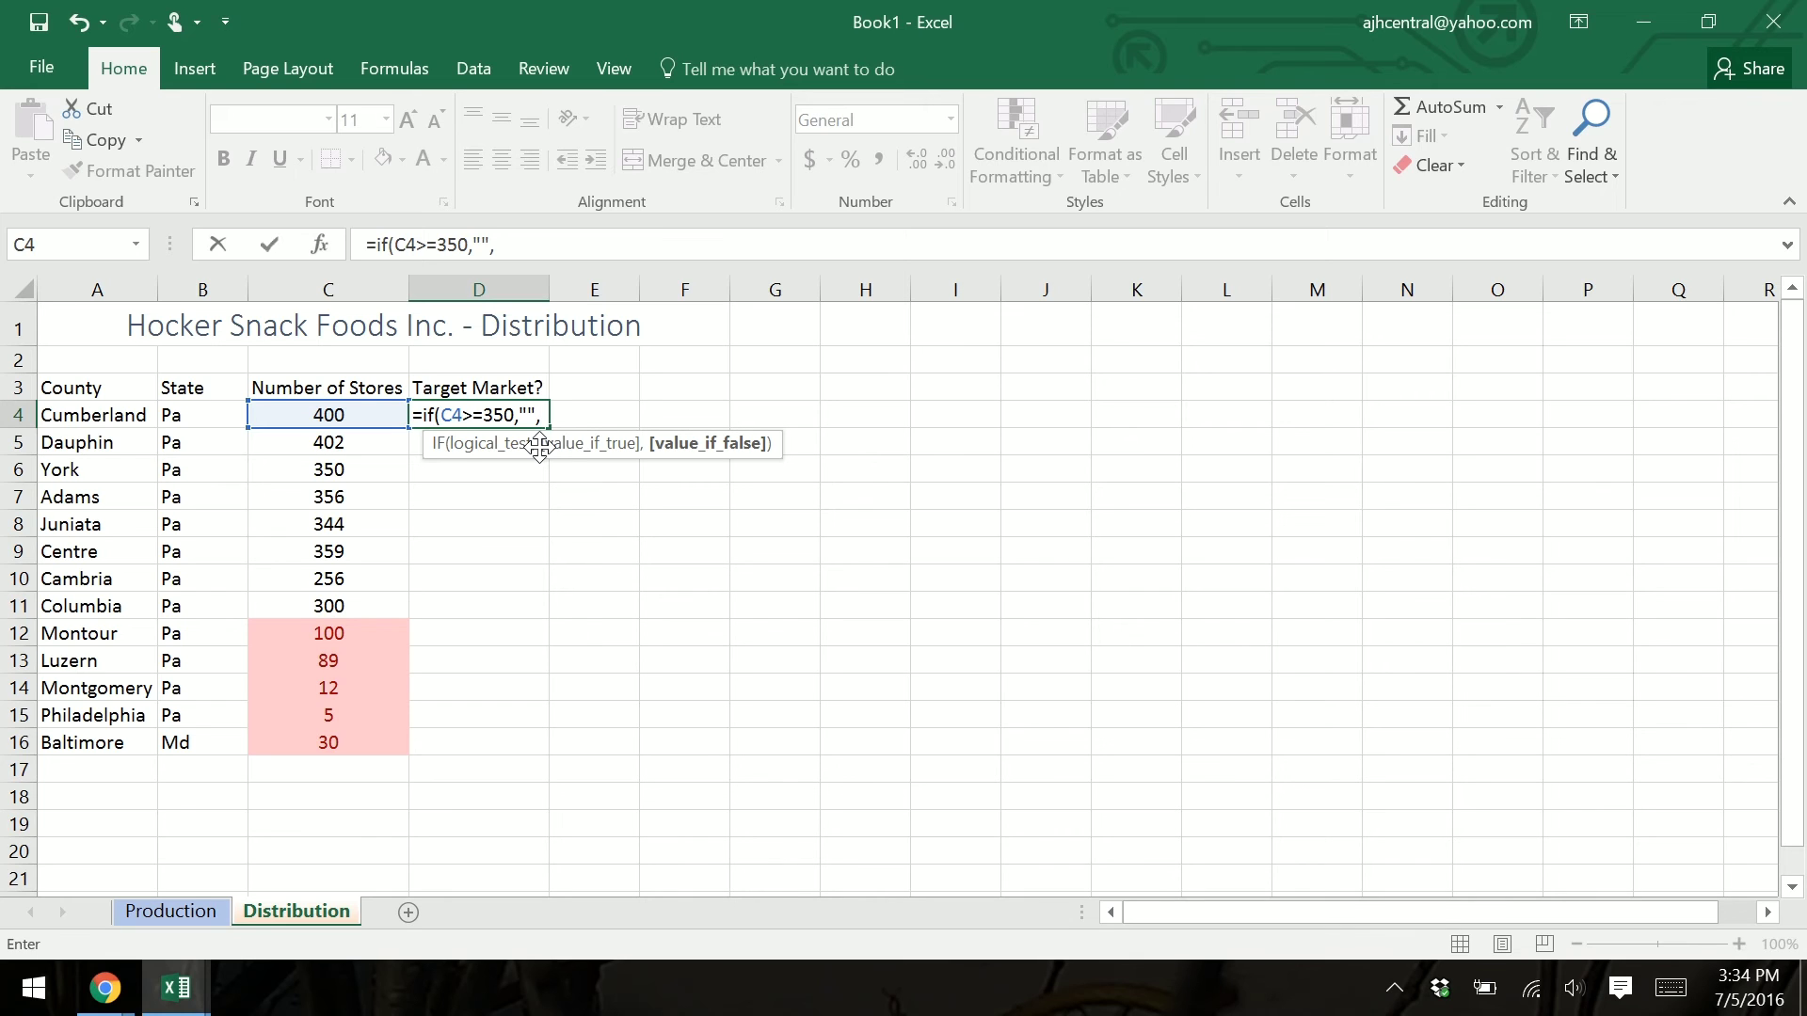
text("Target Mar)
key(BackSpace)
key(BackSpace)
text(Mar)
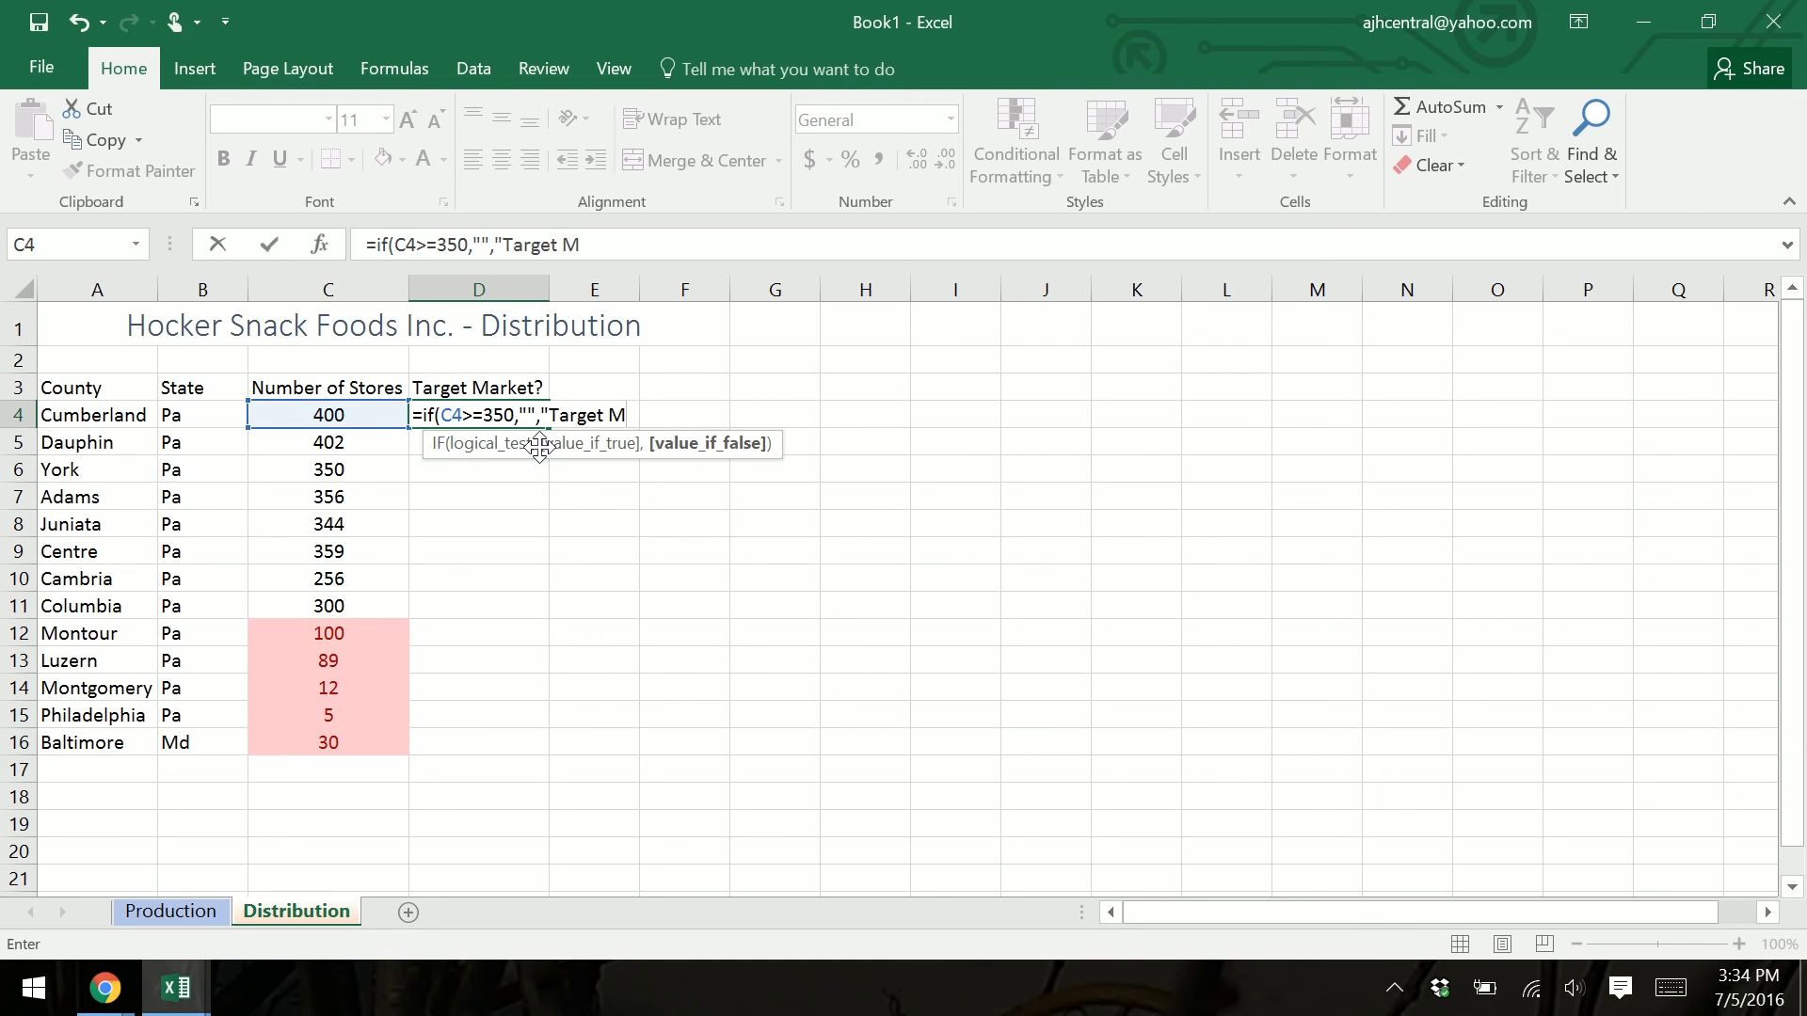
key(BackSpace)
key(BackSpace)
text(ket)
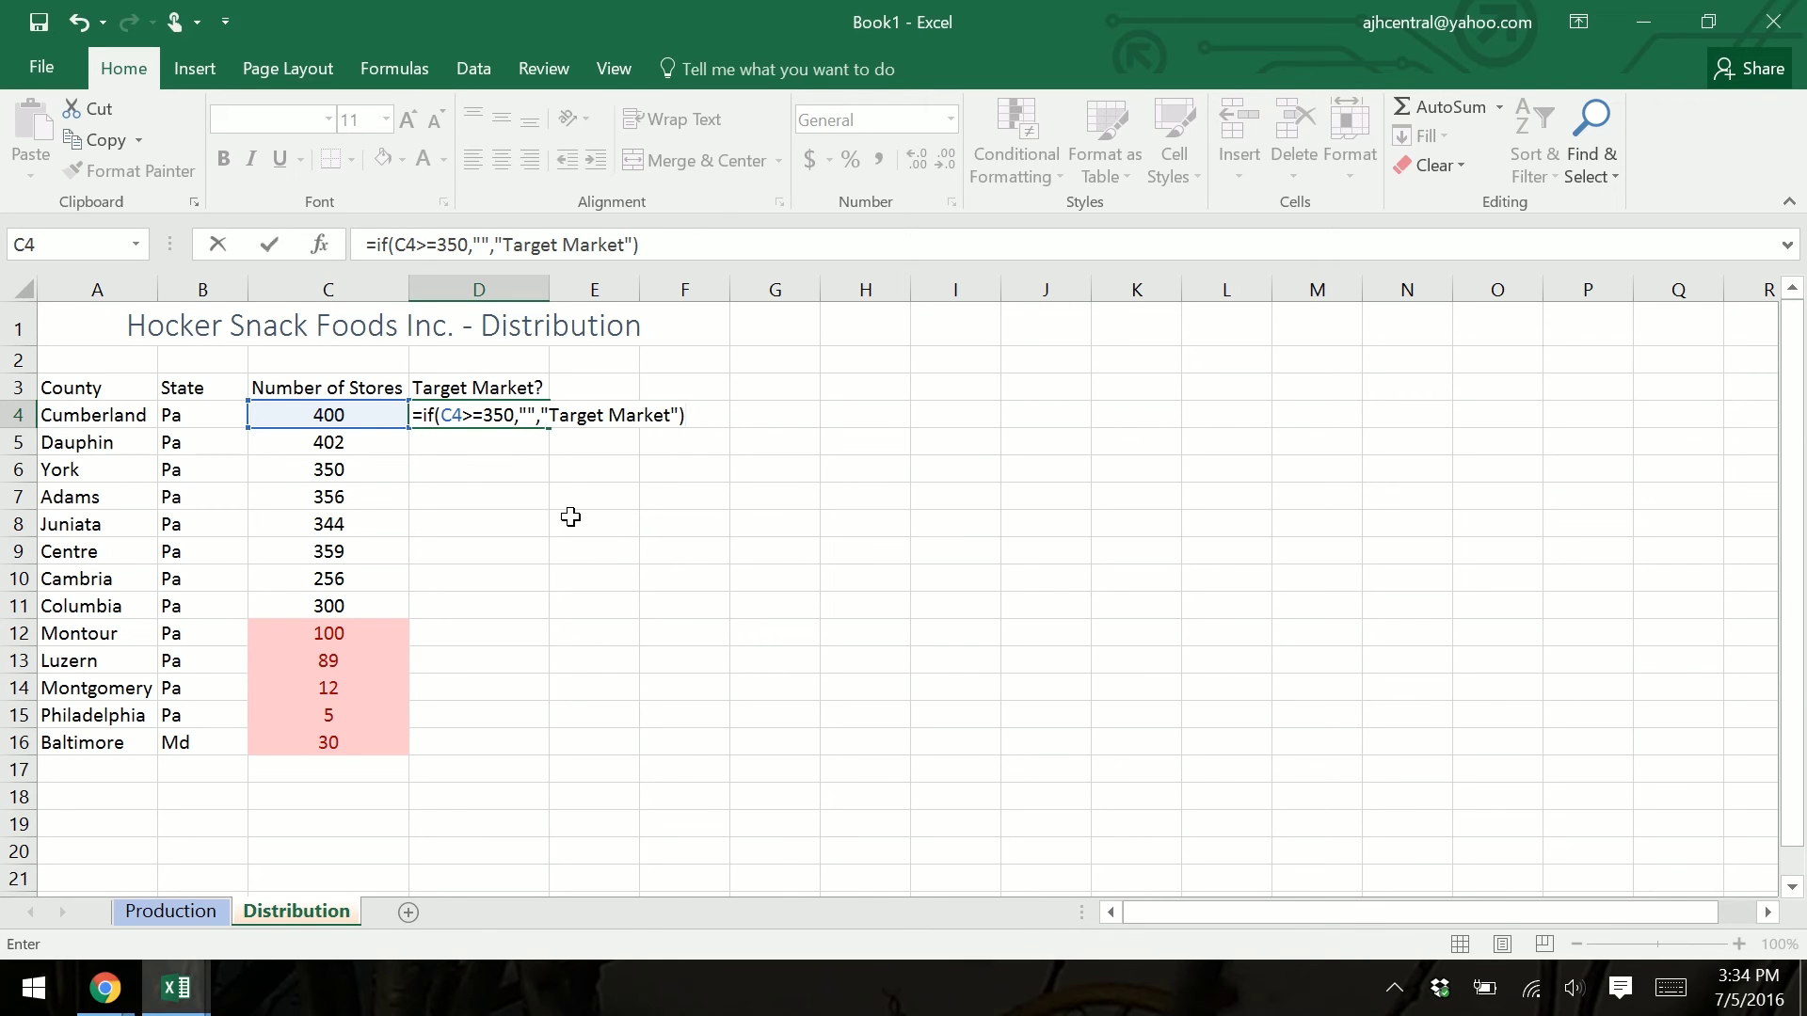
key(Return)
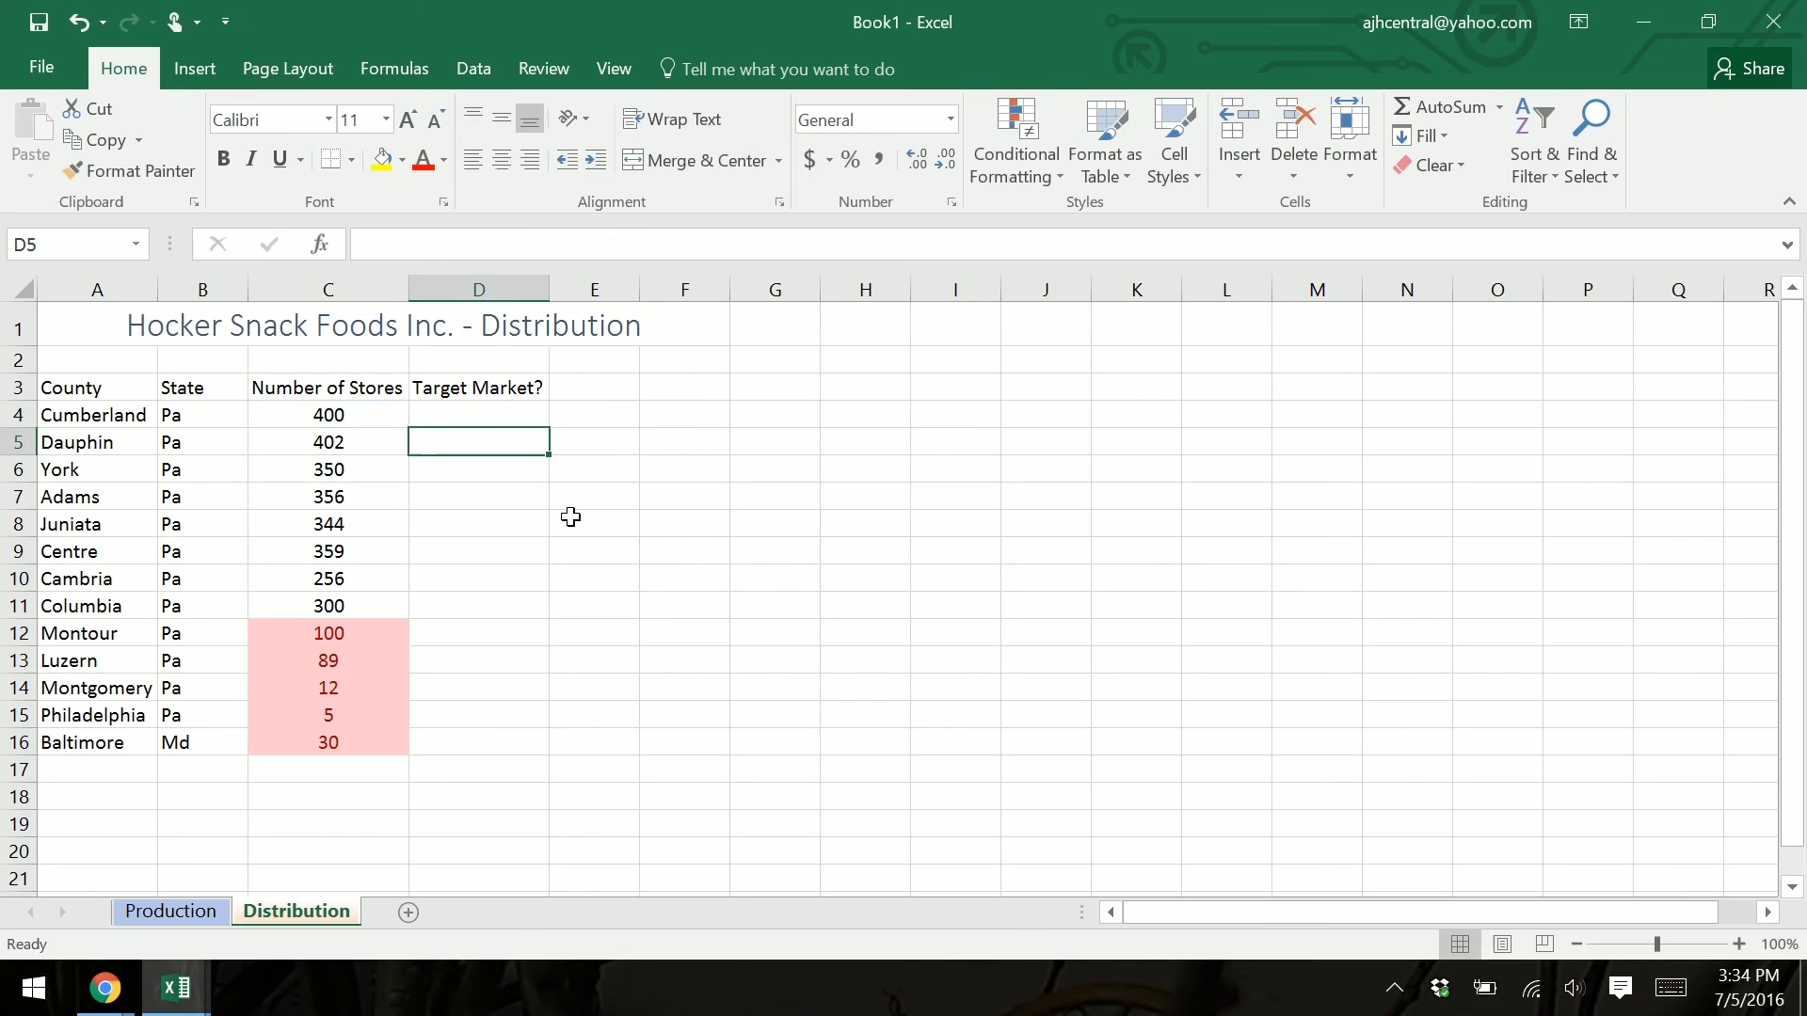
Step: Copy the Target Market formula from D4 down through D16 for all counties
click(464, 416)
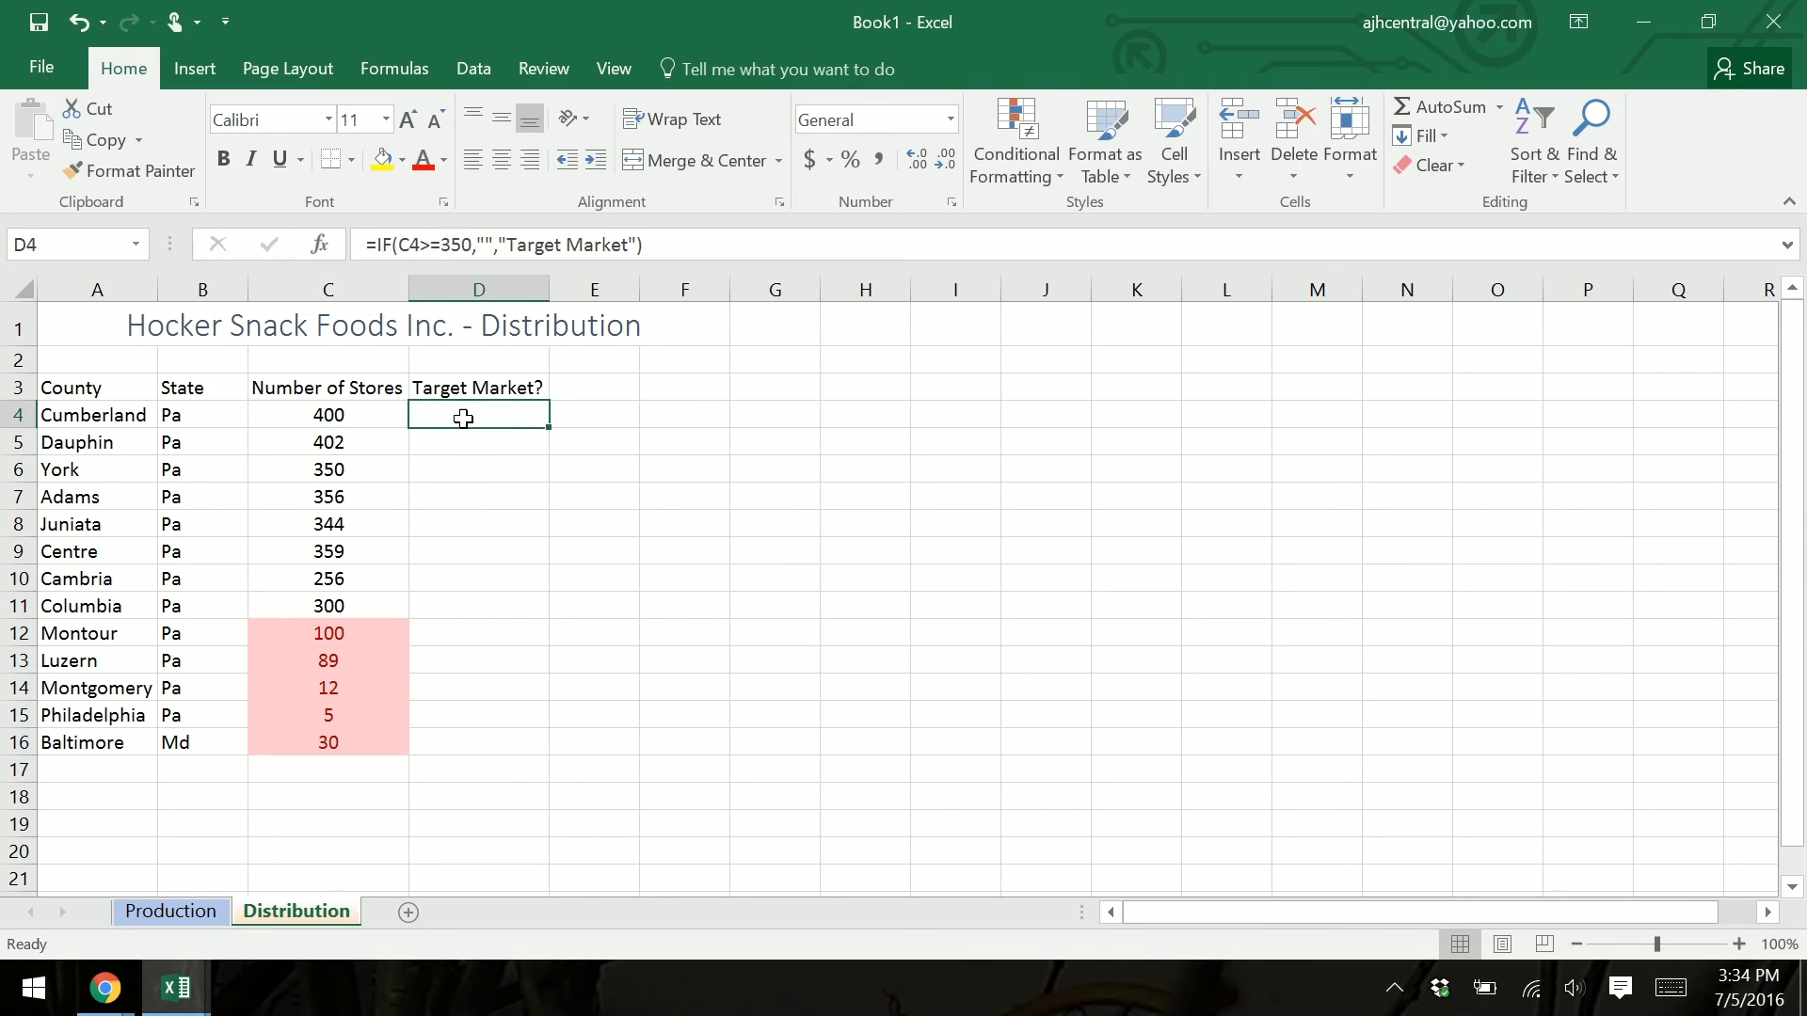
click(392, 417)
click(511, 414)
drag(550, 427, 550, 427)
drag(548, 427, 552, 754)
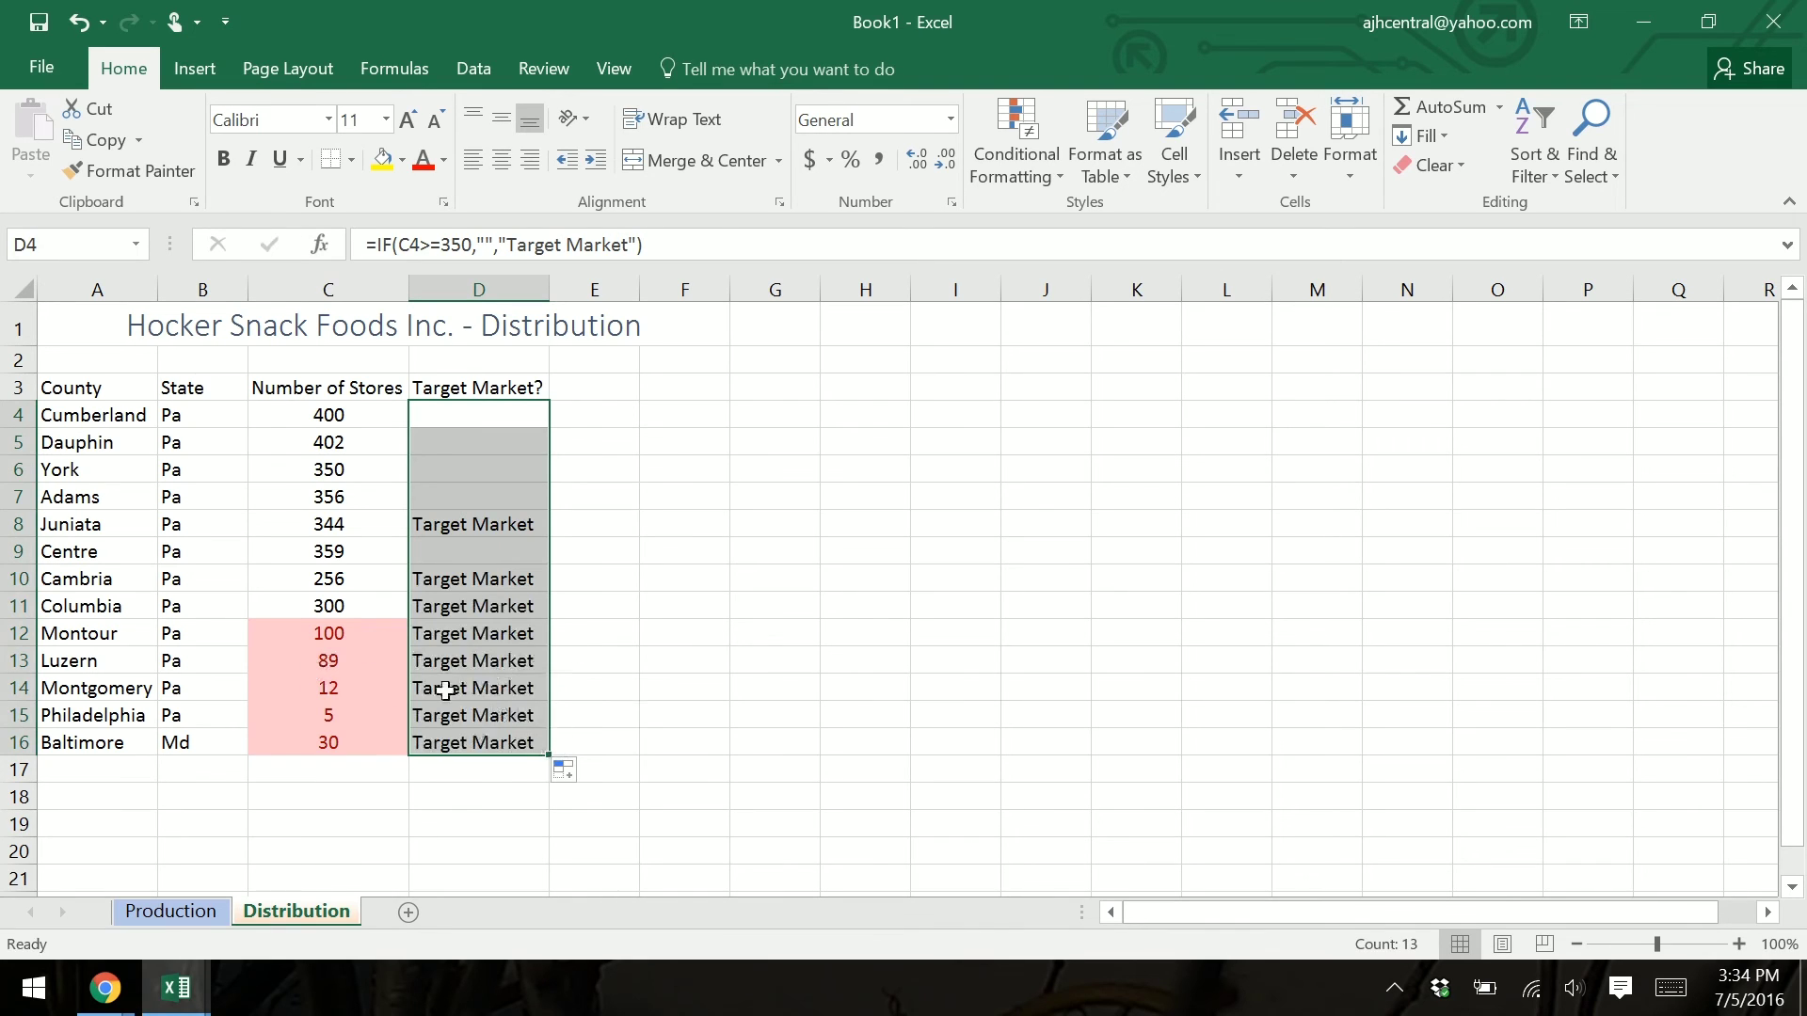
click(478, 530)
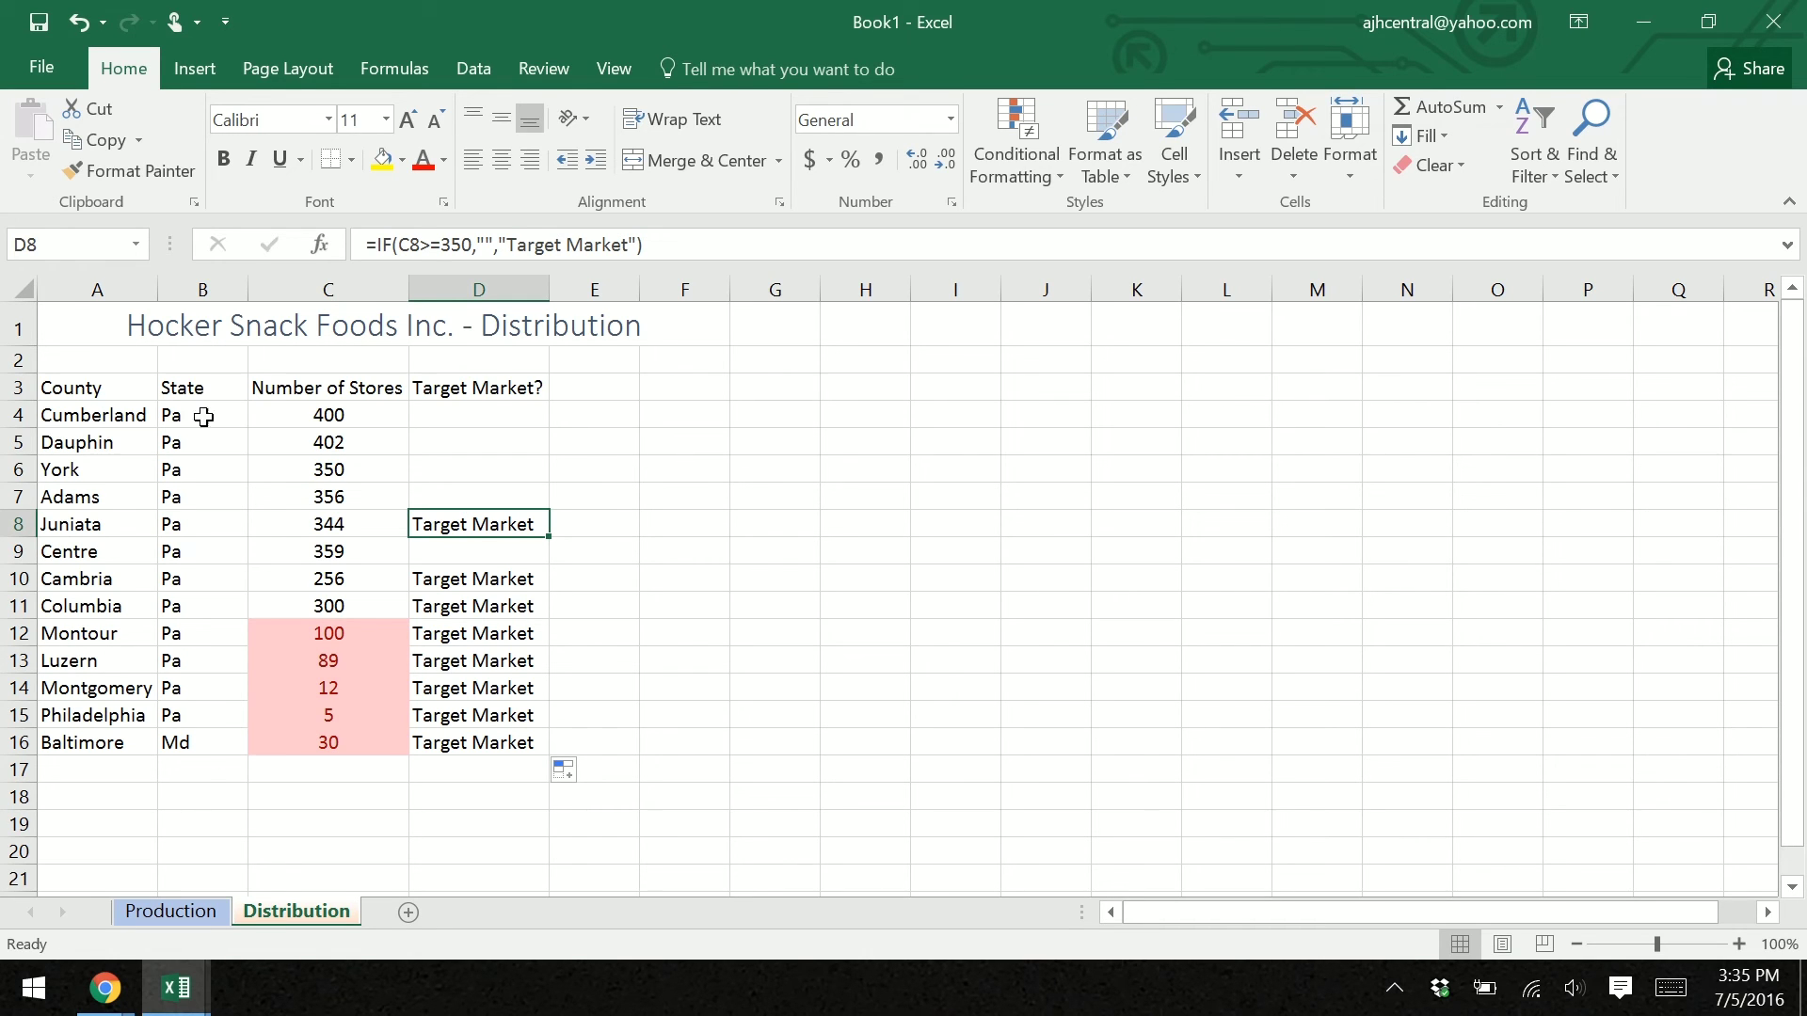
Step: Insert a 2-D clustered column chart of the store counts in C4:C16
click(272, 415)
drag(272, 415, 314, 742)
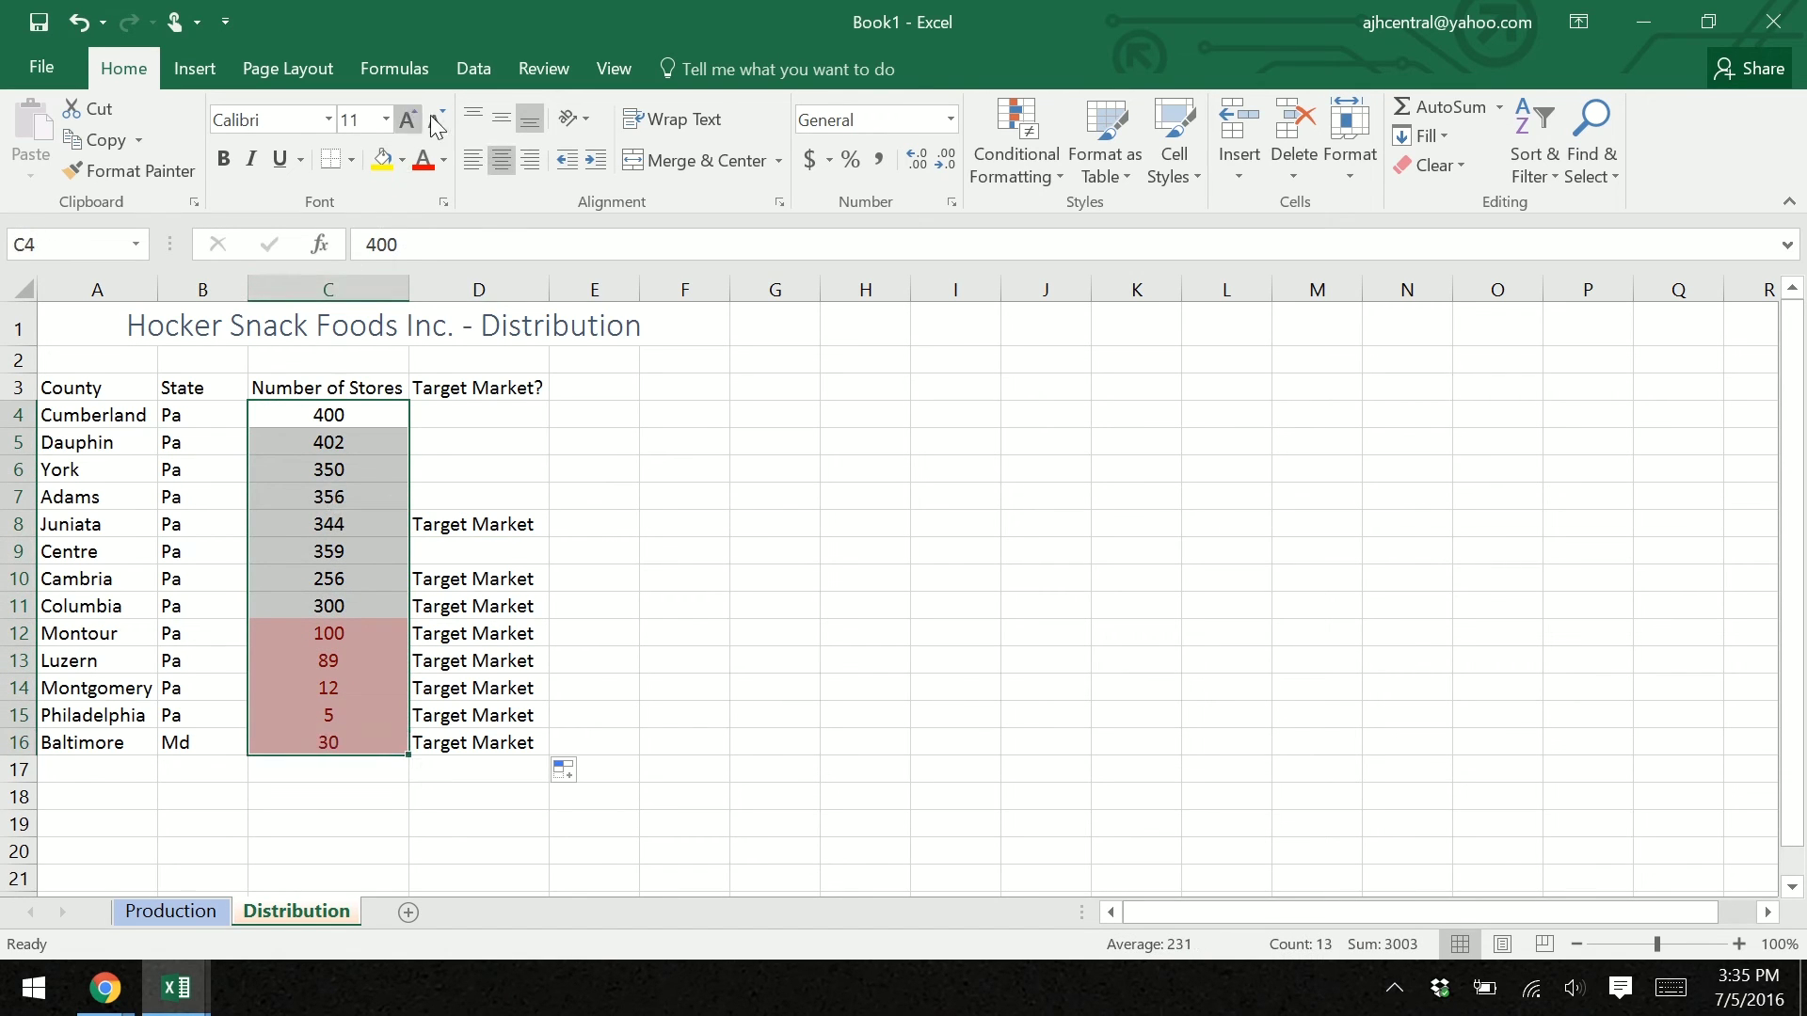
click(218, 72)
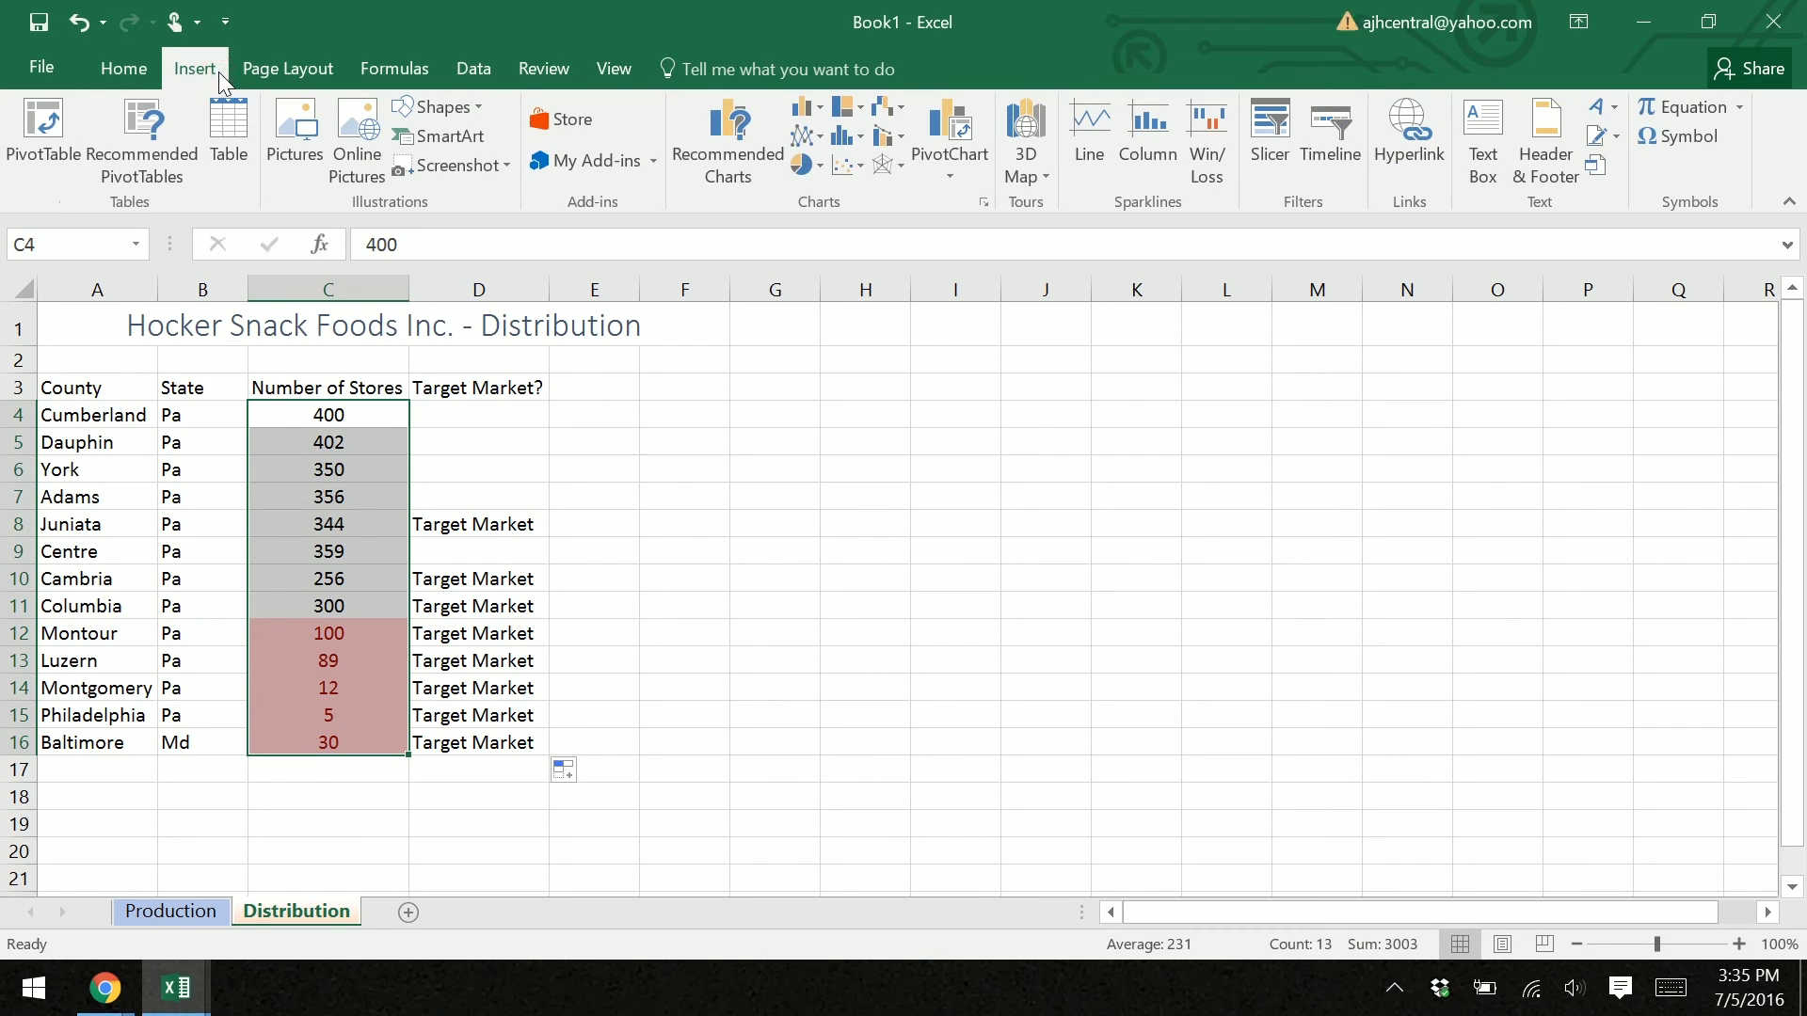
click(801, 111)
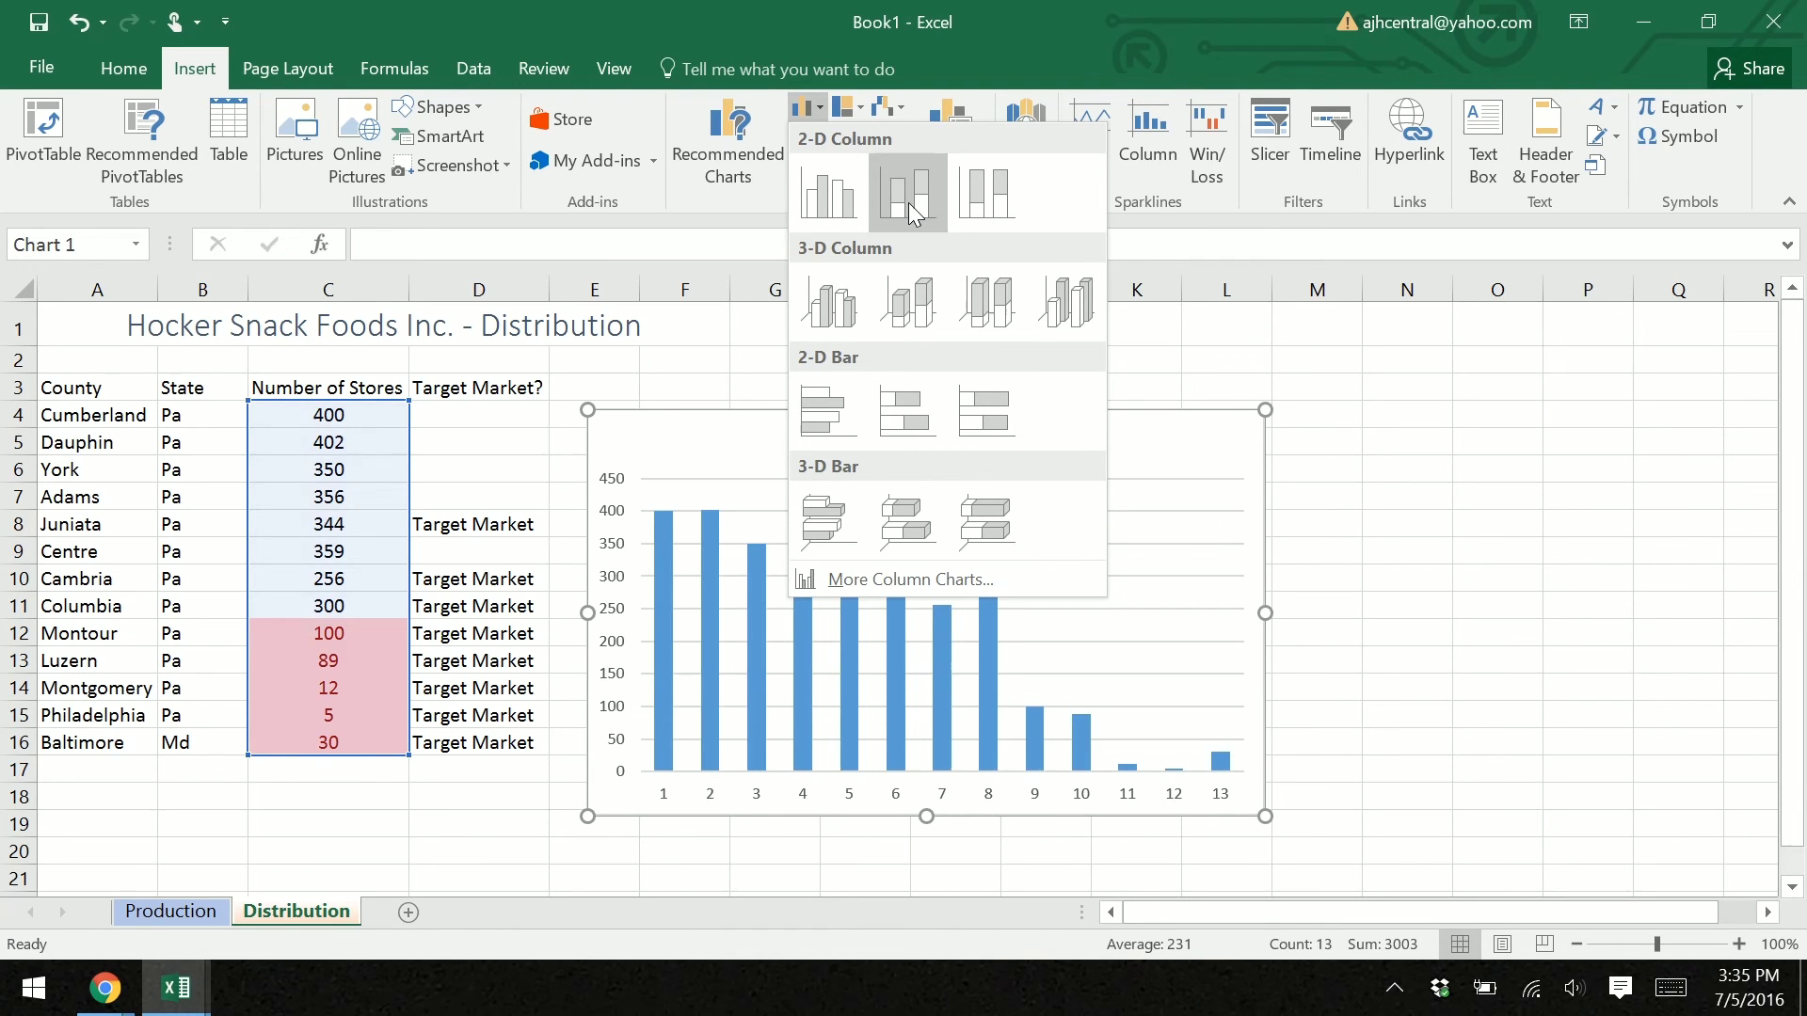
click(829, 199)
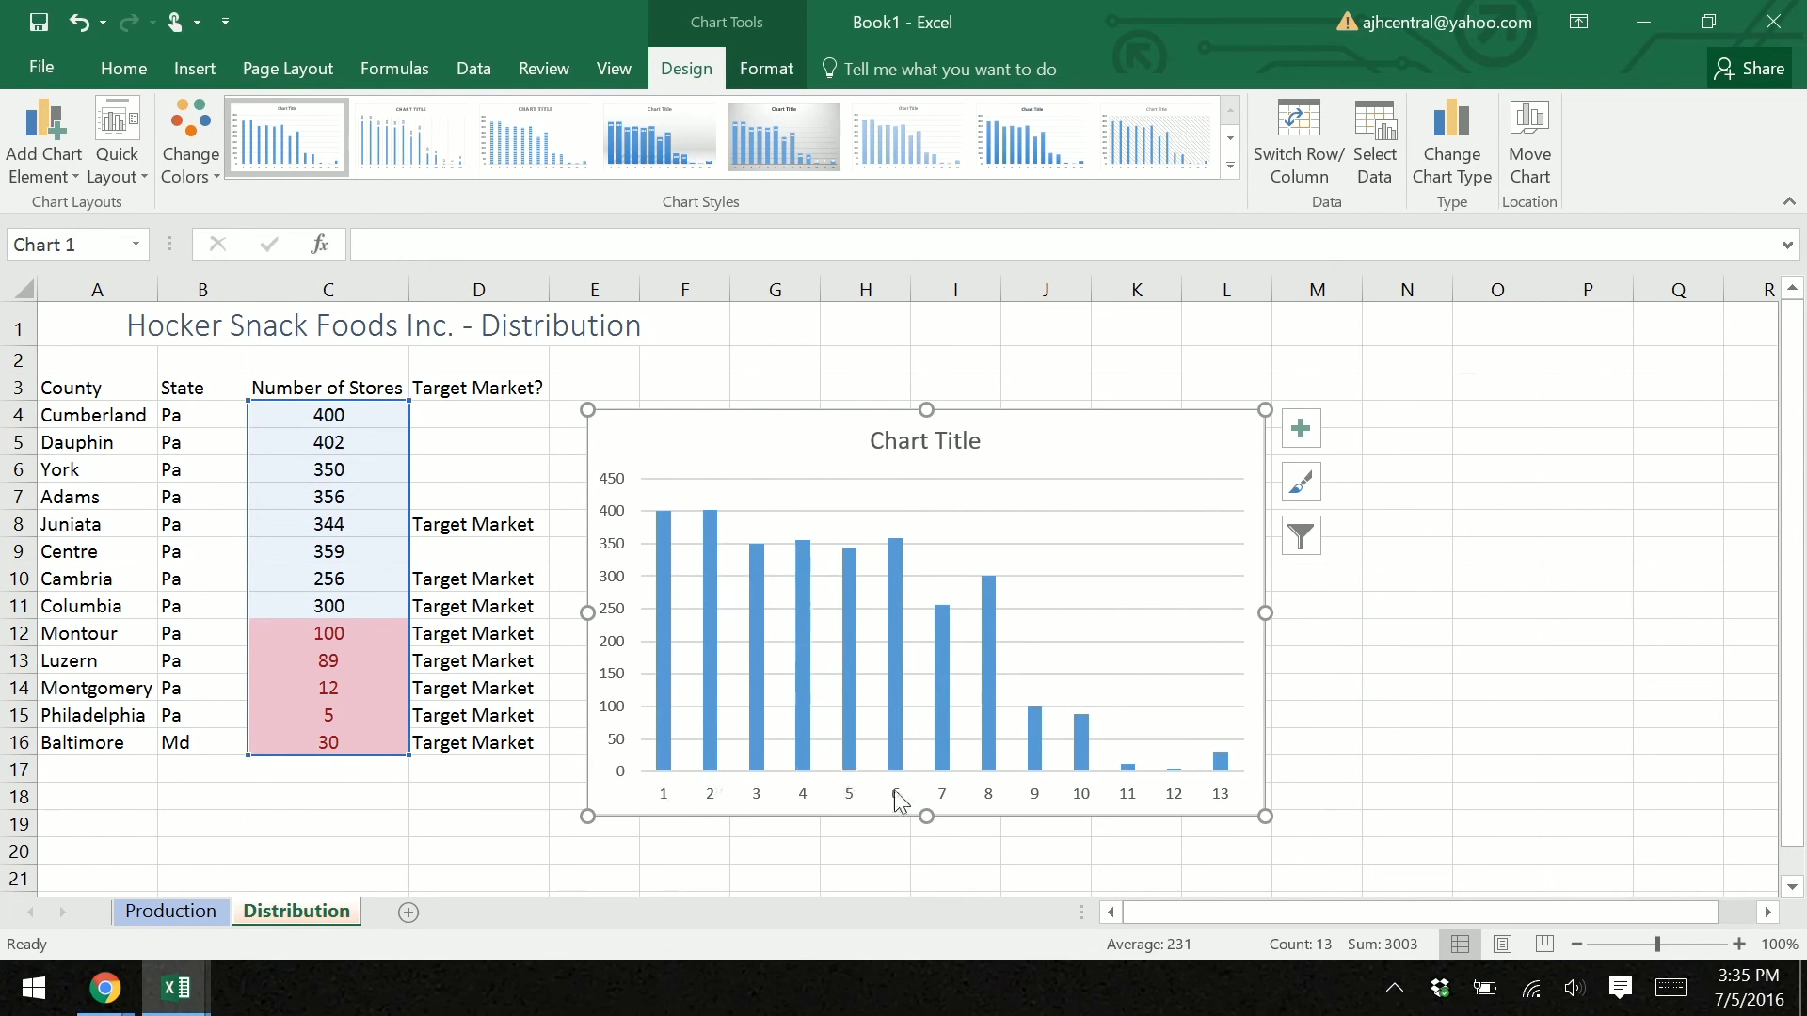
click(1302, 437)
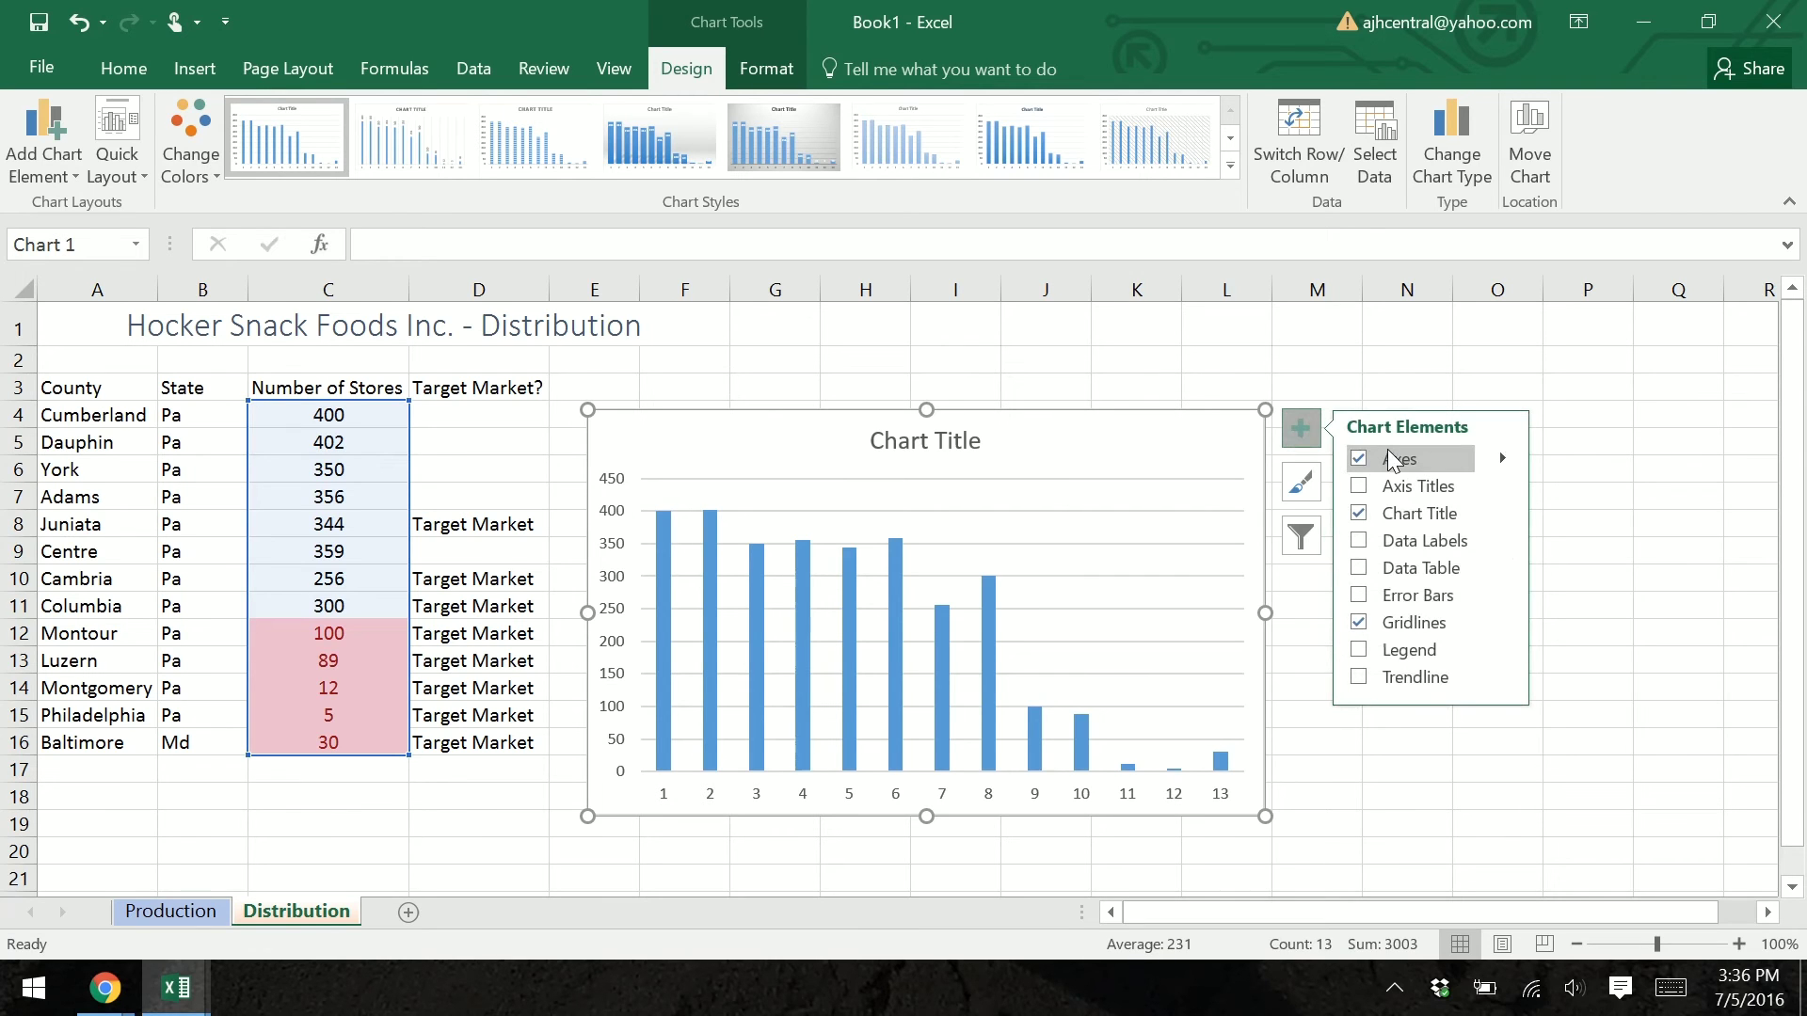
click(1503, 459)
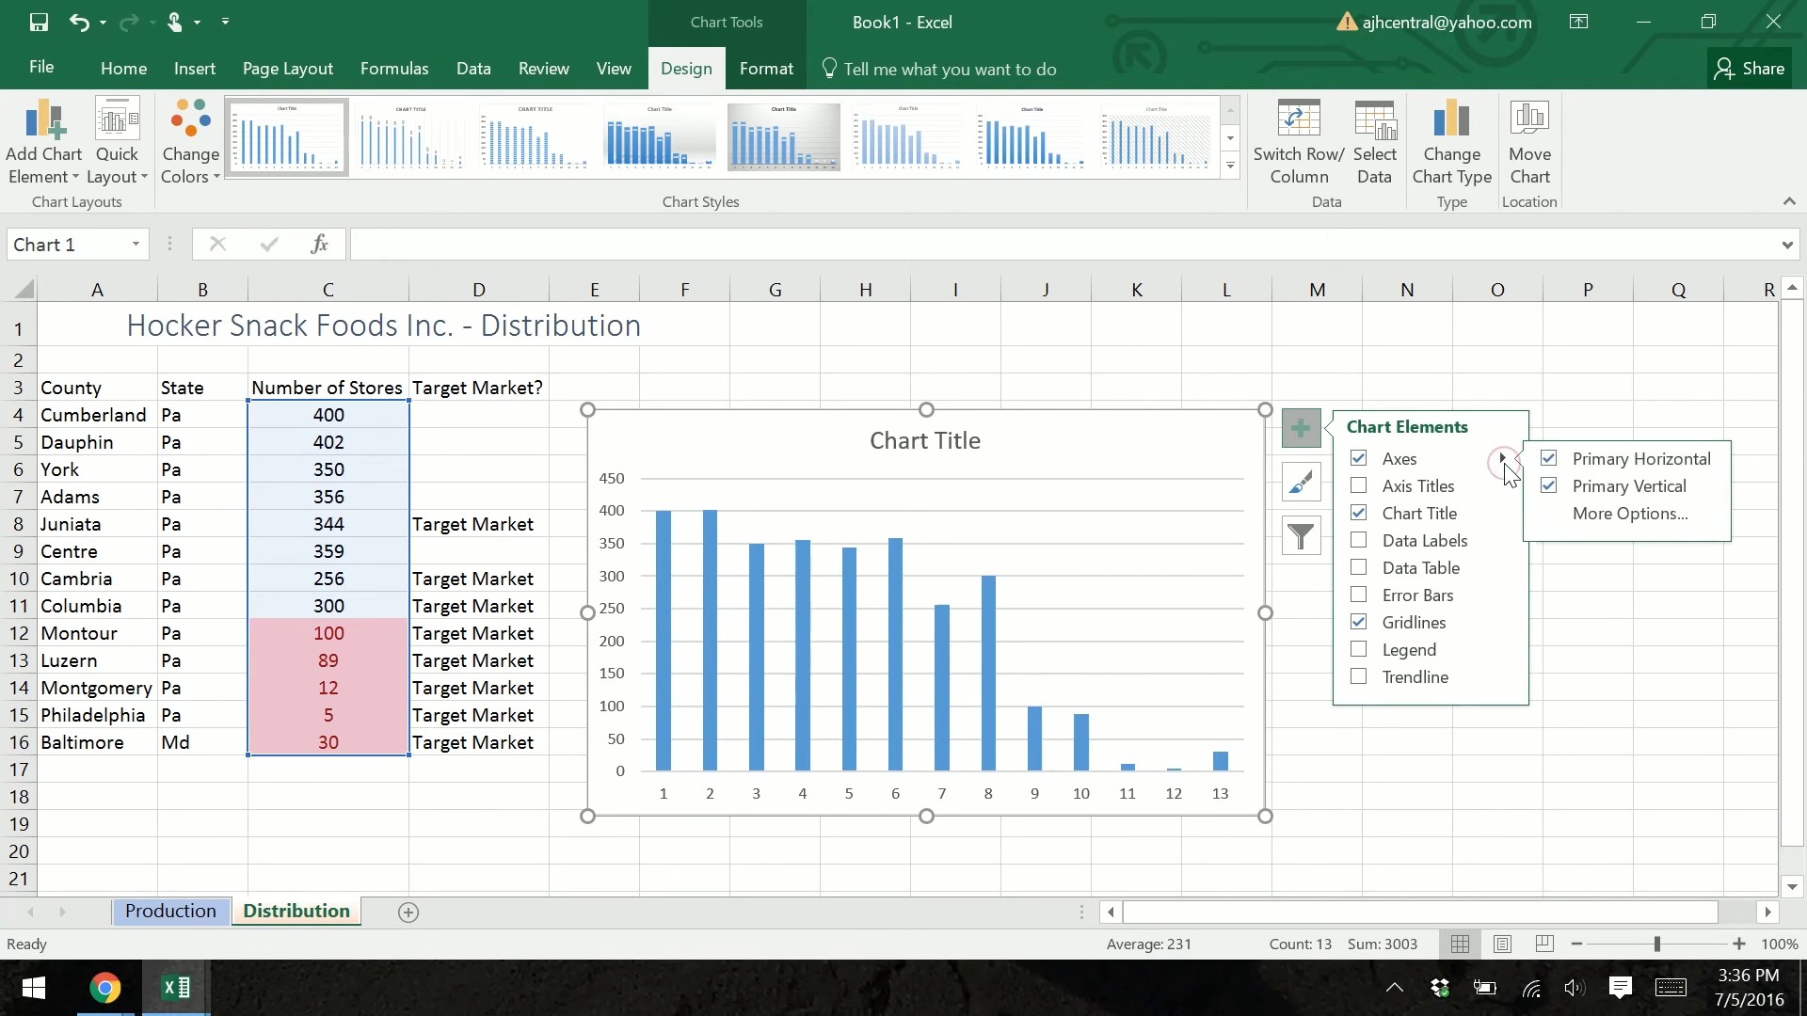
key(Escape)
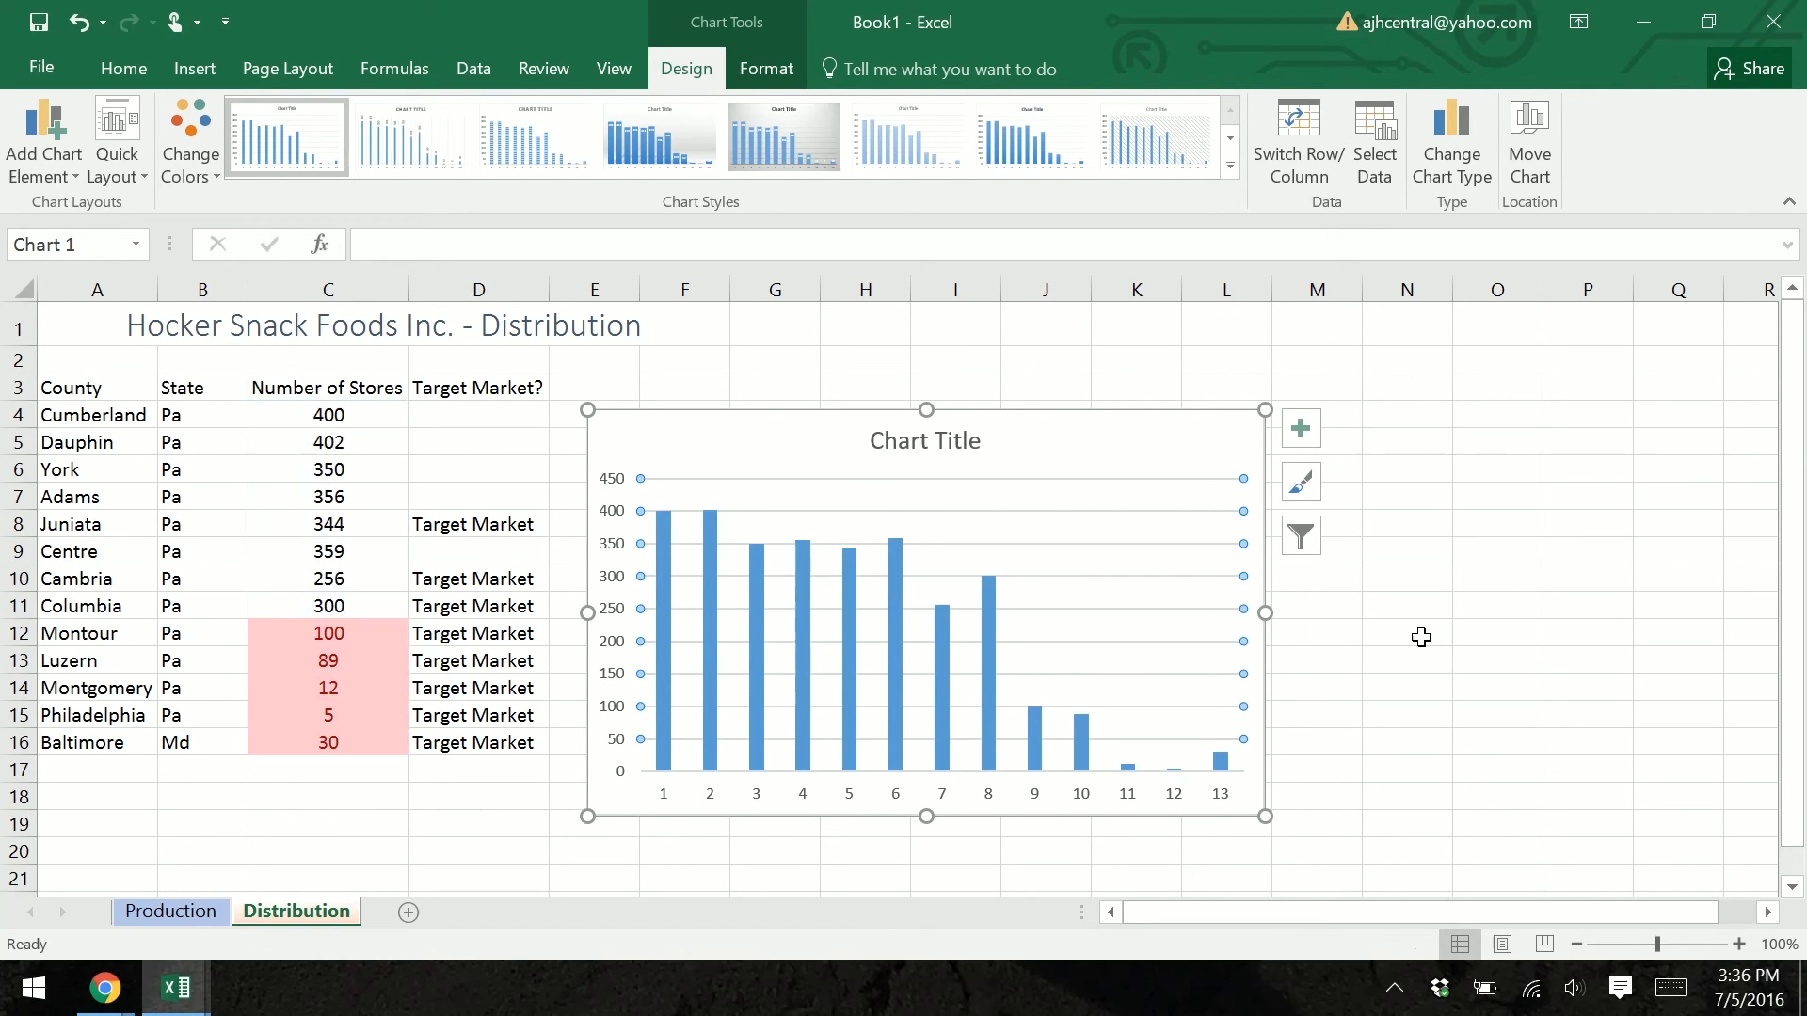
click(1292, 551)
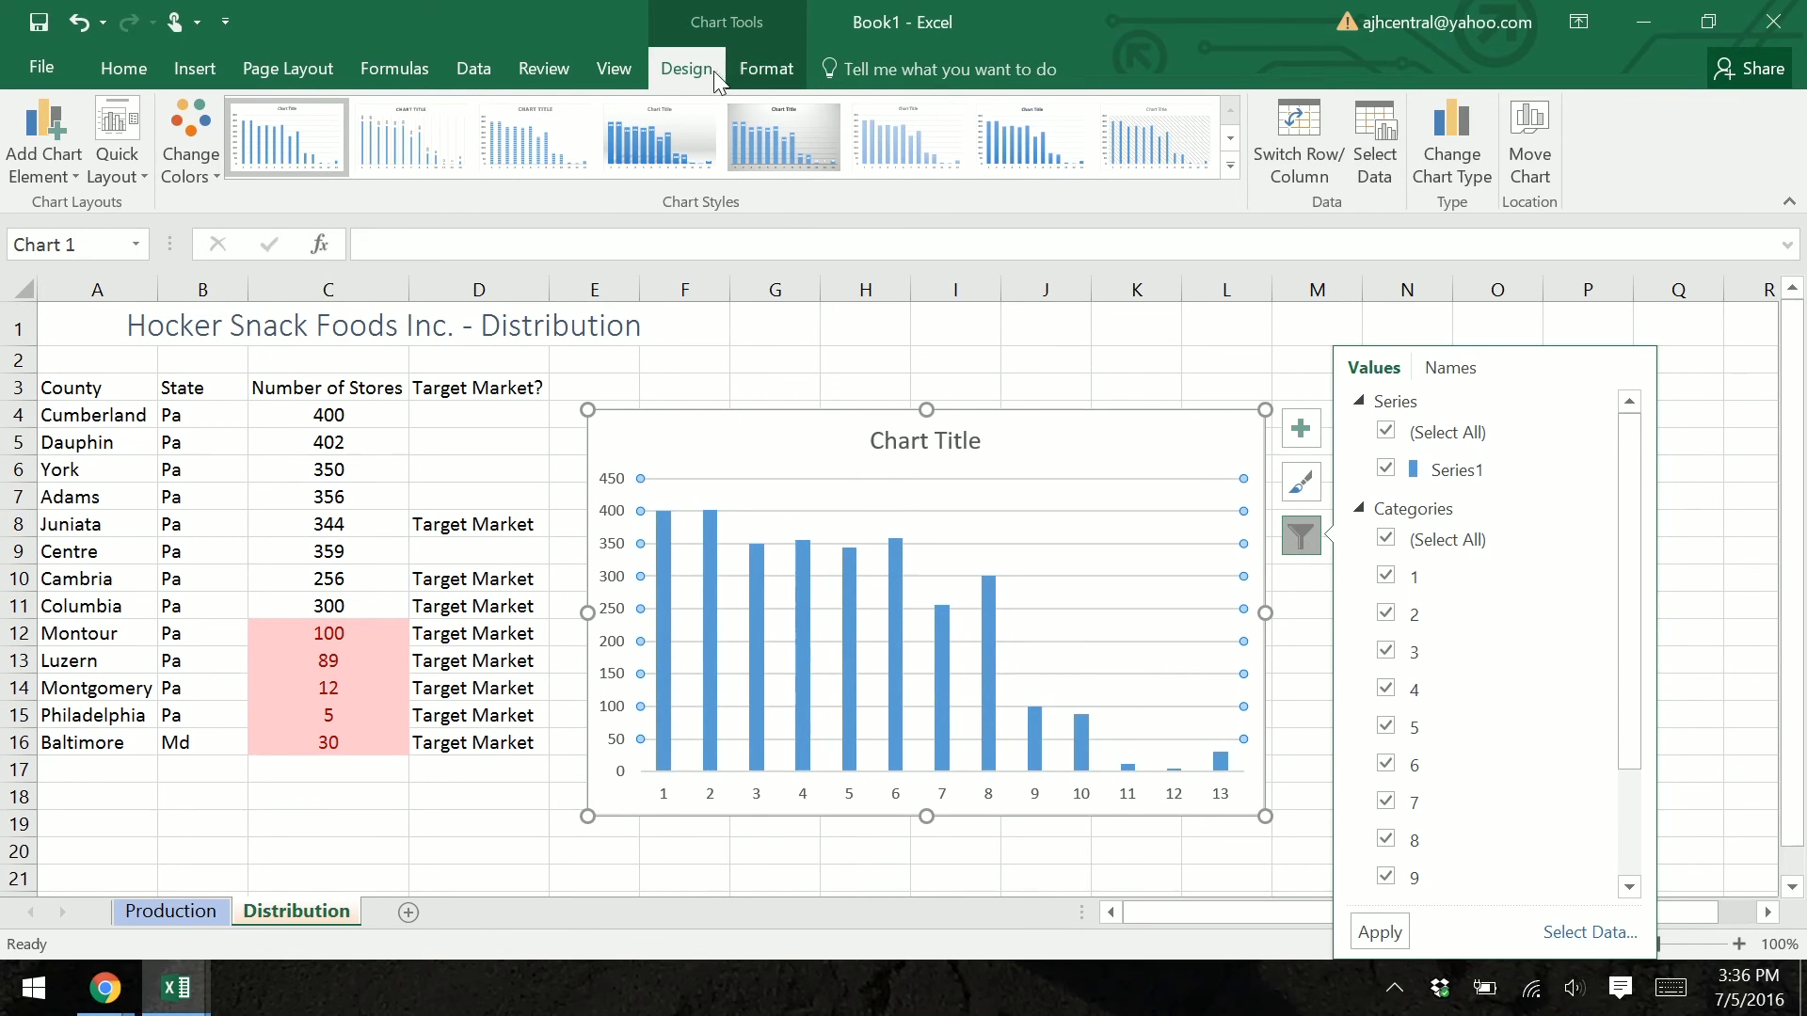
Step: Set the column chart's horizontal axis labels to the county names in A4:A16
click(1364, 174)
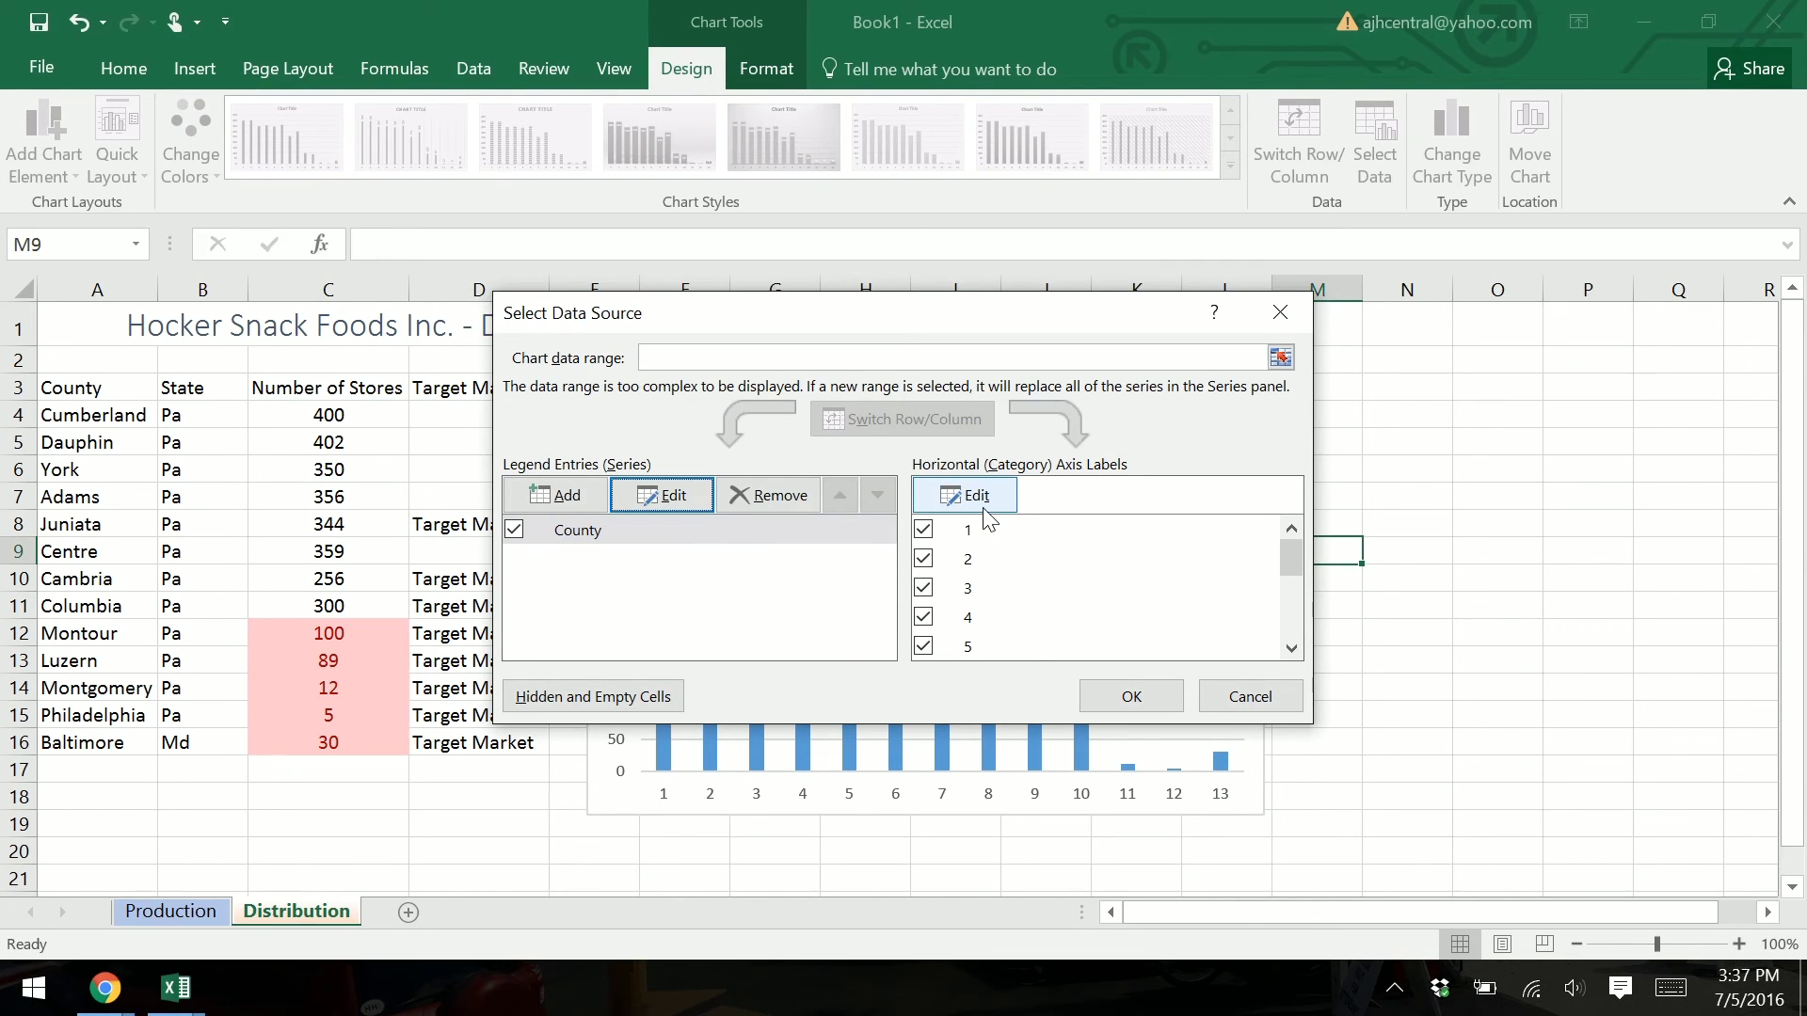
click(984, 510)
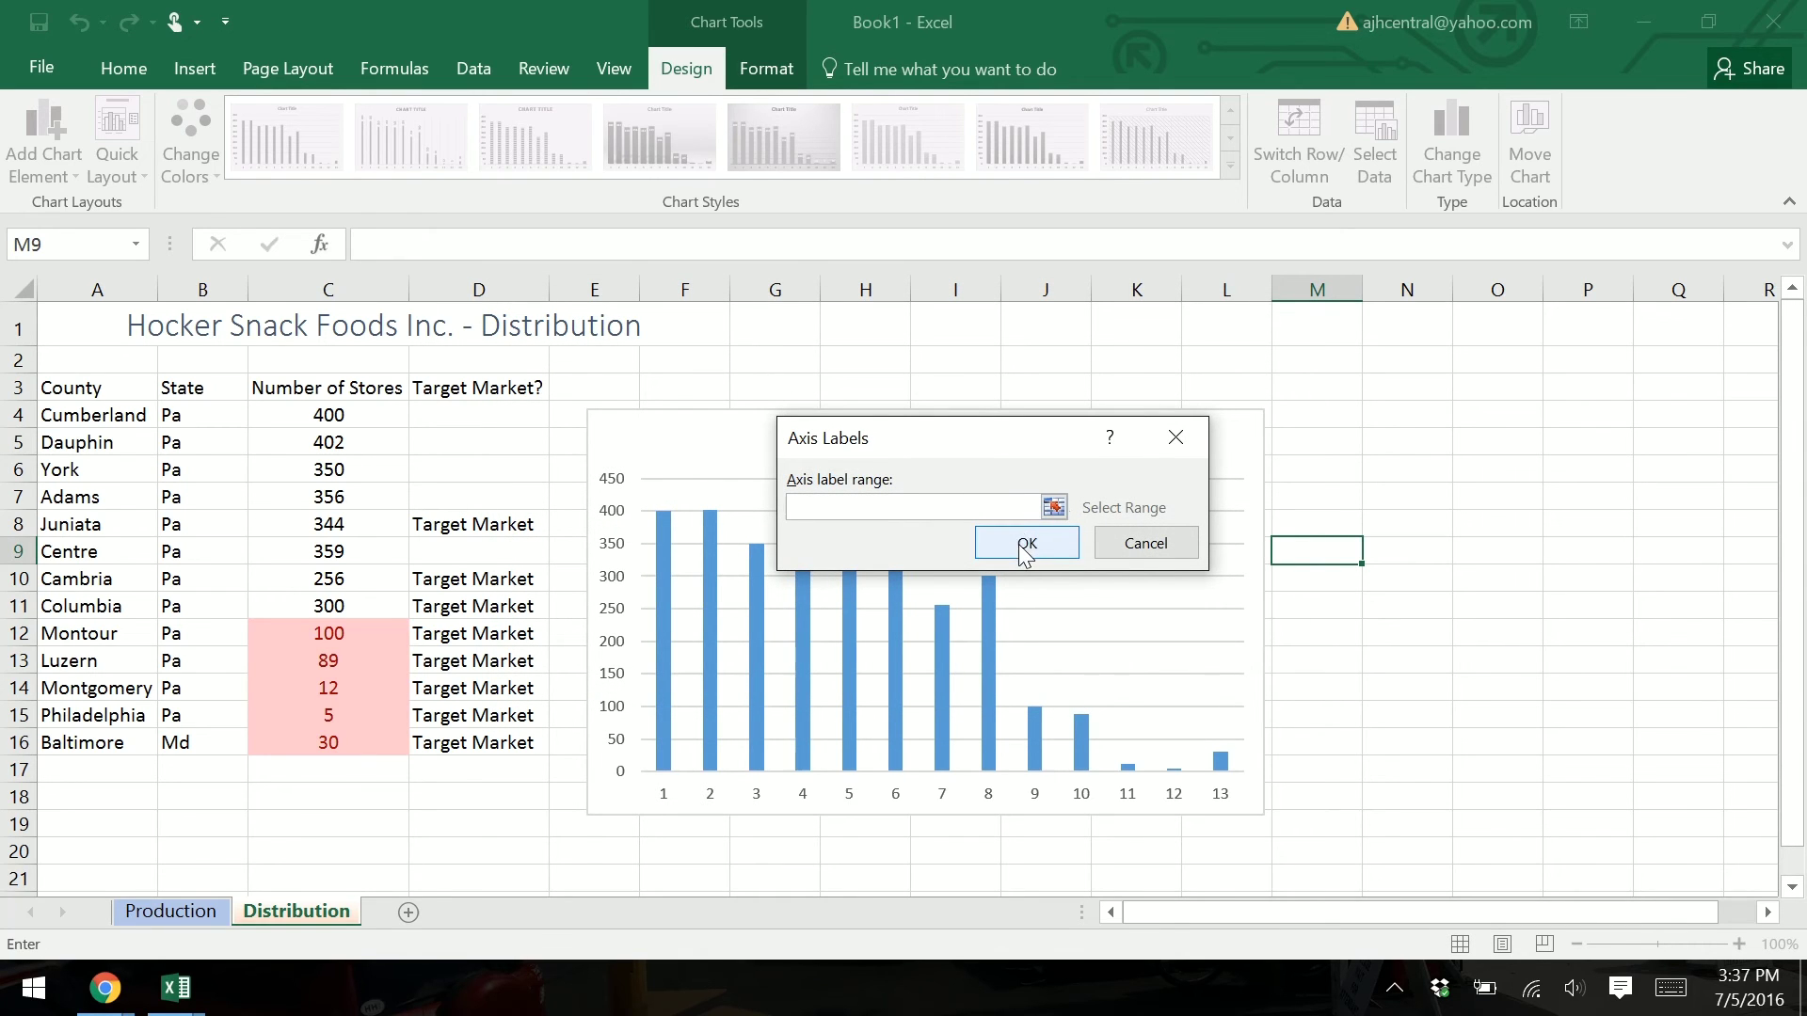
click(1054, 507)
drag(115, 411, 108, 753)
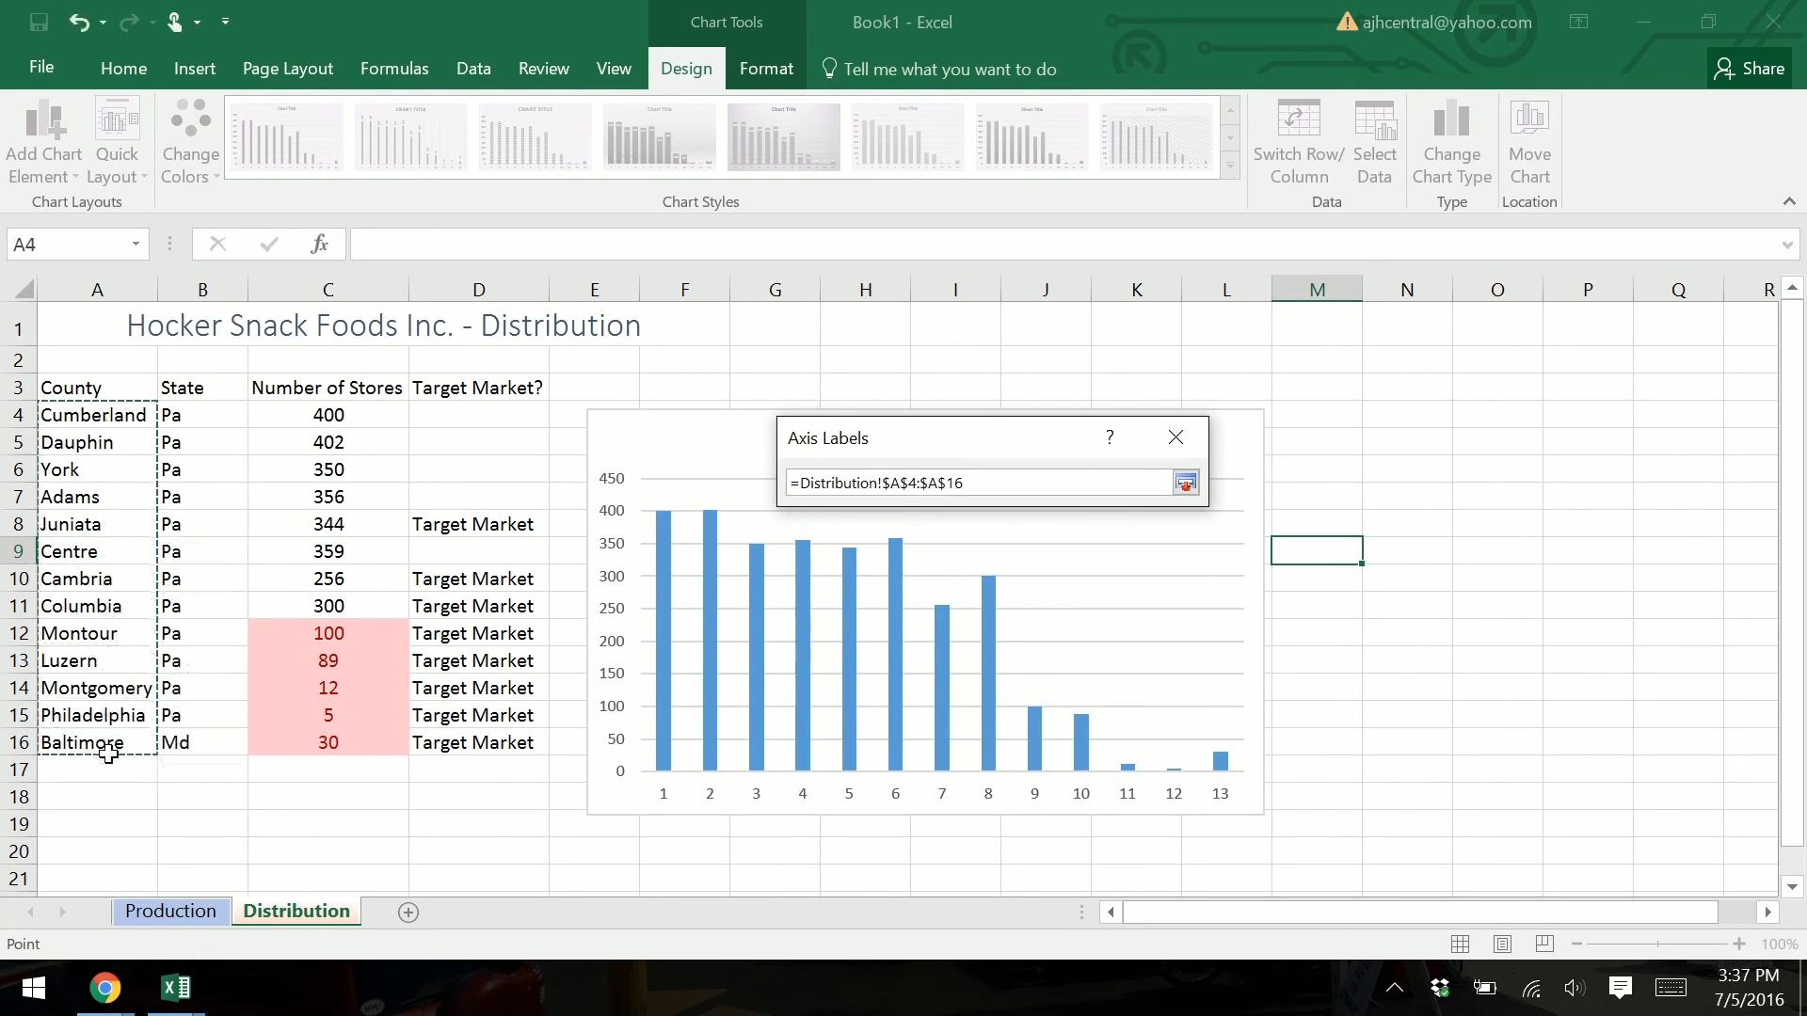
click(1187, 487)
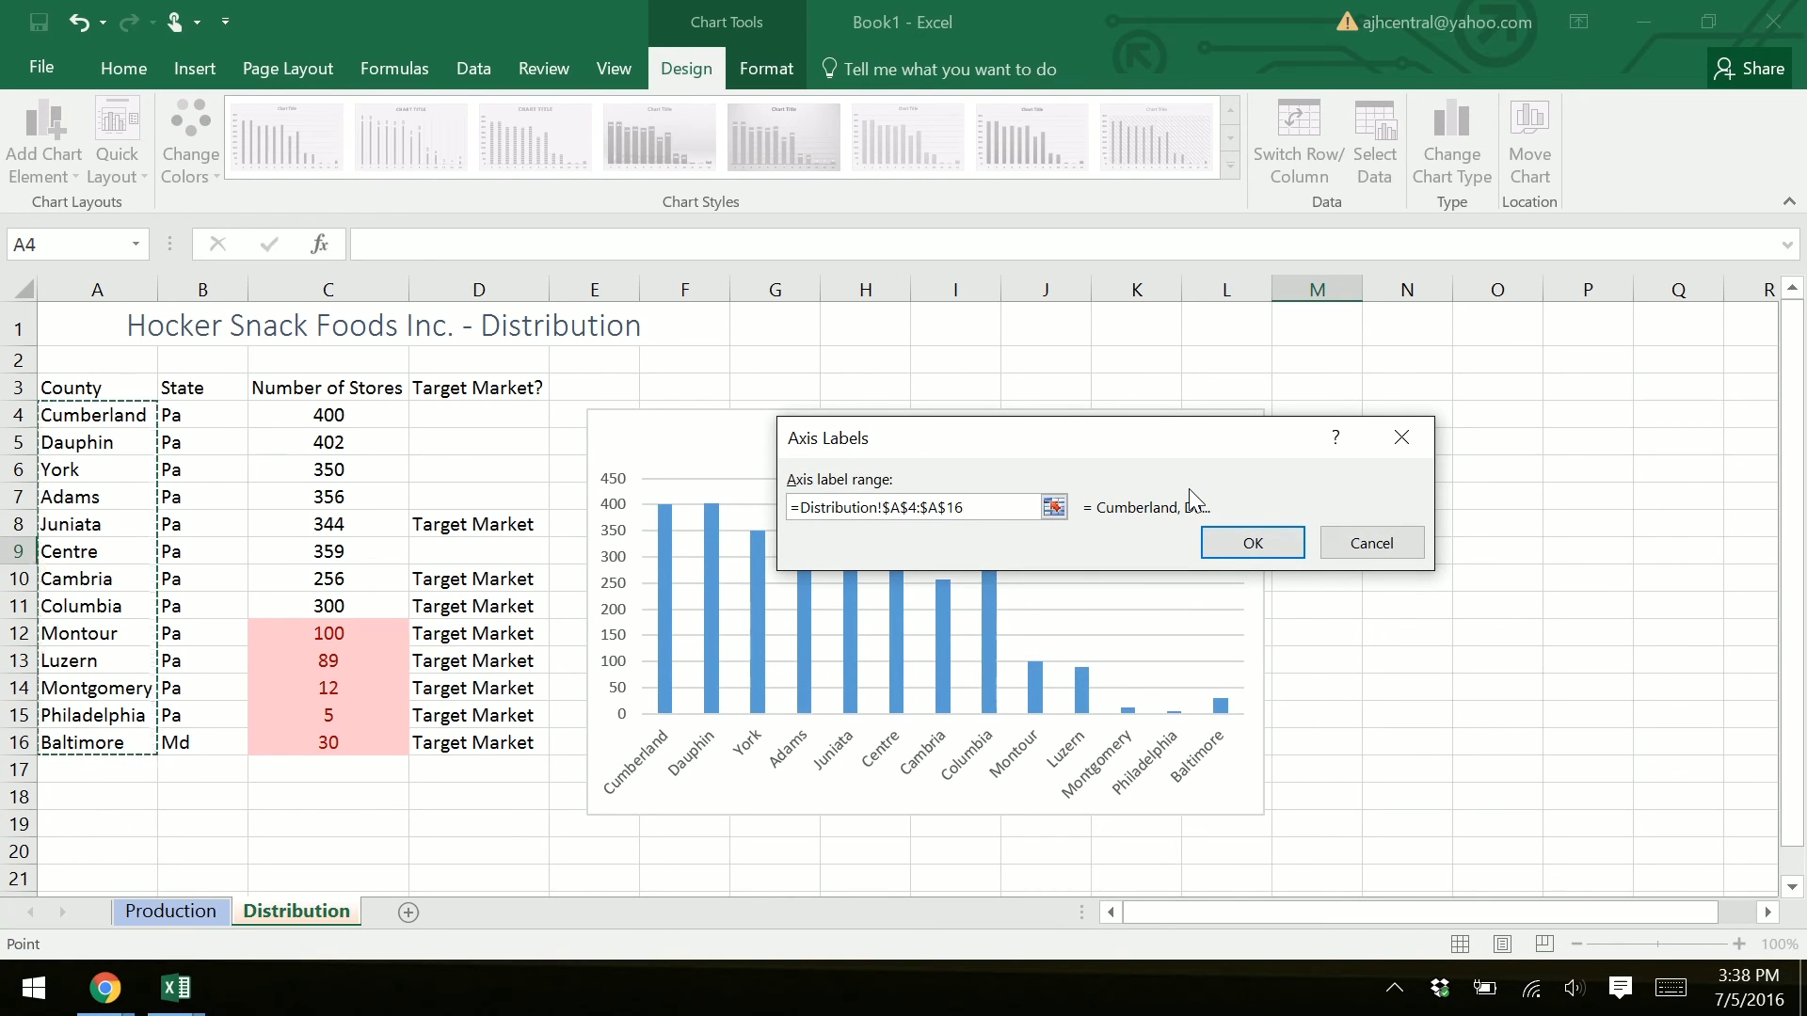
click(1276, 548)
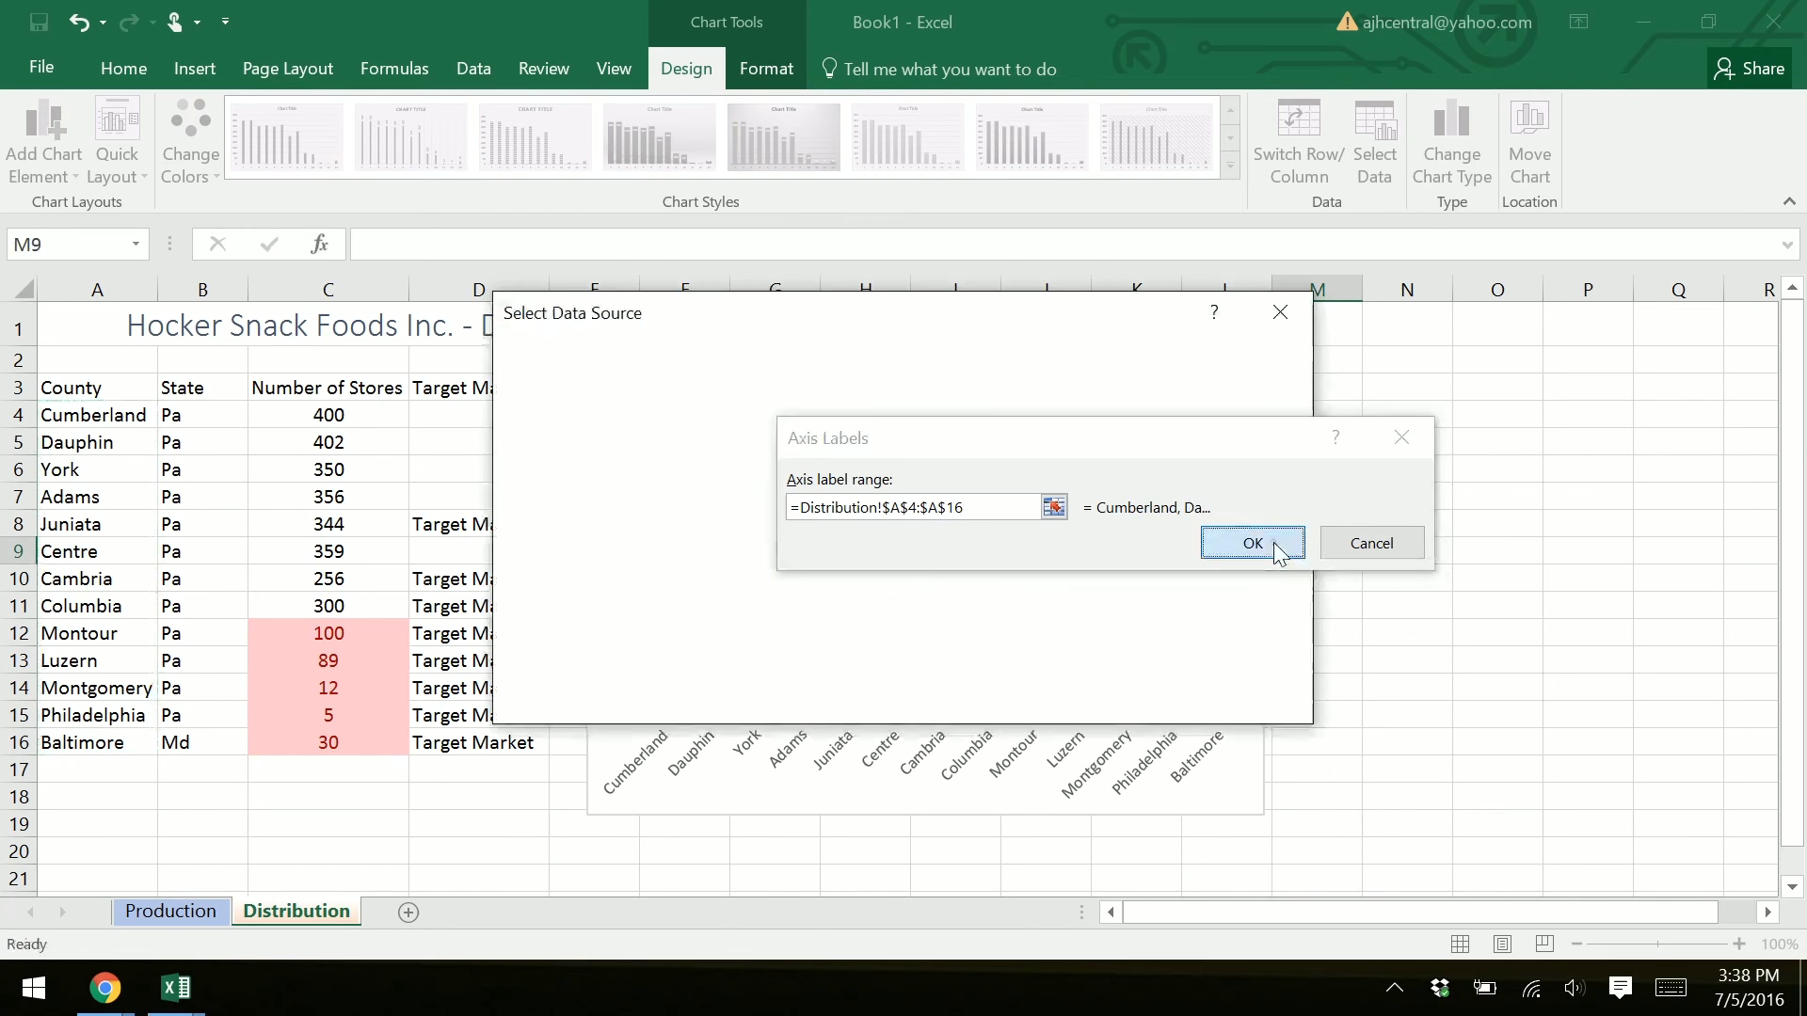
Step: Change the column chart's series name to the Number of Stores heading in C3 and apply the data source changes
click(649, 498)
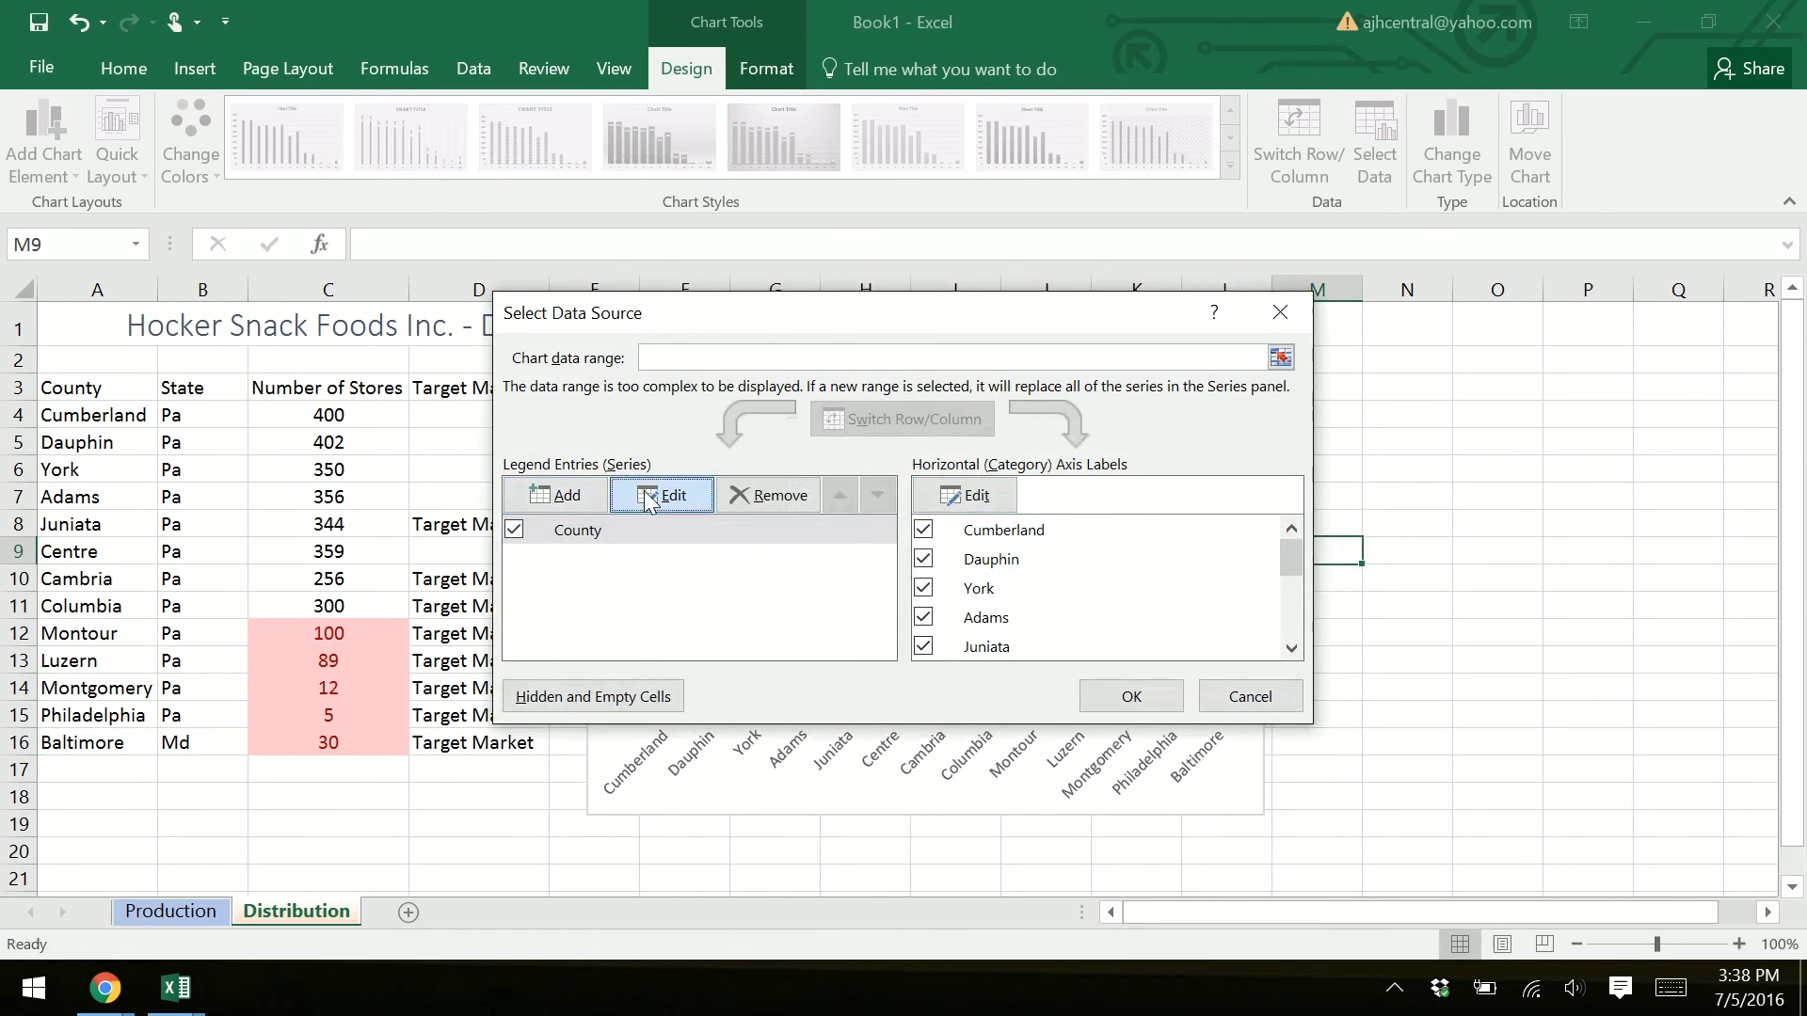
click(328, 389)
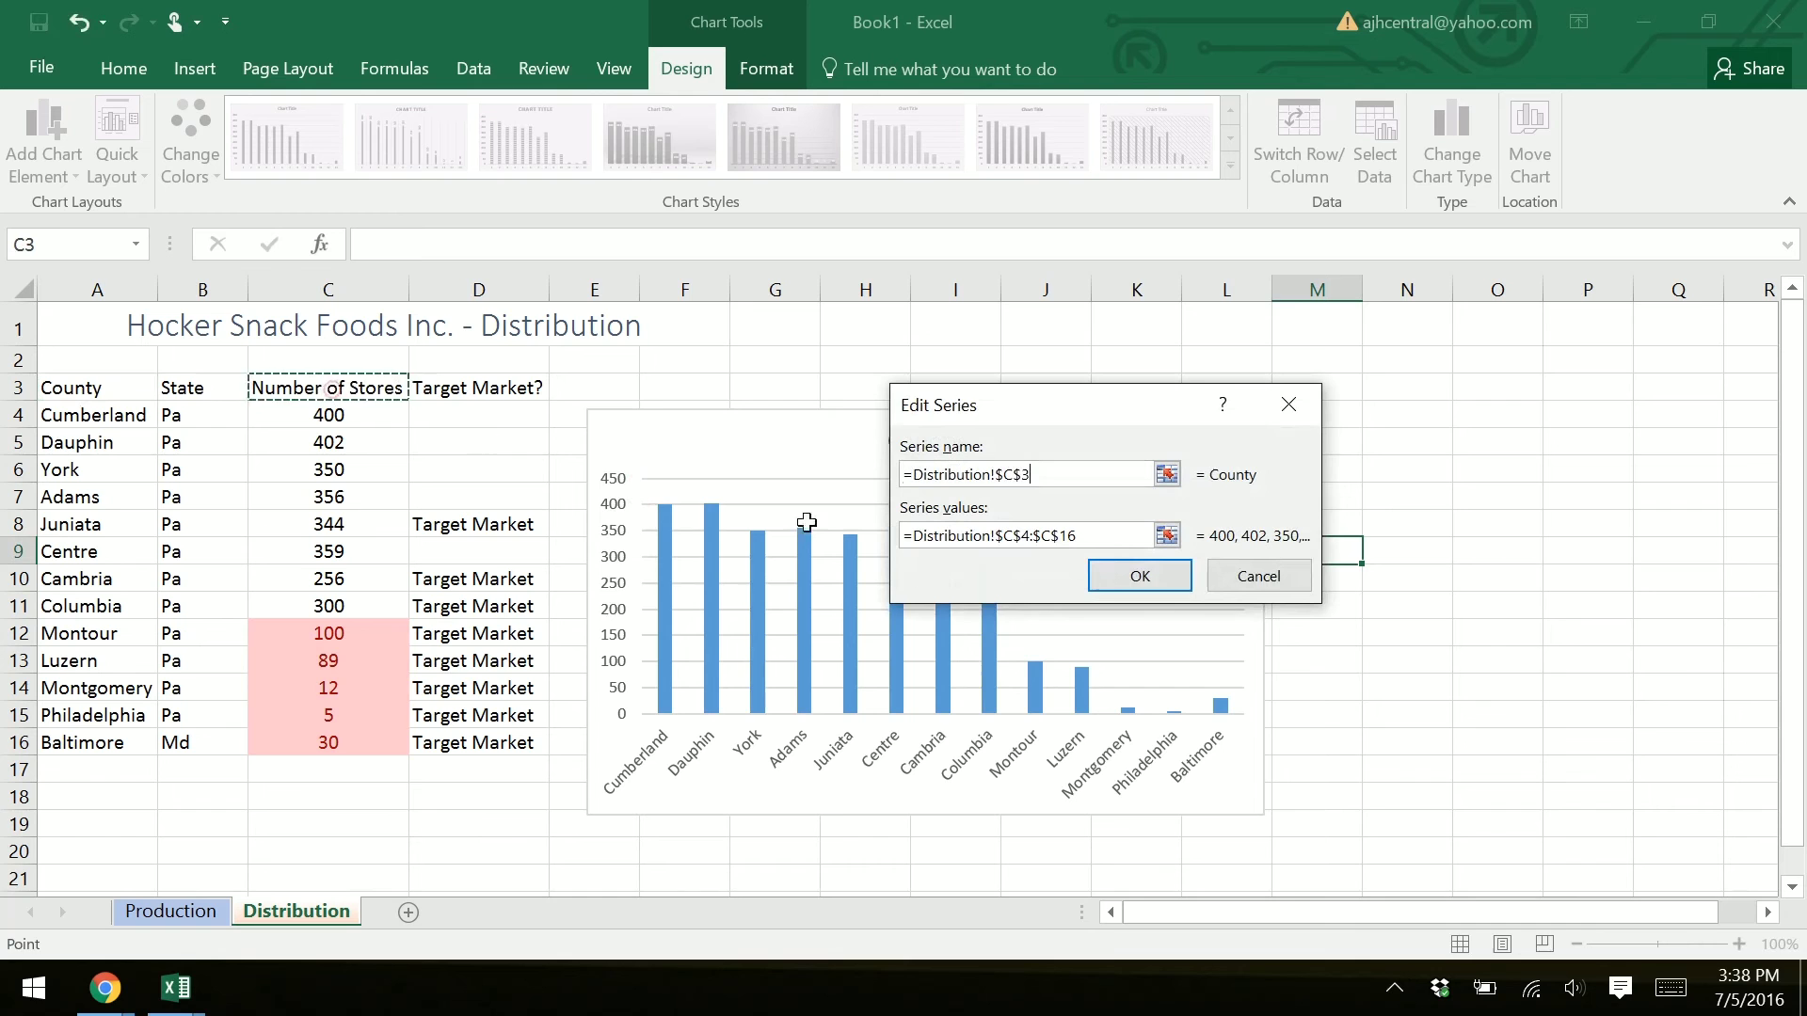
click(1104, 577)
click(1106, 691)
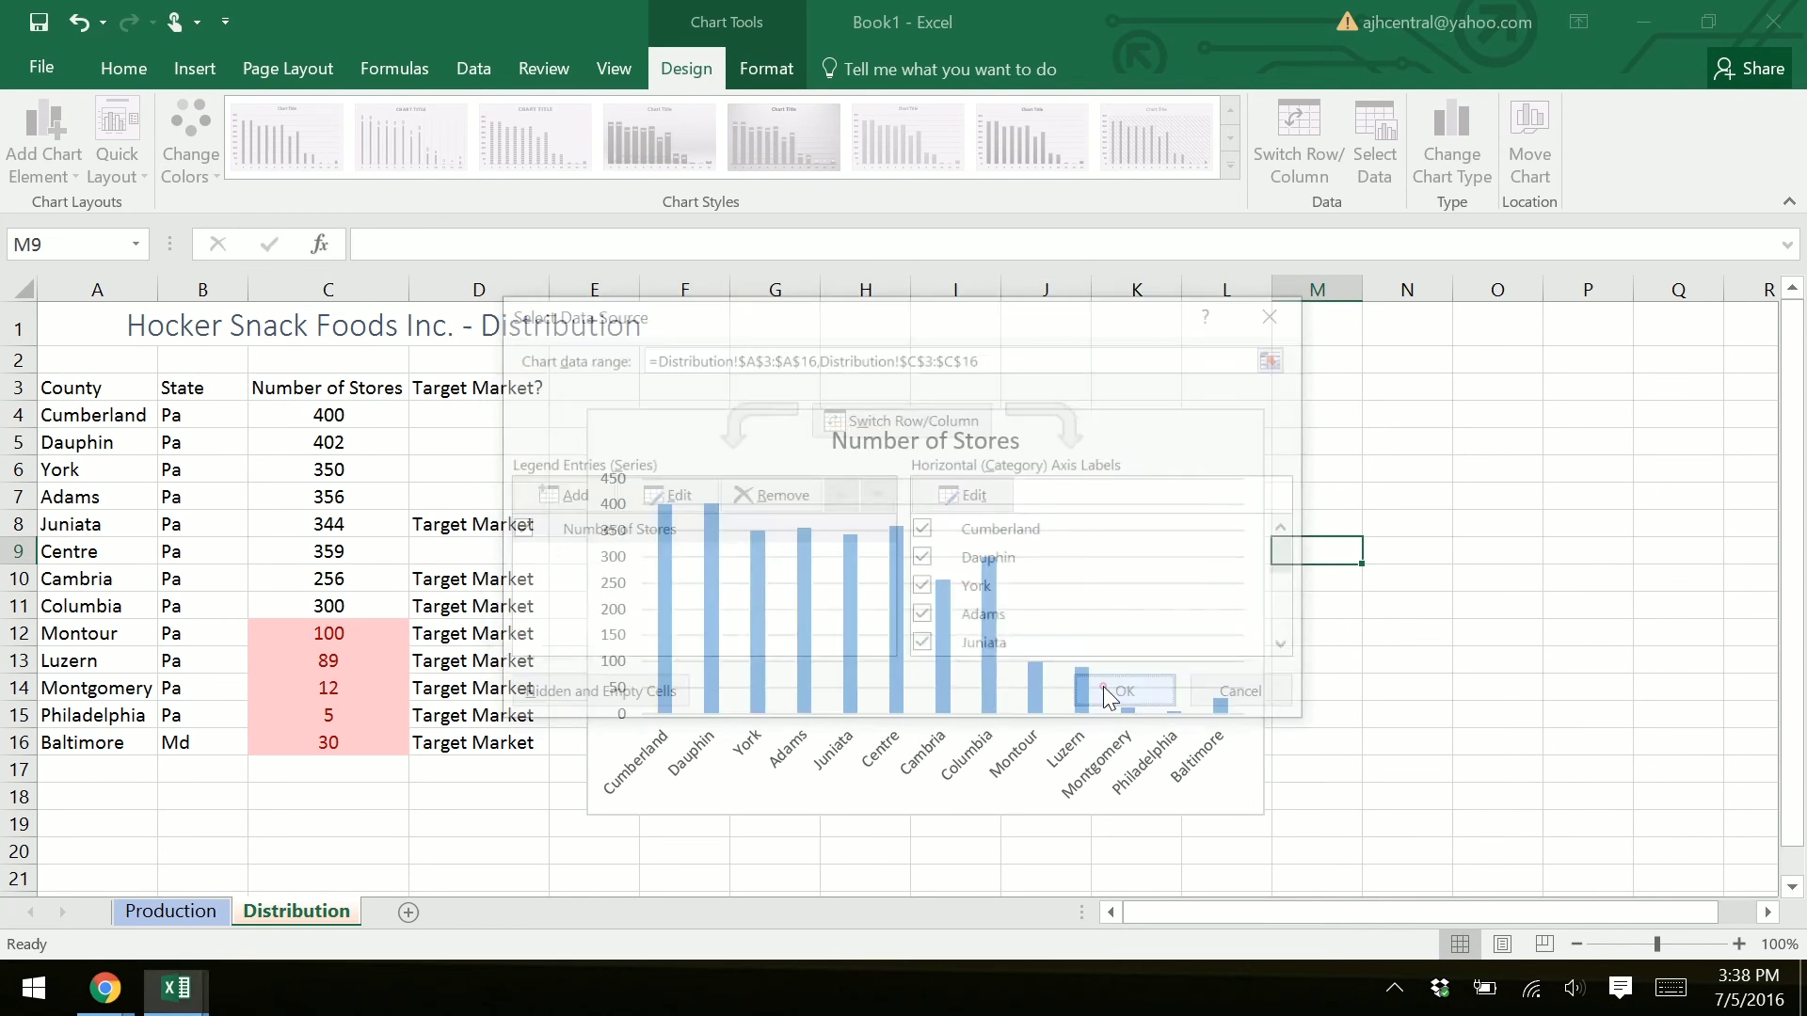
Step: Move the Number of Stores chart to a new sheet named Distribution by County
click(1300, 482)
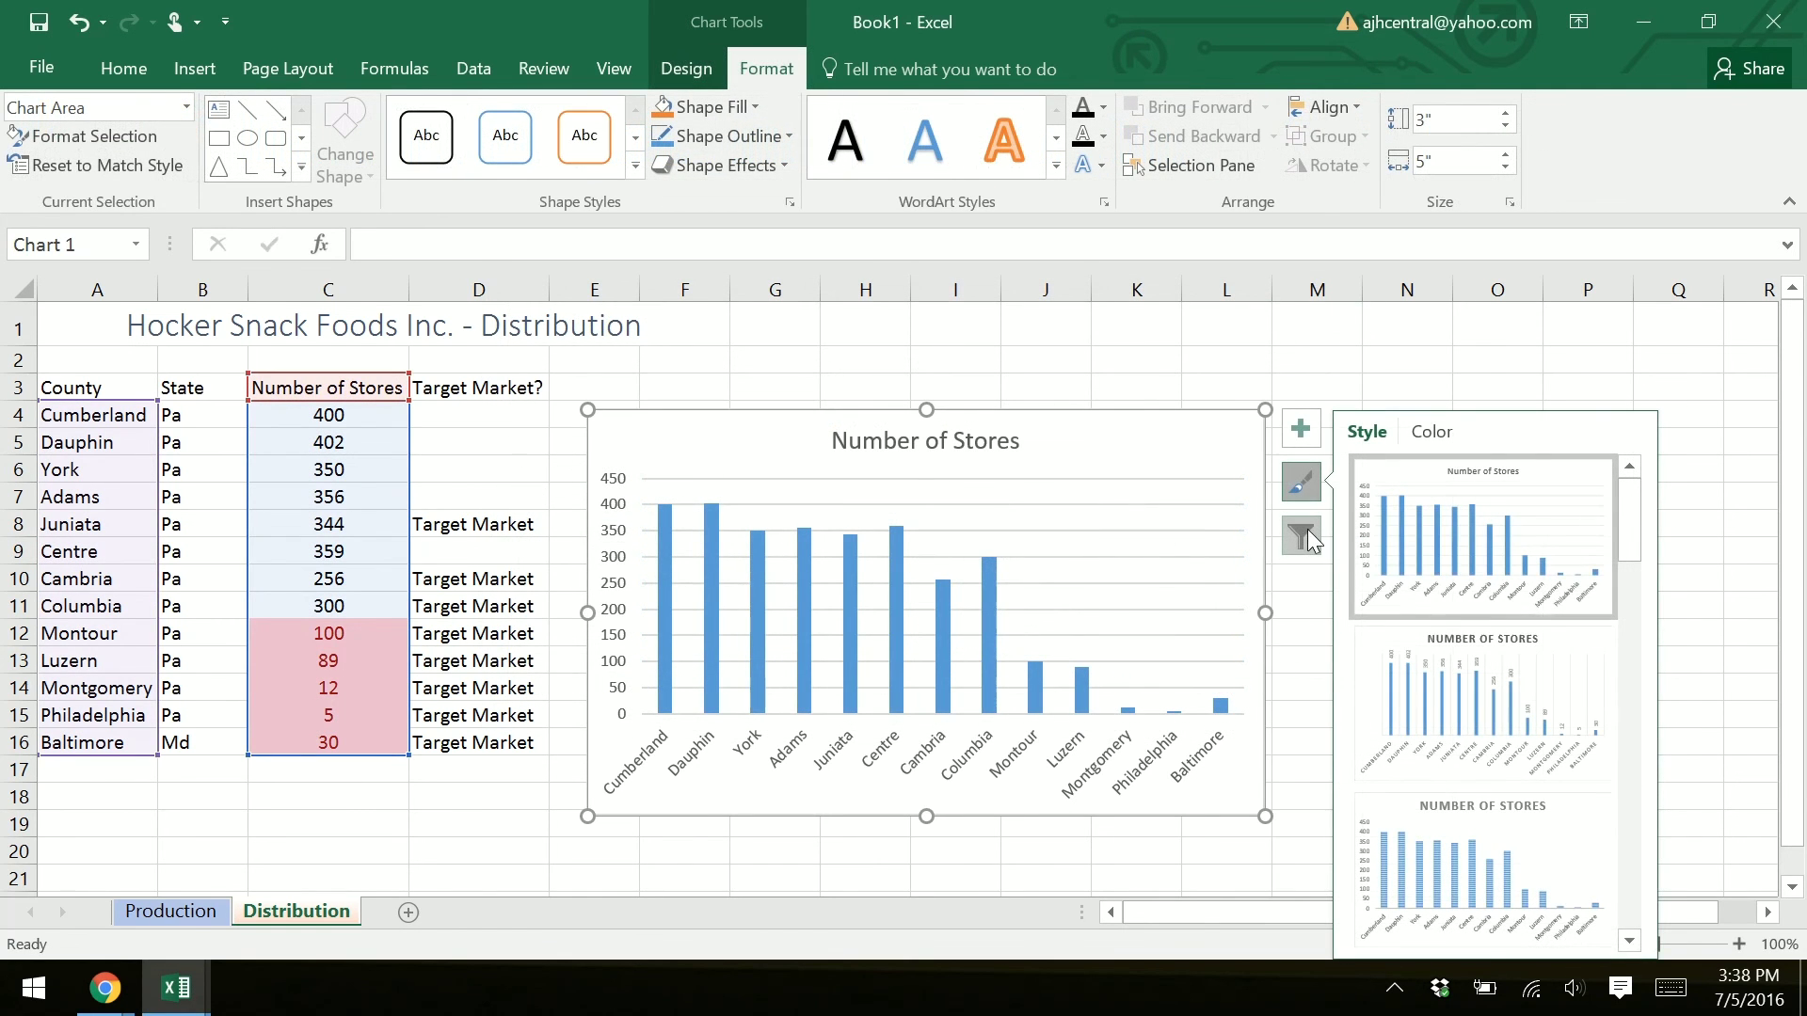
click(1297, 477)
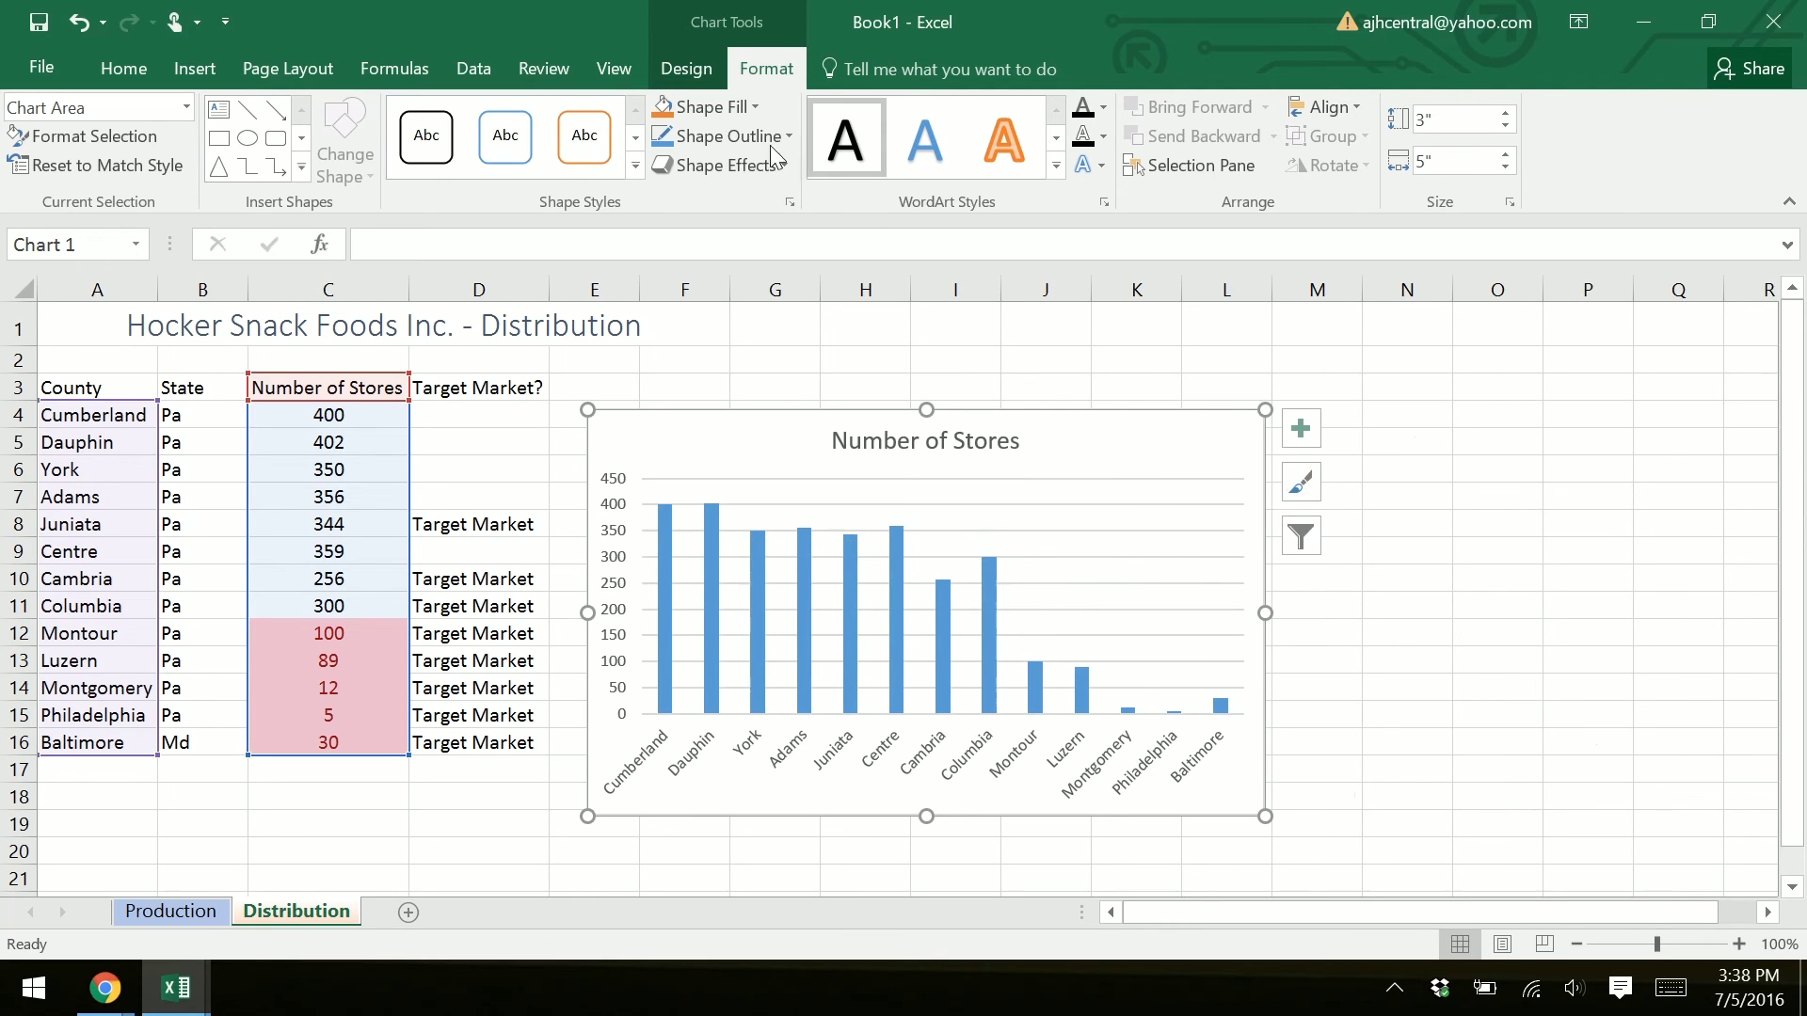
click(676, 72)
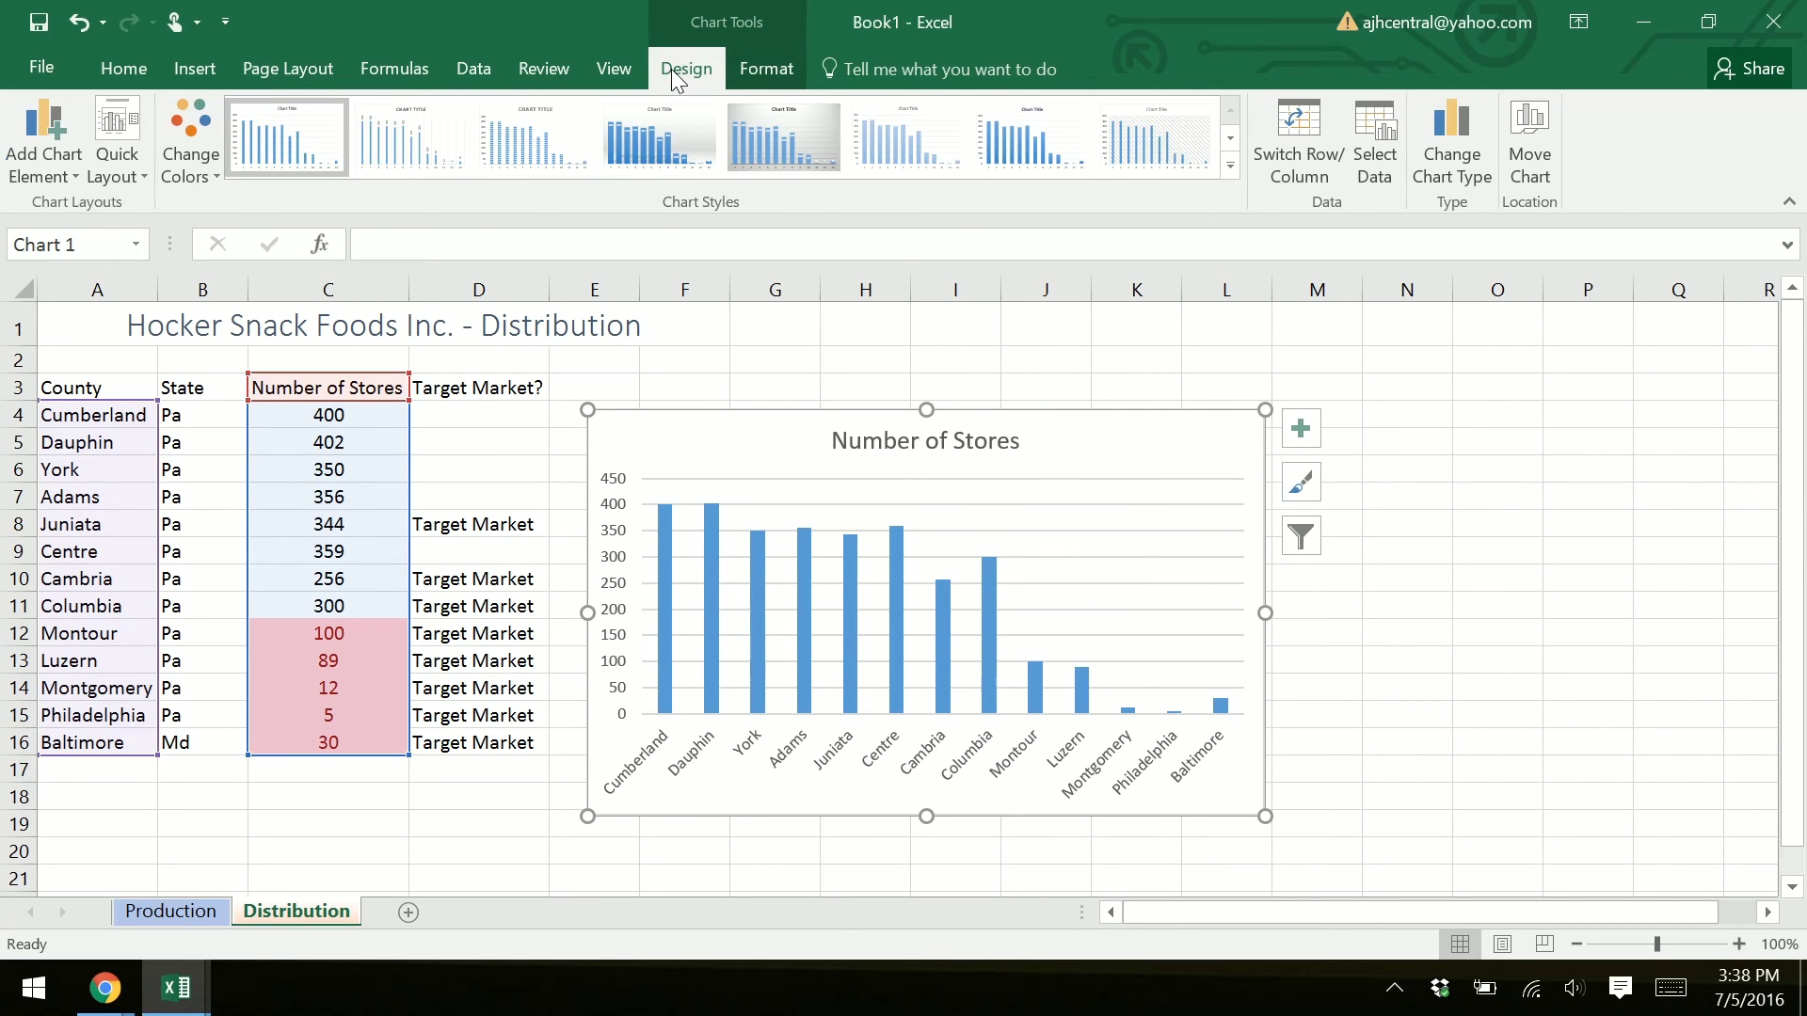
click(1532, 170)
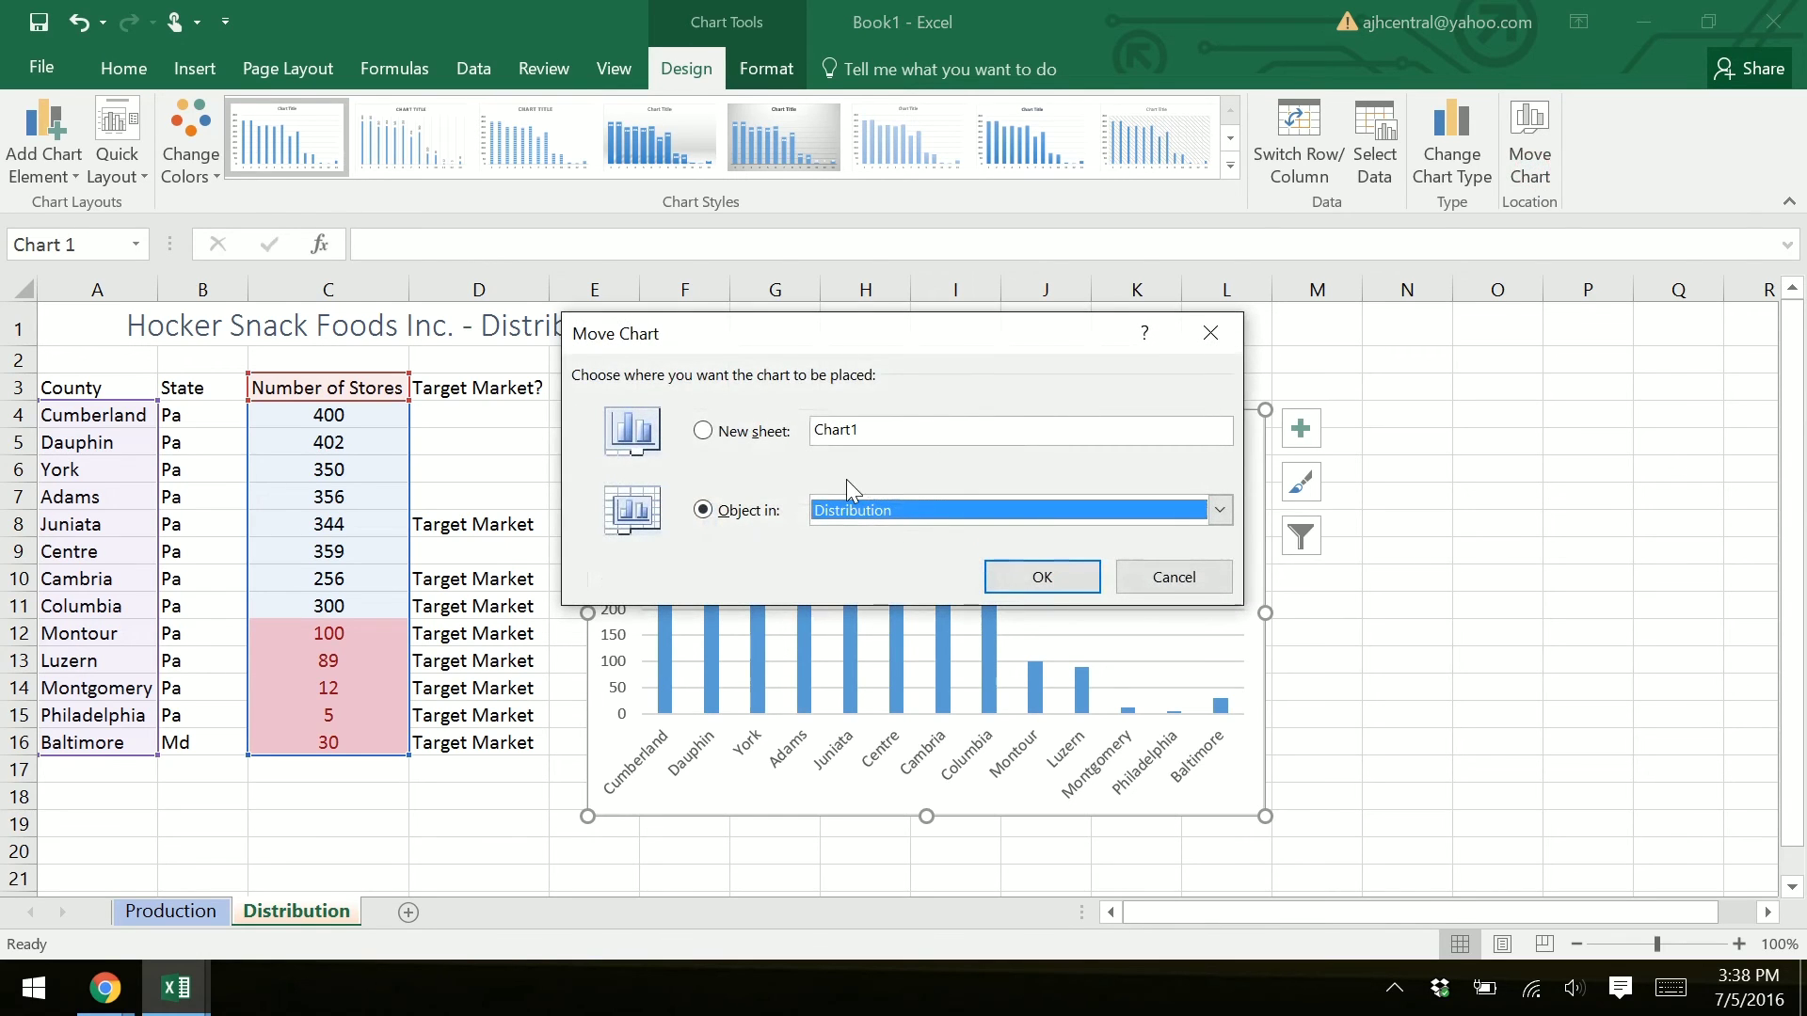
click(777, 435)
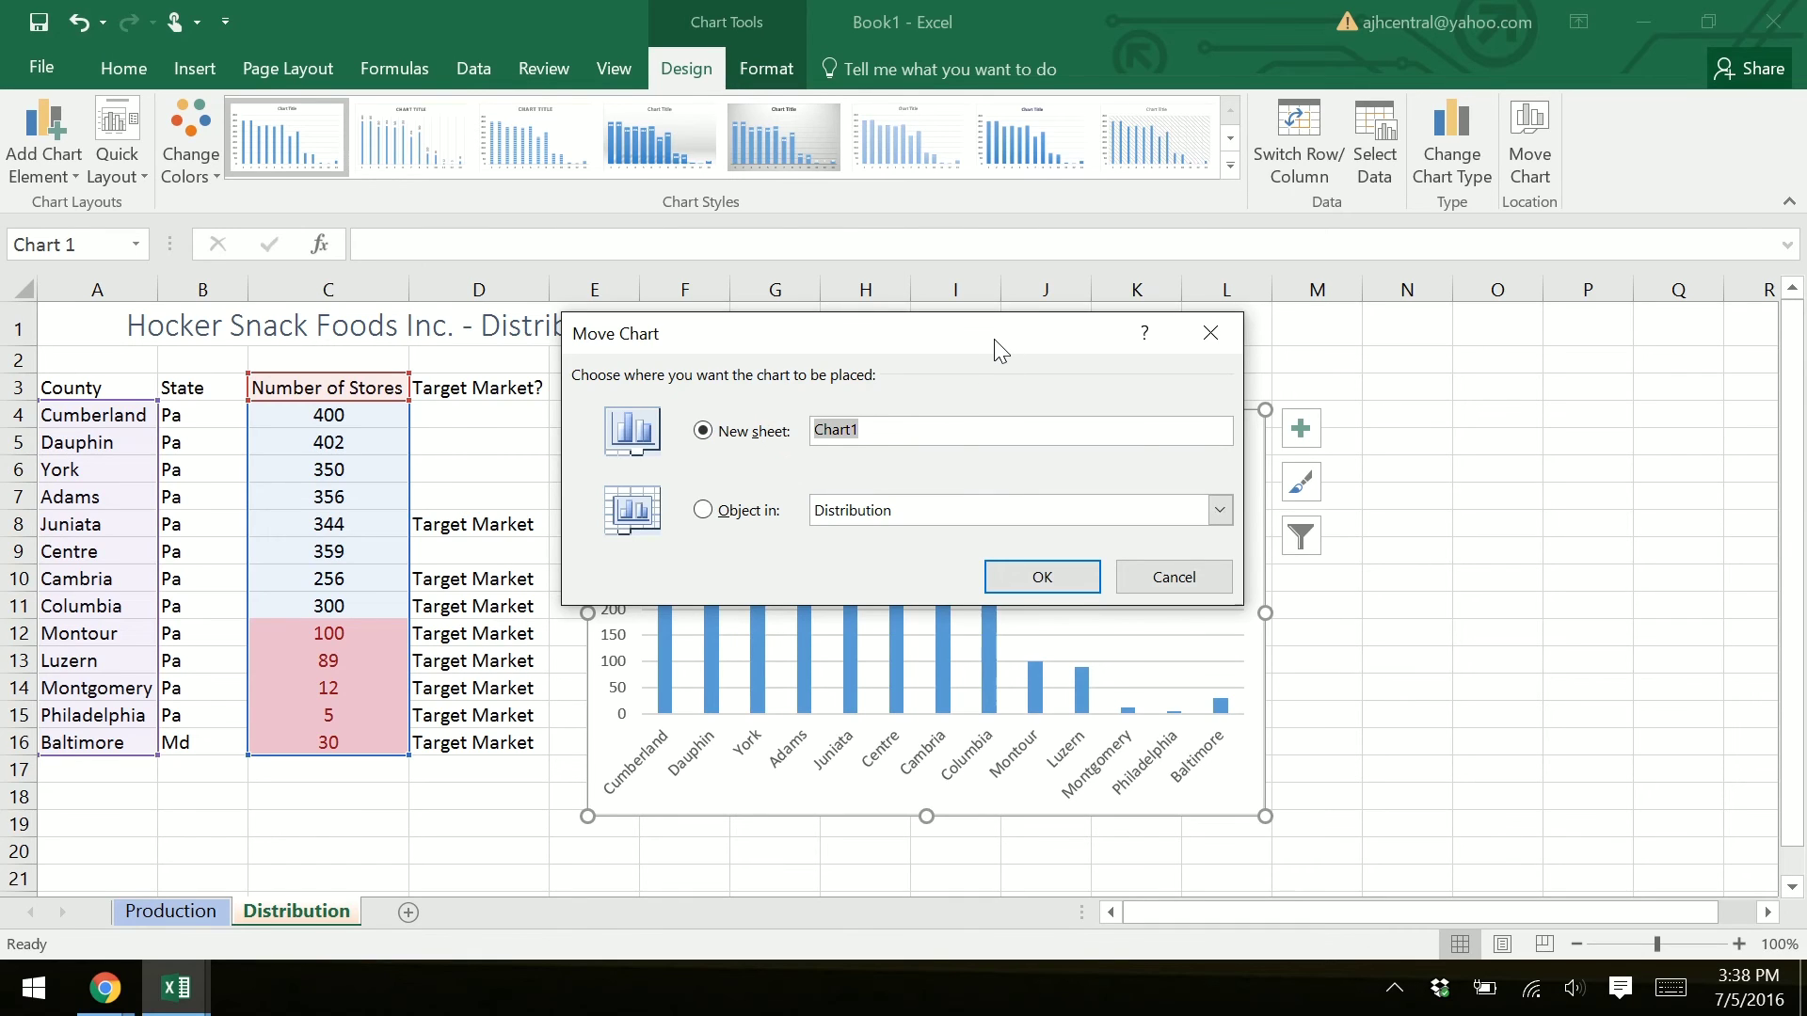
key(BackSpace)
text(Distribution by County)
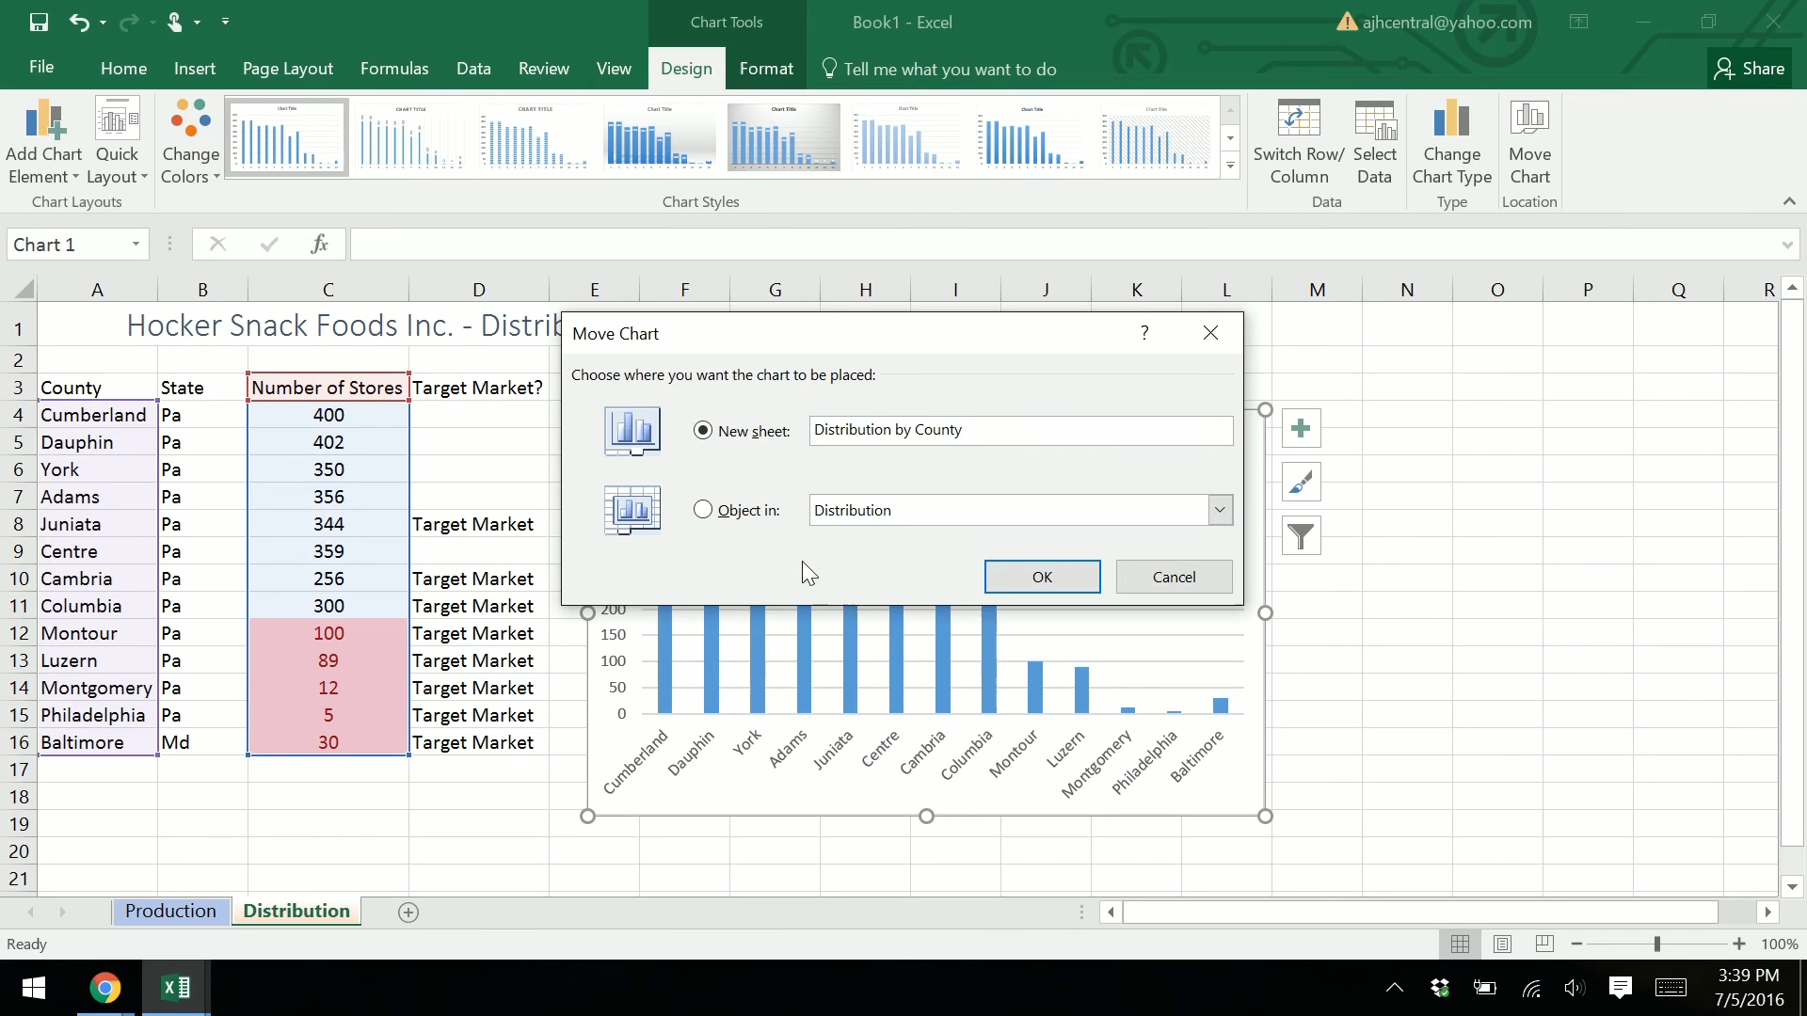
click(1071, 581)
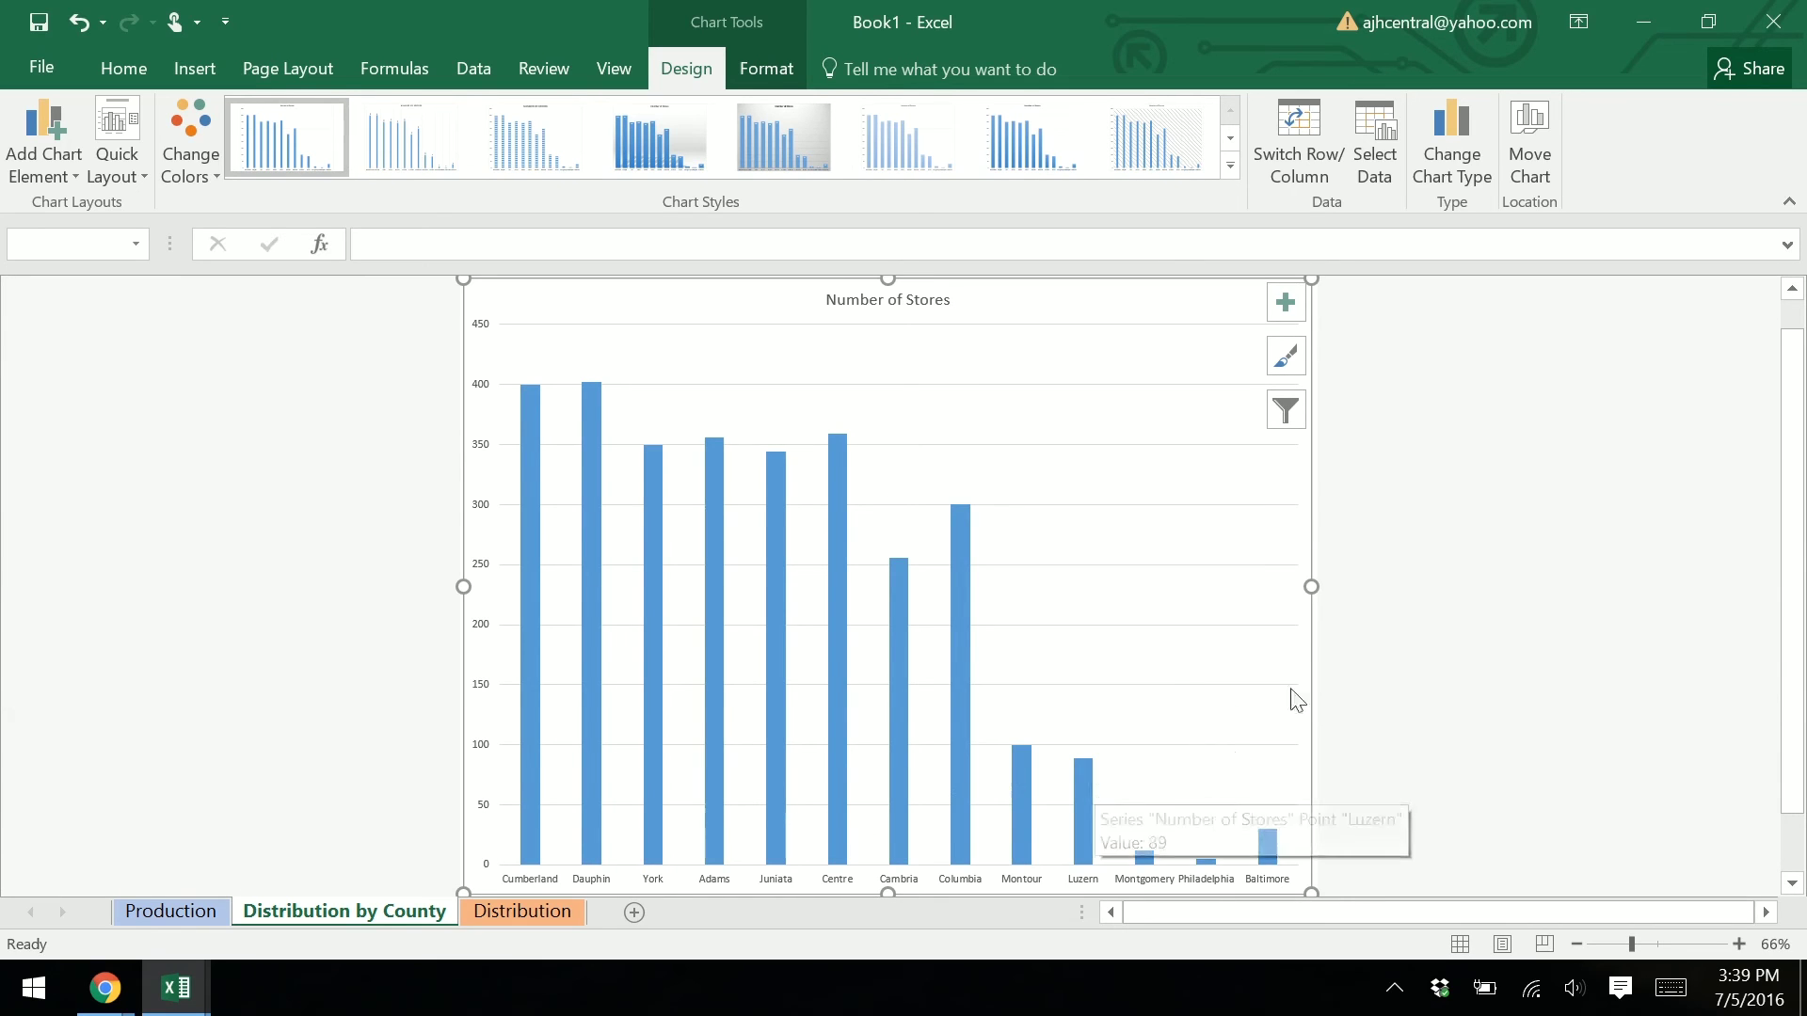
click(1095, 644)
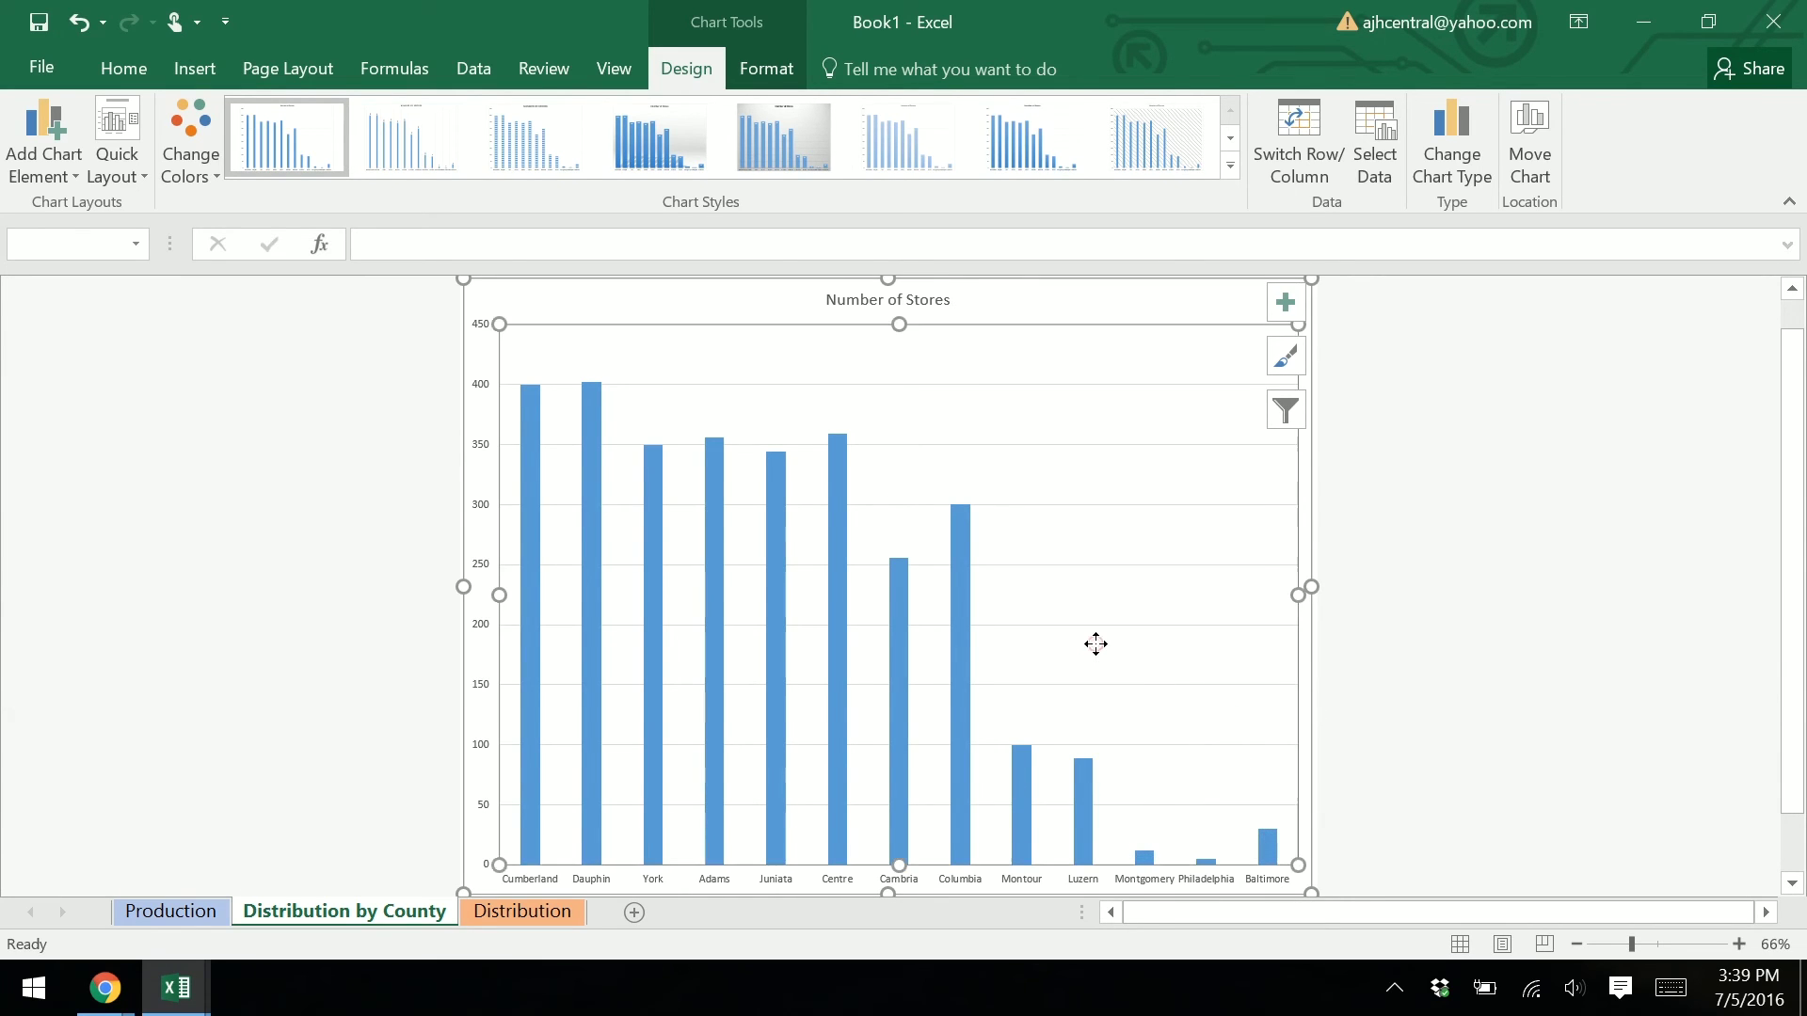
click(1485, 595)
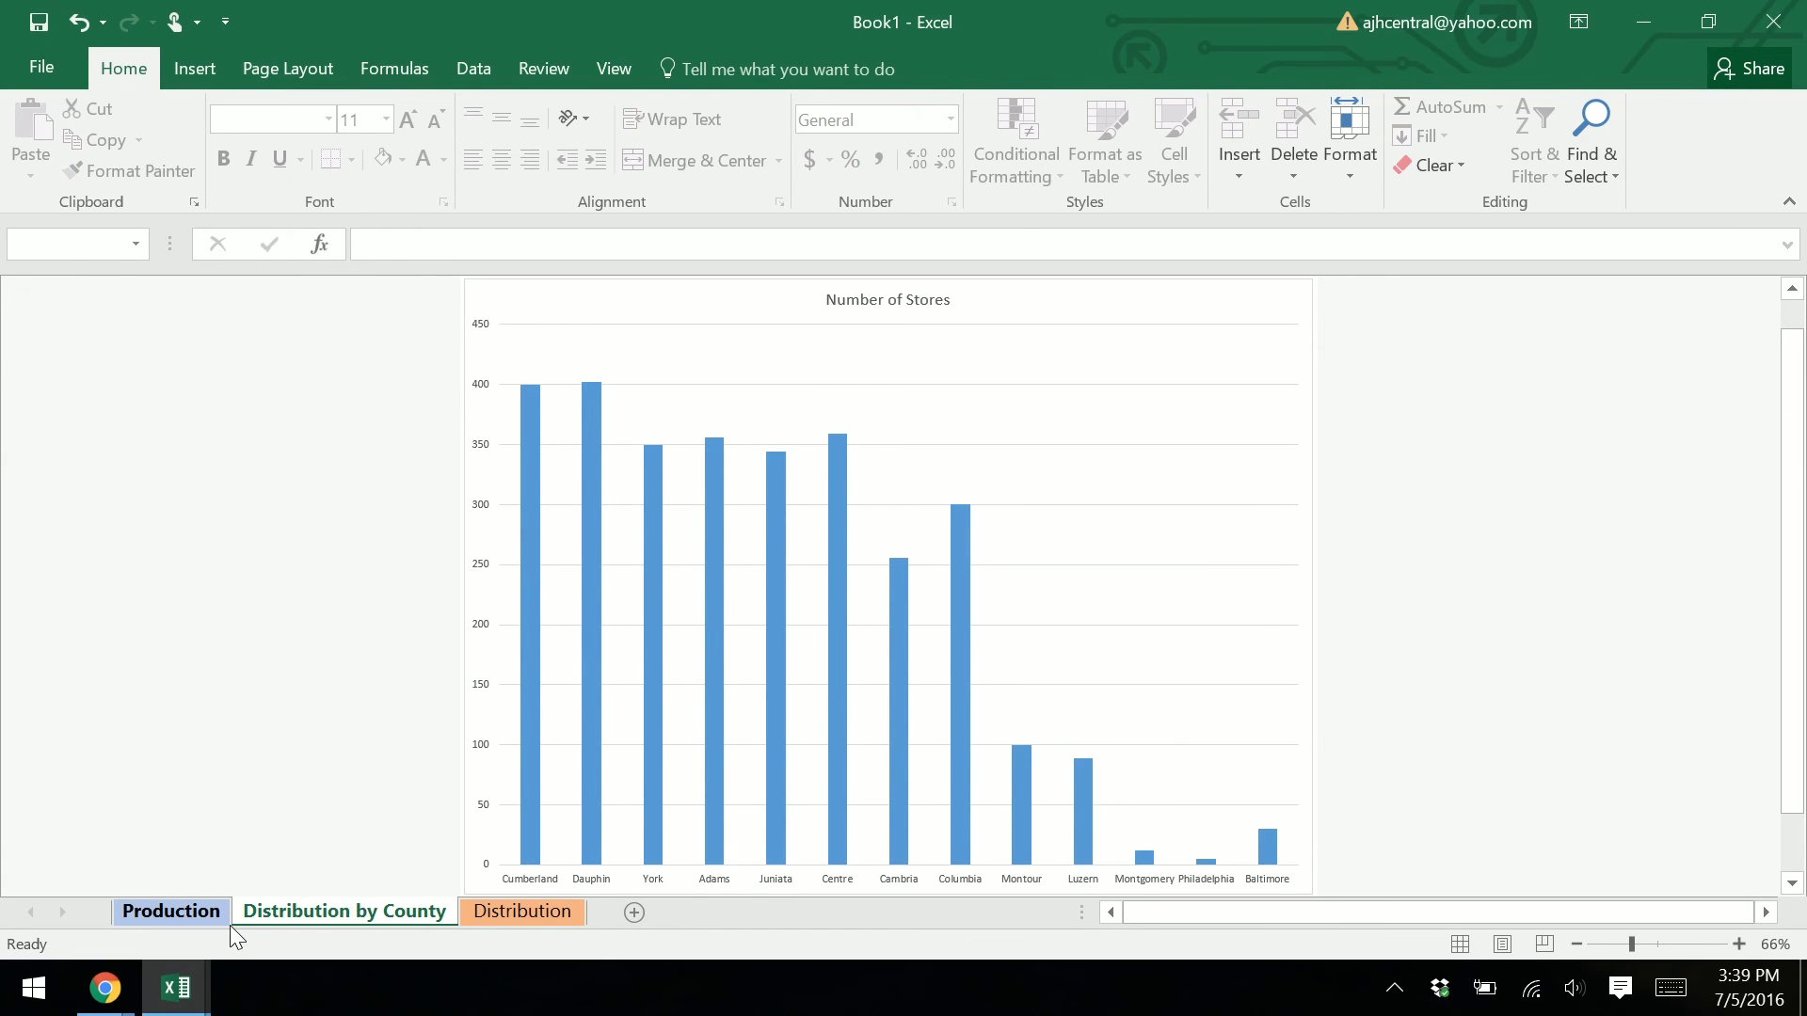
Step: Insert a 2-D pie chart of the product totals in J4:J11 on the Production sheet
click(173, 911)
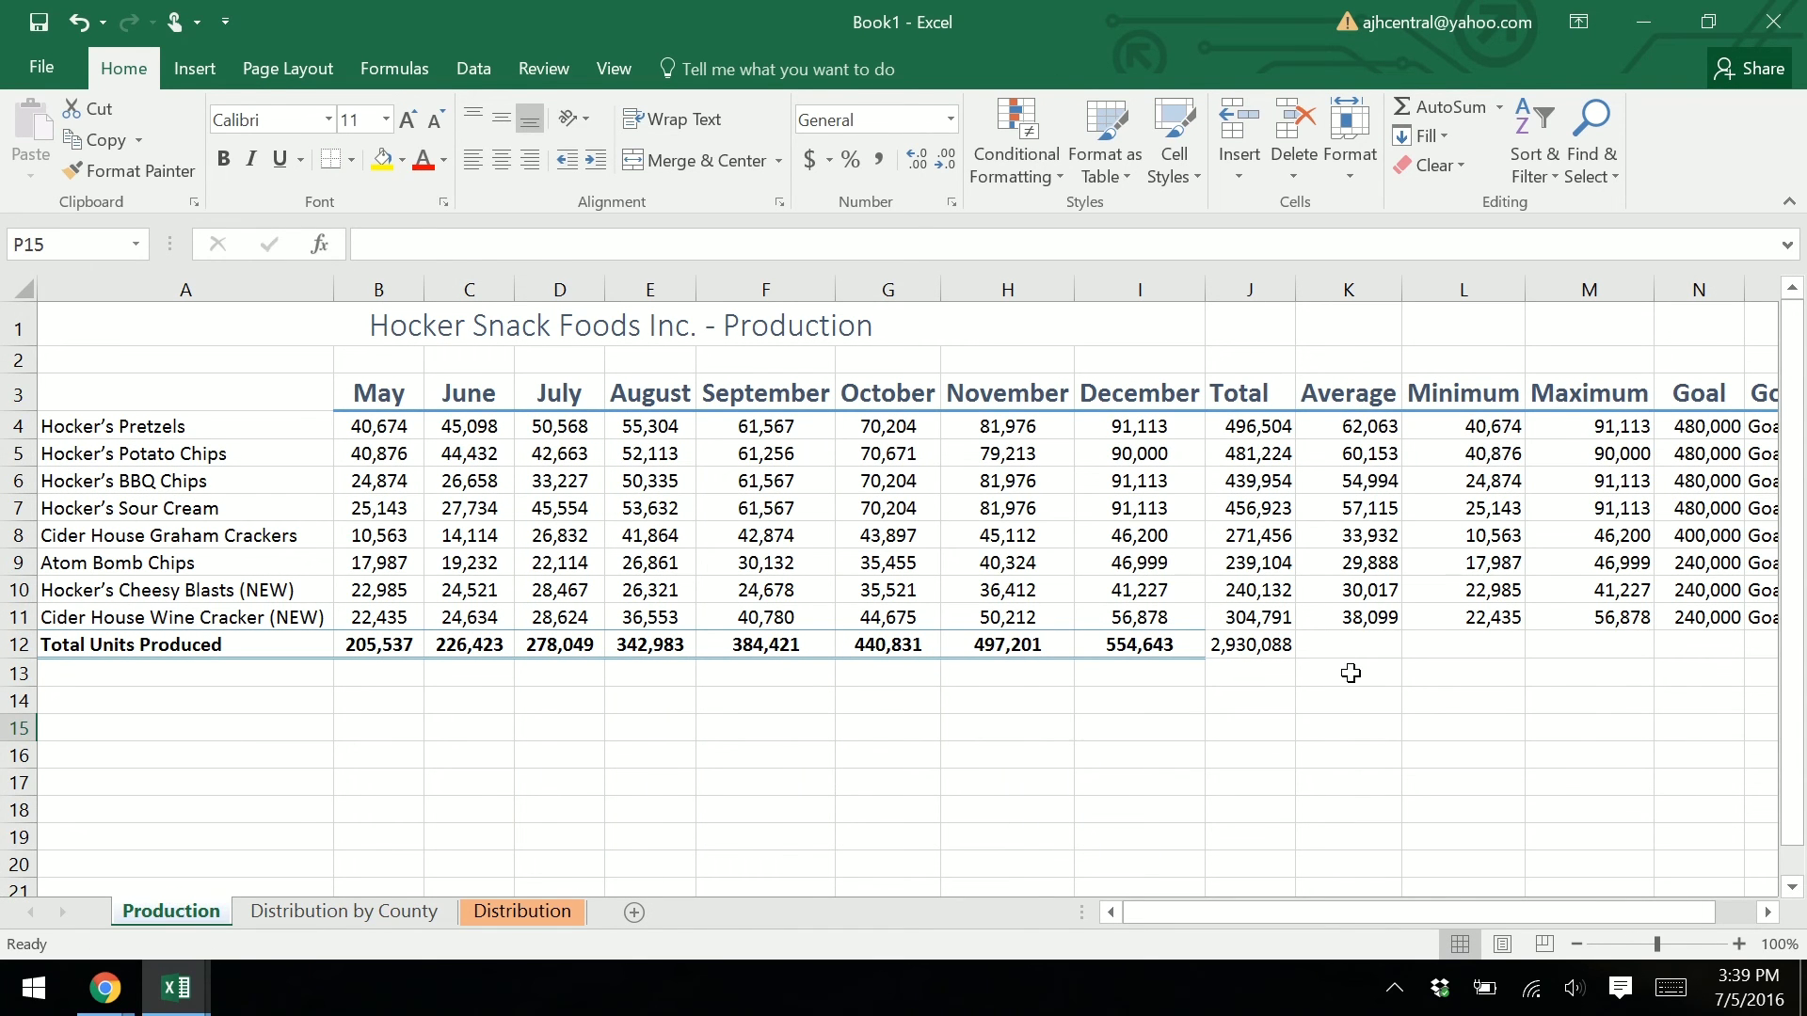
drag(1246, 428, 1279, 608)
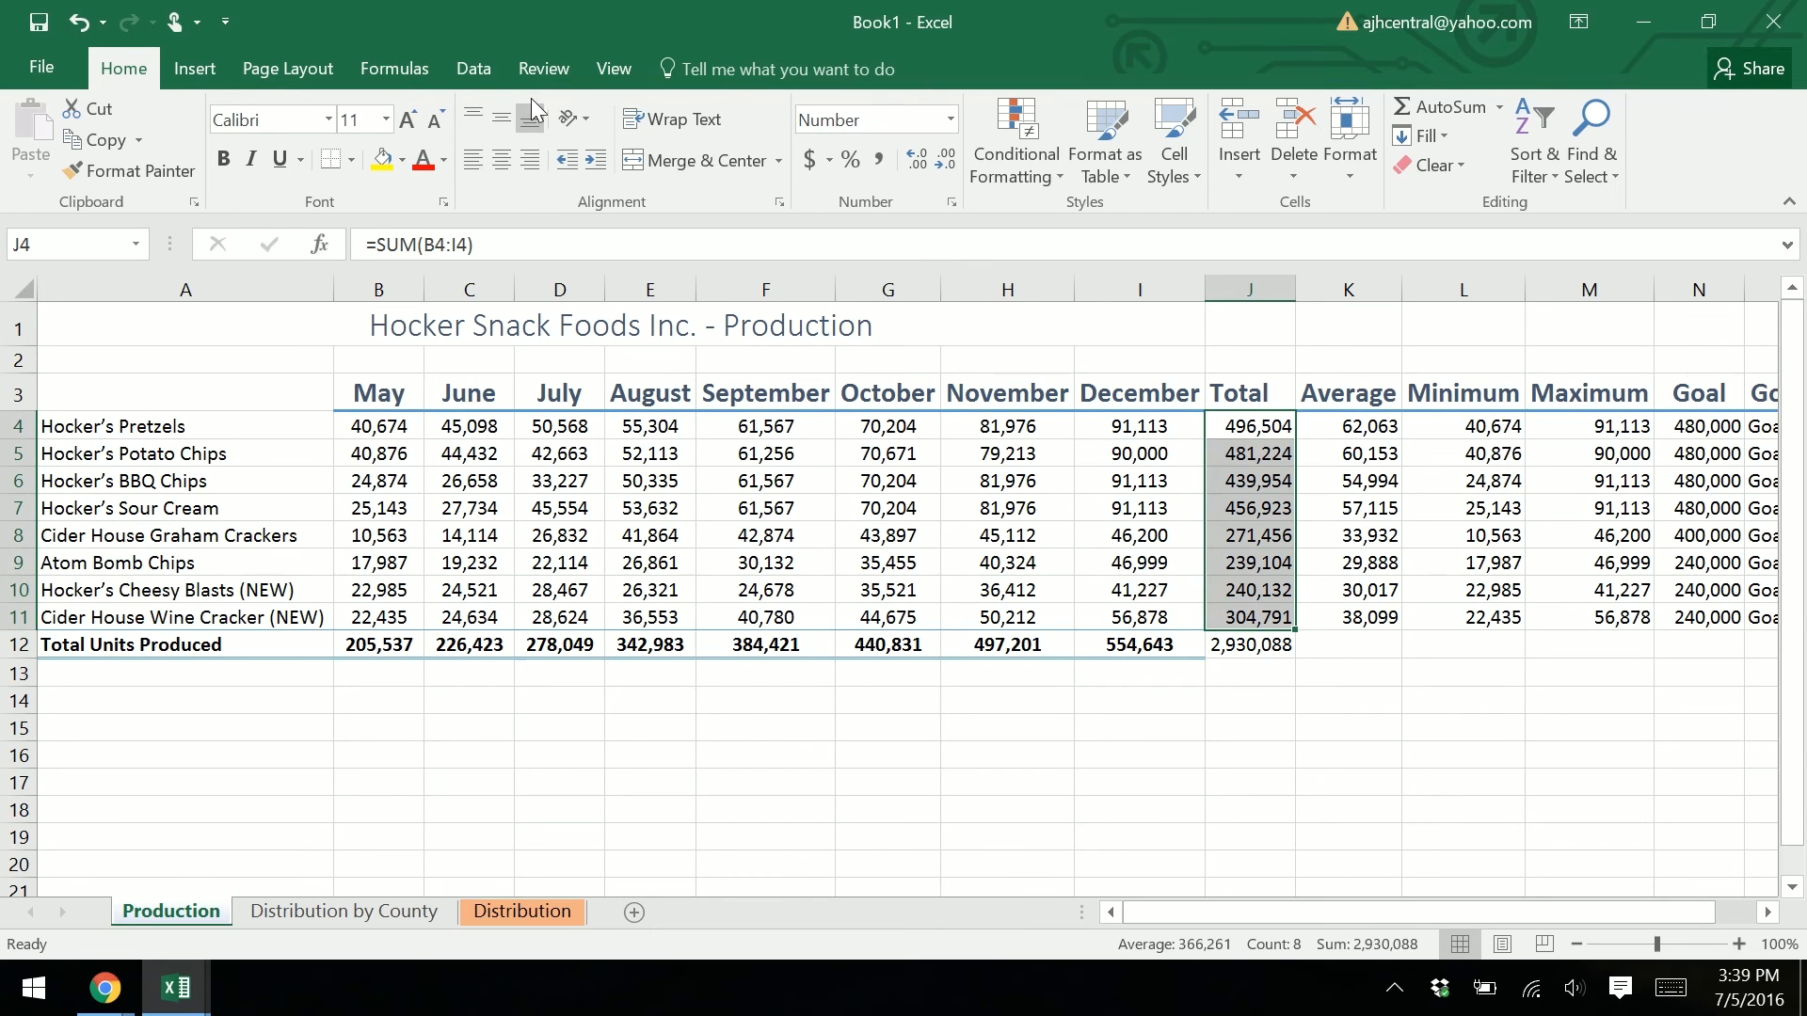
click(199, 66)
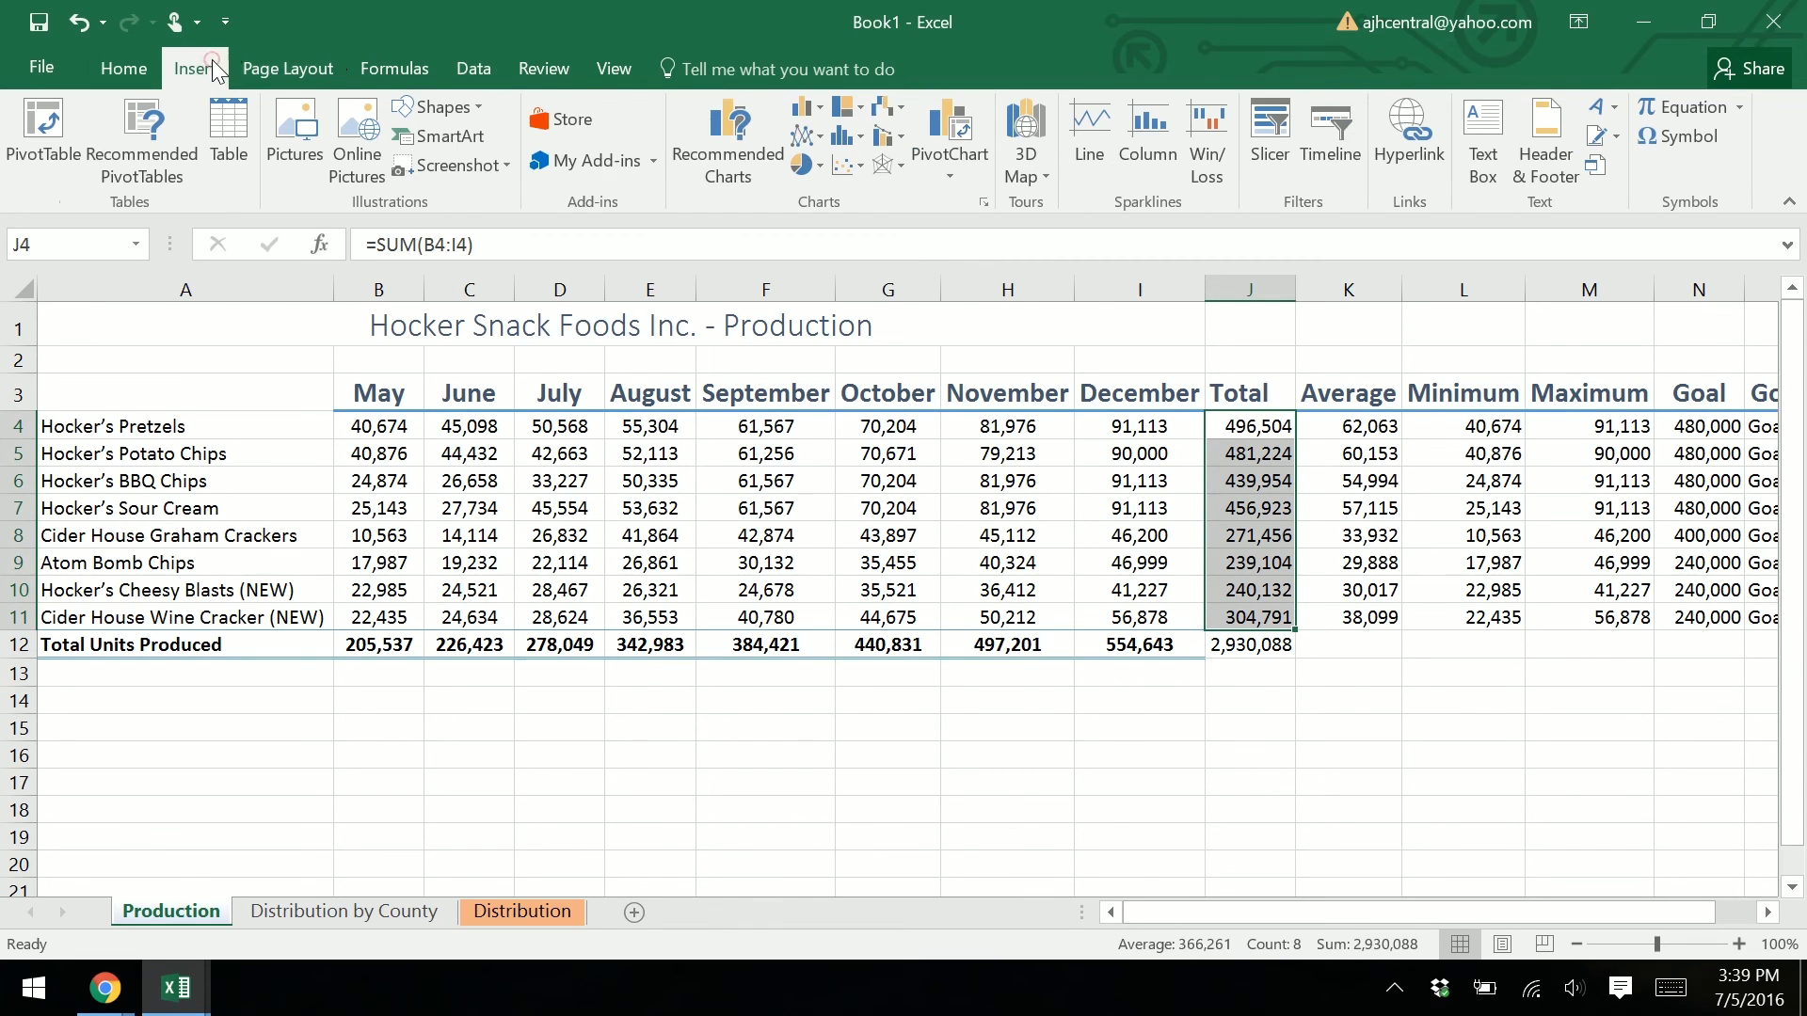
click(808, 175)
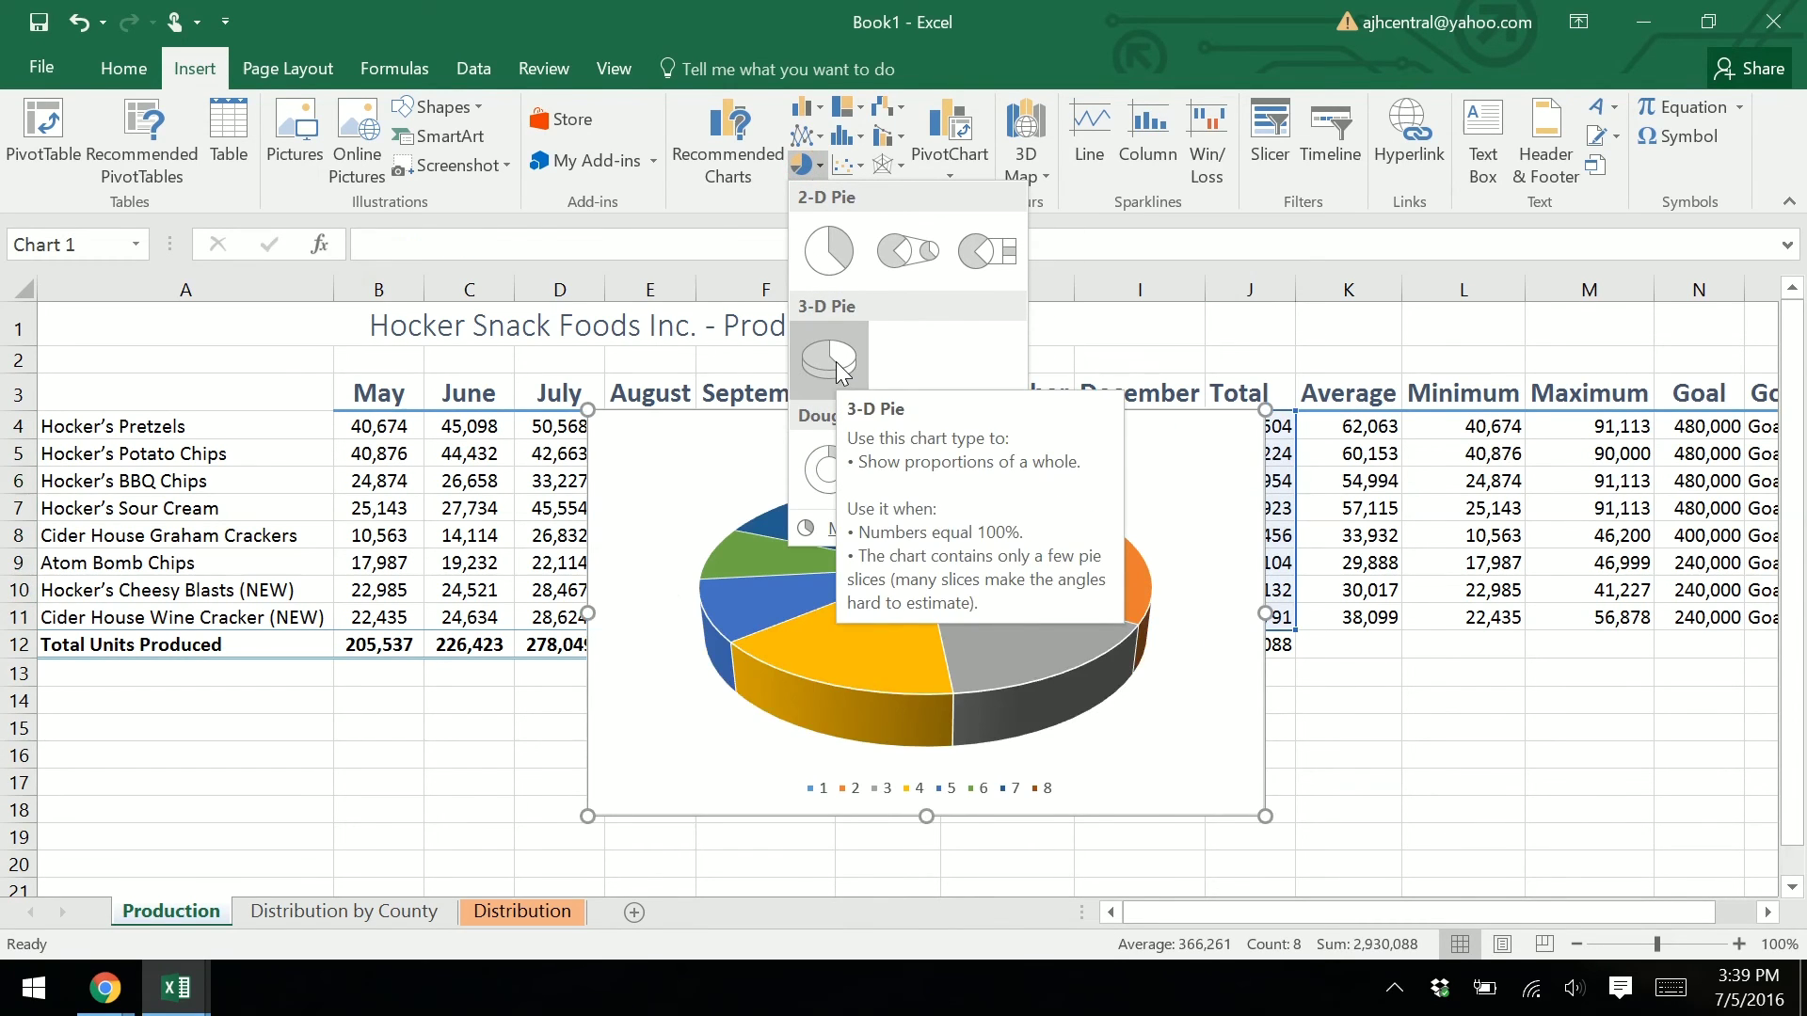
click(830, 256)
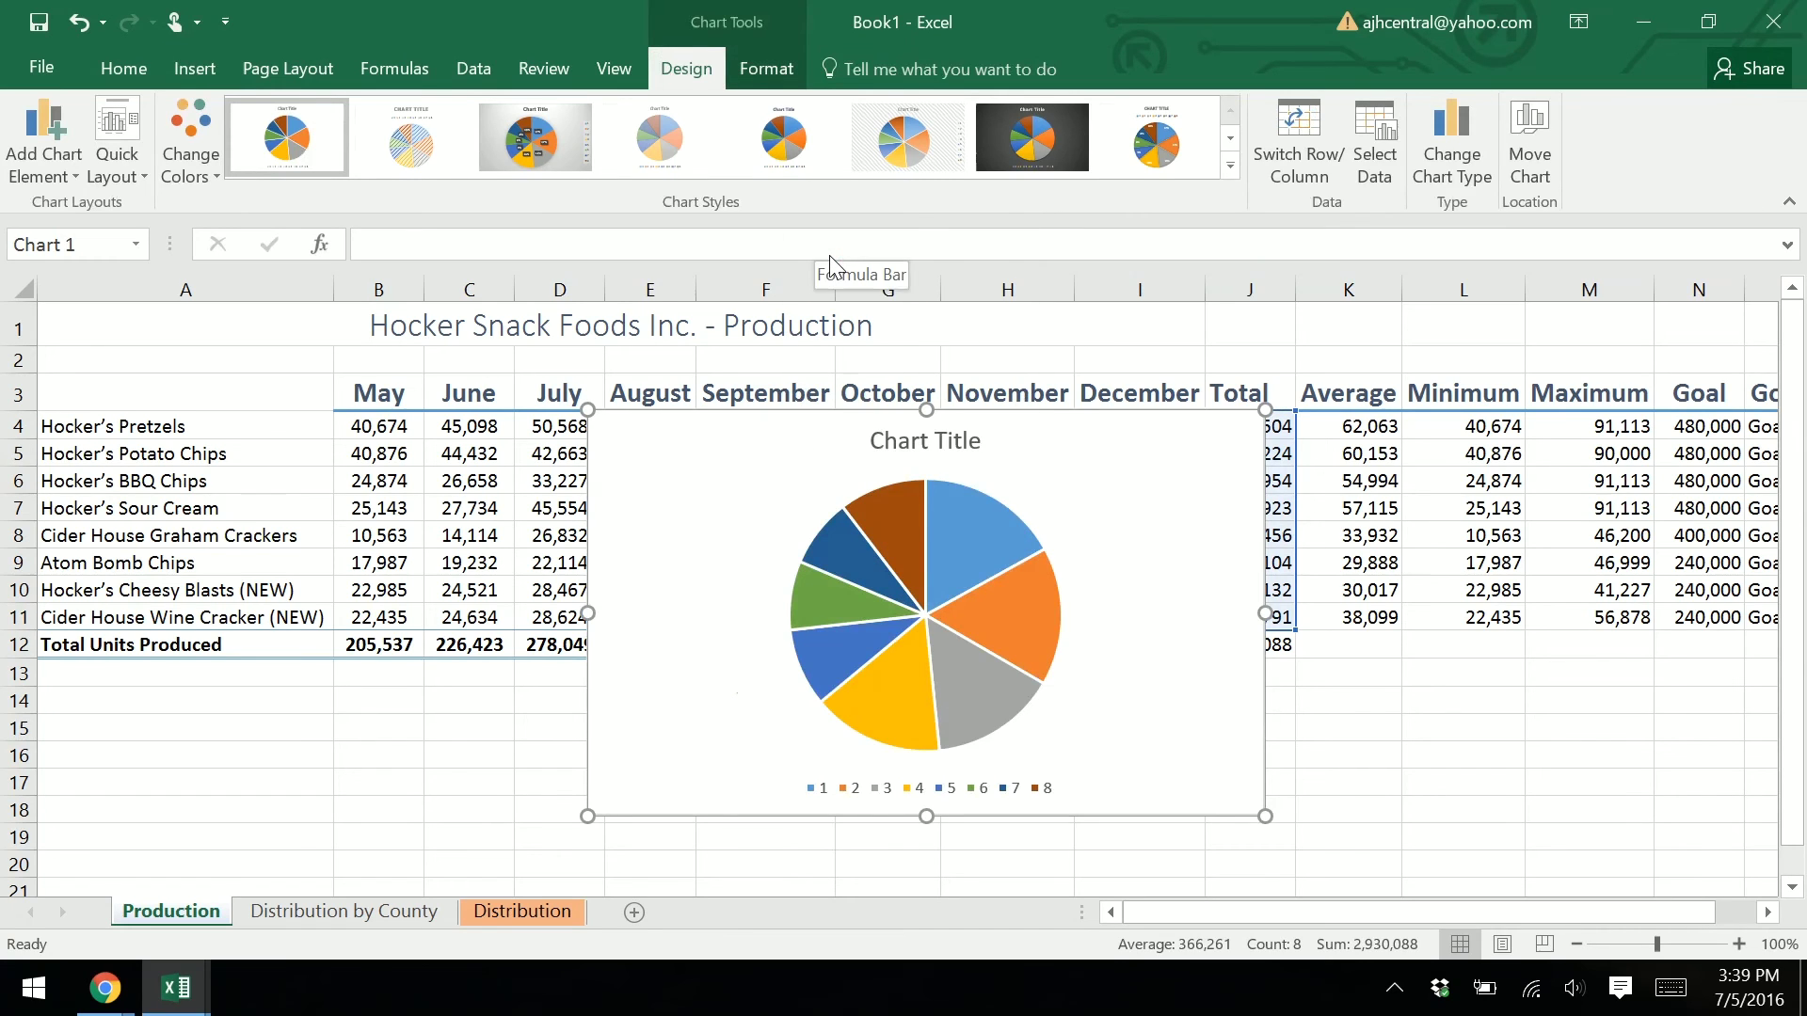
Step: Set the pie chart's category labels to the product names in A4:A11
click(1386, 132)
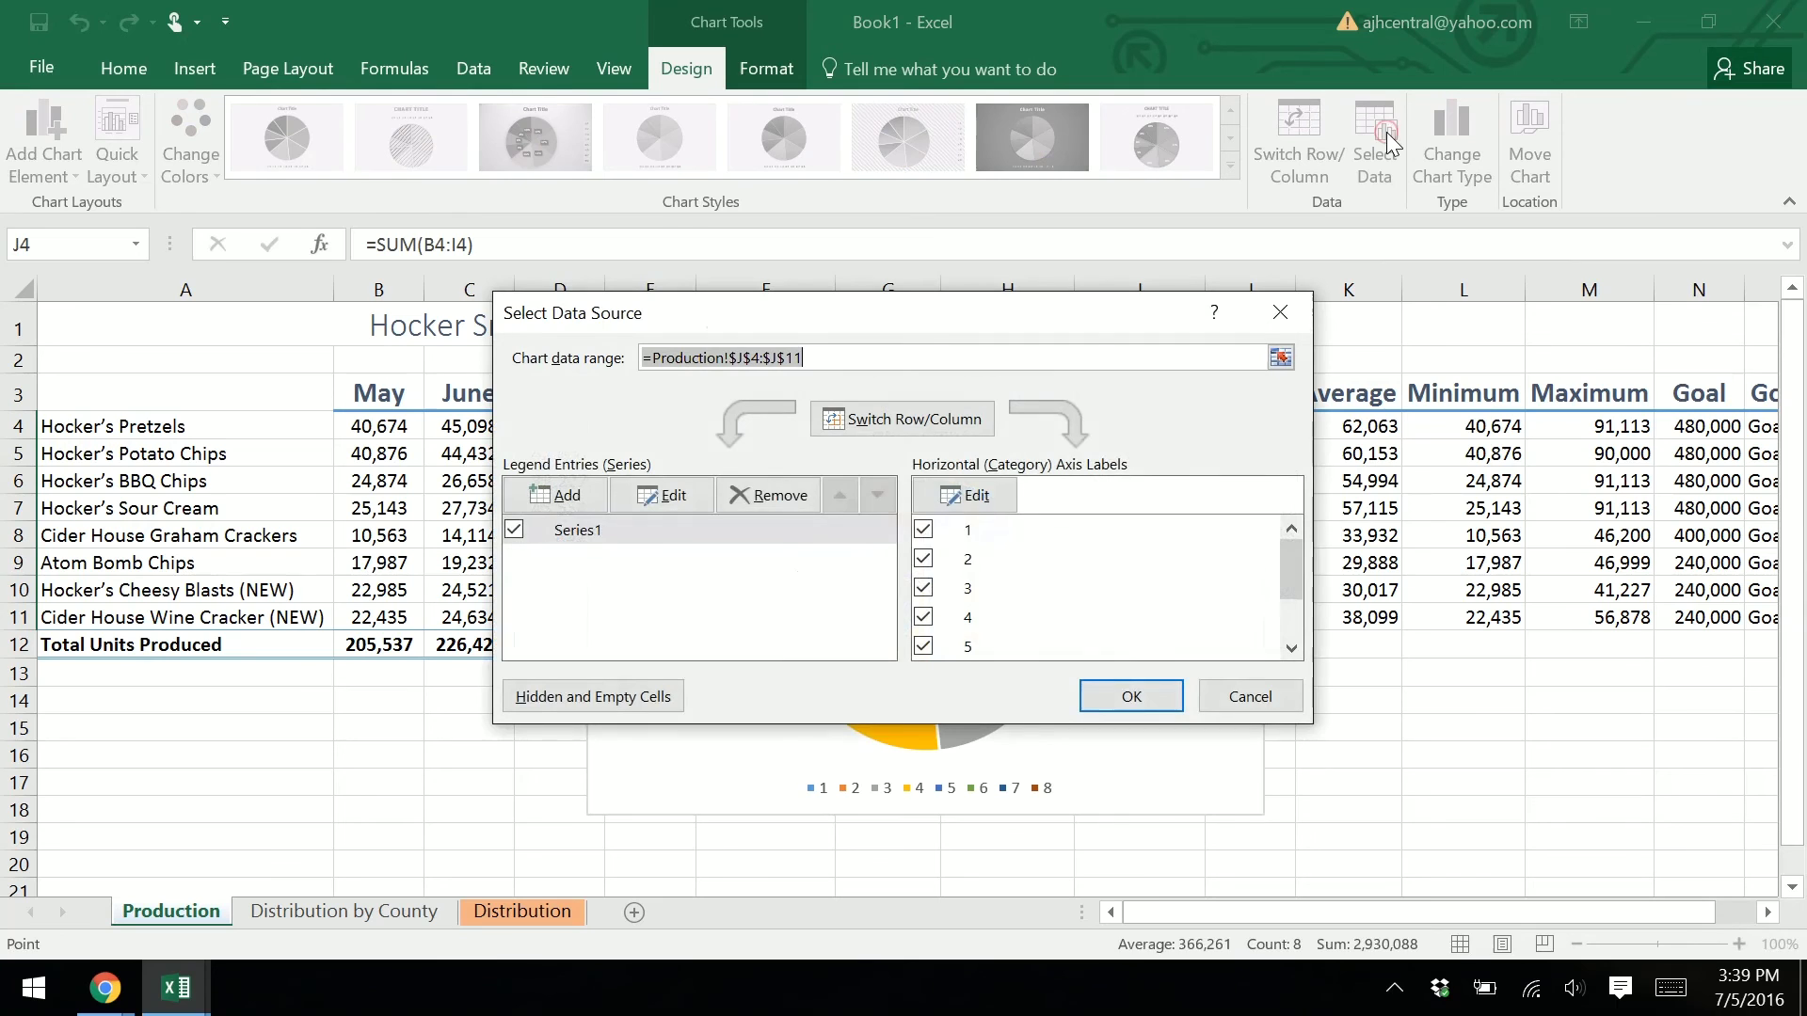
click(988, 498)
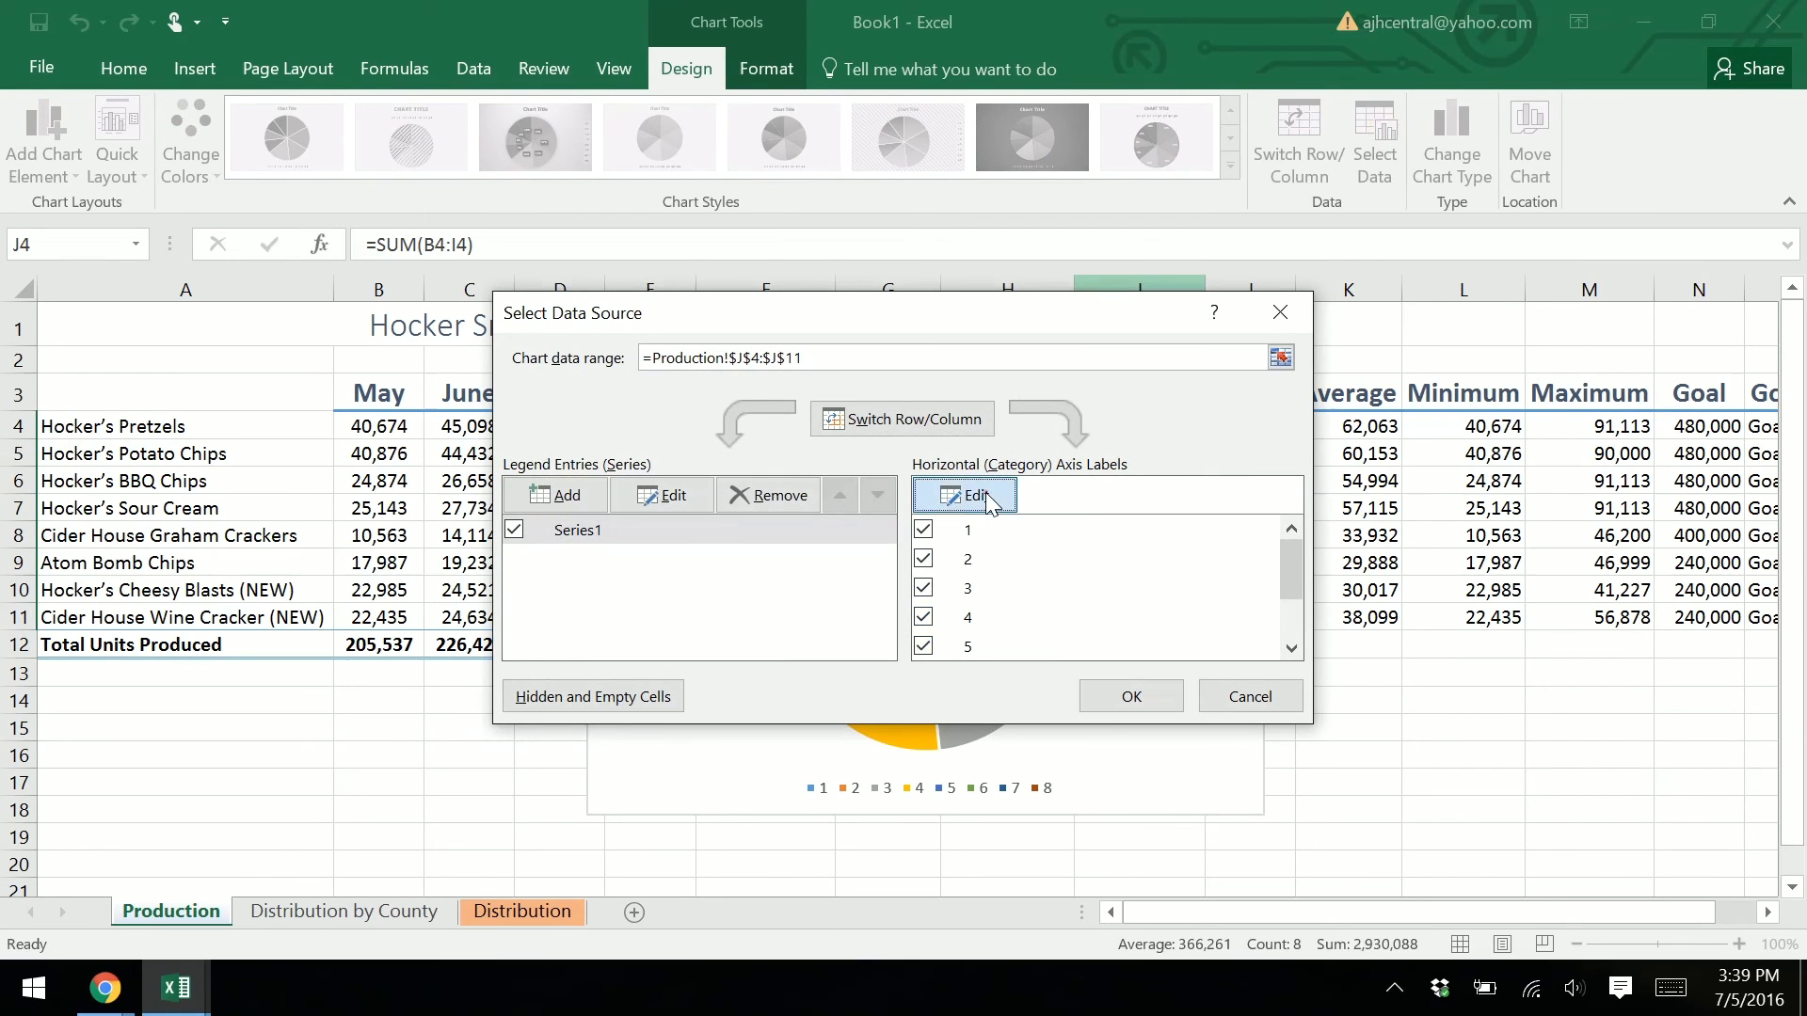
click(169, 424)
drag(170, 423, 235, 619)
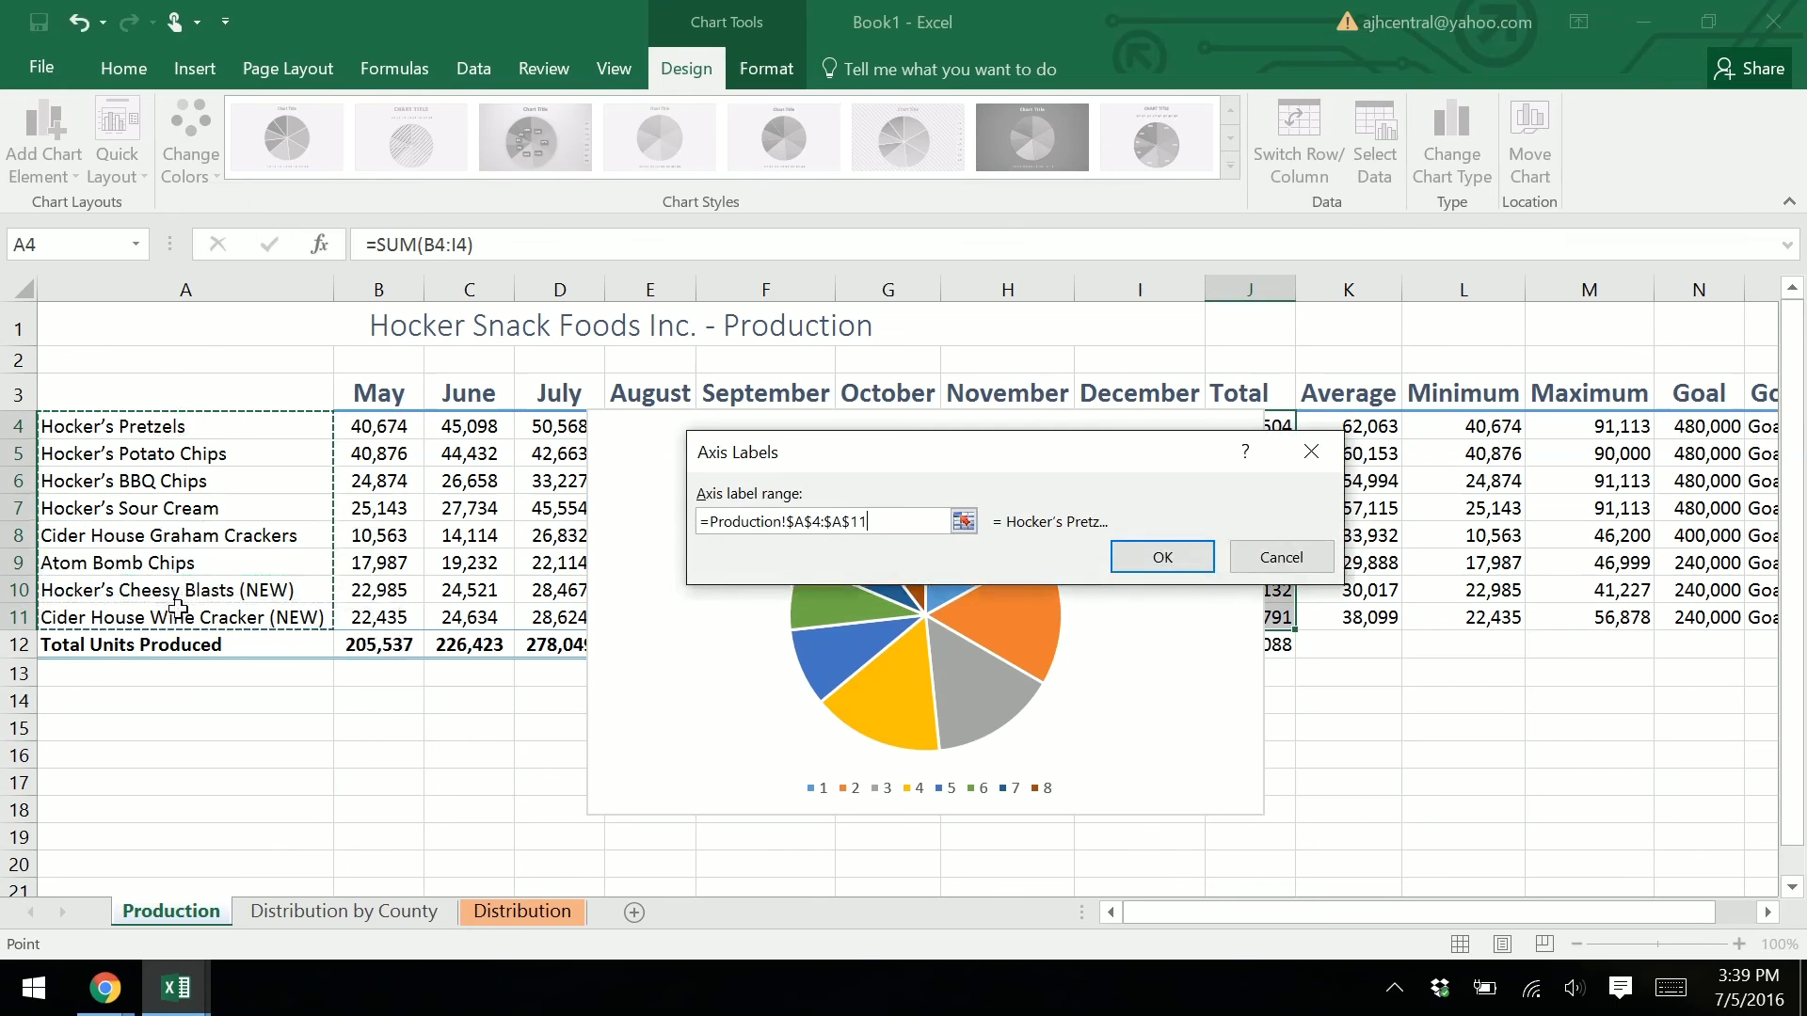
click(1163, 558)
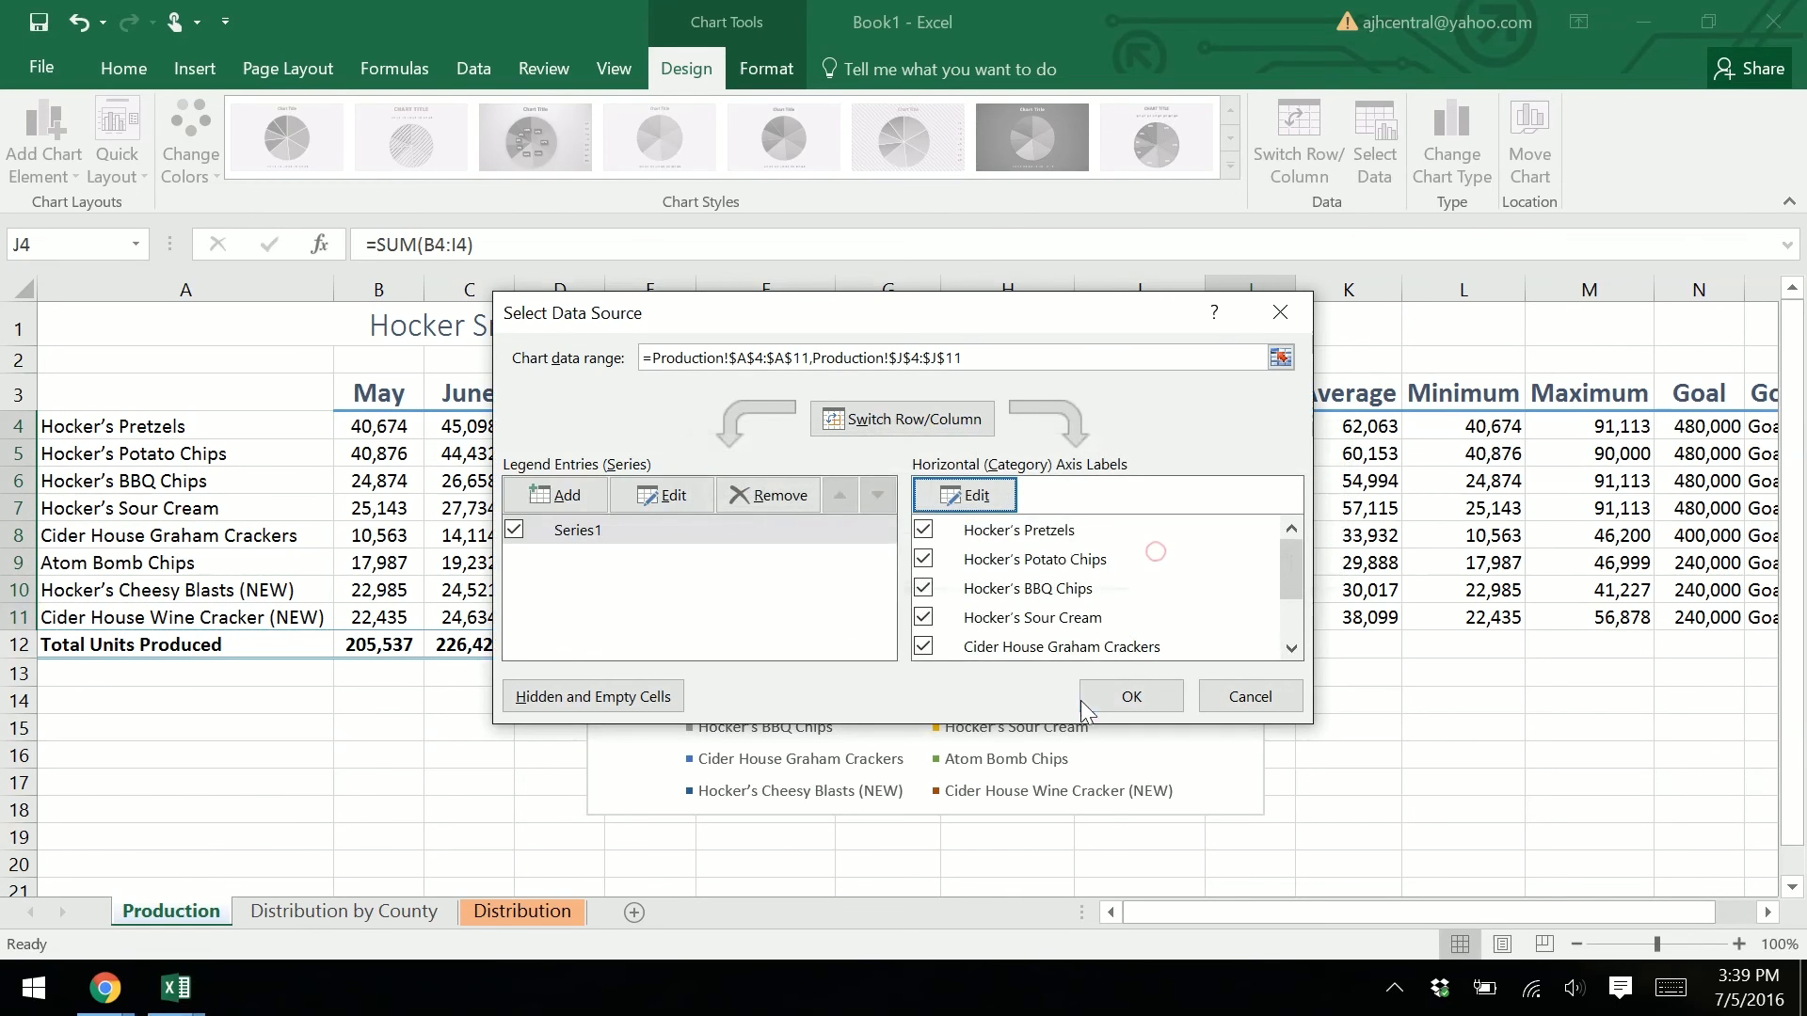
Step: Name the pie chart's series from the Total heading in J3 and apply the data source changes
click(670, 495)
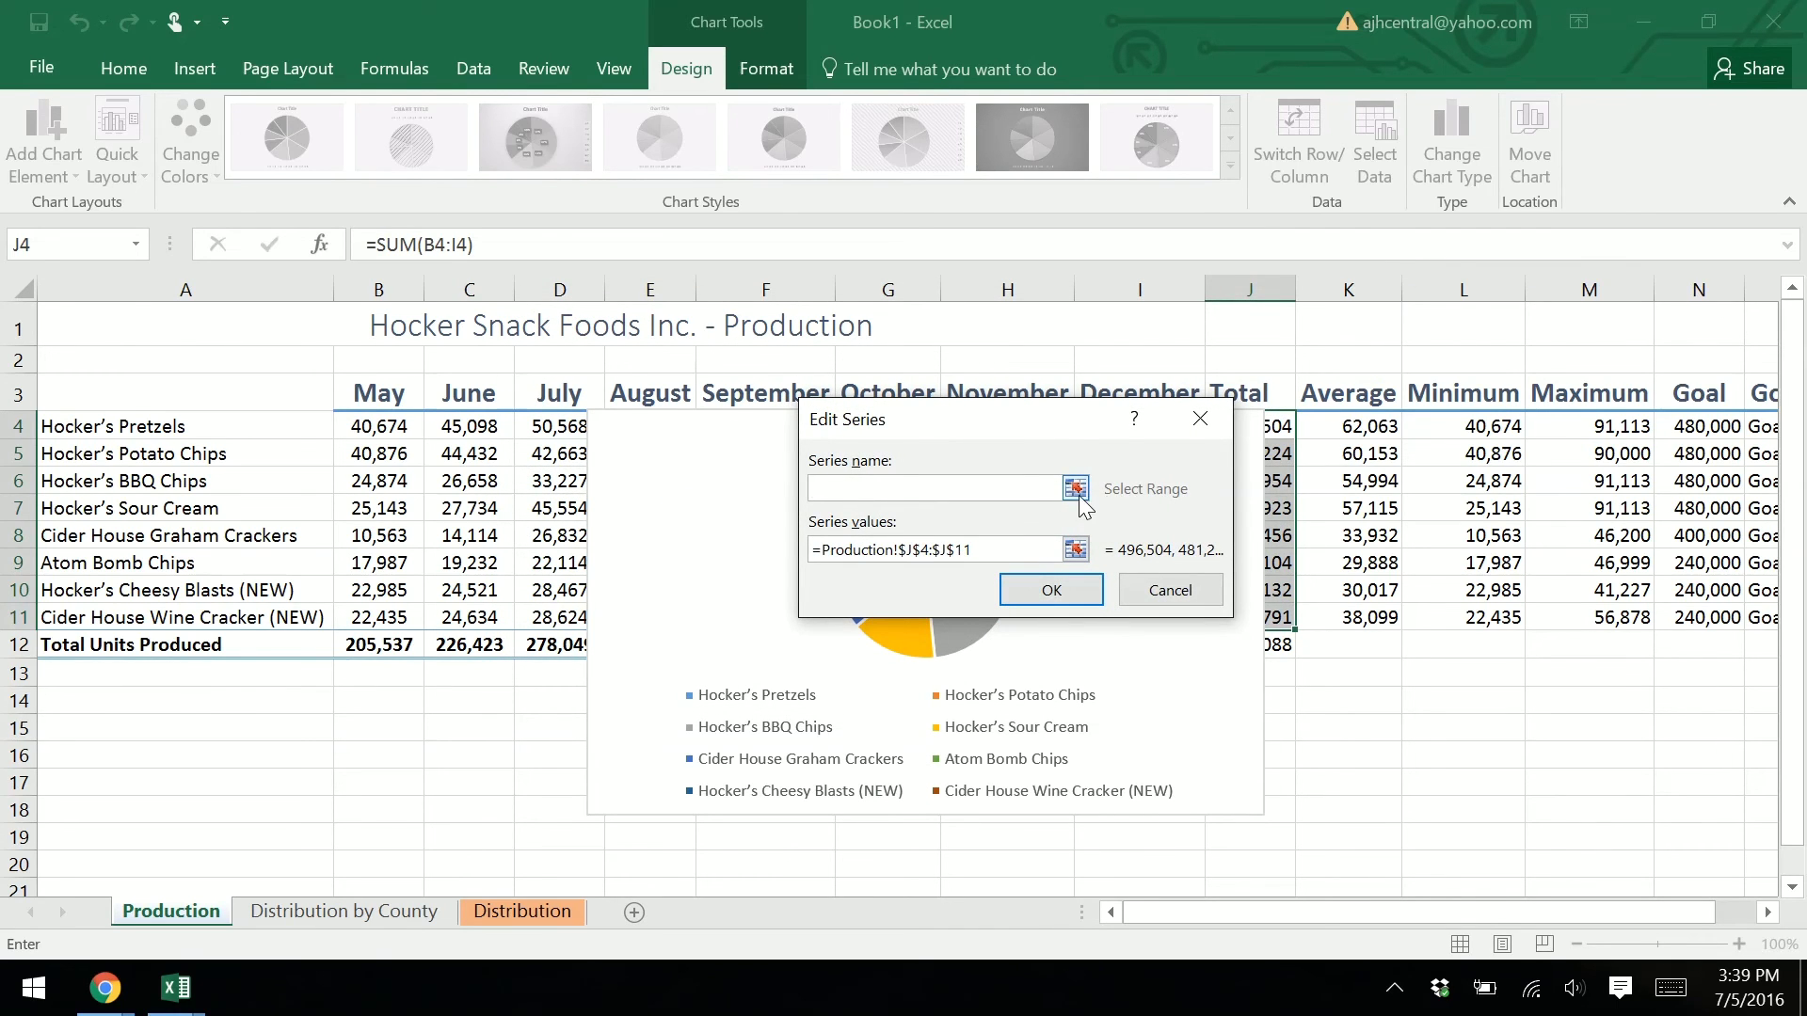
click(1078, 495)
click(1271, 399)
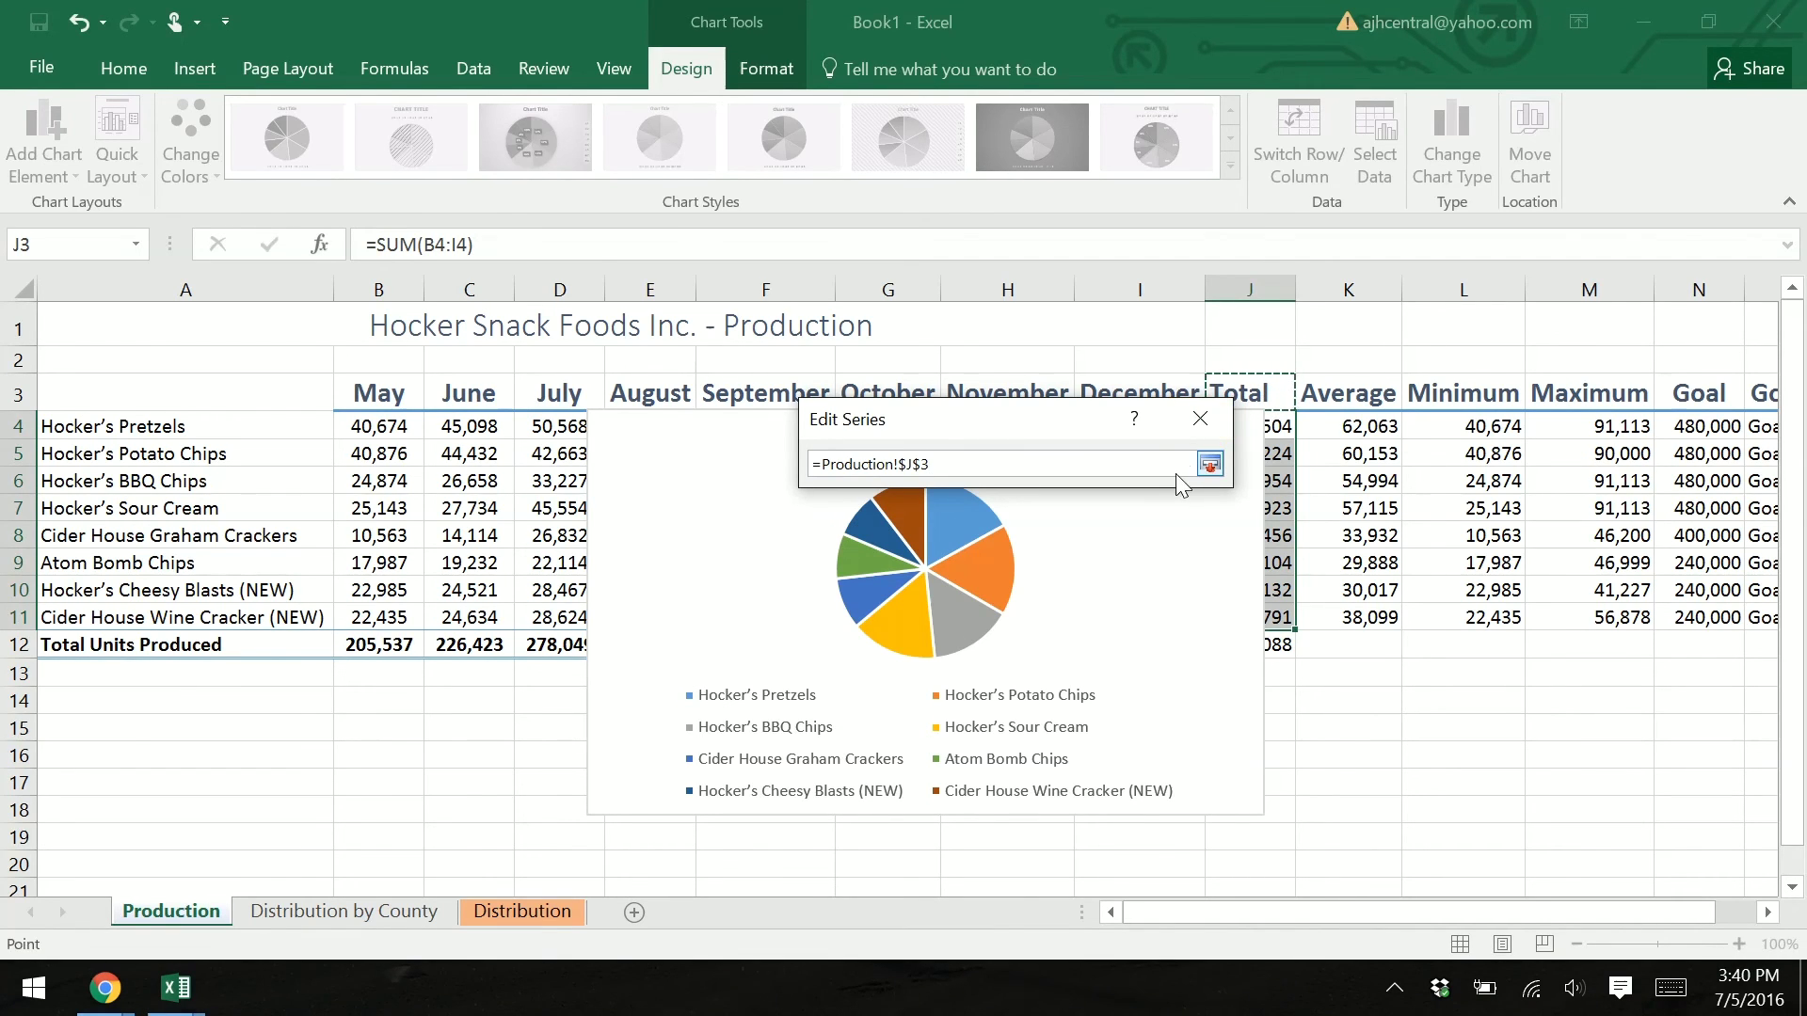
click(1211, 464)
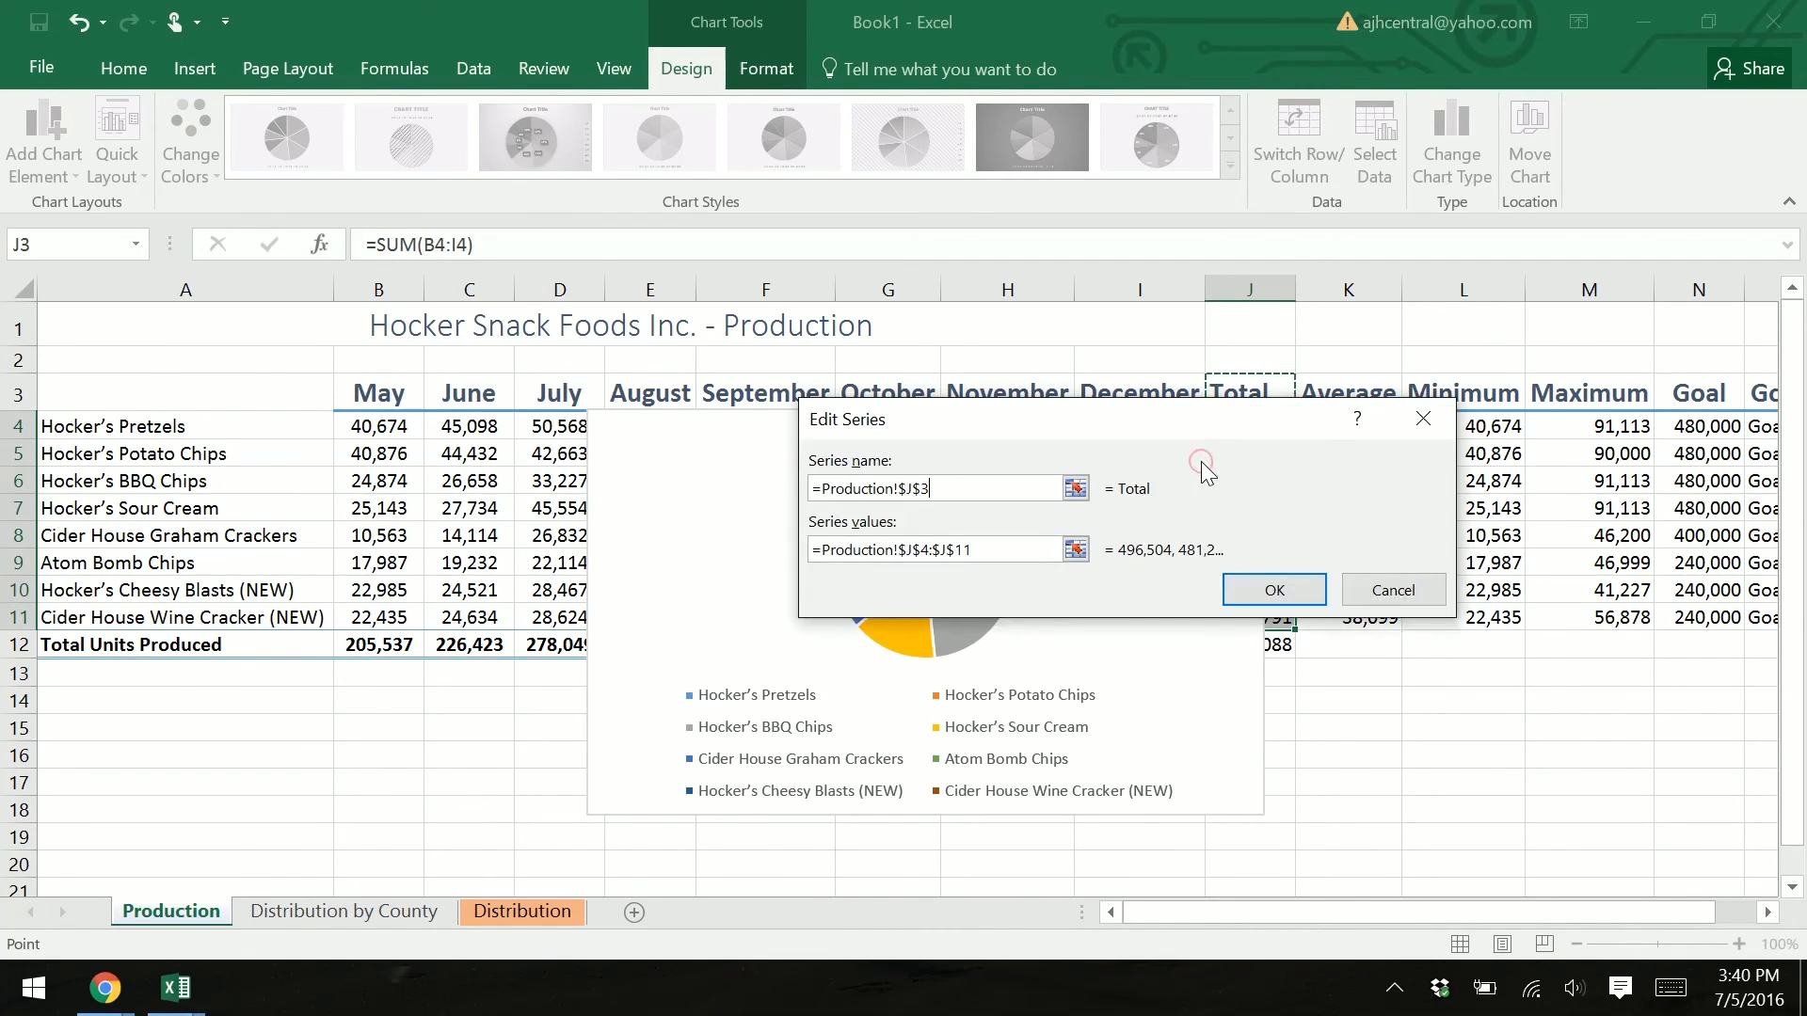
click(1256, 591)
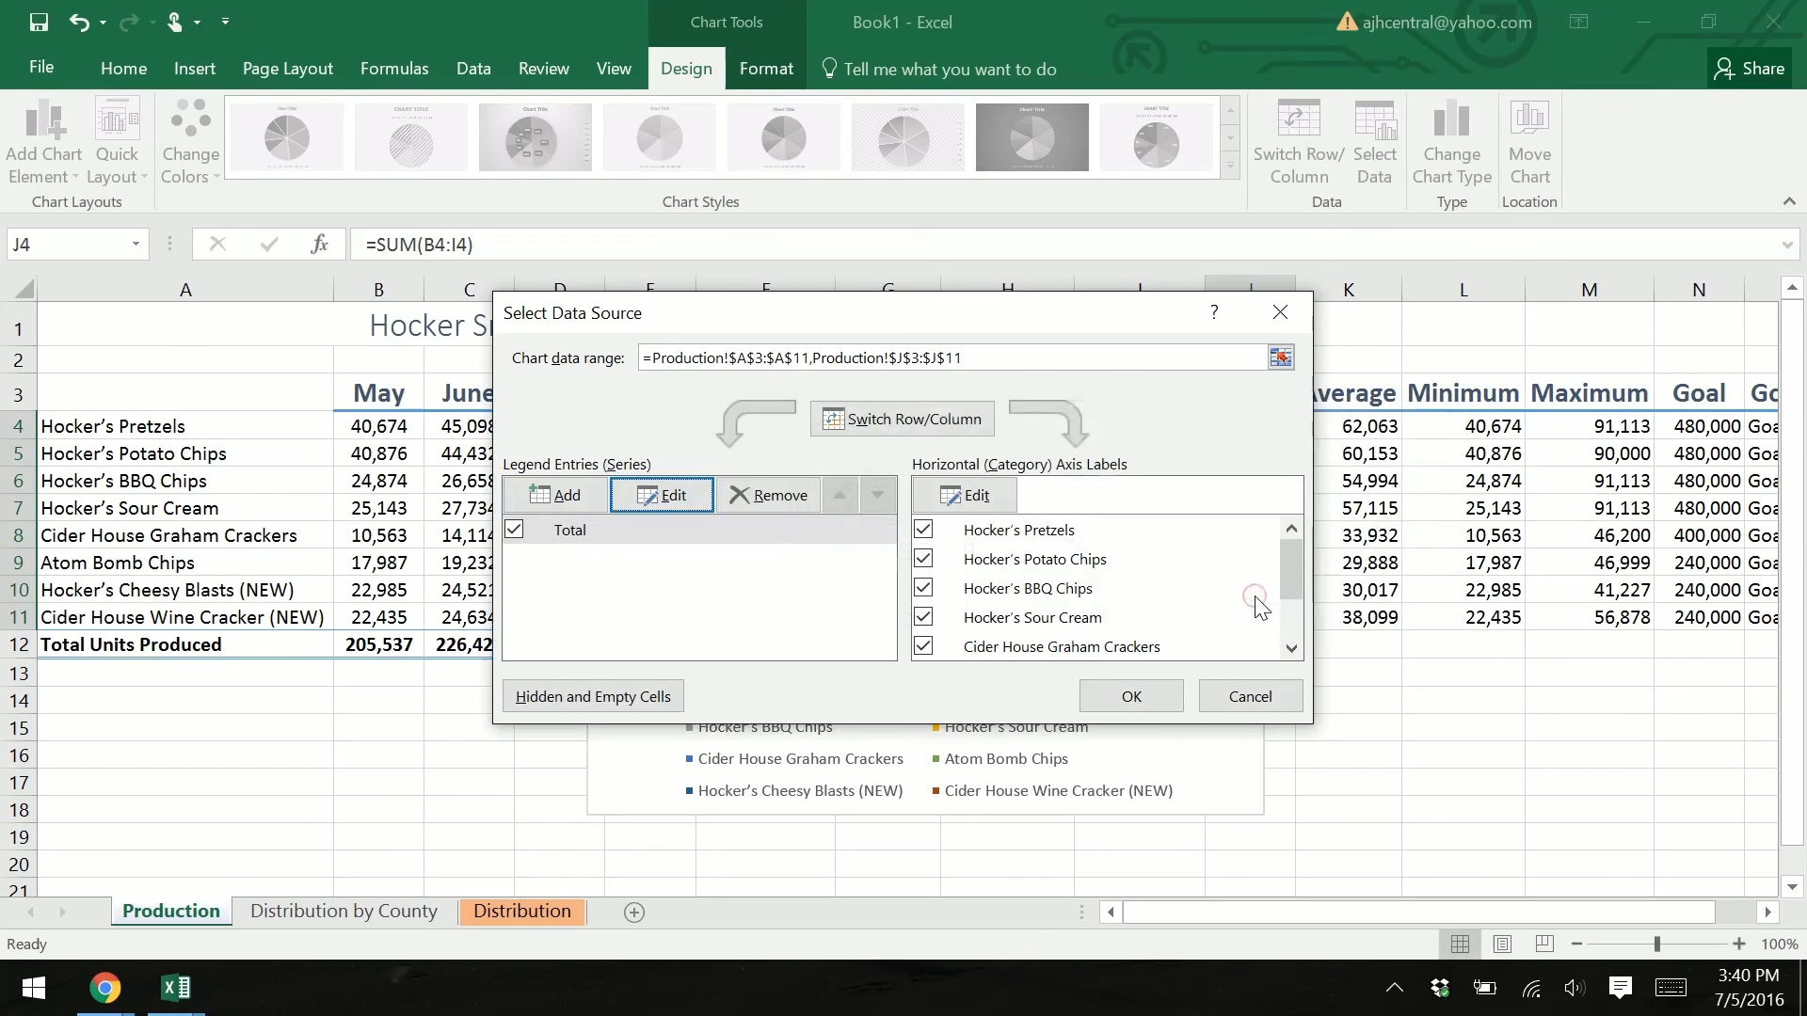
click(1149, 697)
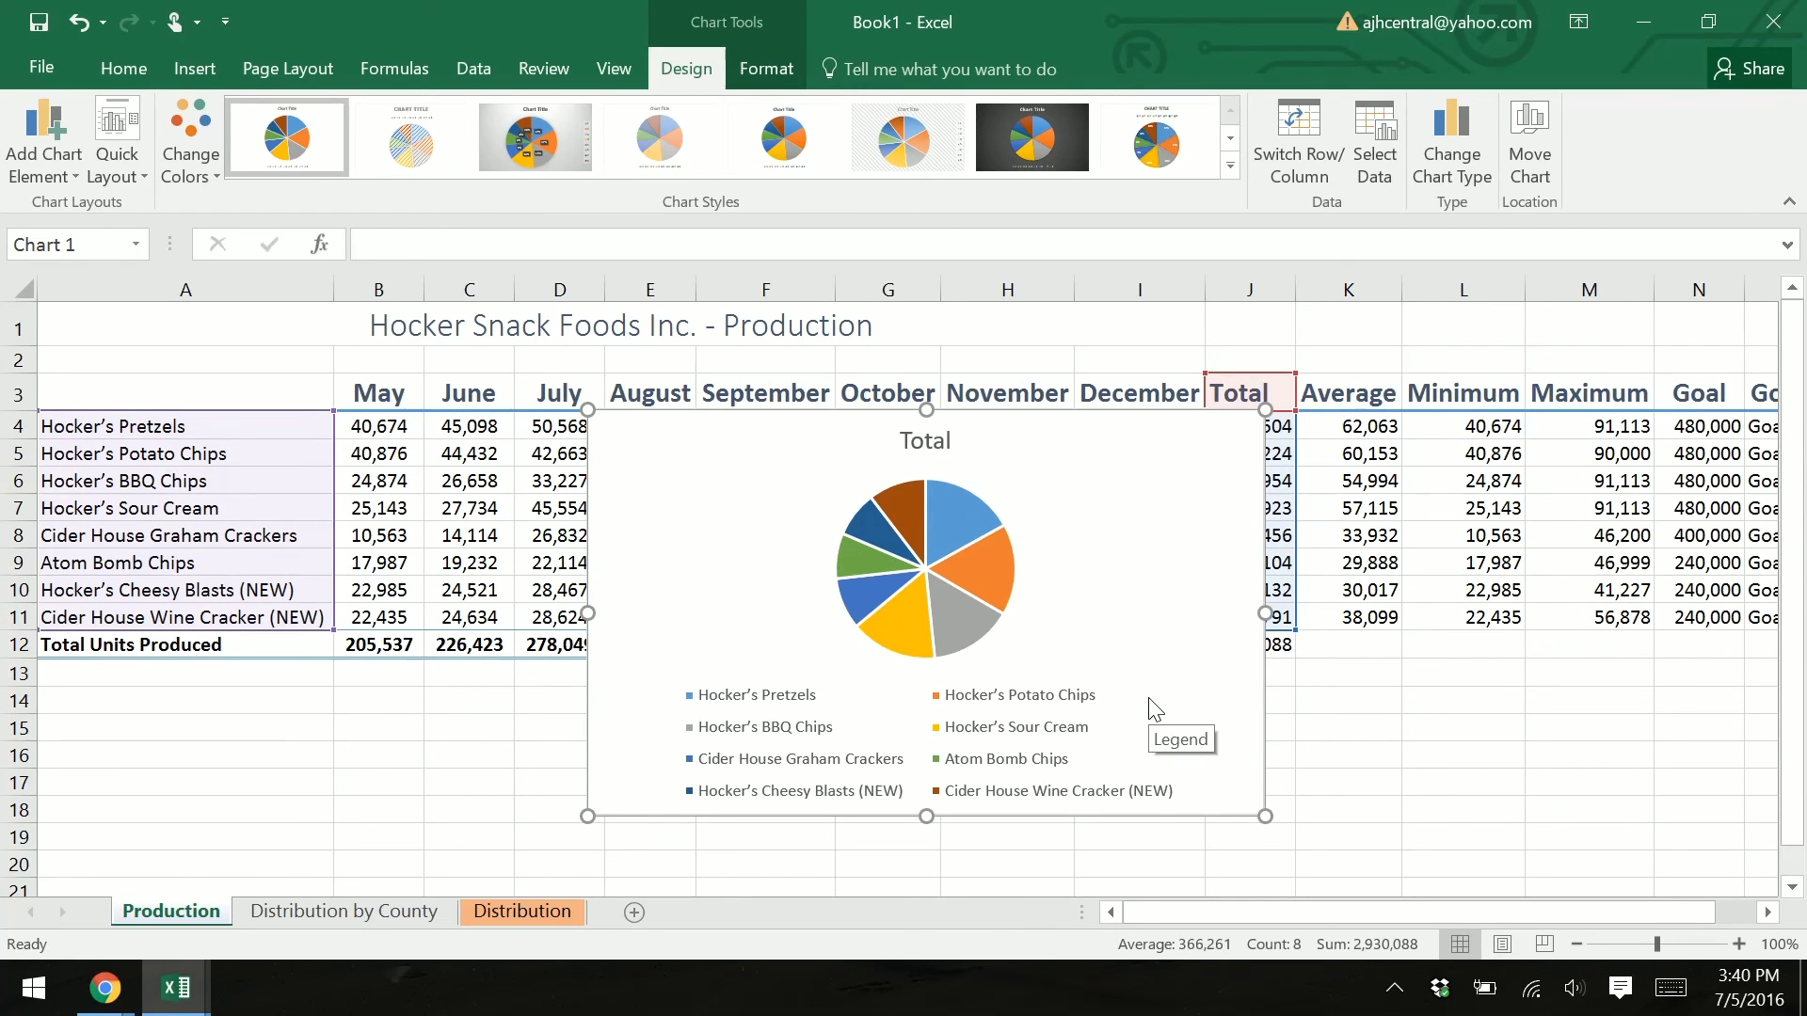
Step: Move the pie chart to a new sheet named Total Production by Brand
click(1511, 177)
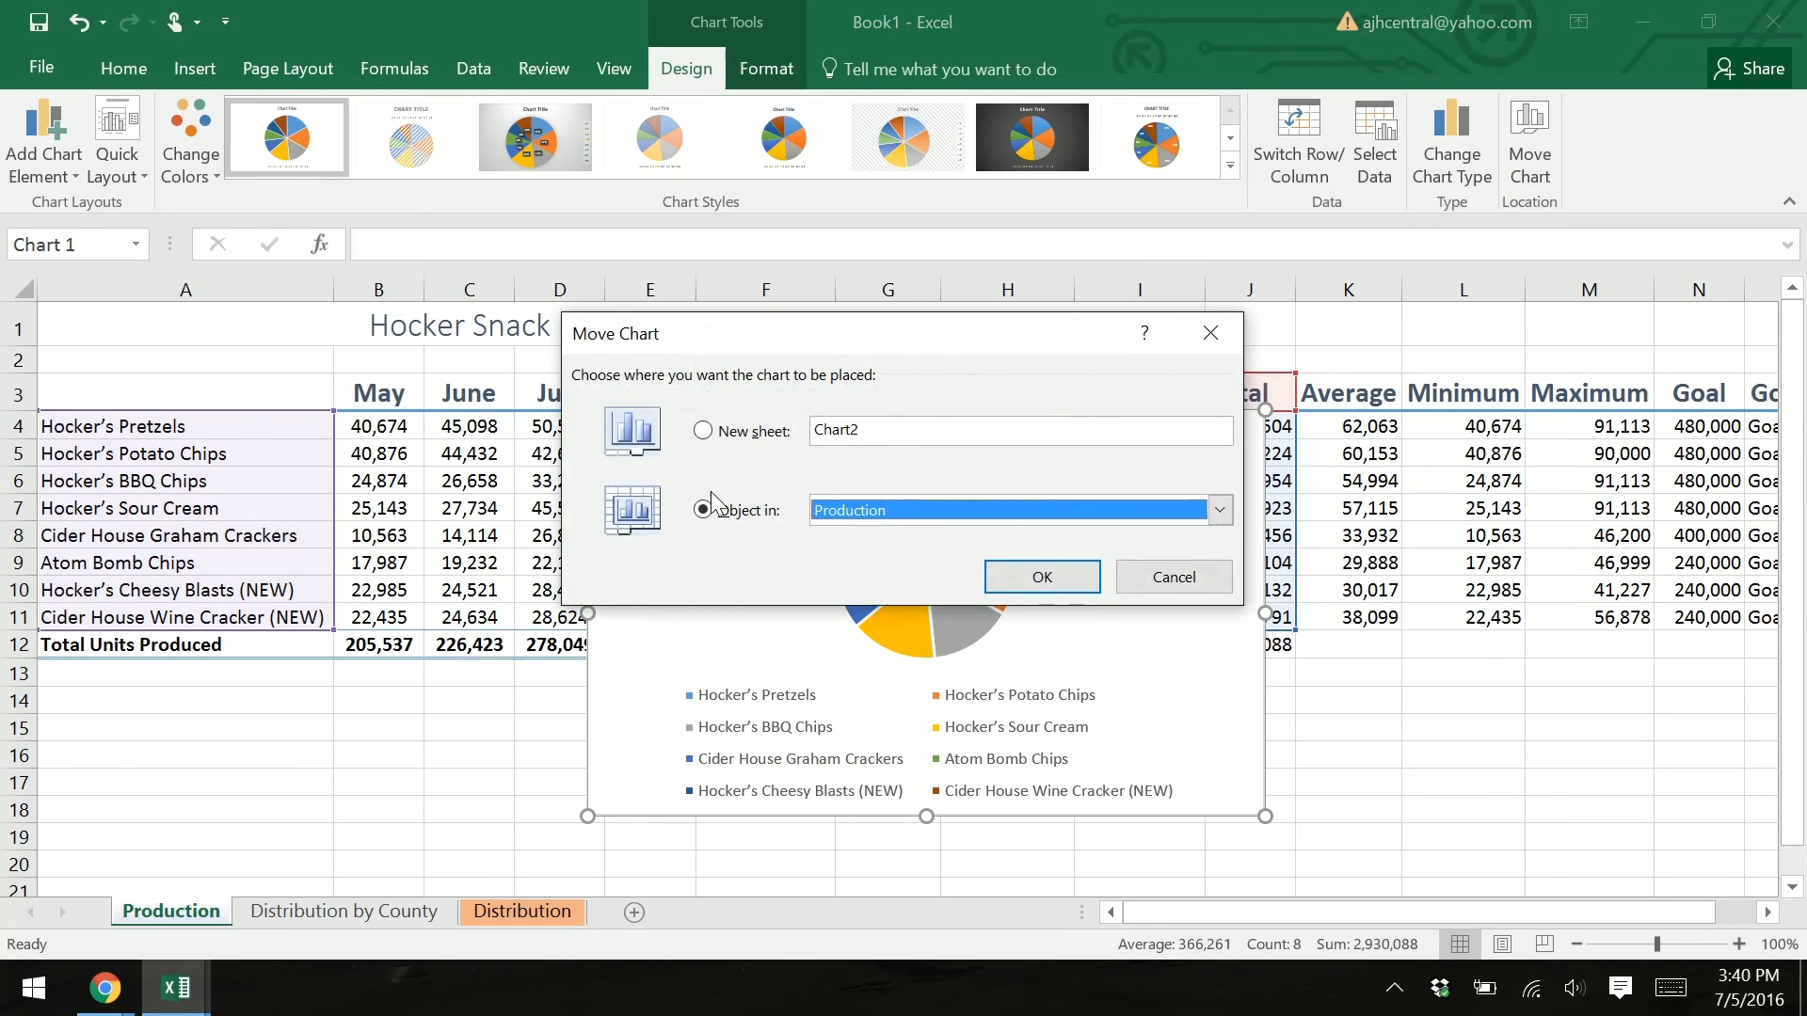
click(702, 432)
key(BackSpace)
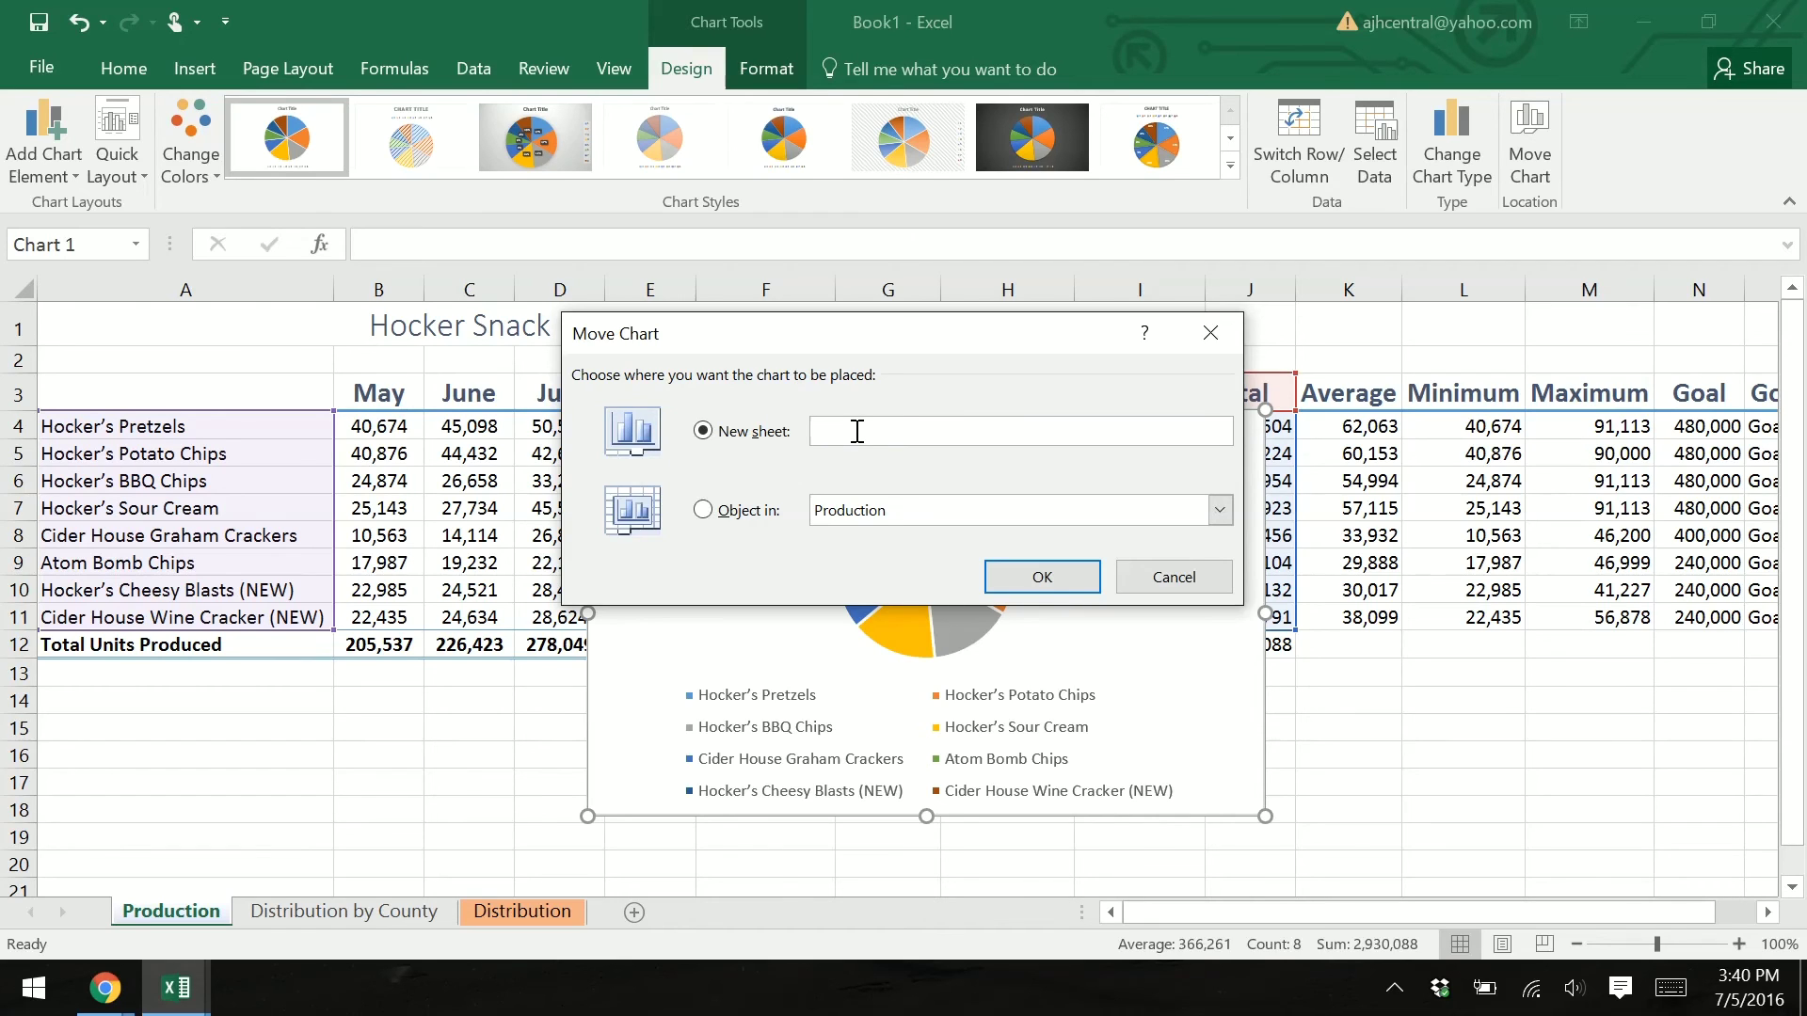
text(Tot)
text(al Pr)
text(oducion by )
text(c)
text(tion by )
text(Brand)
click(1007, 567)
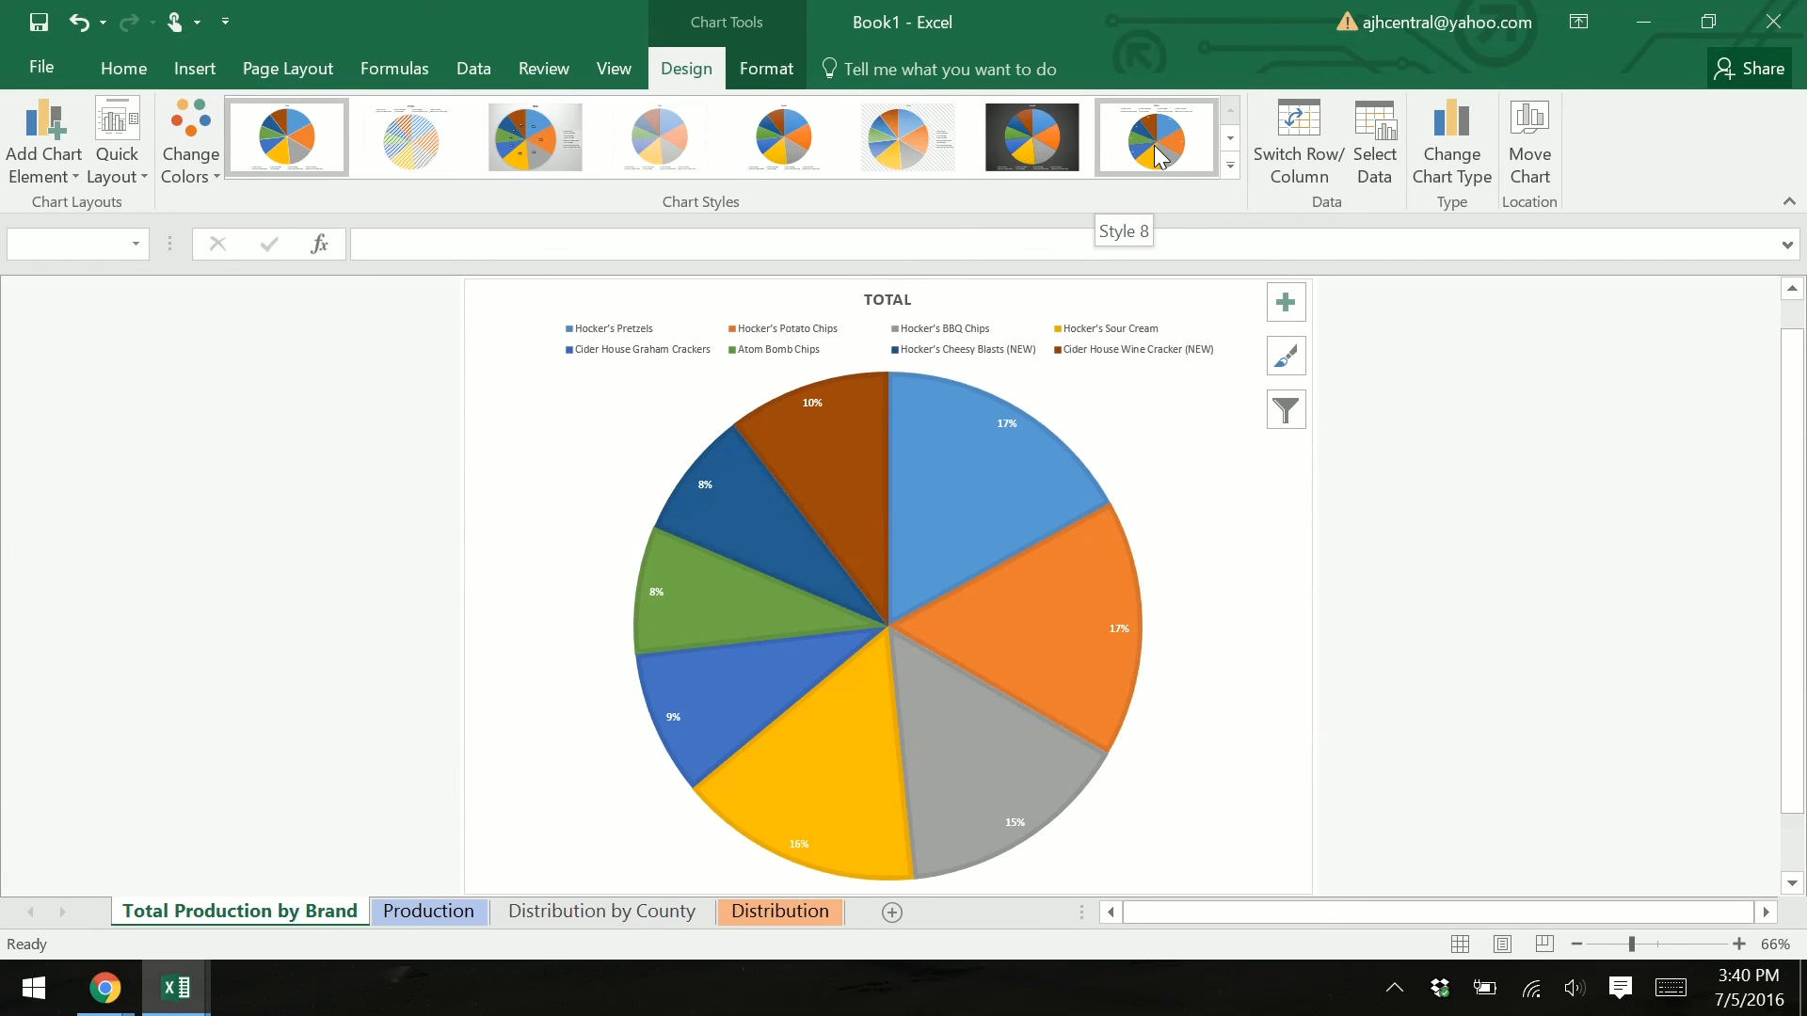
Step: Apply the chart style that places product names and percentages outside the slices to the Total Production by Brand pie chart
click(1230, 139)
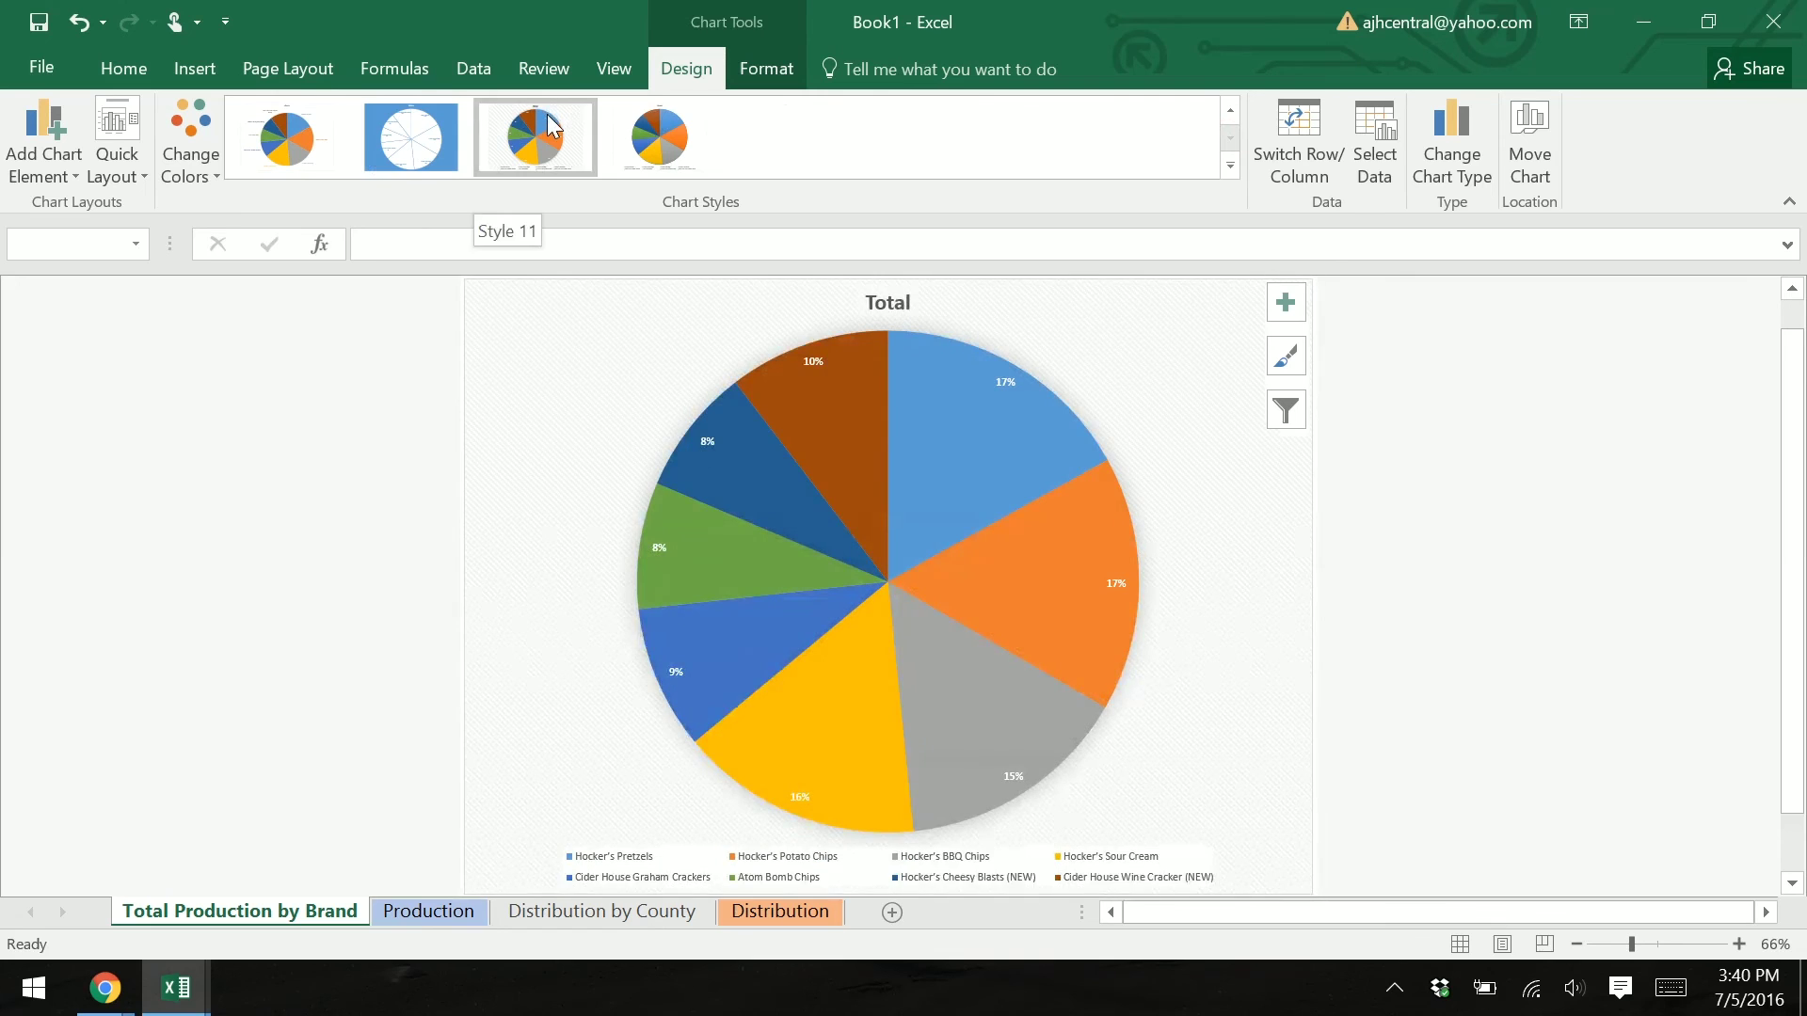
click(266, 117)
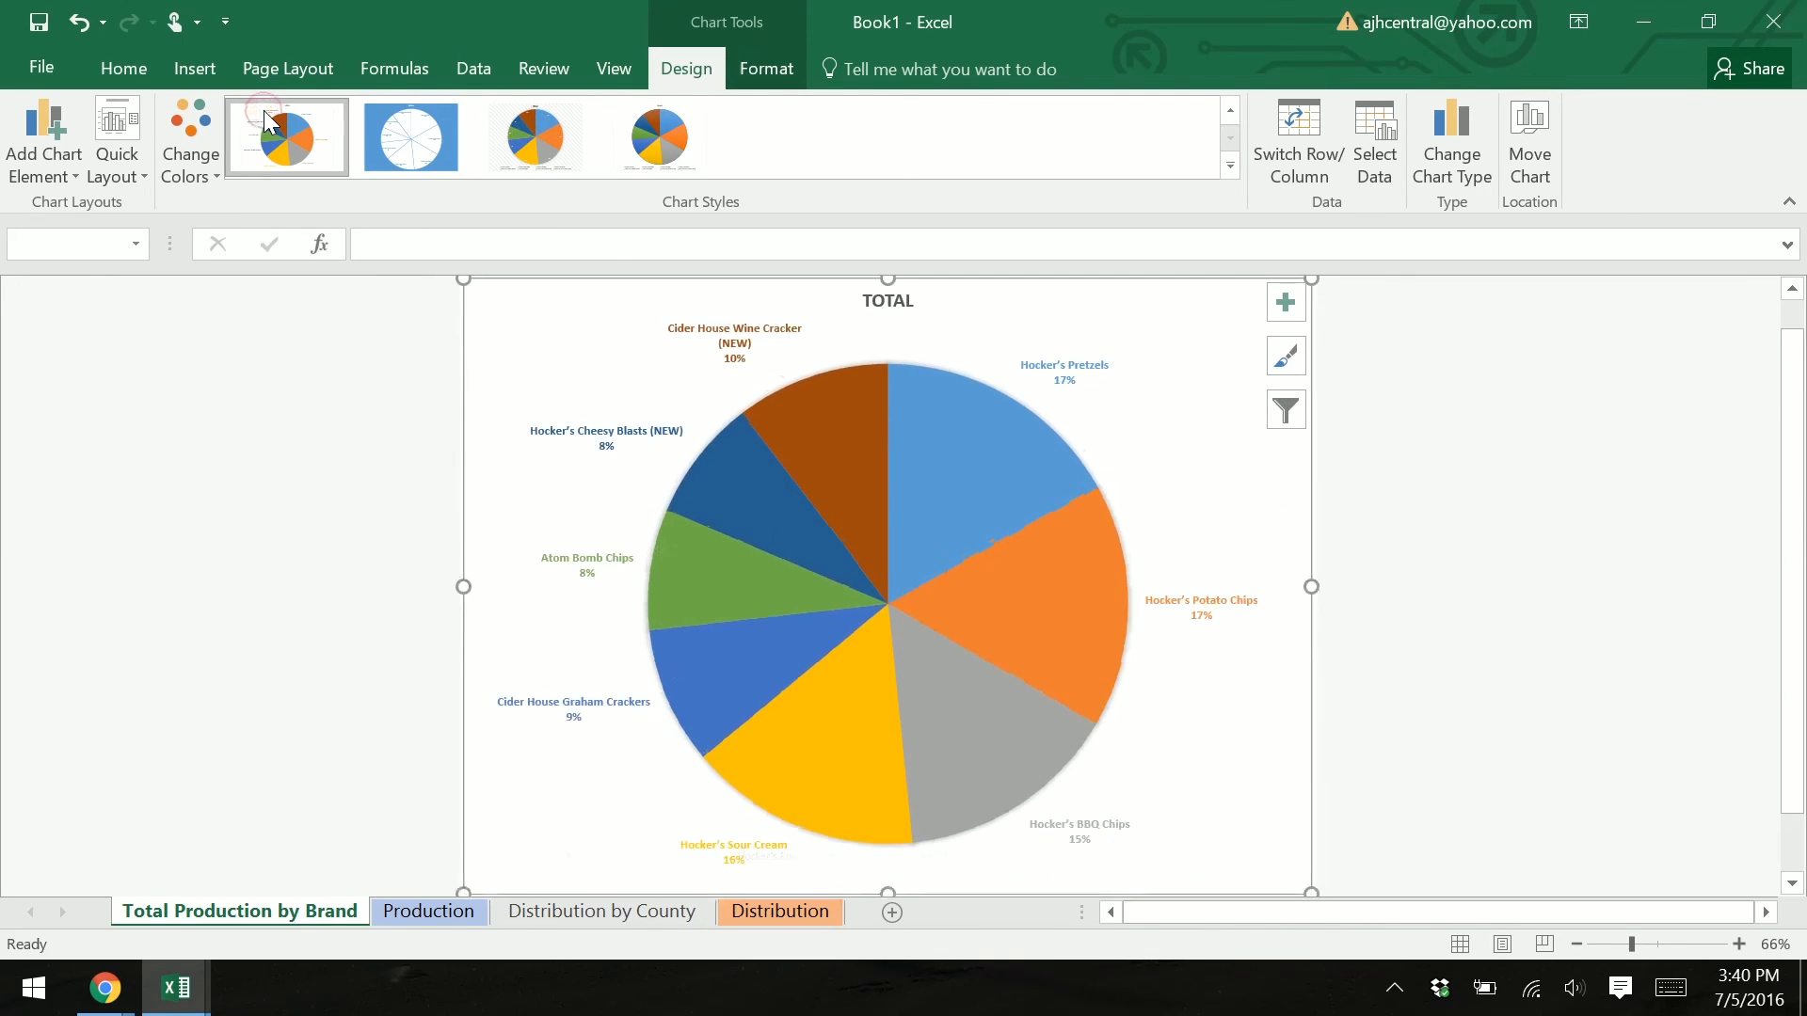
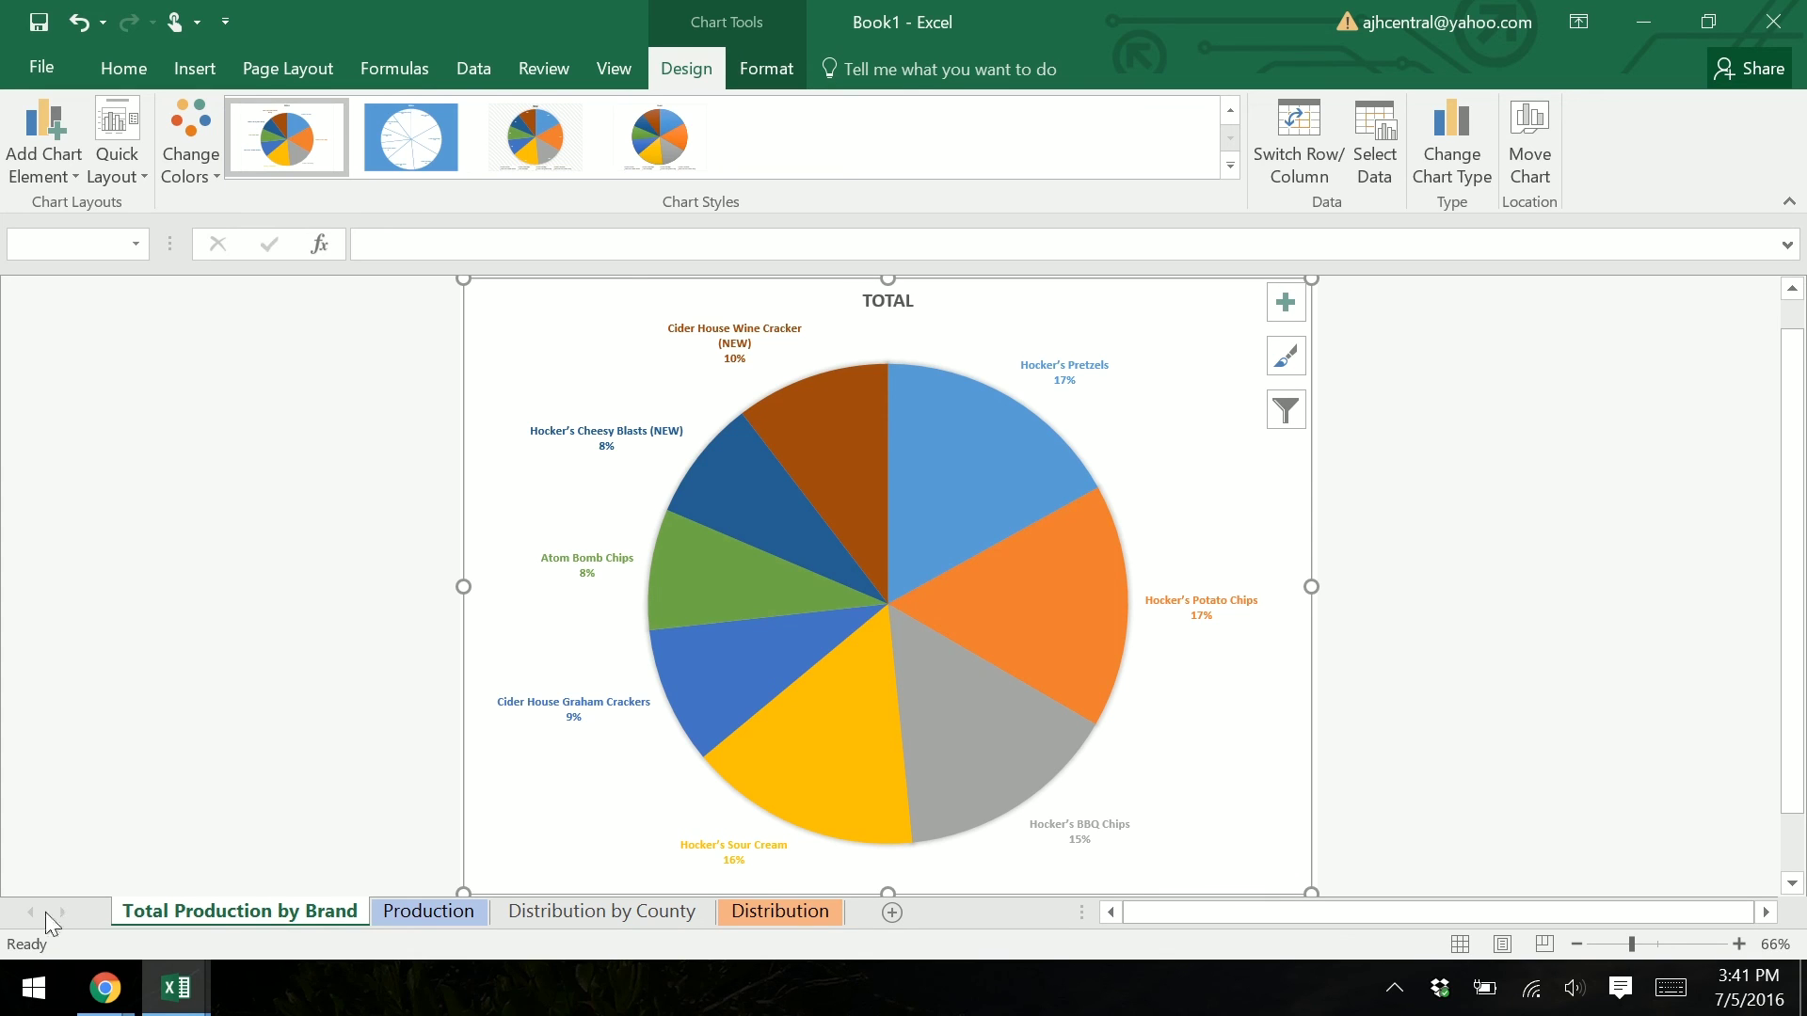
click(178, 884)
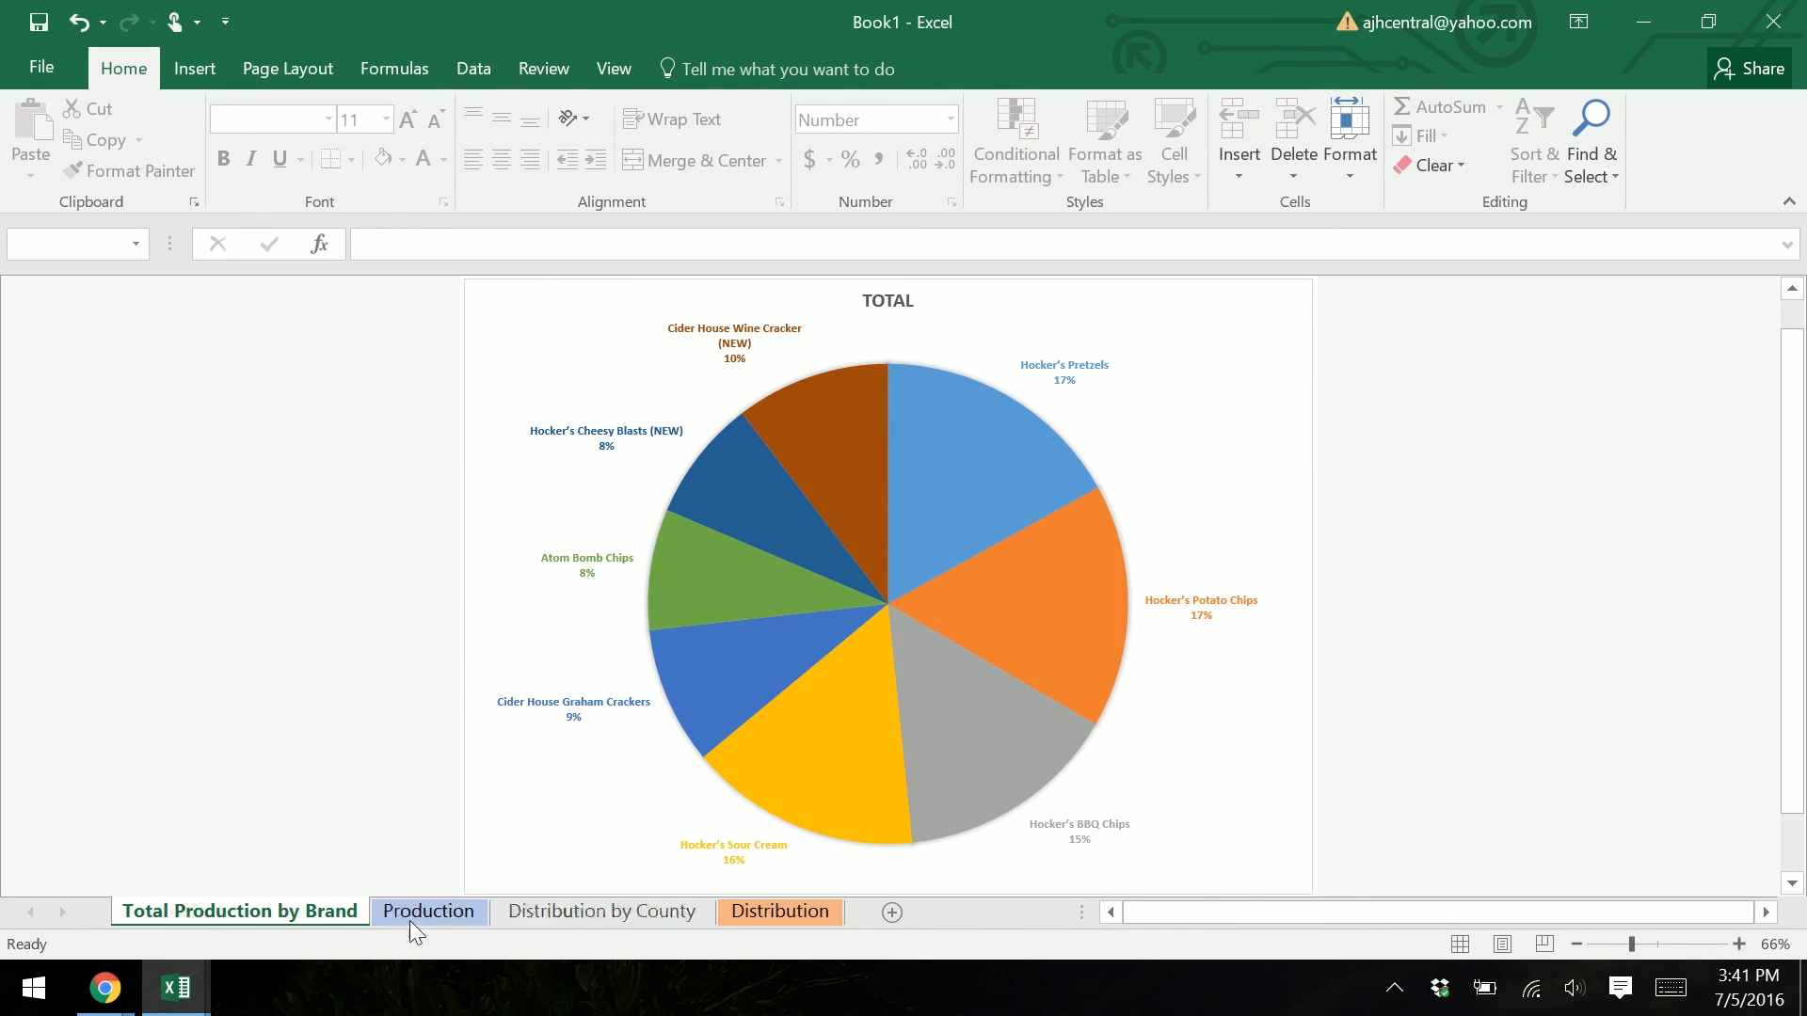
Step: Insert a basic 2-D line chart of the monthly production figures in B4:I11 on the Production sheet
click(476, 917)
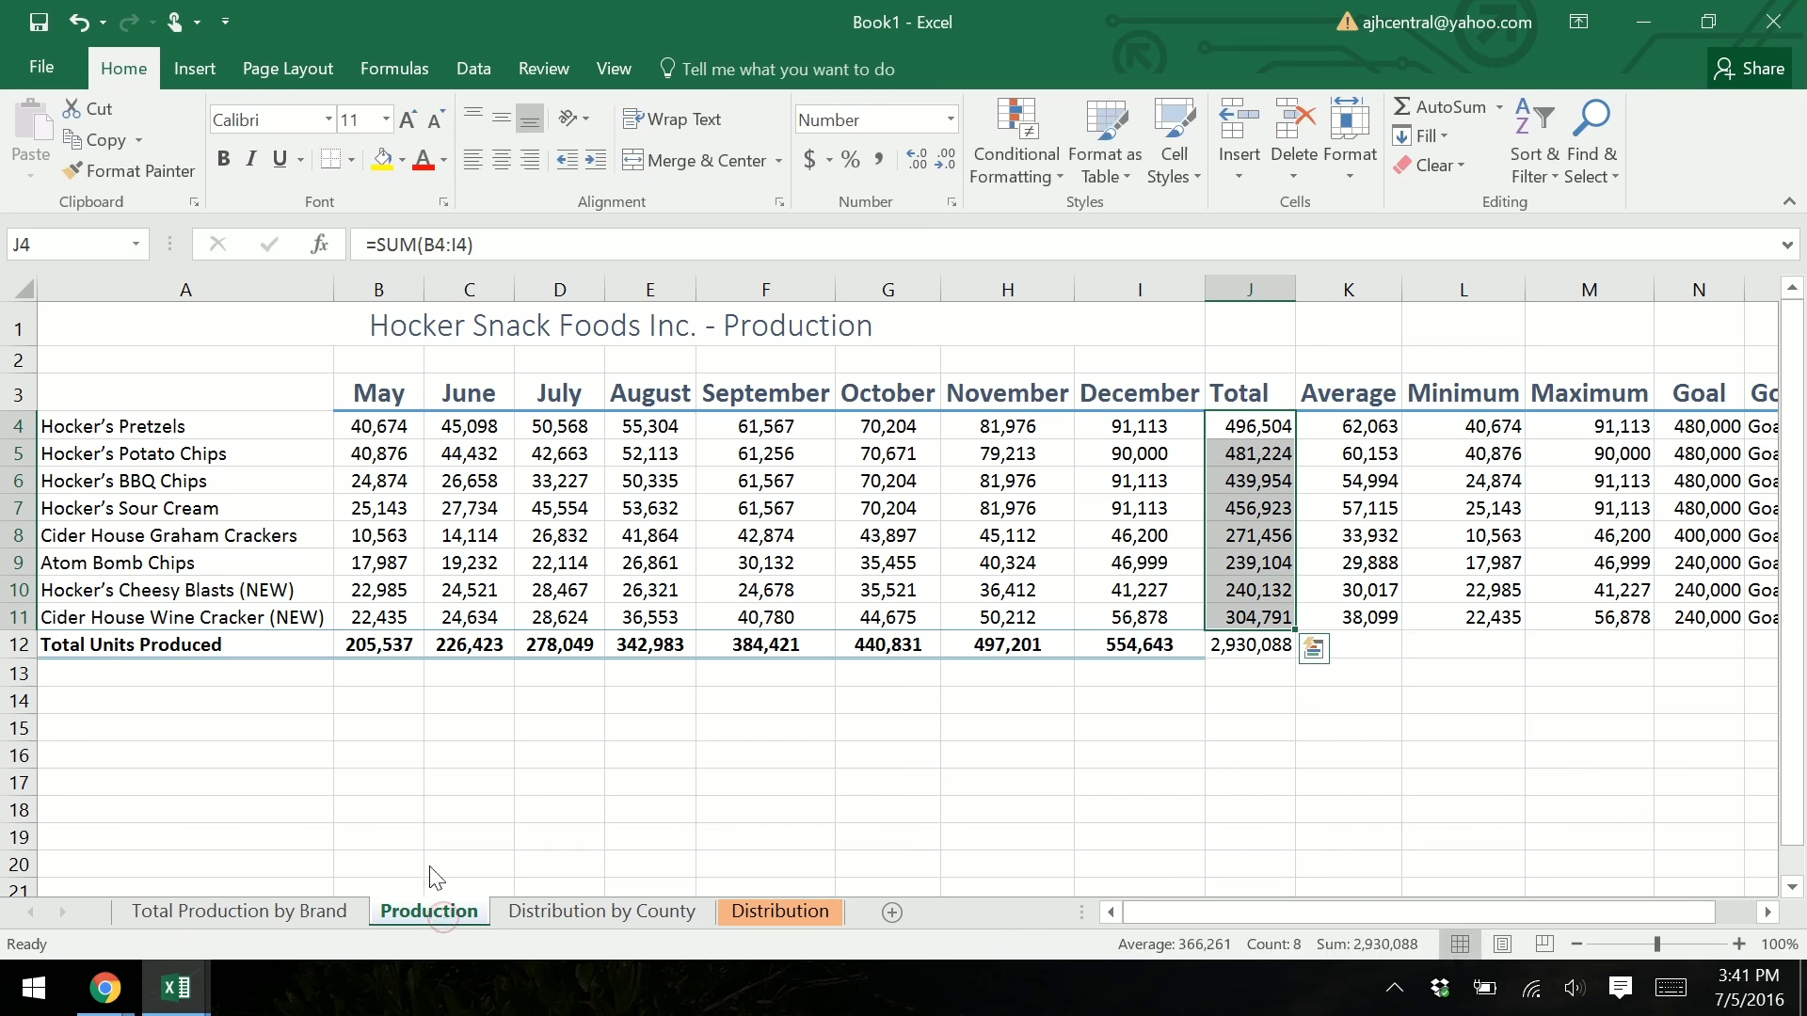
click(356, 425)
drag(355, 426, 1123, 619)
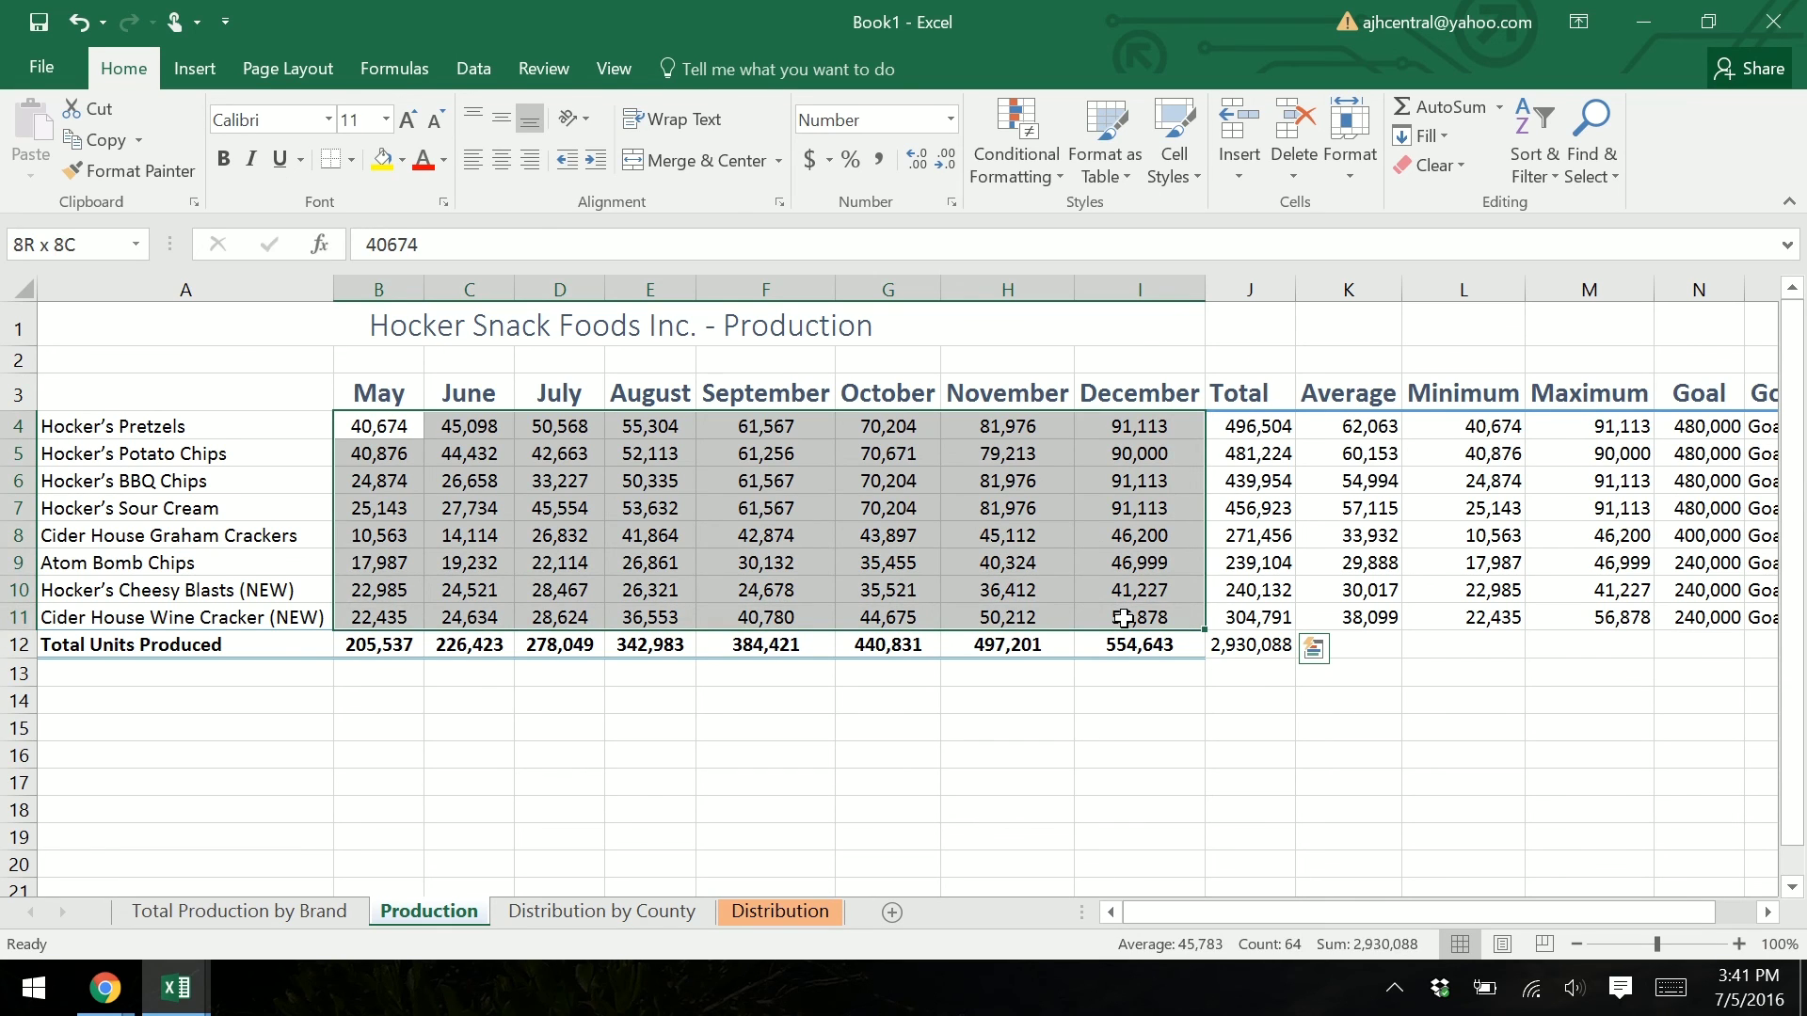
drag(1123, 619, 1122, 618)
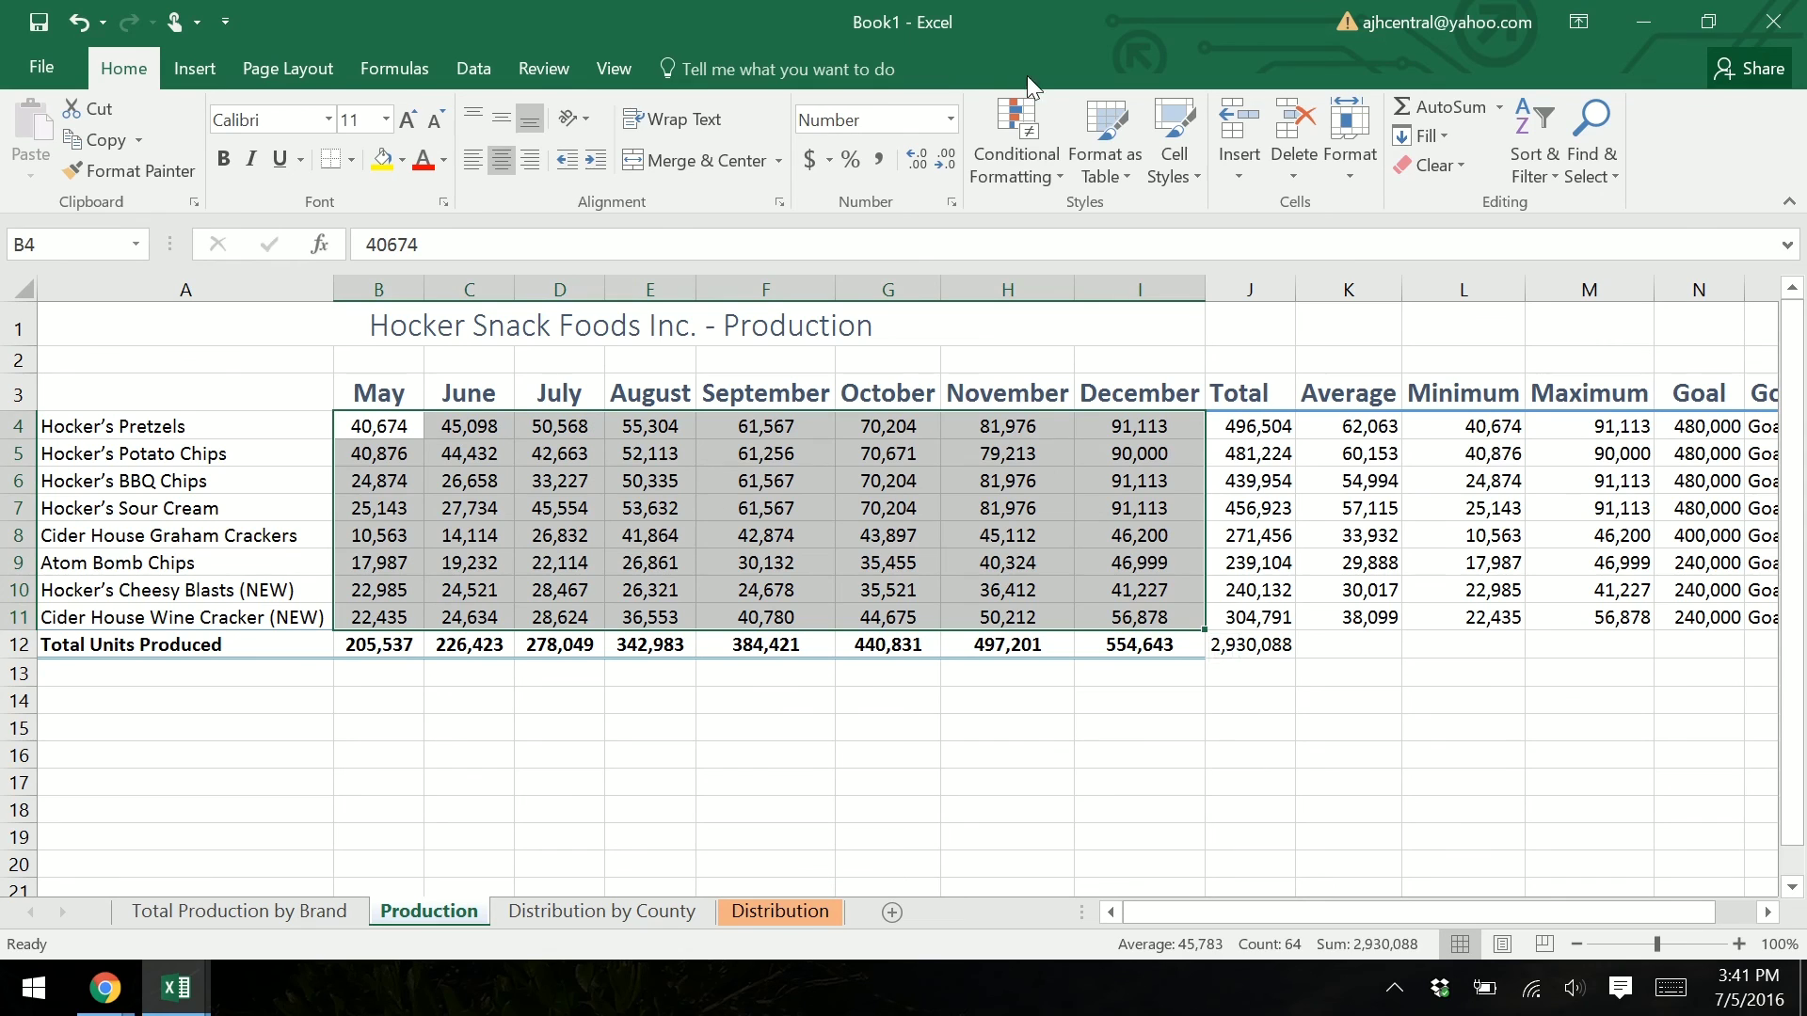
click(235, 57)
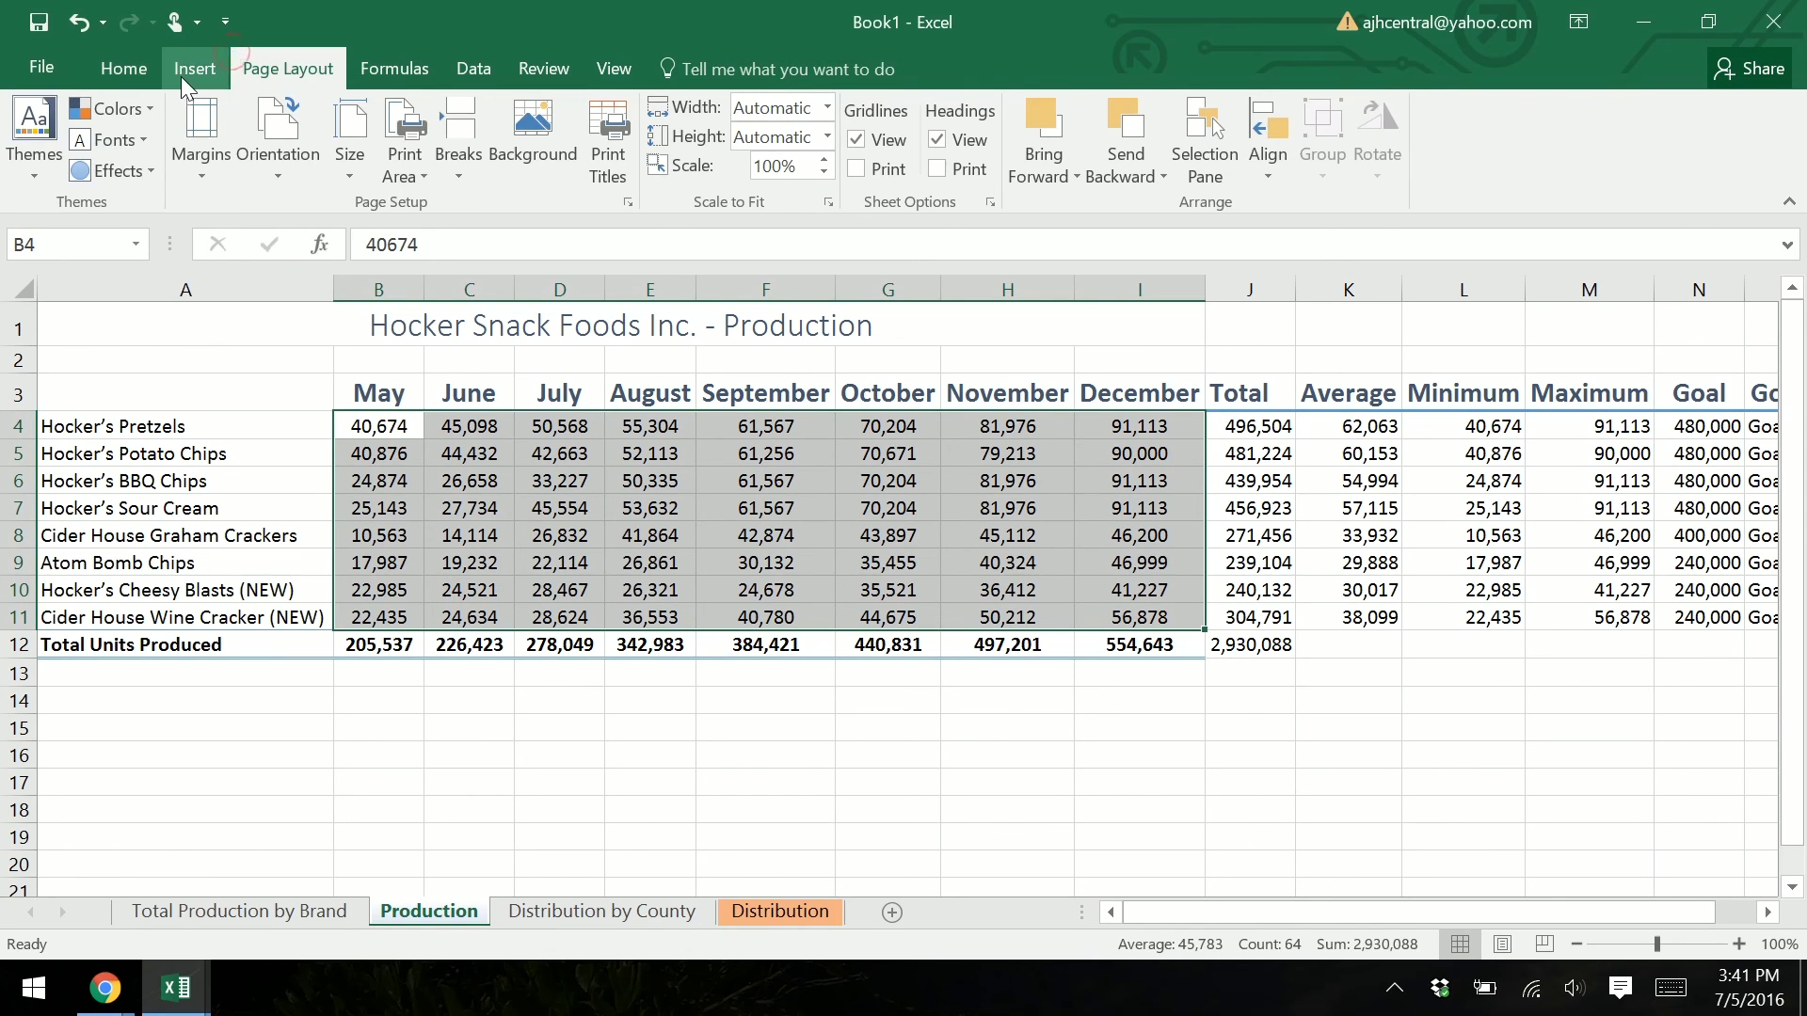
click(180, 75)
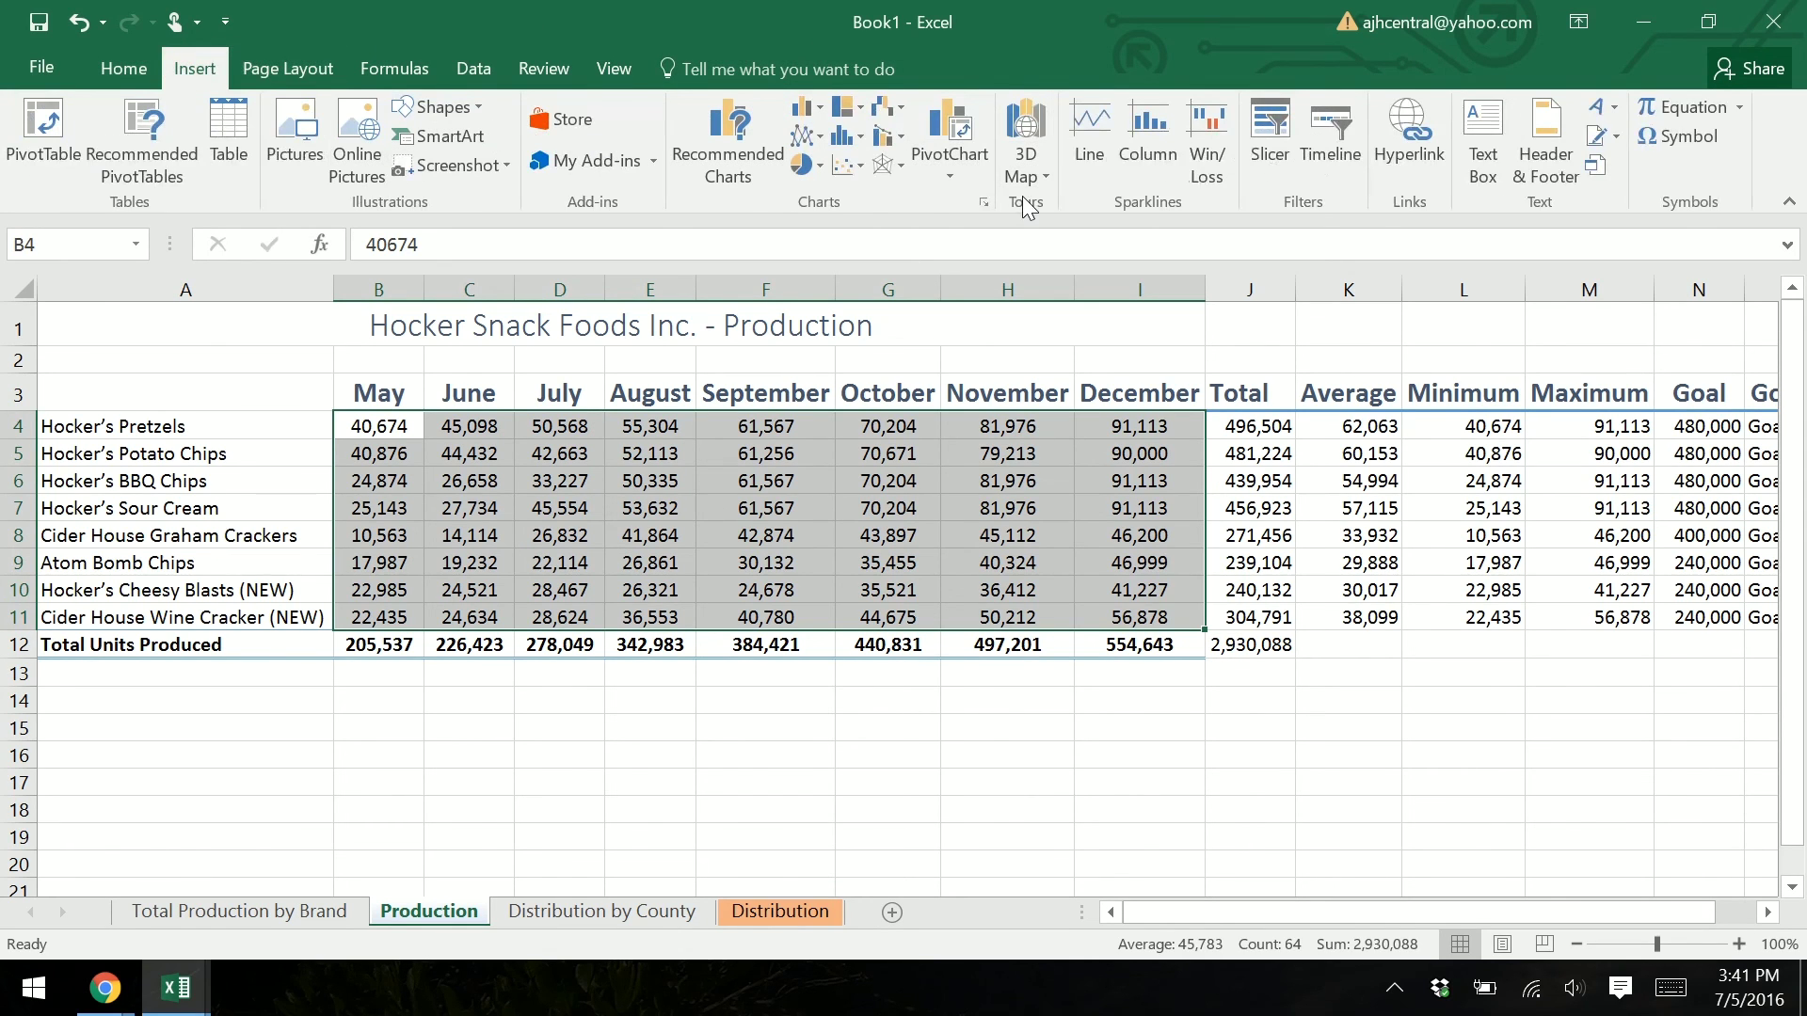
click(799, 141)
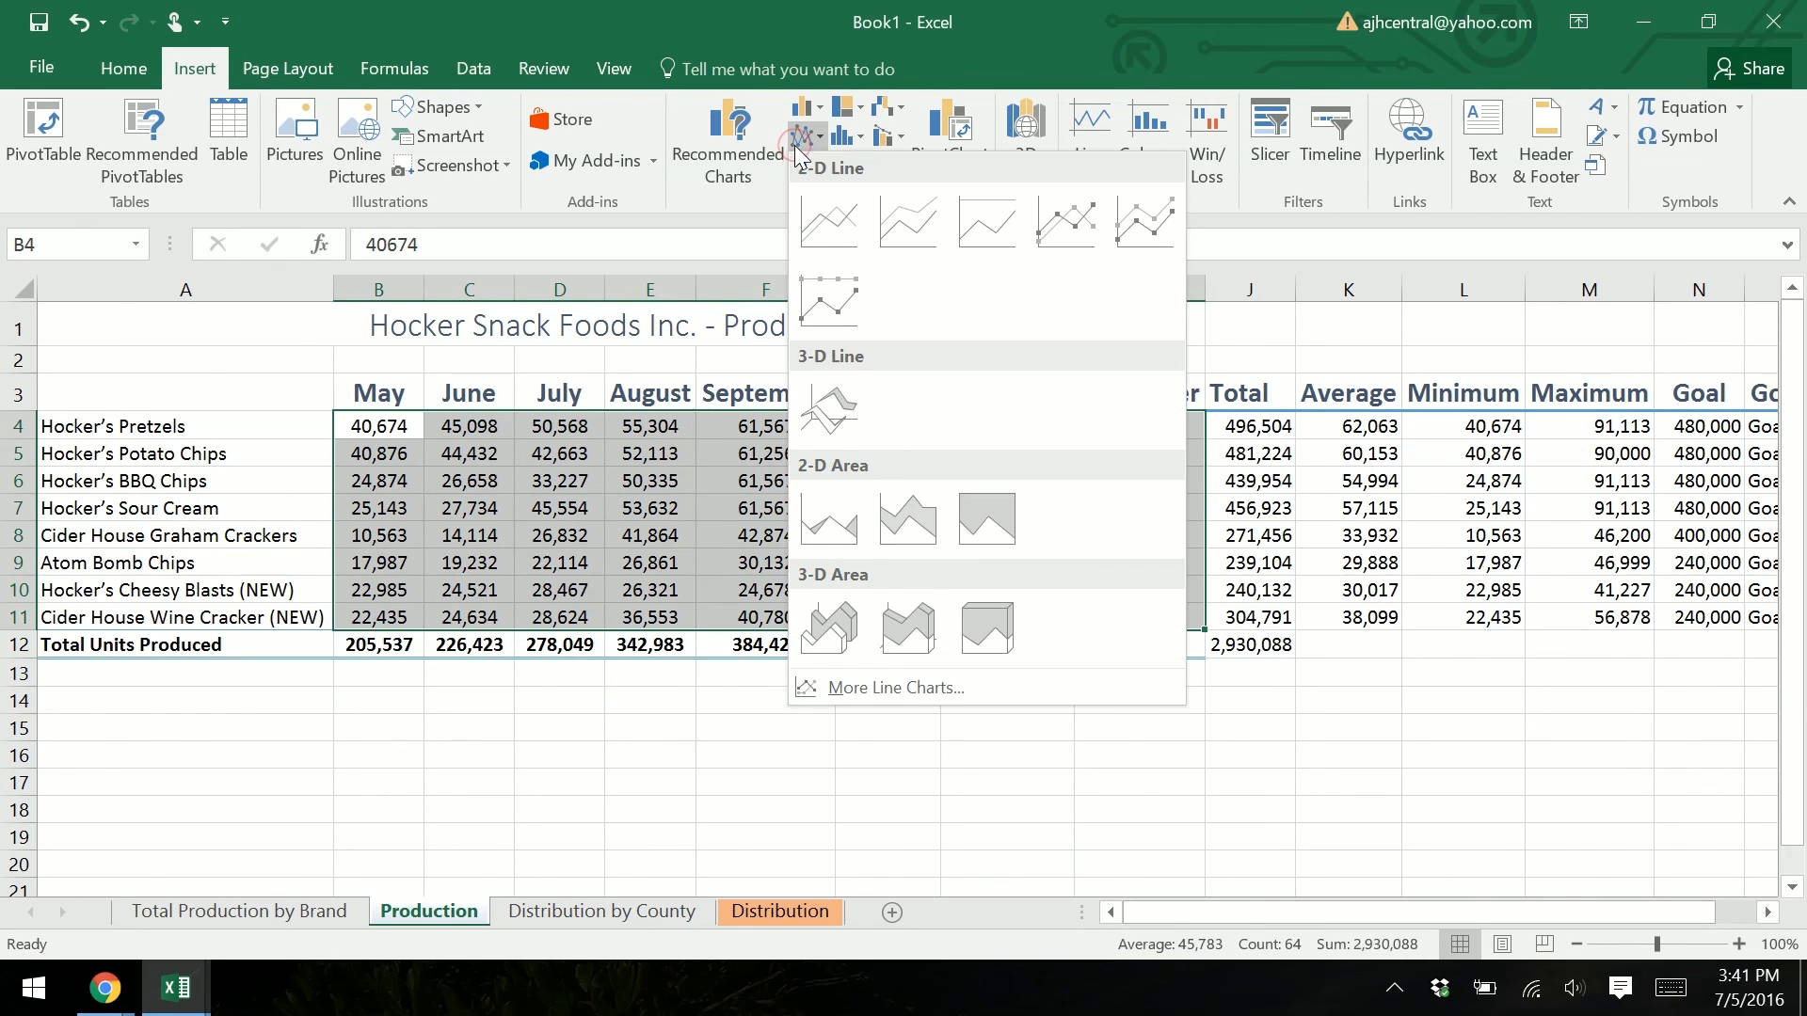
click(821, 242)
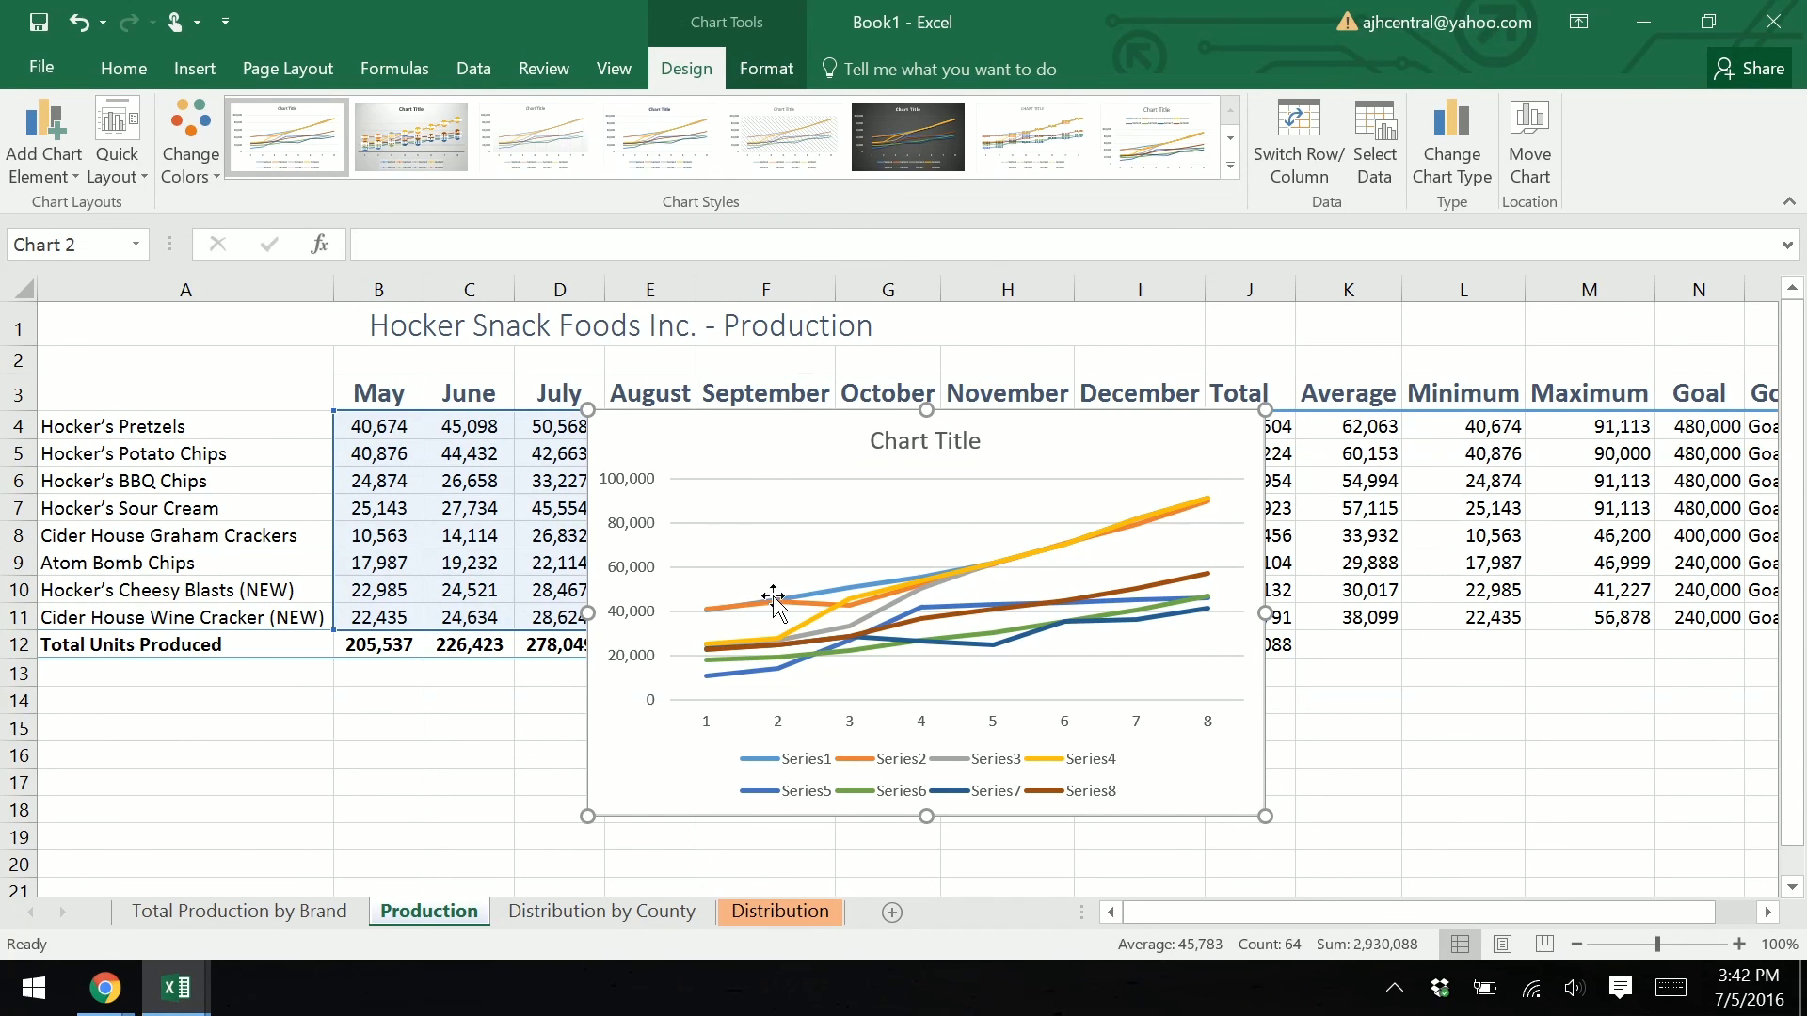
Step: Set the line chart's horizontal axis labels to the month names in B3:I3
click(1400, 160)
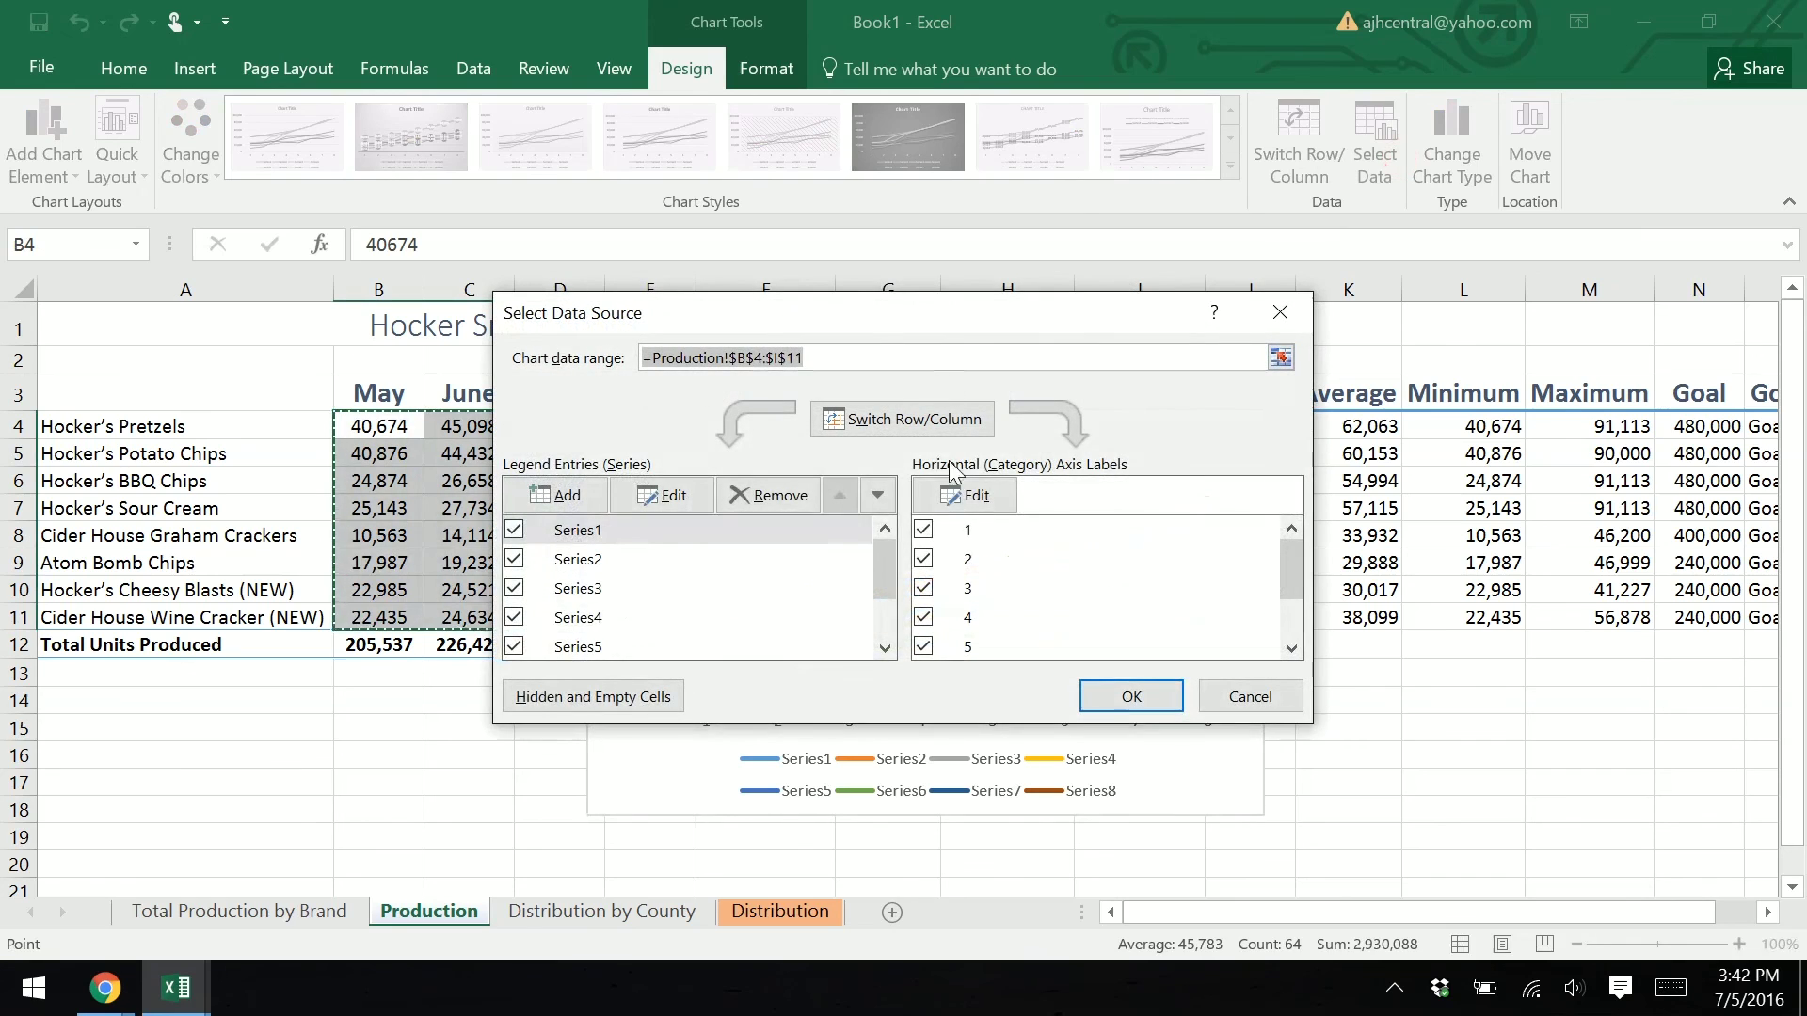
click(962, 496)
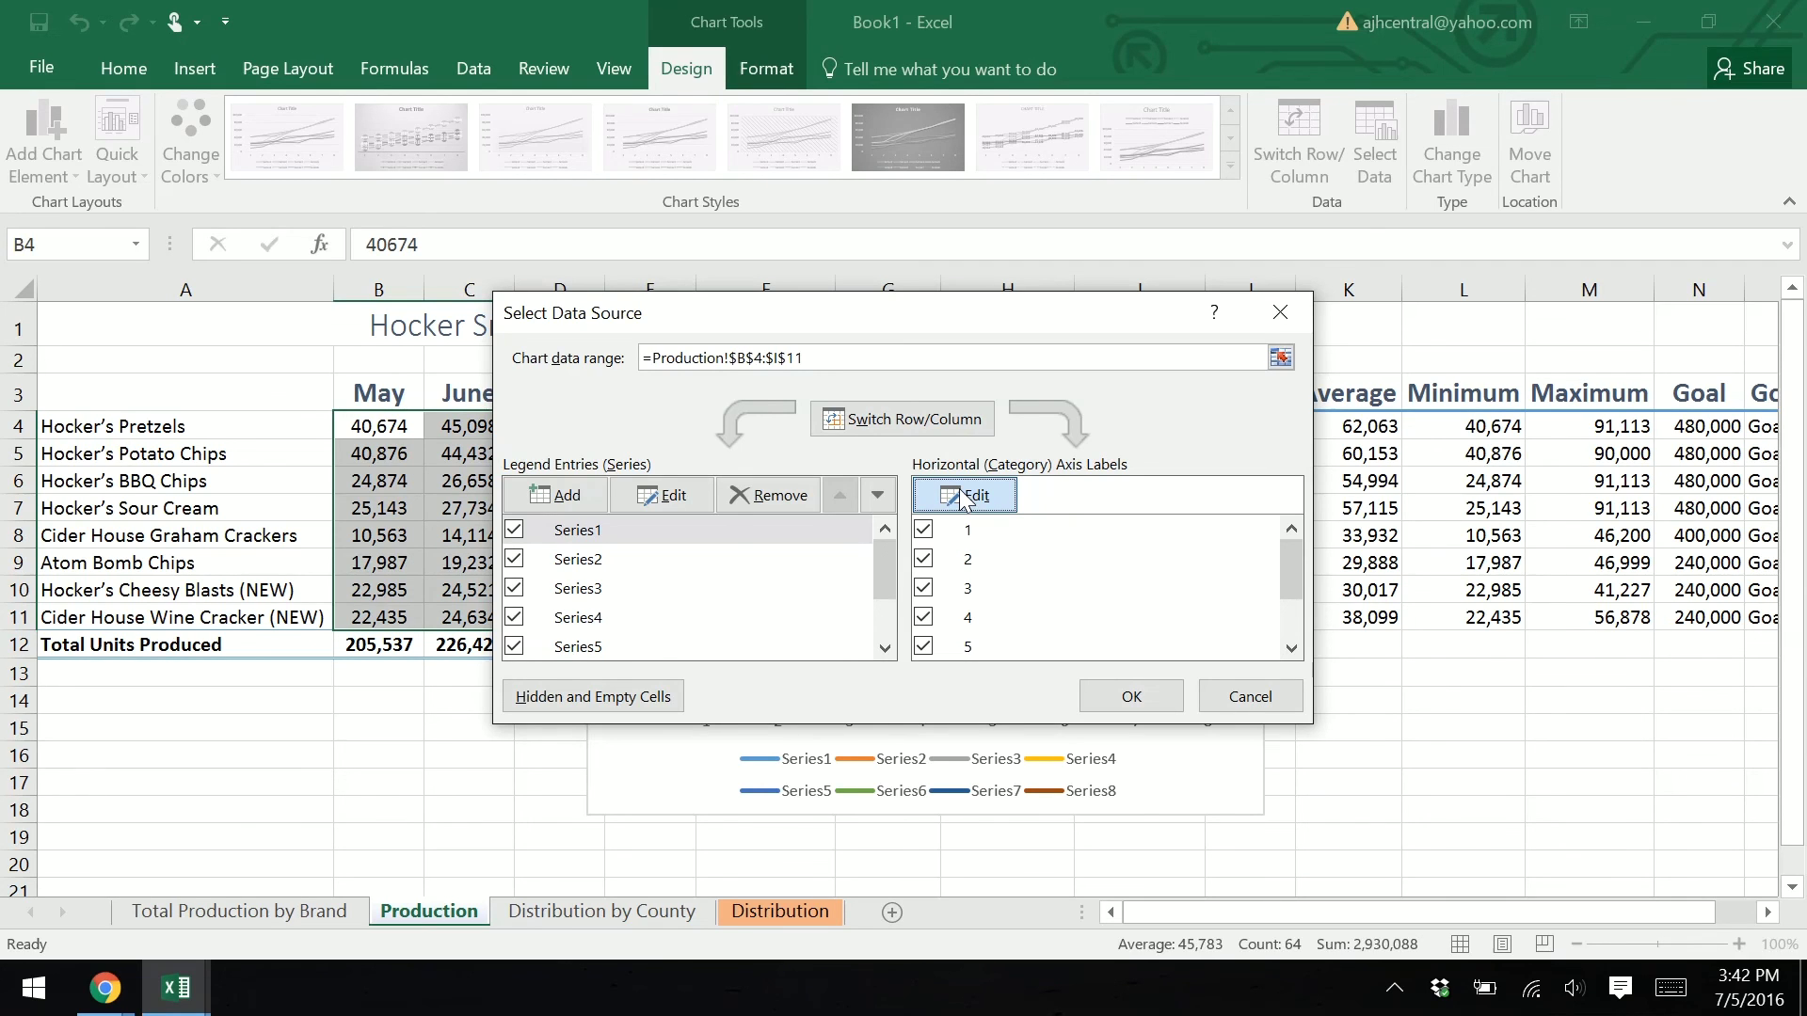
click(961, 499)
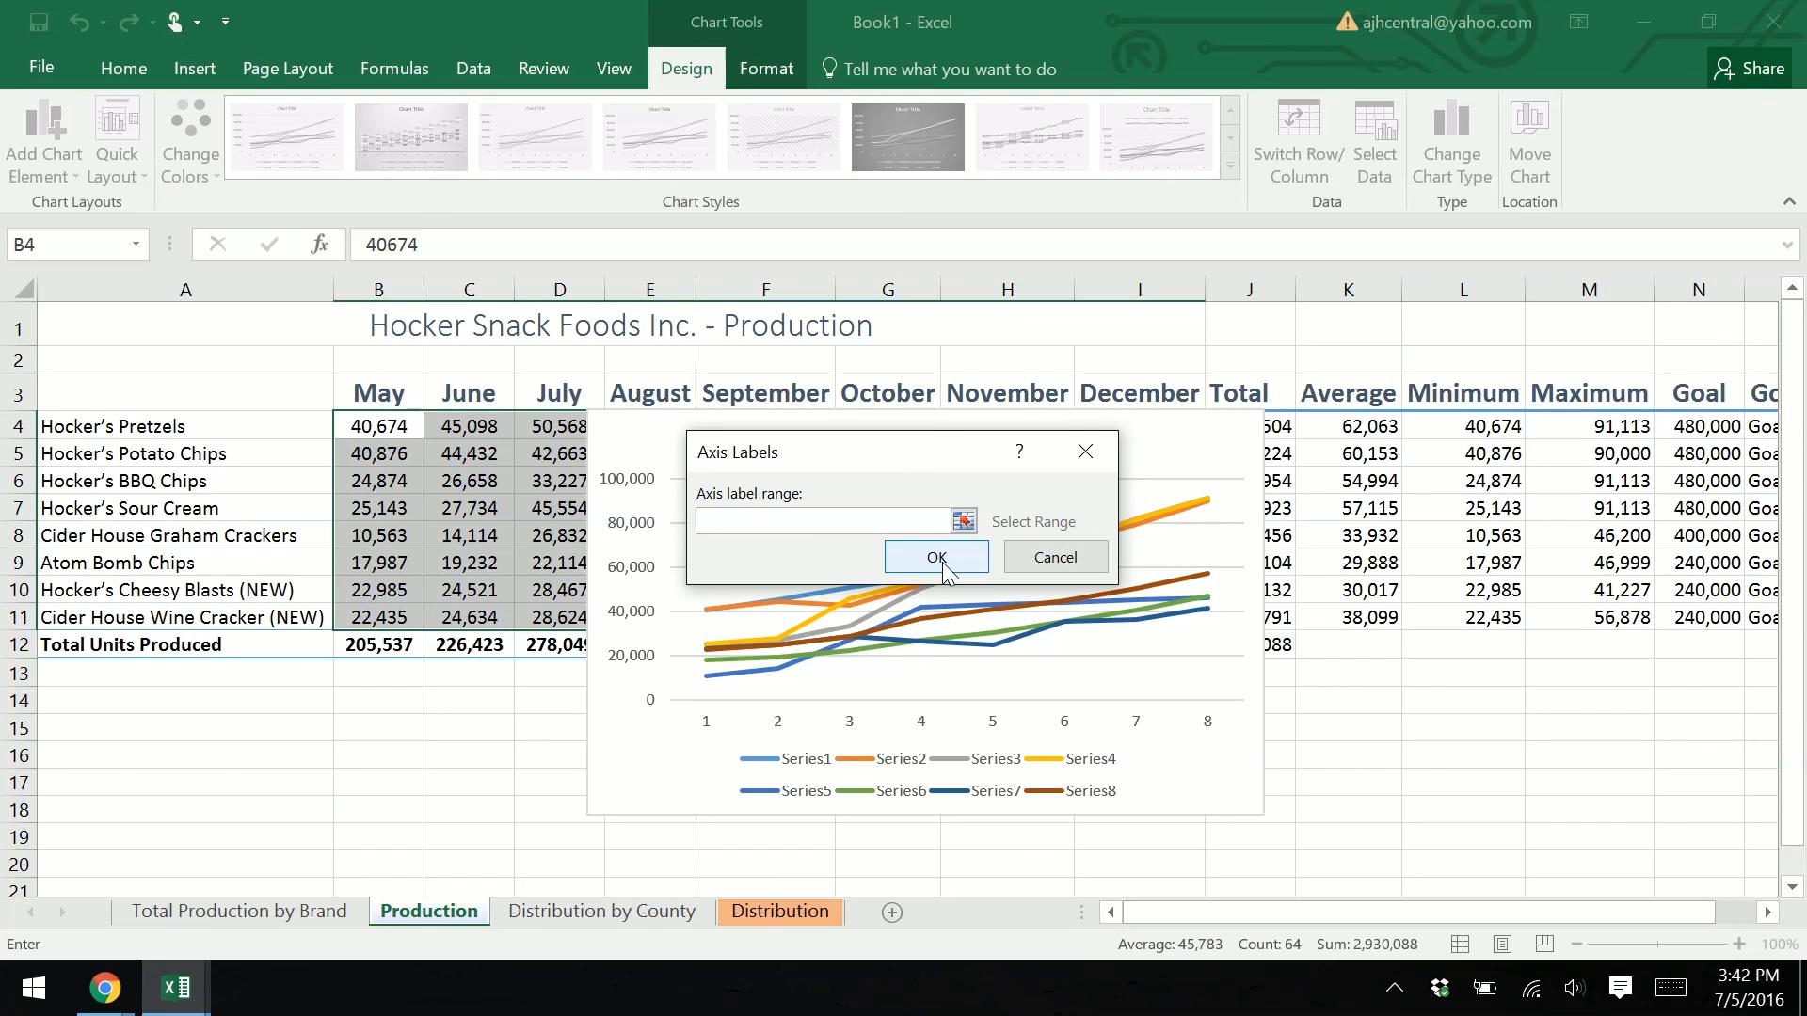
click(963, 520)
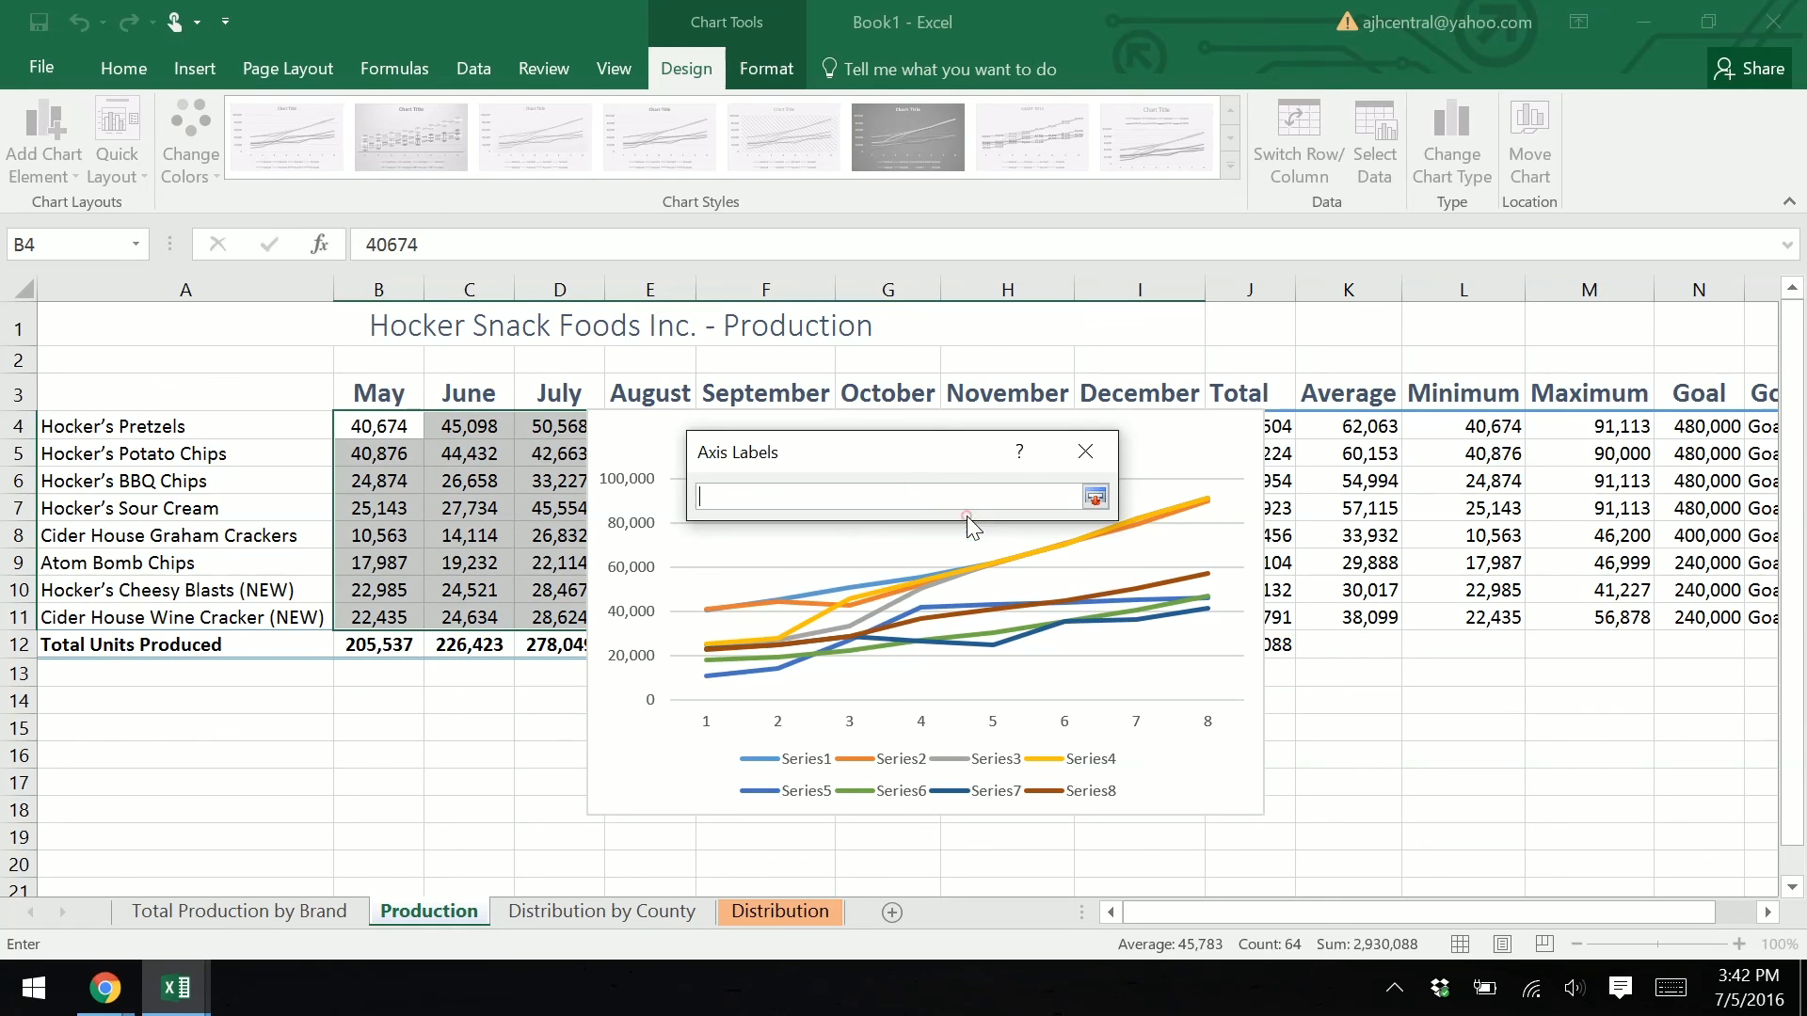
drag(390, 395, 1172, 392)
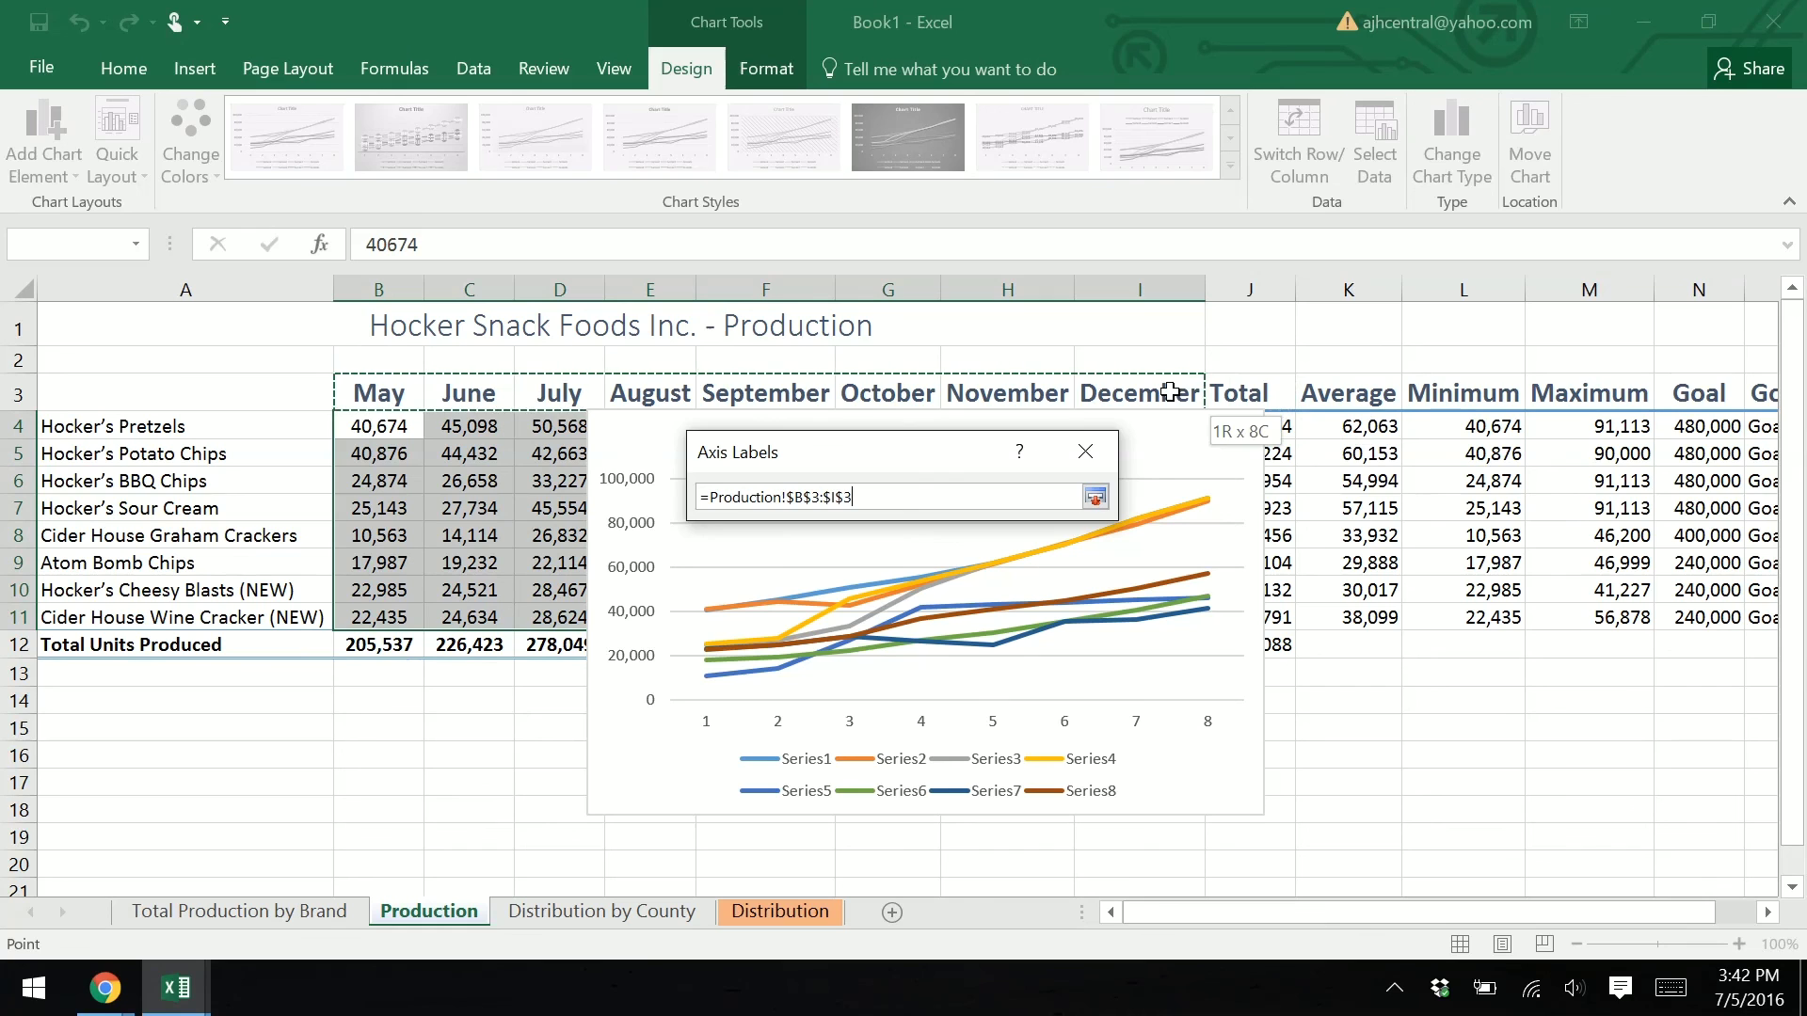
click(1095, 497)
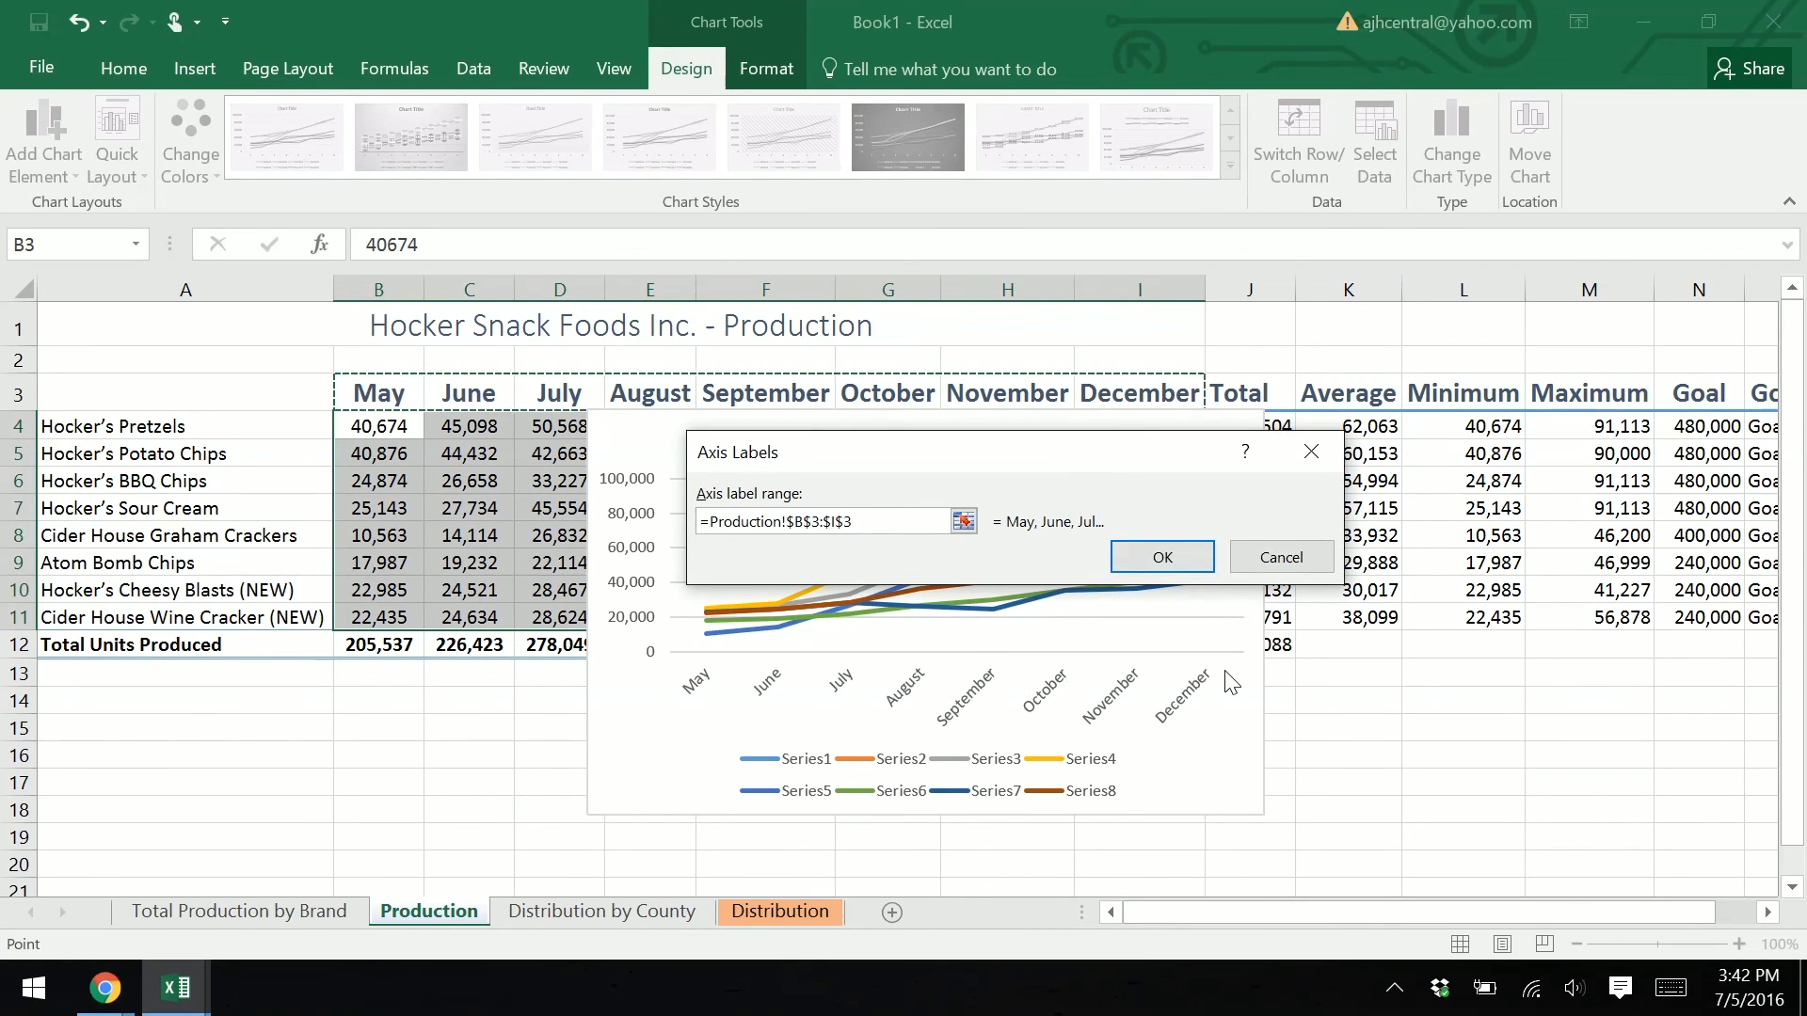
click(1157, 553)
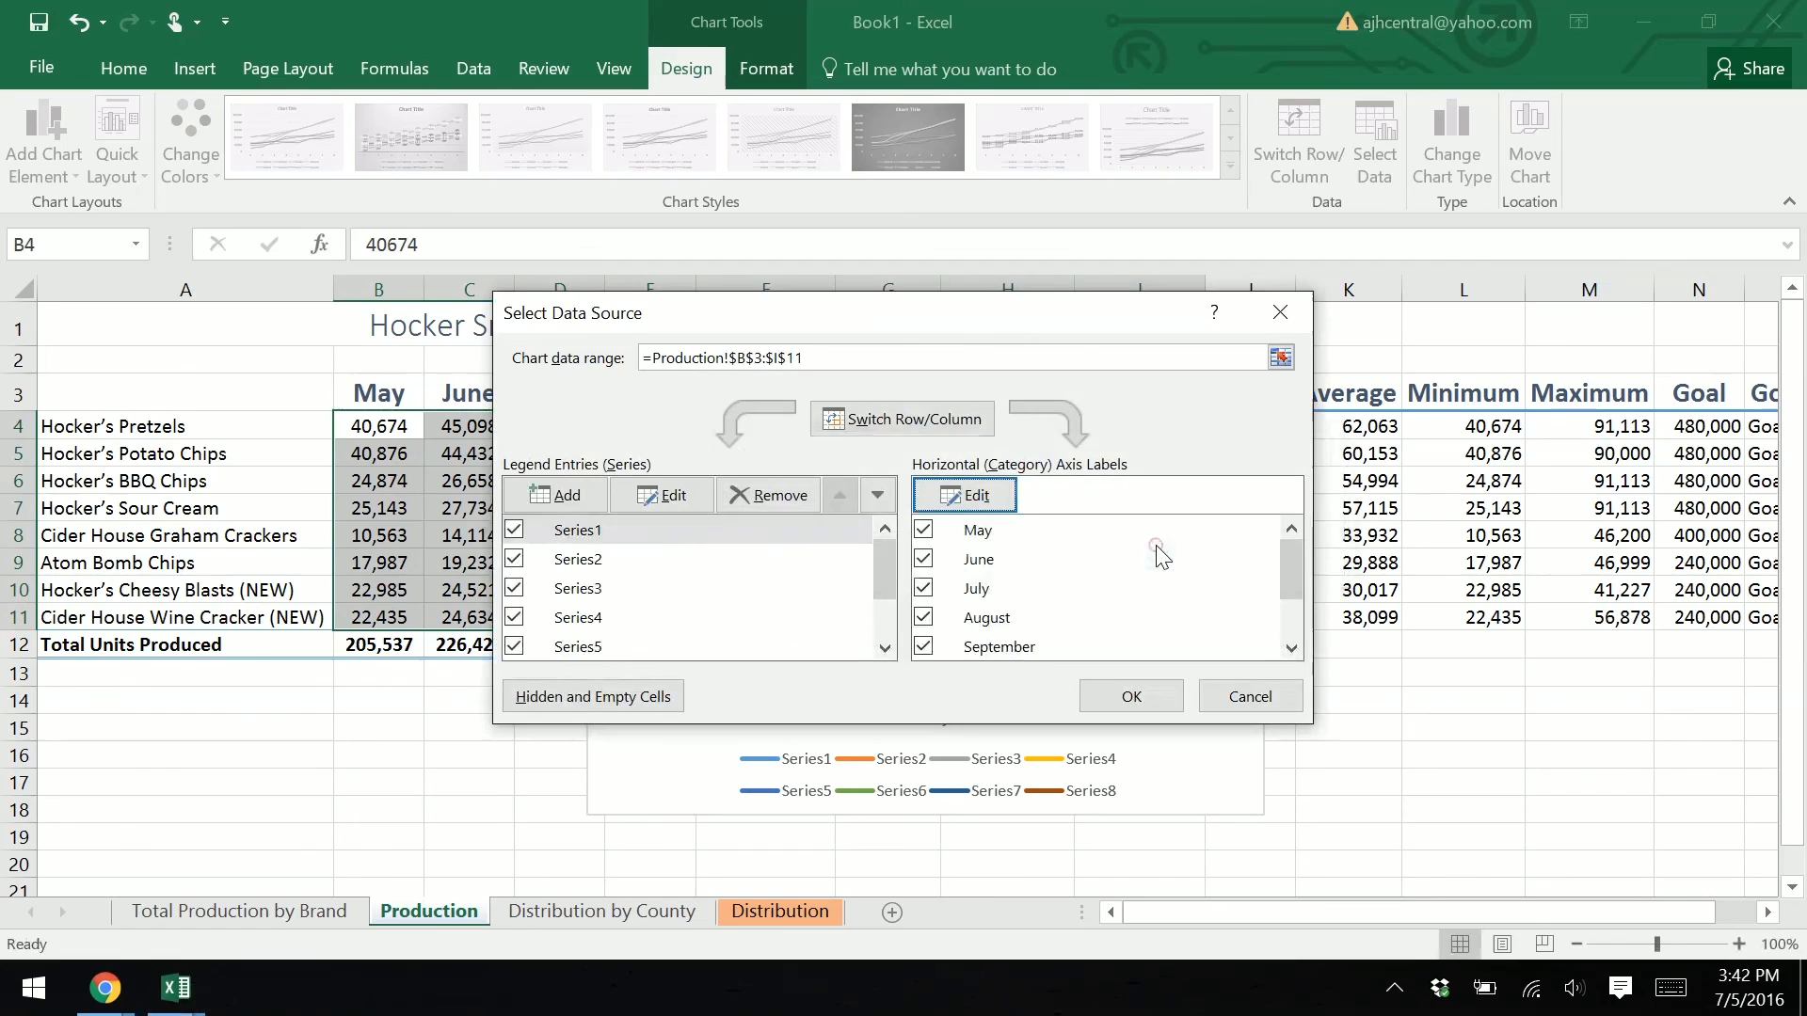
Step: Try to name the line chart's first series from all the product names in A4:A11
click(671, 496)
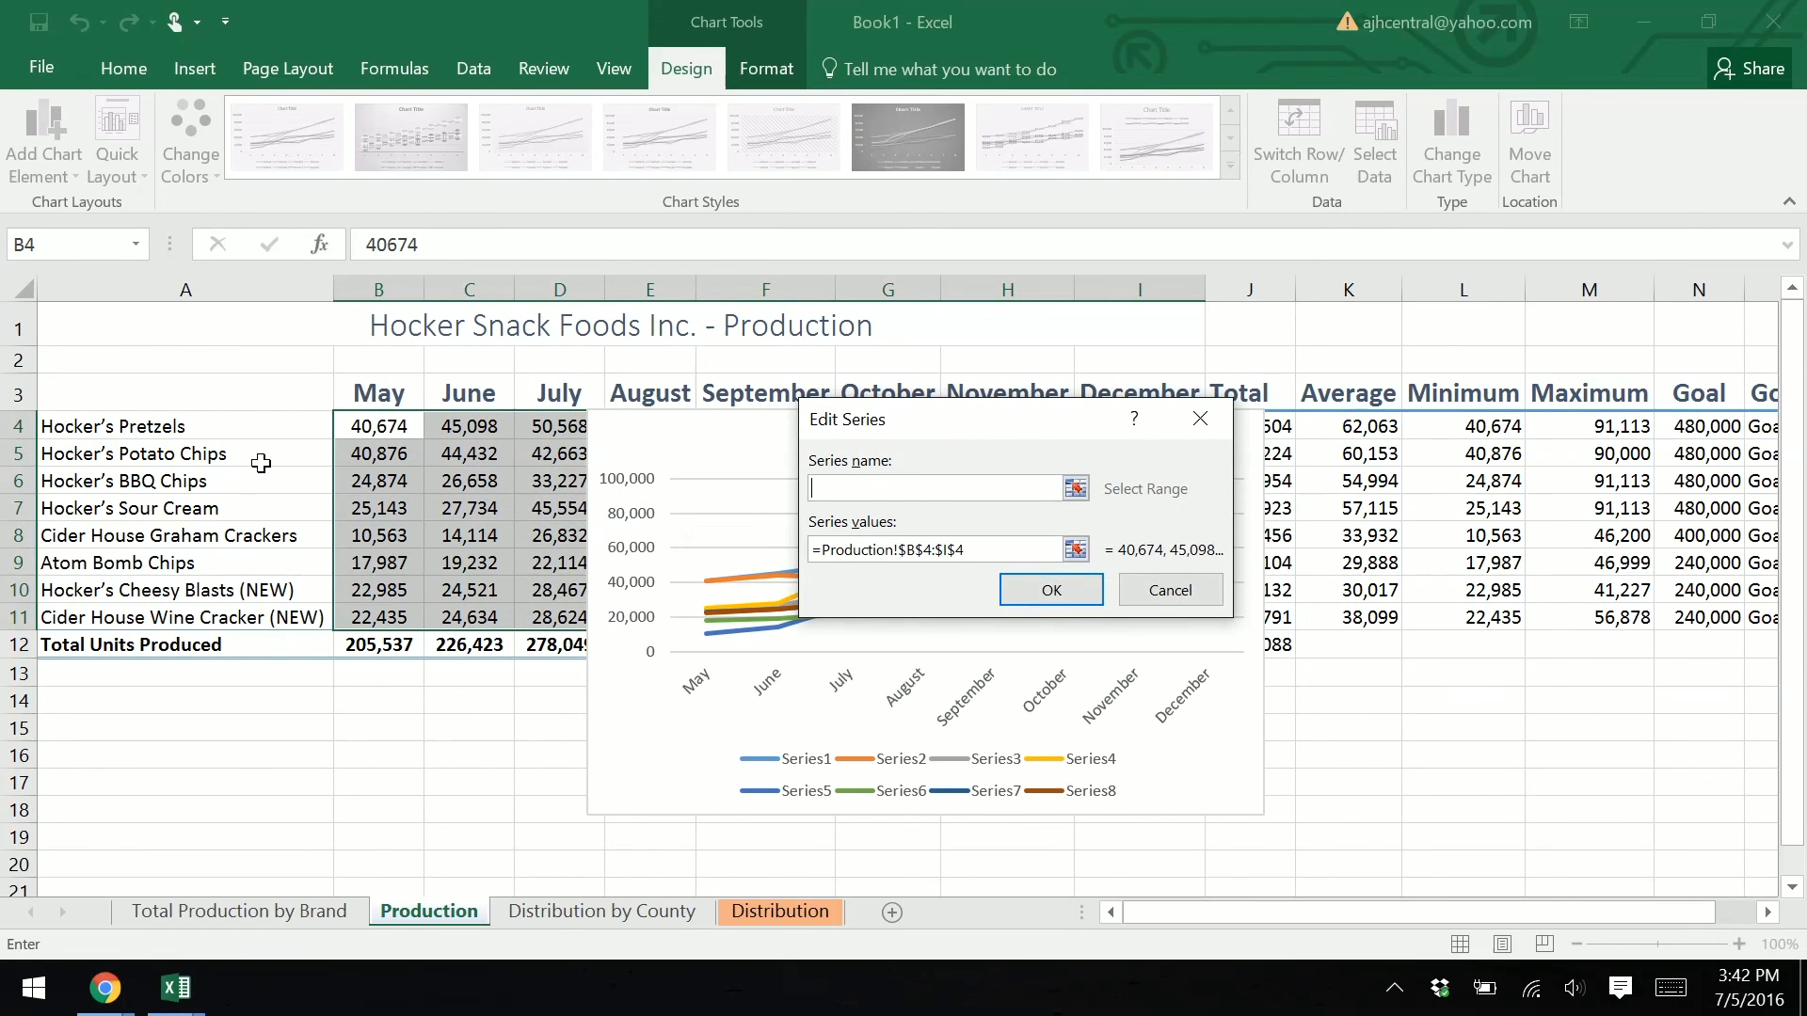
drag(226, 428, 242, 622)
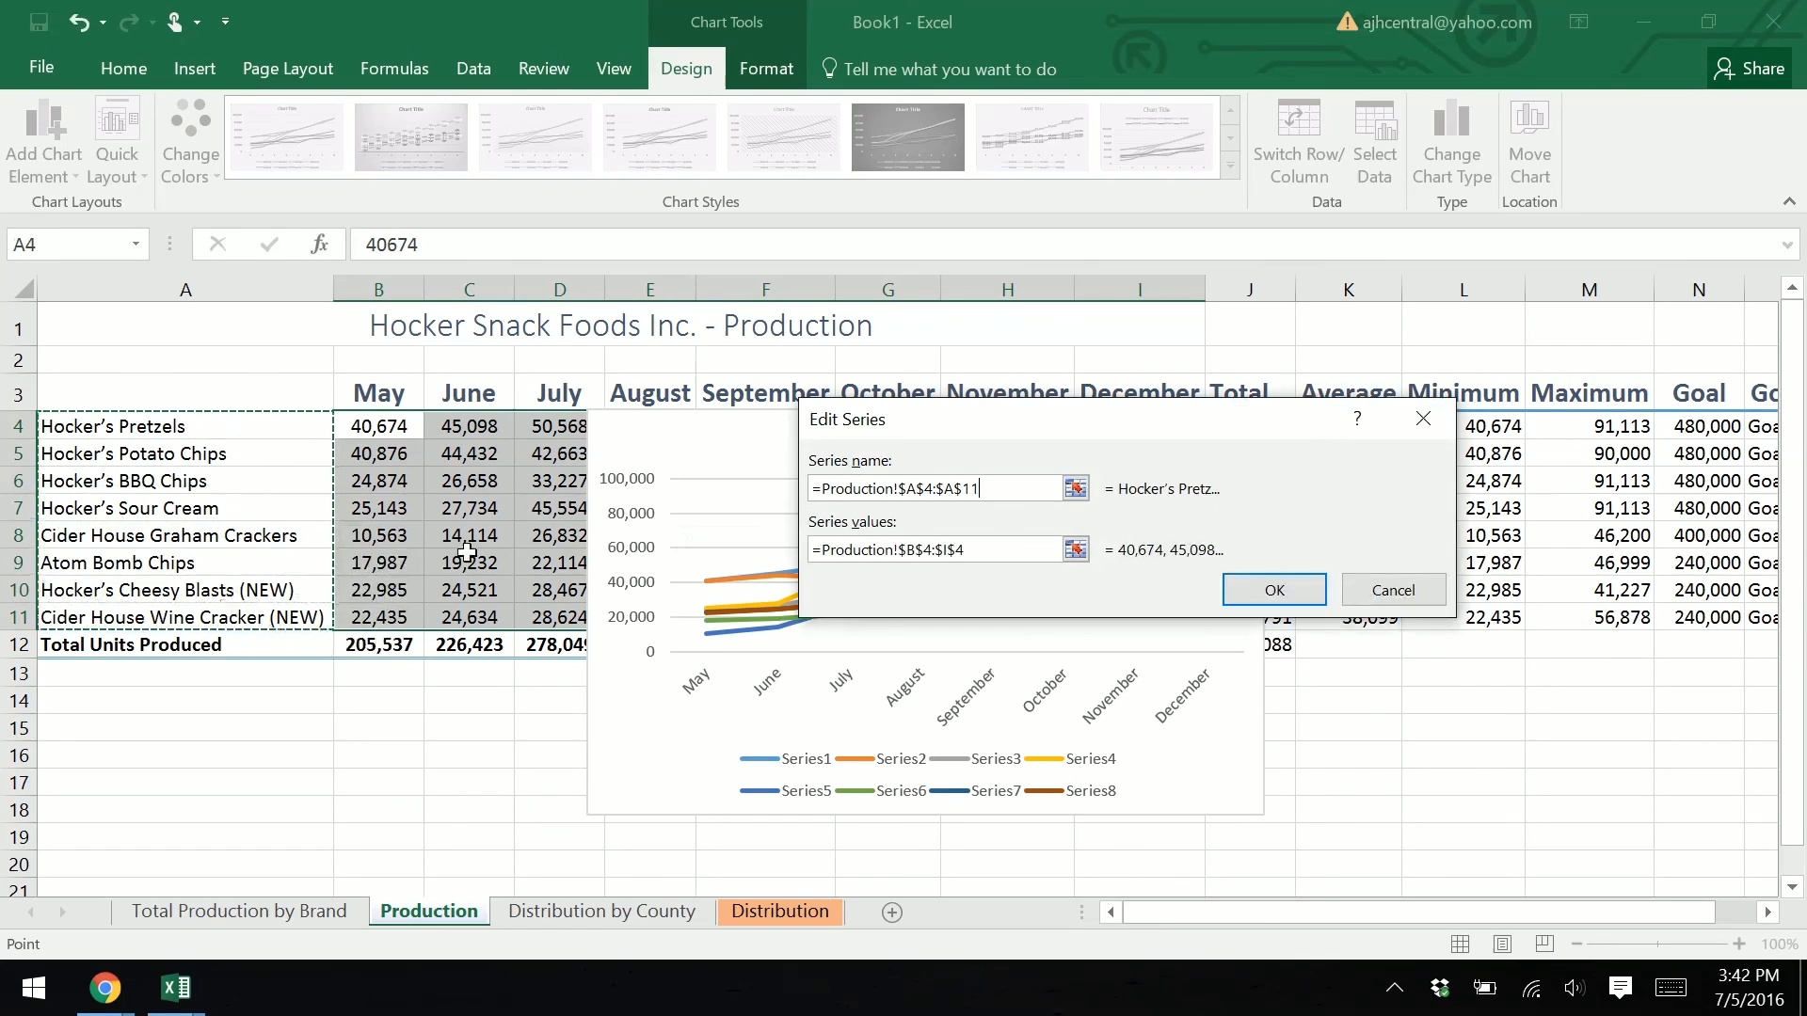
click(1266, 590)
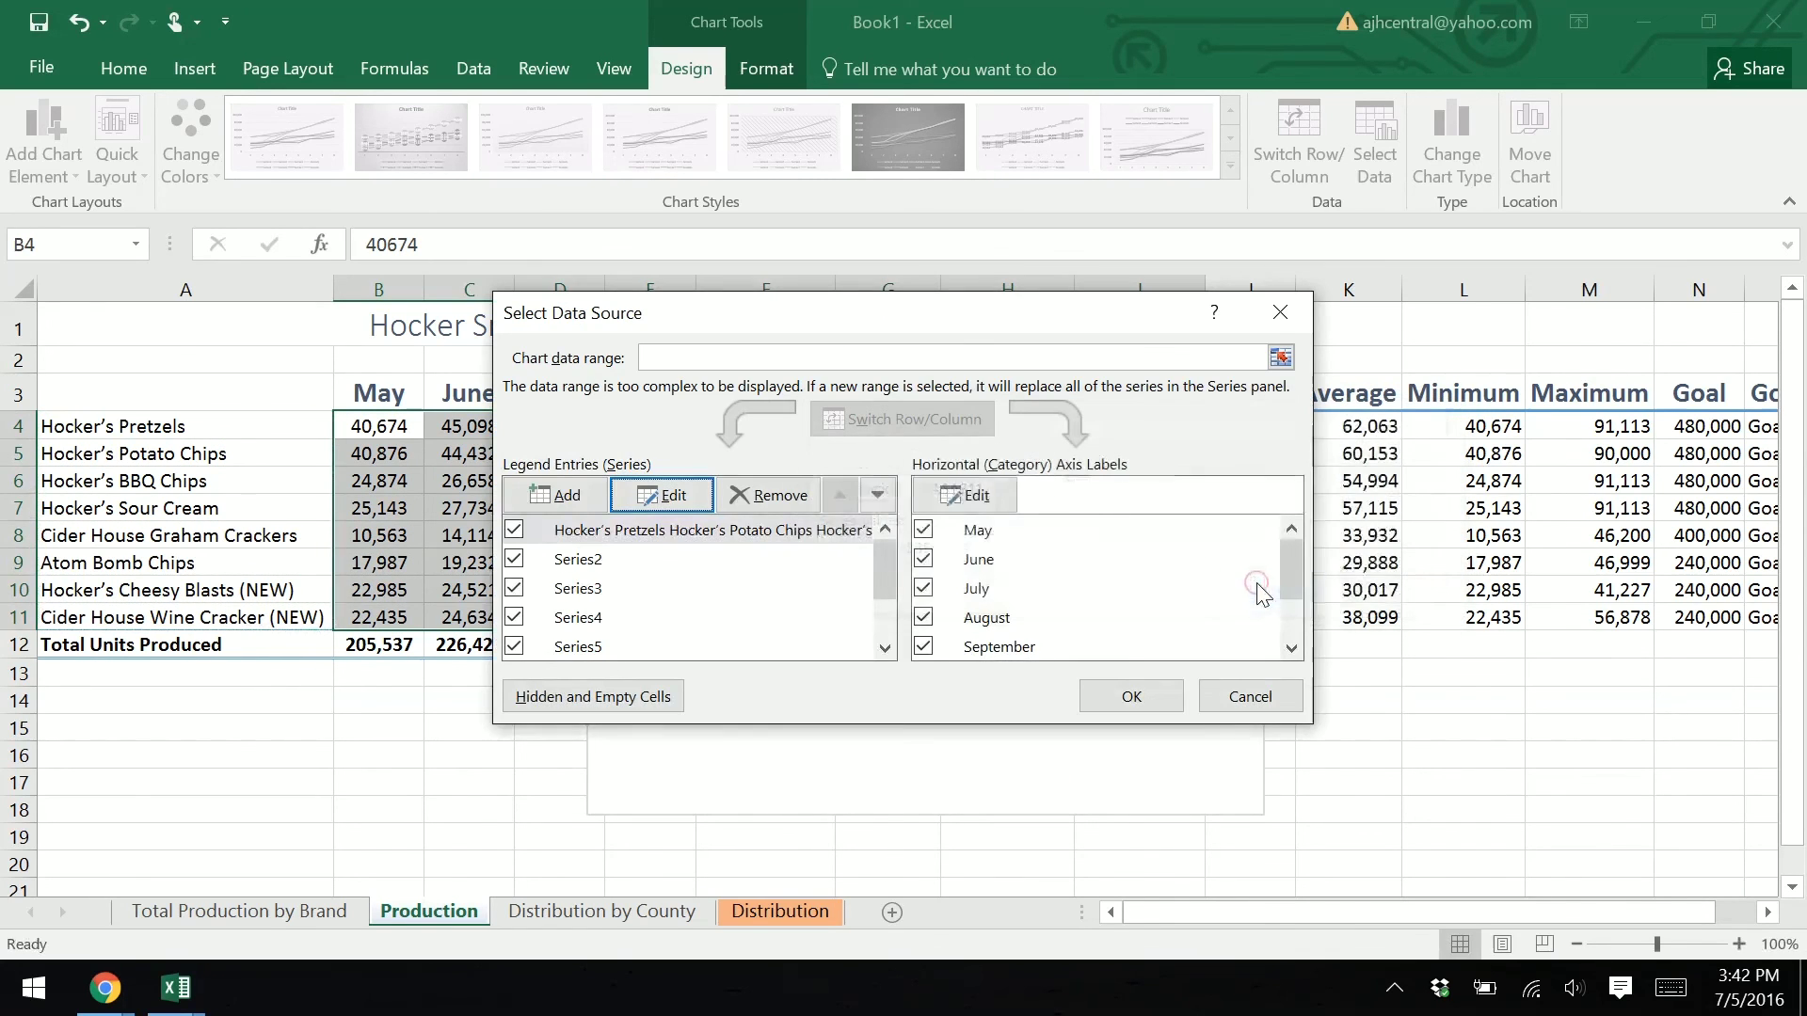
Step: Apply the data source changes and move the line chart to a new sheet named Production Over 8 Months
click(1174, 705)
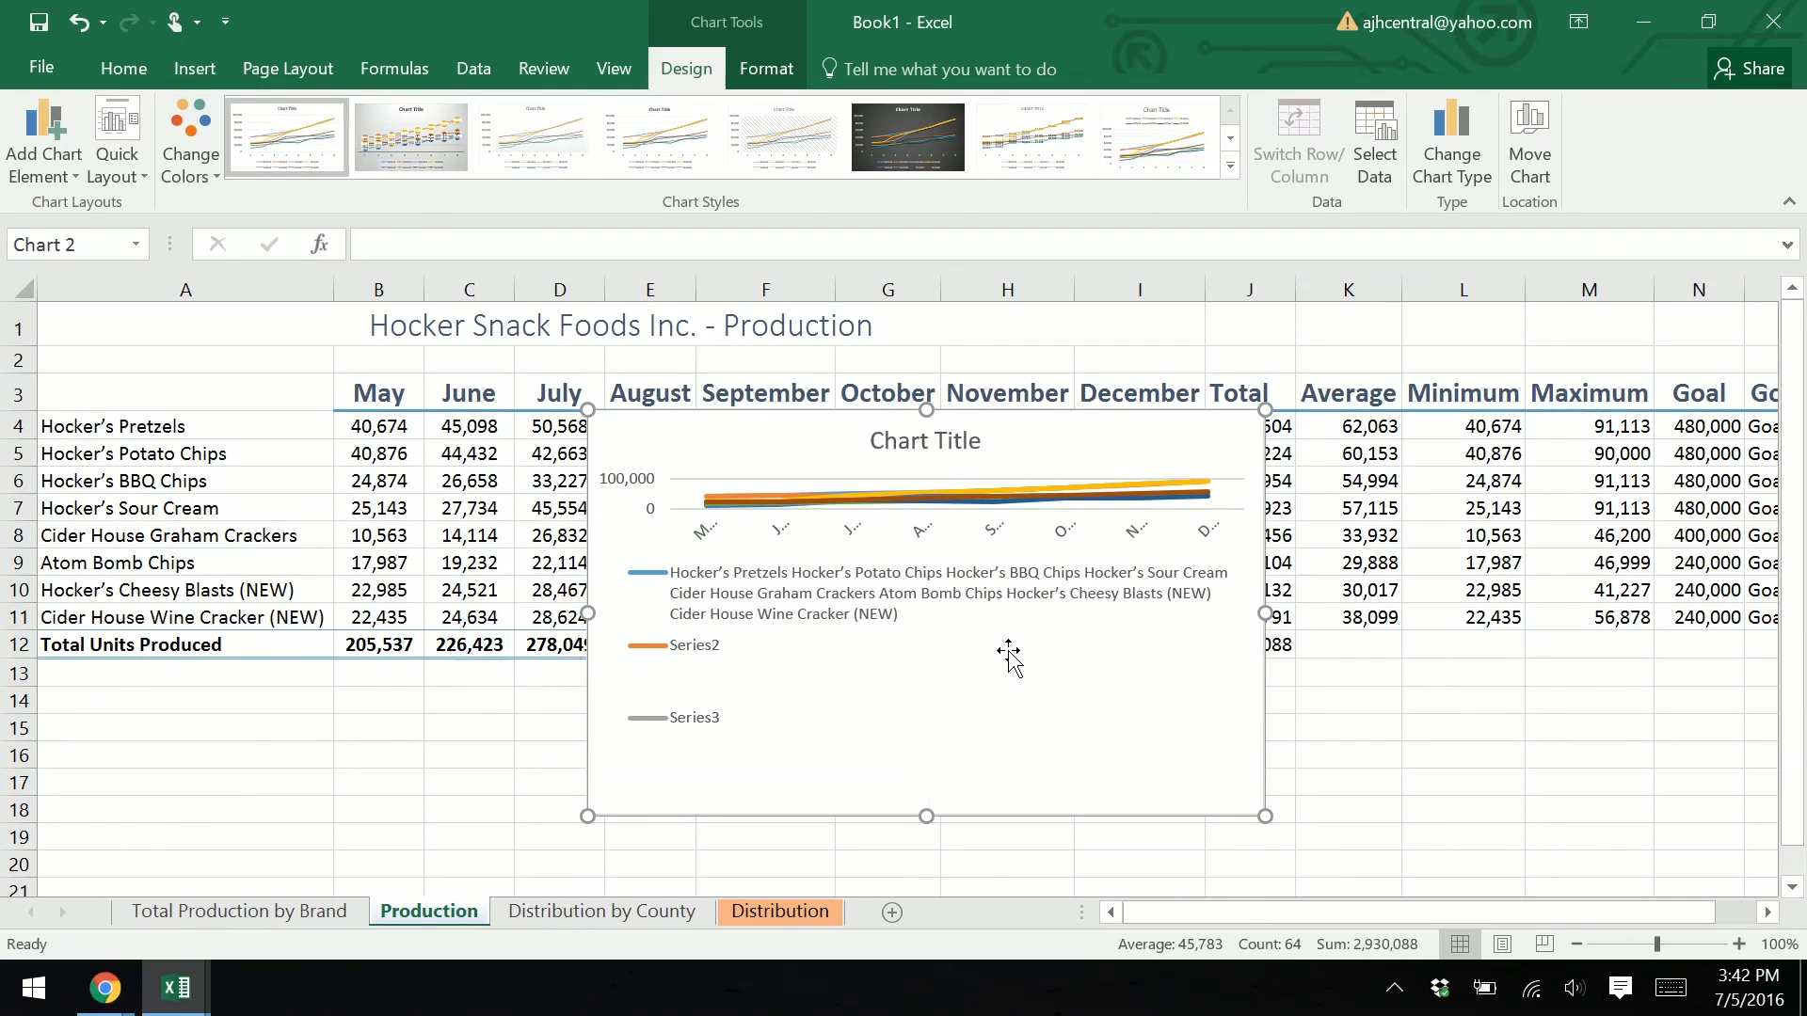
click(1530, 168)
click(753, 431)
key(BackSpace)
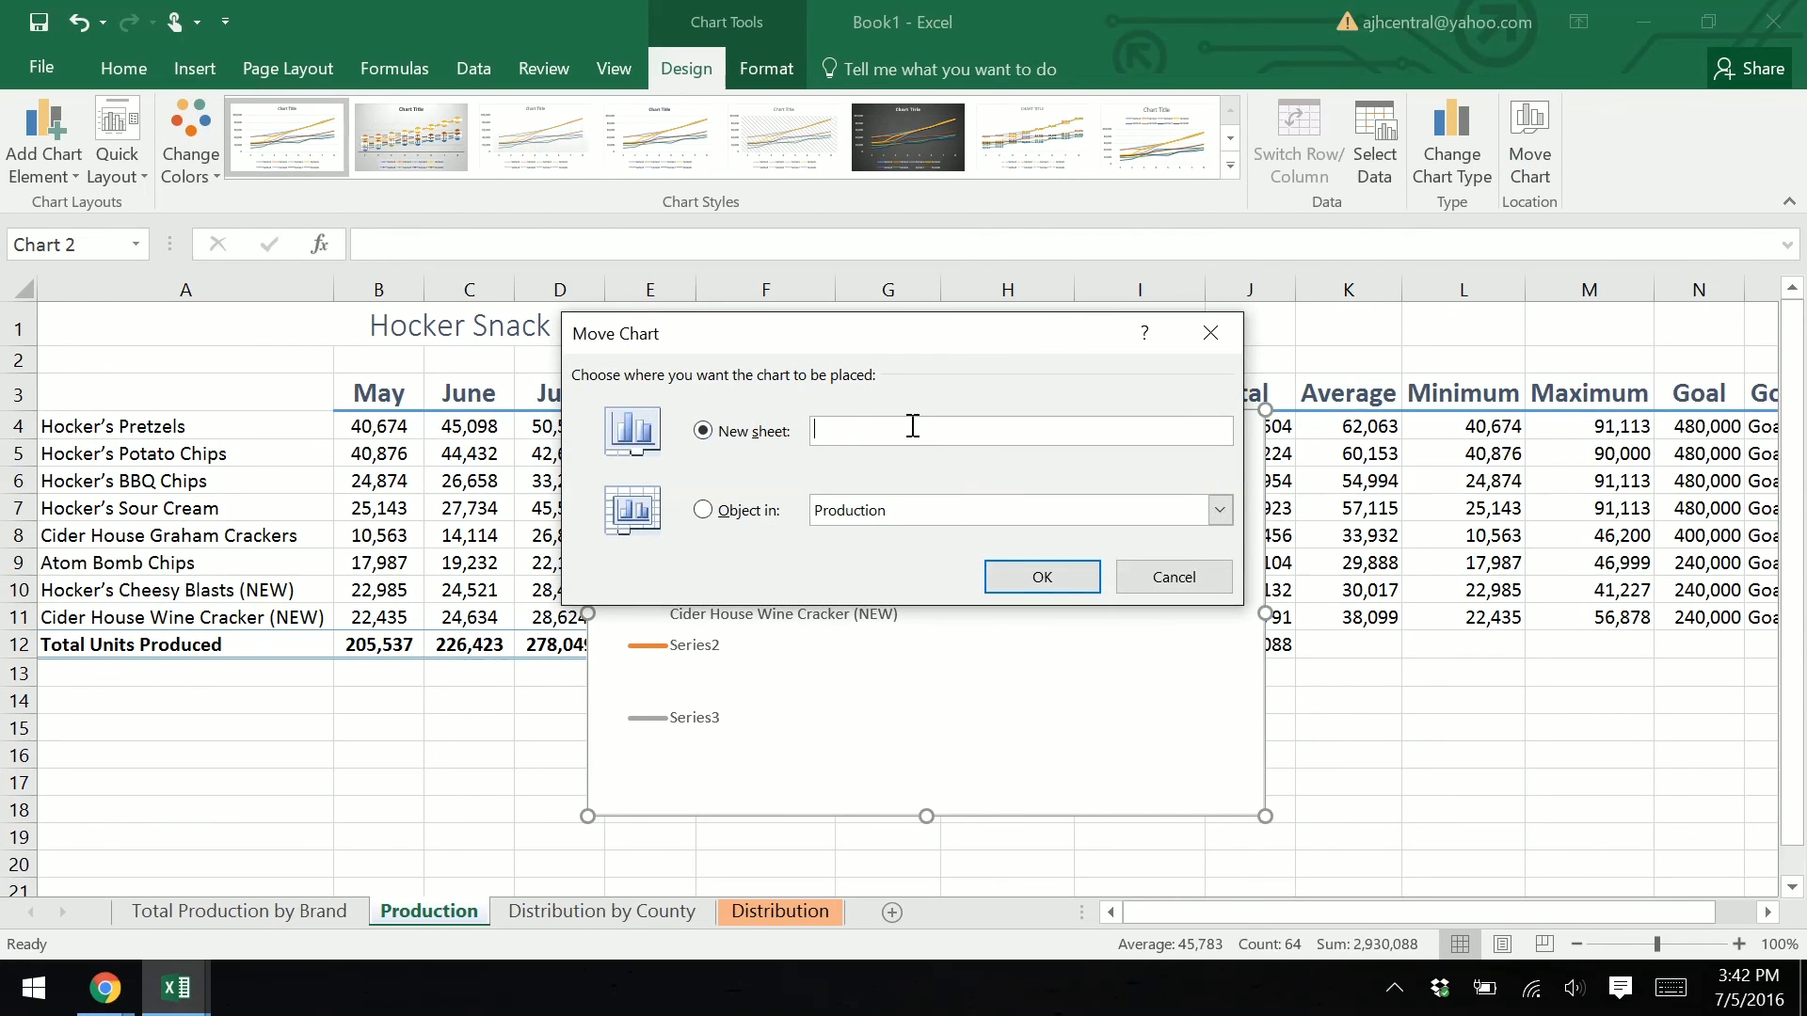
text(Production oe)
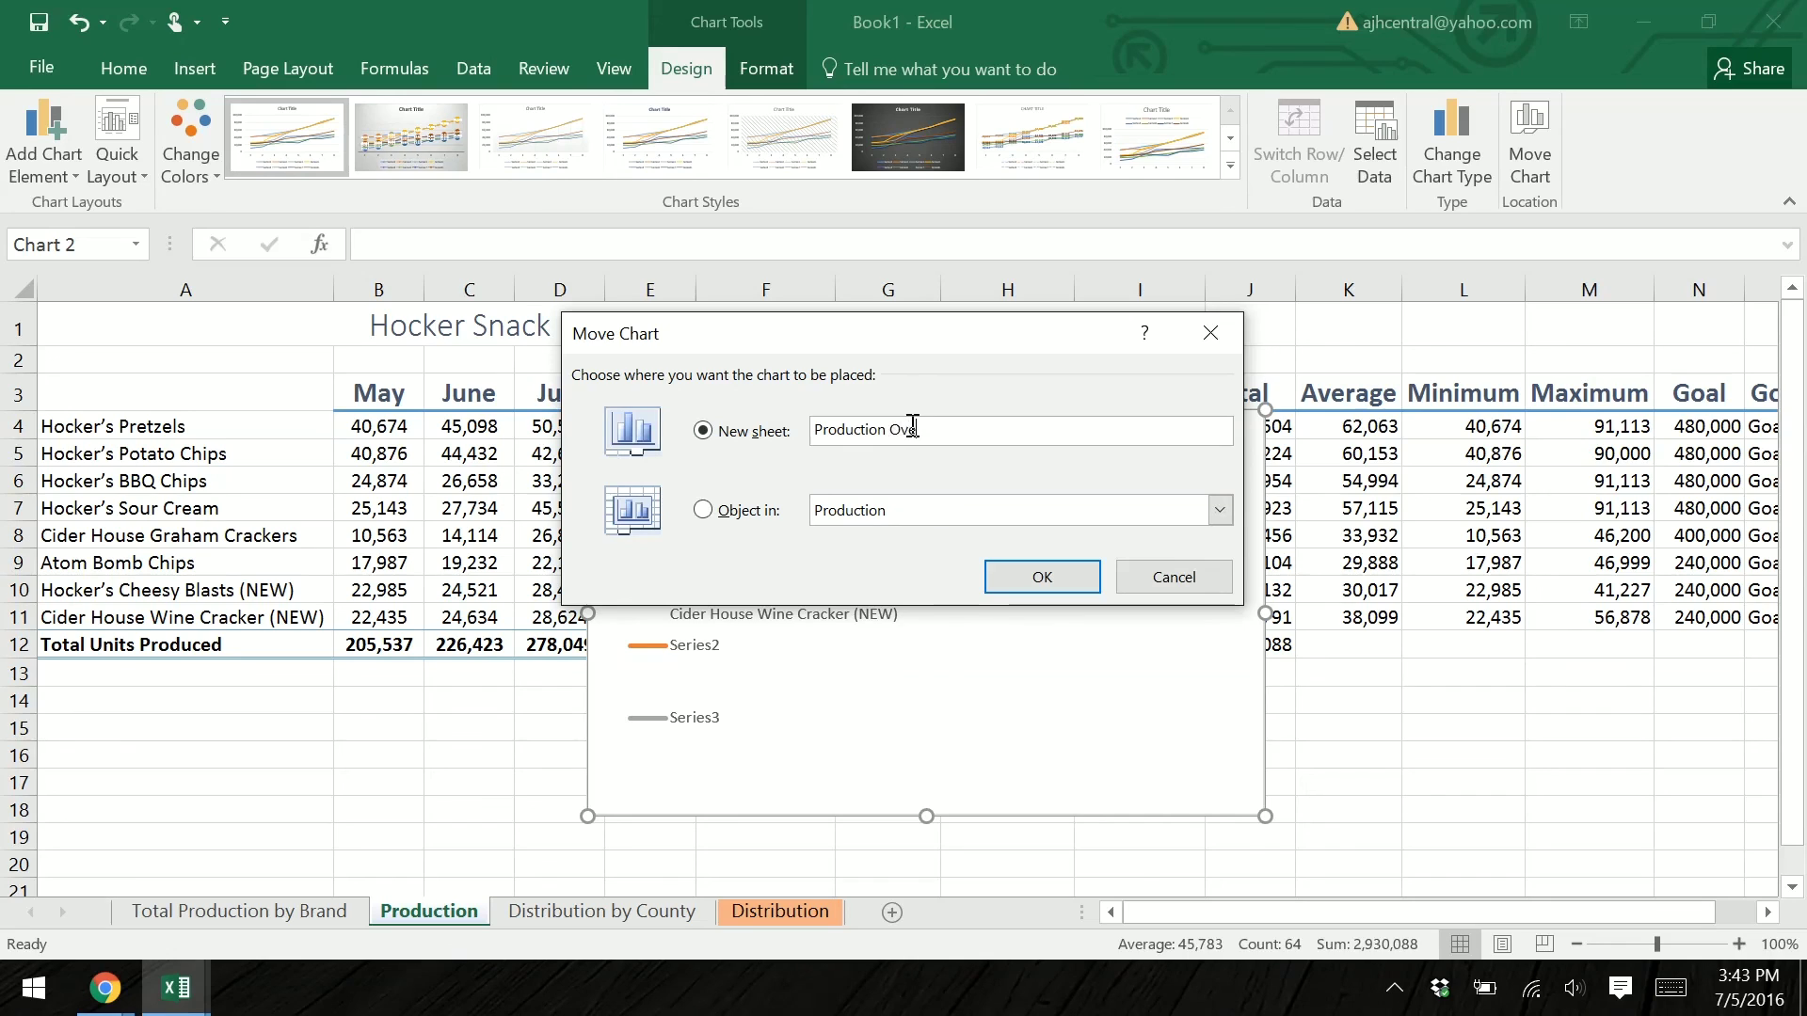
key(BackSpace)
key(BackSpace)
text(s)
click(1048, 580)
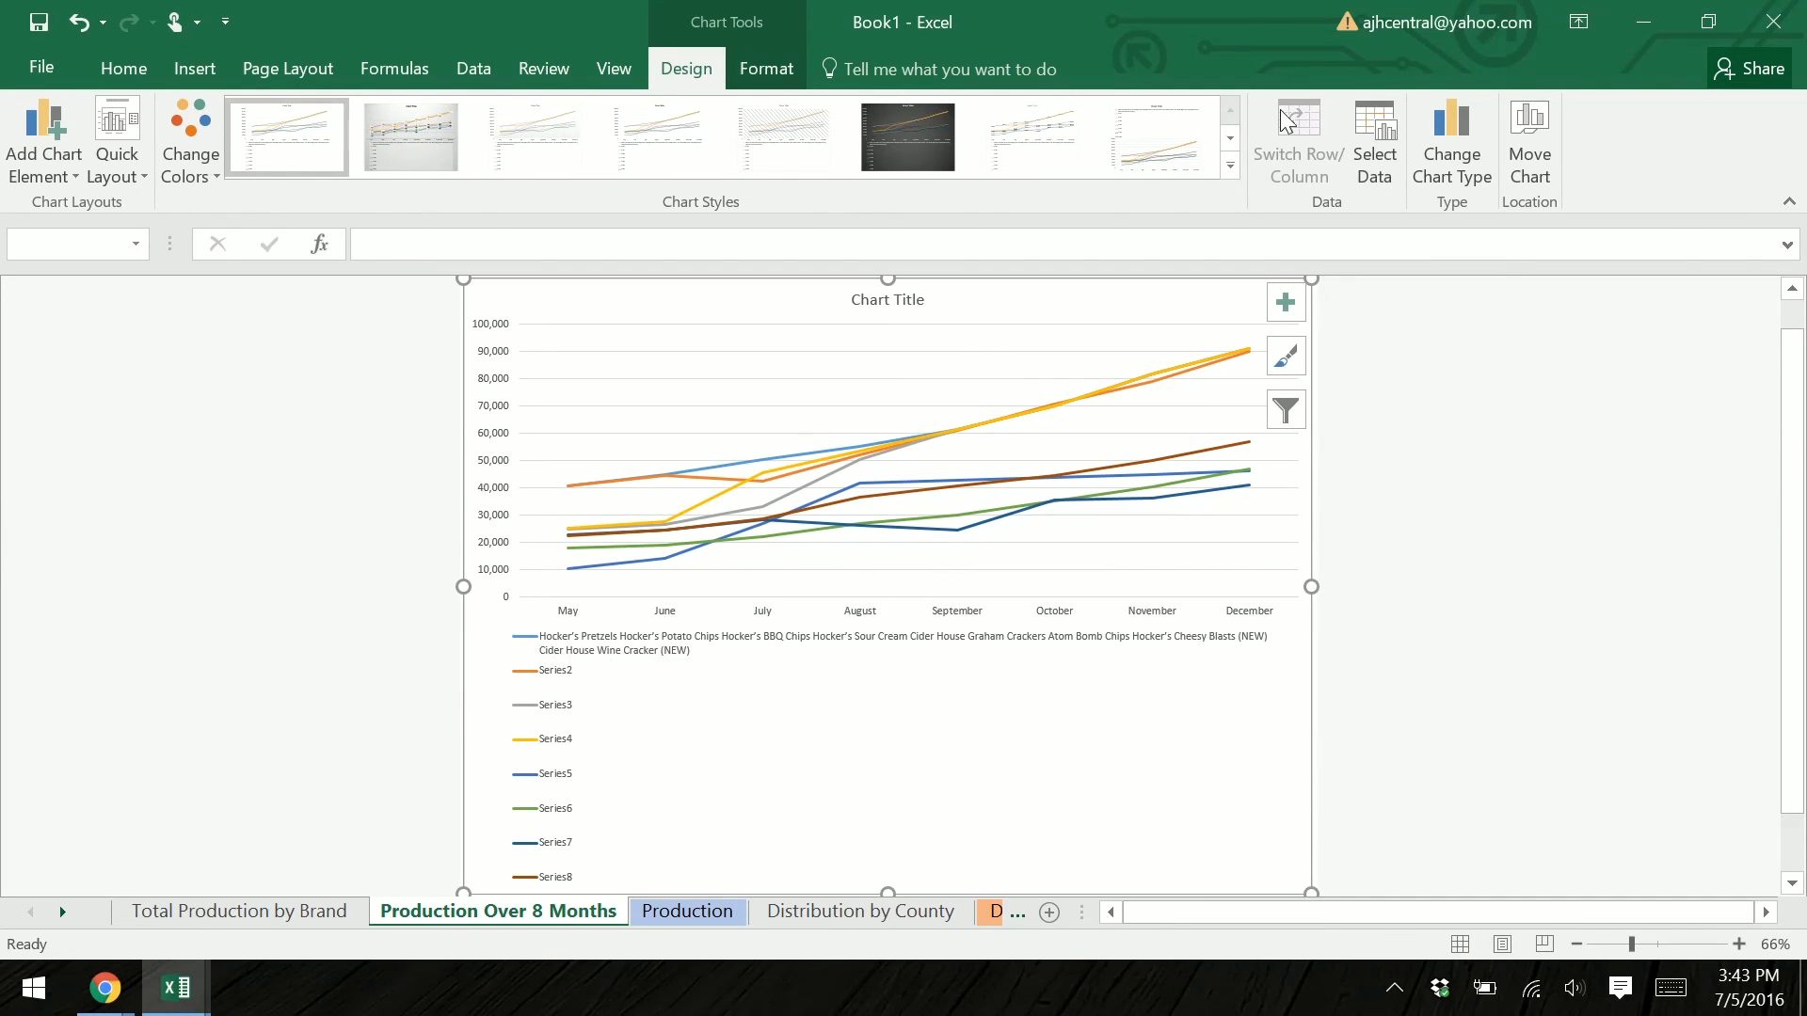
Step: Set the line chart's first series name to the Hocker's Pretzels cell A4 on the Production sheet
click(1374, 143)
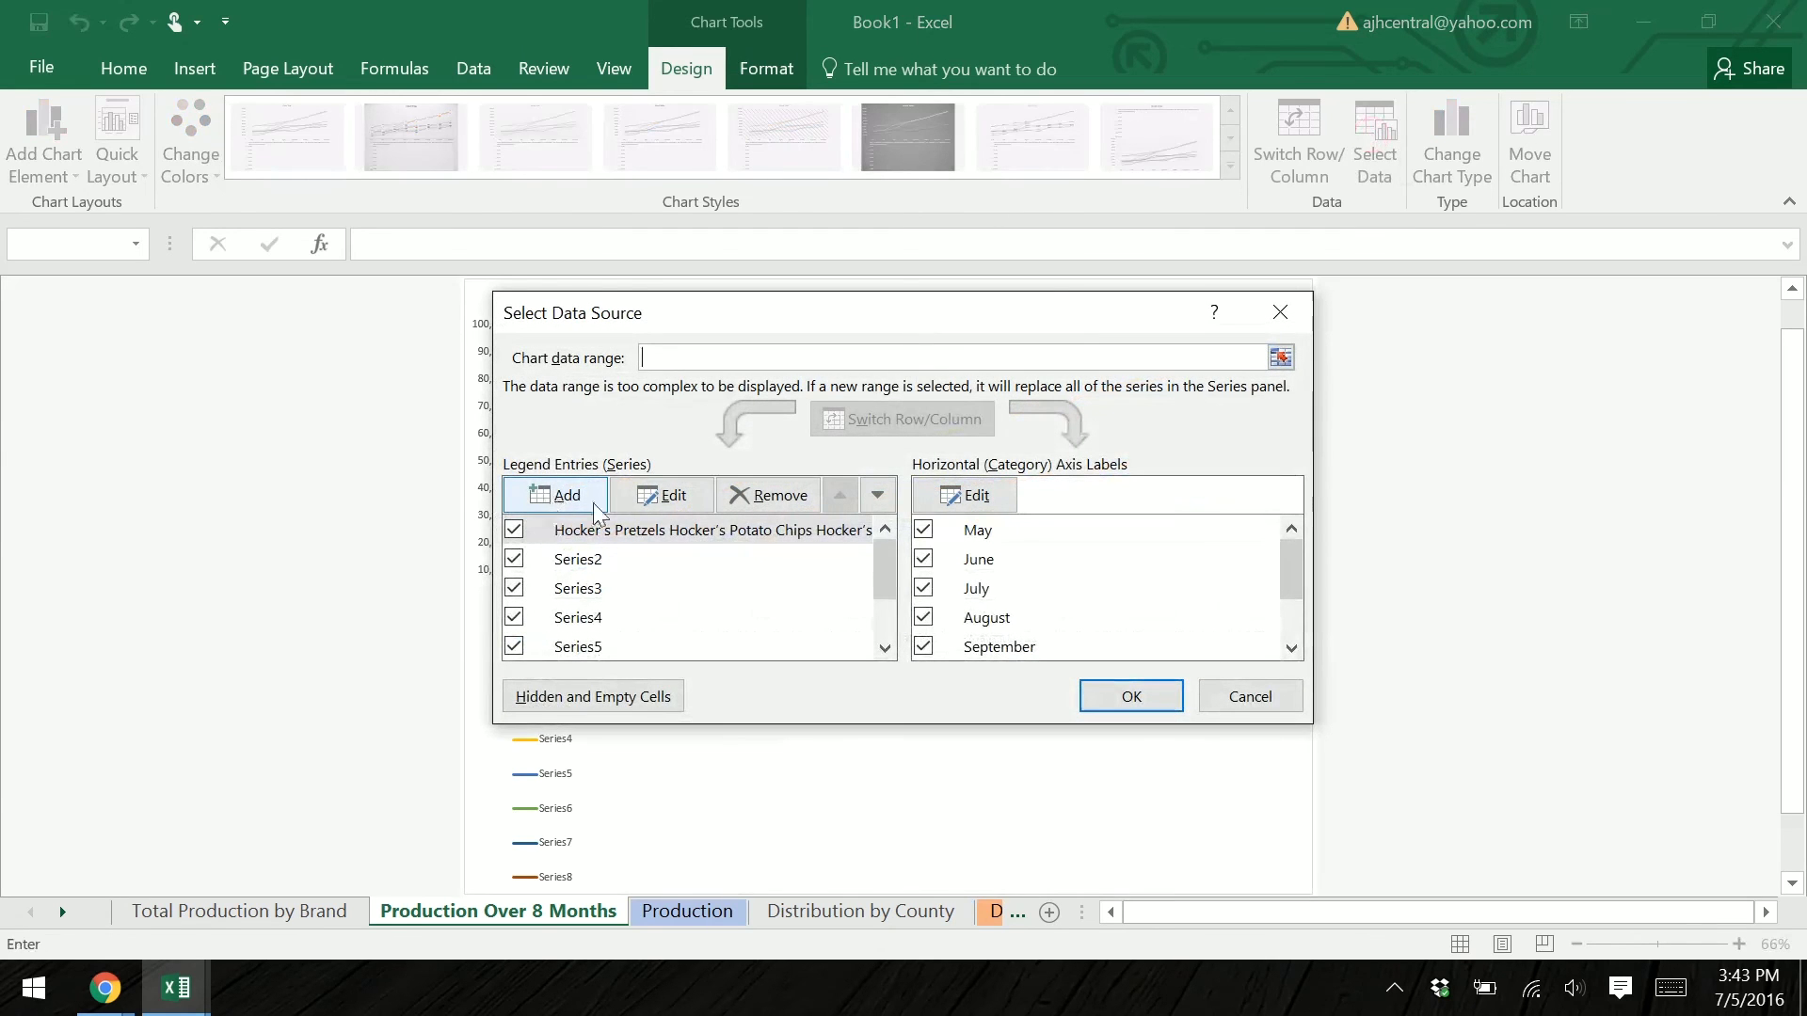
click(669, 499)
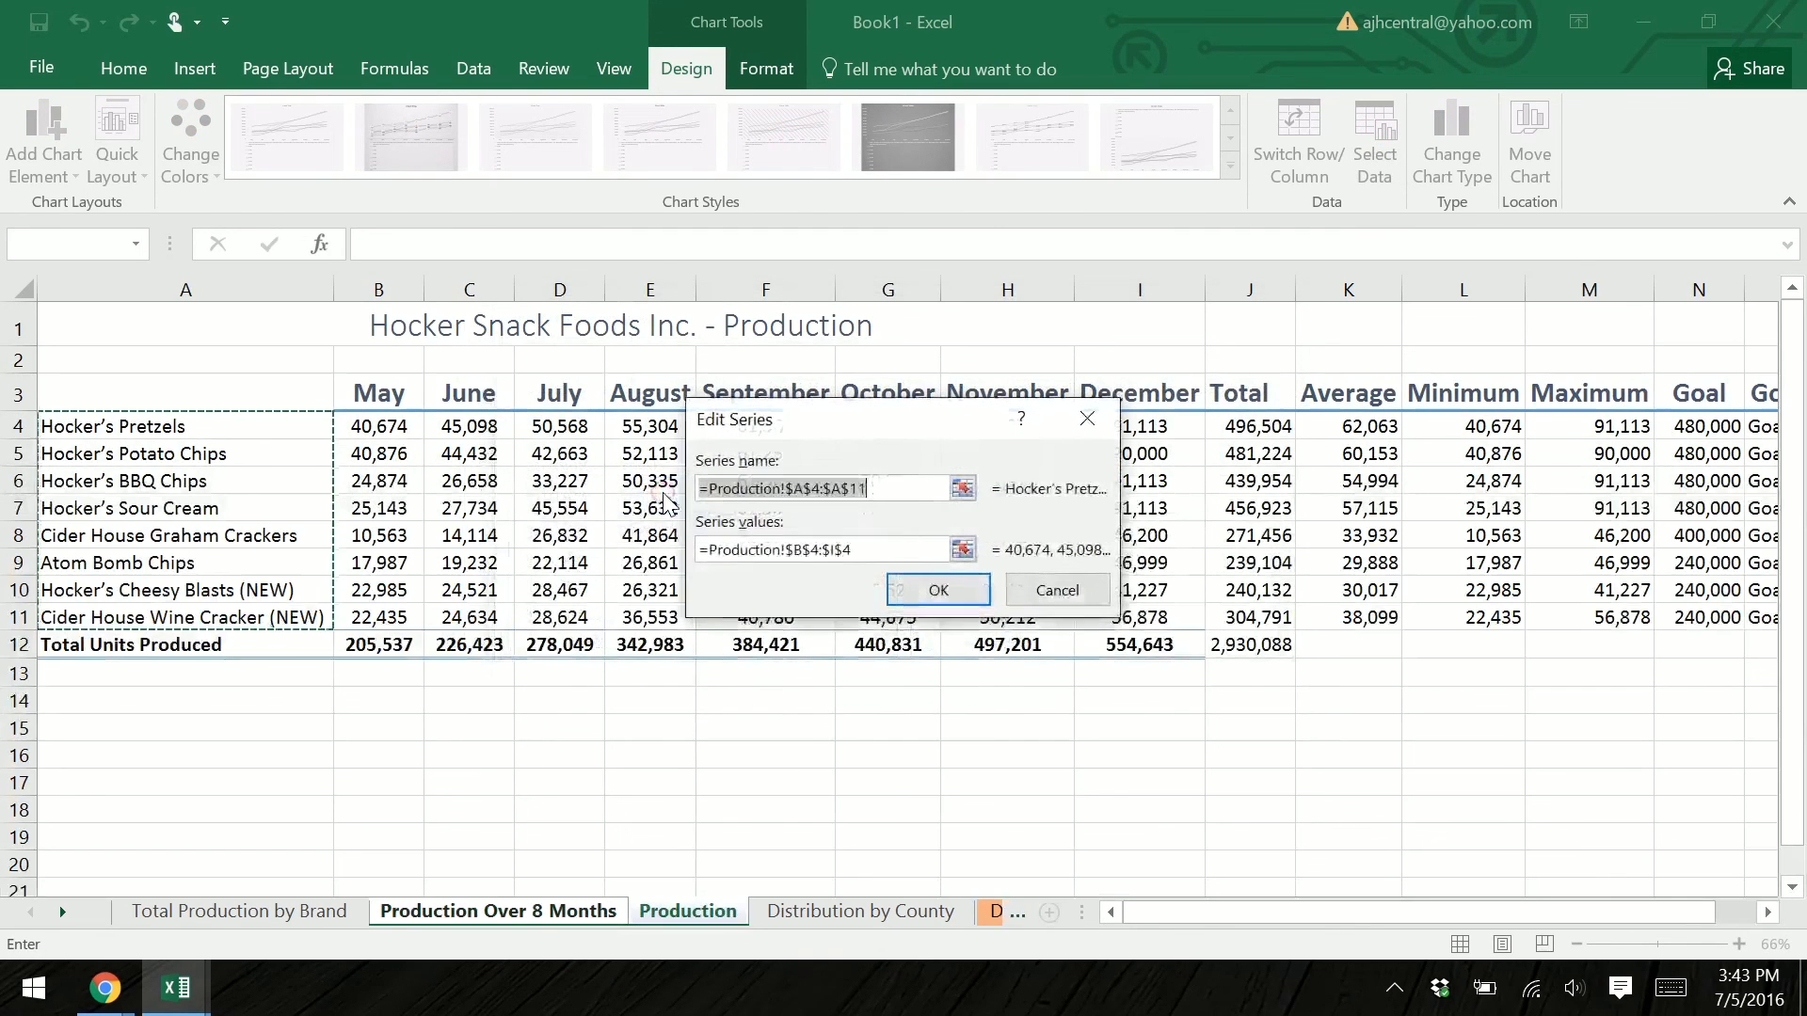
click(961, 488)
click(218, 425)
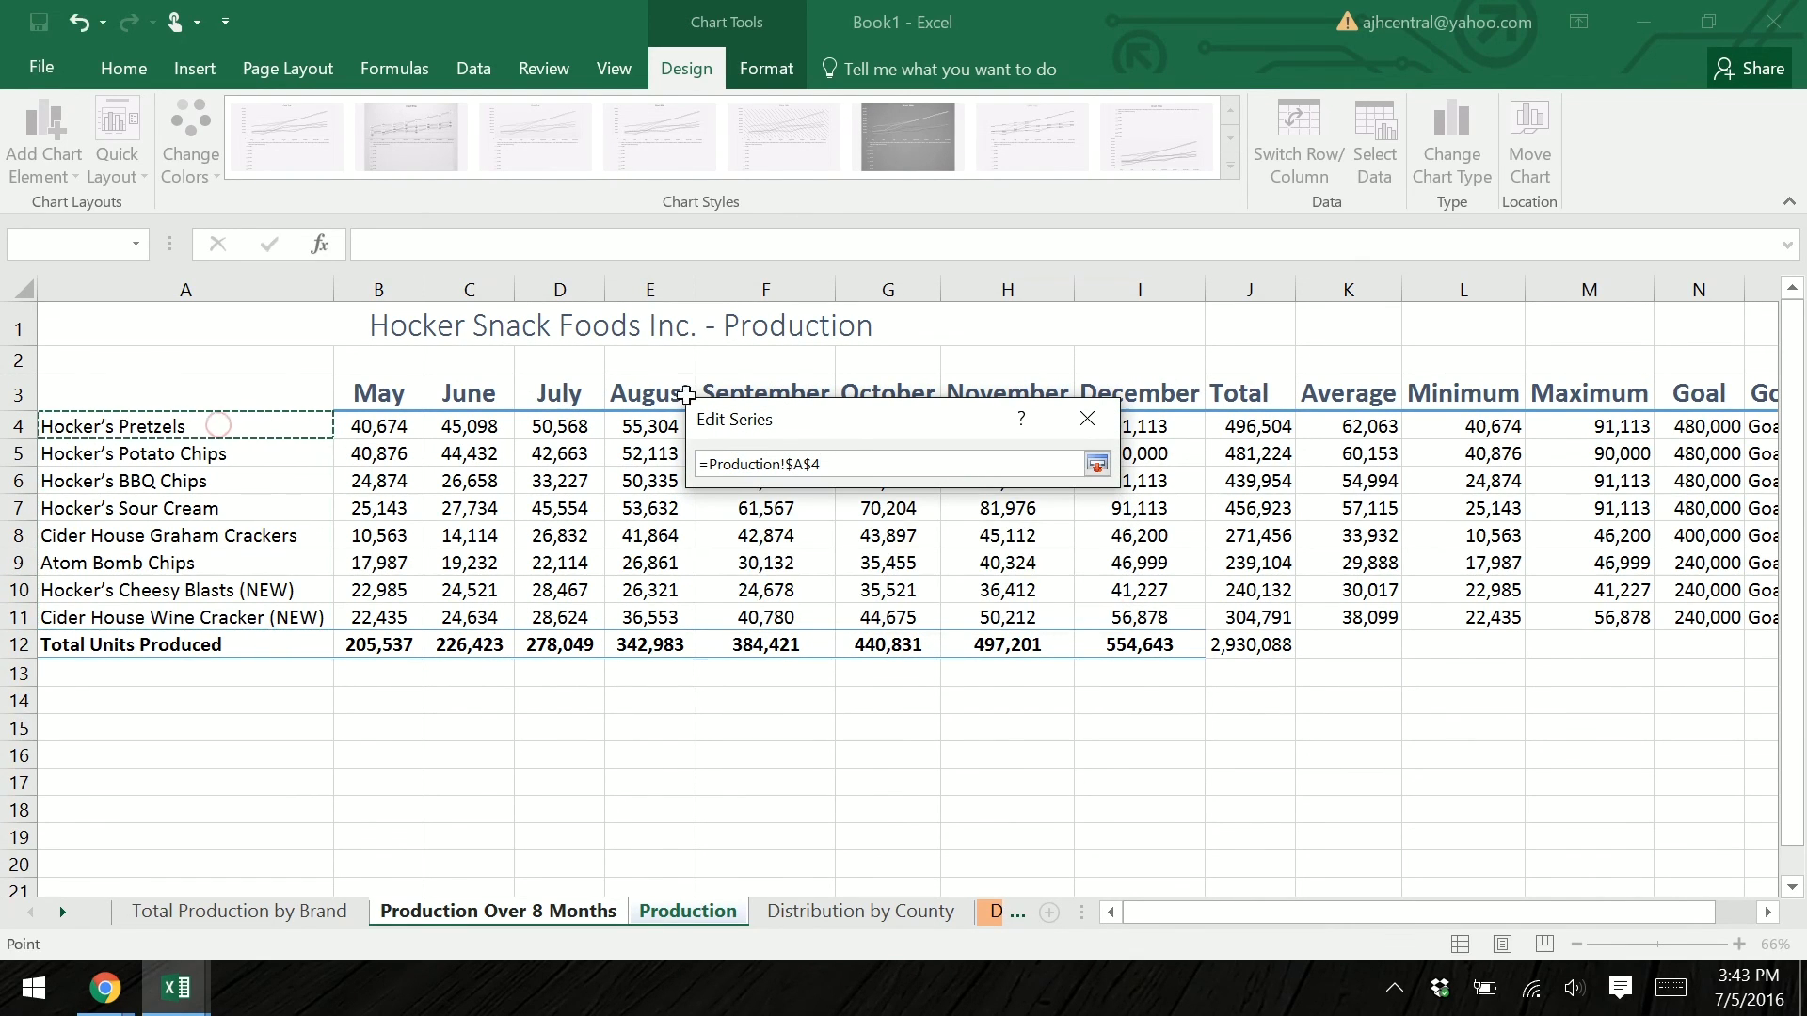
click(1097, 465)
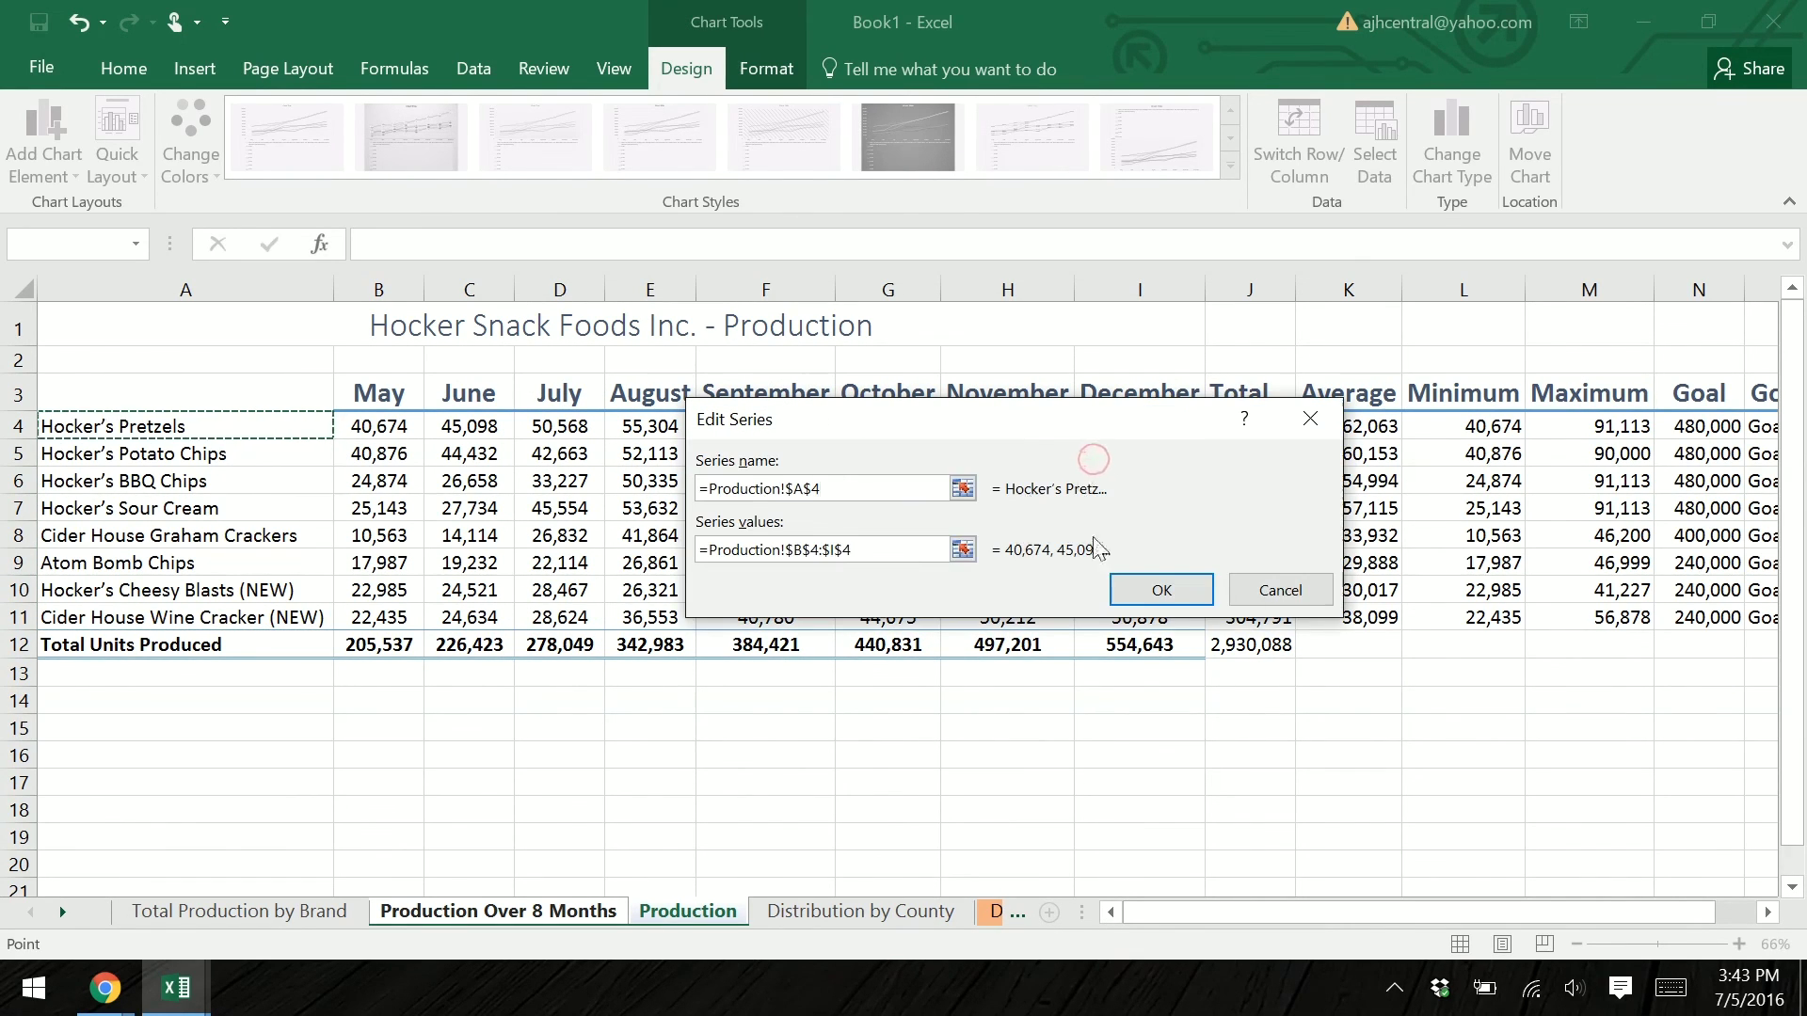
click(1191, 600)
Step: Name the line chart's second series from the Hocker's Potato Chips cell A5 on the Production sheet
click(686, 559)
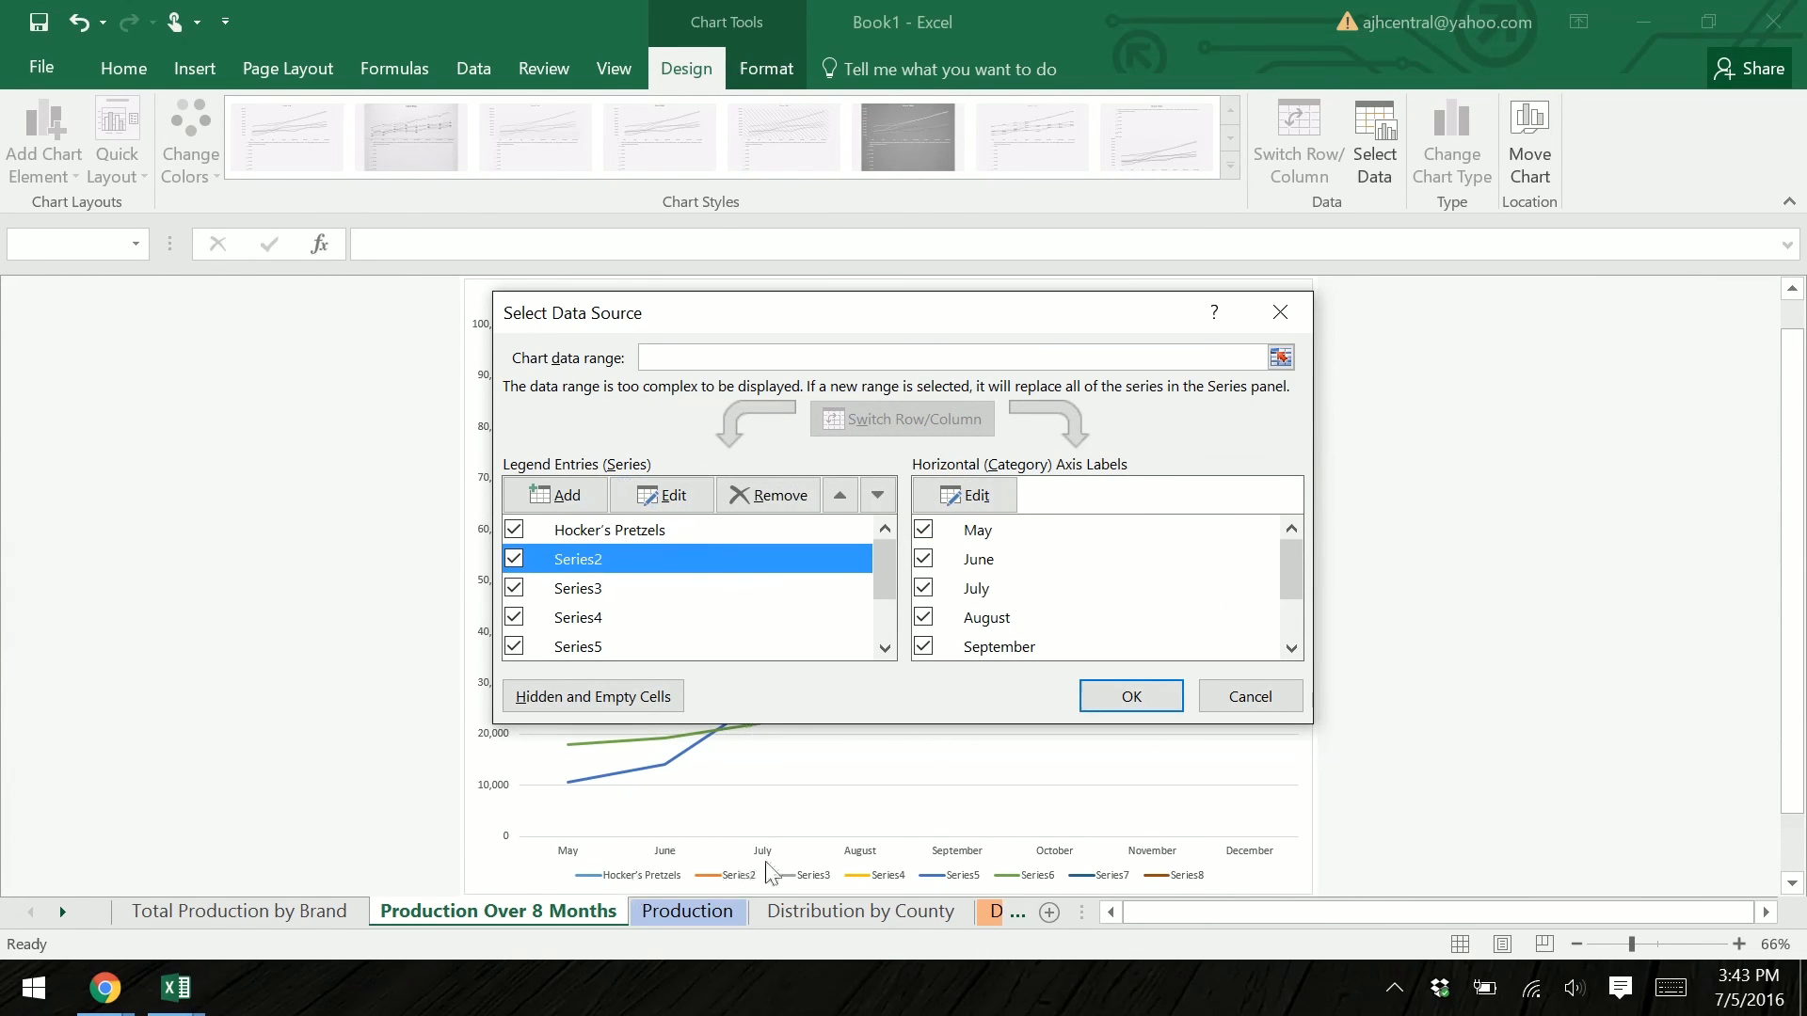
click(659, 503)
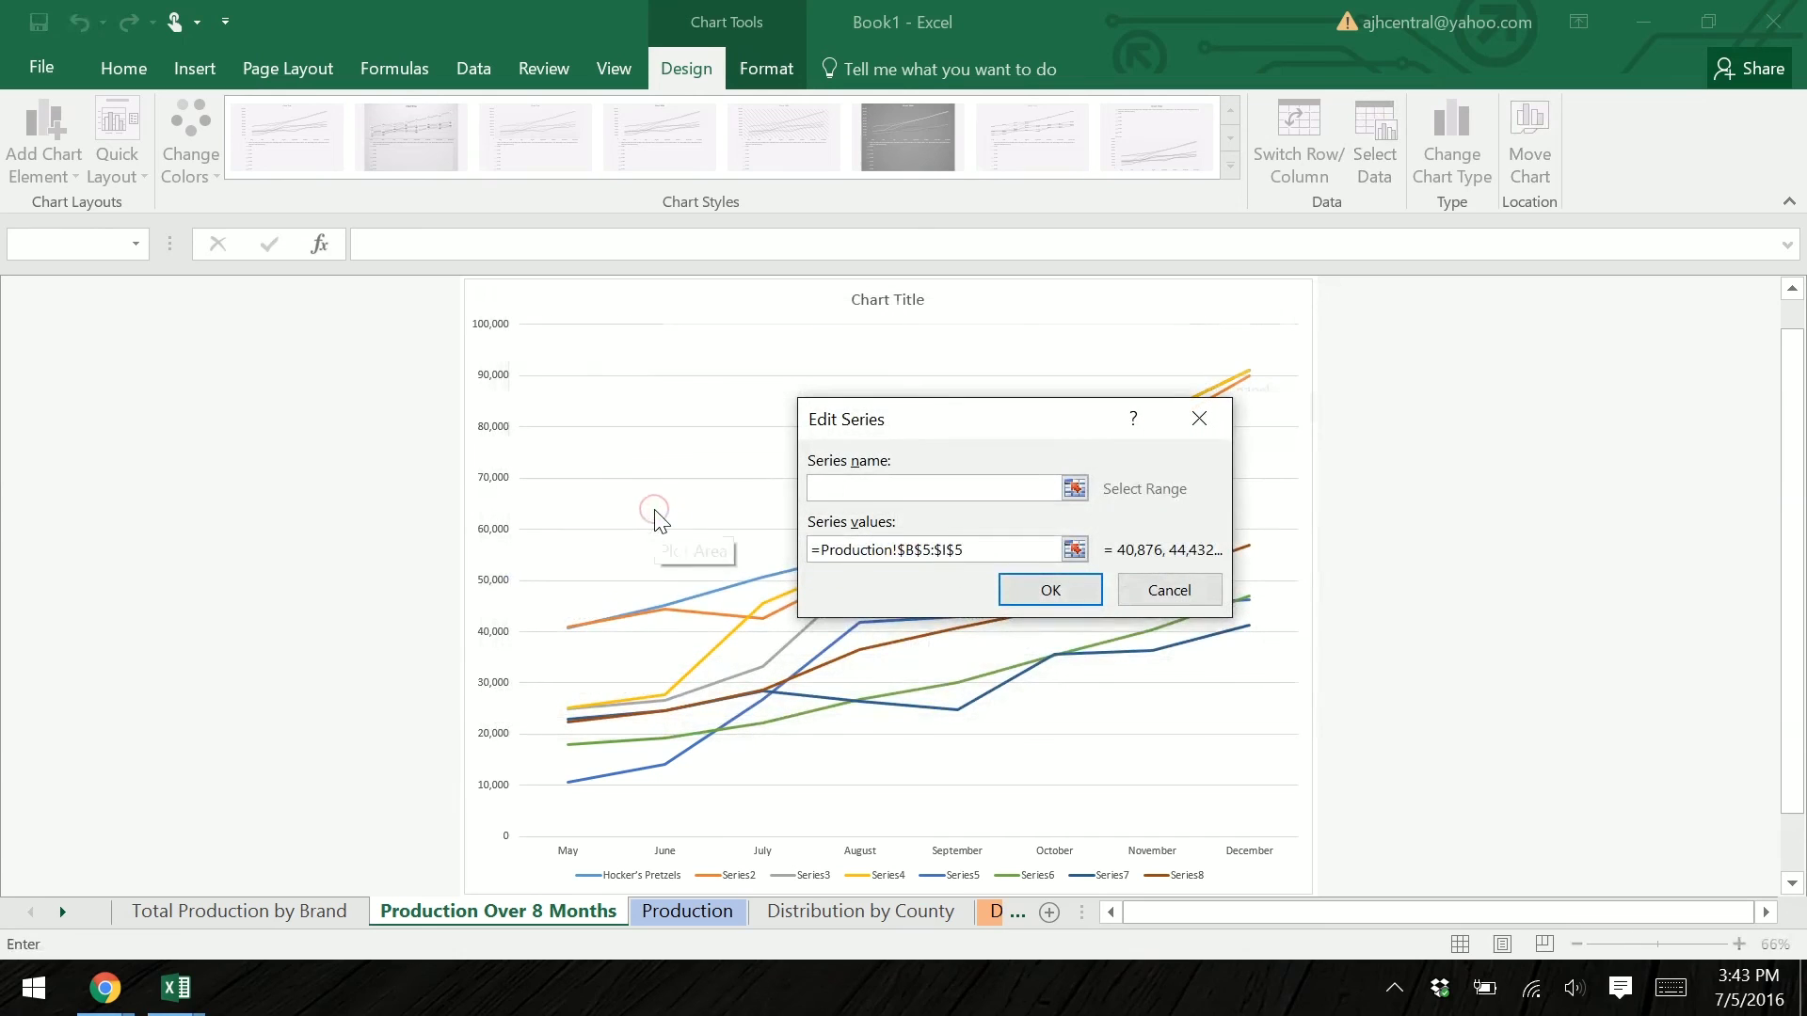
click(1074, 489)
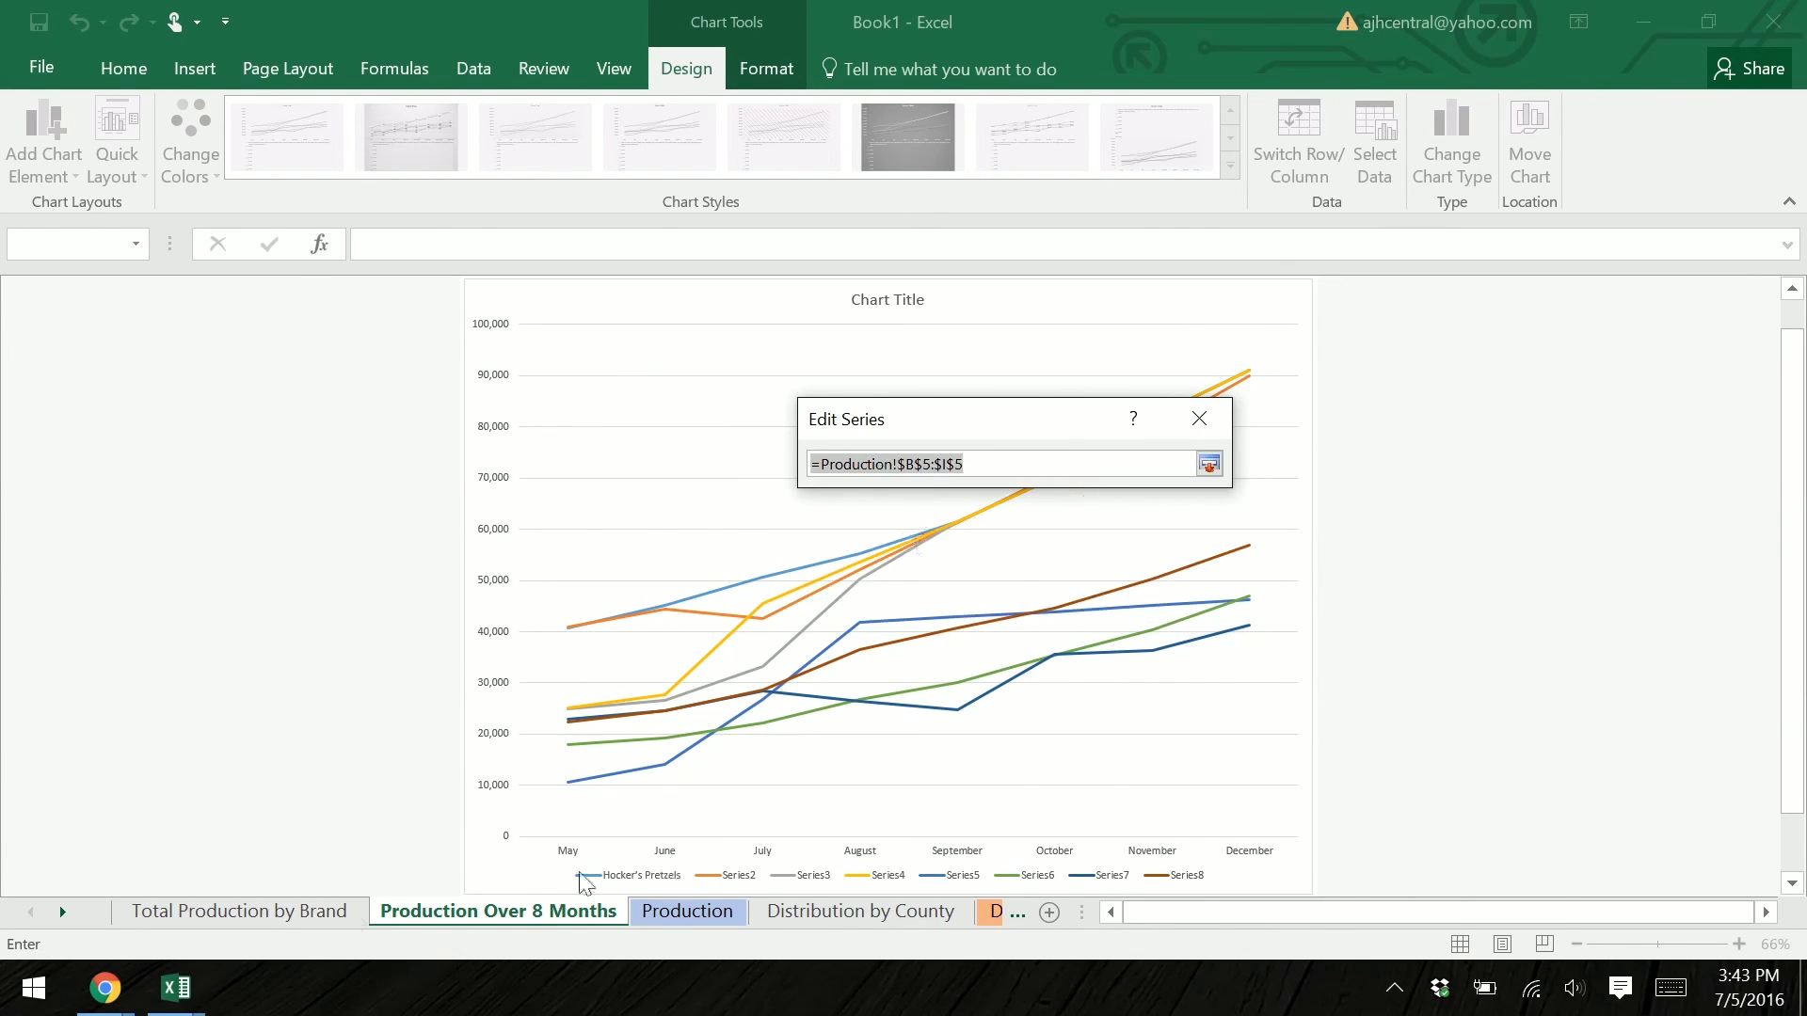
click(687, 911)
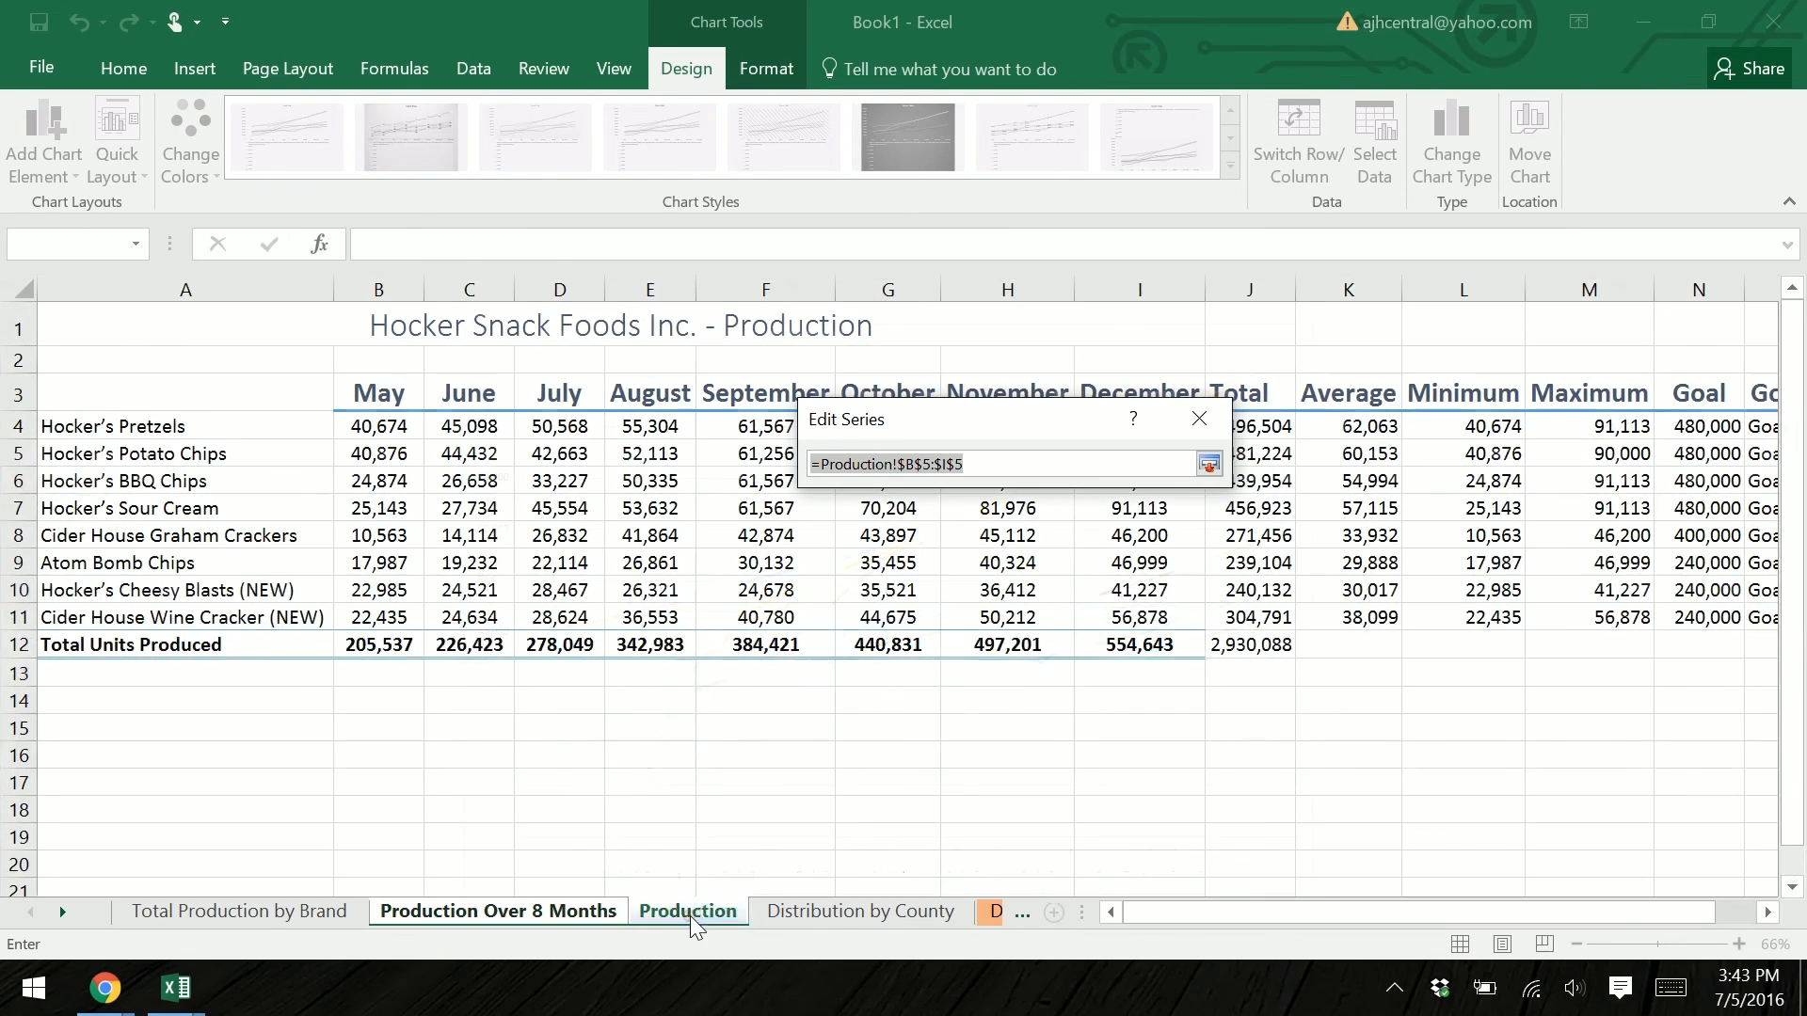
click(292, 457)
click(1208, 464)
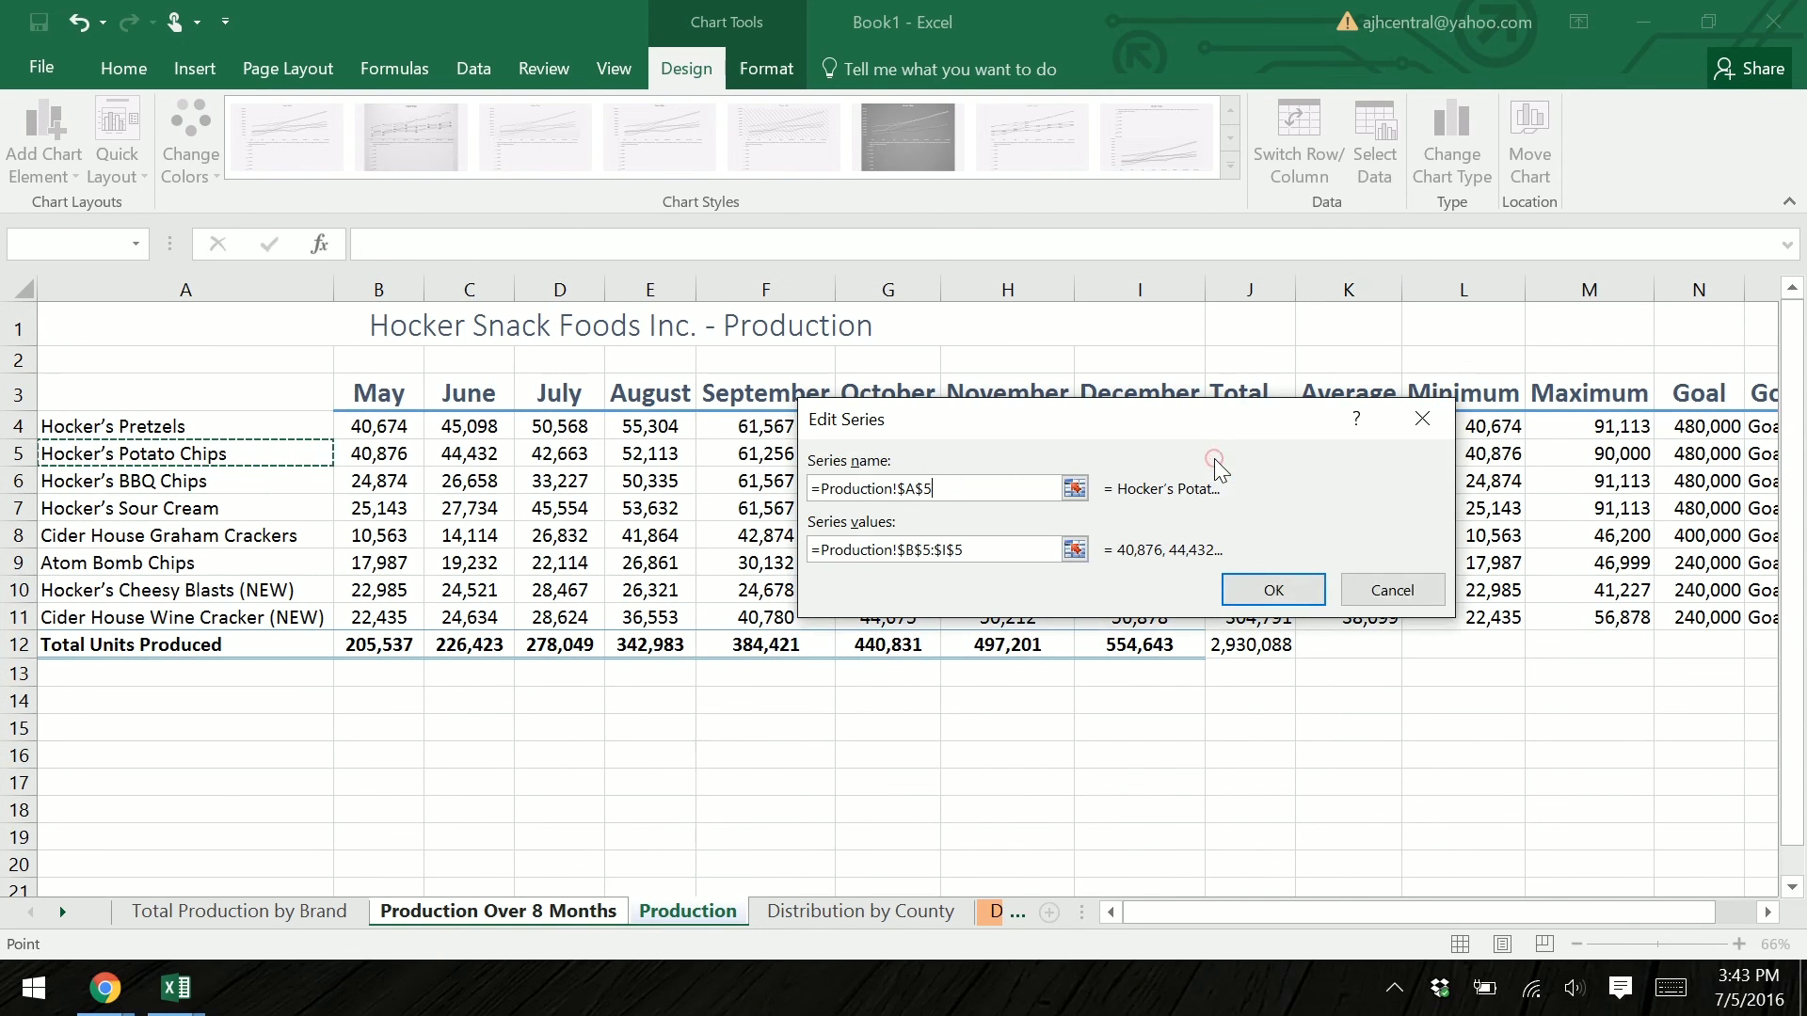
click(1273, 590)
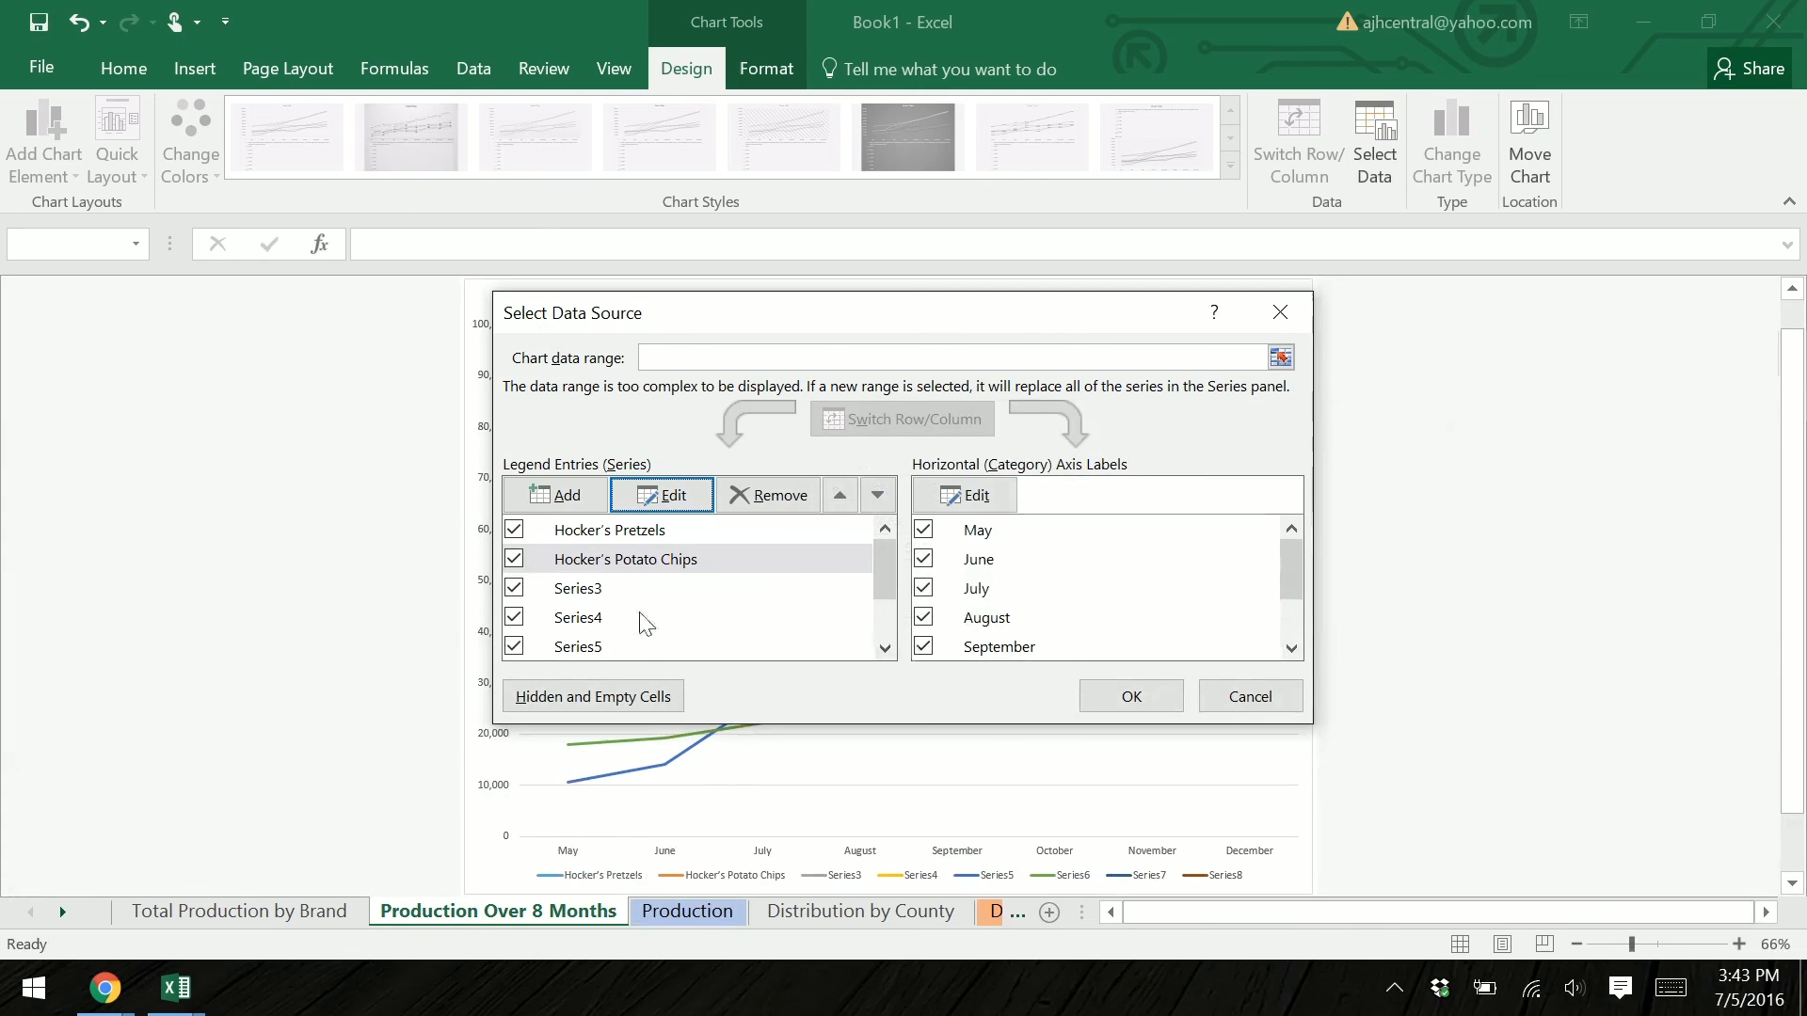
Step: Name the line chart's third series from the Hocker's BBQ Chips cell A6 on the Production sheet
click(611, 591)
click(676, 499)
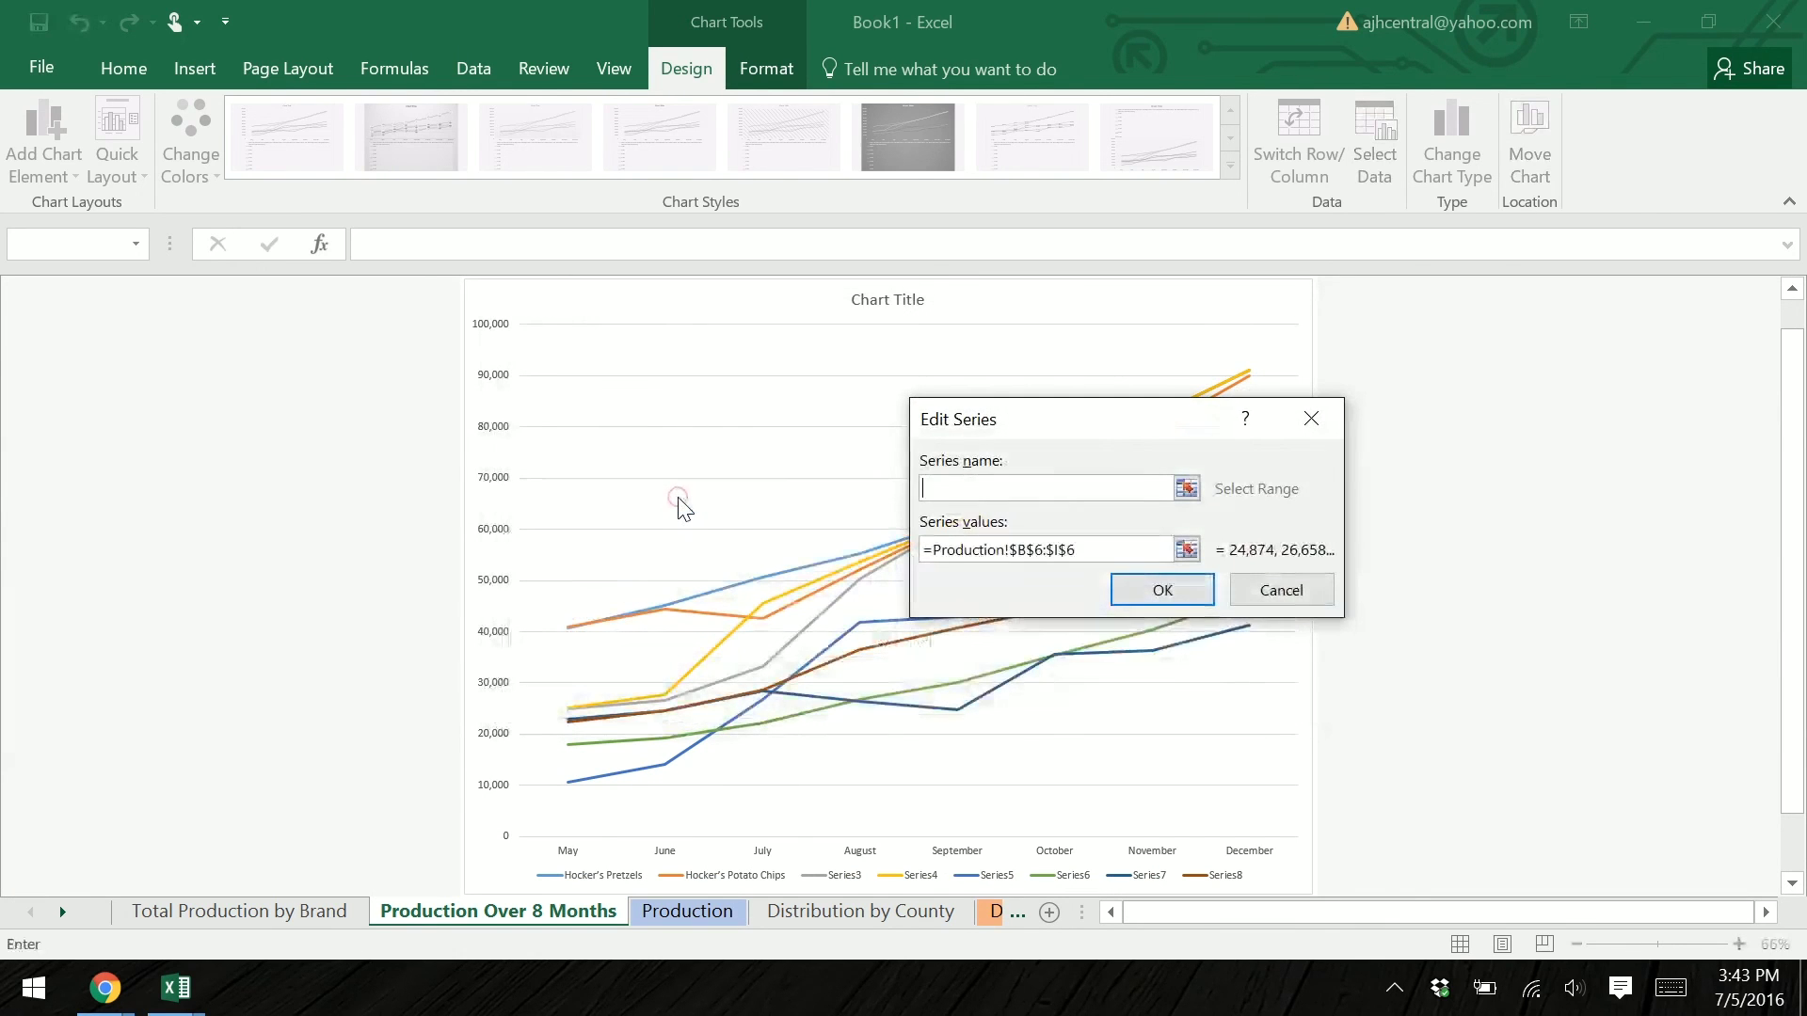
click(1187, 488)
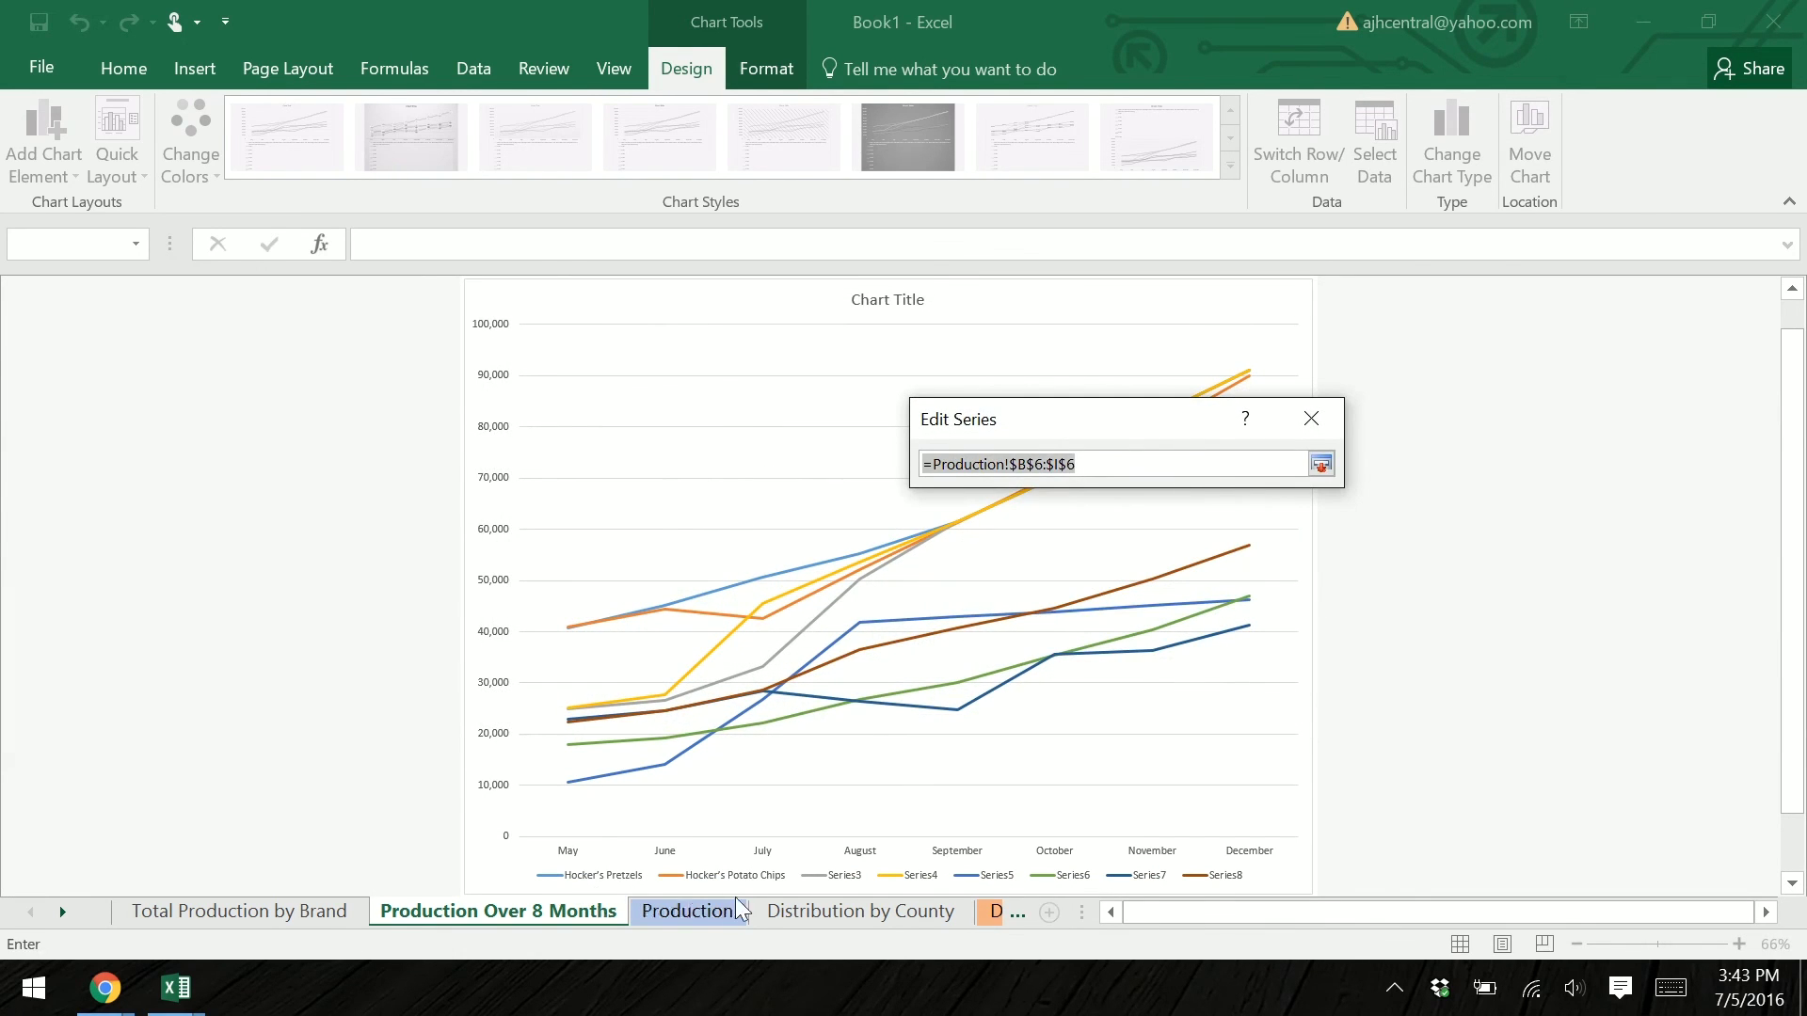
click(741, 910)
click(241, 480)
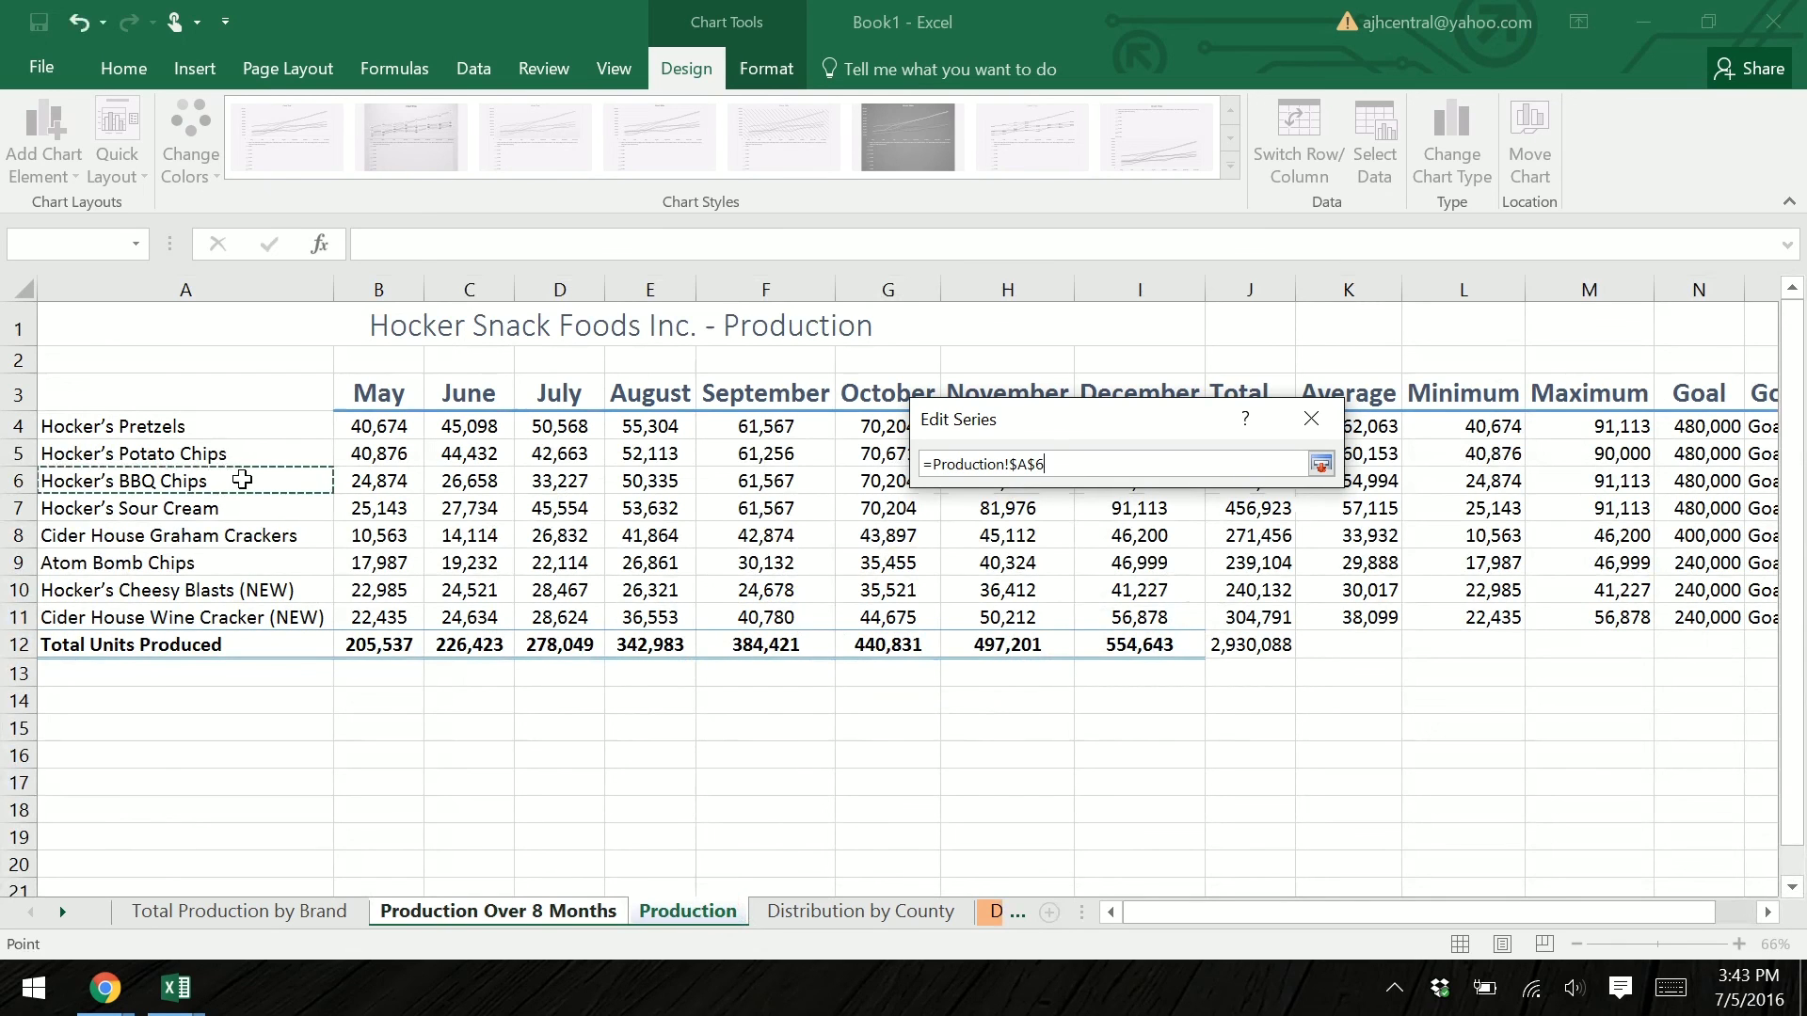
click(1320, 464)
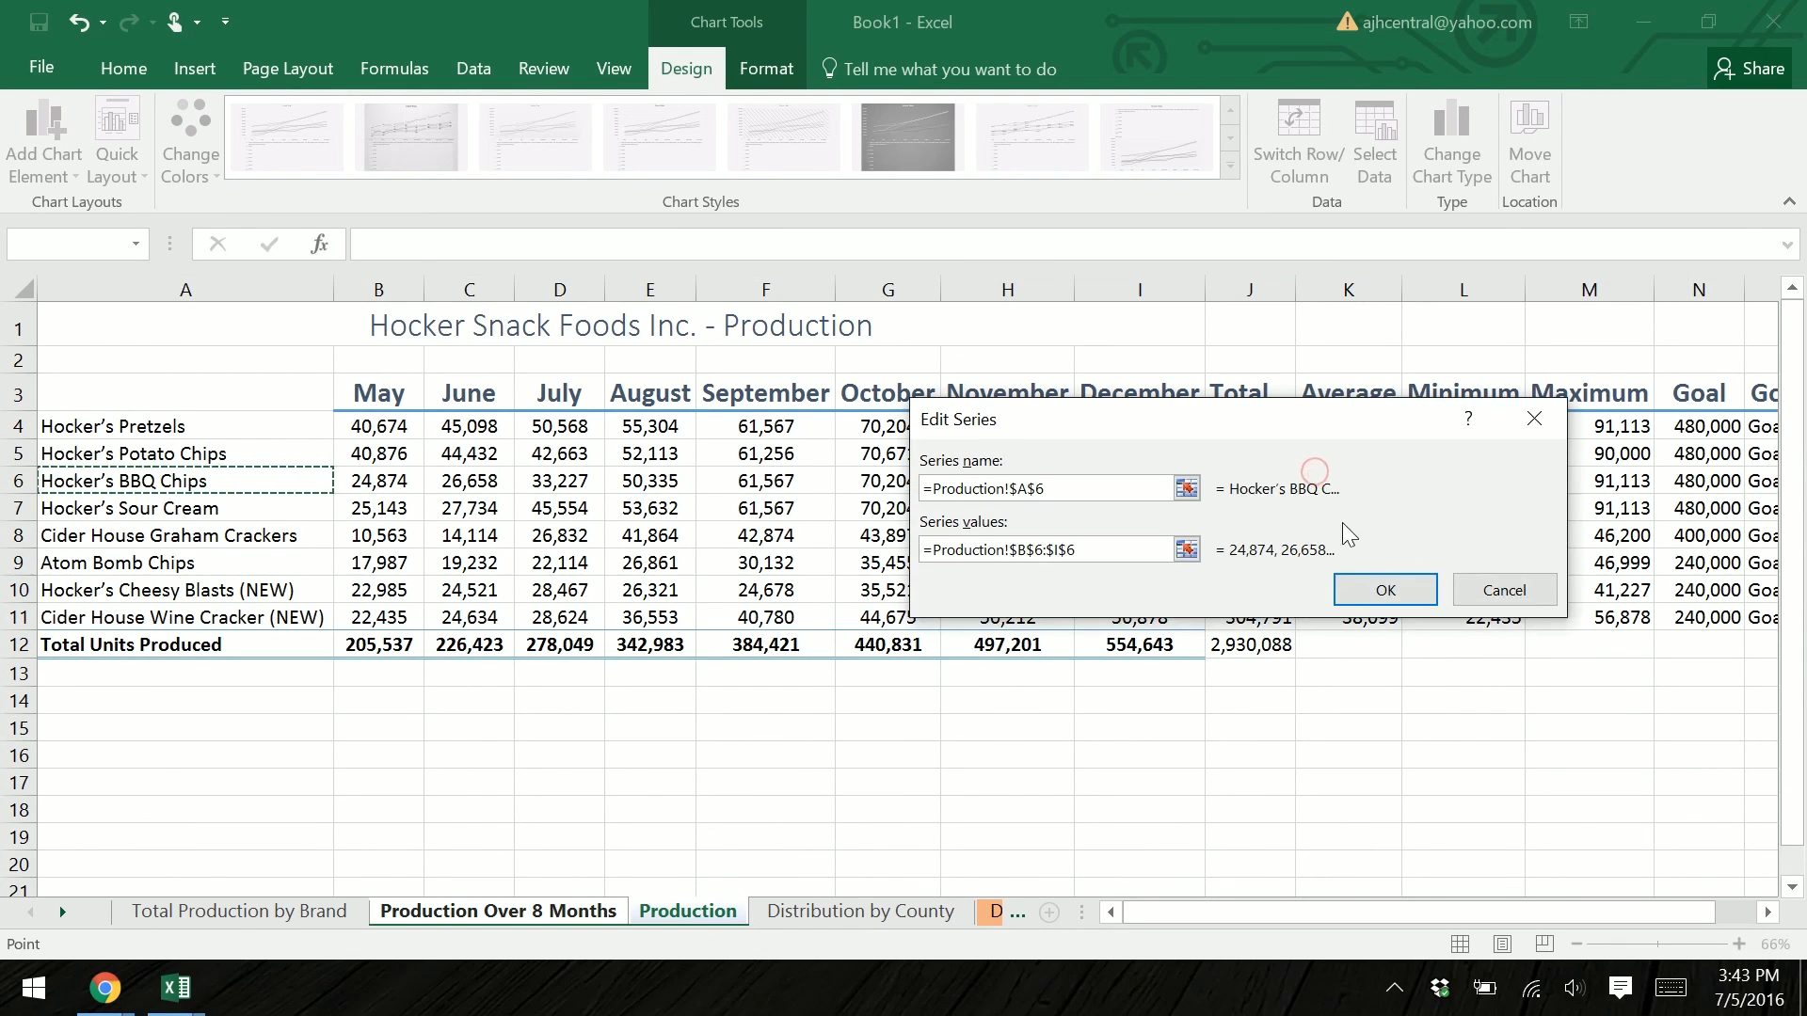
click(1385, 589)
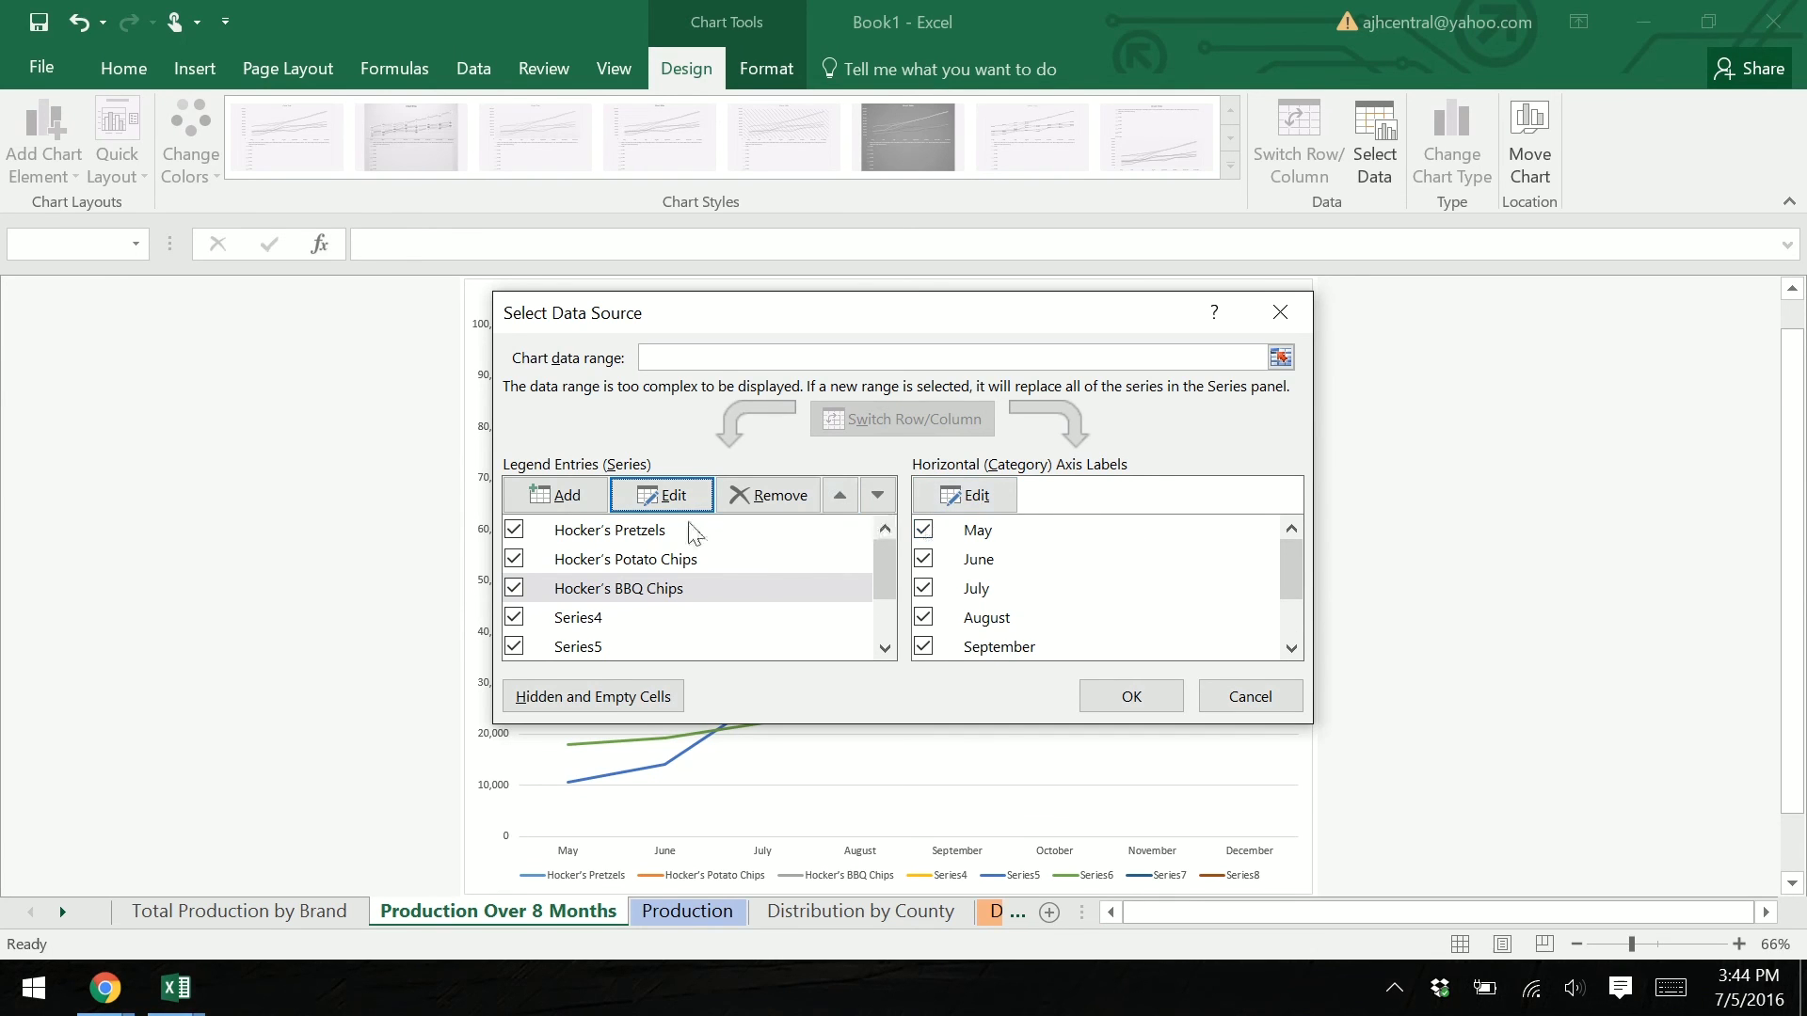
Step: Name the remaining line chart series, from the fourth onward, from their product cells on the Production sheet and apply the data source changes
click(670, 496)
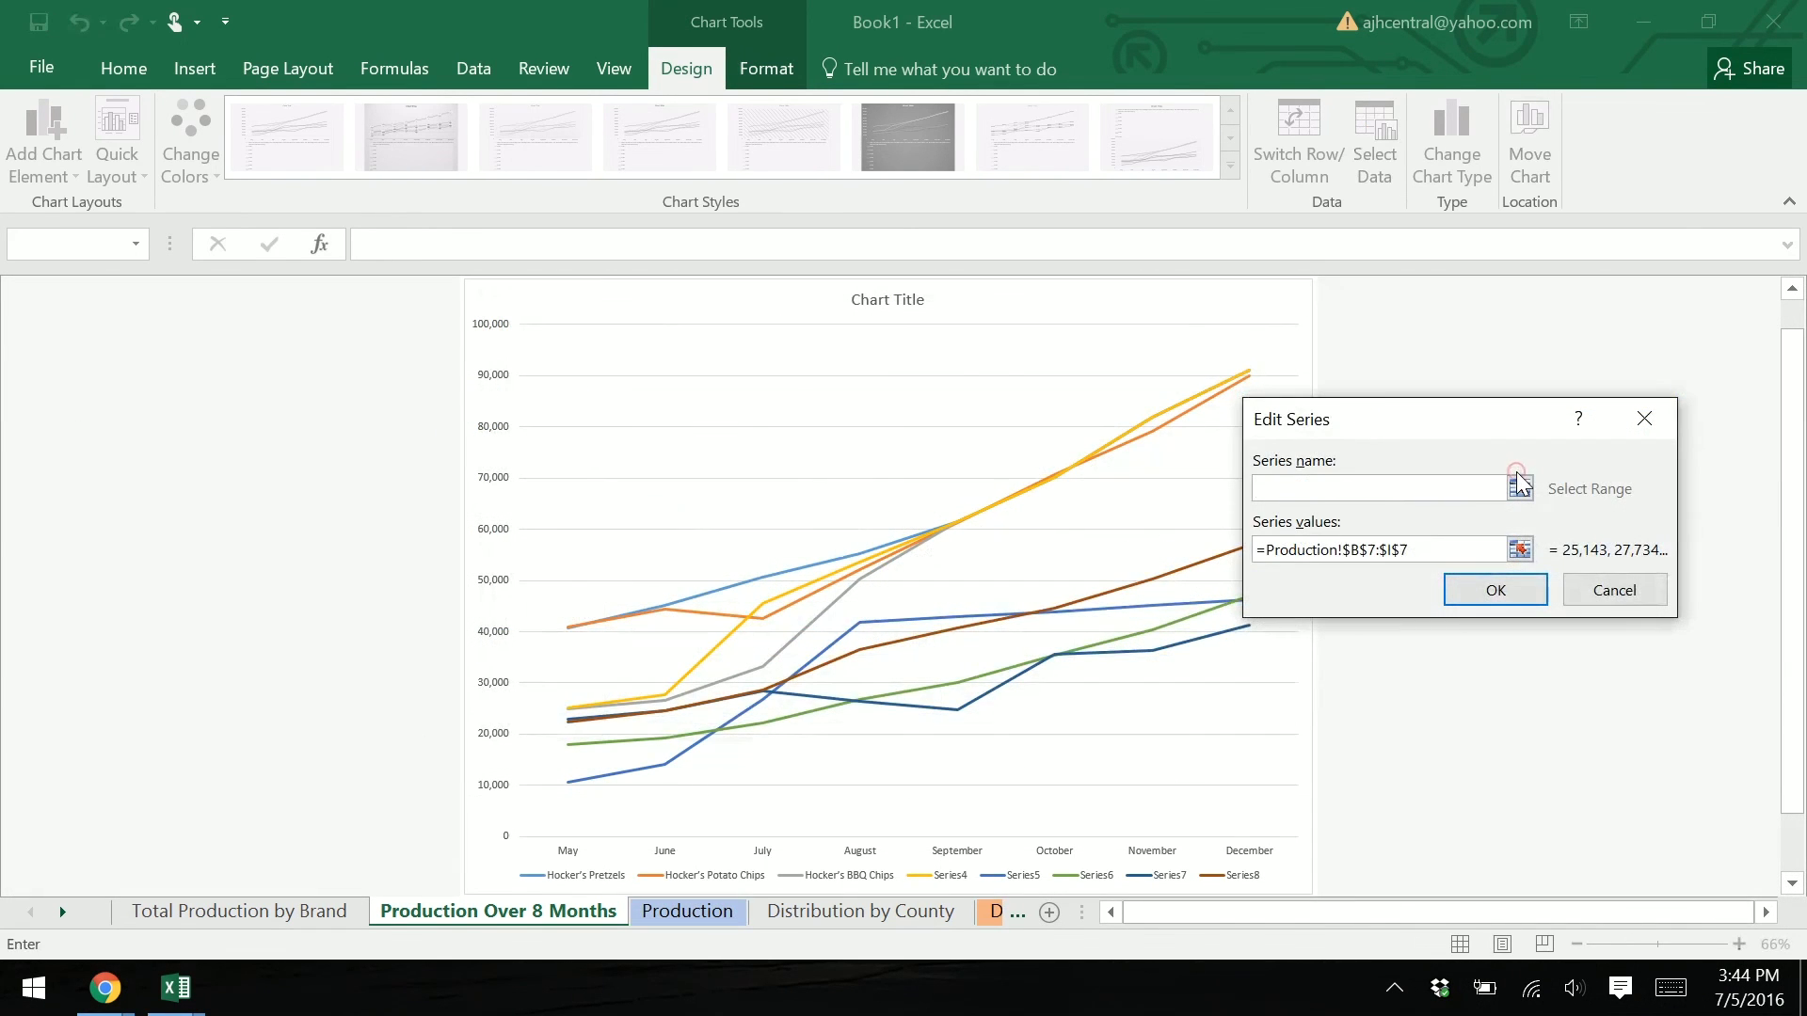
click(1518, 489)
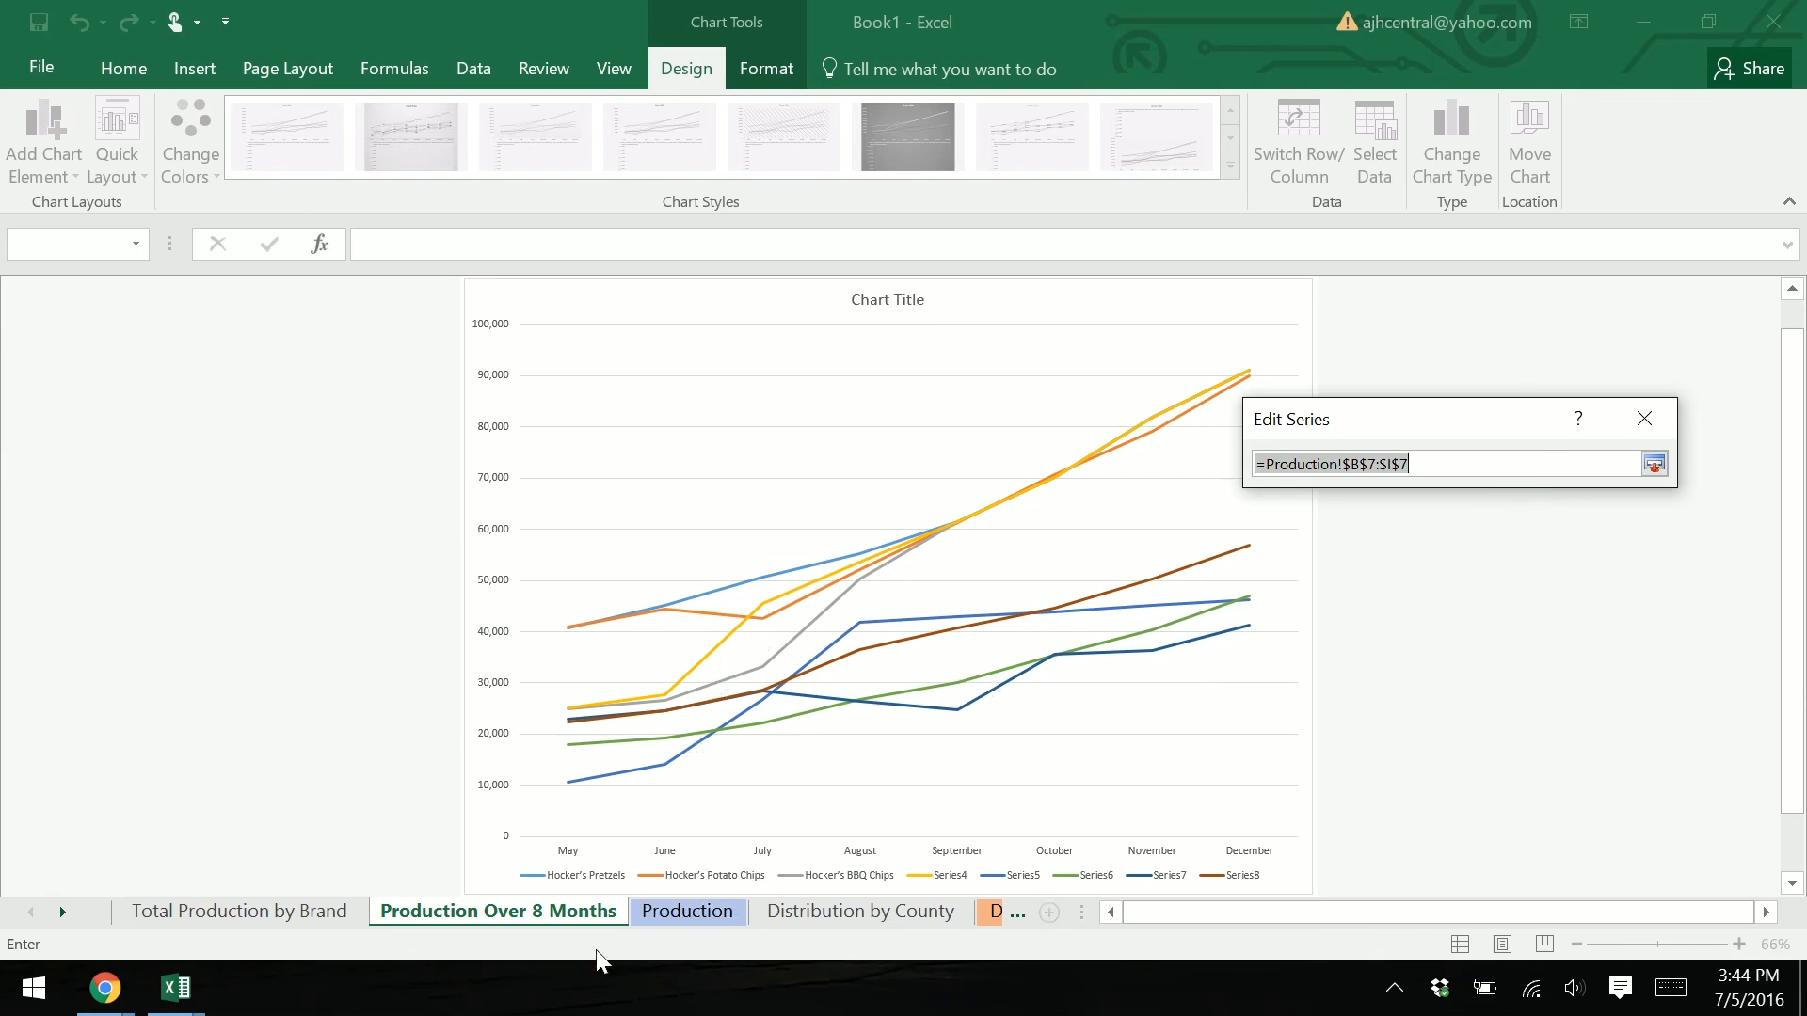
click(714, 911)
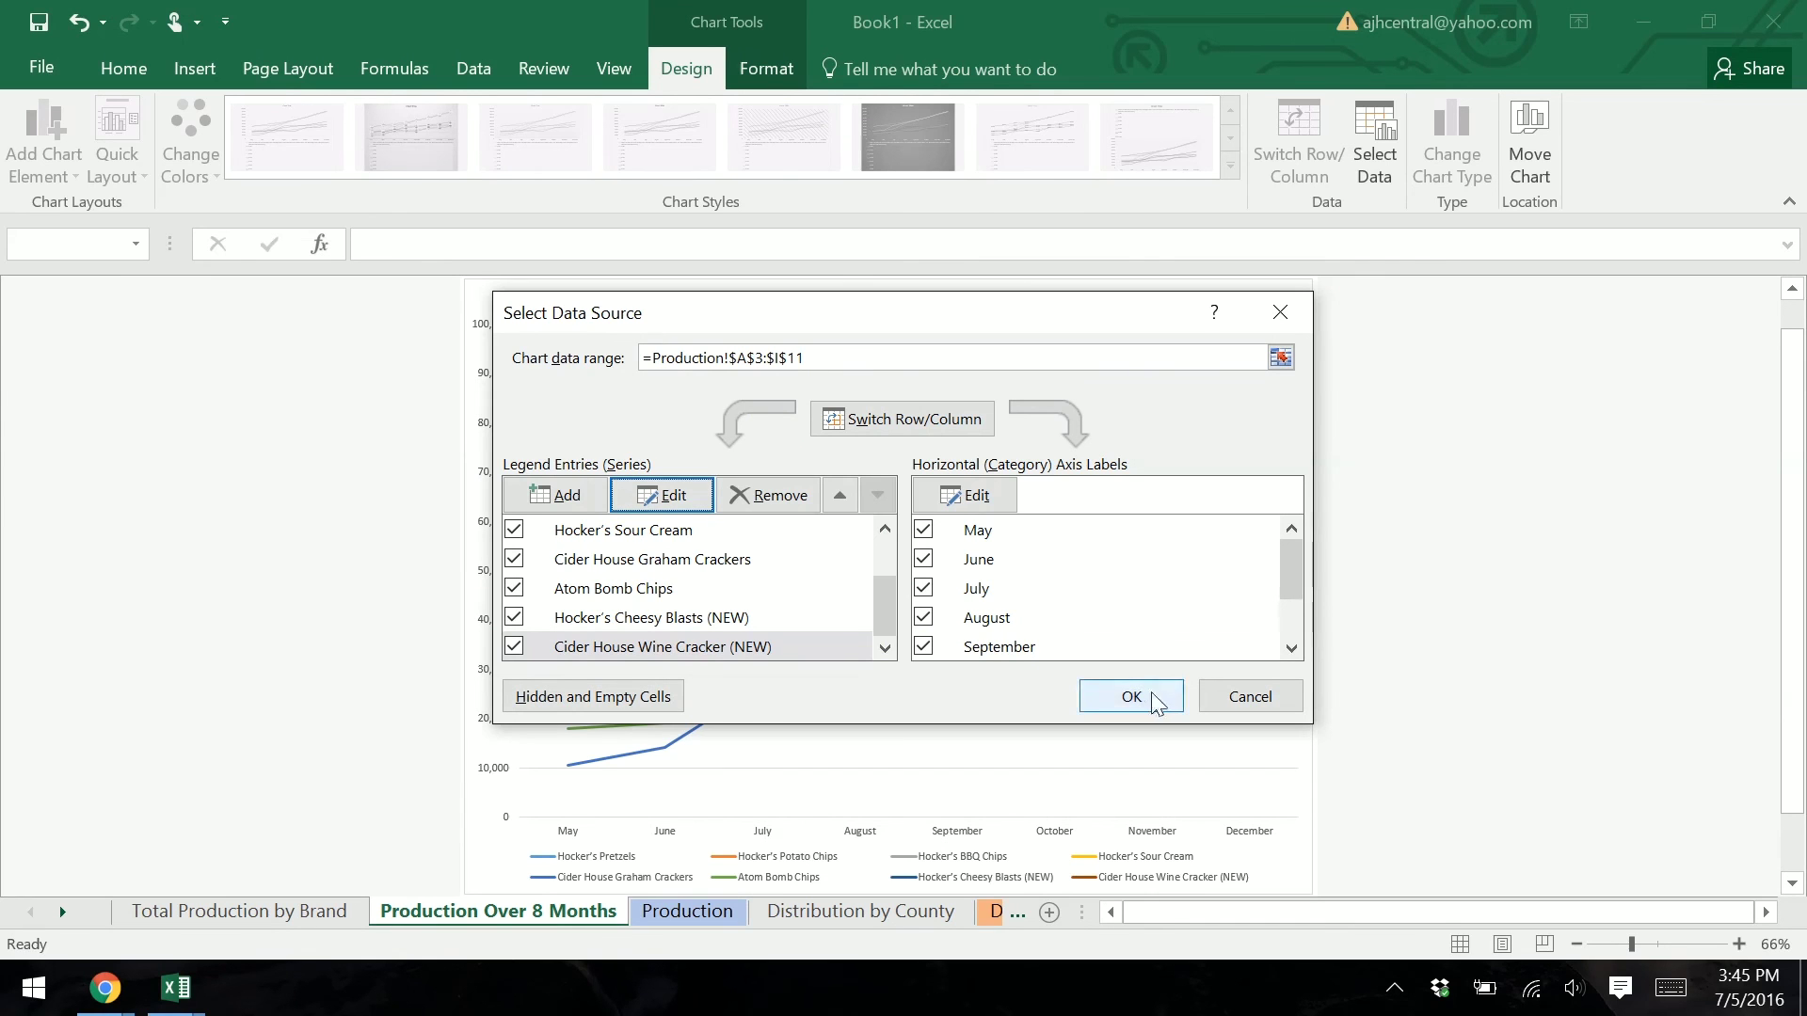
click(1099, 698)
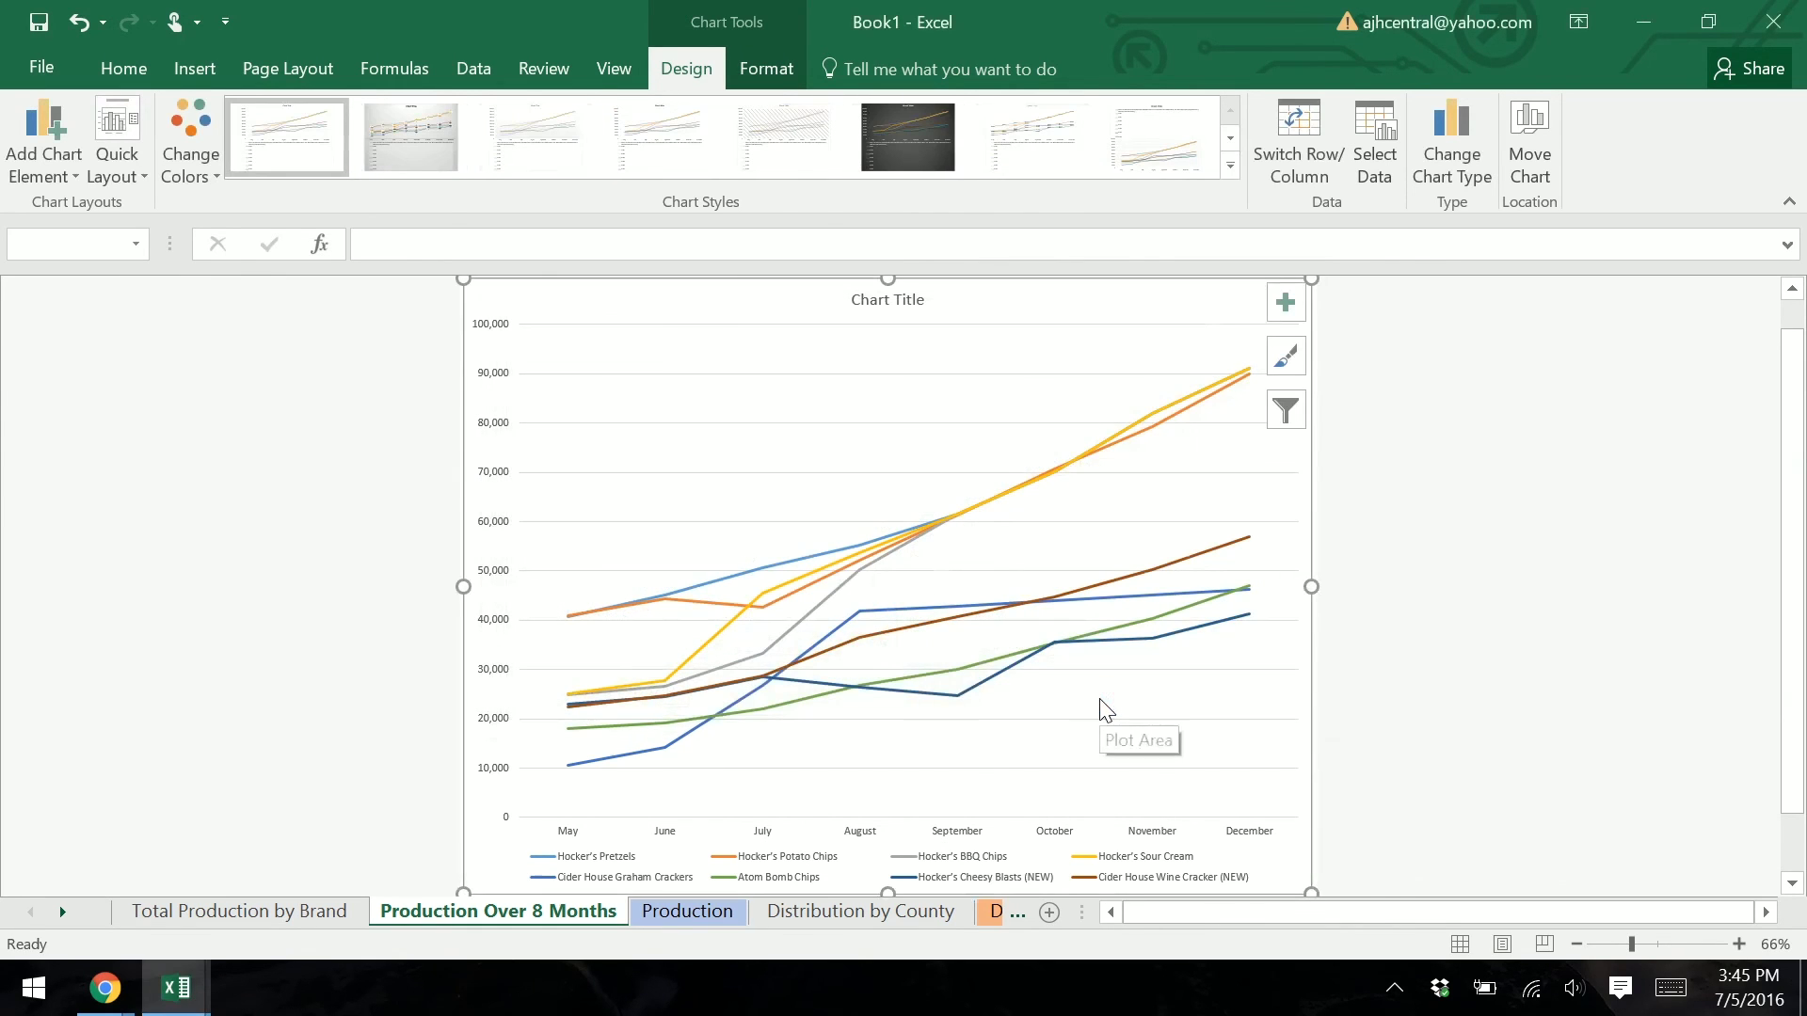
Step: Change the line chart's title to "Production Over 8 Months"
click(886, 301)
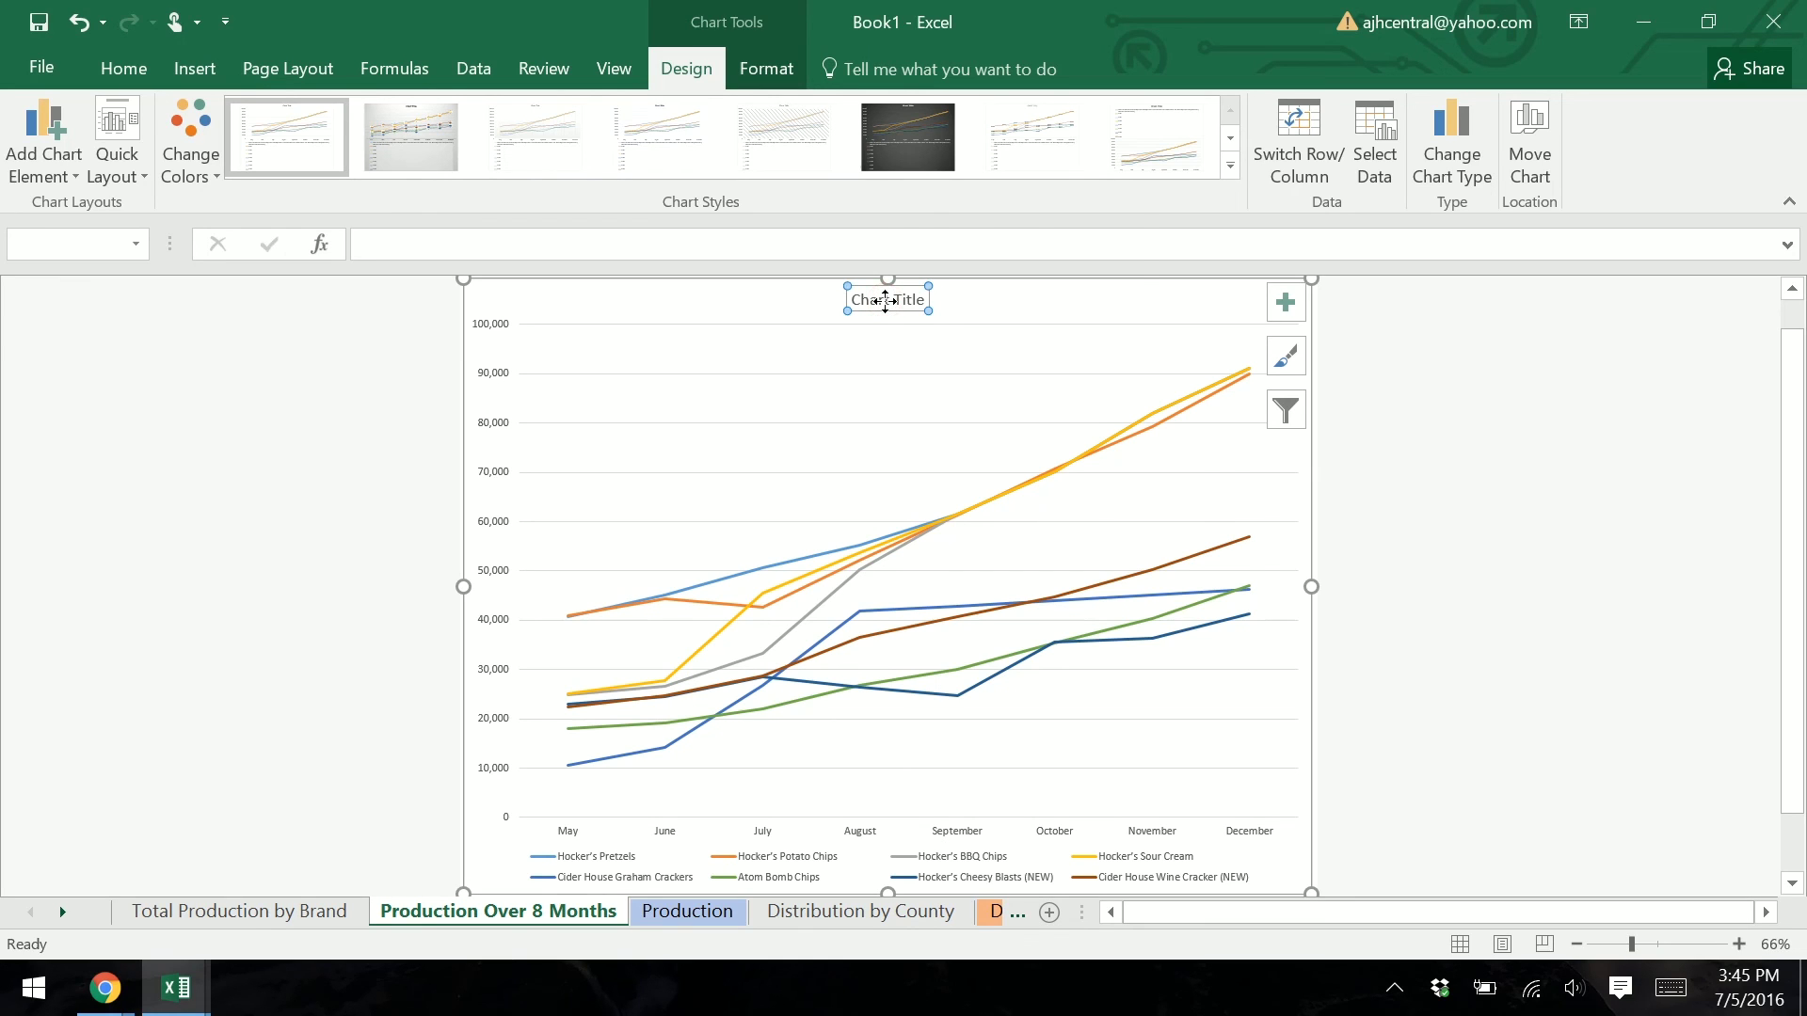
double_click(886, 300)
key(Delete)
key(Delete)
key(Delete)
key(Delete)
key(Delete)
key(Delete)
key(Delete)
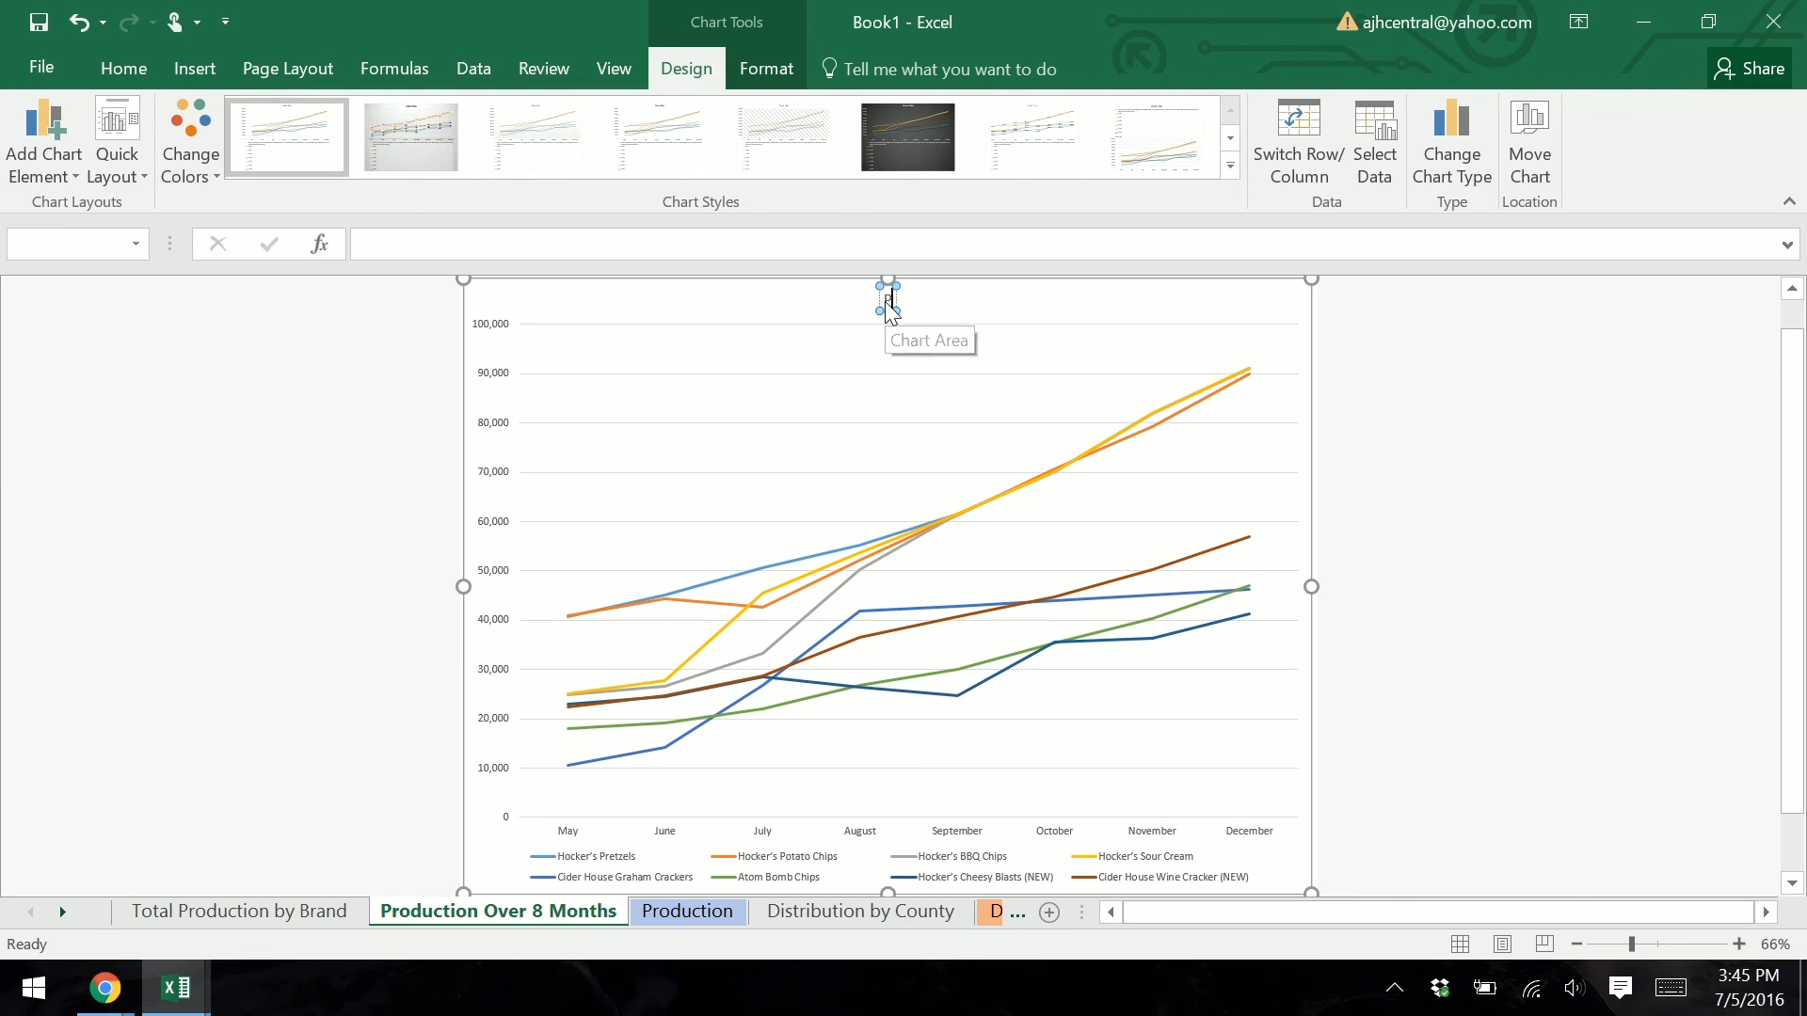
text(Production o)
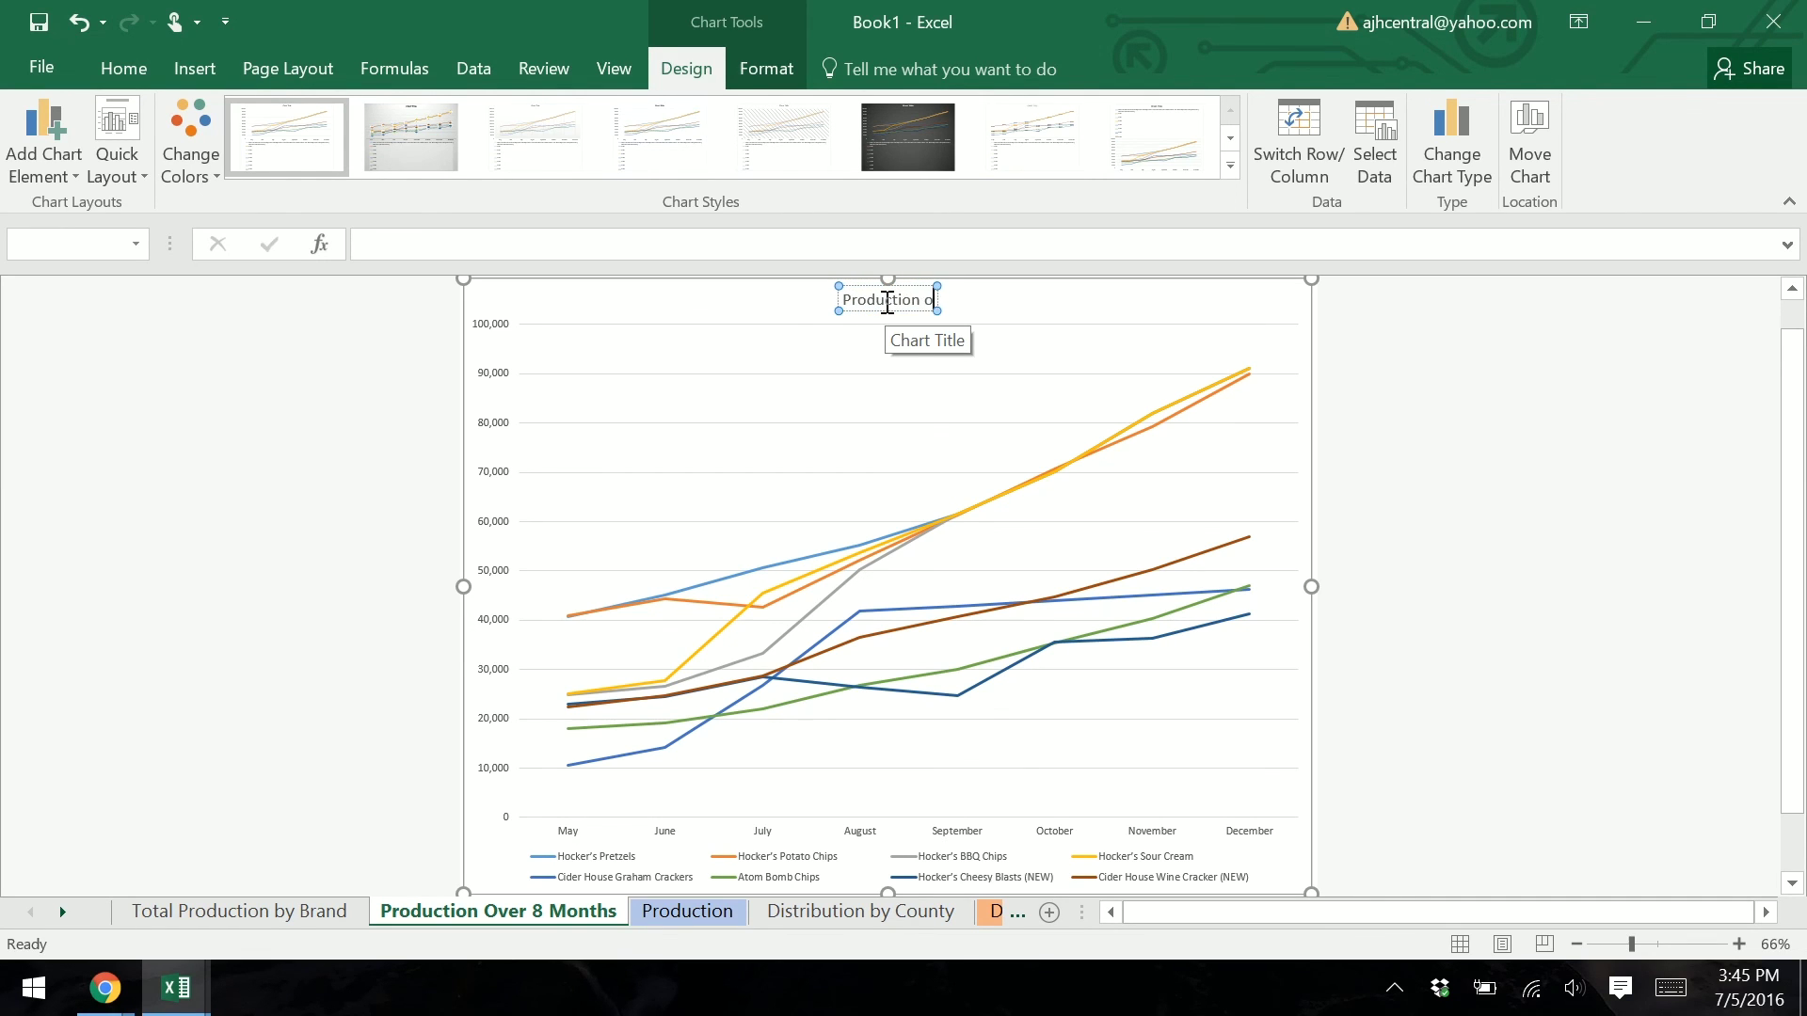
key(BackSpace)
text(Over)
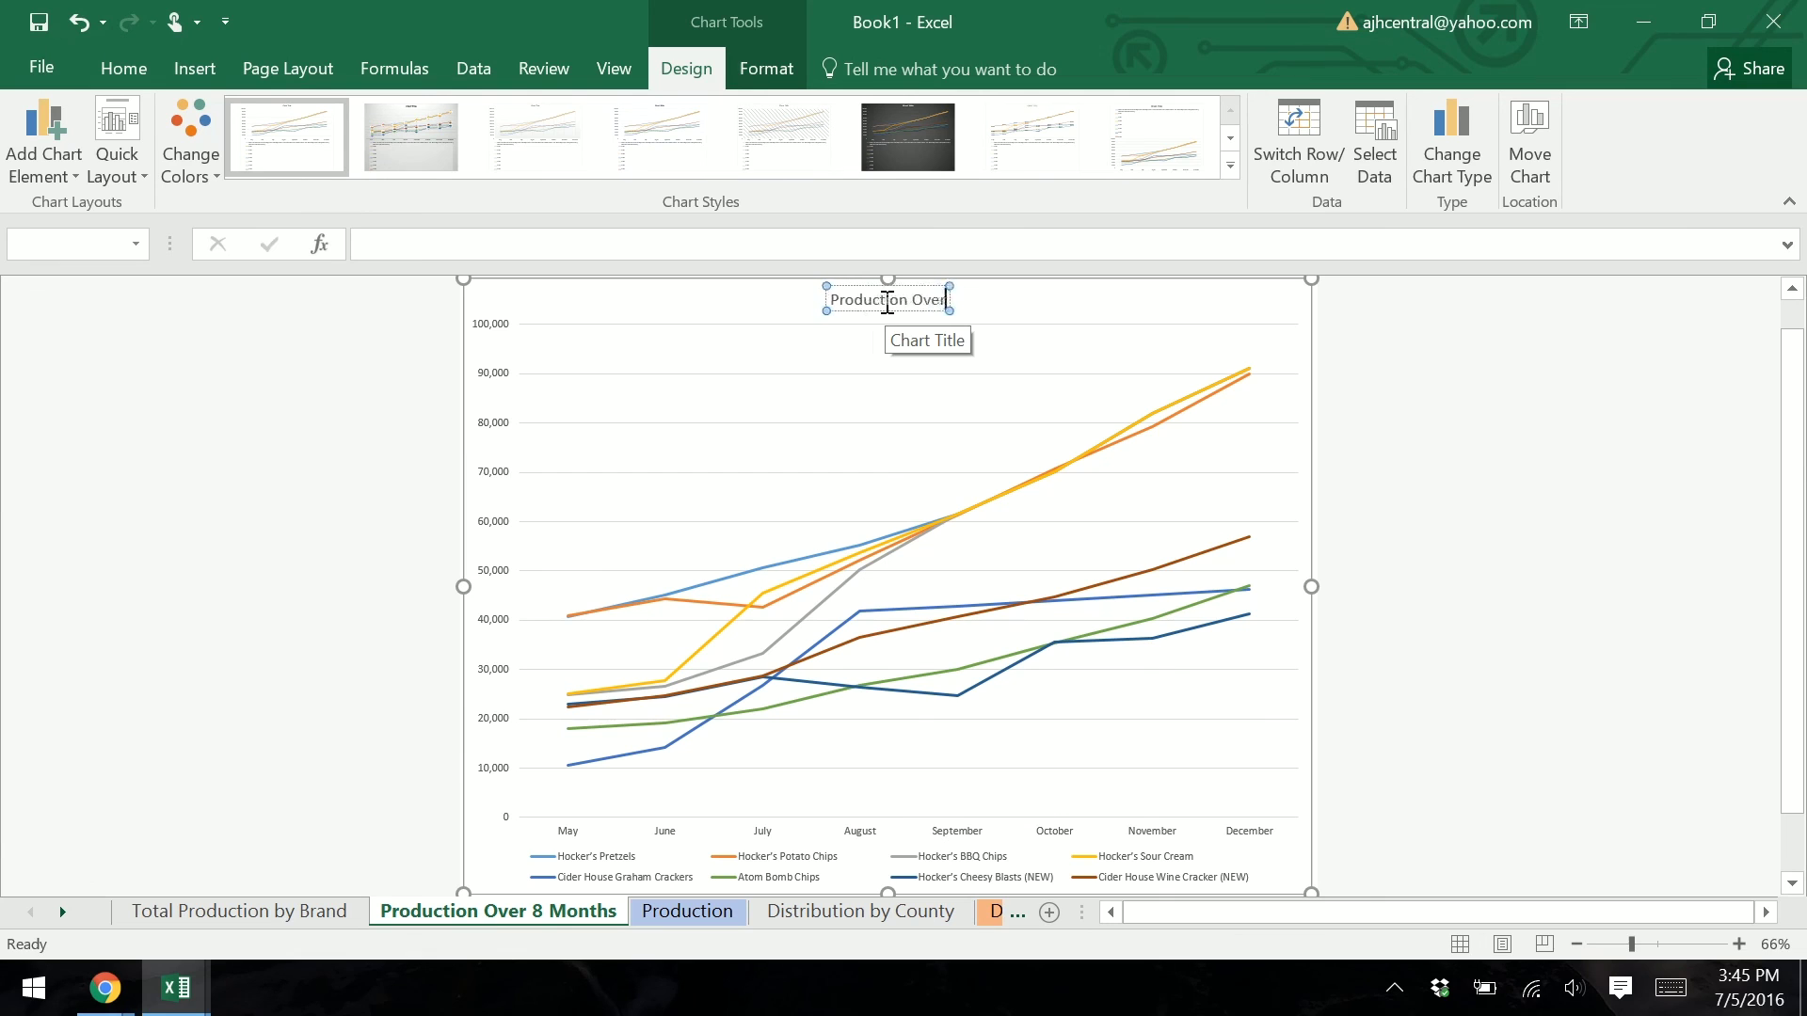
text( *)
key(BackSpace)
text(8 Months)
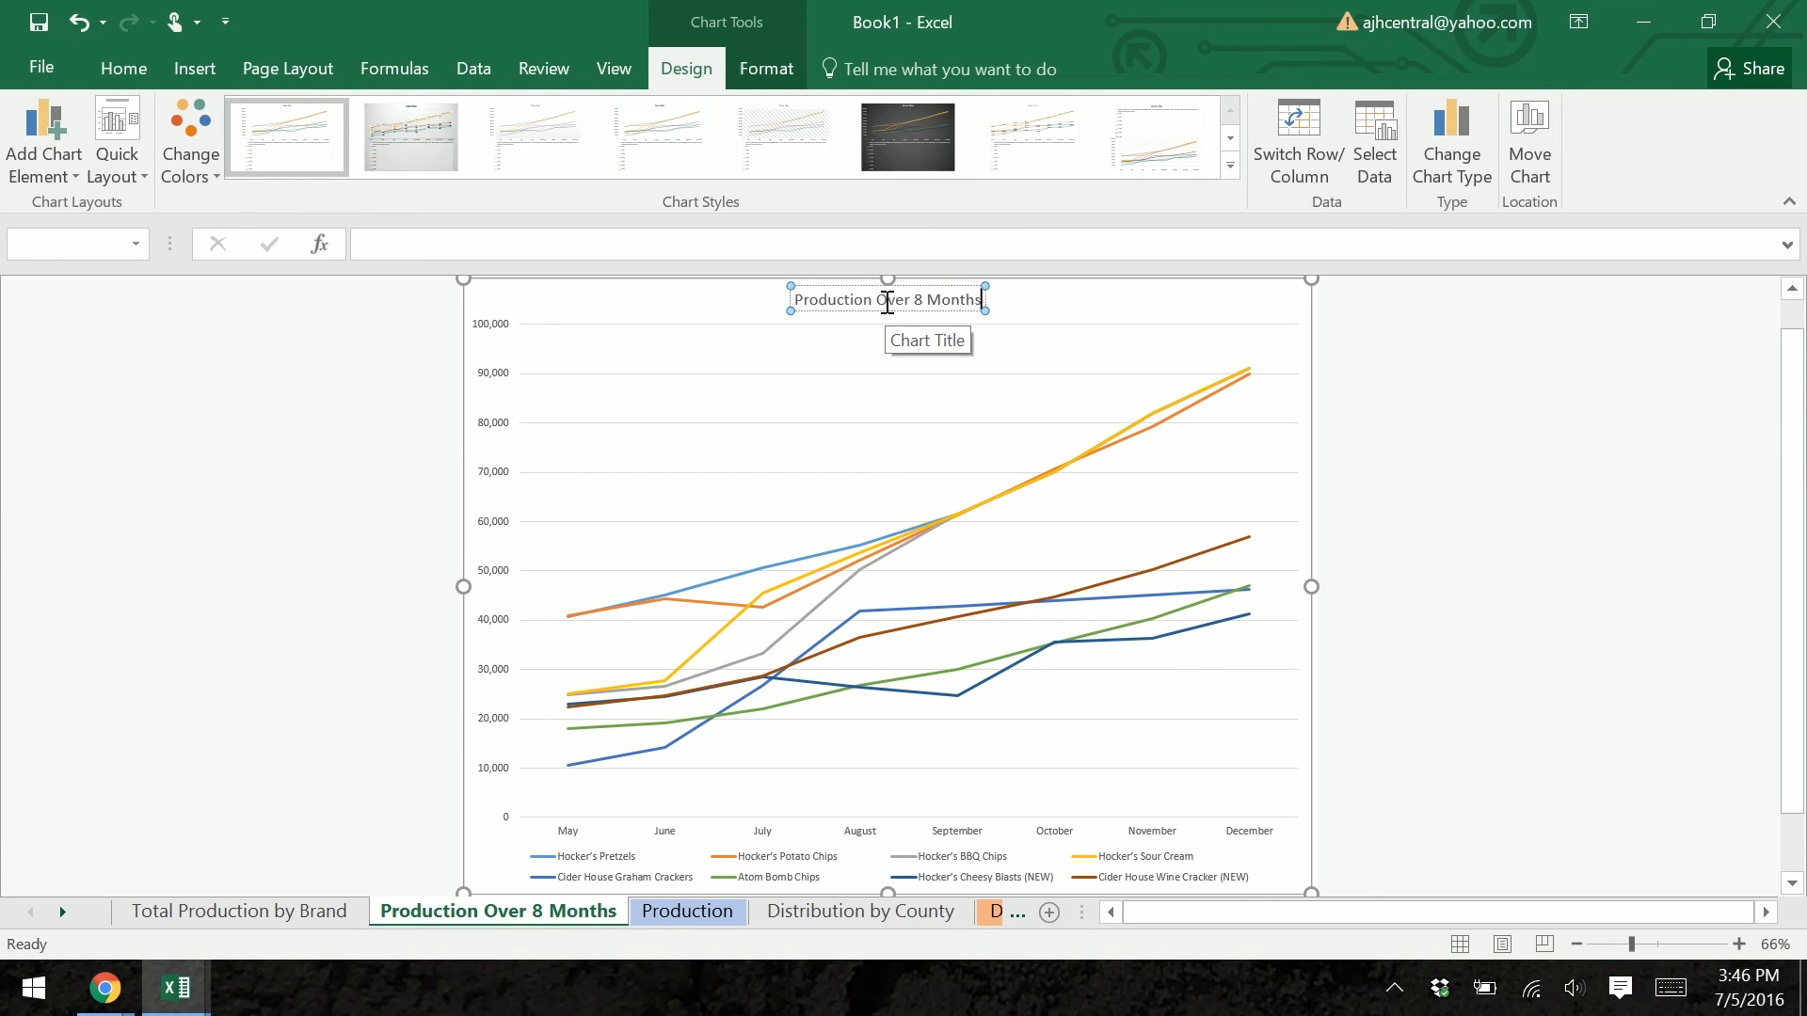
click(1458, 529)
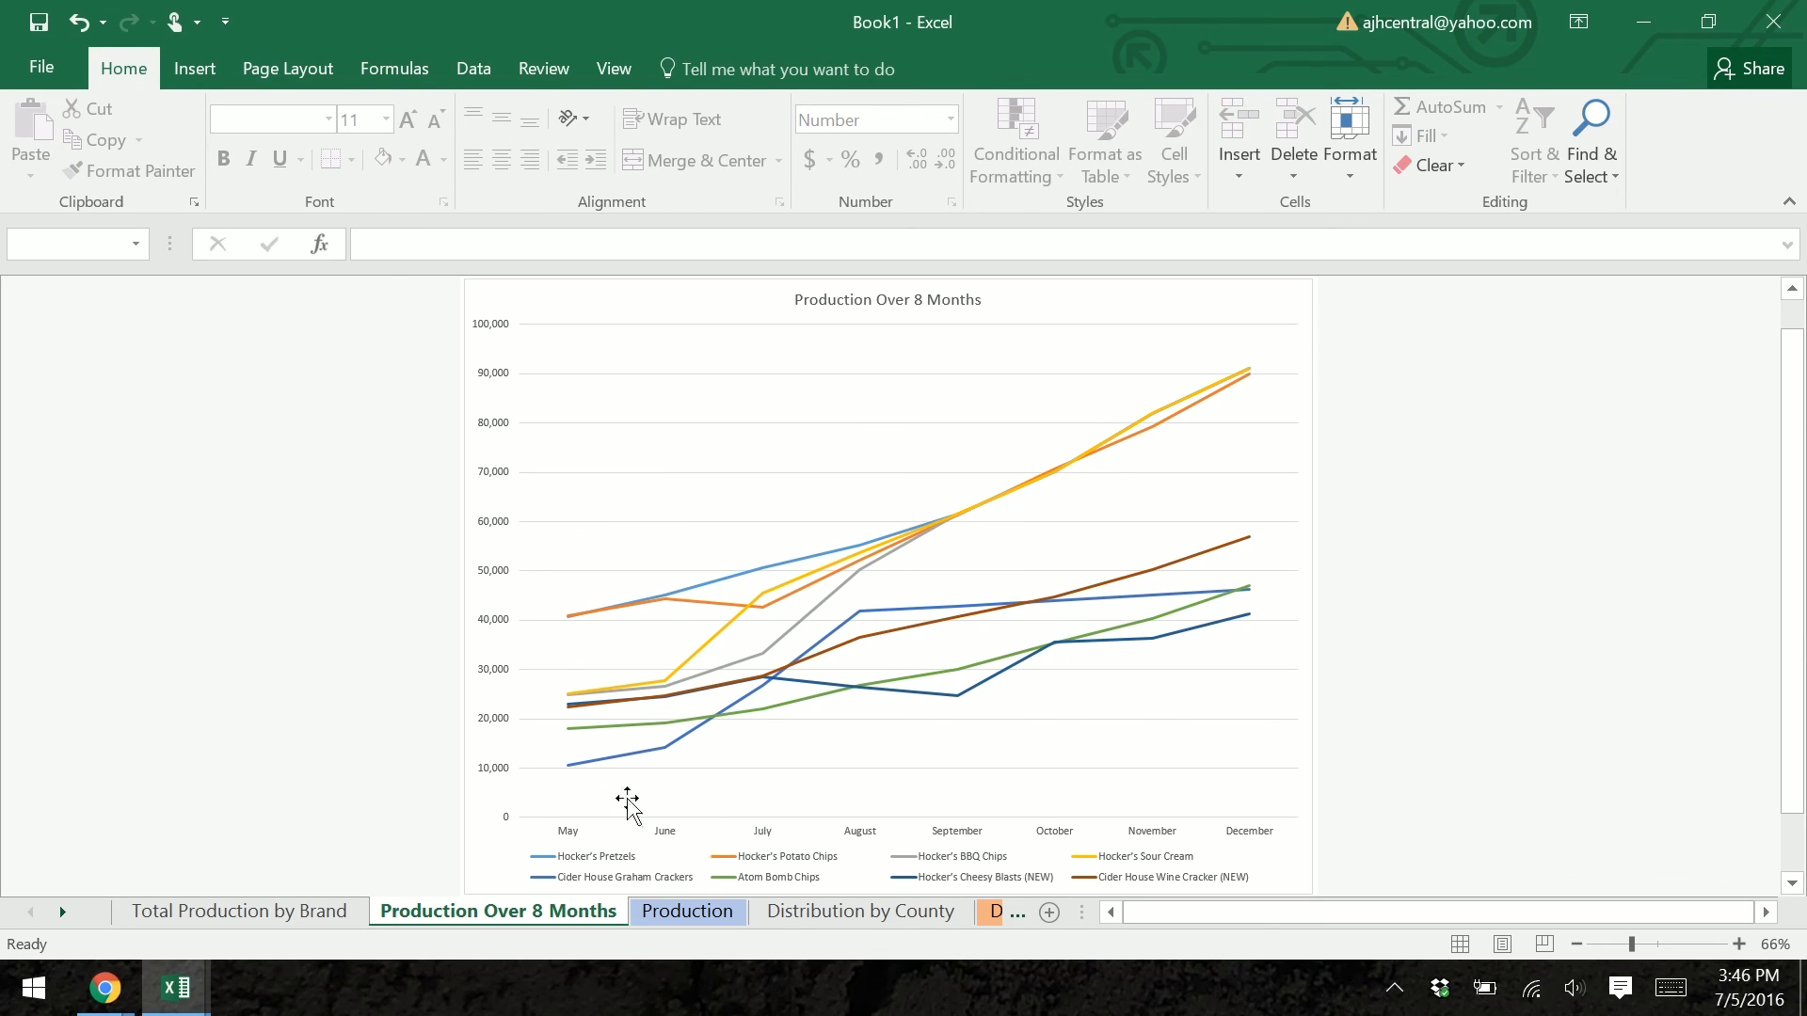
Step: Move the Production sheet to the front of the workbook and place the Distribution sheet directly after it
click(672, 907)
mouse_move(518, 902)
mouse_down()
mouse_move(81, 877)
mouse_move(121, 927)
mouse_up()
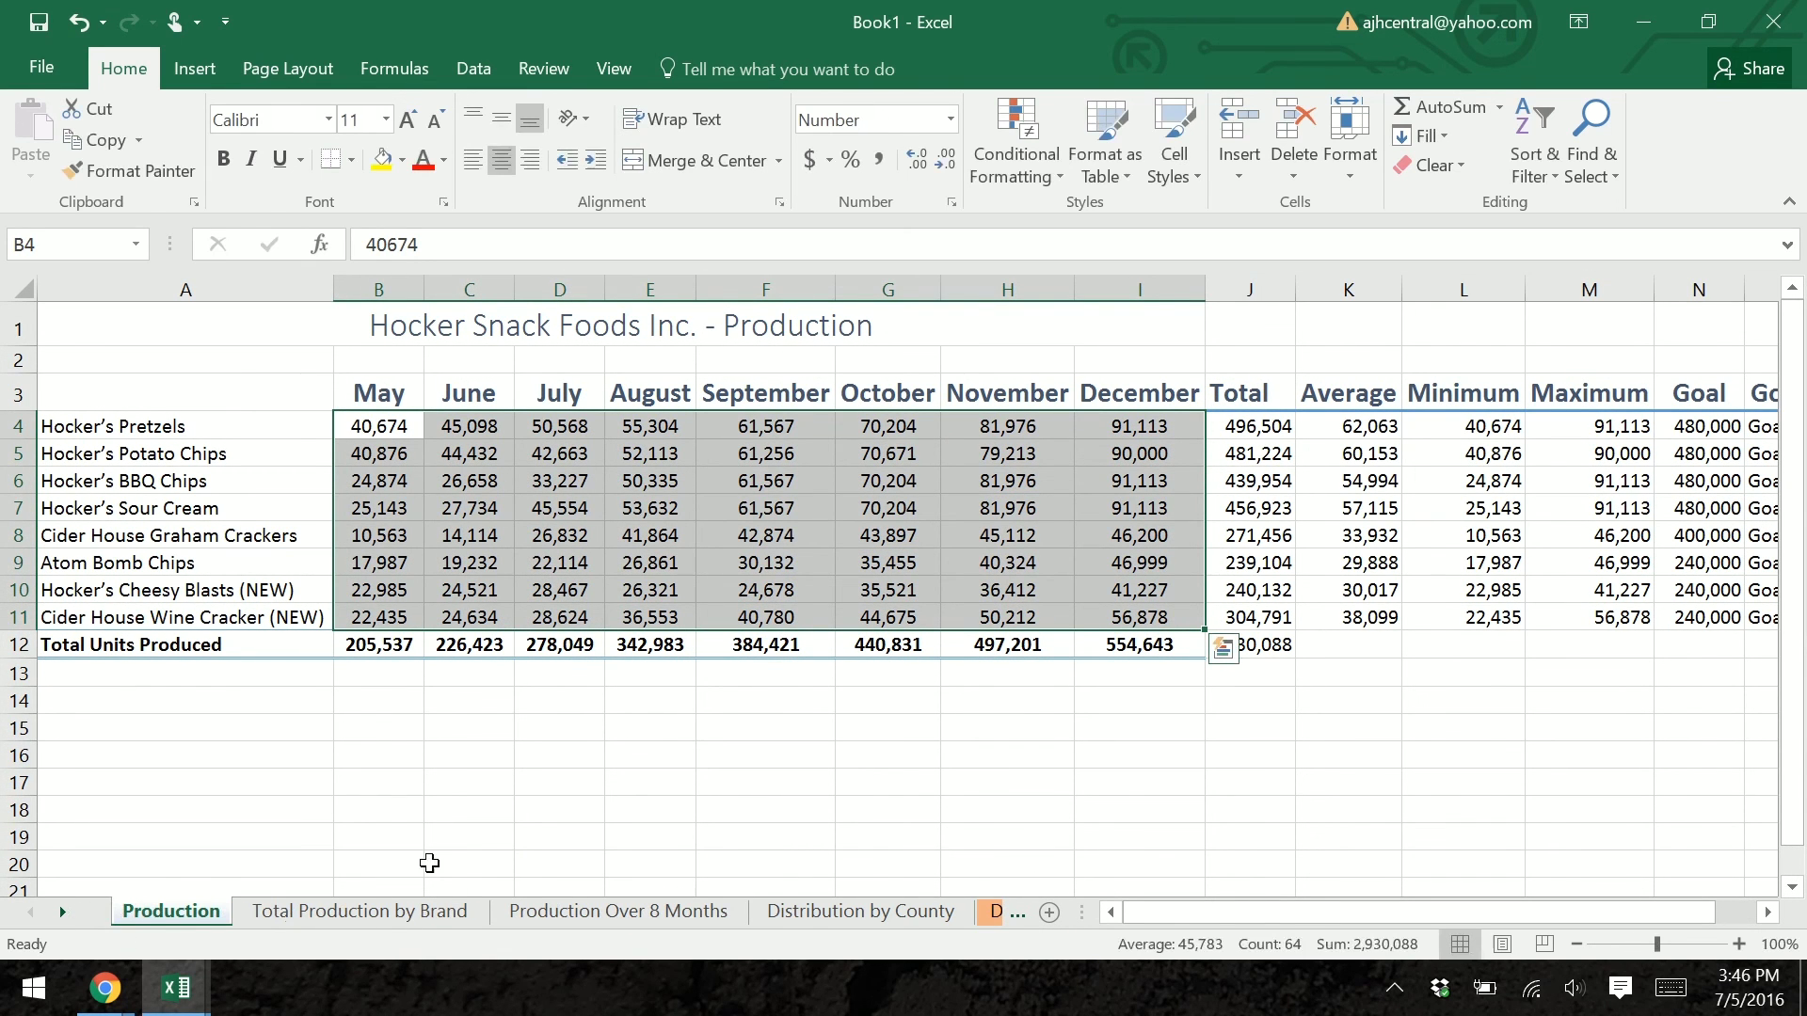
click(63, 912)
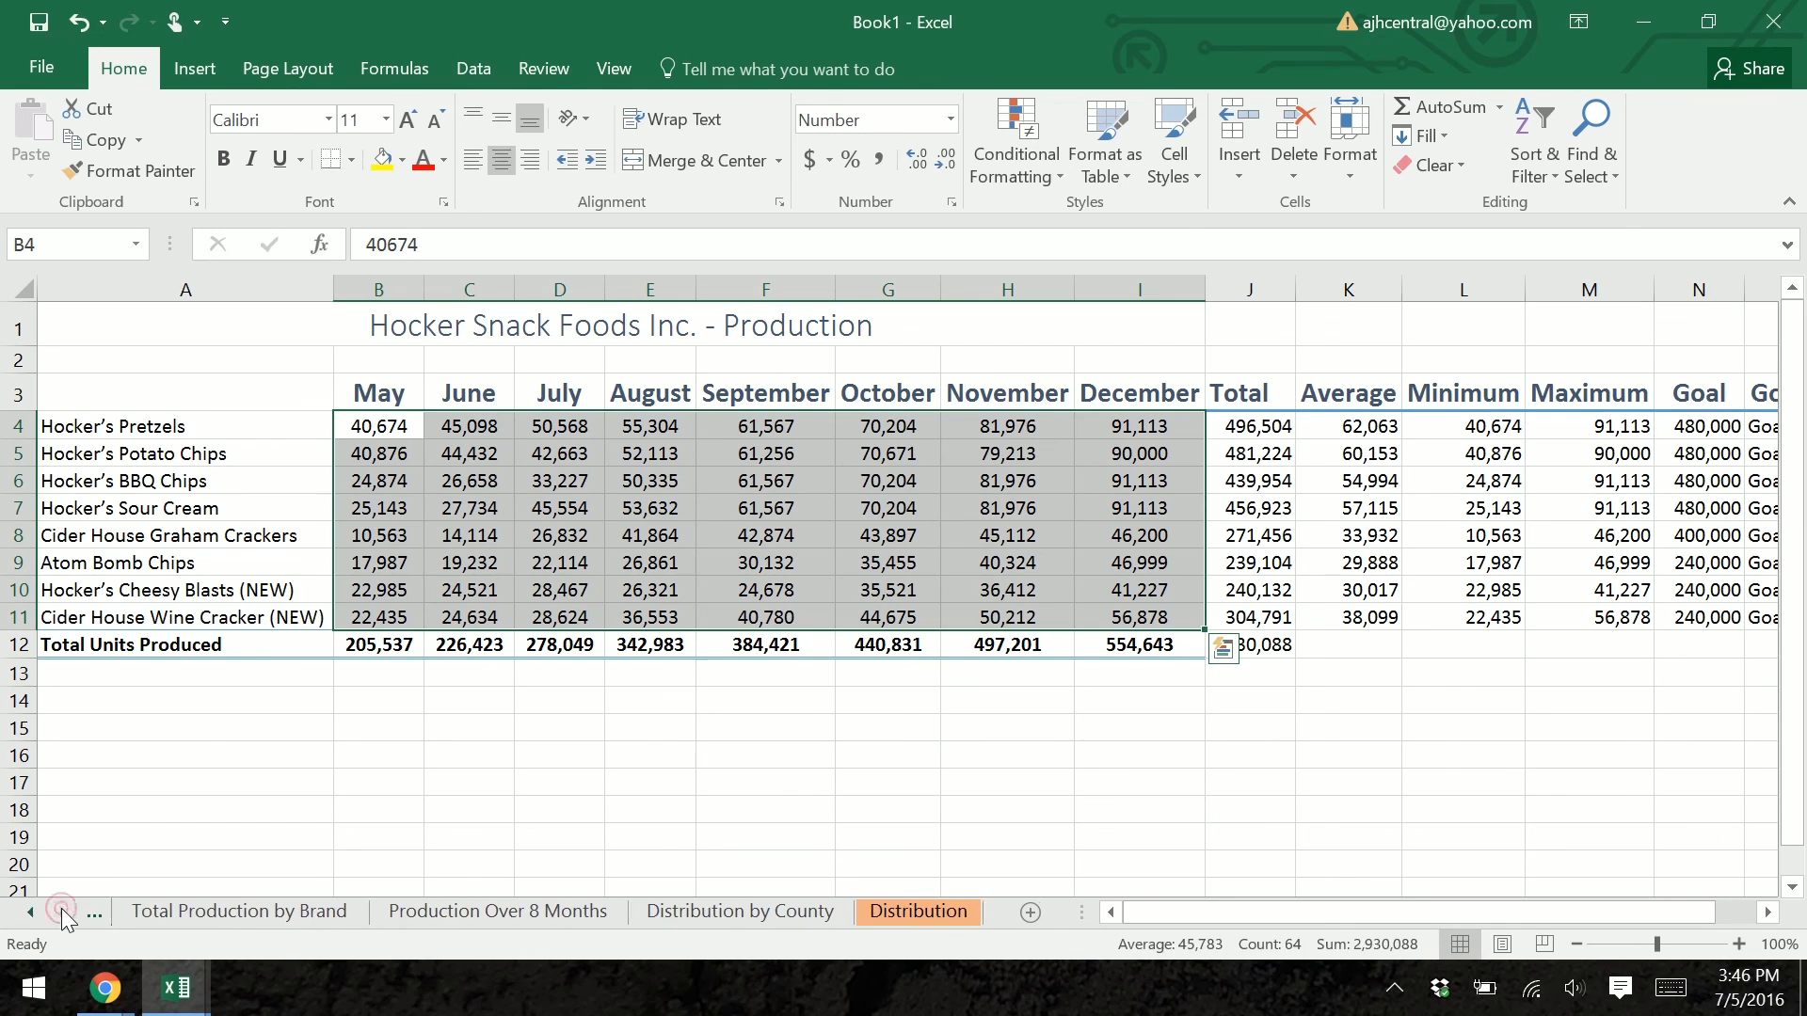
click(911, 913)
mouse_move(399, 913)
mouse_down()
mouse_move(108, 904)
mouse_move(240, 912)
mouse_up()
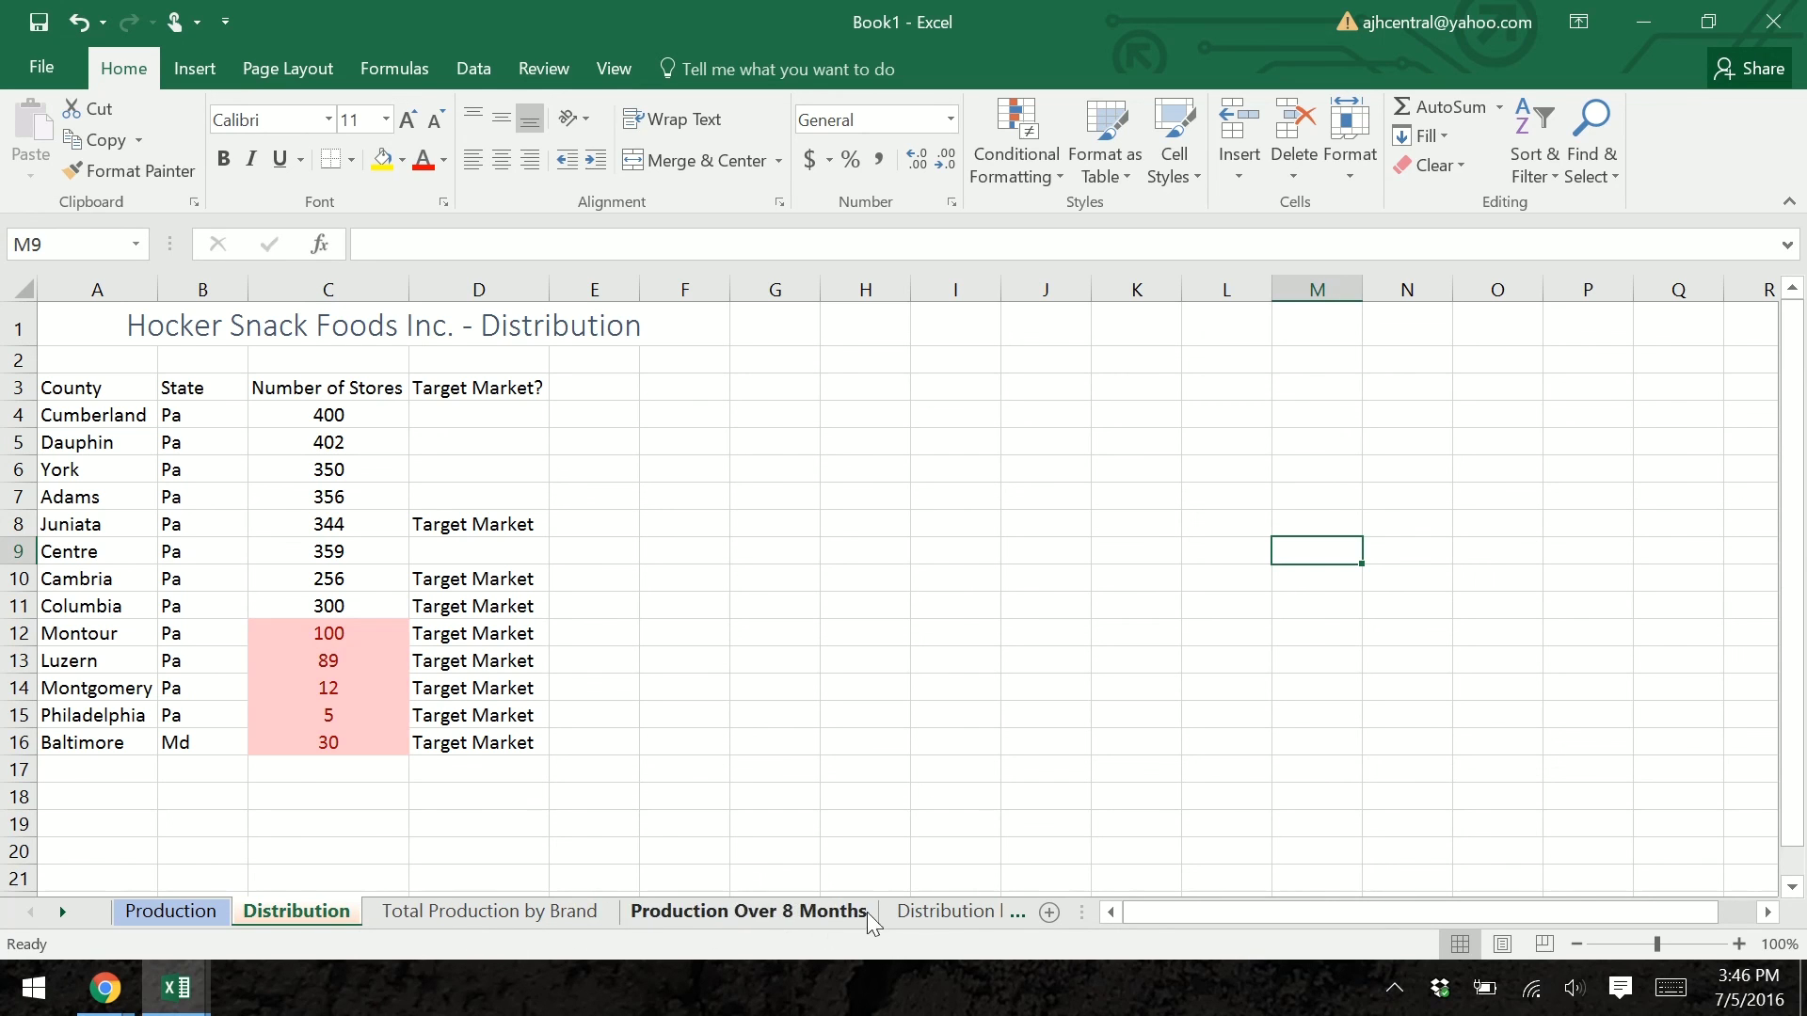
Step: Move the Distribution by County chart sheet directly after the Distribution sheet and bring up the Production Over 8 Months chart
click(551, 913)
click(701, 909)
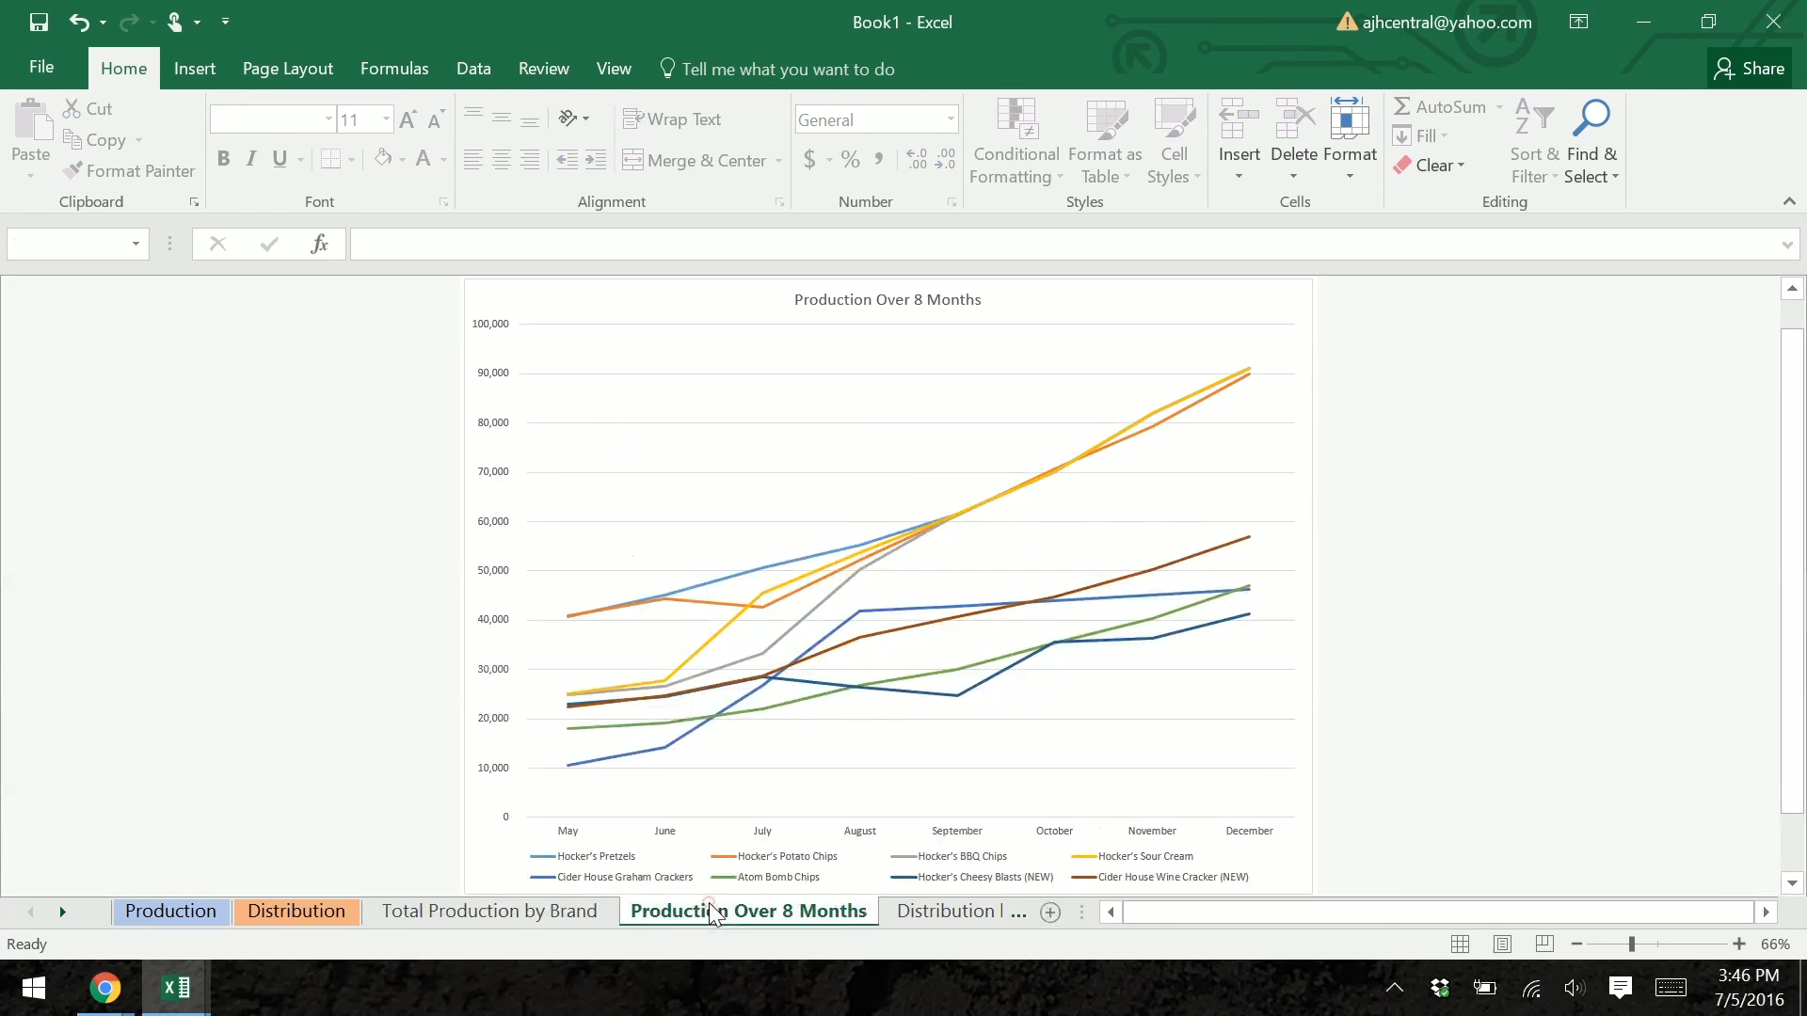
click(928, 908)
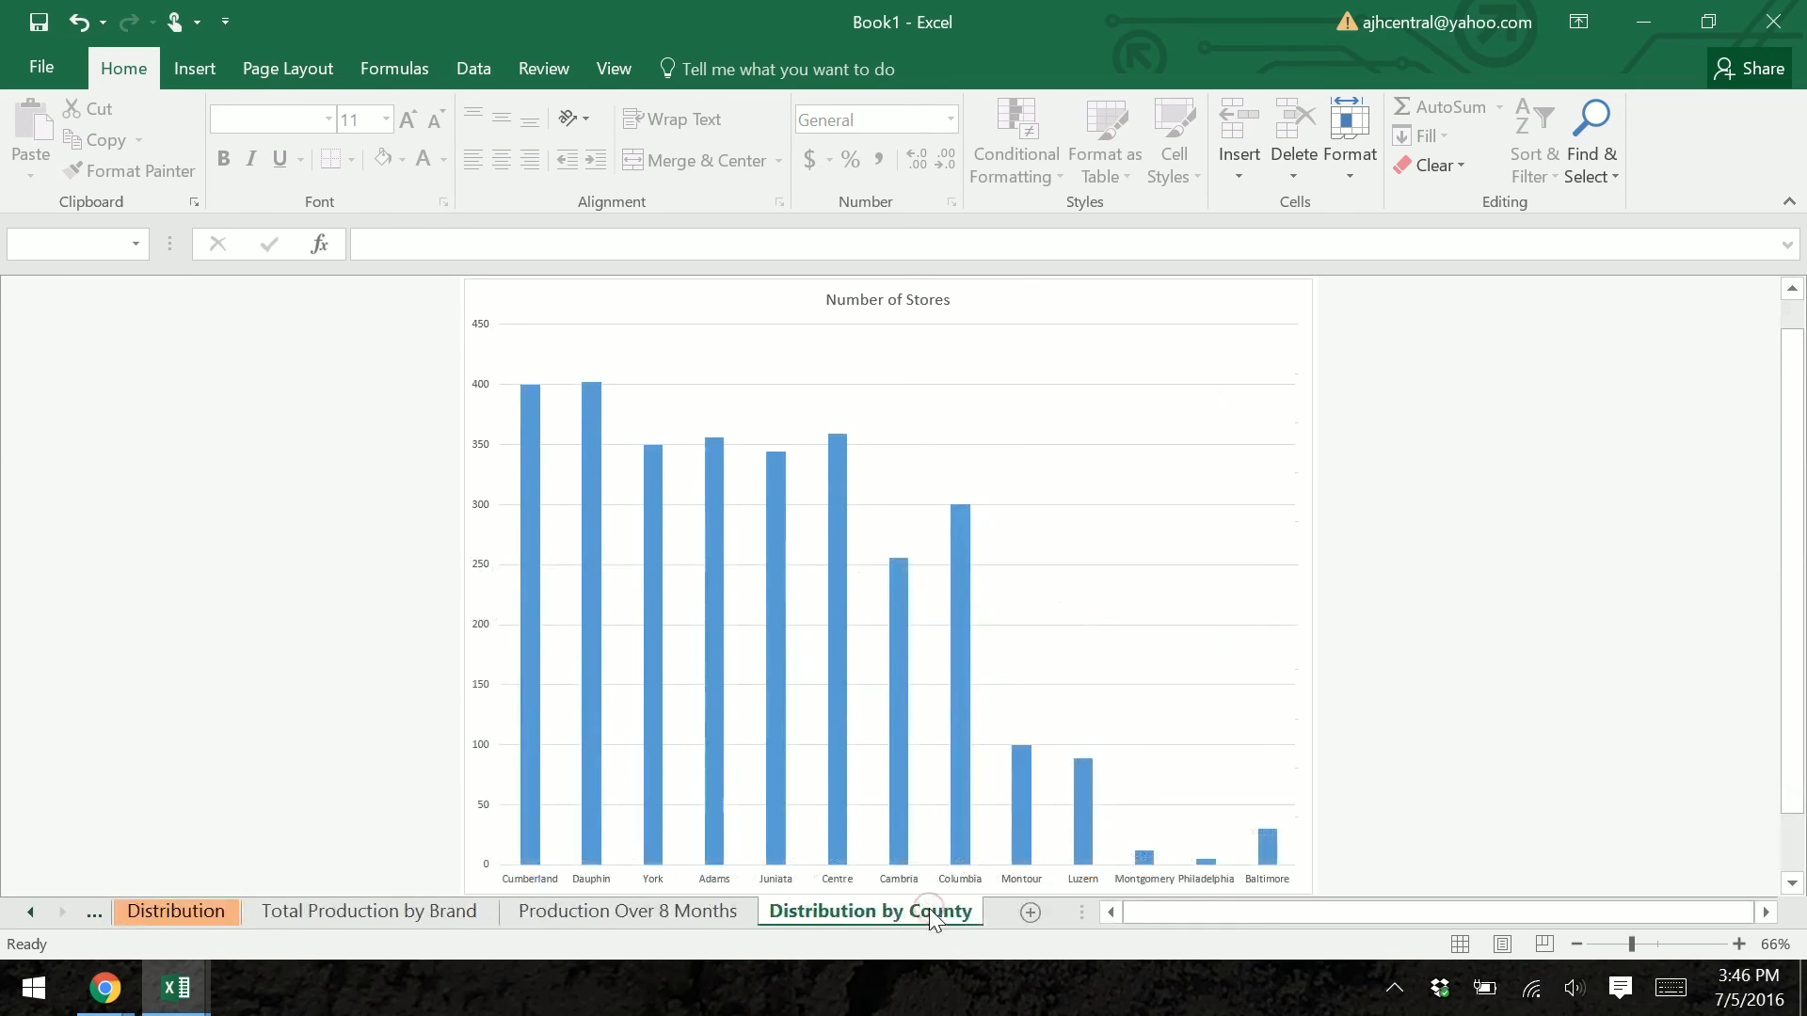
drag(585, 889, 299, 918)
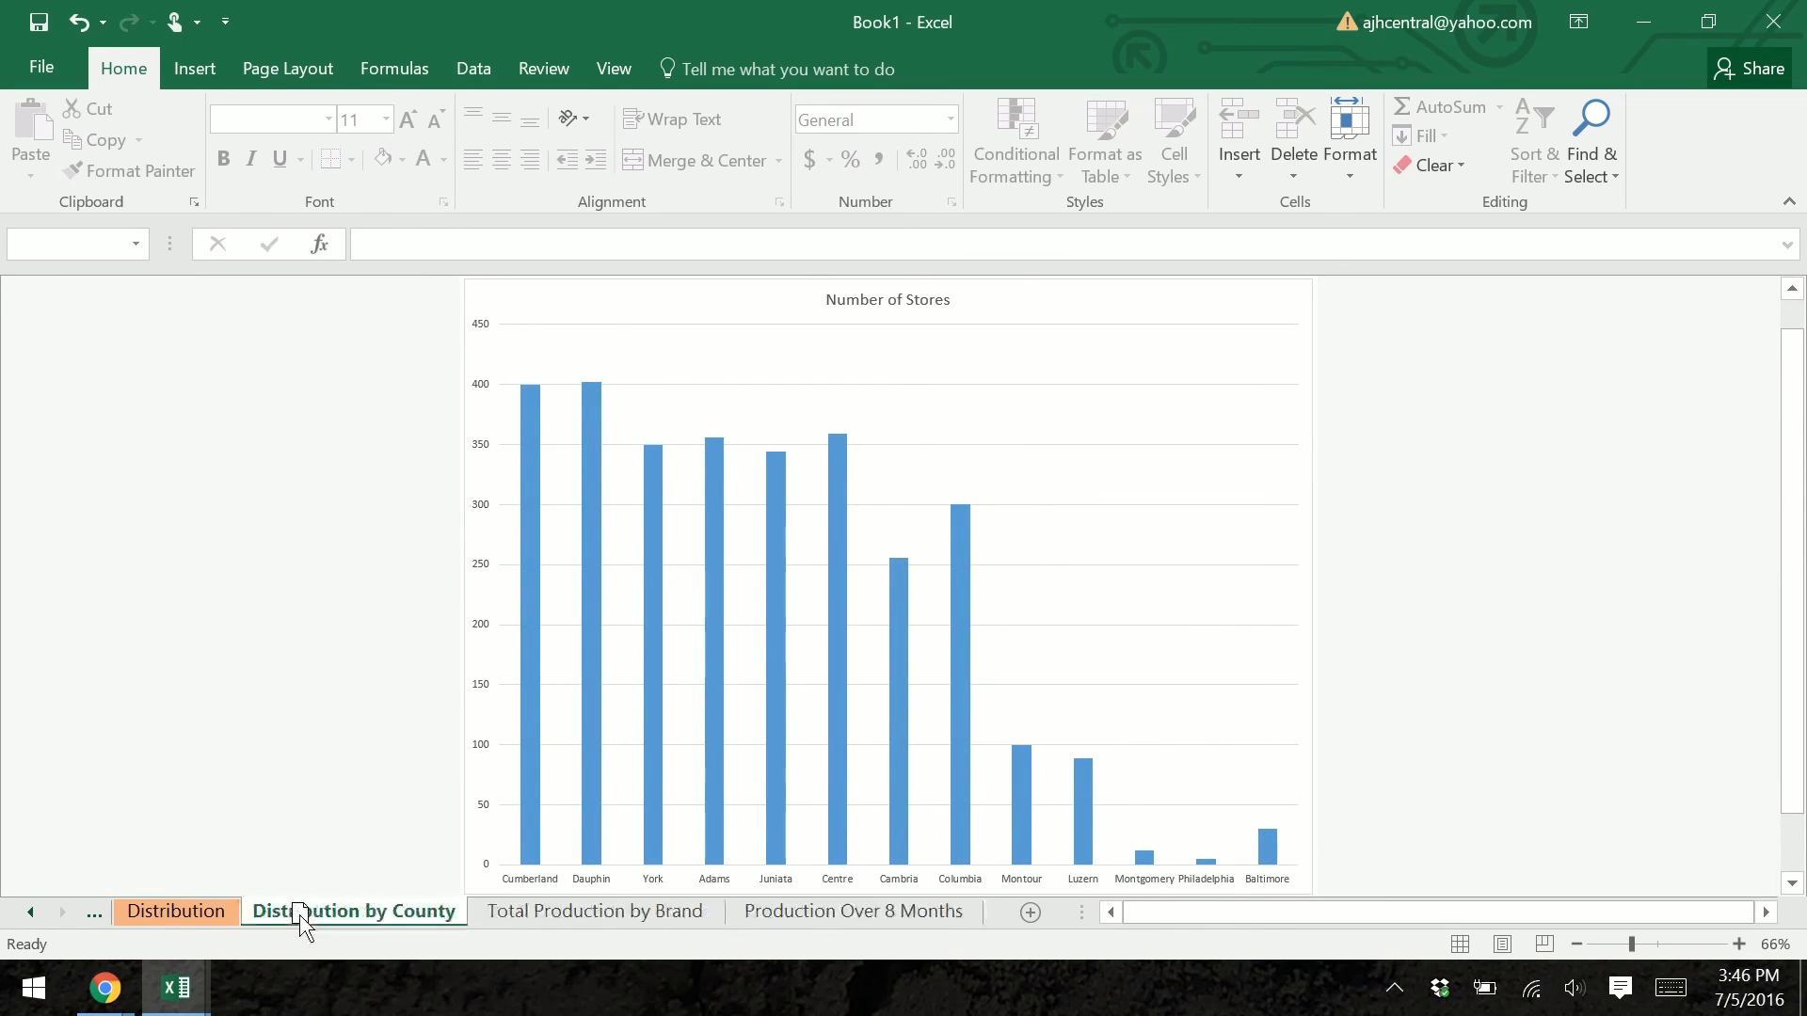
click(519, 913)
click(810, 915)
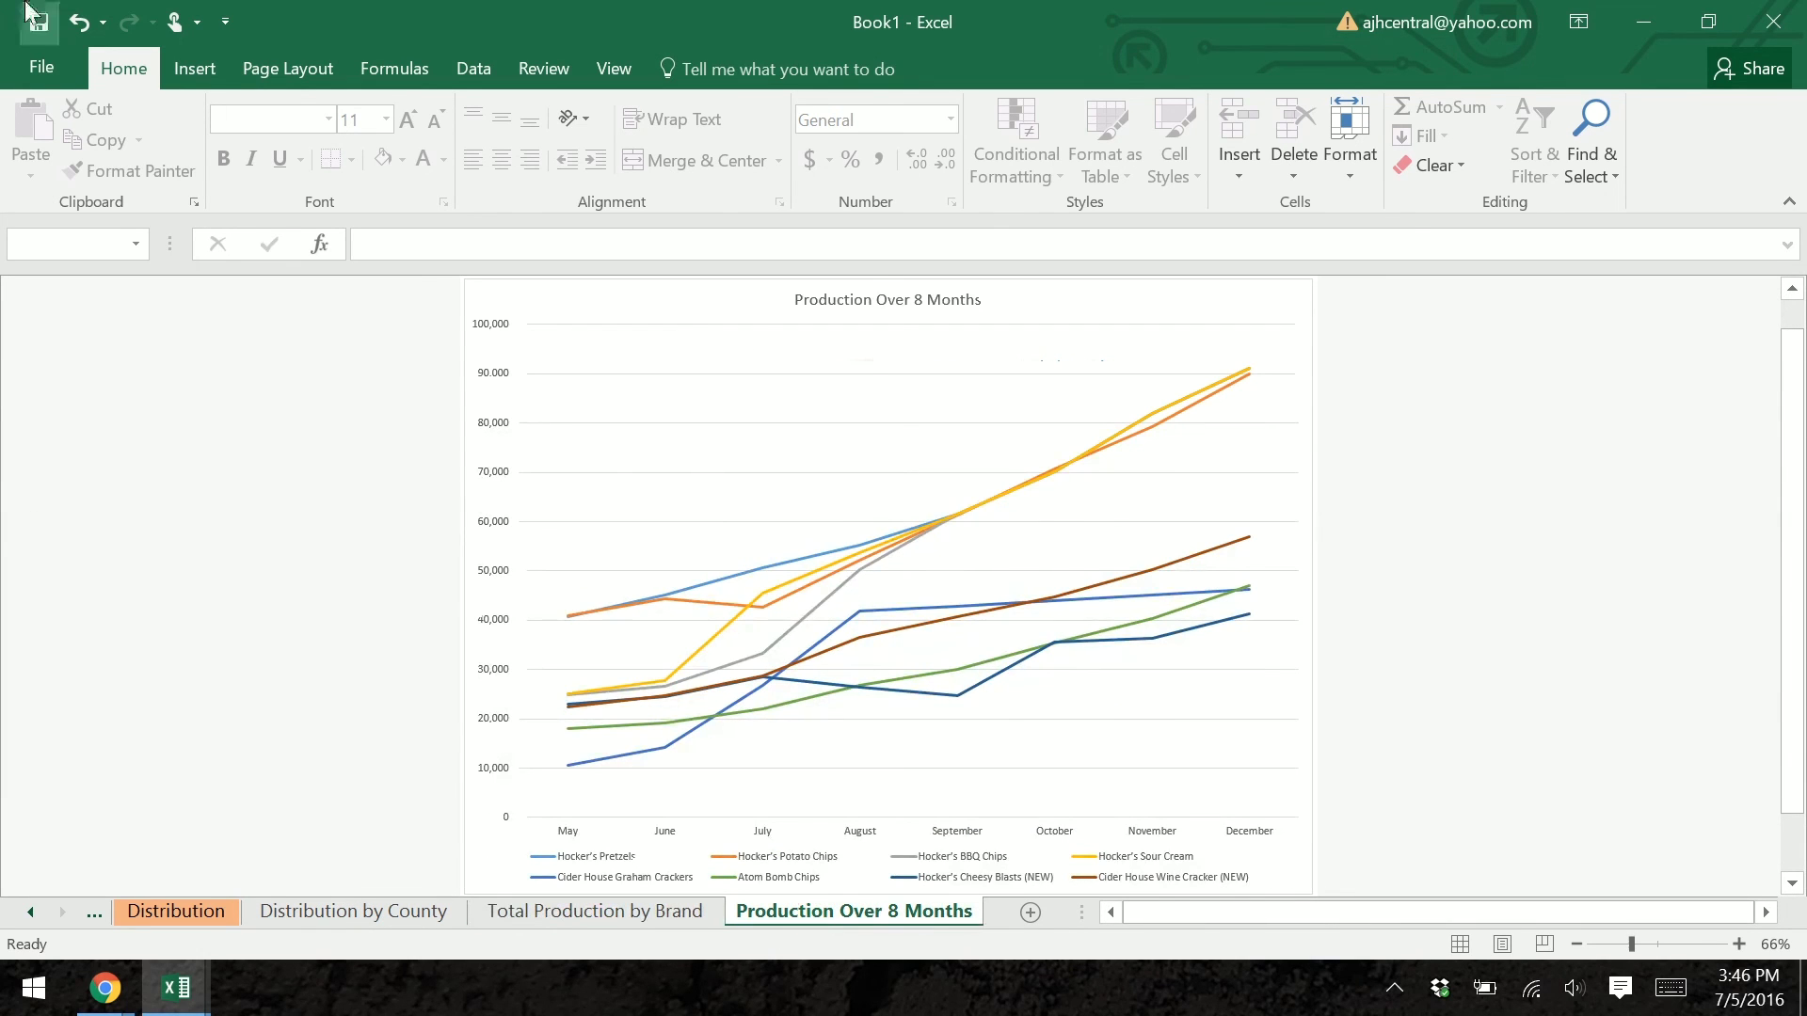